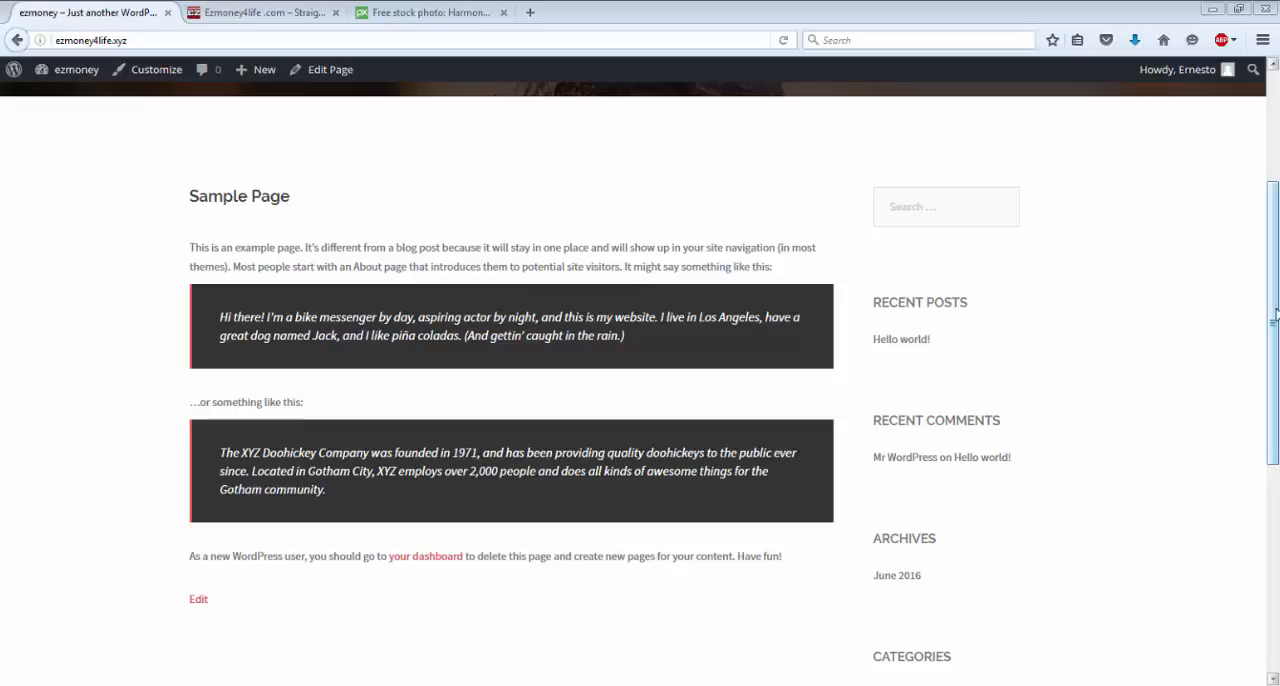
# Go from the ezmoney site's front page to its WordPress admin dashboard.
pyautogui.moveTo(1272, 316); pyautogui.dragTo(1264, 158)
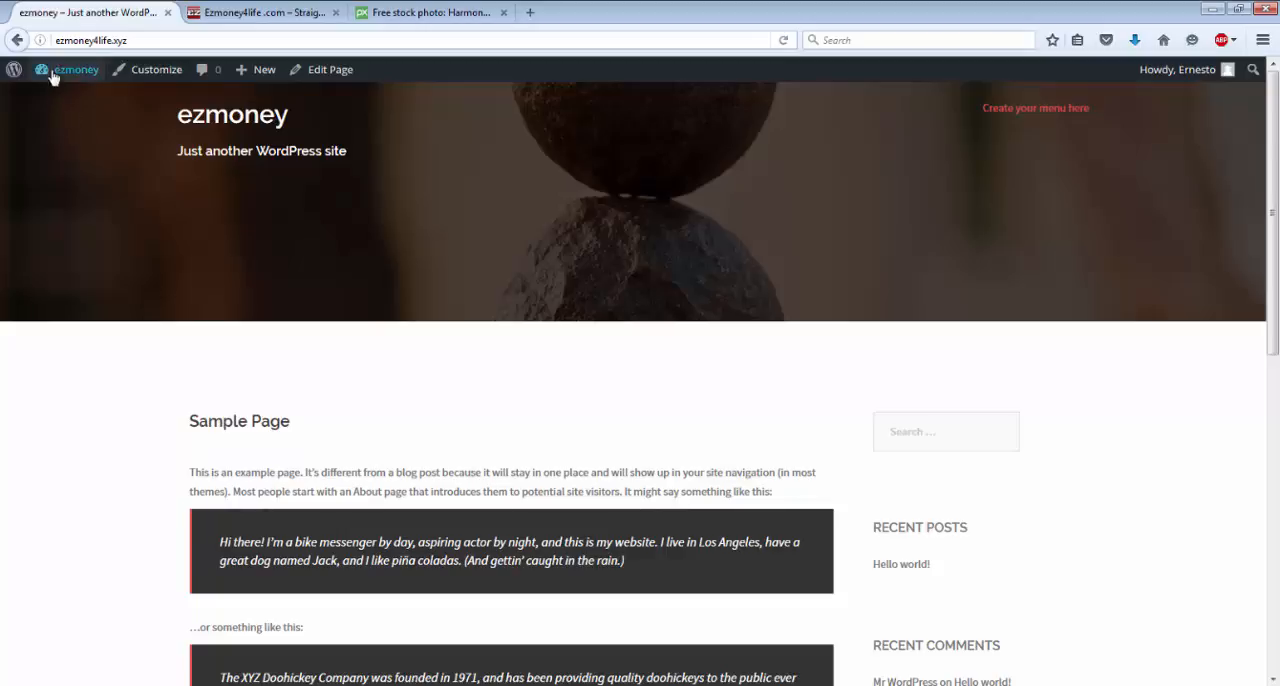
pyautogui.moveTo(61, 74)
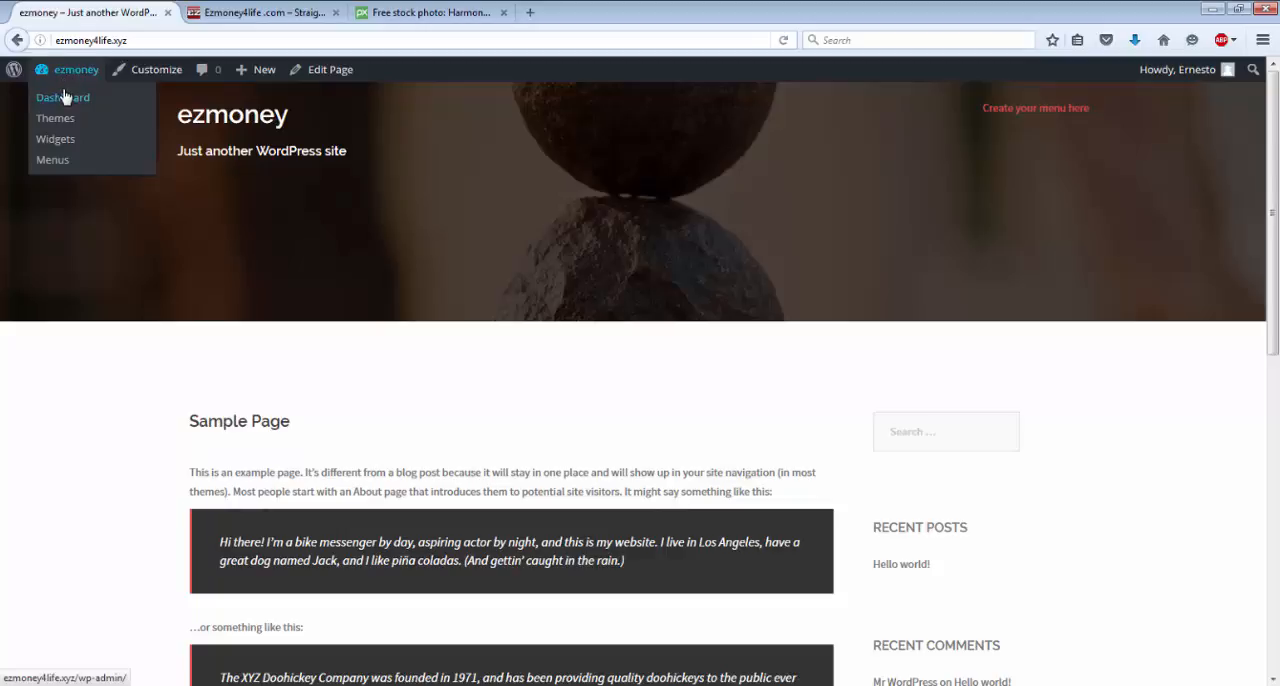
pyautogui.click(65, 103)
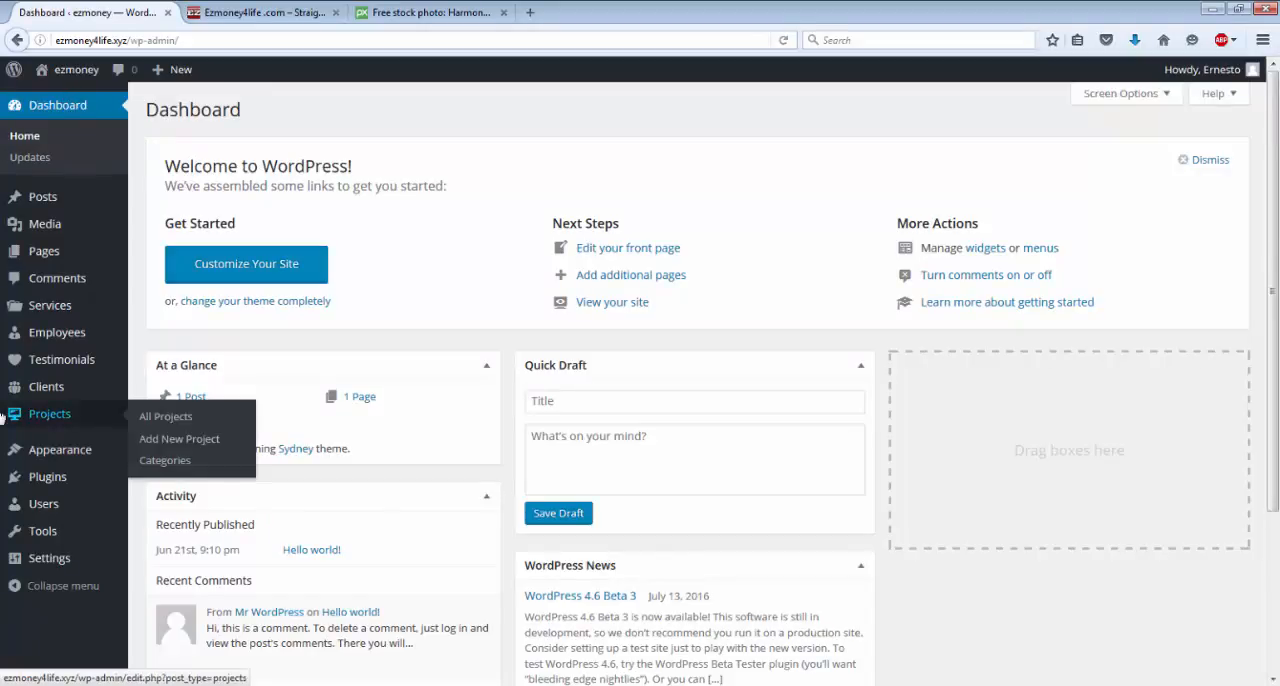
# Review the General, Writing, Reading, Discussion and Media settings, and look at the images in the Media Library.
pyautogui.moveTo(58, 452)
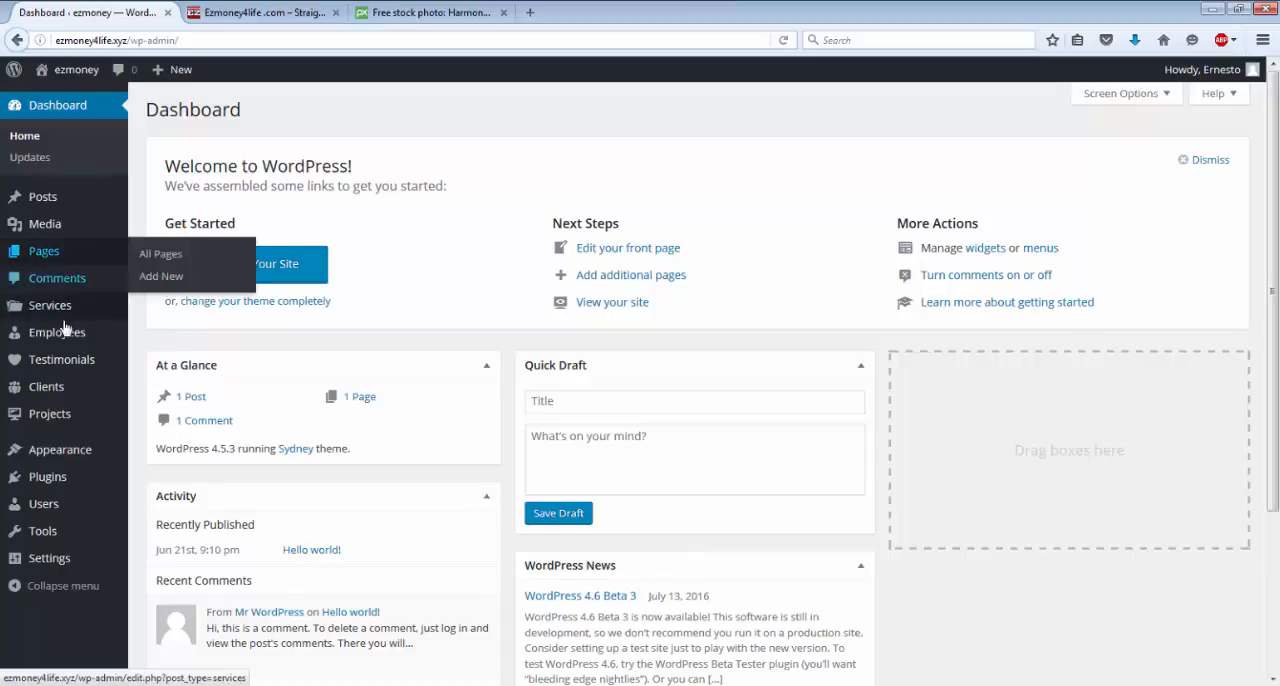
pyautogui.moveTo(60, 345)
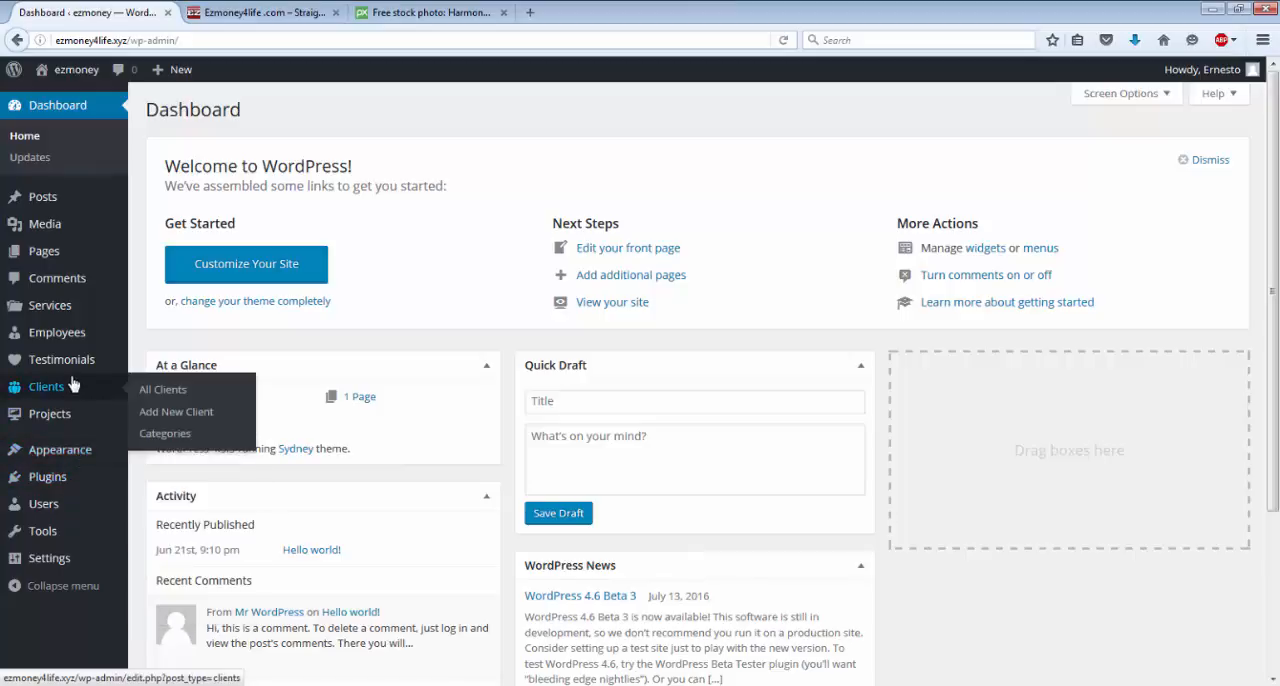
pyautogui.moveTo(74, 254)
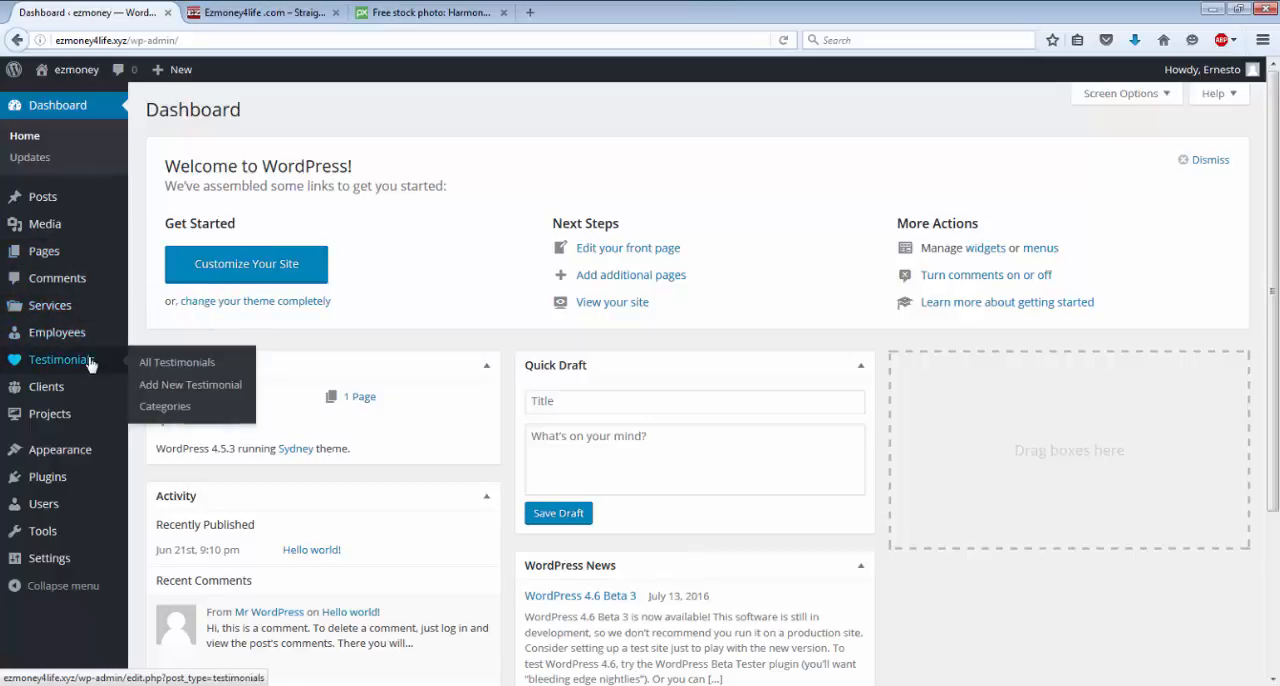
pyautogui.moveTo(55, 562)
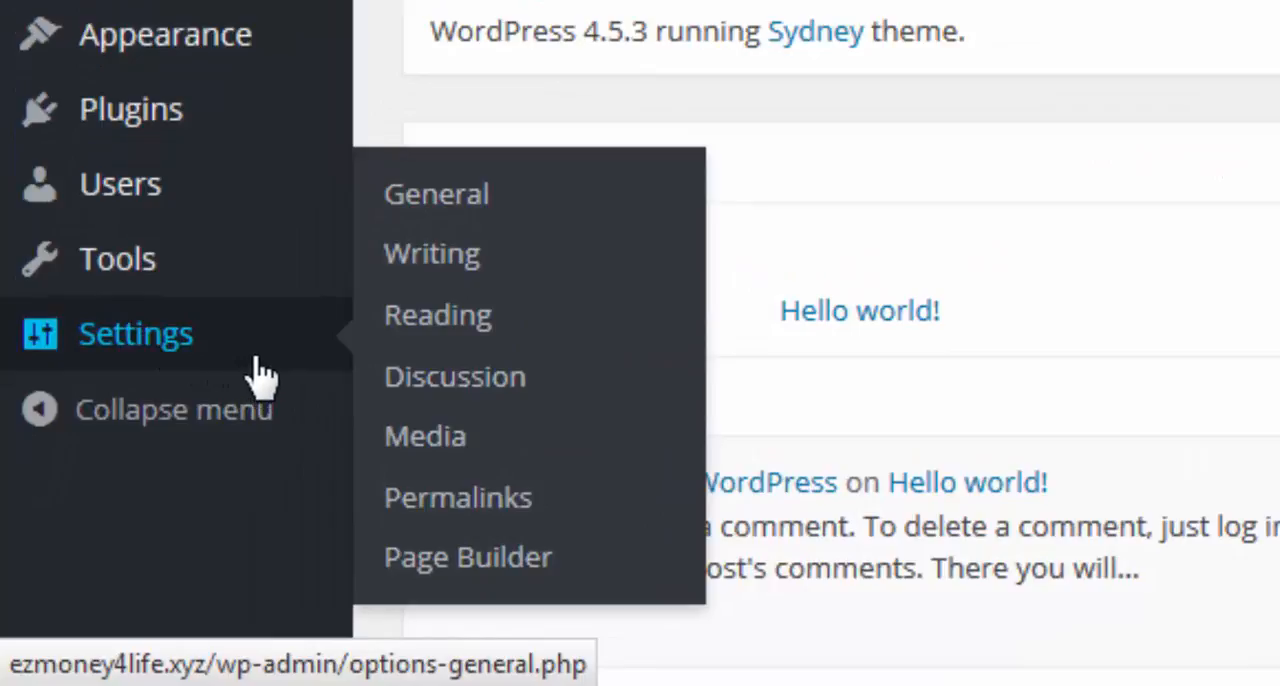
pyautogui.click(470, 208)
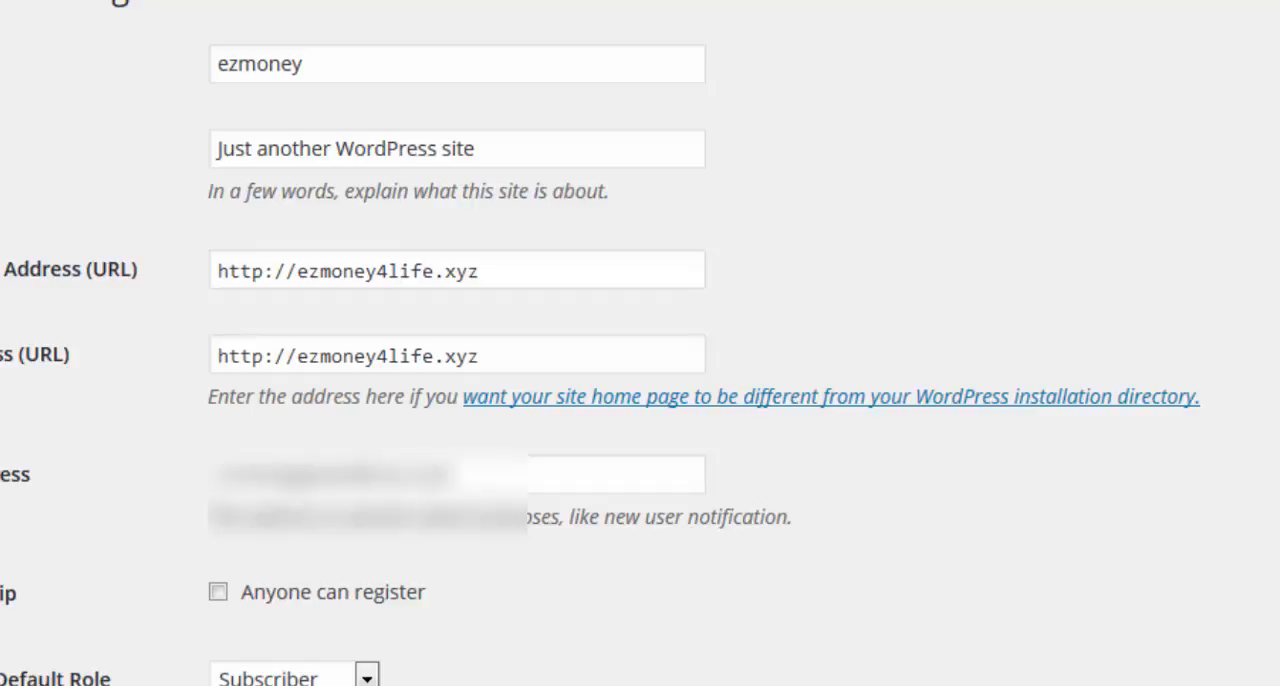
pyautogui.click(30, 560)
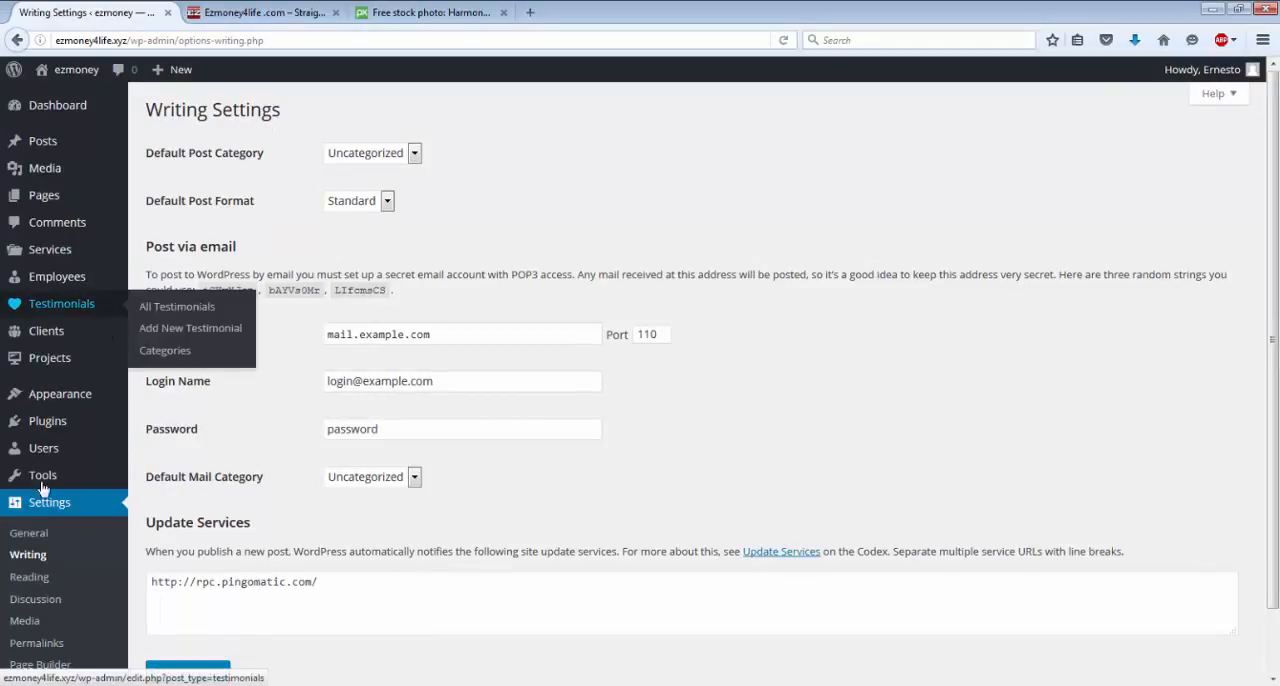
pyautogui.click(16, 579)
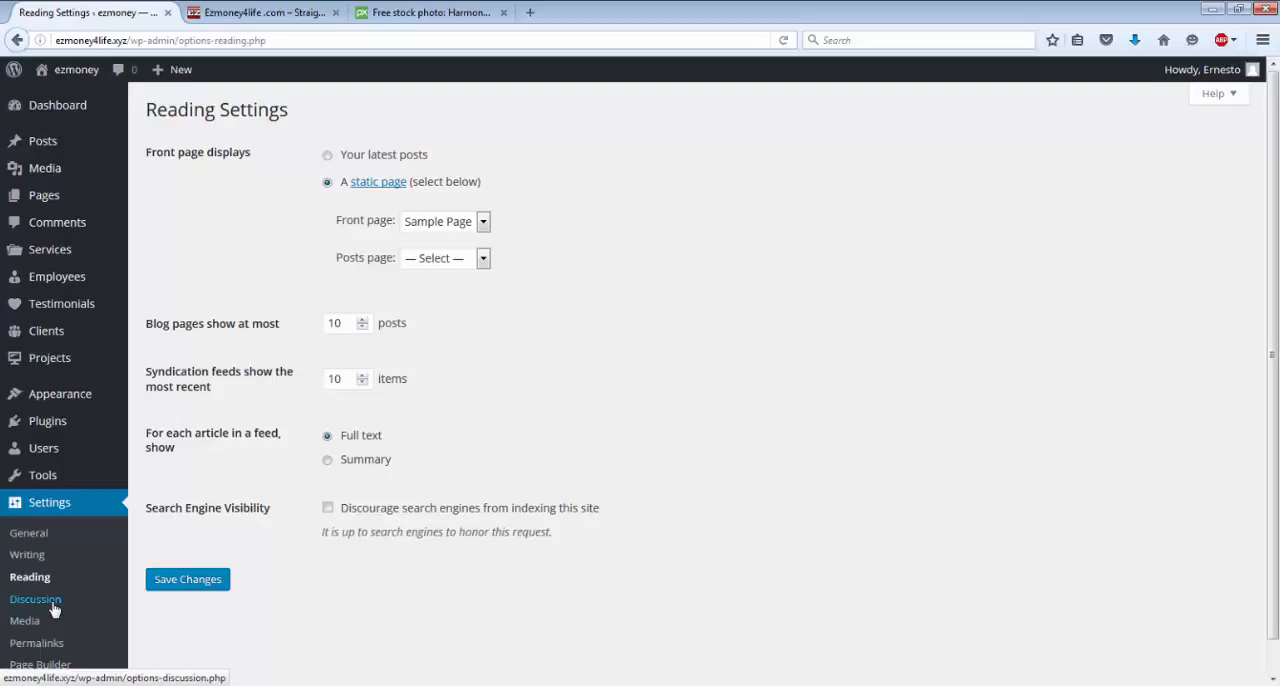
pyautogui.click(54, 606)
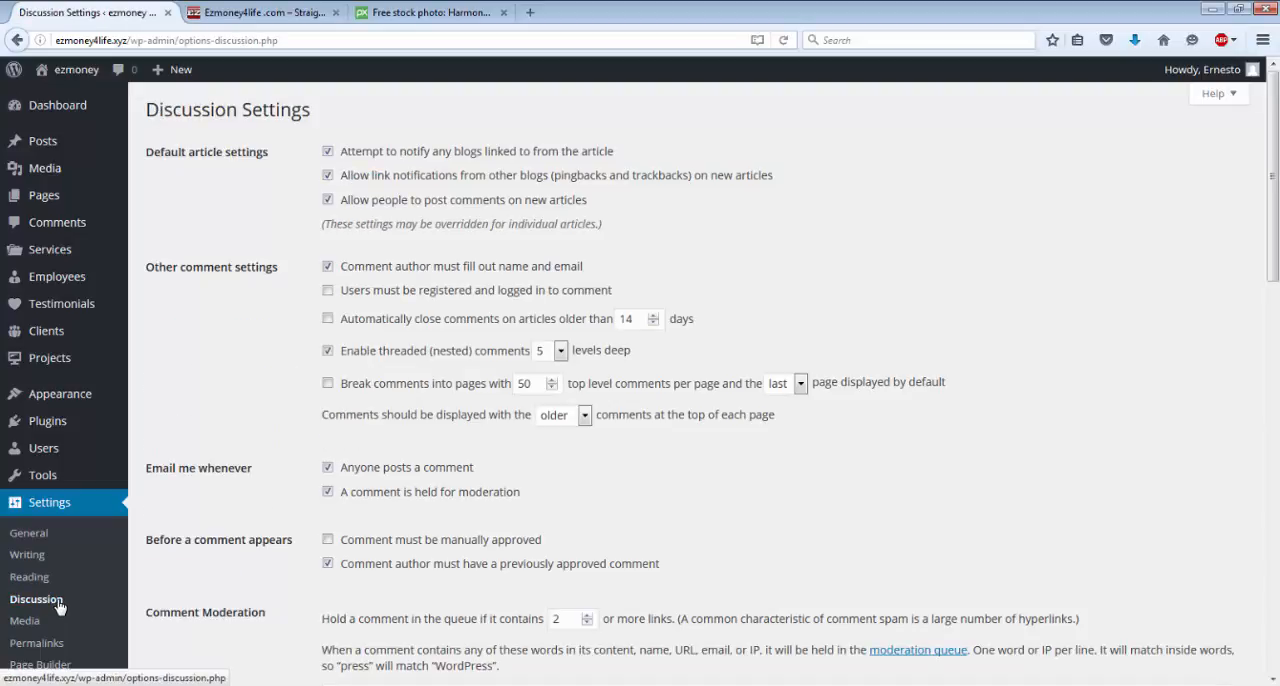
pyautogui.scroll(-2, 40, 606)
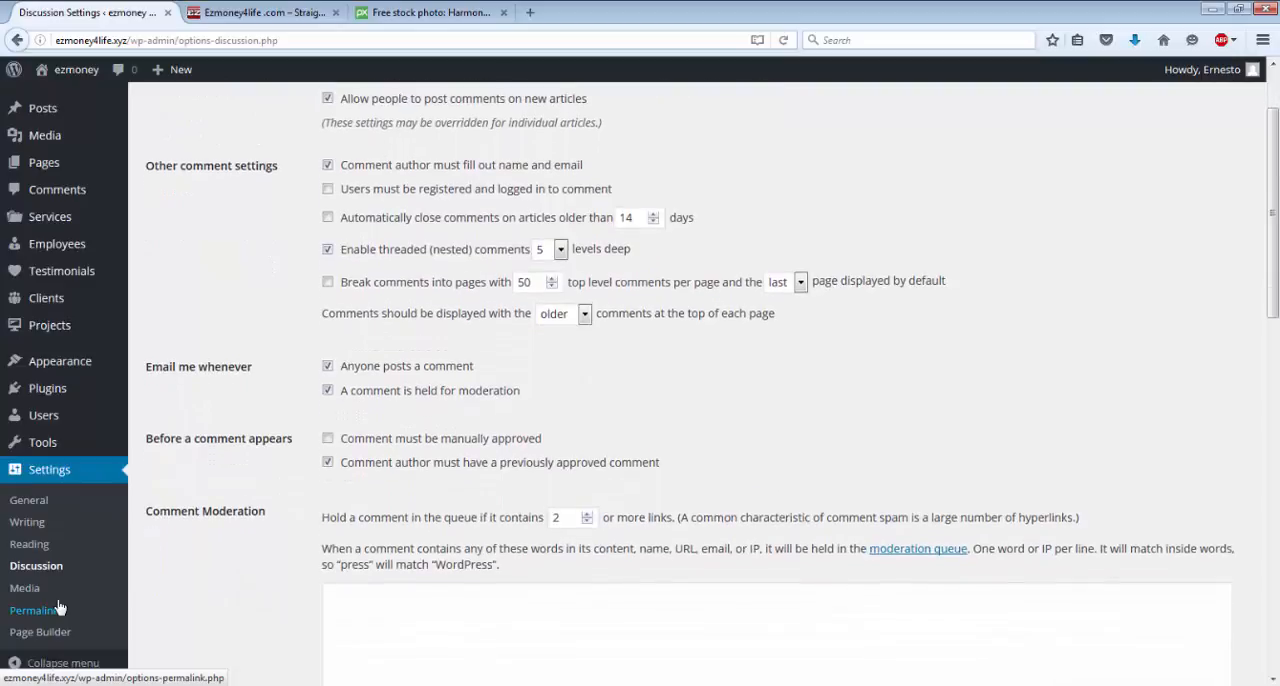
pyautogui.click(25, 595)
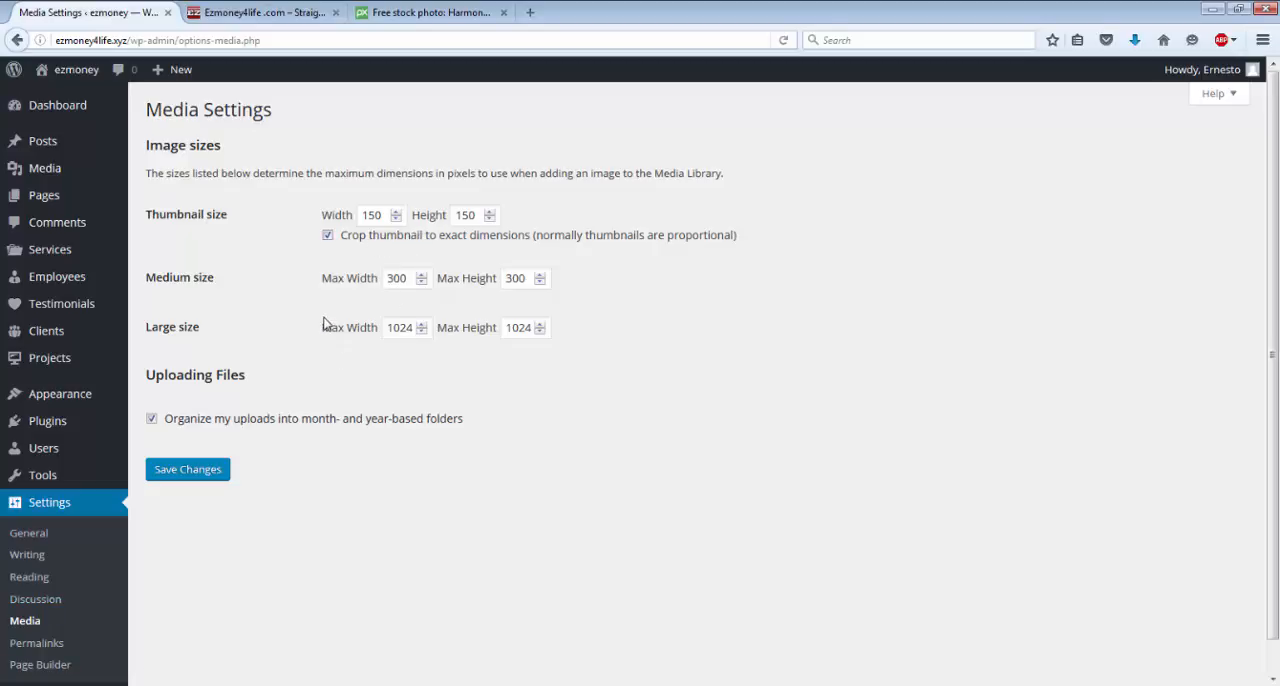
pyautogui.moveTo(34, 170)
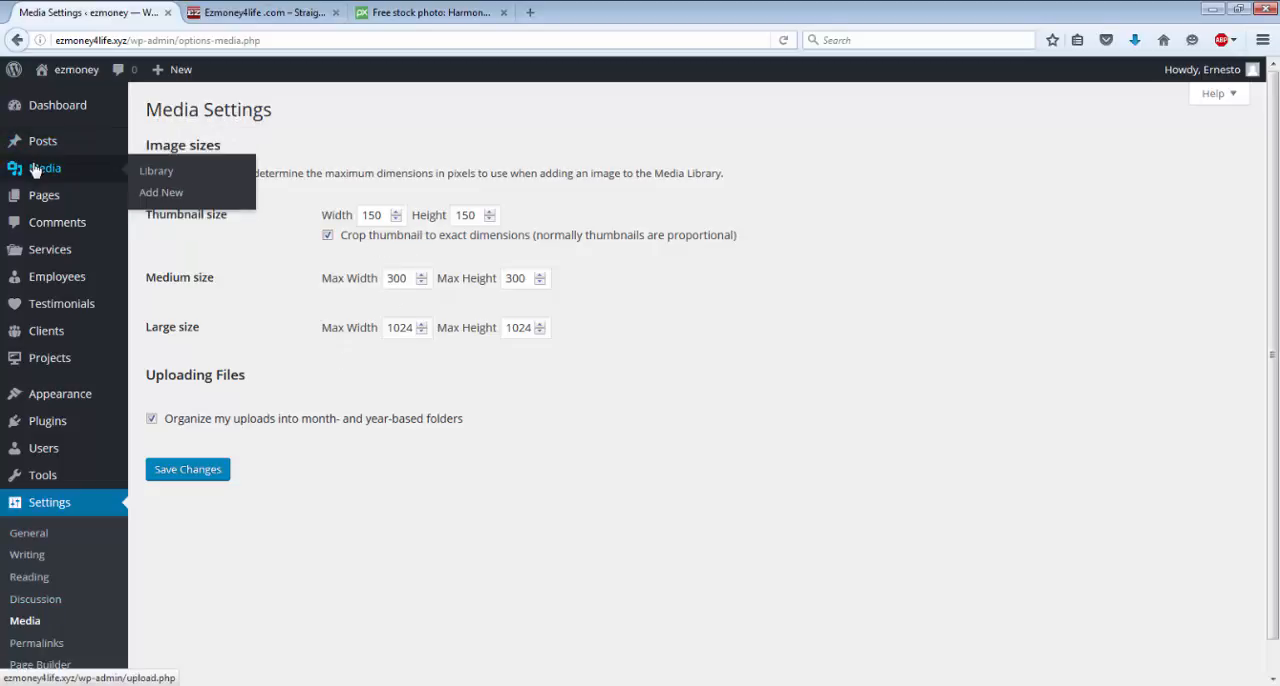
pyautogui.click(172, 176)
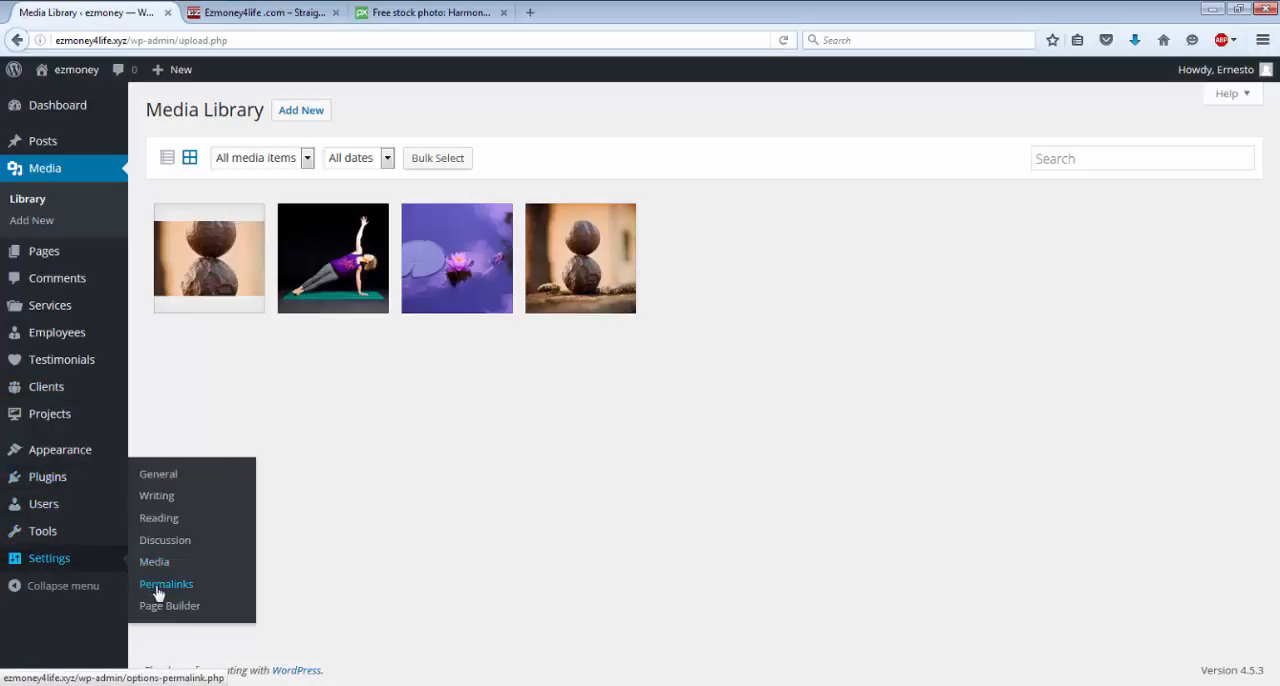
# Set the site's permalink structure to Post name and save the change.
pyautogui.click(157, 588)
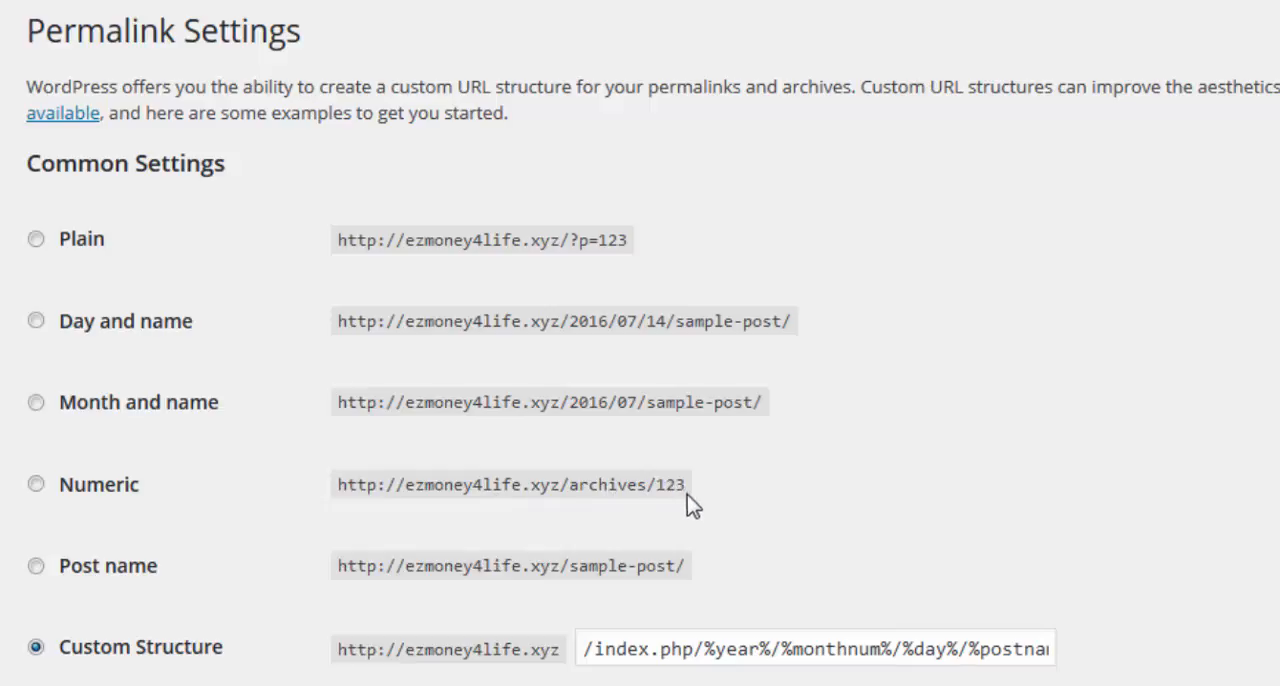
pyautogui.click(36, 566)
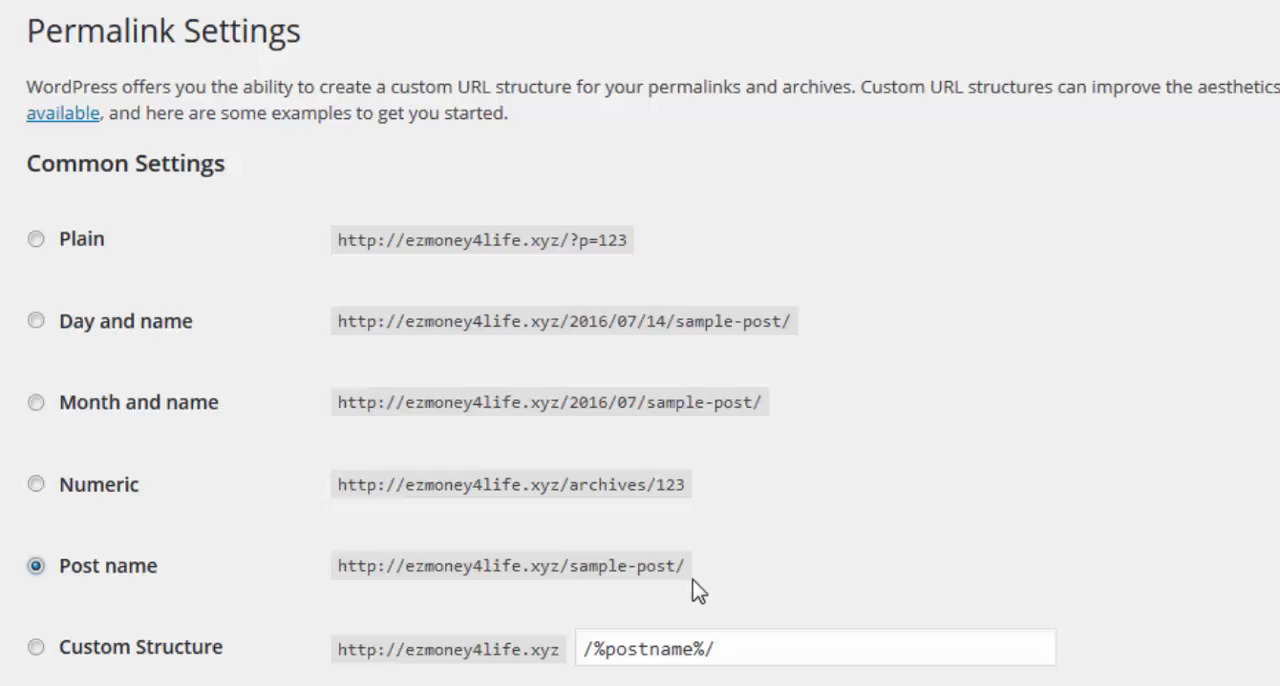
pyautogui.scroll(-2, 698, 590)
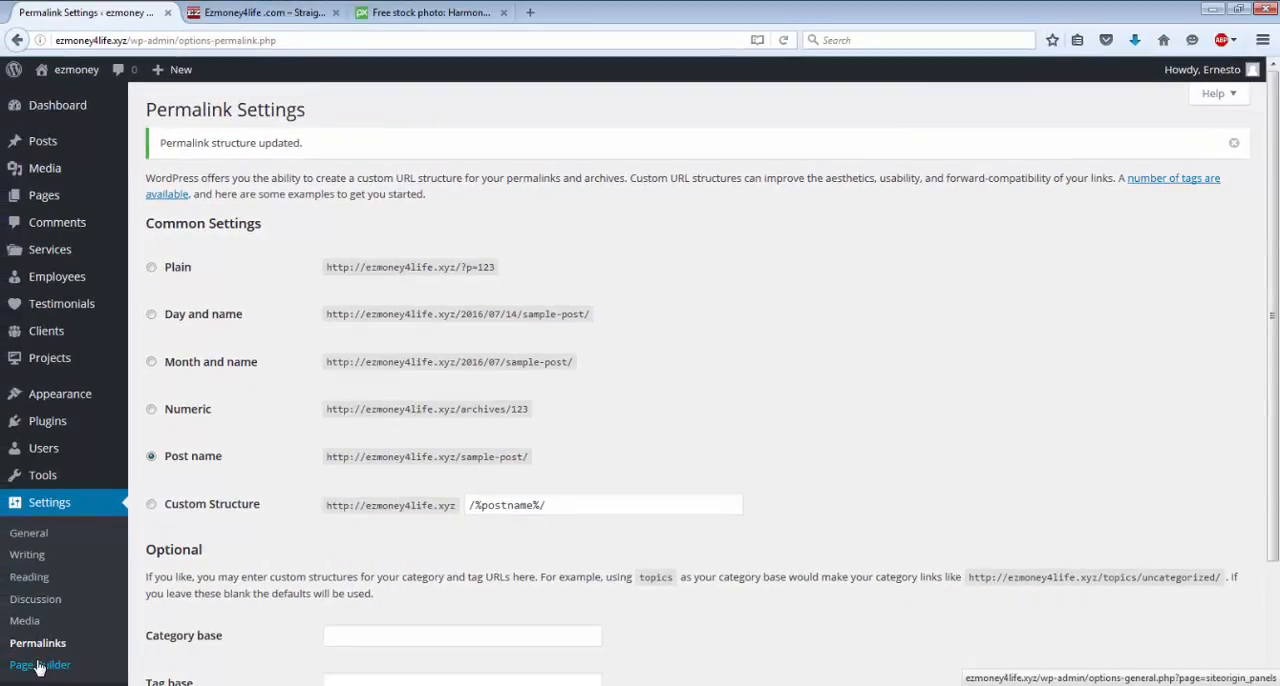
# Save the SiteOrigin Page Builder general settings with Pages and Posts as the post types and the Live Editor Quick Link enabled.
pyautogui.click(38, 665)
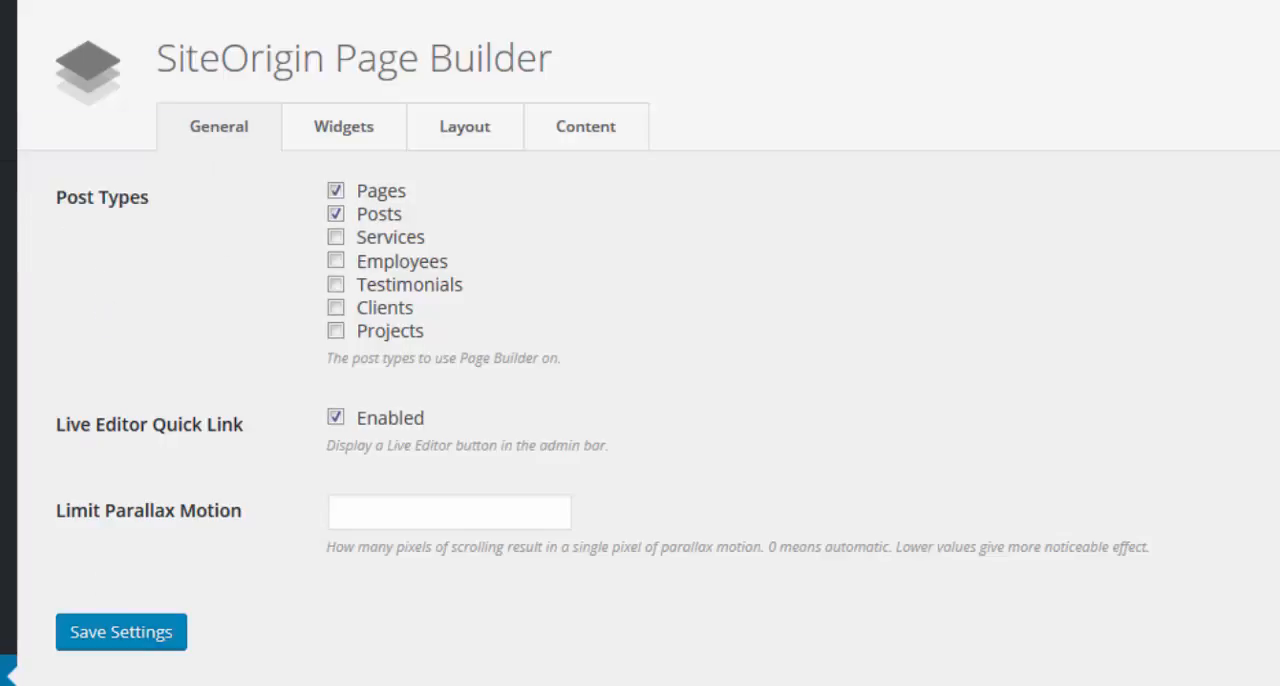
pyautogui.click(106, 645)
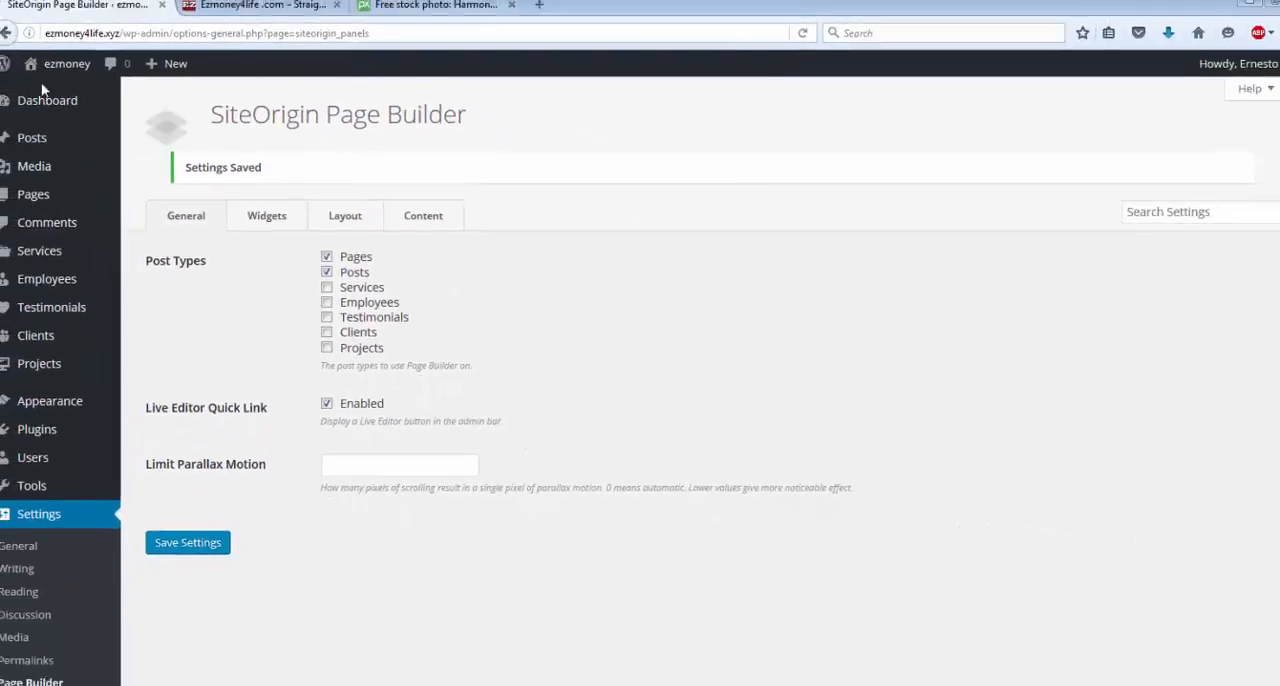
# Visit the live site and look over its front page from the header down to the footer.
pyautogui.click(70, 69)
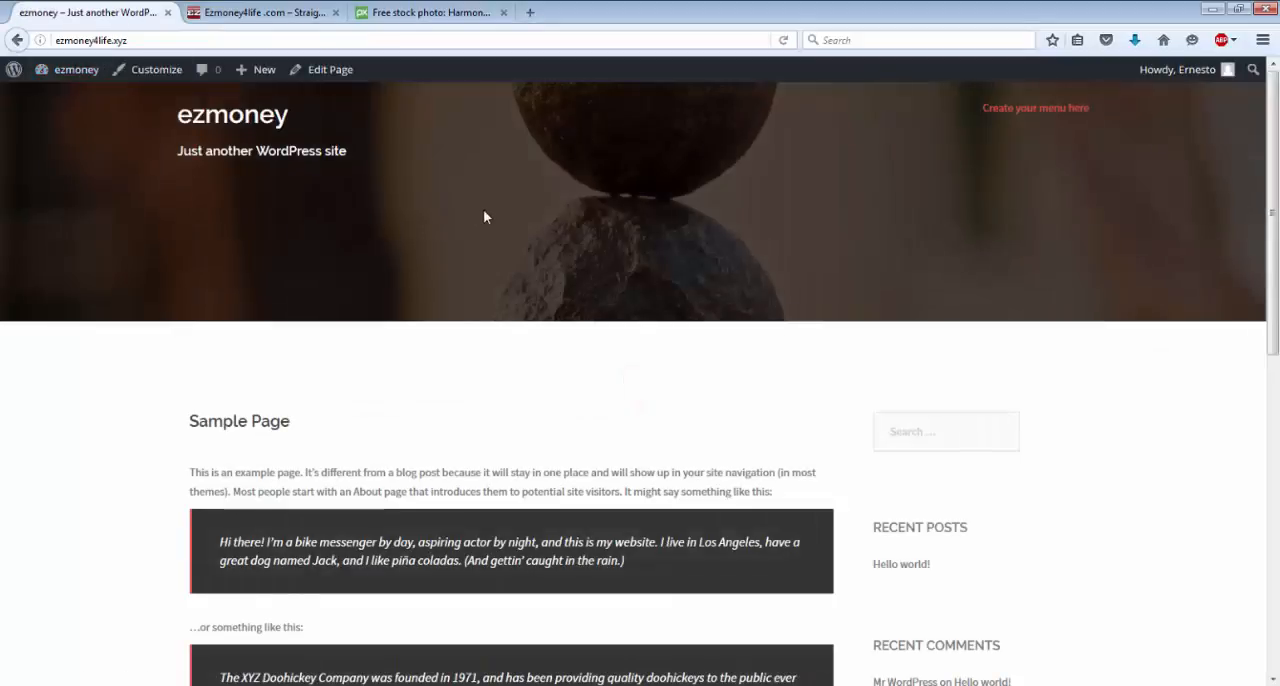
pyautogui.scroll(-1, 484, 216)
pyautogui.scroll(-5, 484, 216)
pyautogui.scroll(4, 484, 216)
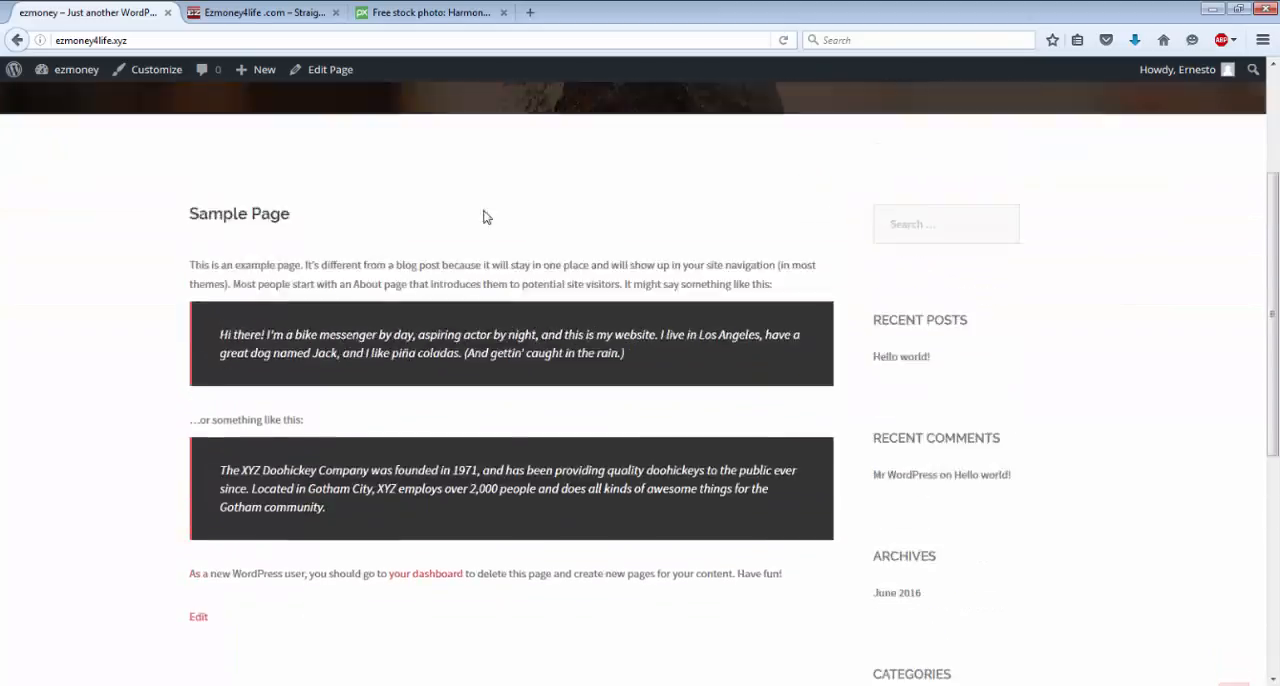
pyautogui.scroll(1, 484, 216)
pyautogui.scroll(-1, 484, 216)
pyautogui.scroll(-5, 483, 217)
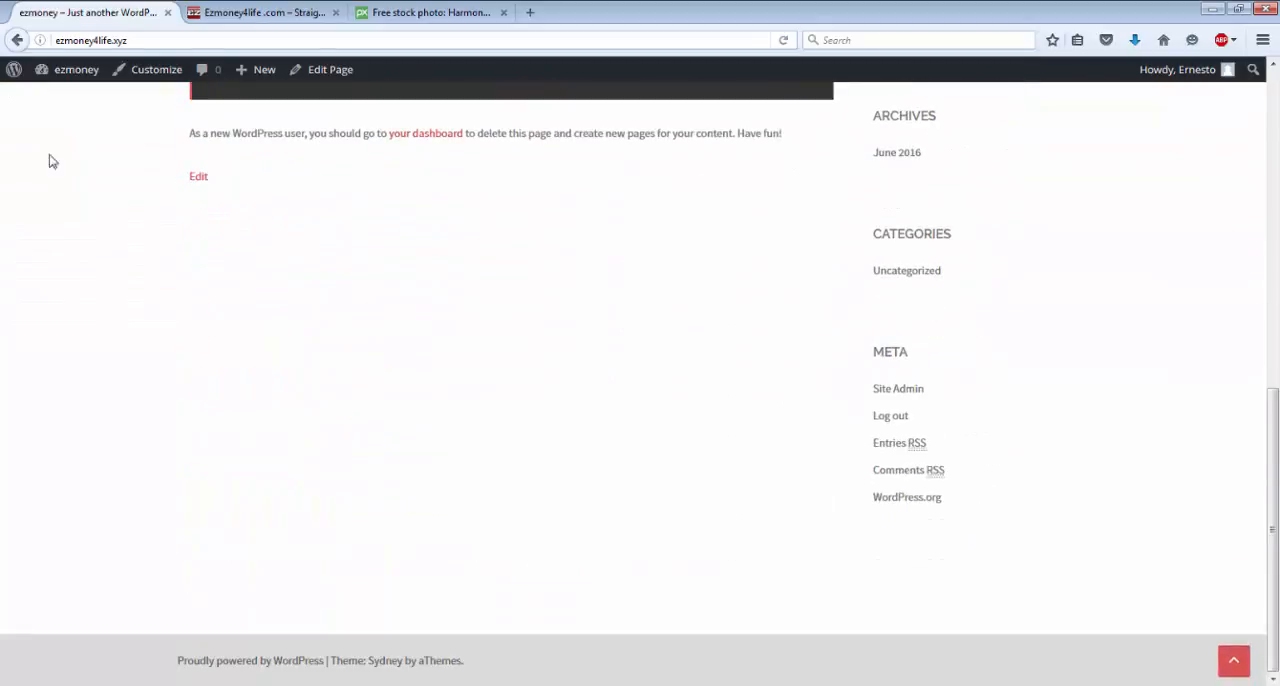
# Return to the dashboard and move the ninja_forms_preview_page draft from the site's pages to the Trash.
pyautogui.moveTo(77, 74)
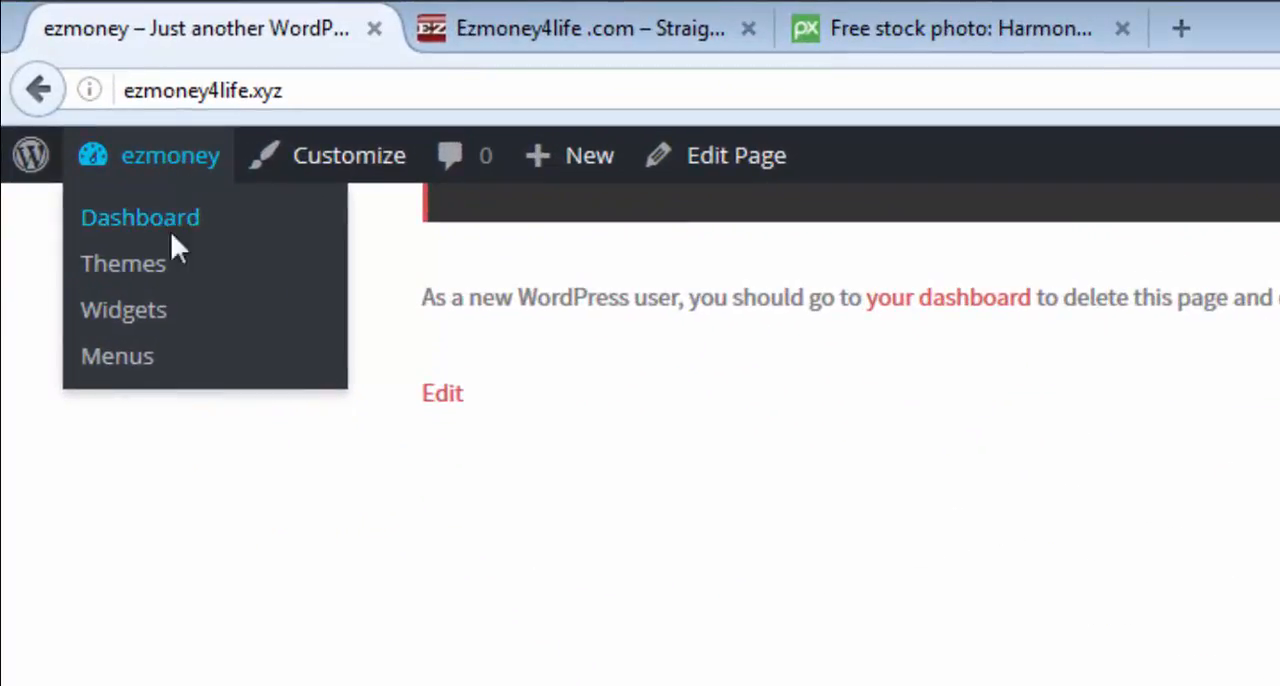
pyautogui.click(140, 218)
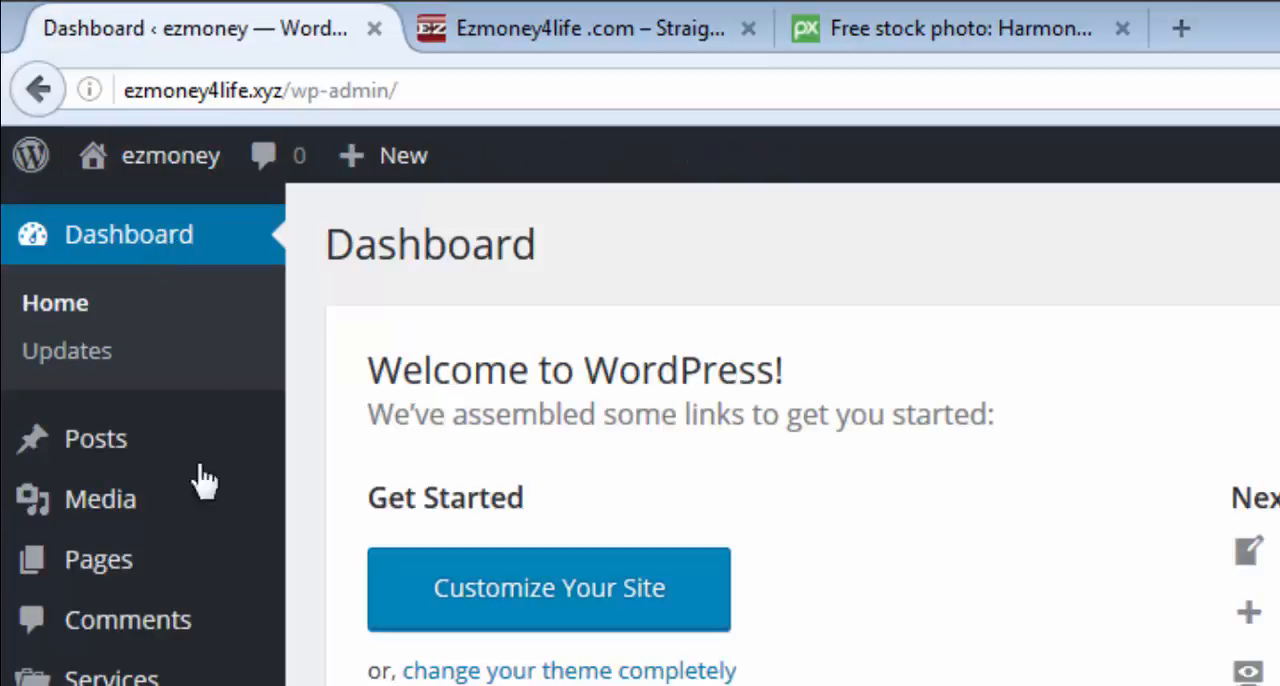
pyautogui.click(141, 568)
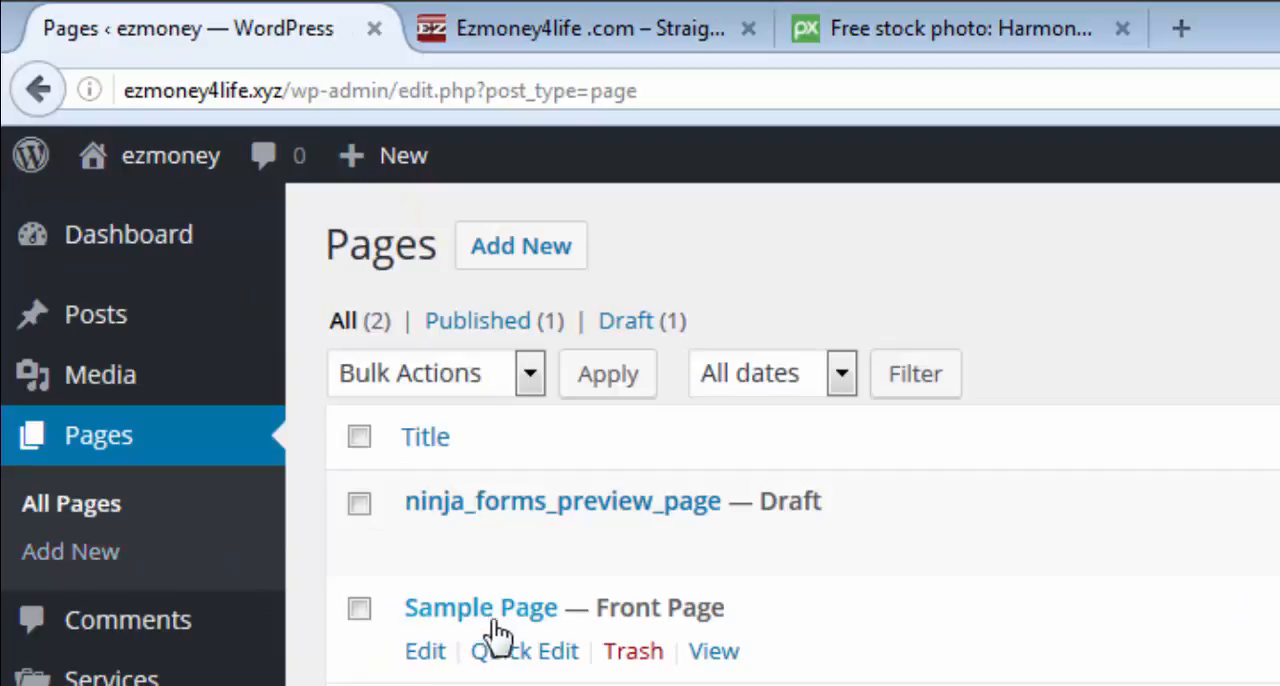
pyautogui.moveTo(504, 564)
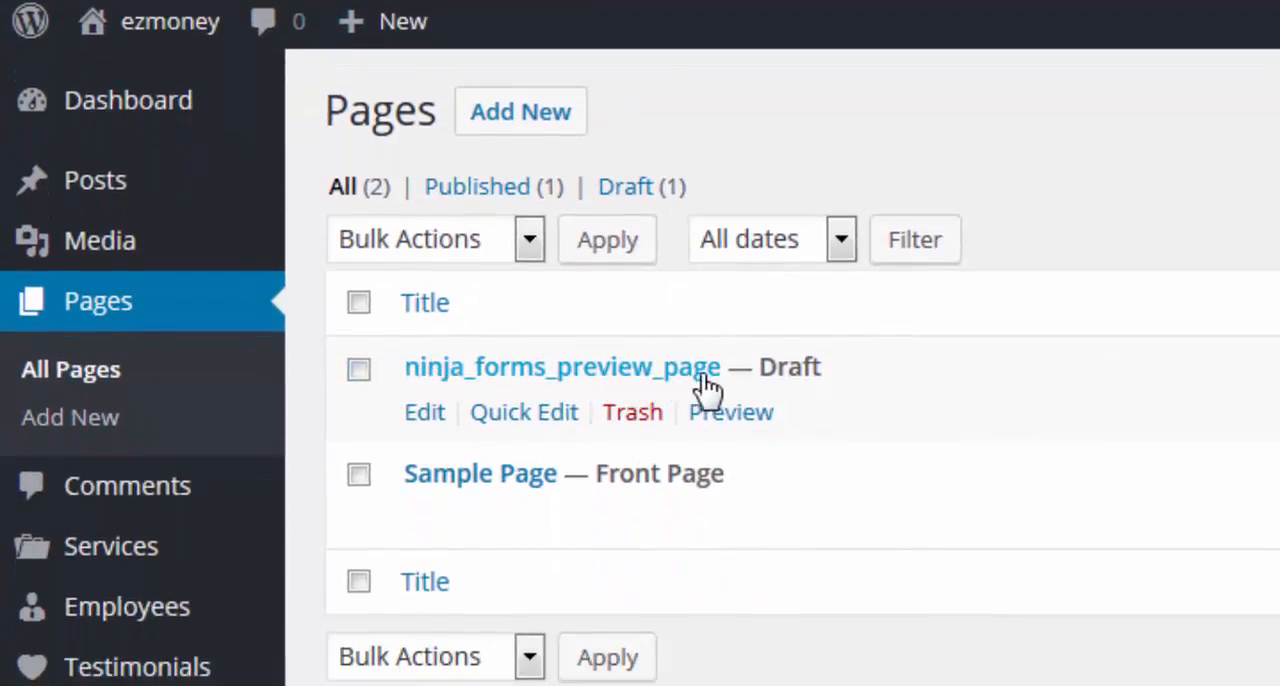
pyautogui.click(635, 413)
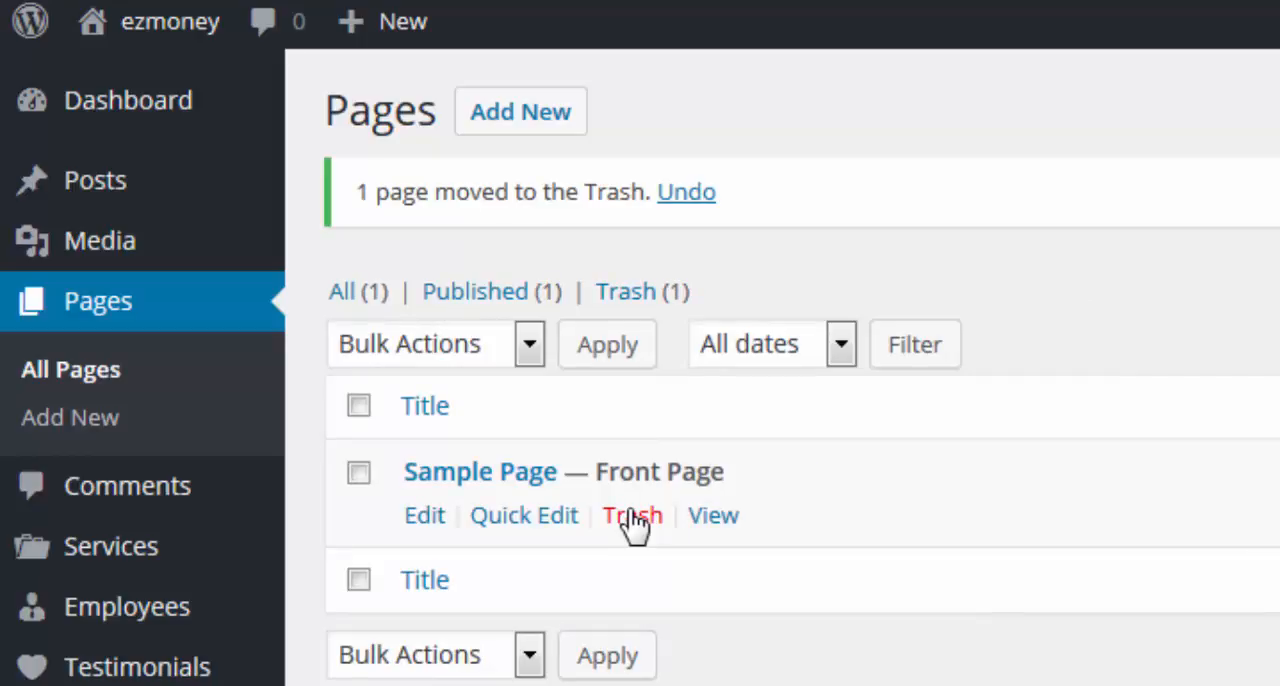
# Create a new page titled "Page 1" with the Default Template and publish it.
pyautogui.click(536, 118)
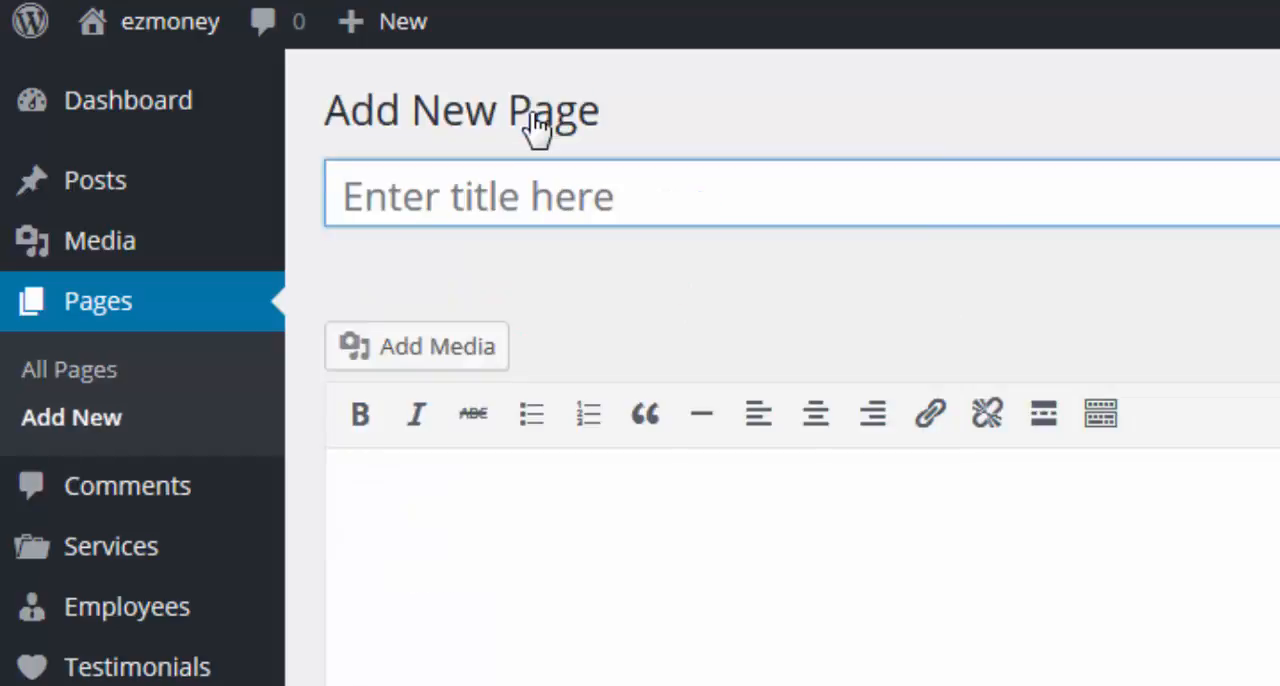
pyautogui.click(550, 200)
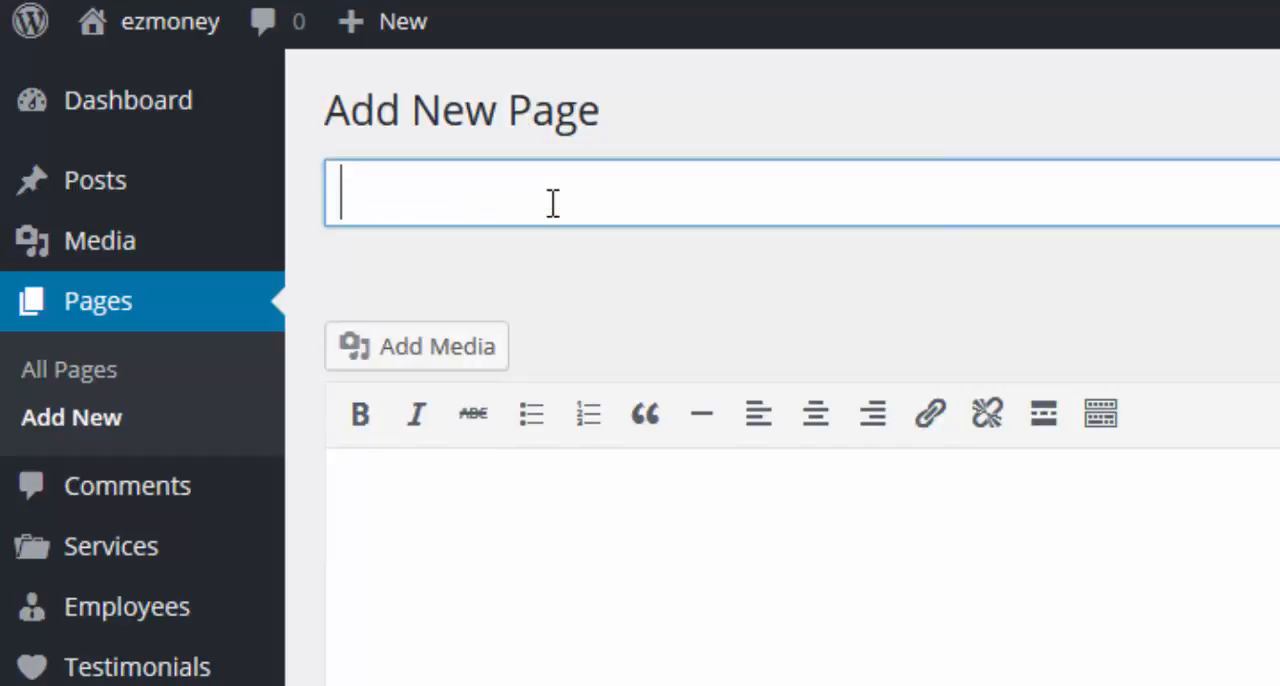
pyautogui.write('Pa')
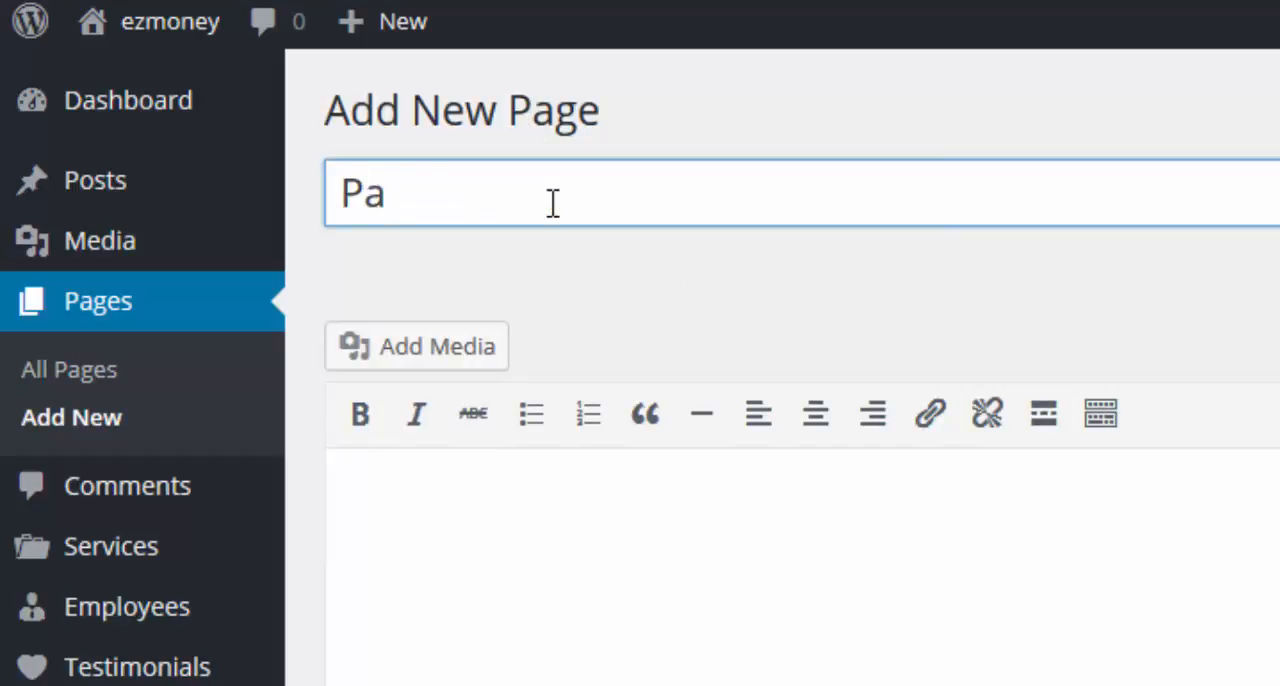
pyautogui.write('ge 1')
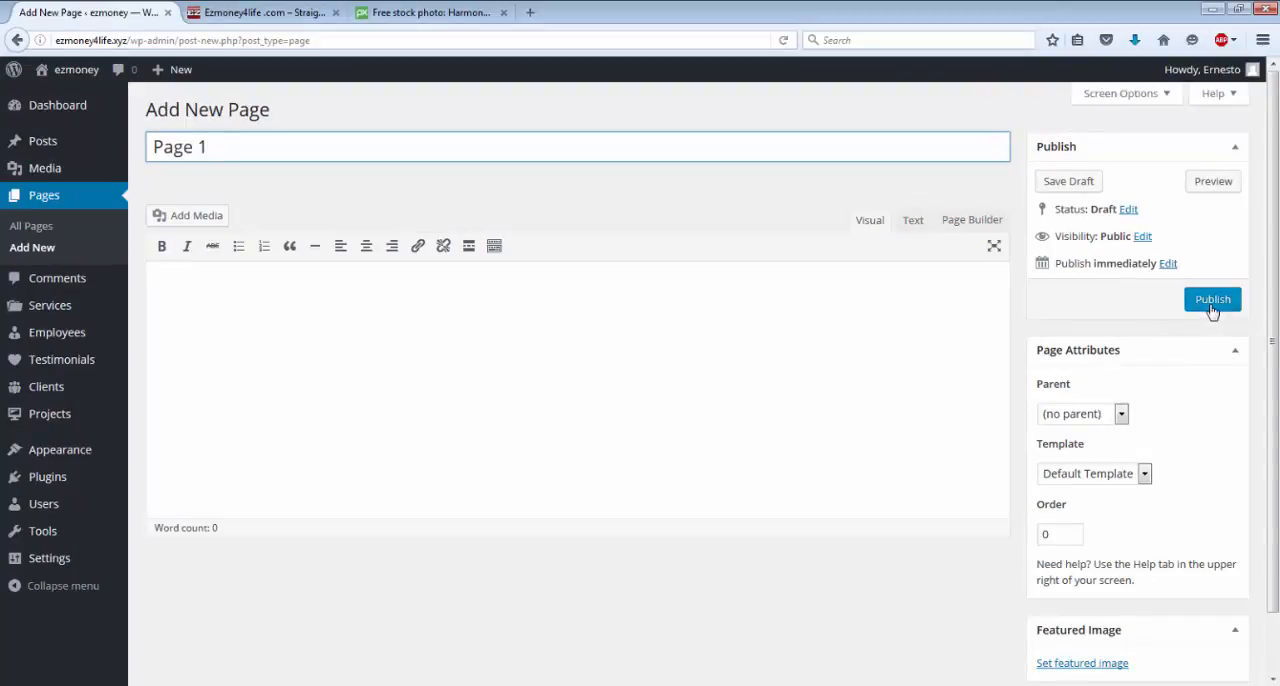
pyautogui.click(1212, 300)
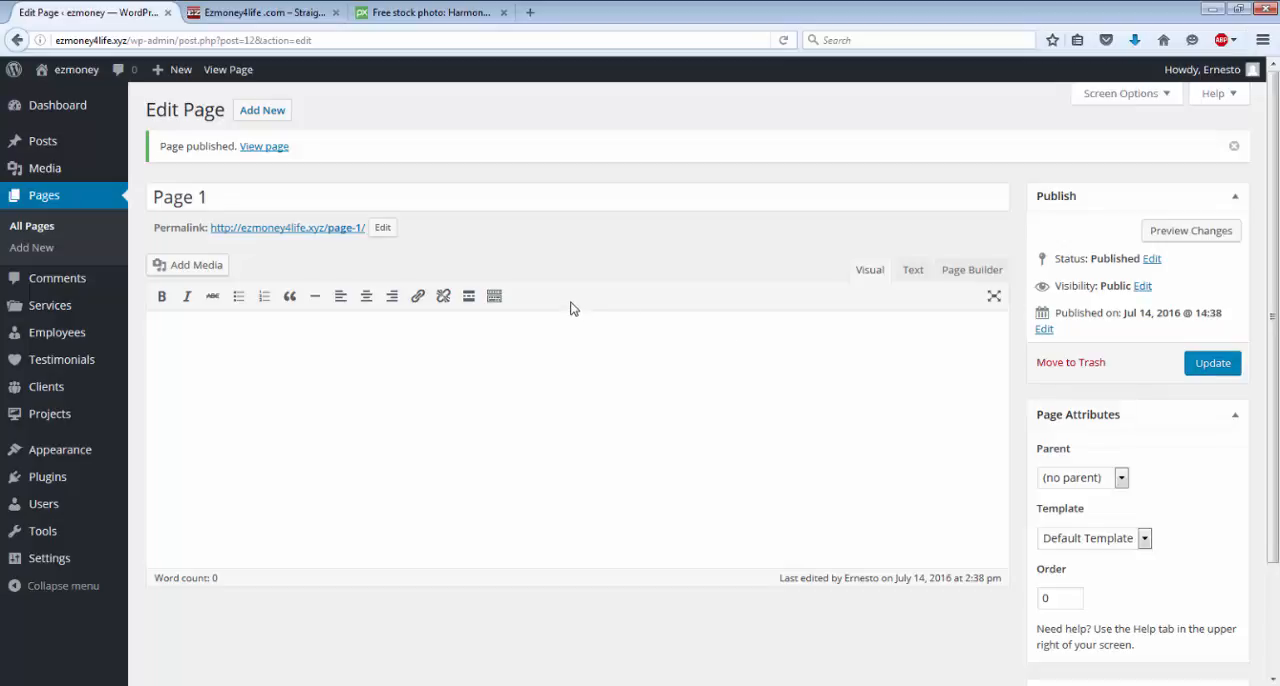
# Write "This is page 1...click here to go to page 2" as the body text of Page 1.
pyautogui.click(200, 321)
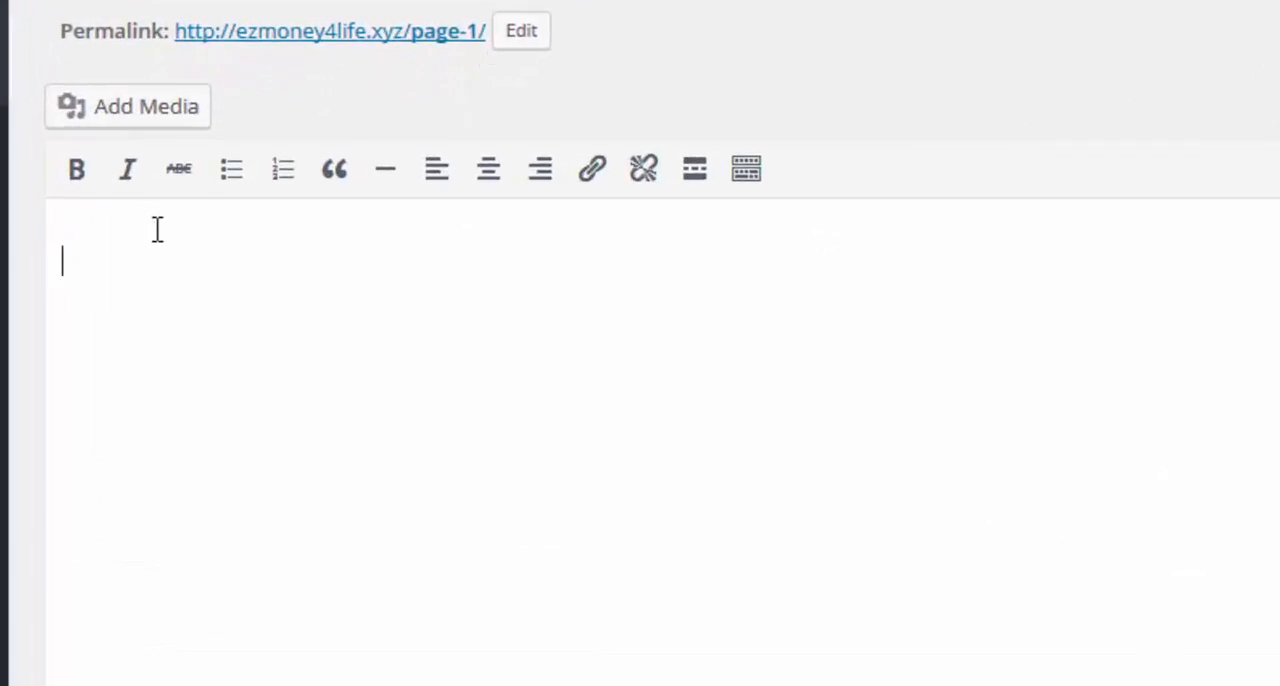
pyautogui.write('This is ')
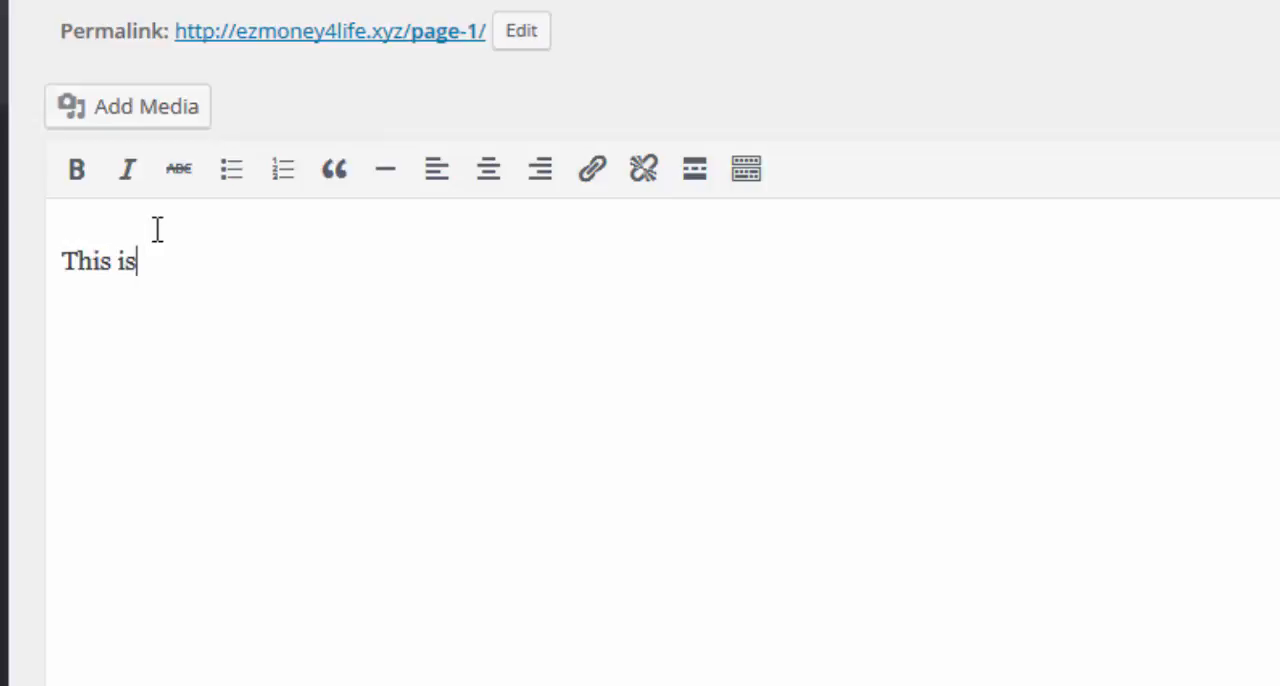
pyautogui.write('page i')
pyautogui.press('BackSpace')
pyautogui.write('1')
pyautogui.write('1')
pyautogui.write('....')
pyautogui.write('Thi')
pyautogui.press('BackSpace')
pyautogui.press('BackSpace')
pyautogui.press('BackSpace')
pyautogui.press('BackSpace')
pyautogui.write('click here ')
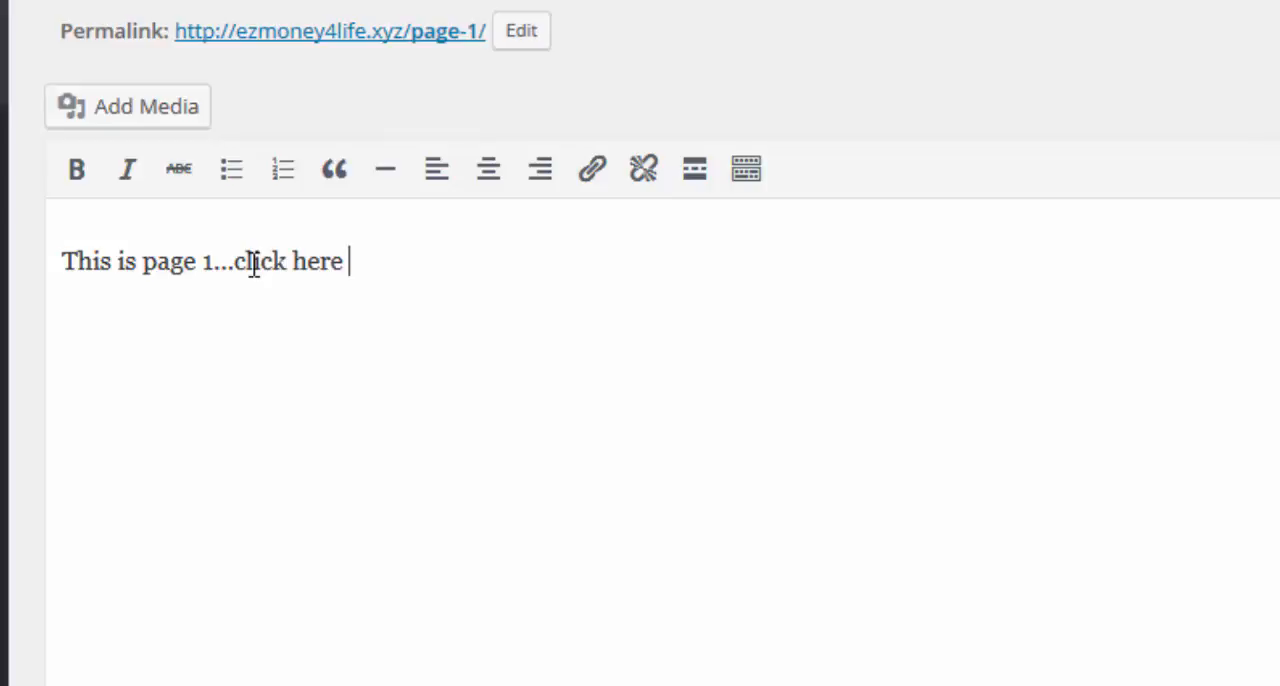
pyautogui.write('to go to ')
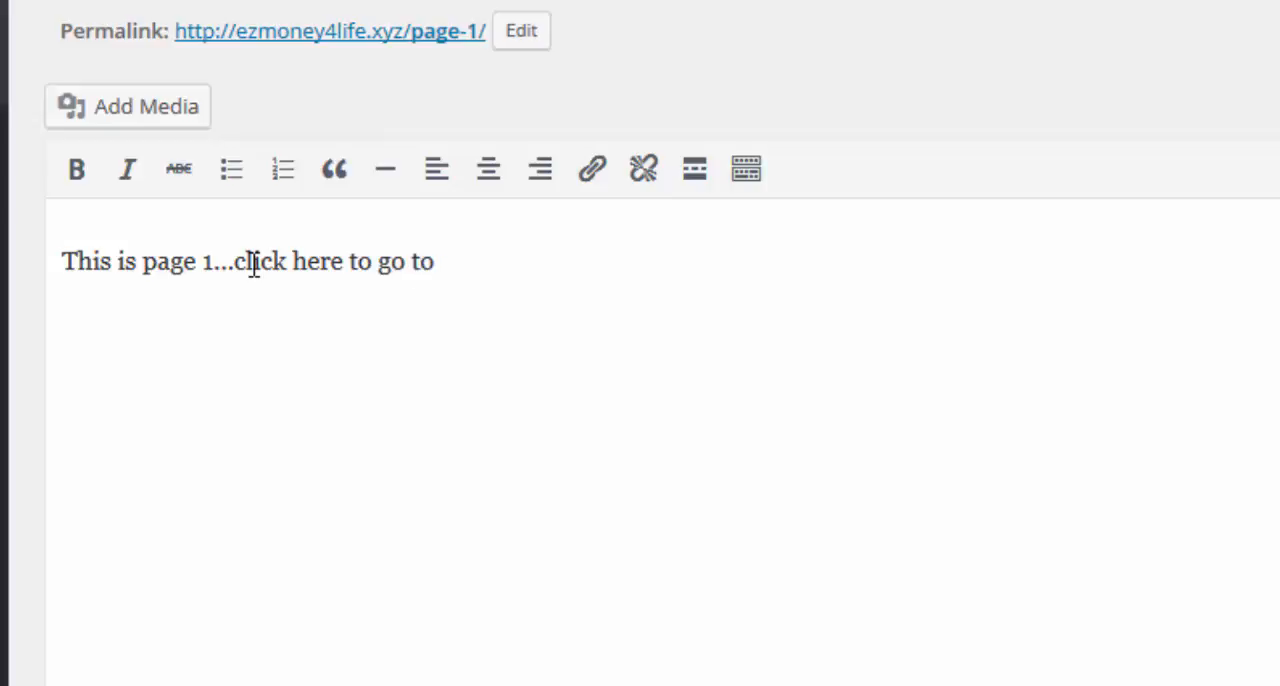
pyautogui.write('page 2')
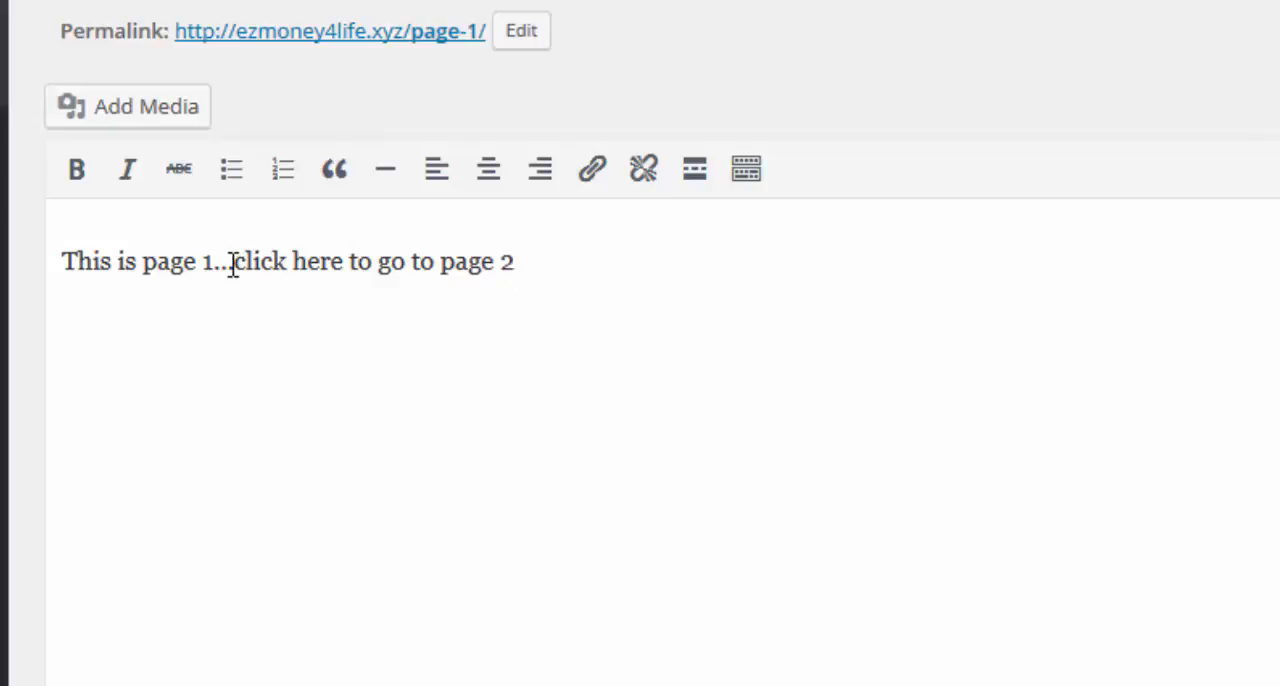
# Copy the phrase ".click here to go to page" from the body text and update Page 1.
pyautogui.moveTo(232, 265); pyautogui.dragTo(492, 294)
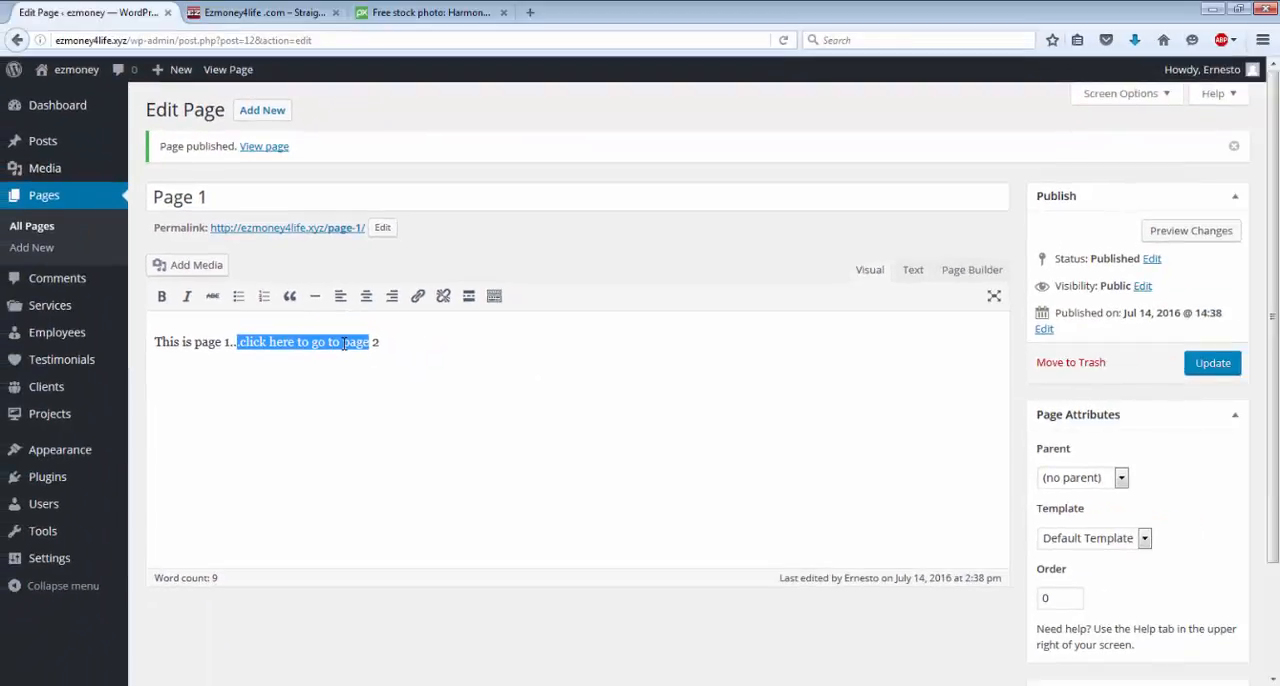
pyautogui.rightClick(344, 343)
pyautogui.click(384, 398)
pyautogui.click(1213, 365)
pyautogui.click(1216, 366)
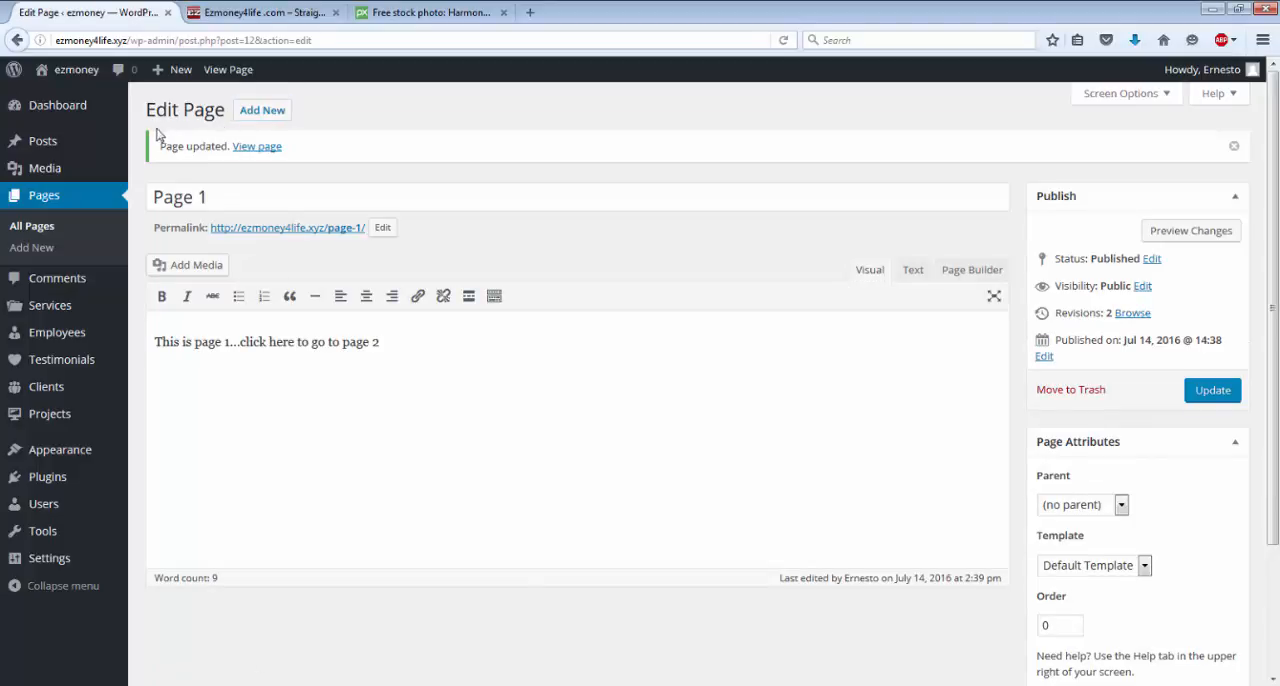
# Start a new page and title it "Page 2".
pyautogui.click(266, 116)
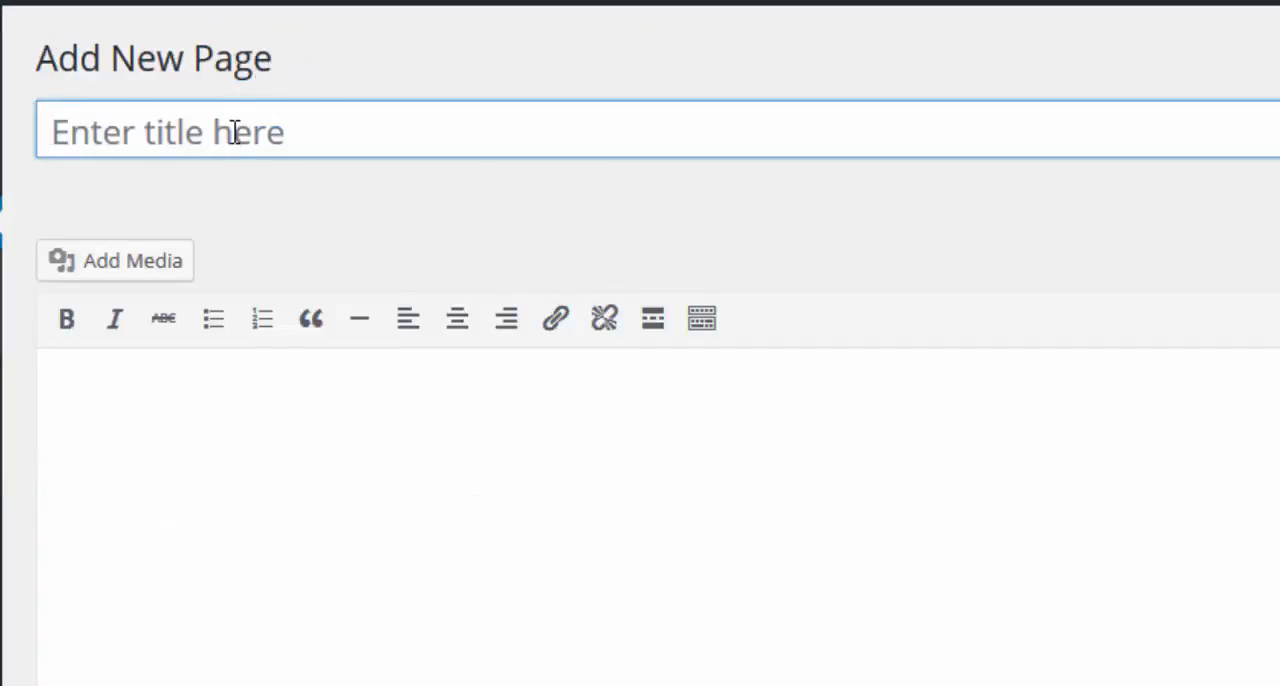
pyautogui.click(234, 132)
pyautogui.write('P')
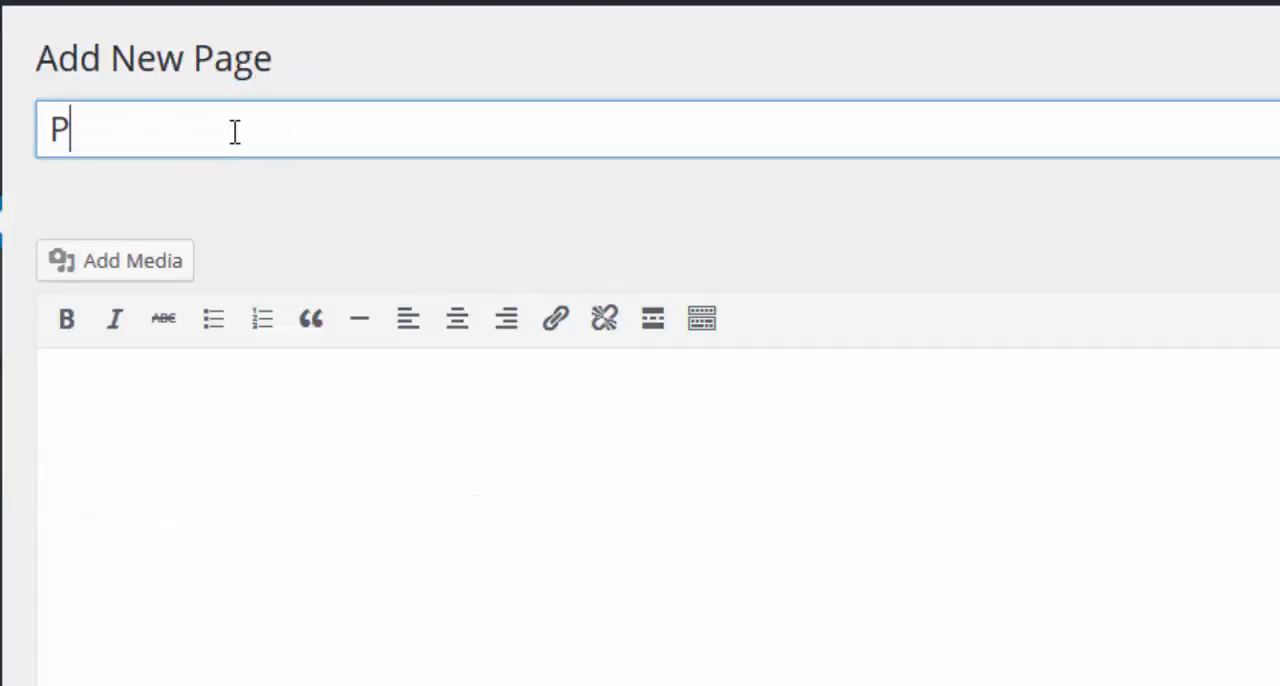
pyautogui.write('age 2')
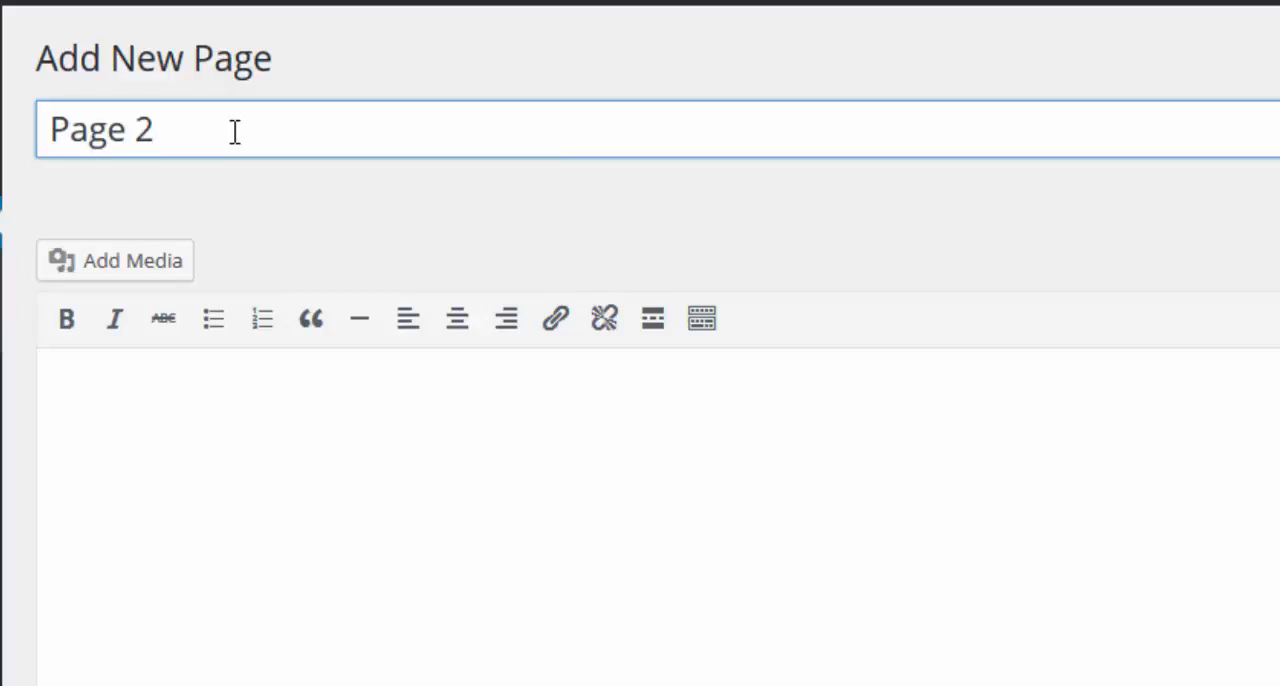
# Fill Page 2 with "this is page 2....click here to go to page 3", reusing the copied phrase, and publish it.
pyautogui.click(222, 404)
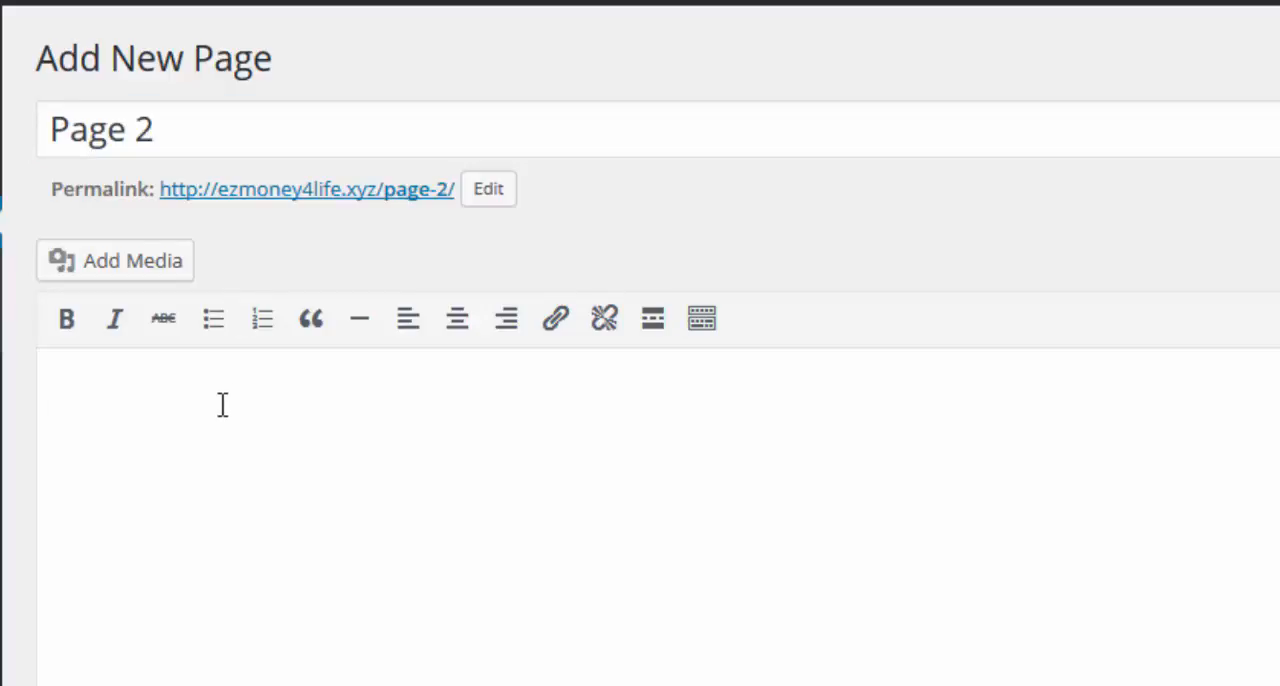
pyautogui.write('this i')
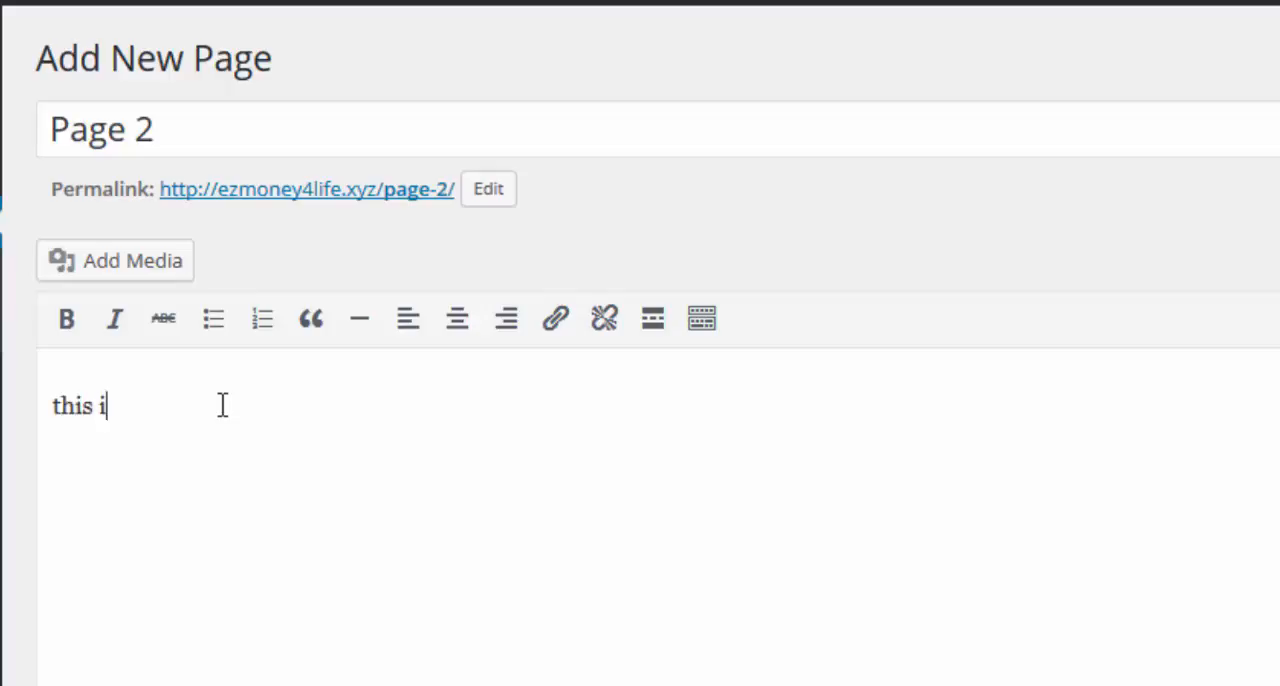
pyautogui.write('s page')
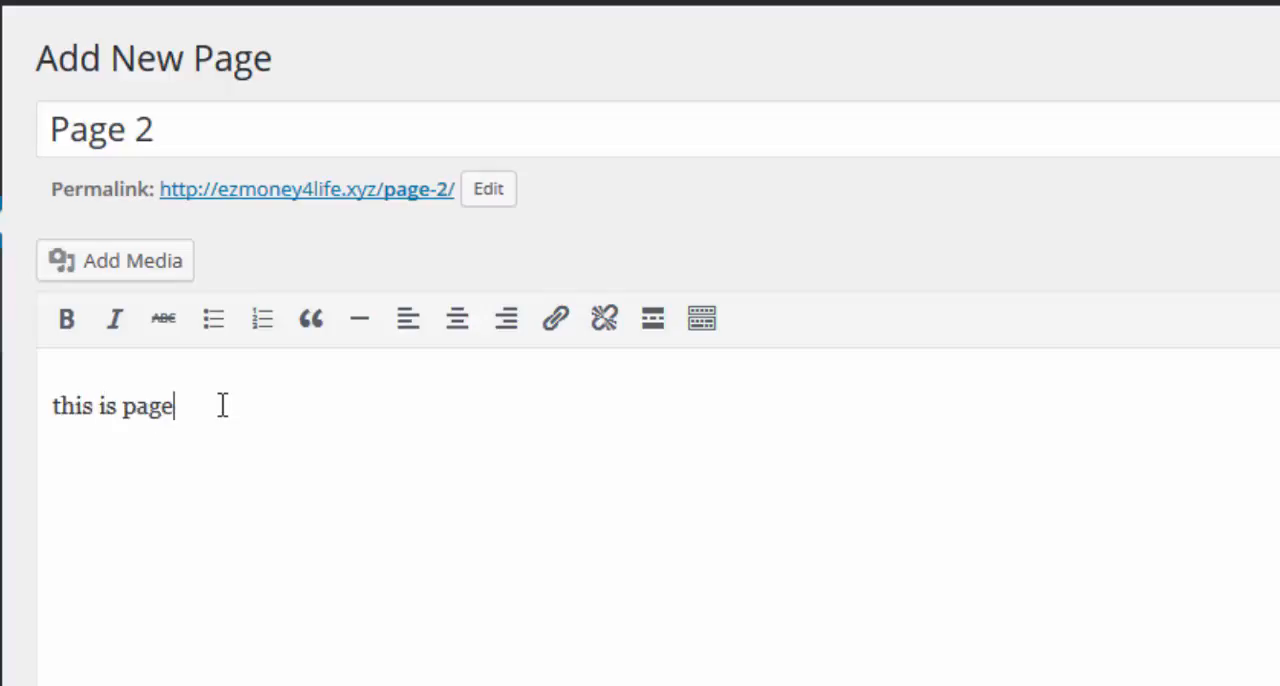
pyautogui.write(' 2...')
pyautogui.rightClick(222, 406)
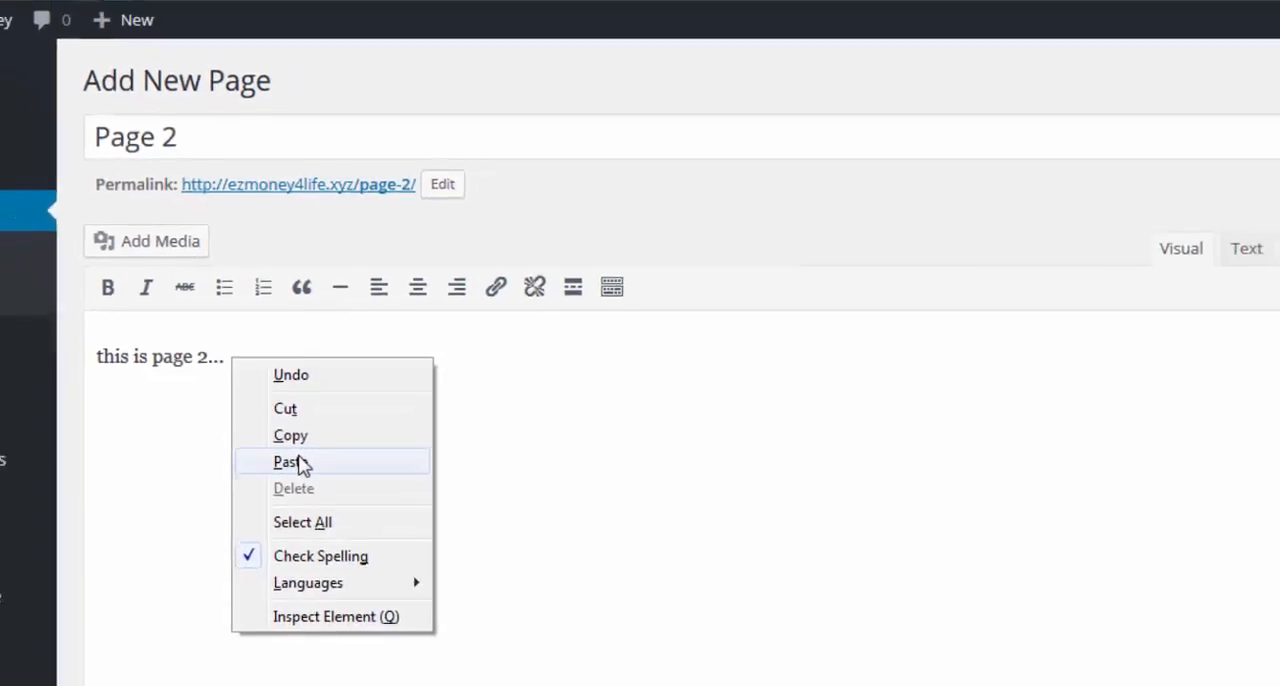
pyautogui.click(300, 464)
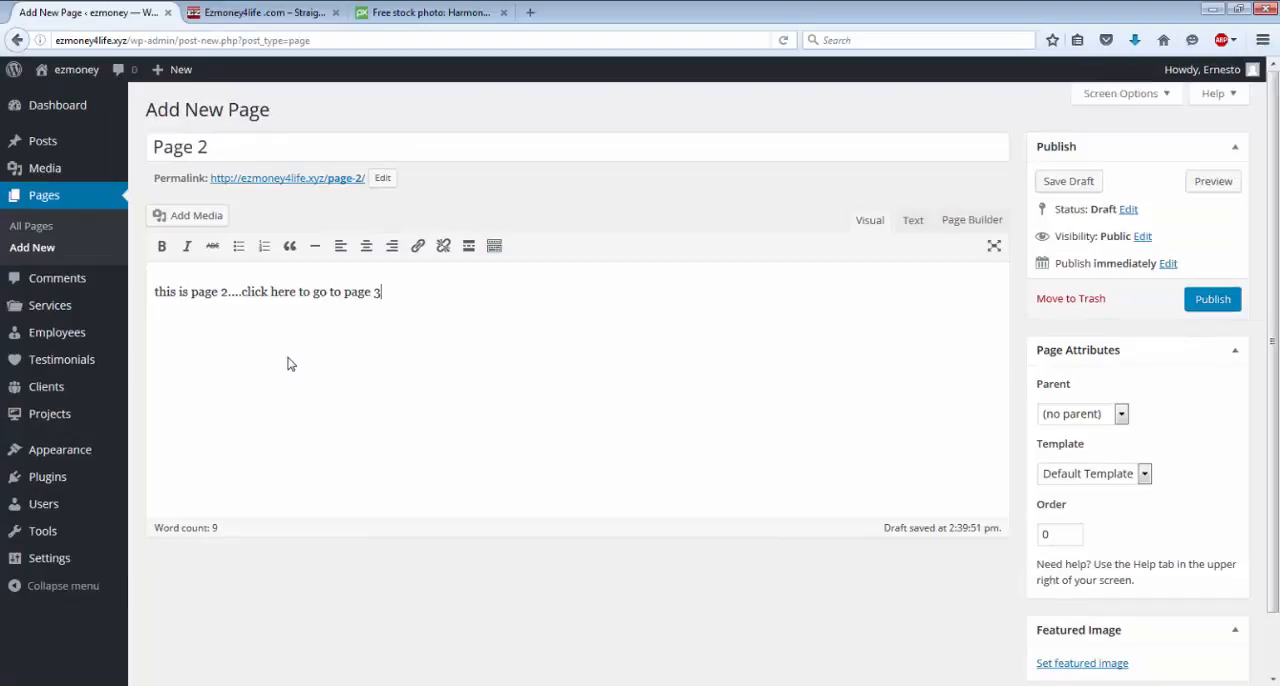
pyautogui.click(1212, 300)
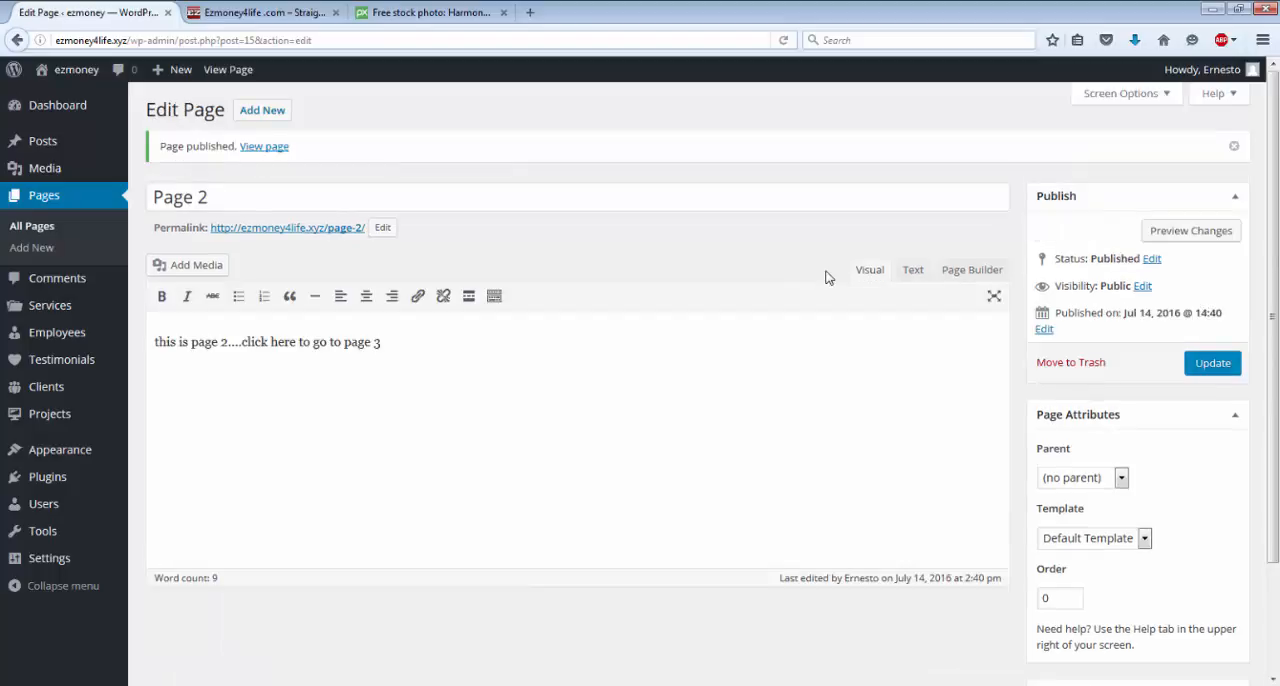
pyautogui.scroll(-1, 477, 229)
pyautogui.scroll(1, 495, 245)
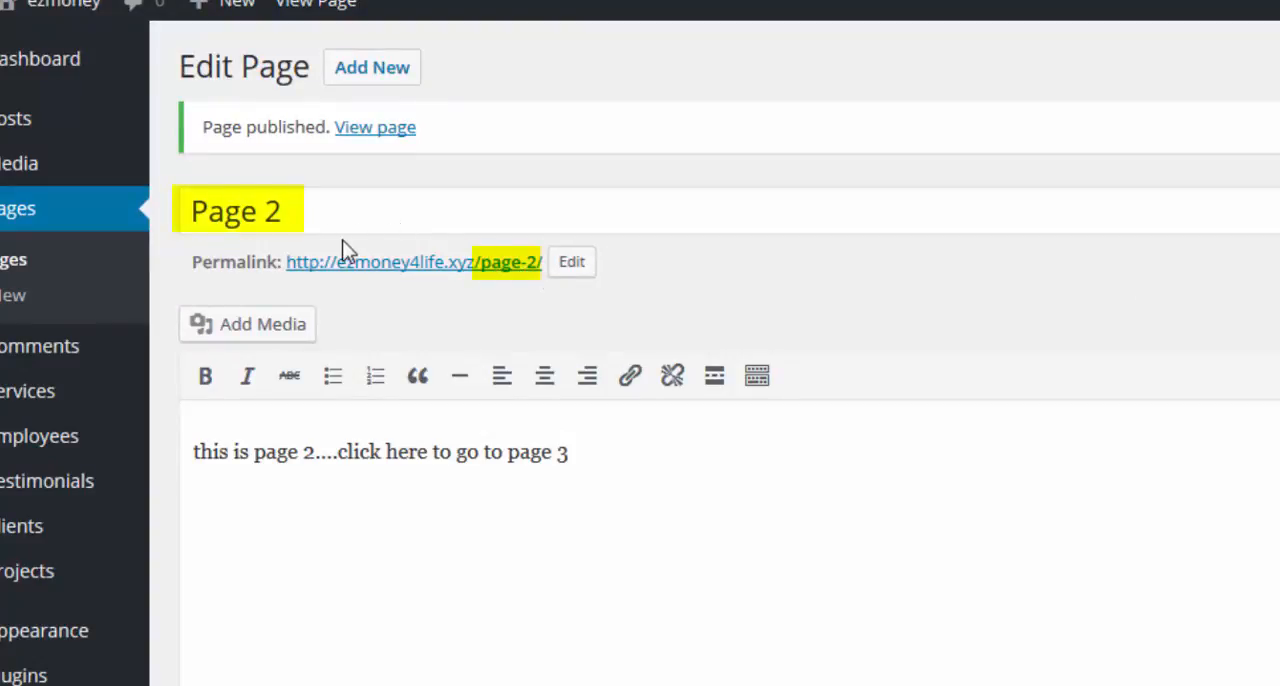
# Start another new page and title it "Page 3".
pyautogui.click(385, 74)
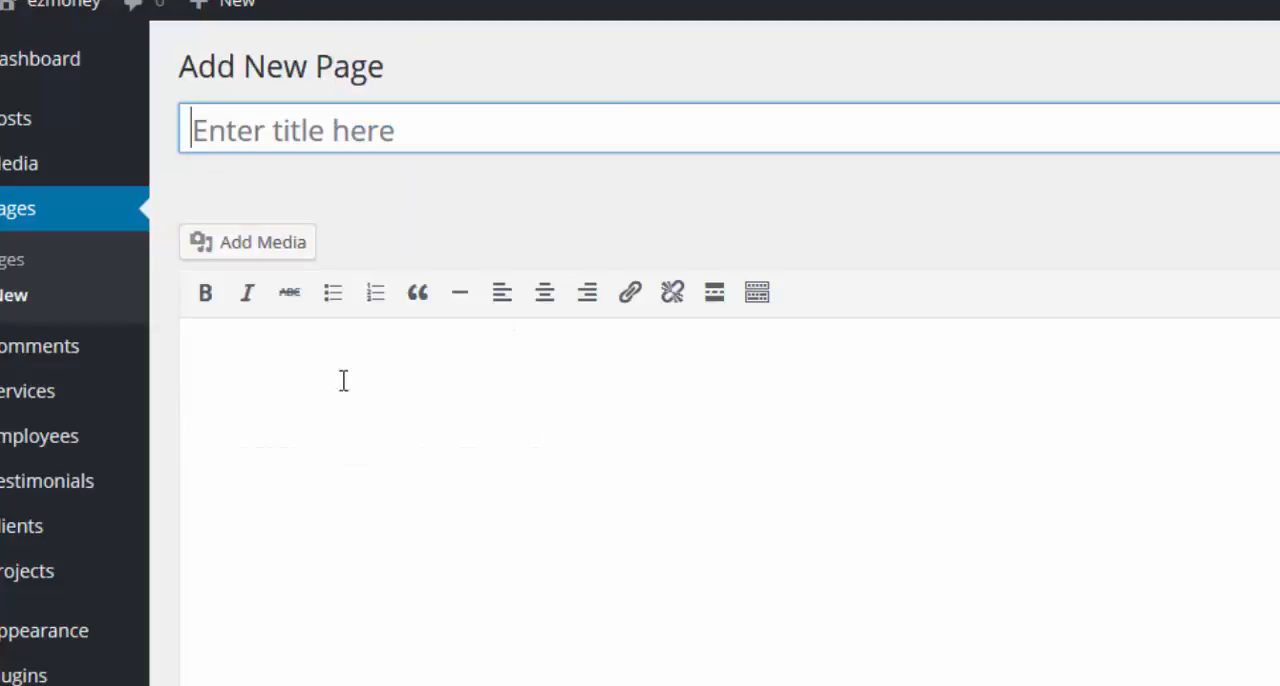
pyautogui.click(361, 131)
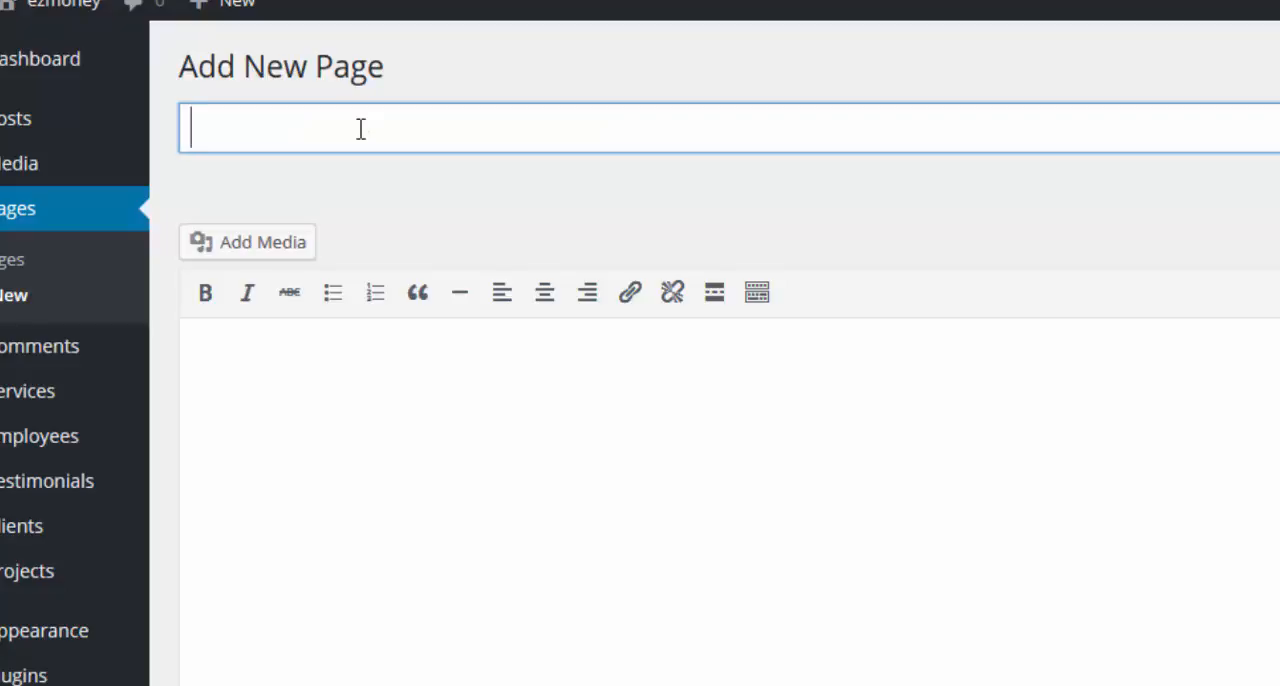
pyautogui.write('Page ')
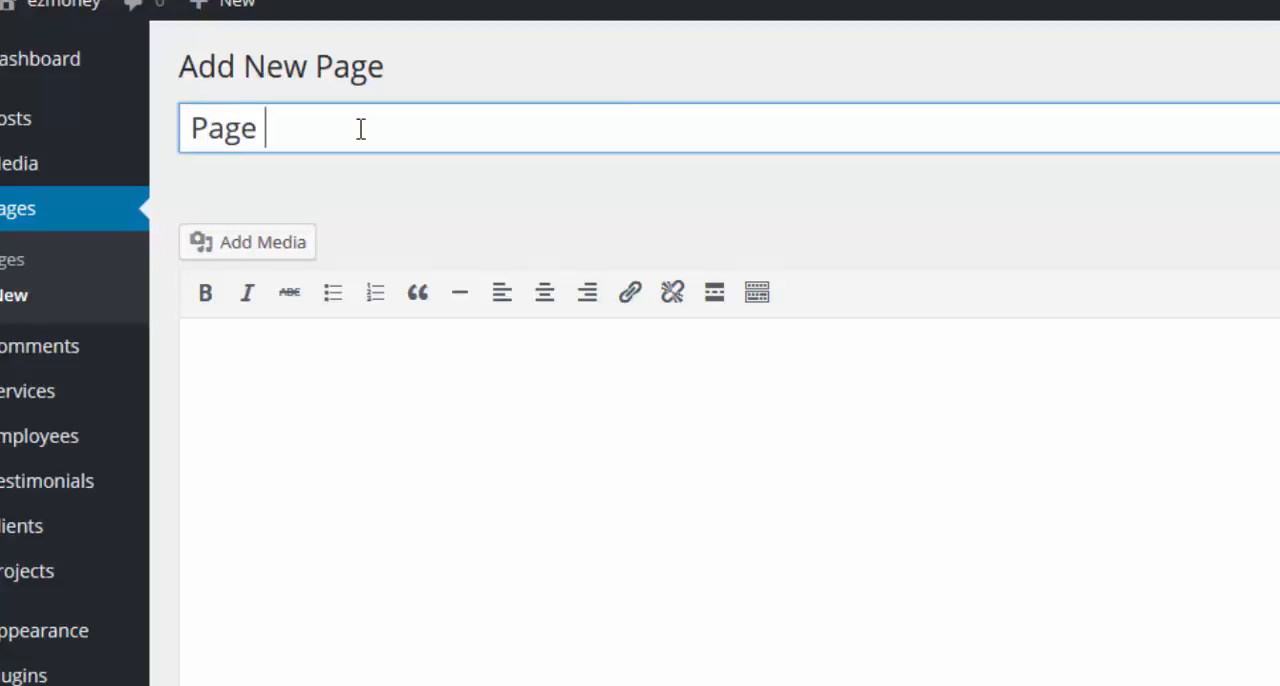
pyautogui.write('3')
# Fill Page 3 with "This is page 3....click here to go to page 1", reusing the copied phrase, and publish it.
pyautogui.click(318, 366)
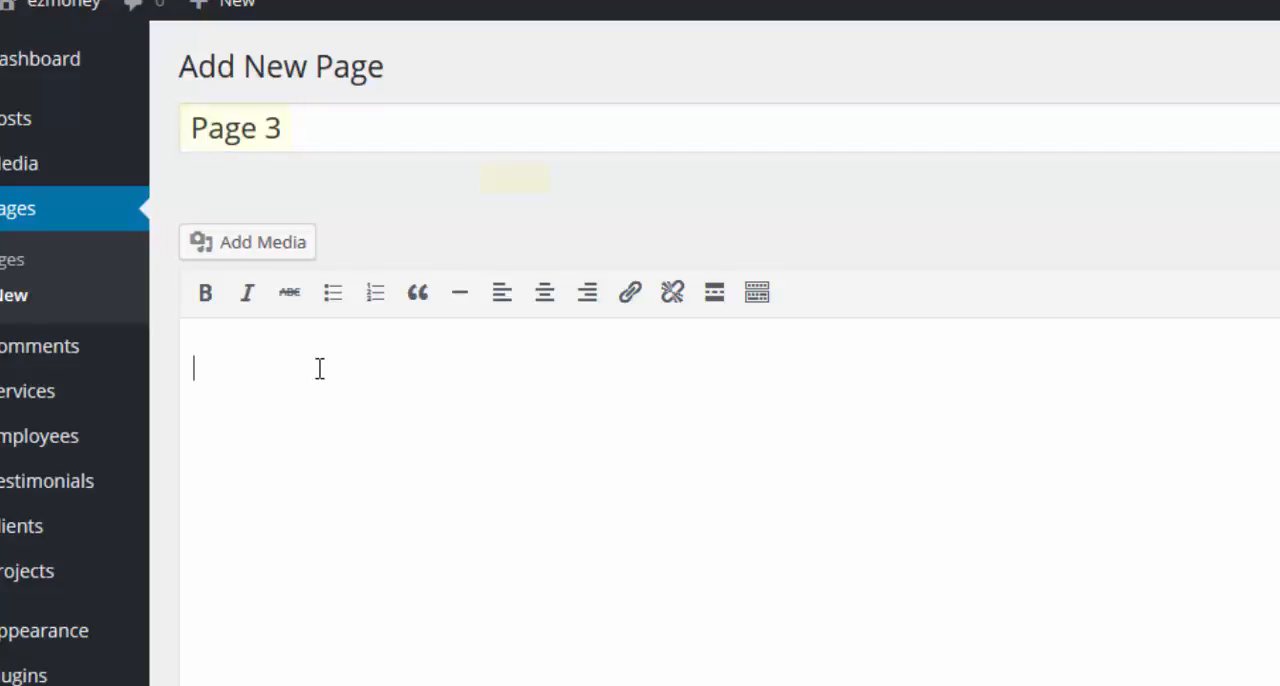
pyautogui.write('This')
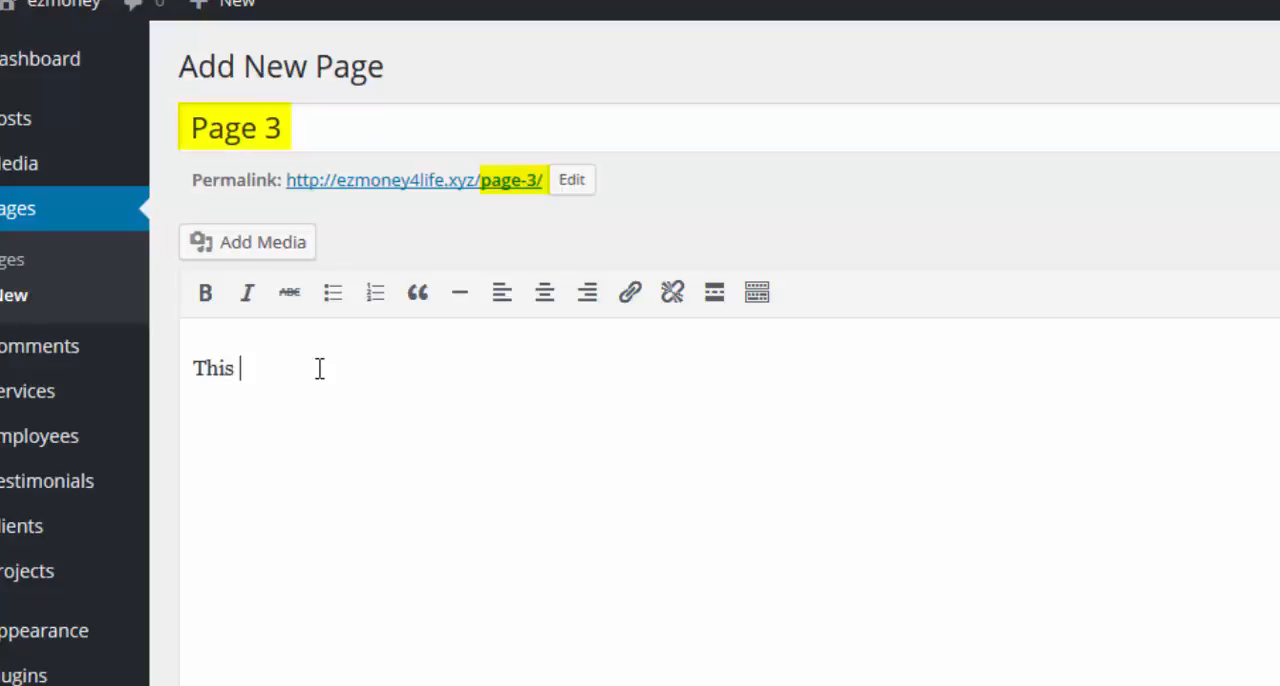
pyautogui.write('is page 3')
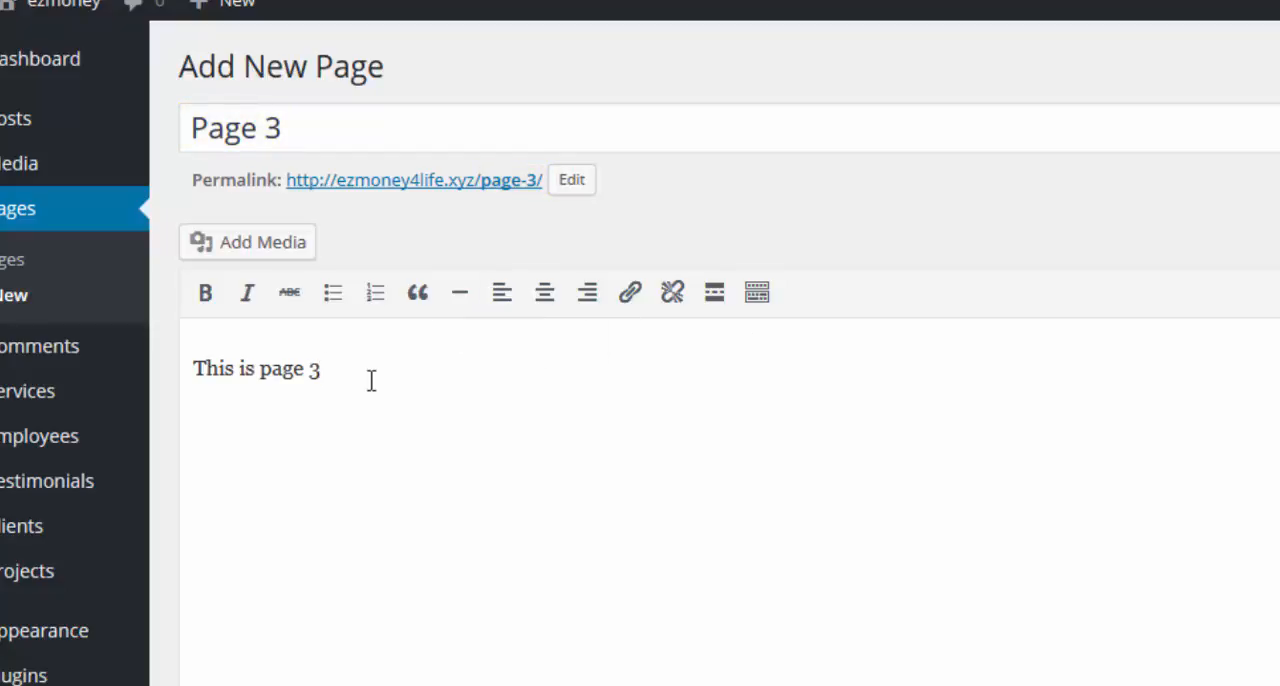
pyautogui.write('...')
pyautogui.rightClick(353, 371)
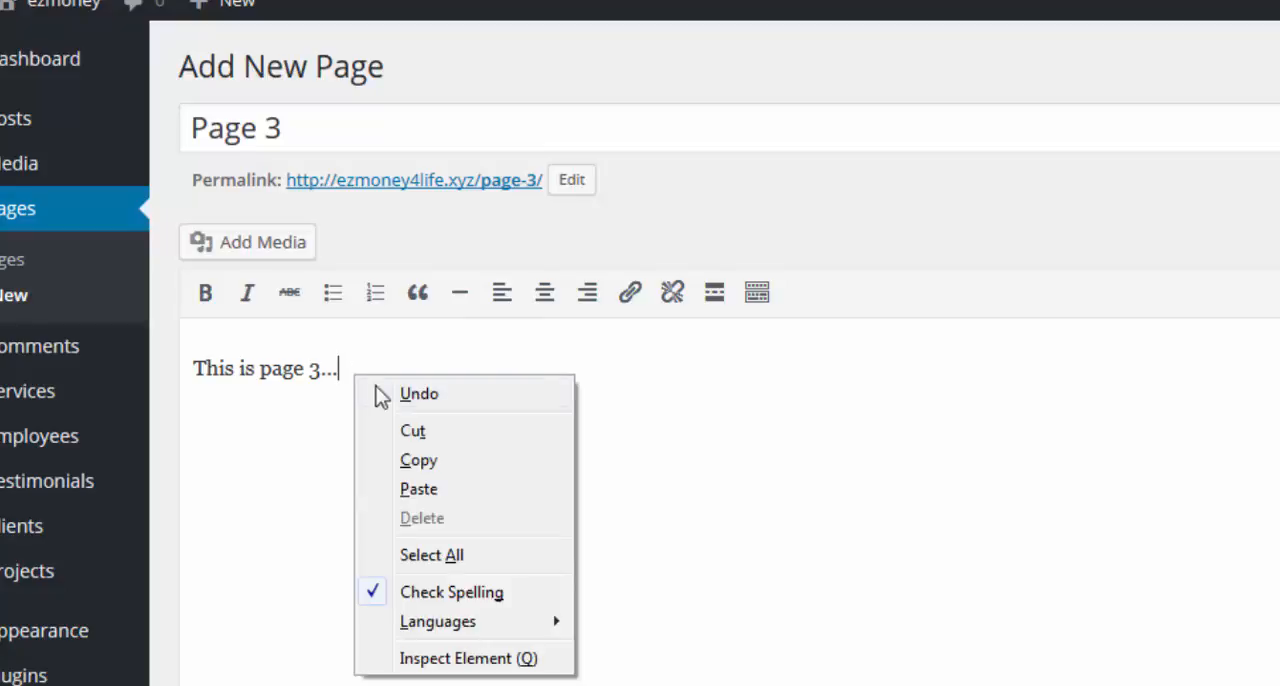
pyautogui.click(415, 489)
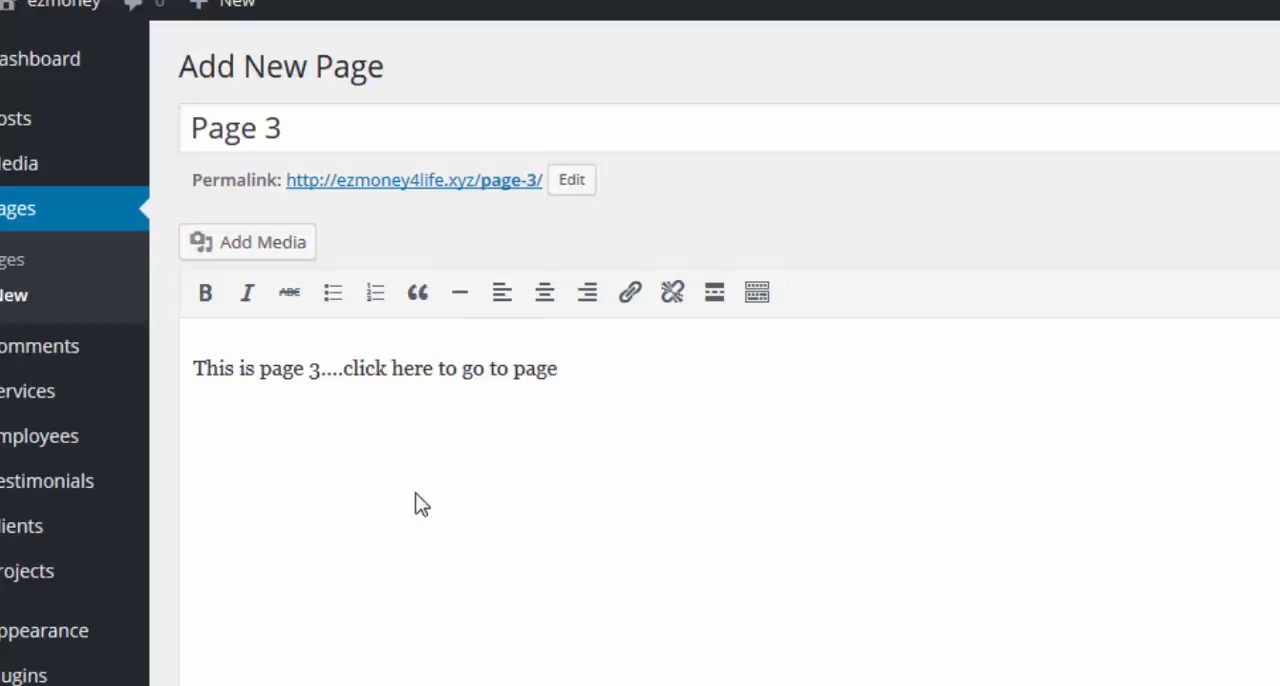
pyautogui.write('1')
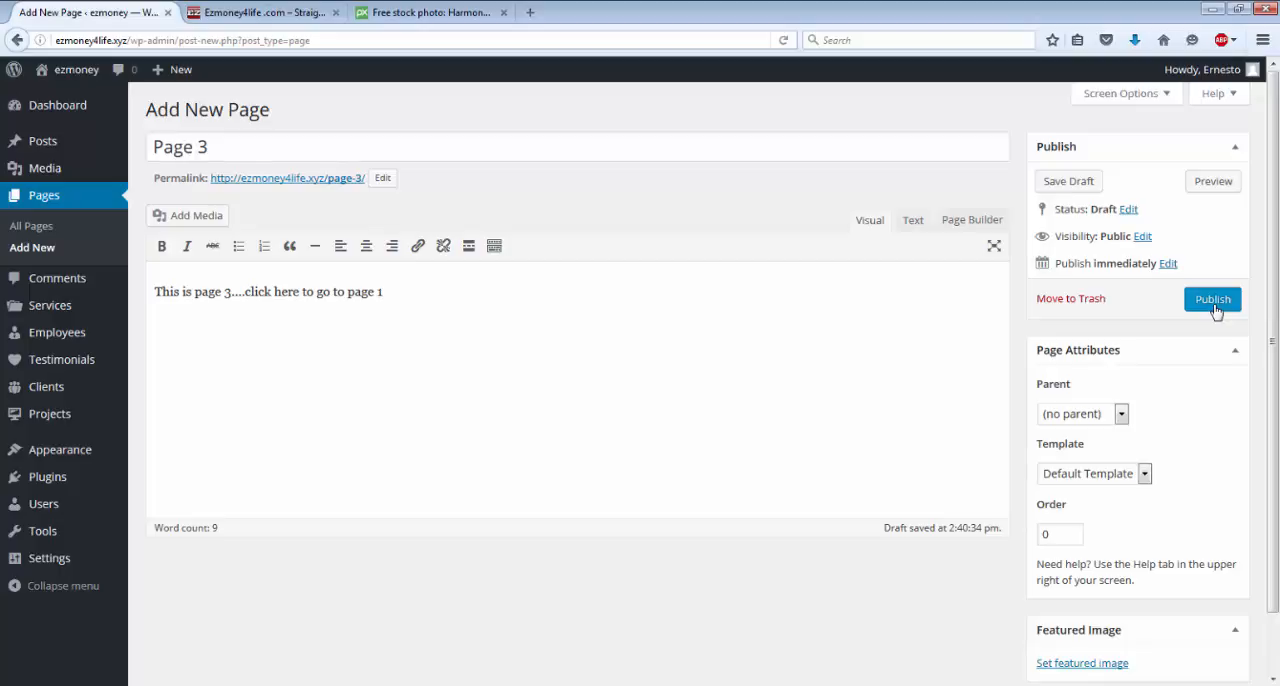
pyautogui.click(1213, 300)
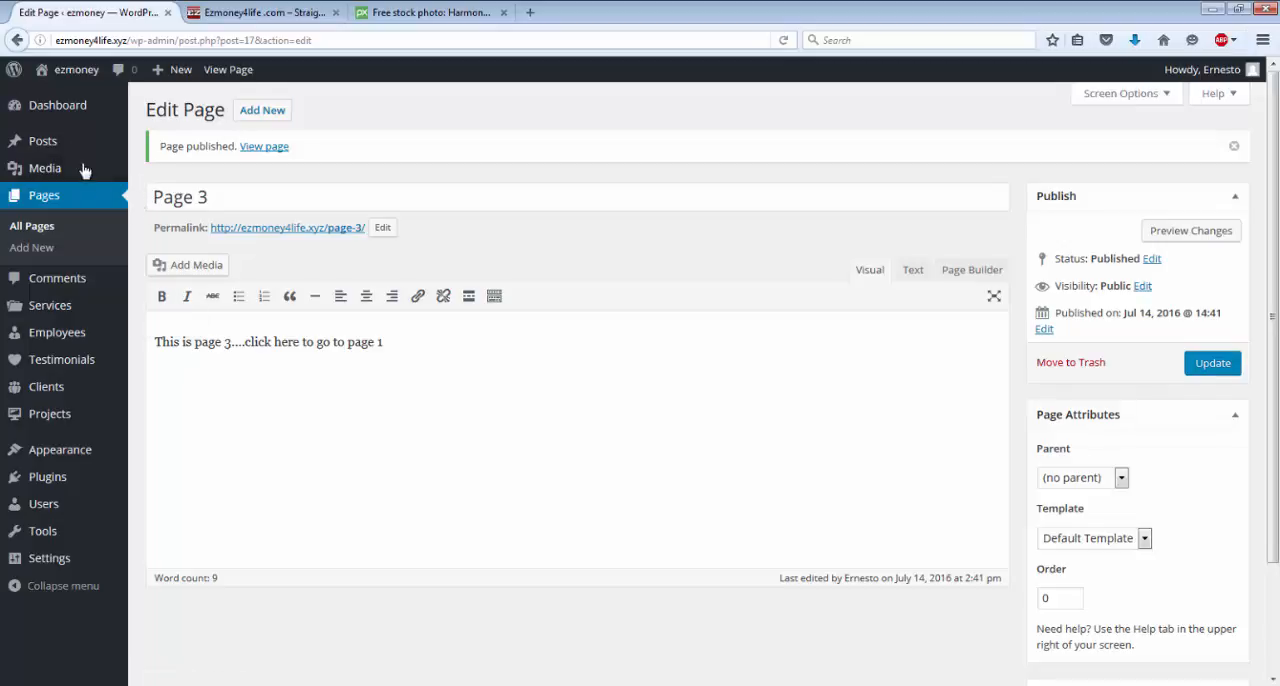
# Visit the live site to check which page serves as its front page, and return to the dashboard.
pyautogui.click(76, 78)
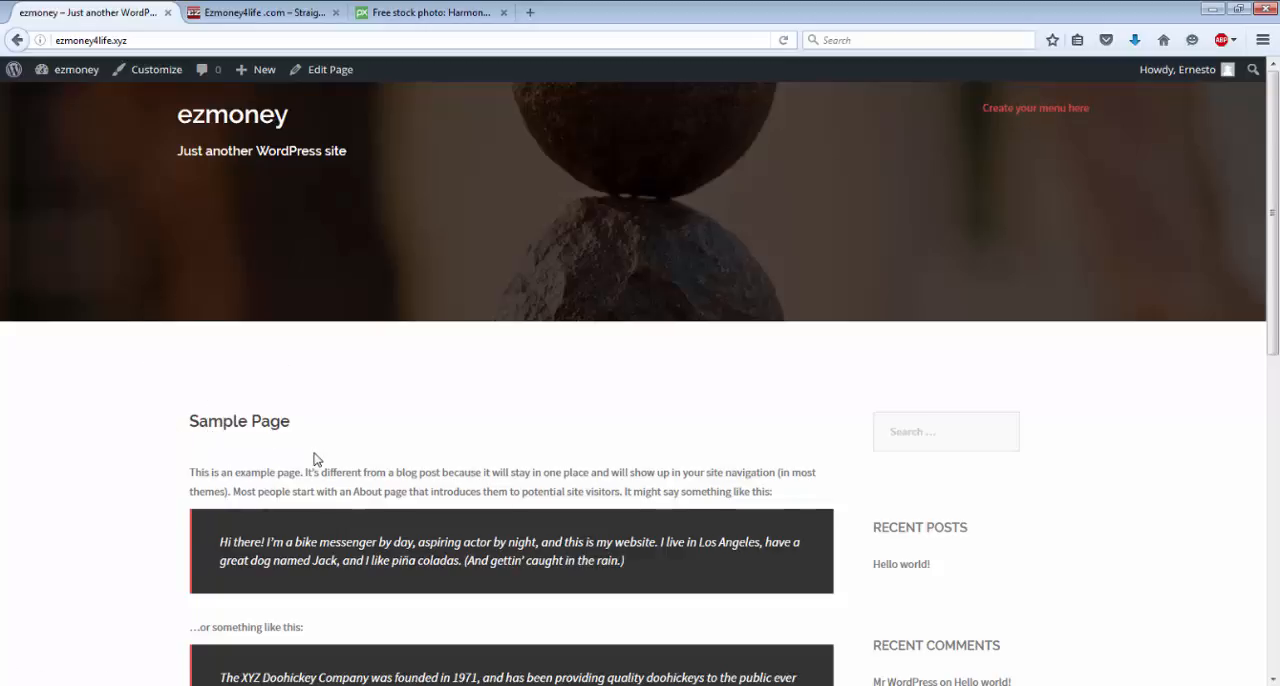
pyautogui.moveTo(66, 76)
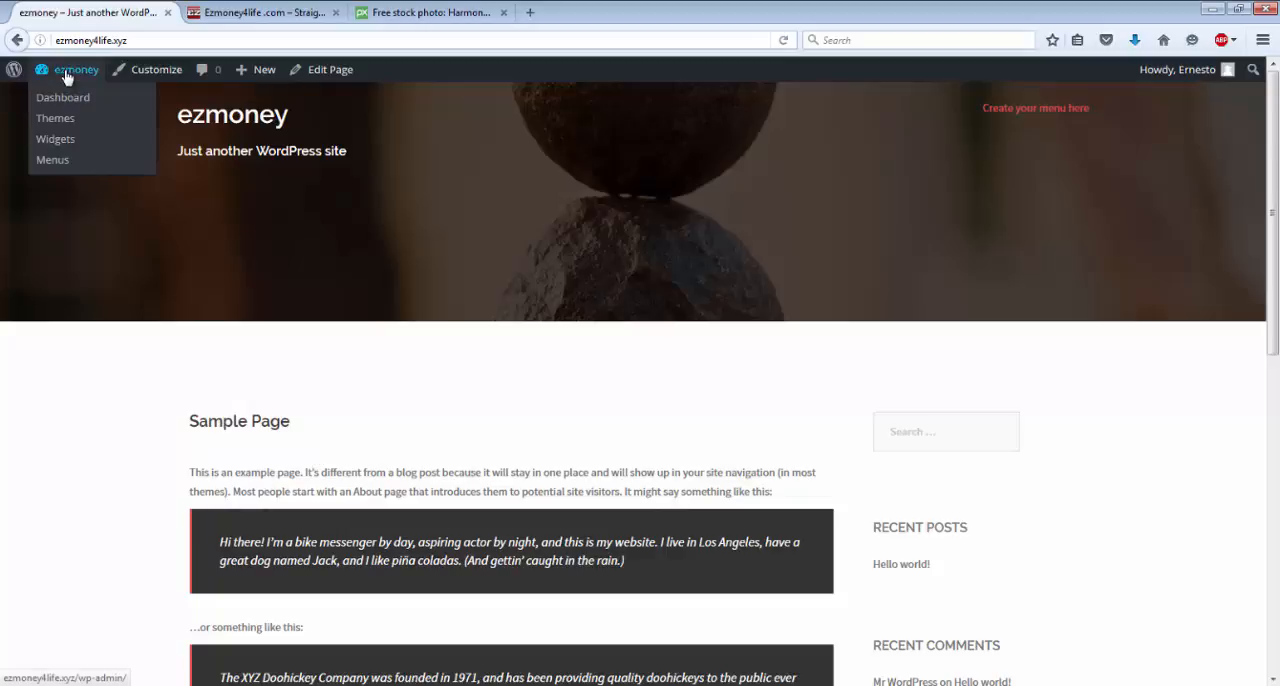
pyautogui.click(63, 100)
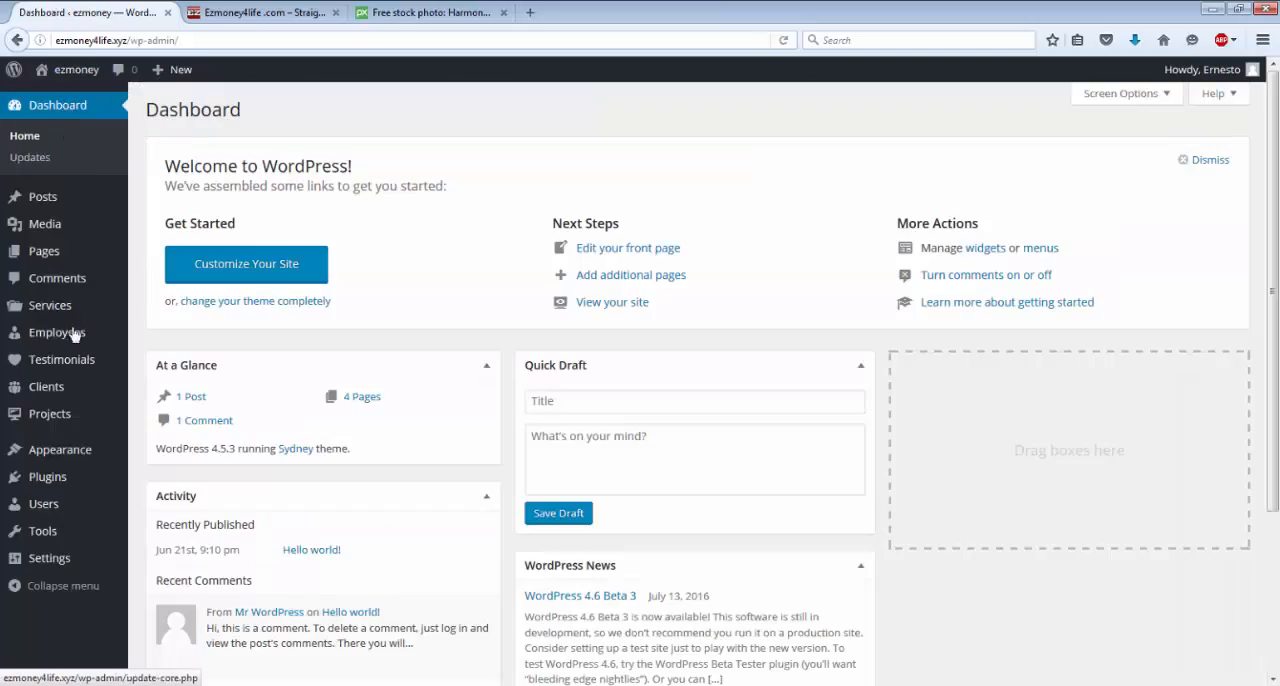
# In the Reading settings, choose Page 1 as the static front page.
pyautogui.moveTo(45, 558)
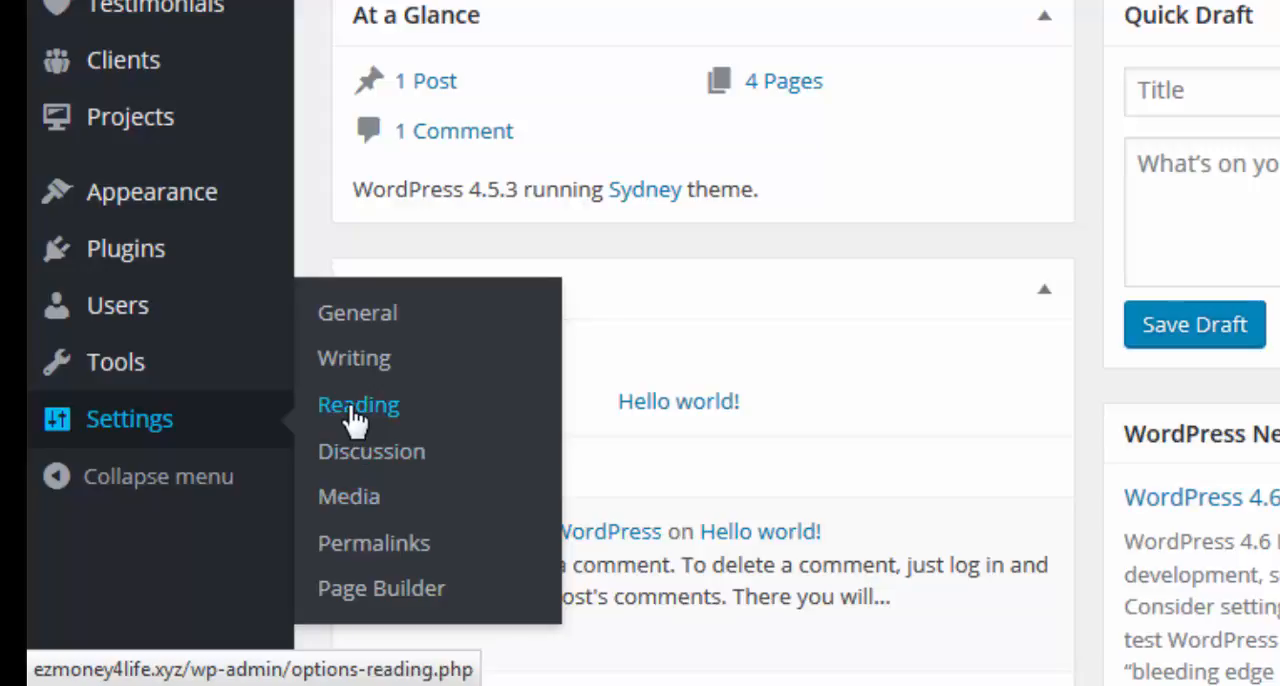
pyautogui.click(355, 420)
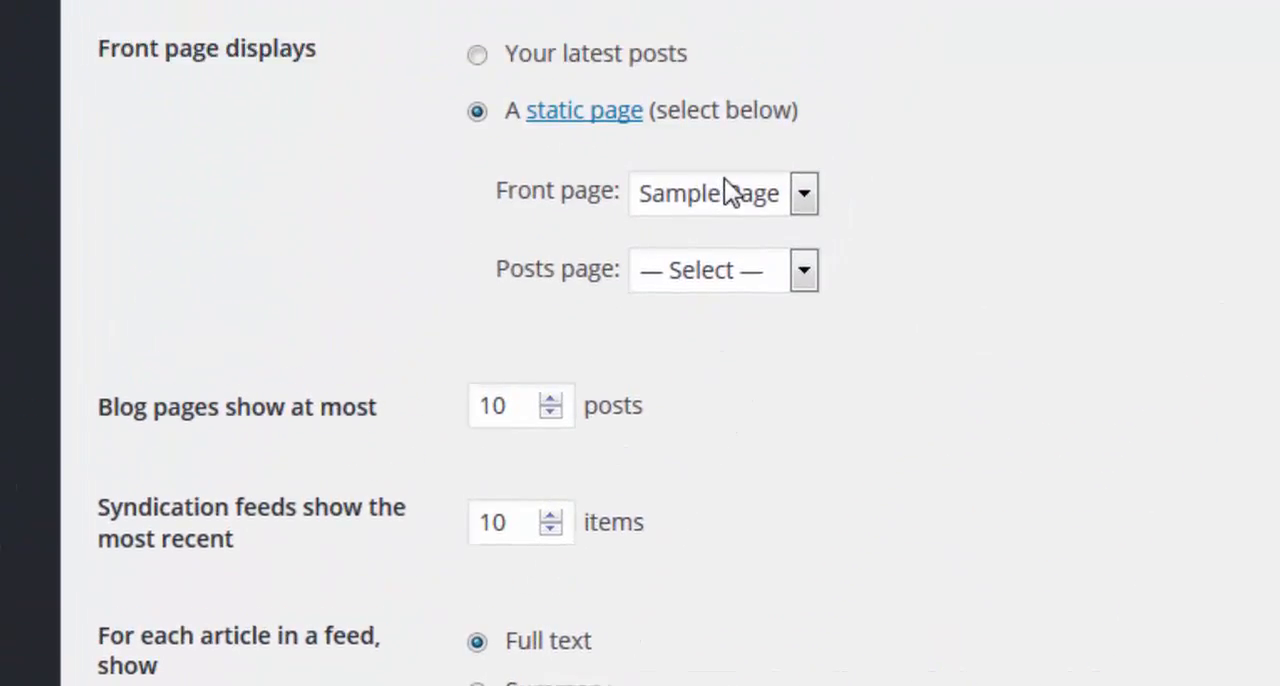
pyautogui.click(803, 210)
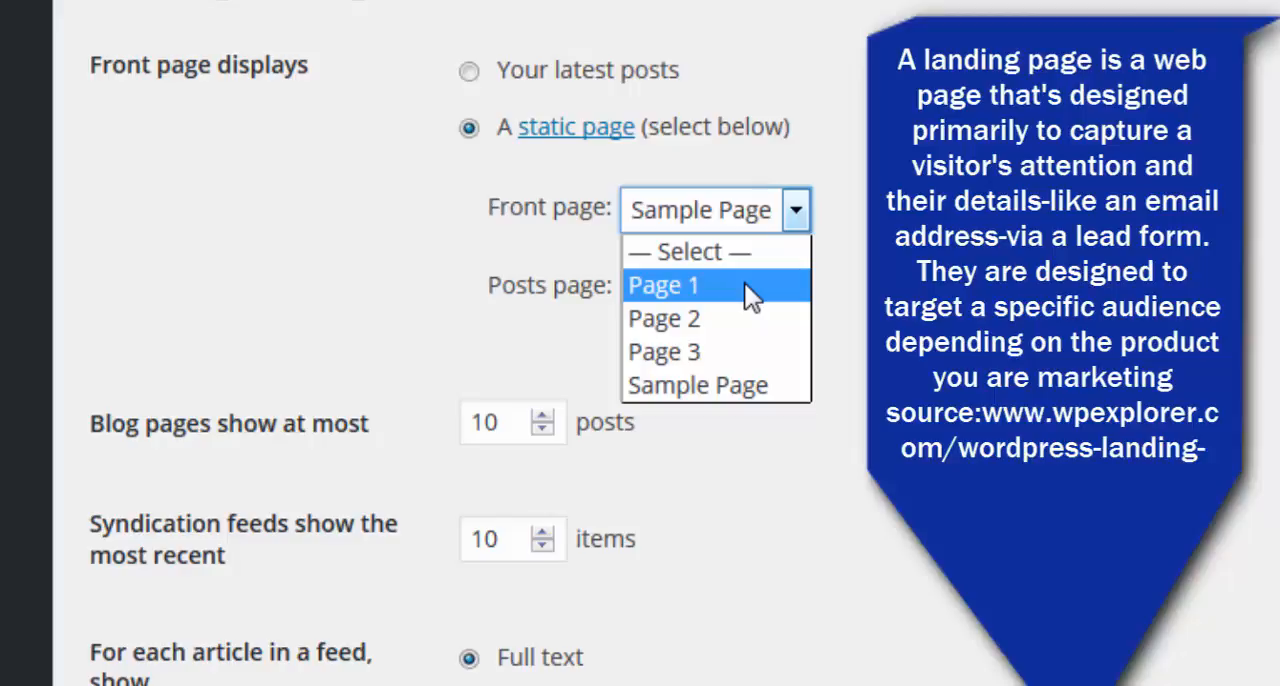
pyautogui.click(680, 283)
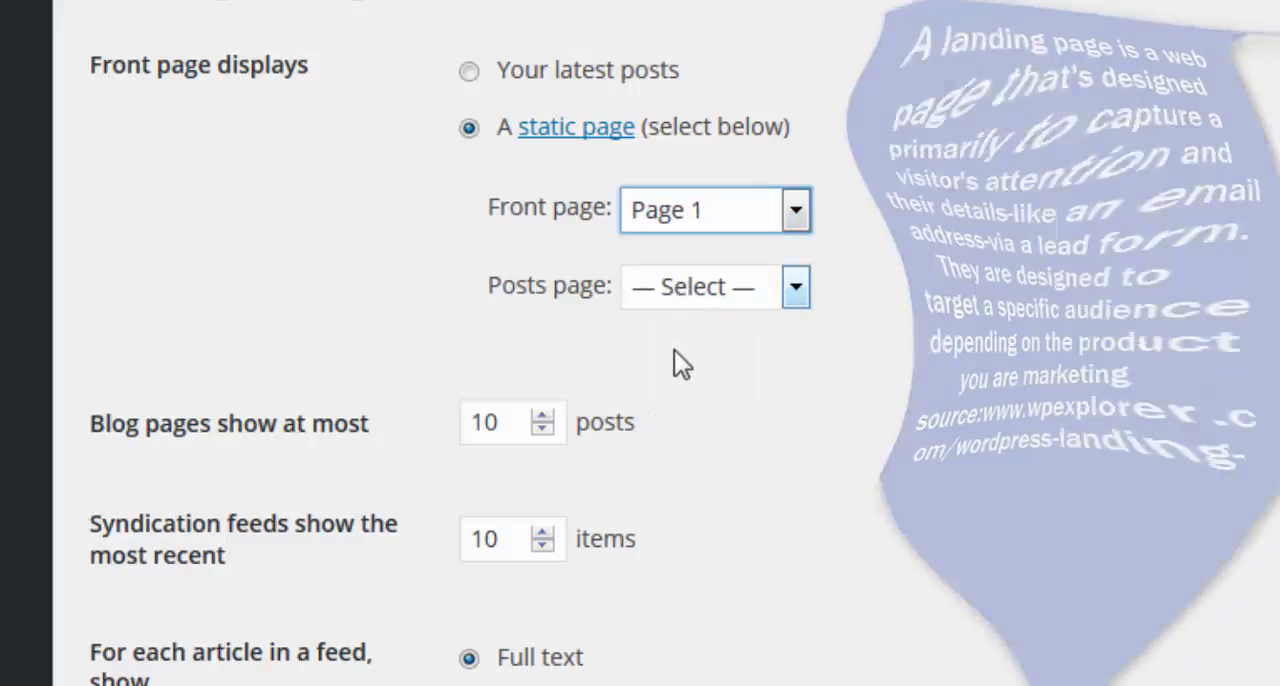
# Save the Reading settings, check the front page on the live site, and return to the dashboard.
pyautogui.click(218, 589)
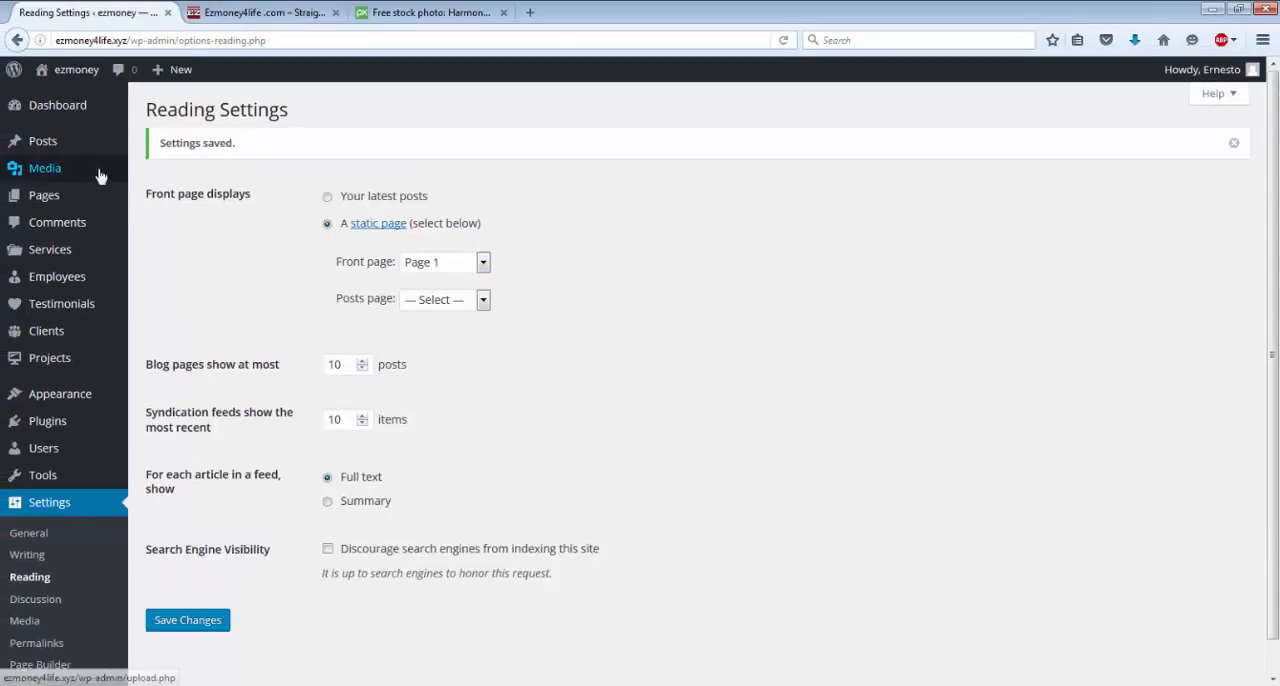
pyautogui.click(87, 74)
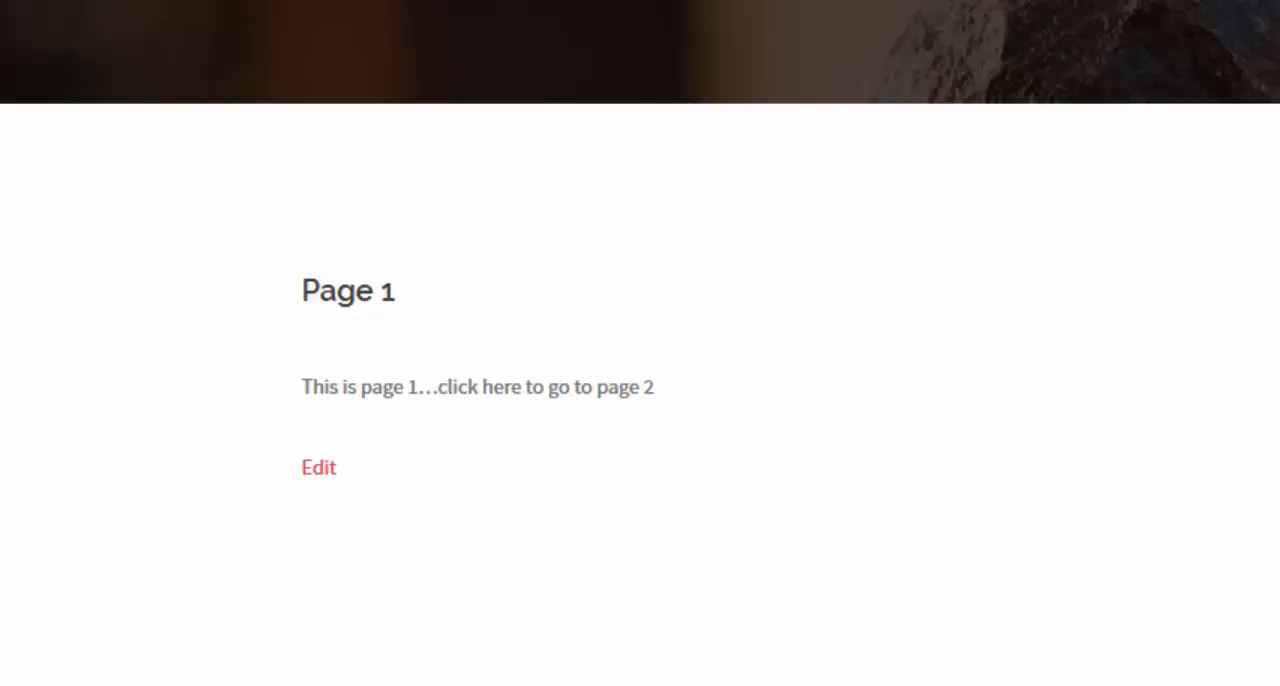
pyautogui.click(69, 77)
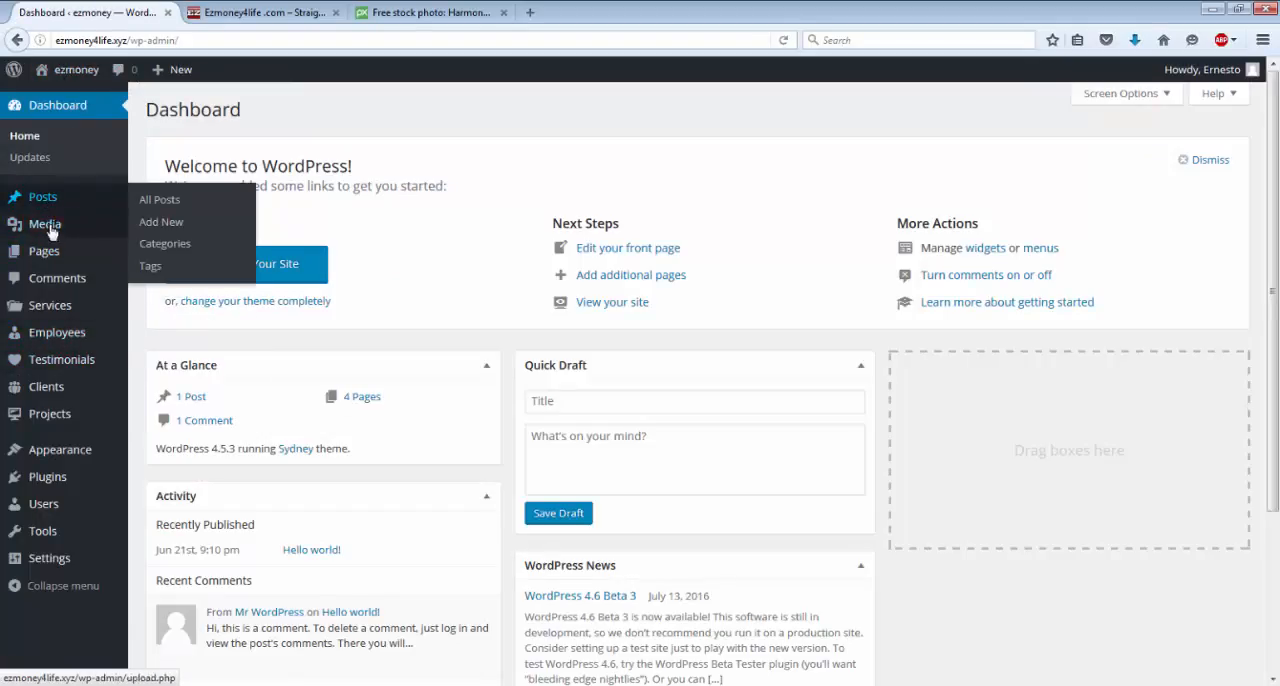
# Open Page 1 for editing and insert the stacked-stones image harmony-1229893_1280.jpg from the media library before its text.
pyautogui.click(54, 260)
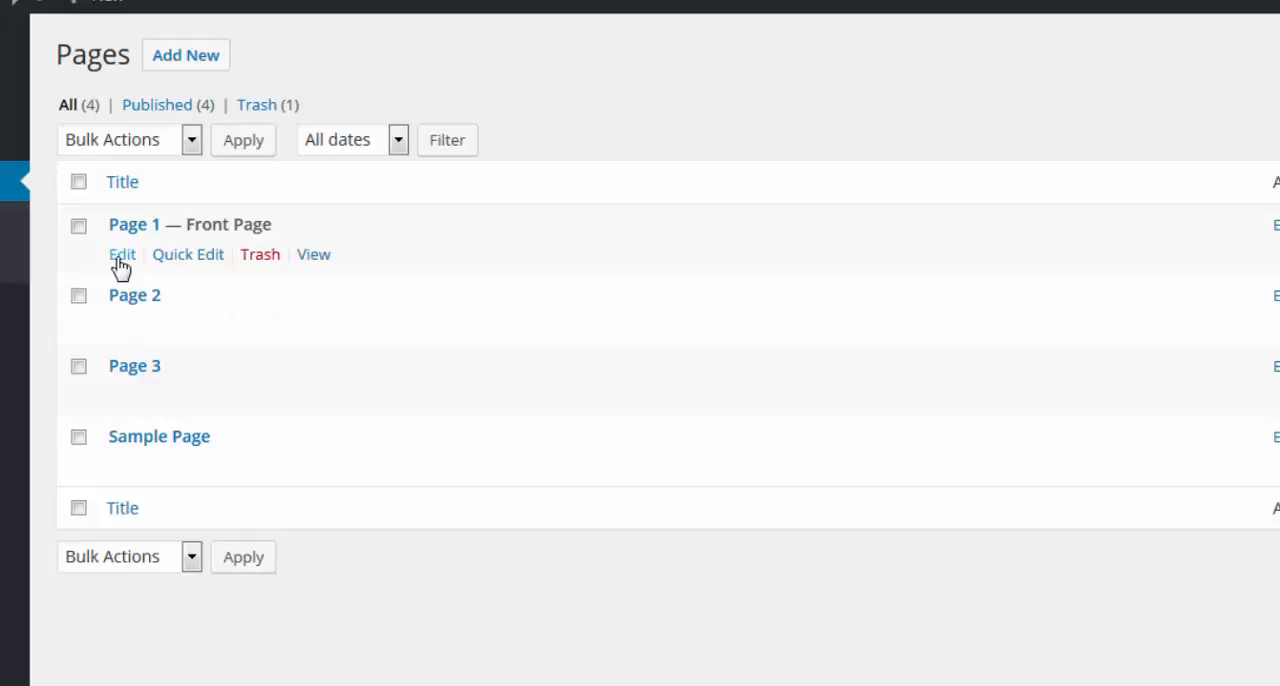
pyautogui.click(120, 264)
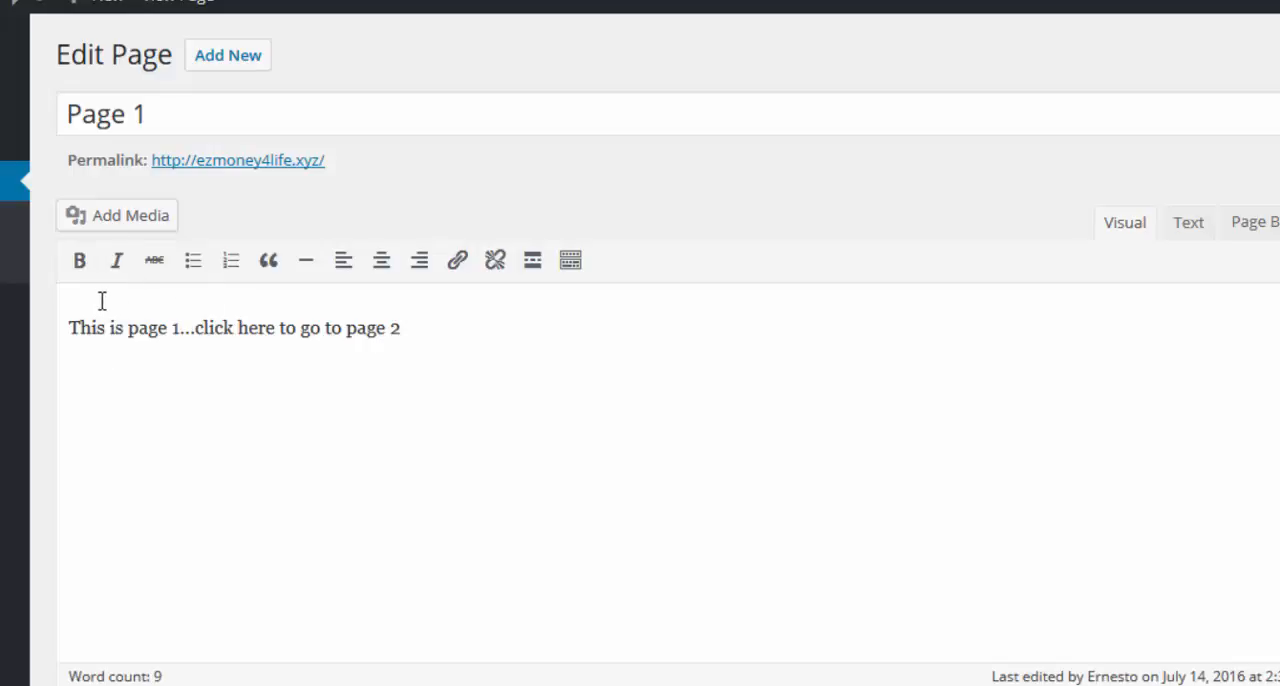
pyautogui.click(113, 218)
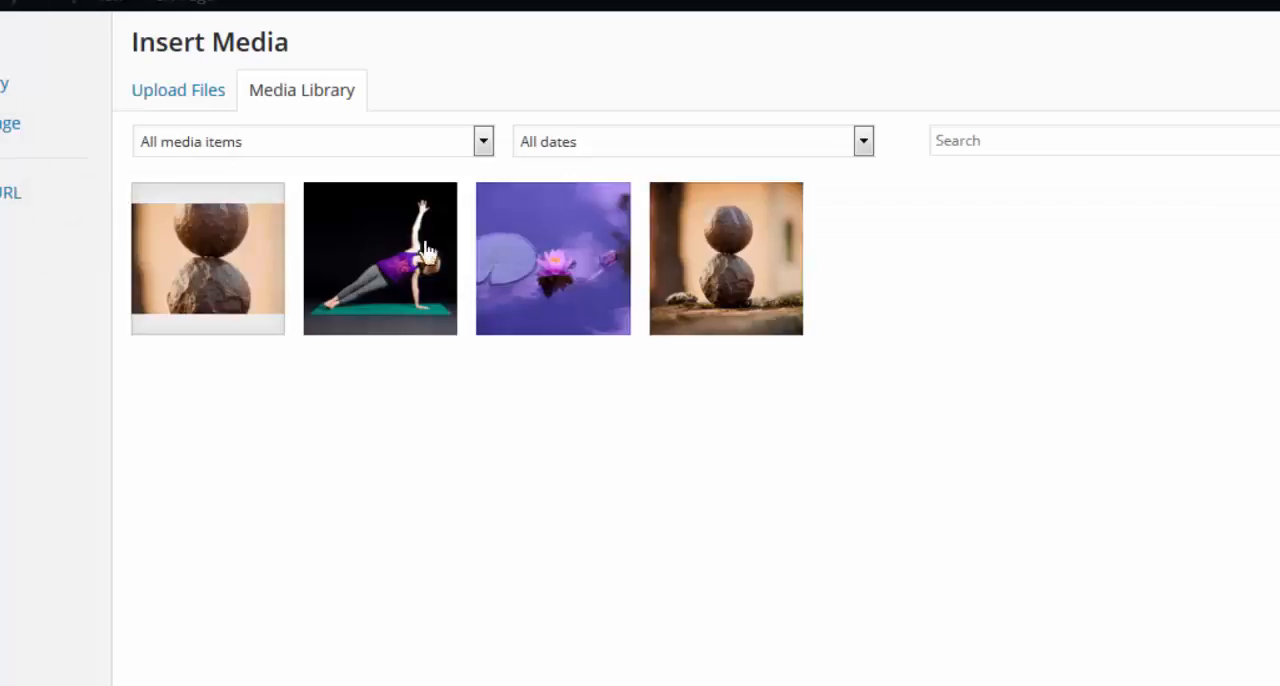
pyautogui.click(706, 257)
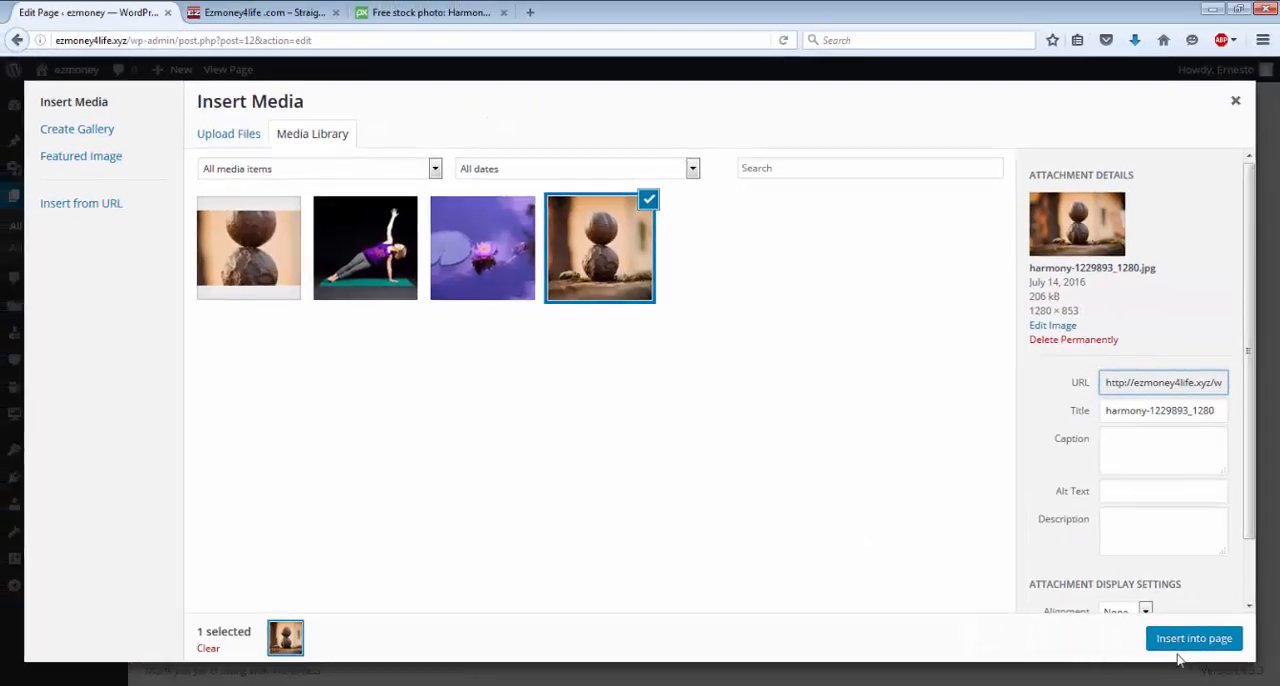
pyautogui.click(1172, 646)
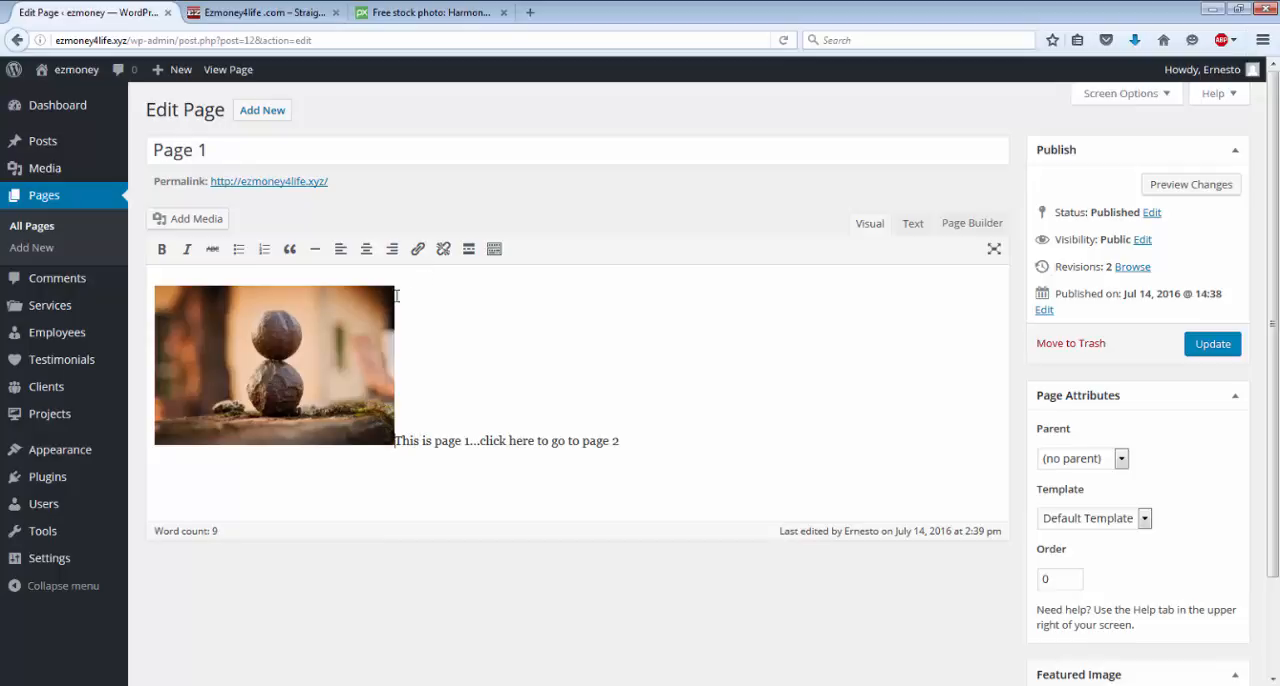
pyautogui.click(397, 441)
pyautogui.write('xnh dt')
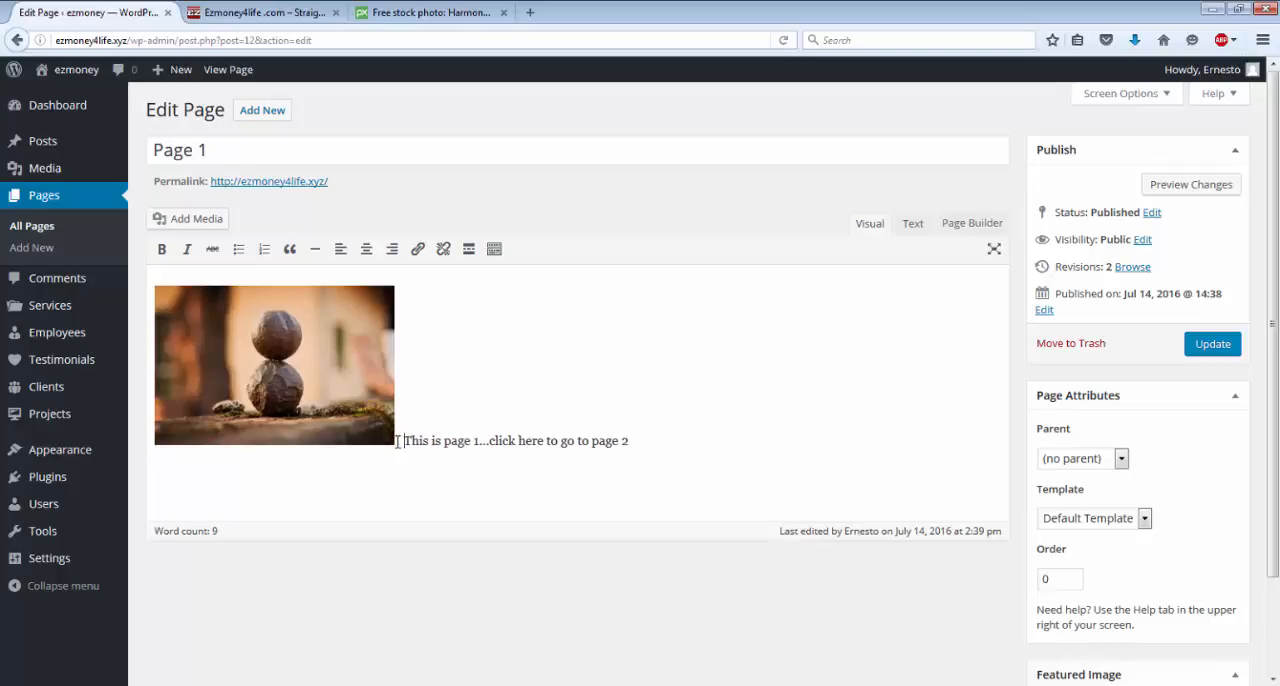
pyautogui.write('jetyu dtyh srg wtuty rty hwrty ')
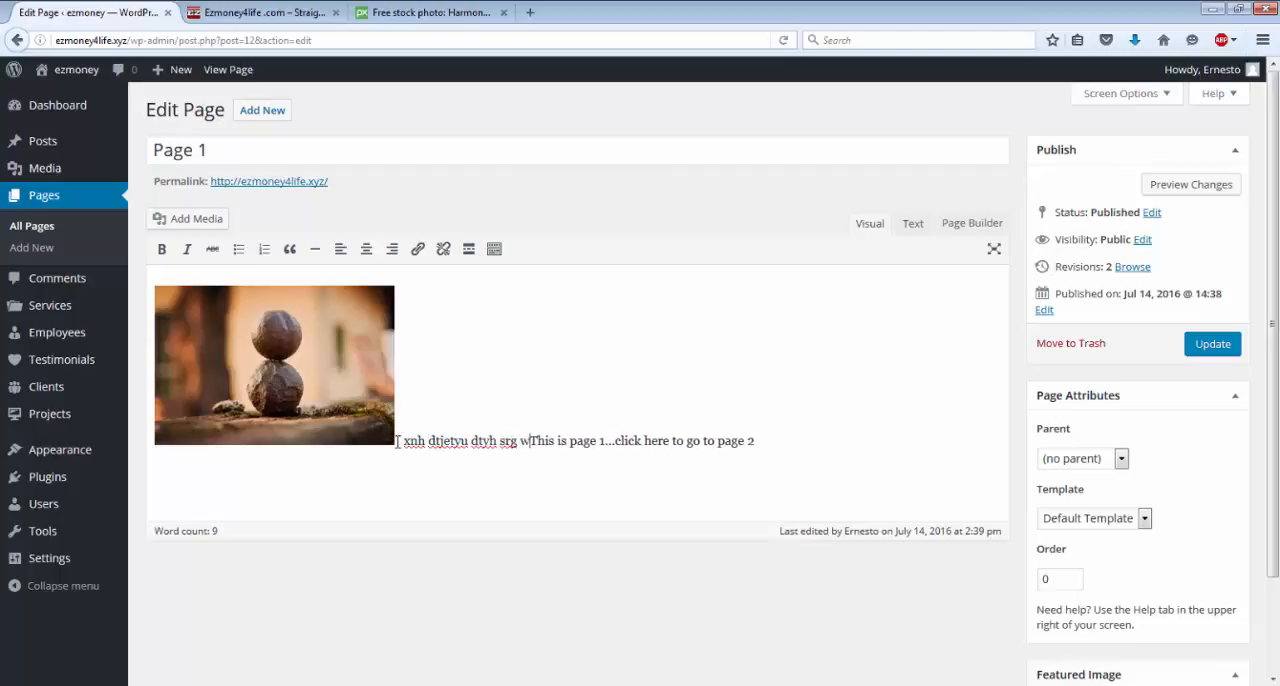
pyautogui.write('etuiyuo')
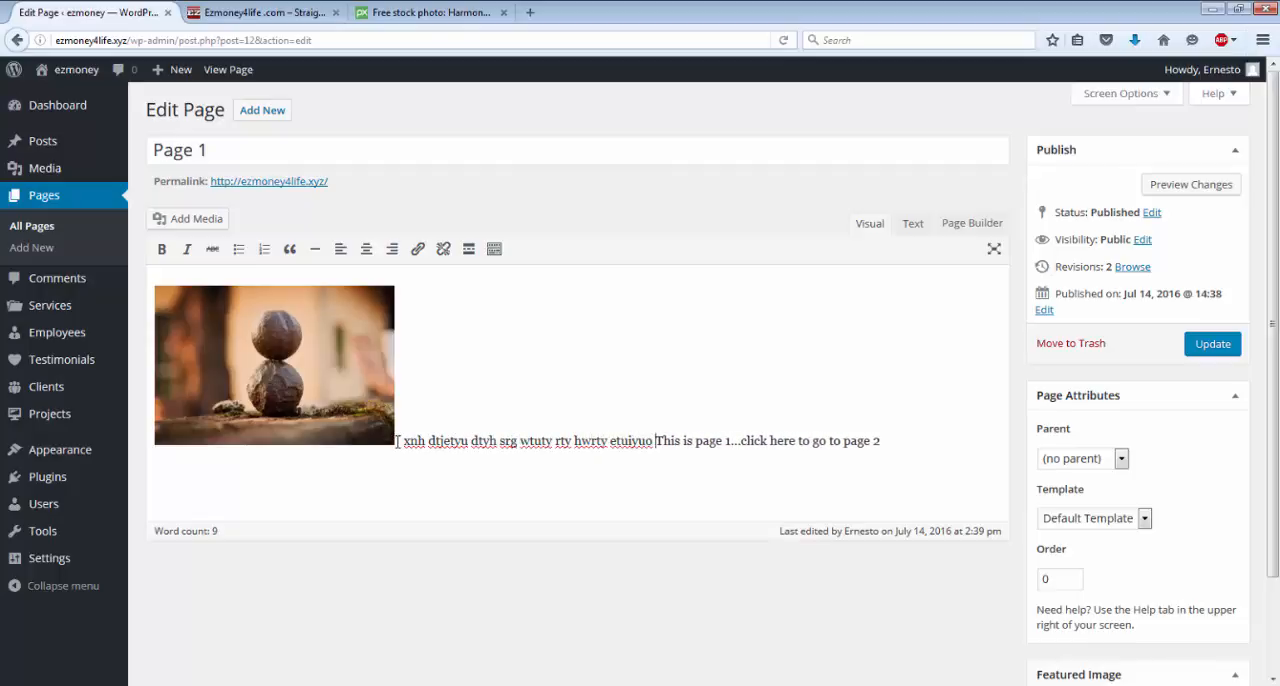
pyautogui.press('BackSpace')
pyautogui.press('BackSpace')
pyautogui.press('BackSpace')
pyautogui.press('BackSpace')
pyautogui.press('BackSpace')
pyautogui.press('BackSpace')
pyautogui.press('BackSpace')
pyautogui.press('BackSpace')
pyautogui.press('BackSpace')
pyautogui.press('BackSpace')
pyautogui.press('BackSpace')
pyautogui.press('BackSpace')
pyautogui.press('BackSpace')
pyautogui.press('BackSpace')
pyautogui.press('BackSpace')
pyautogui.press('BackSpace')
pyautogui.press('BackSpace')
pyautogui.press('BackSpace')
pyautogui.press('BackSpace')
pyautogui.press('BackSpace')
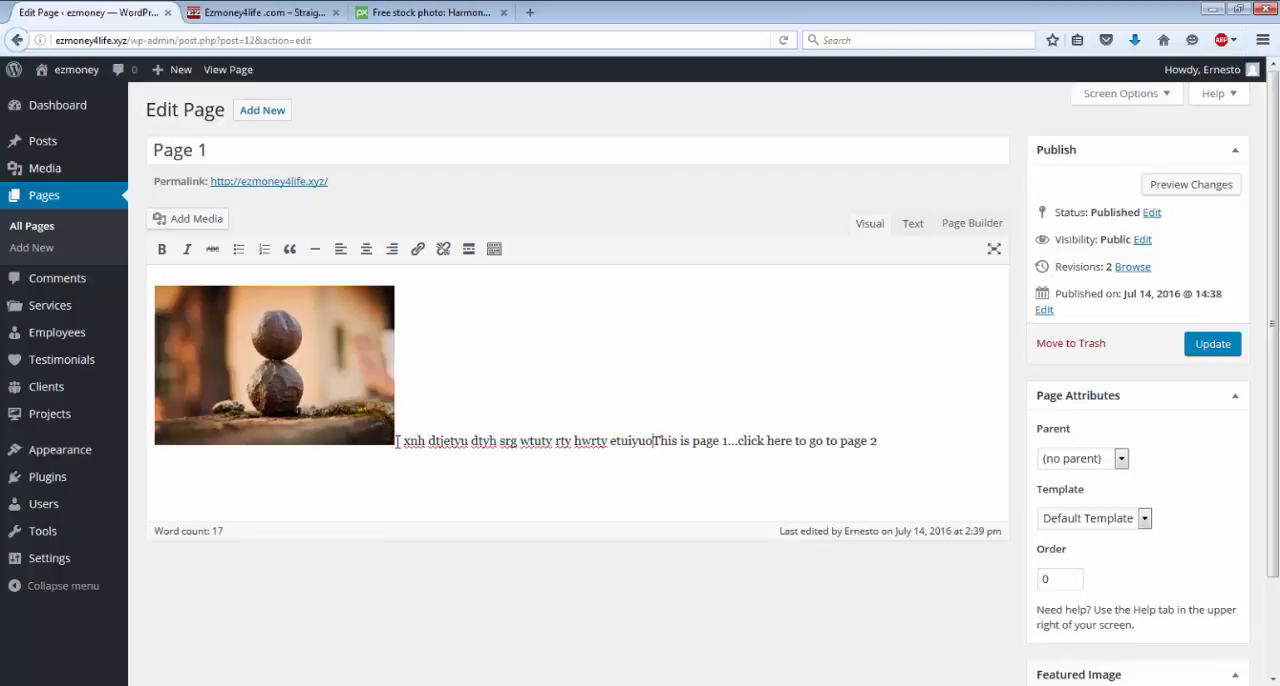
pyautogui.press('BackSpace')
pyautogui.press('BackSpace')
pyautogui.press('BackSpace')
pyautogui.press('BackSpace')
pyautogui.press('BackSpace')
pyautogui.press('BackSpace')
pyautogui.press('BackSpace')
pyautogui.press('BackSpace')
pyautogui.press('BackSpace')
pyautogui.press('BackSpace')
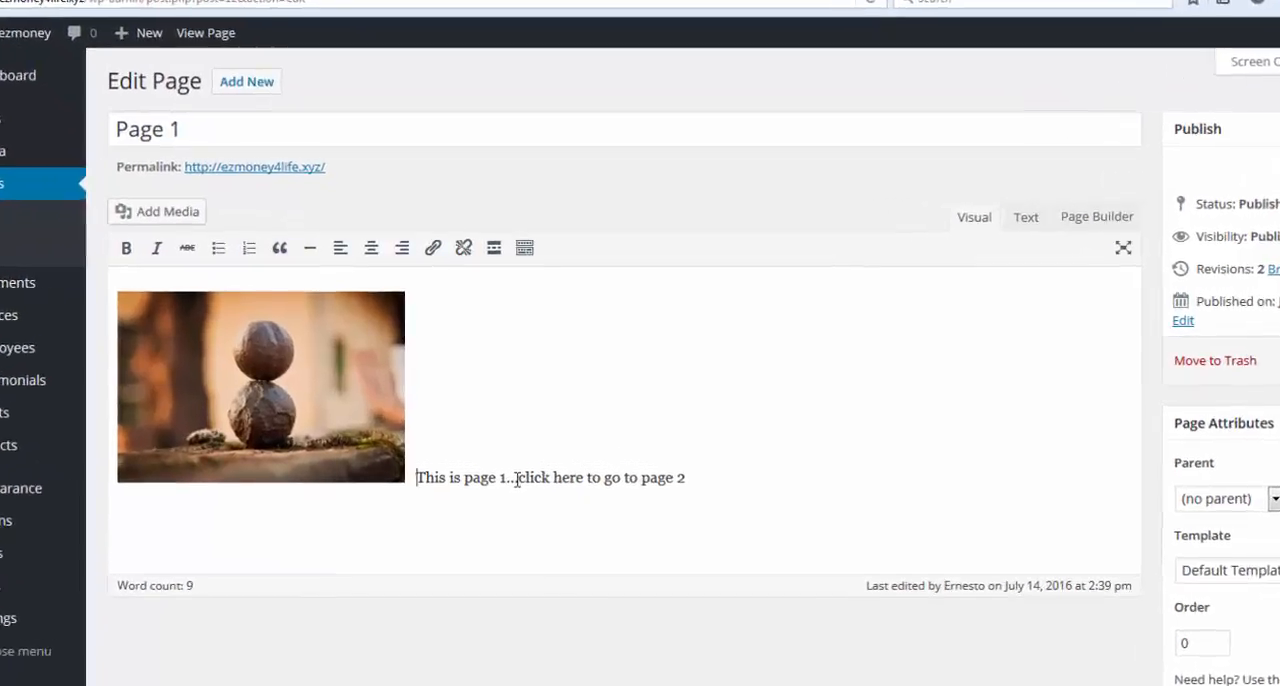
# Make the words "click here" in Page 1's text bold and italic, and update the page.
pyautogui.moveTo(516, 478); pyautogui.dragTo(588, 478)
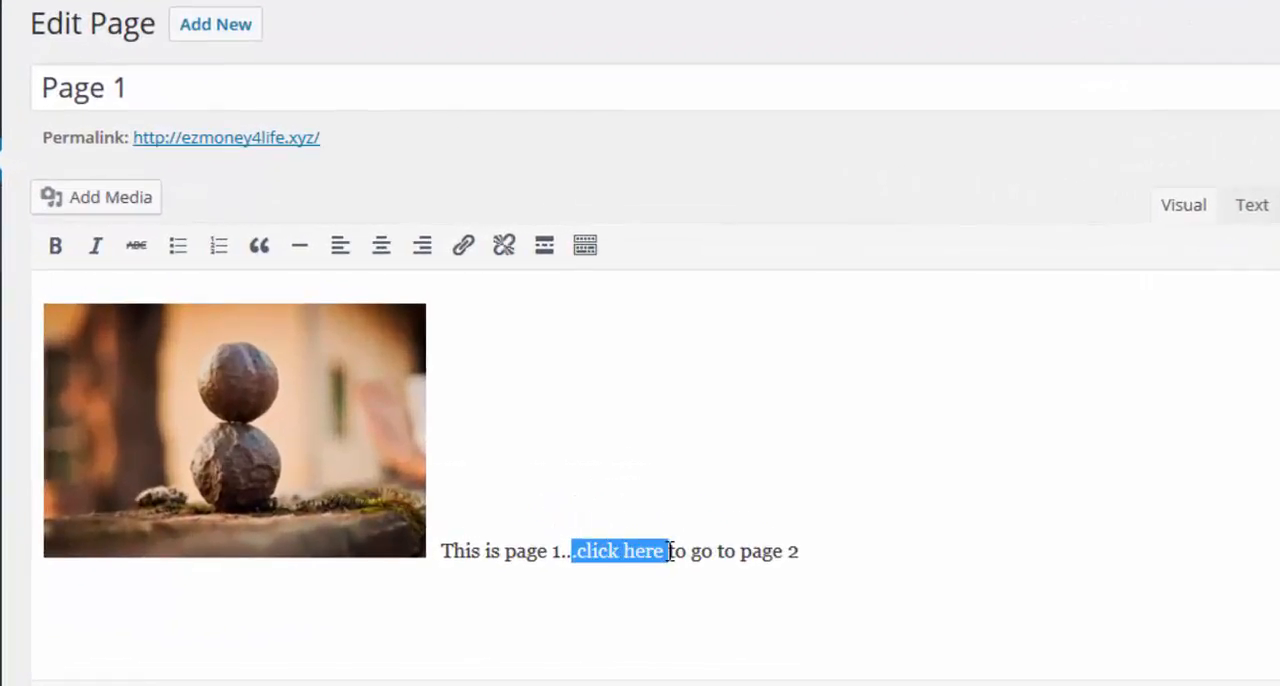
pyautogui.click(56, 246)
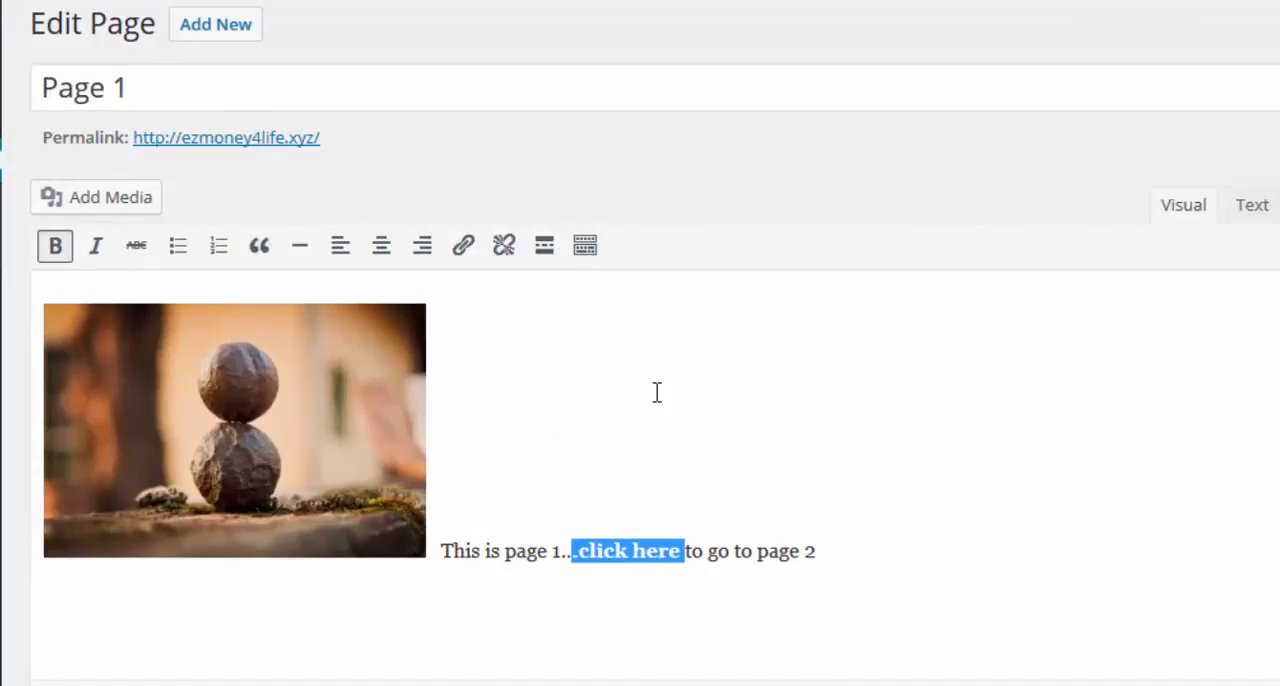
pyautogui.click(877, 465)
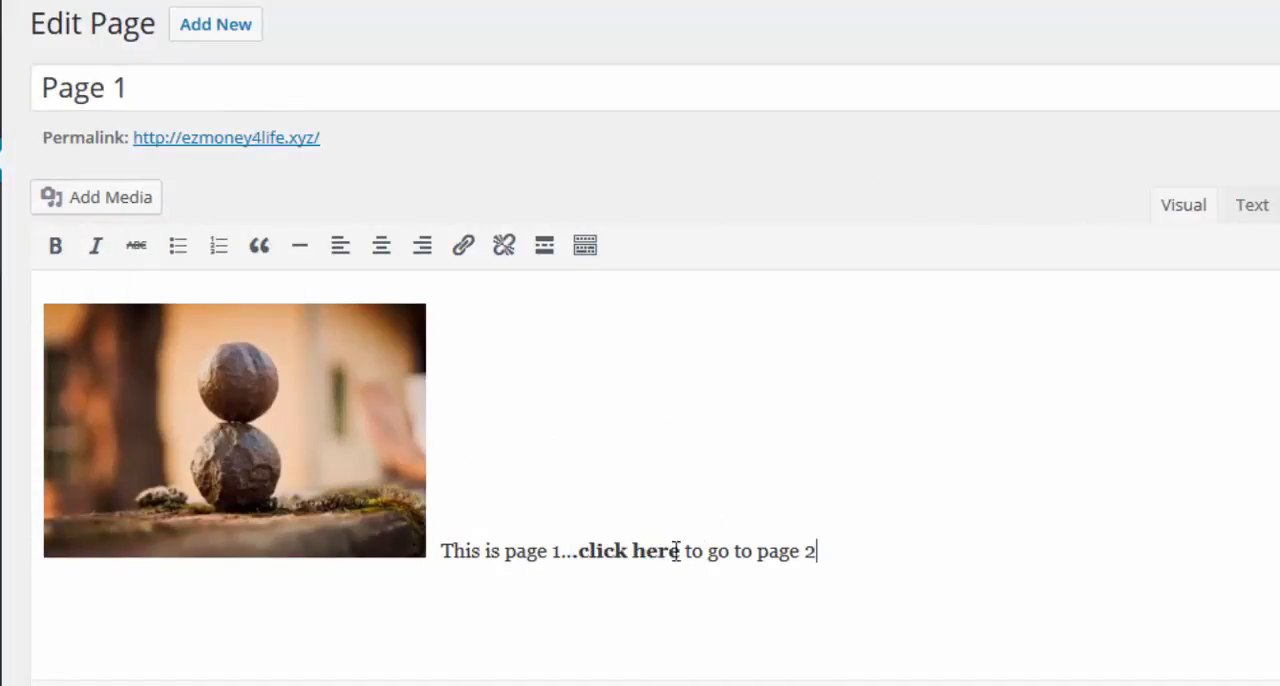
pyautogui.moveTo(681, 553); pyautogui.dragTo(582, 549)
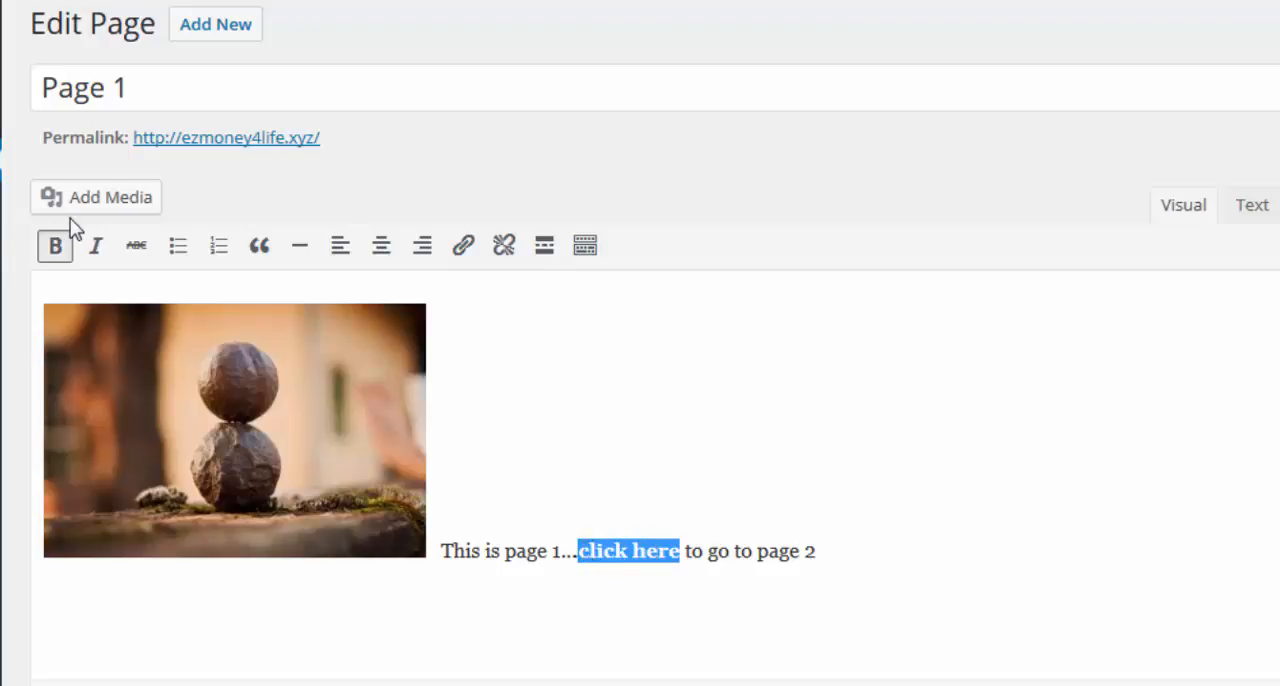
pyautogui.click(97, 246)
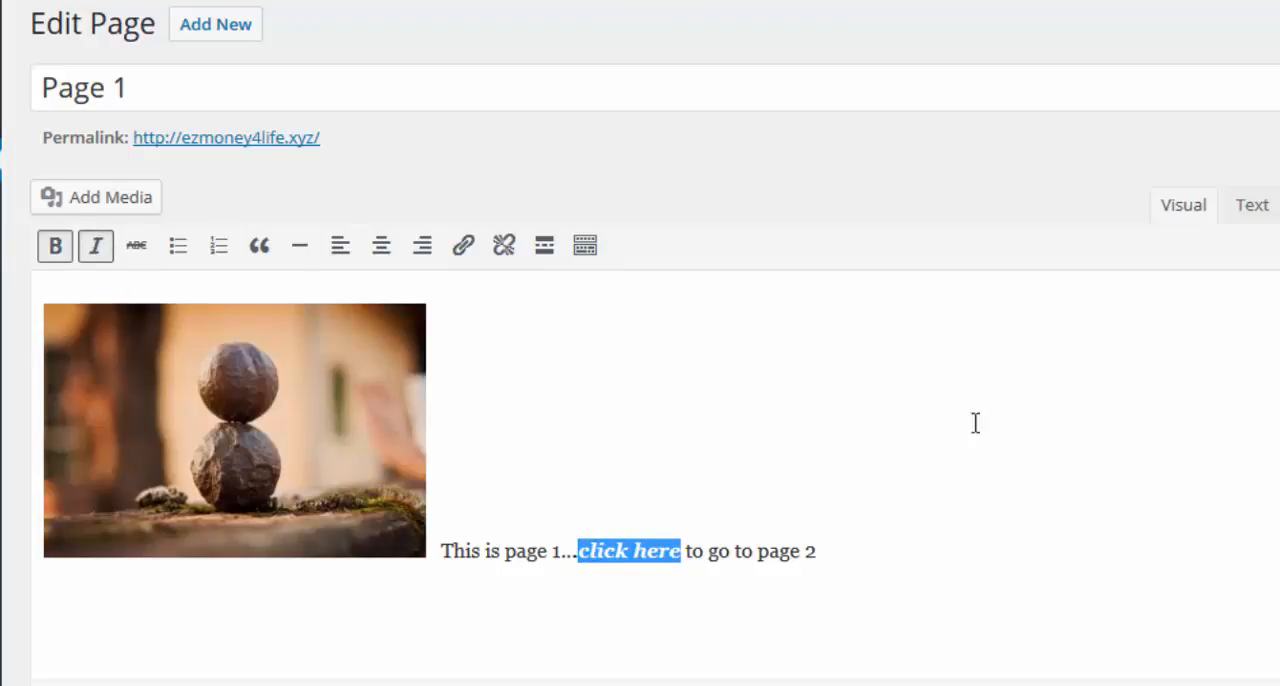
pyautogui.click(1024, 448)
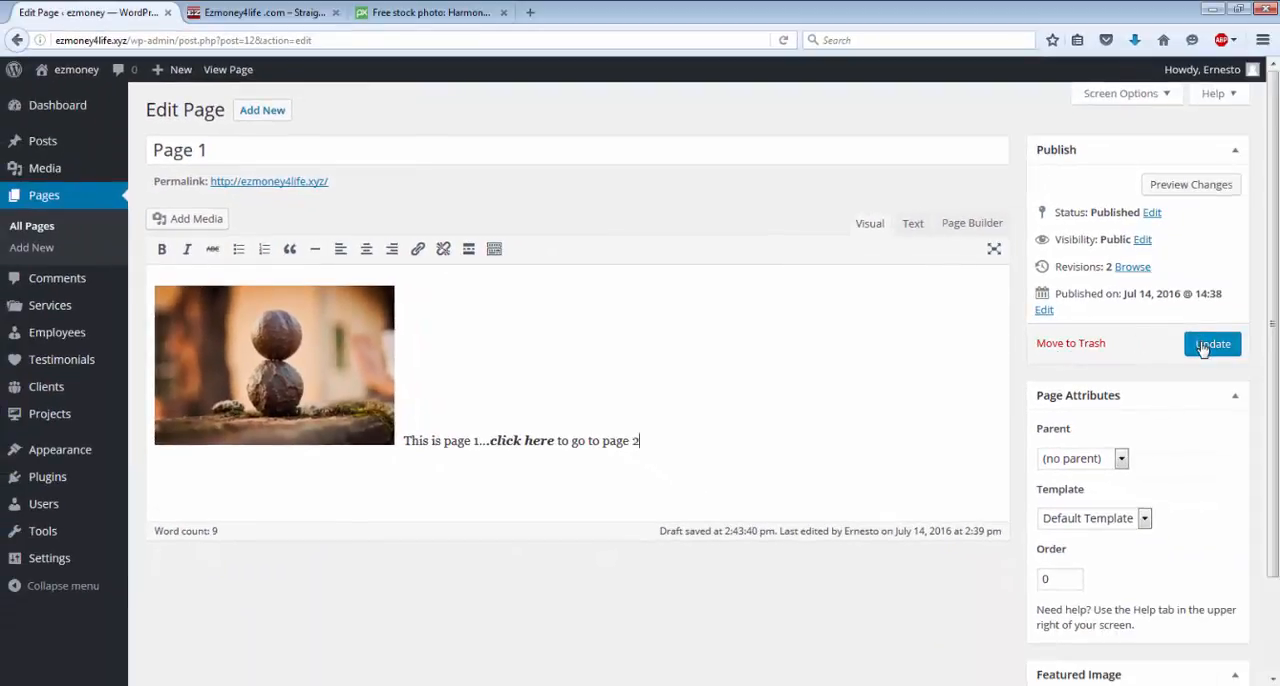
pyautogui.click(1203, 346)
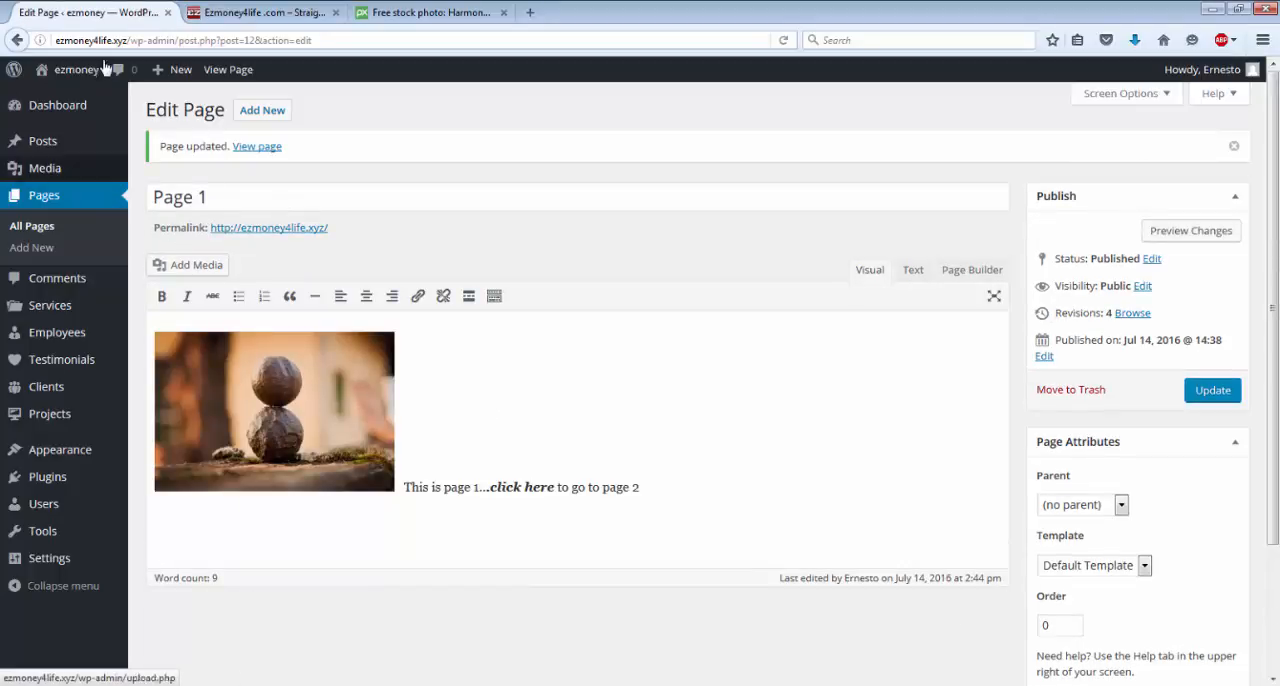
# View the updated Page 1 on the live site and return to the dashboard.
pyautogui.moveTo(60, 83)
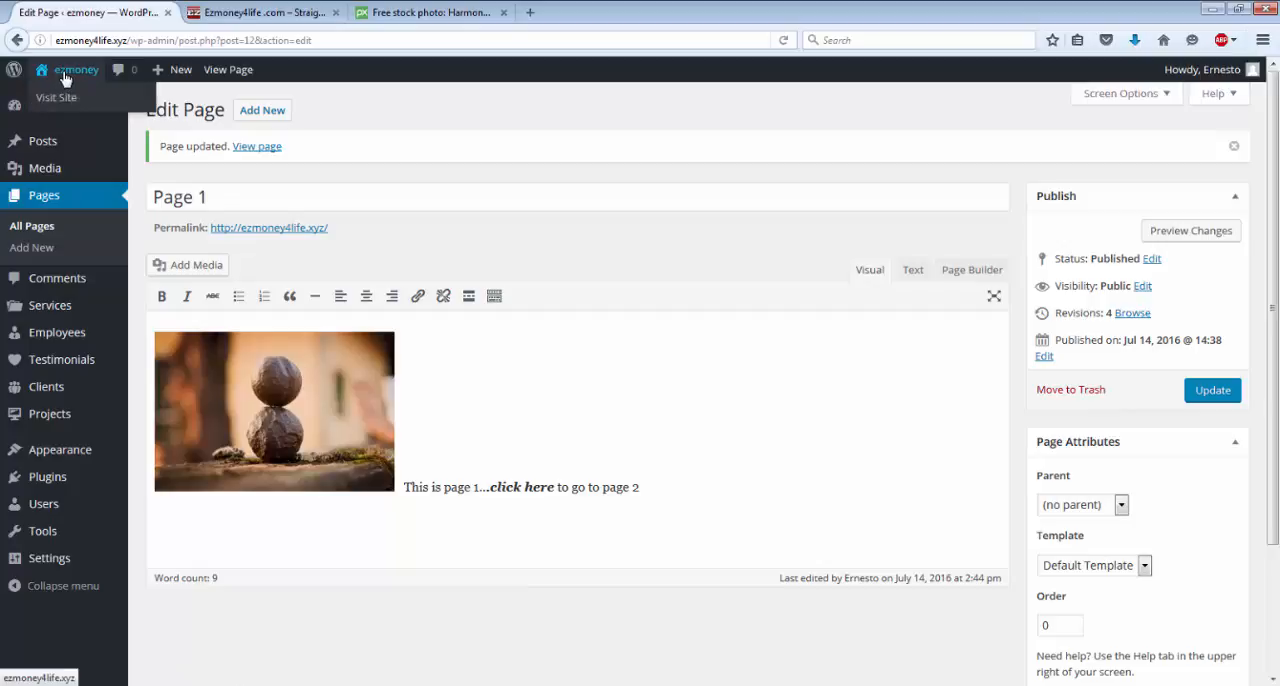
pyautogui.click(64, 72)
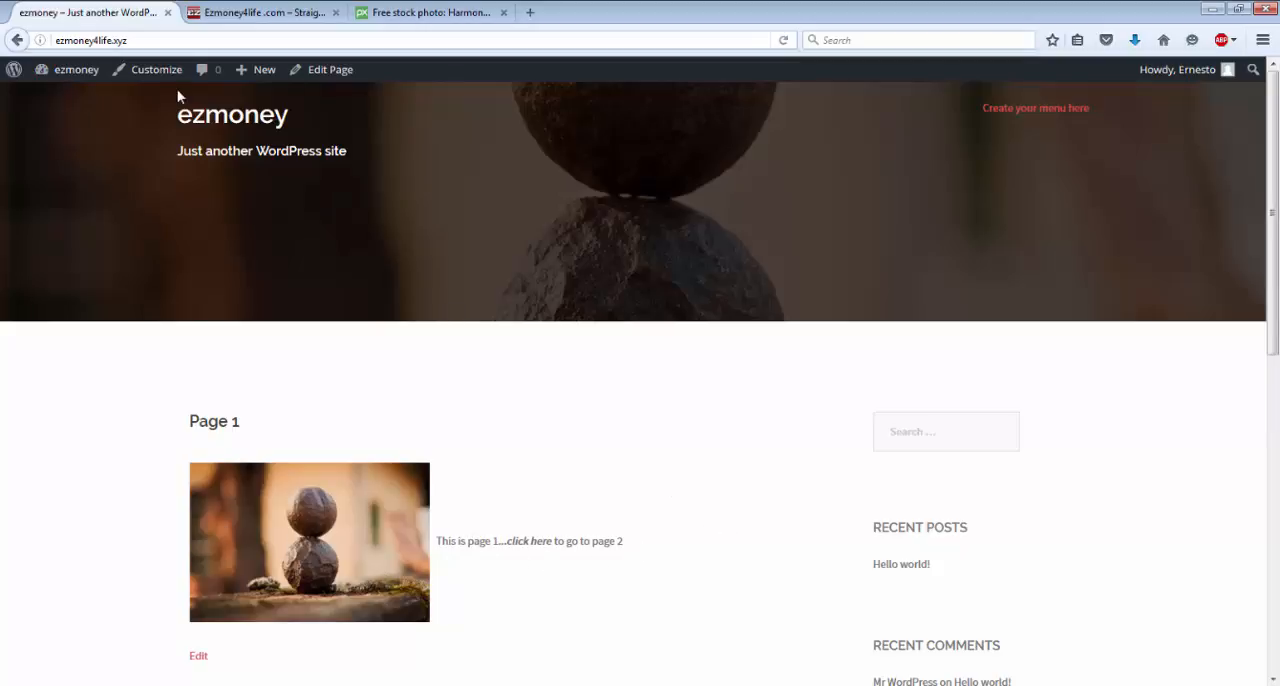
pyautogui.moveTo(45, 72)
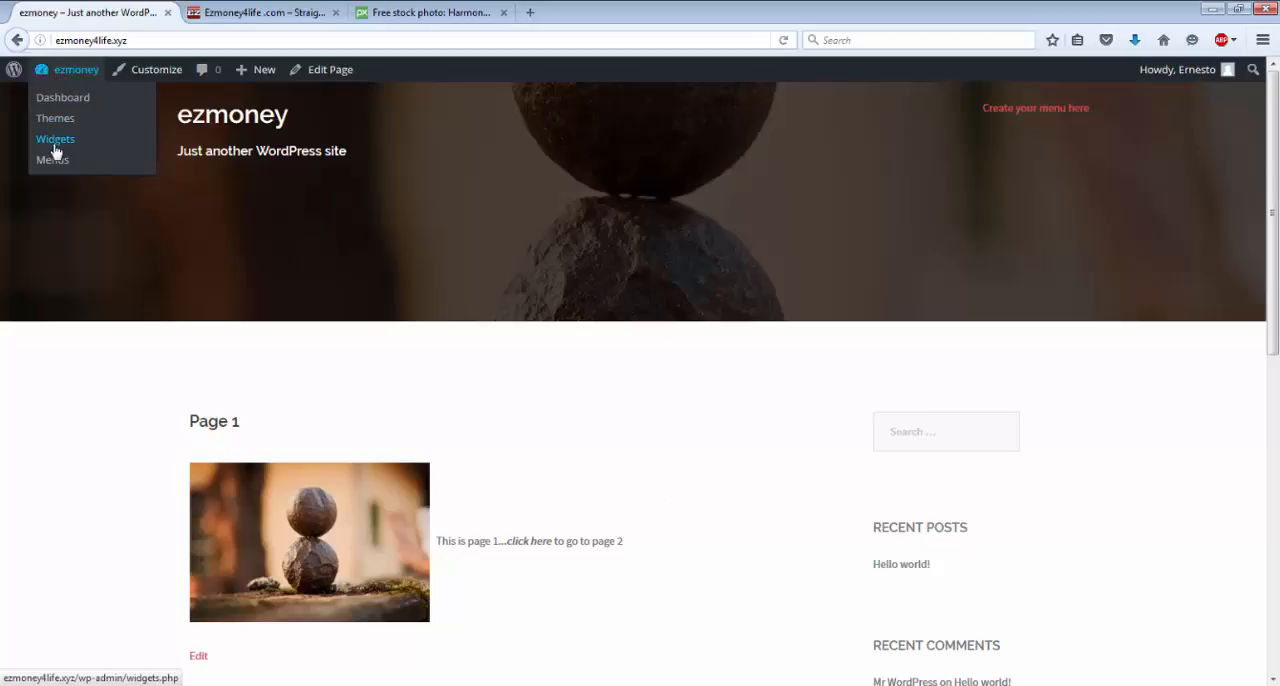
pyautogui.click(74, 101)
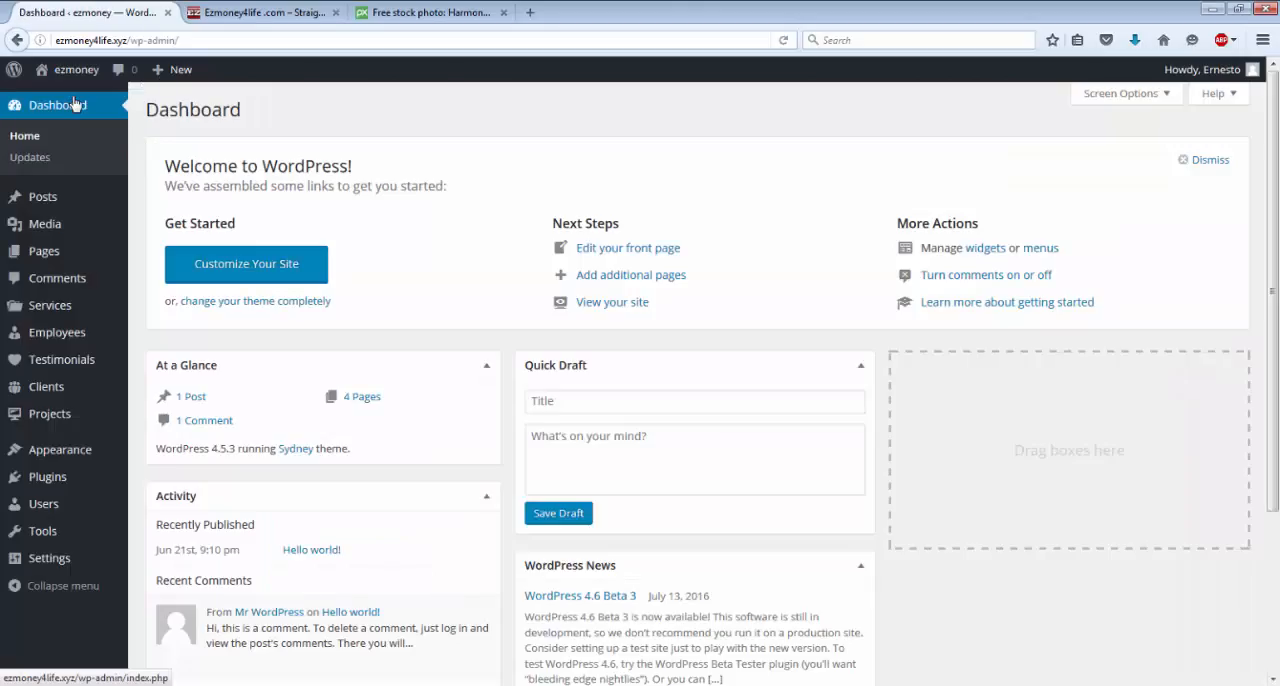
pyautogui.click(71, 85)
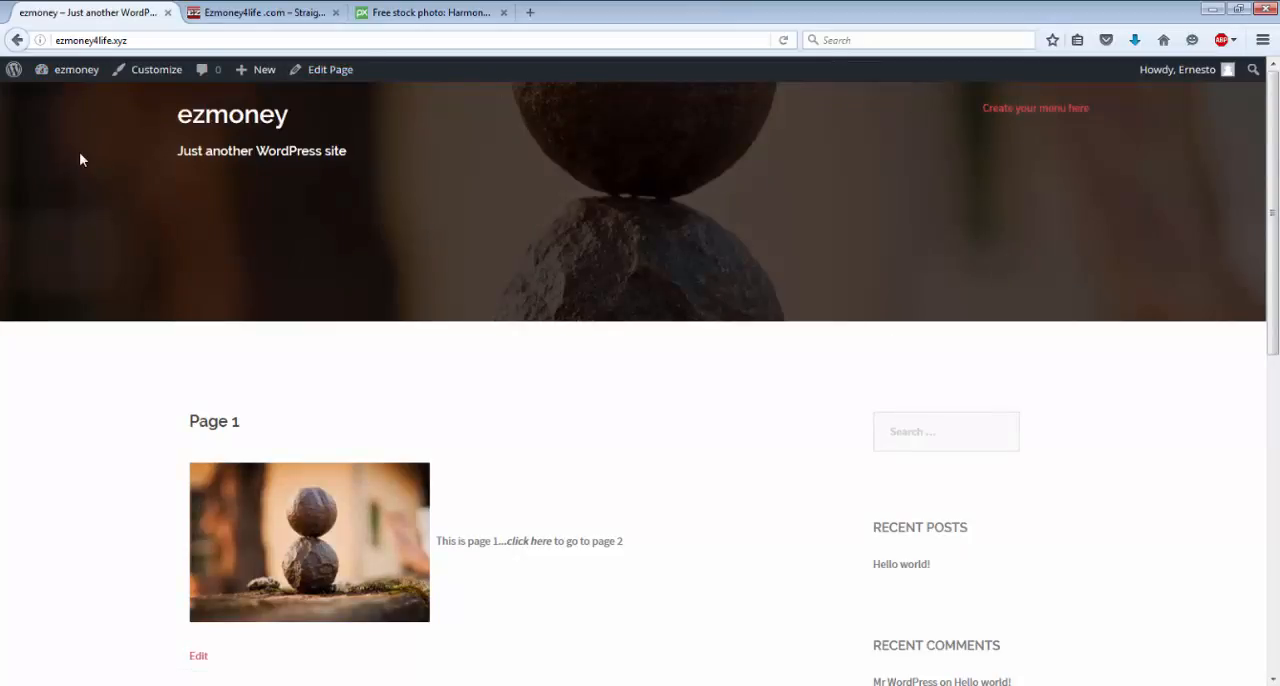
pyautogui.click(71, 75)
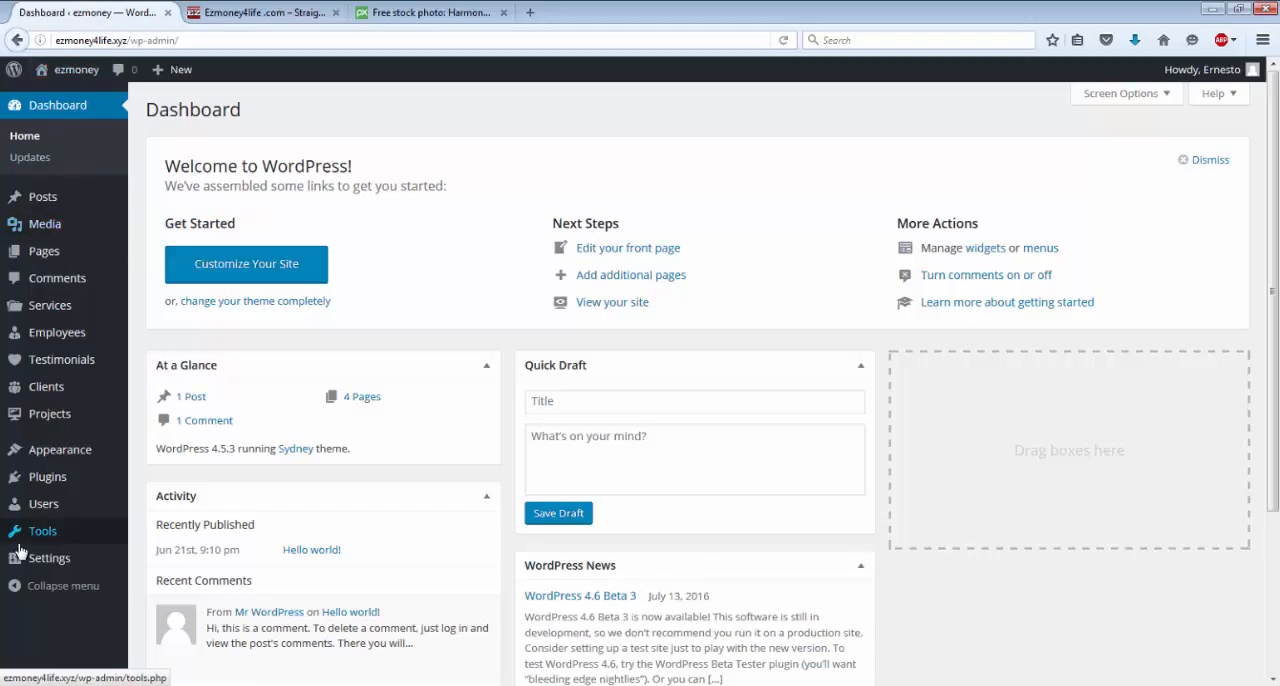
# Open the site's menu editor and remove both Page 1 entries from the Menu 1 structure.
pyautogui.moveTo(90, 73)
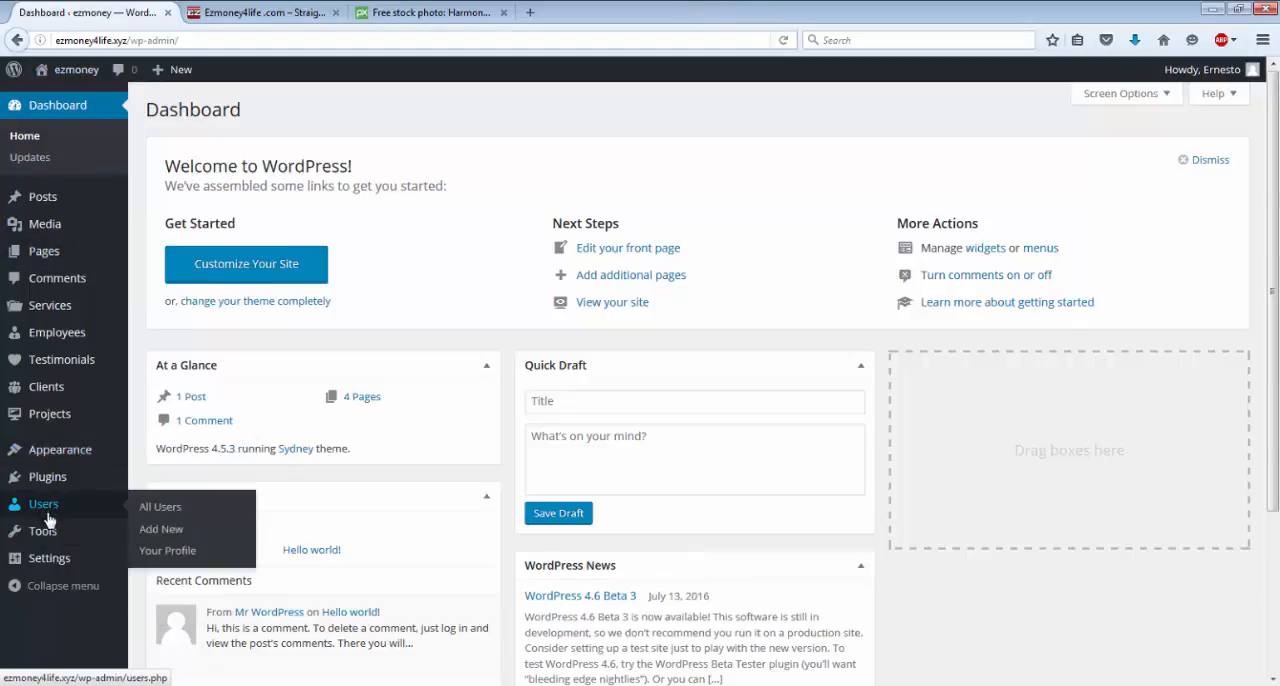
pyautogui.moveTo(48, 566)
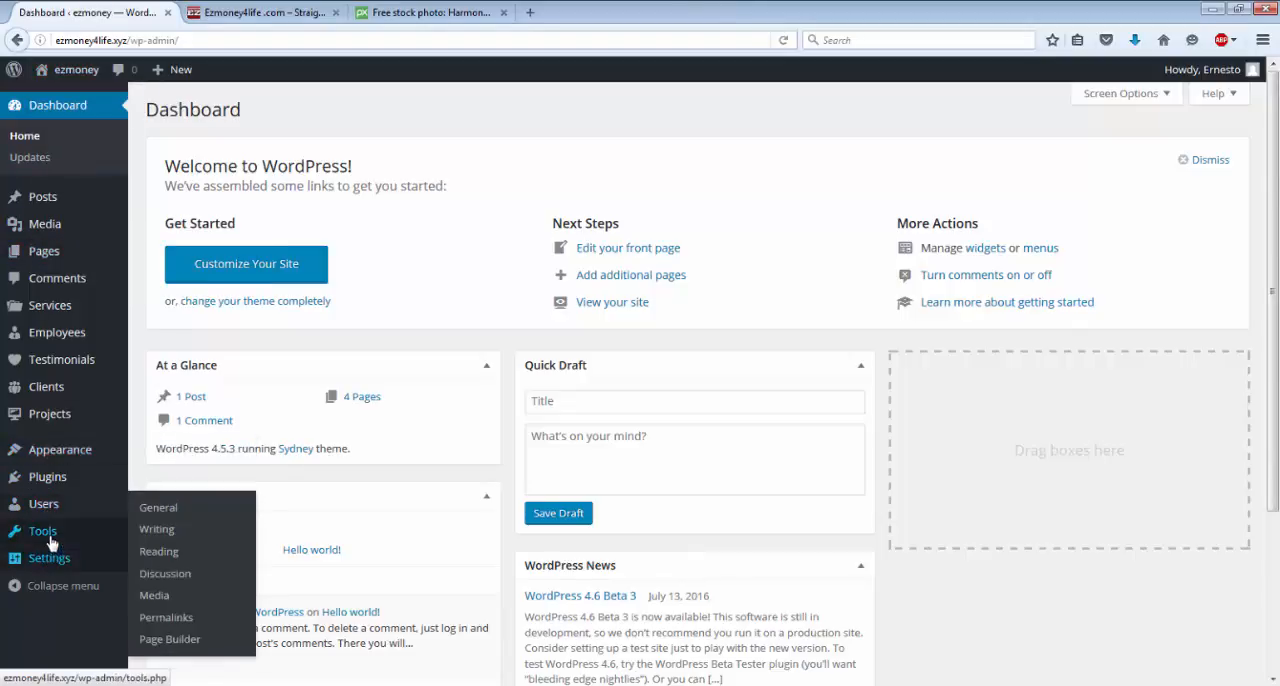
pyautogui.moveTo(48, 508)
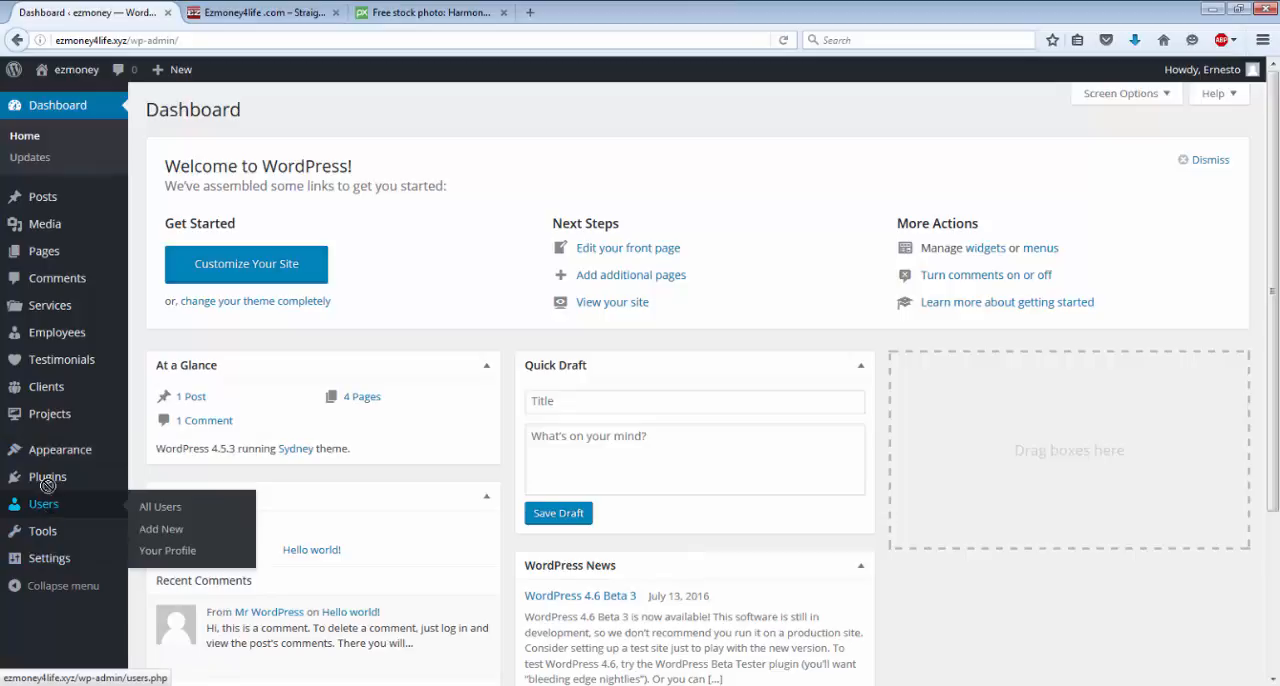
pyautogui.moveTo(60, 466)
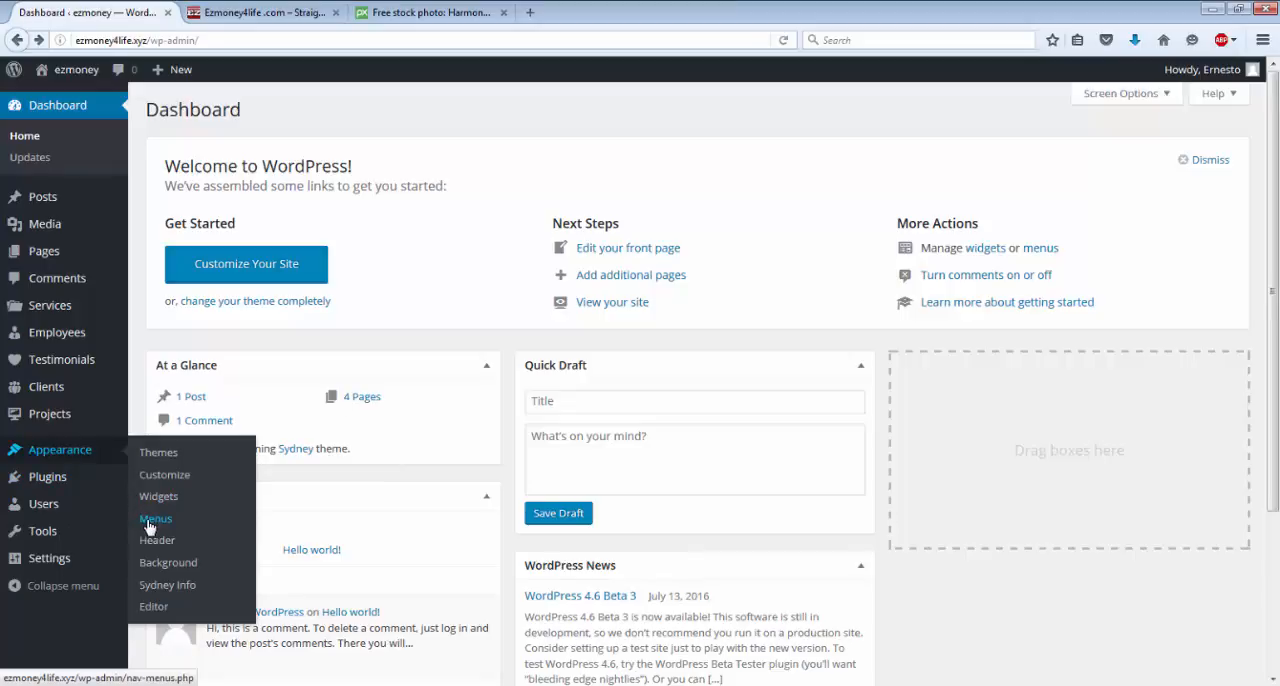
pyautogui.click(152, 519)
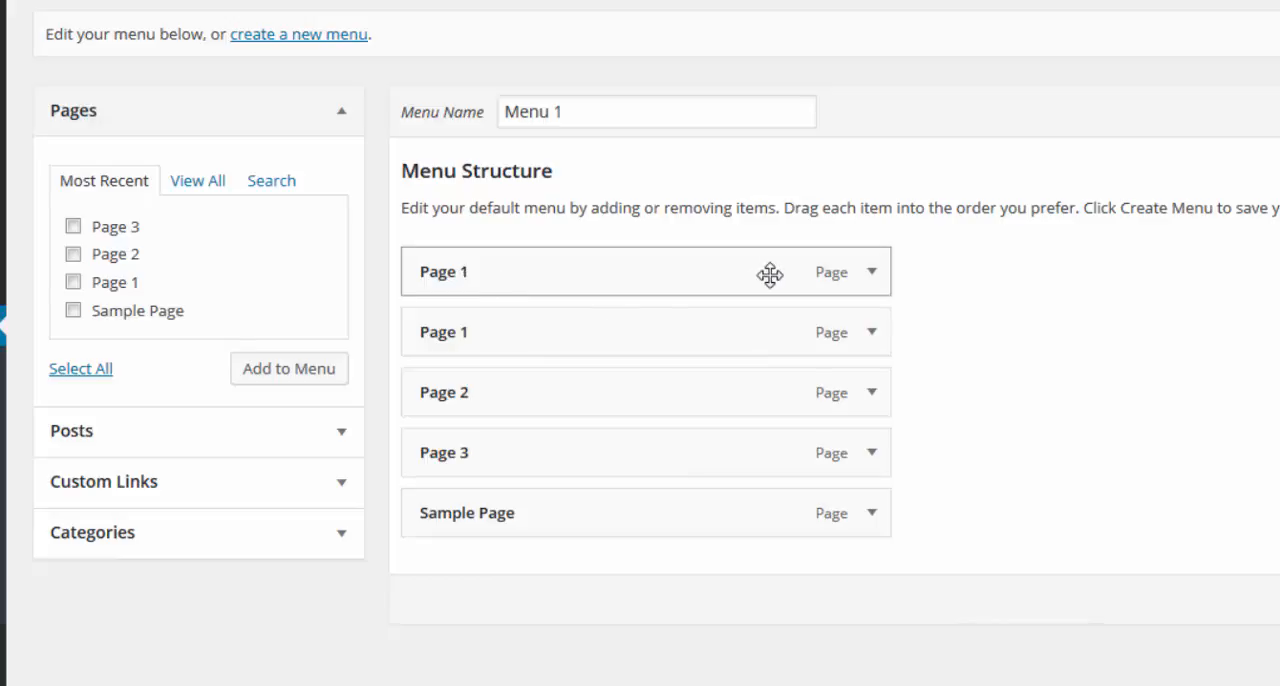
pyautogui.click(872, 273)
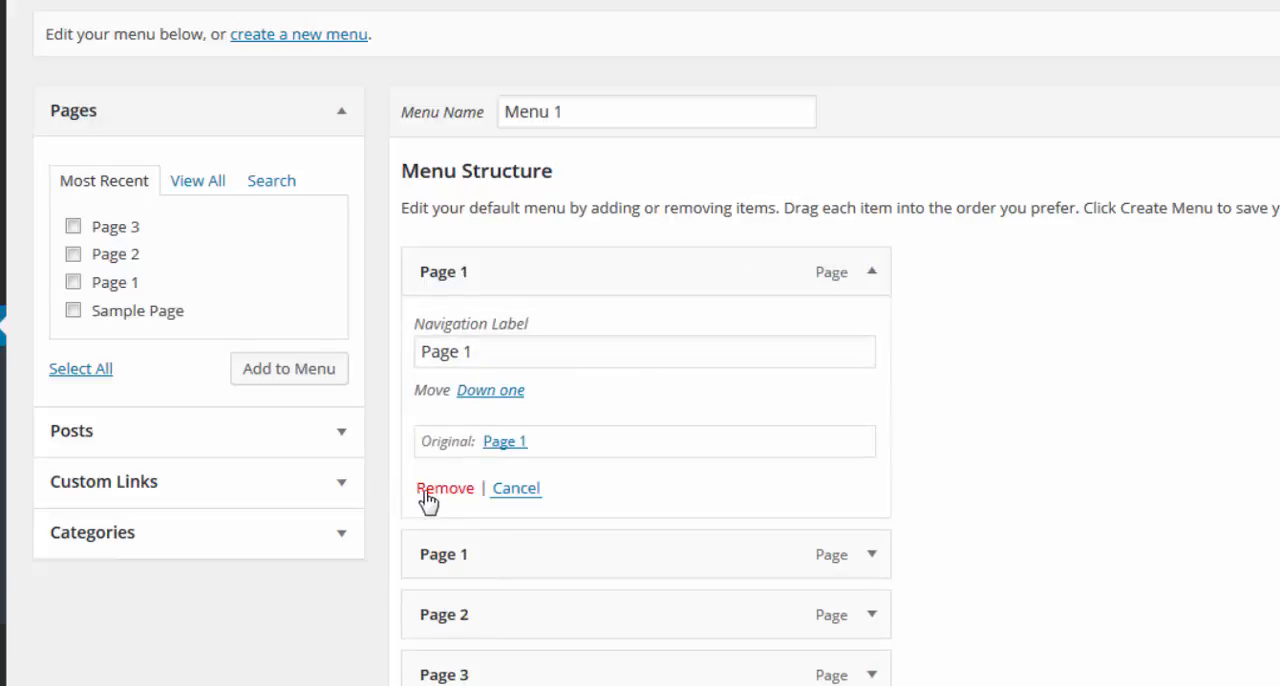
pyautogui.click(425, 492)
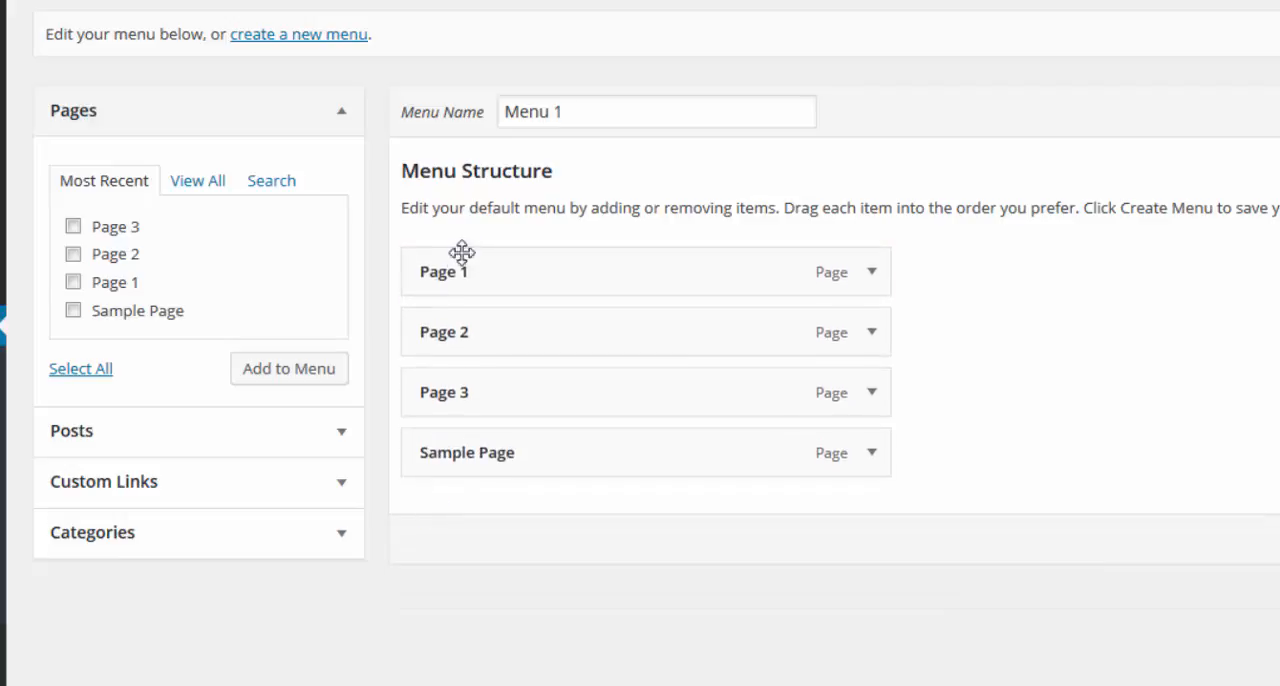
pyautogui.click(872, 274)
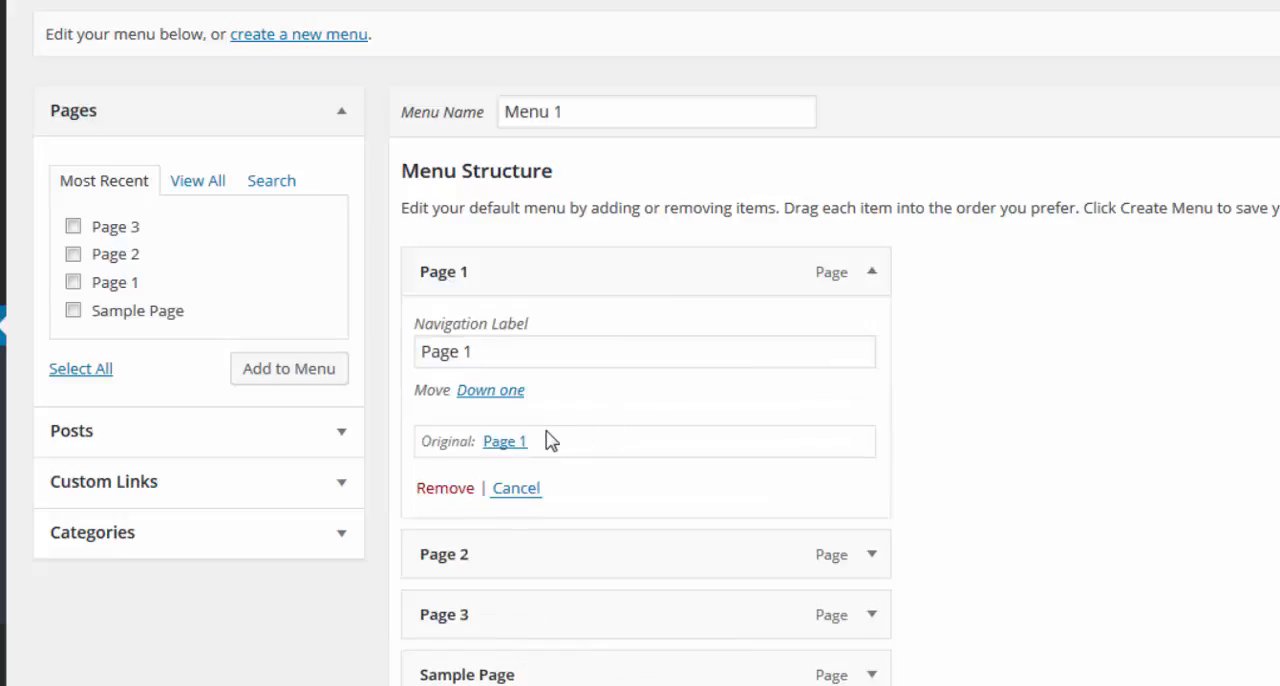
pyautogui.click(440, 488)
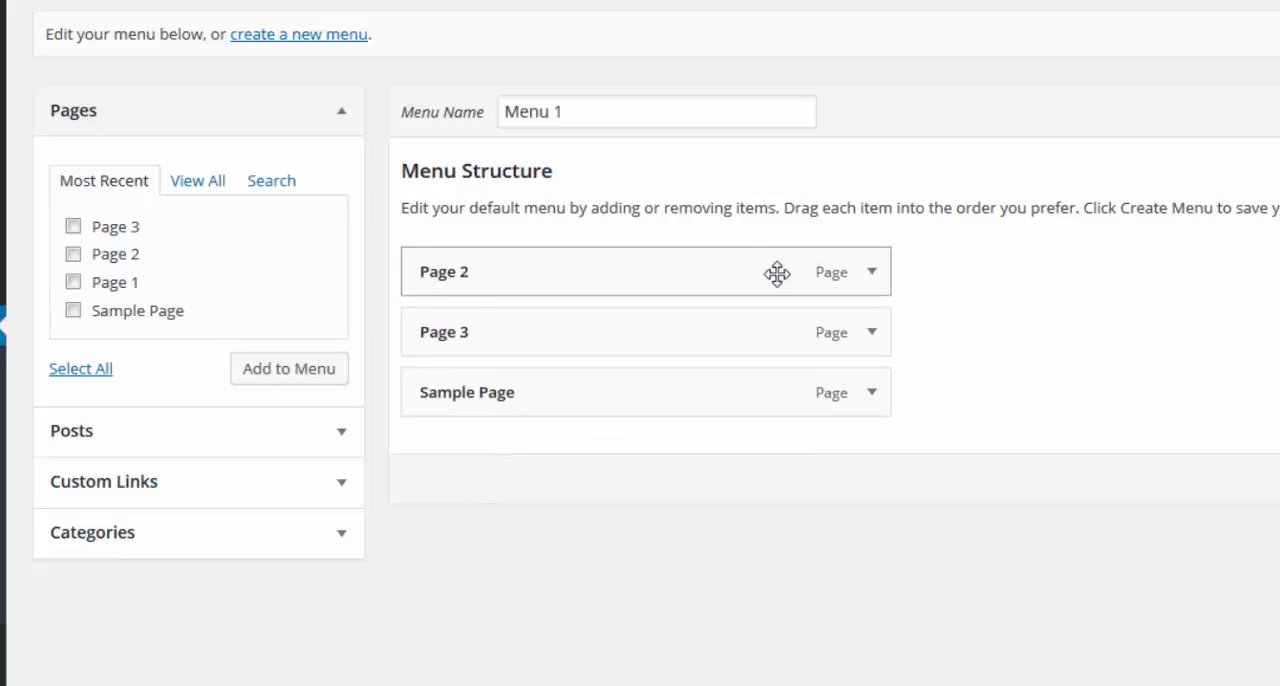
# Remove Page 2, Page 3 and Sample Page from the Menu 1 structure.
pyautogui.click(873, 273)
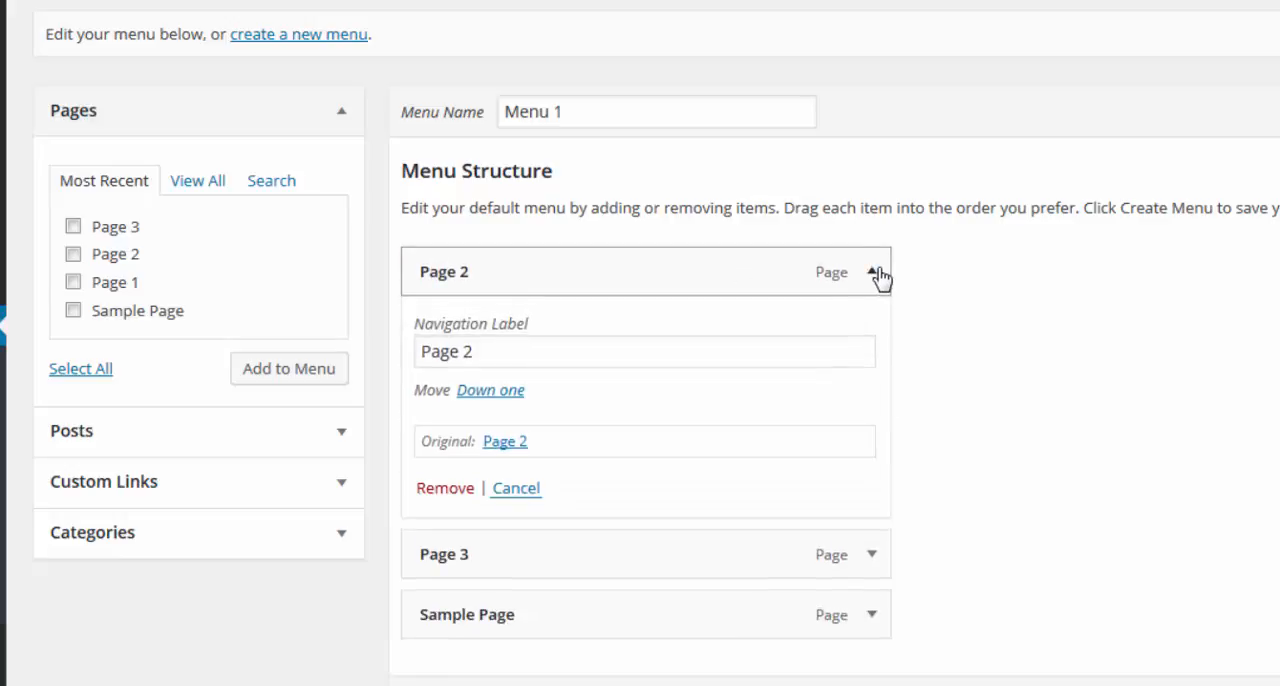
pyautogui.click(445, 490)
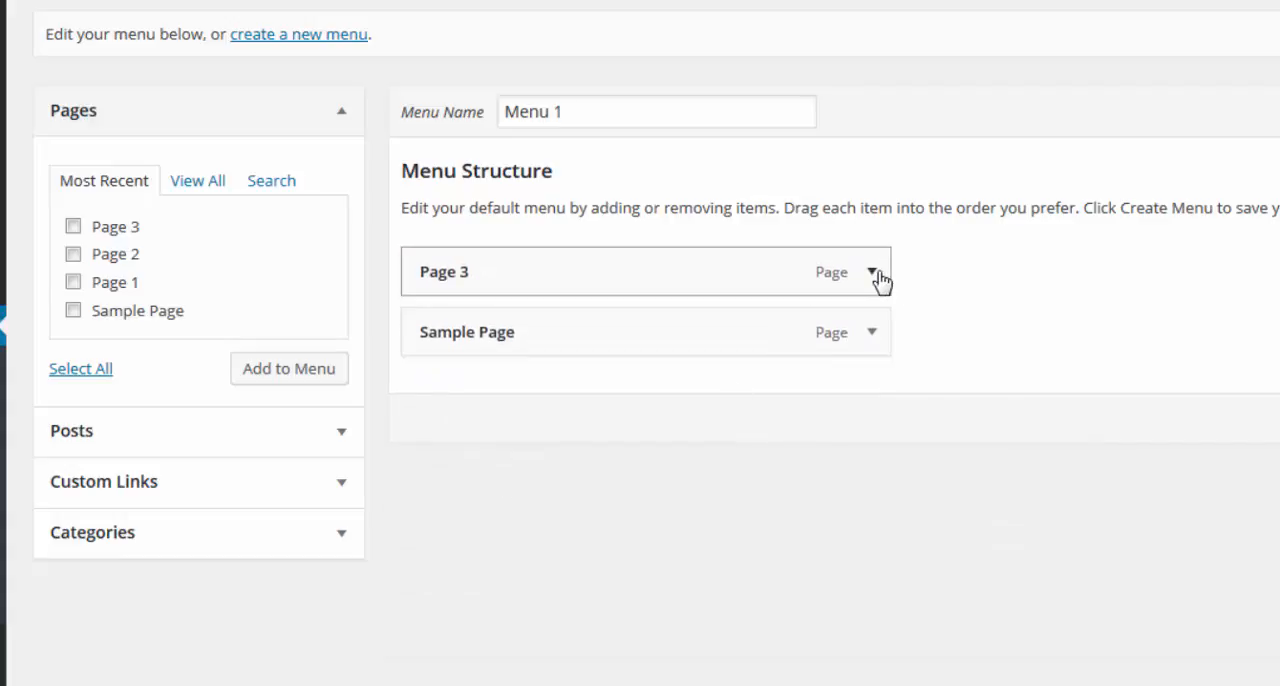
pyautogui.click(874, 275)
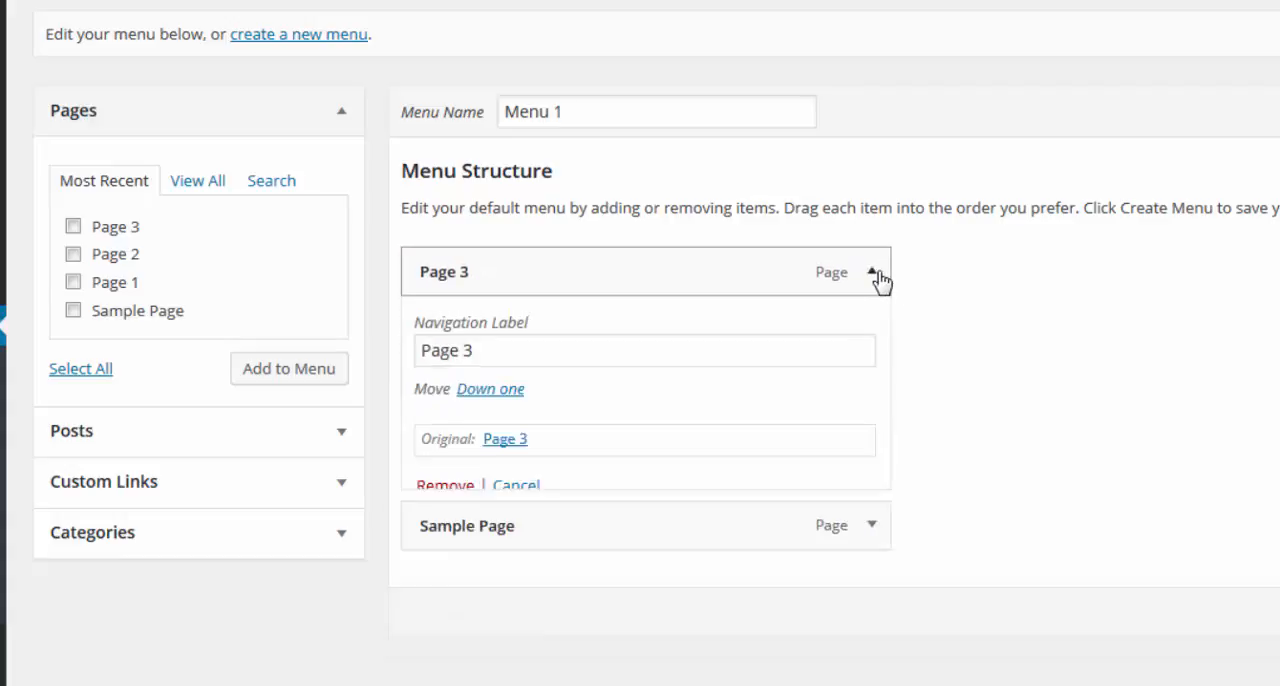
pyautogui.click(430, 489)
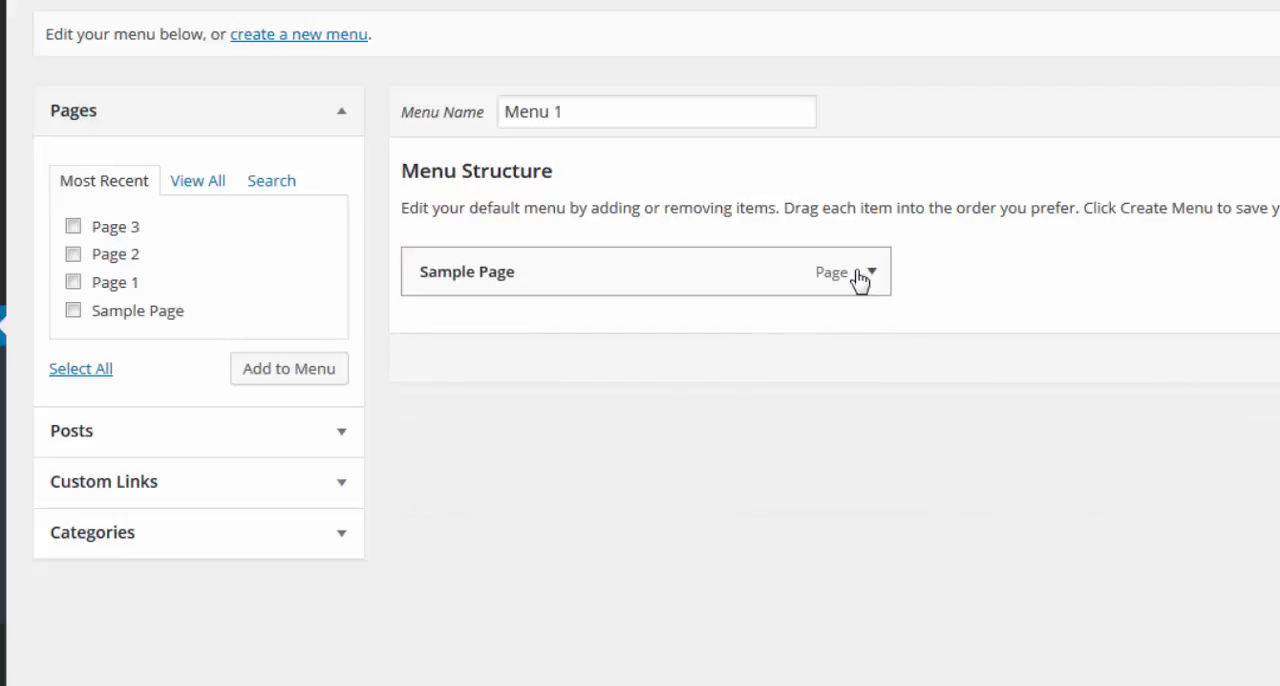
pyautogui.click(872, 275)
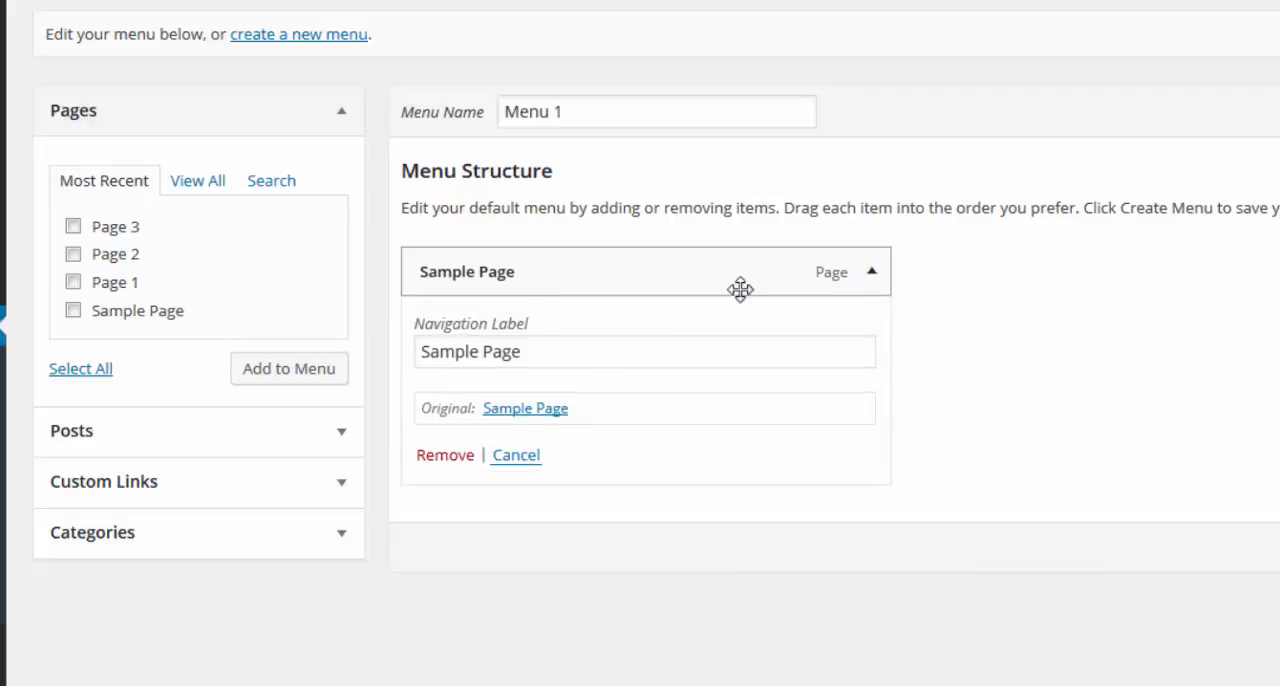
pyautogui.click(455, 460)
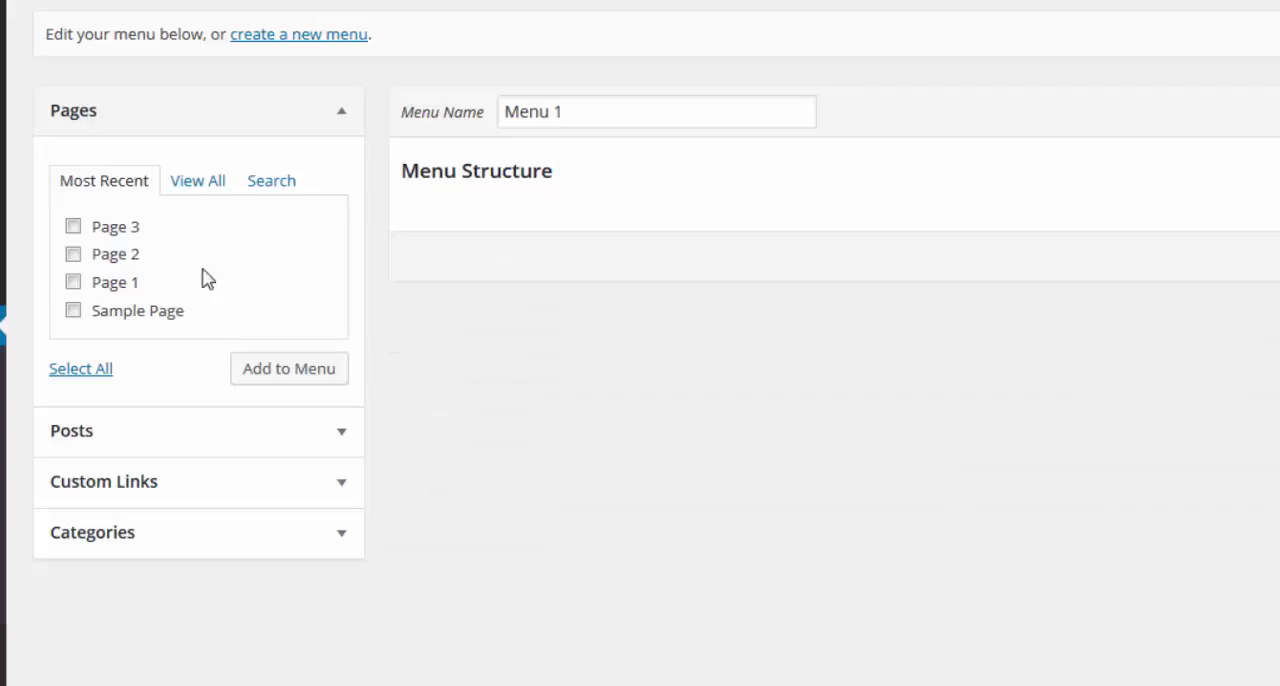
# Add Page 3, Page 2 and Page 1 to Menu 1 and save it as the Primary Menu.
pyautogui.moveTo(2, 35)
pyautogui.click(73, 227)
pyautogui.click(73, 255)
pyautogui.click(73, 283)
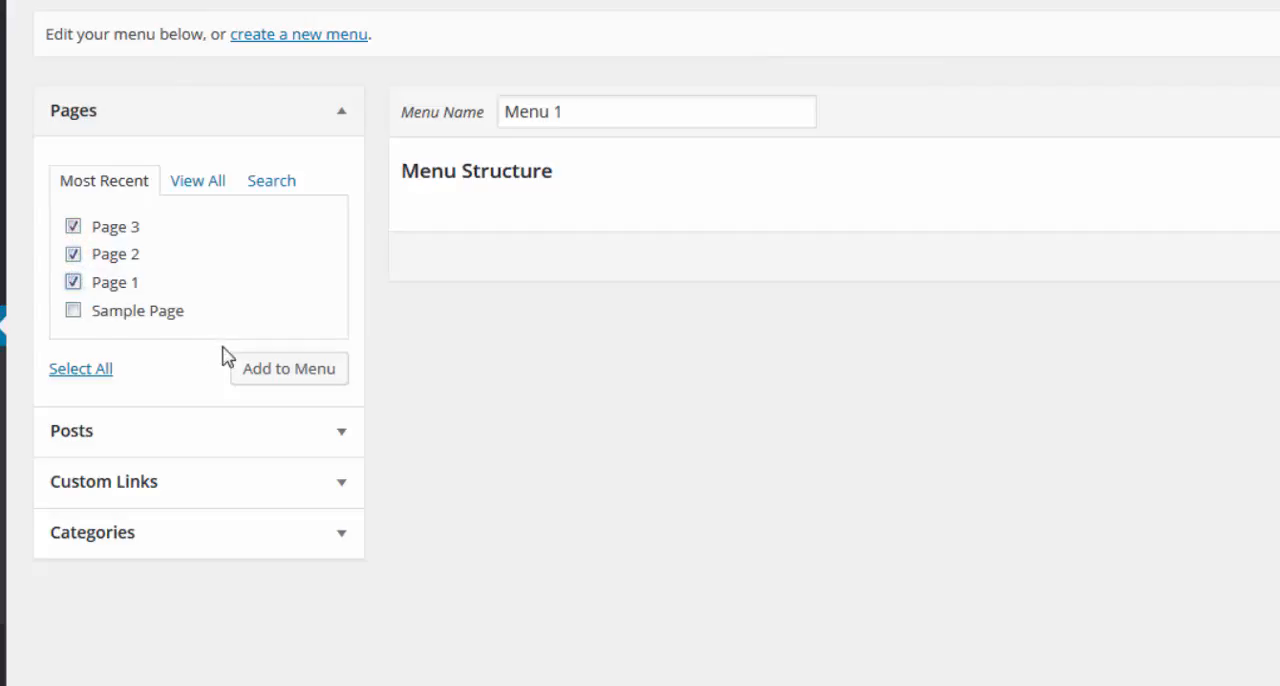
pyautogui.click(270, 370)
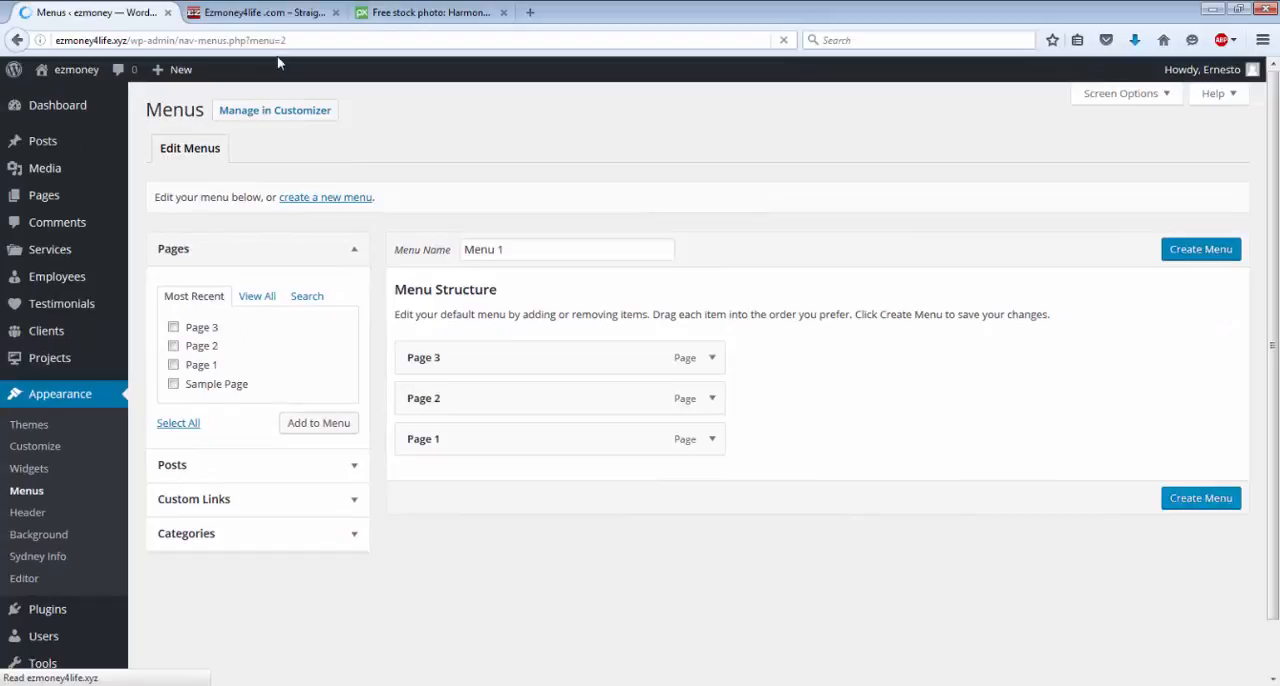
pyautogui.moveTo(84, 75)
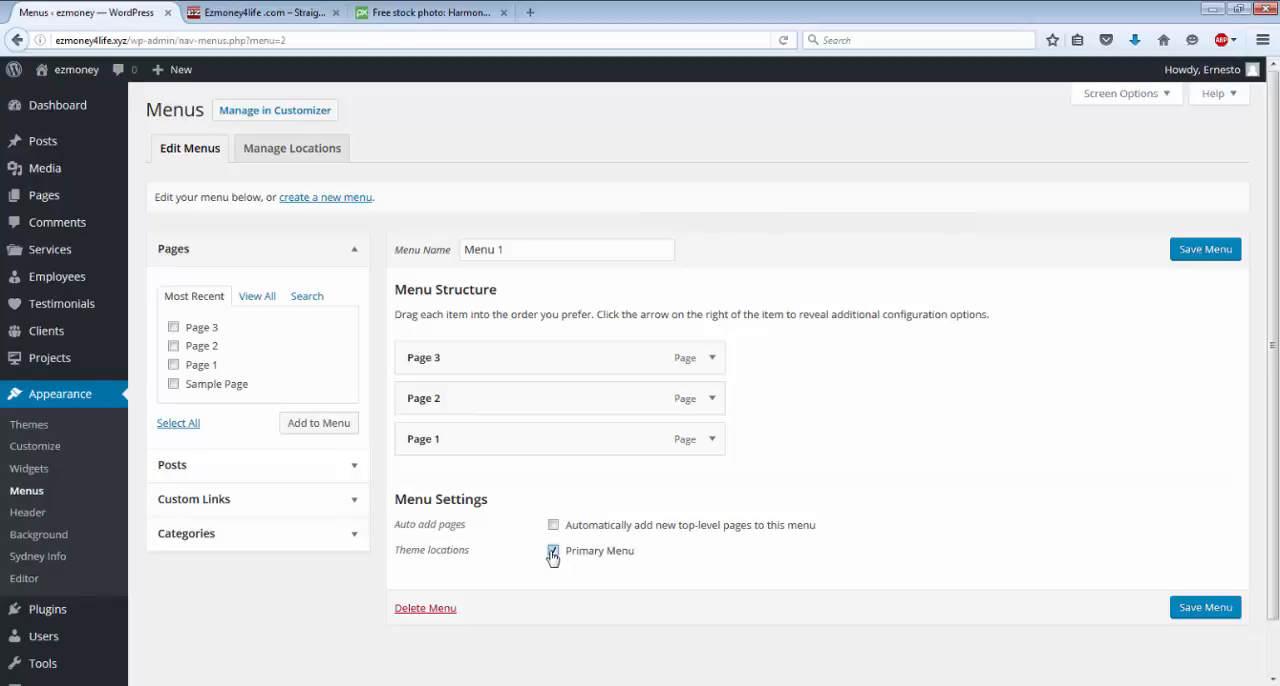
pyautogui.click(1222, 612)
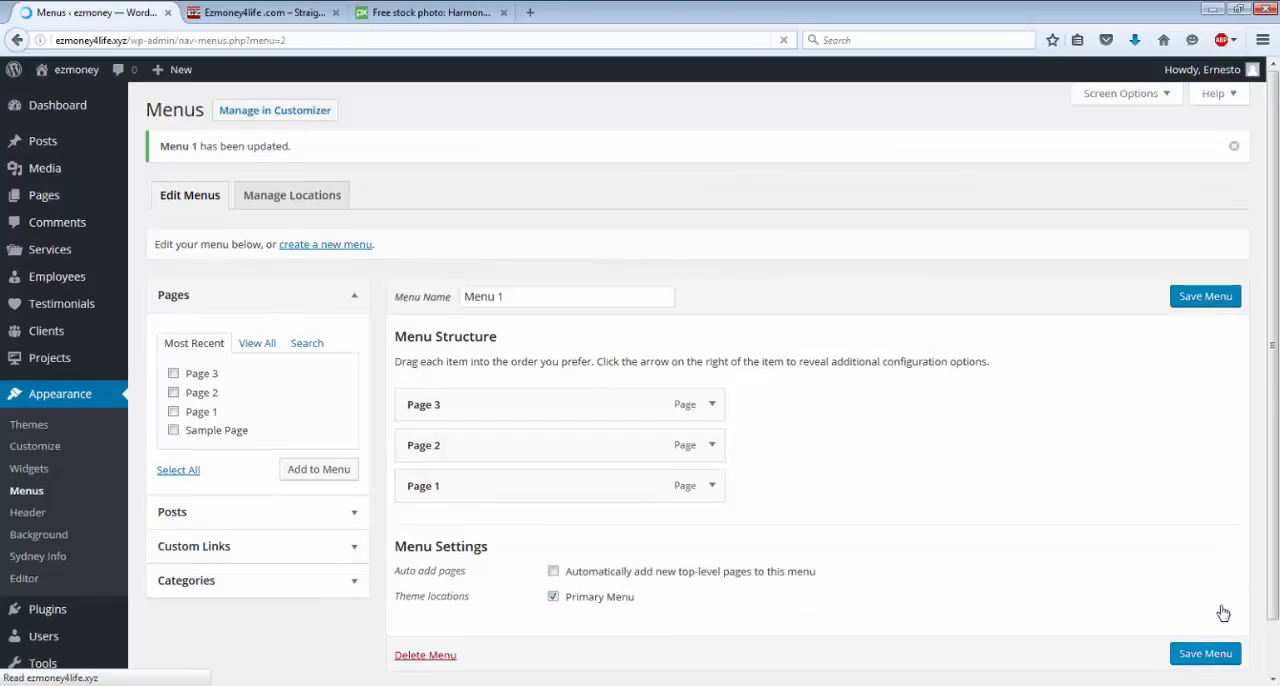
# View the order of the menu items on the live site and return to the menu editor.
pyautogui.click(62, 74)
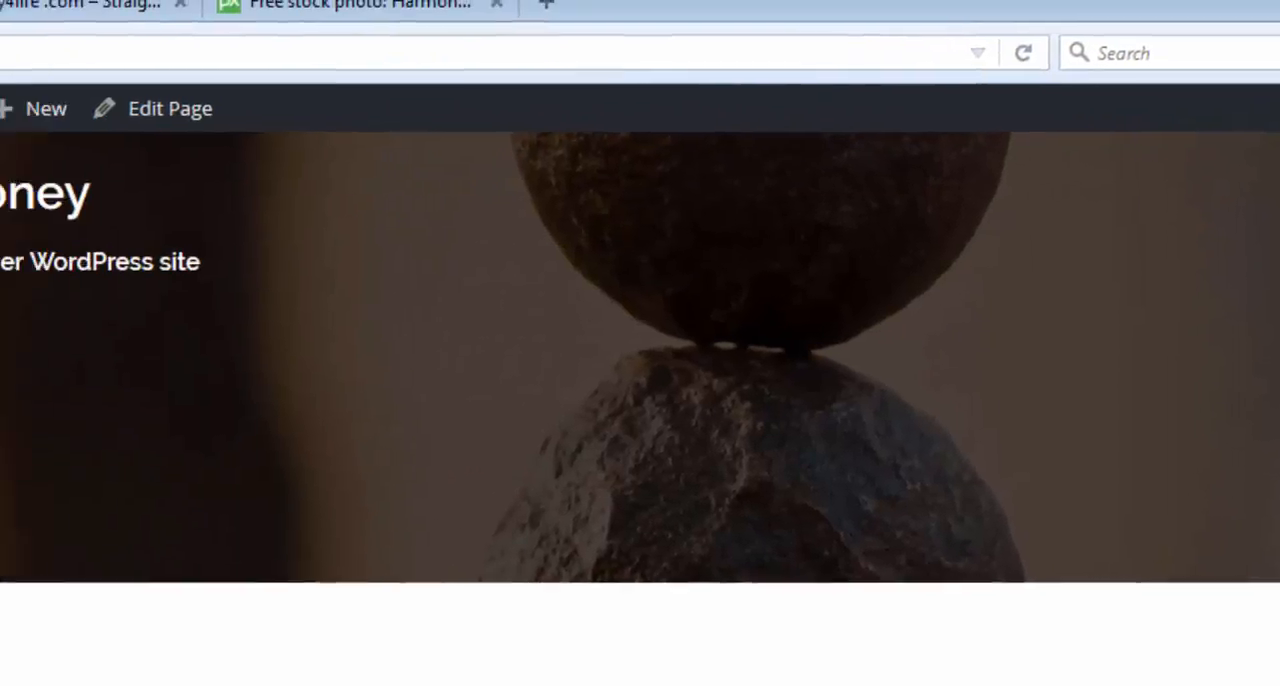
pyautogui.moveTo(117, 119)
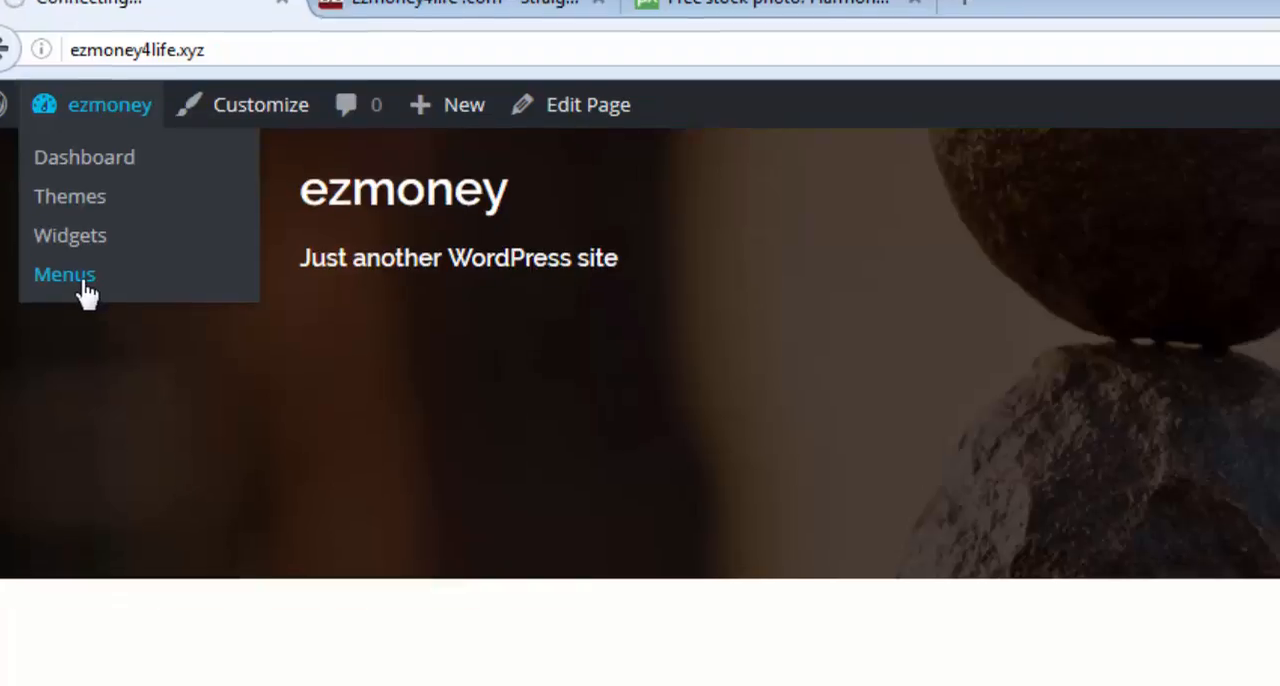
pyautogui.click(117, 311)
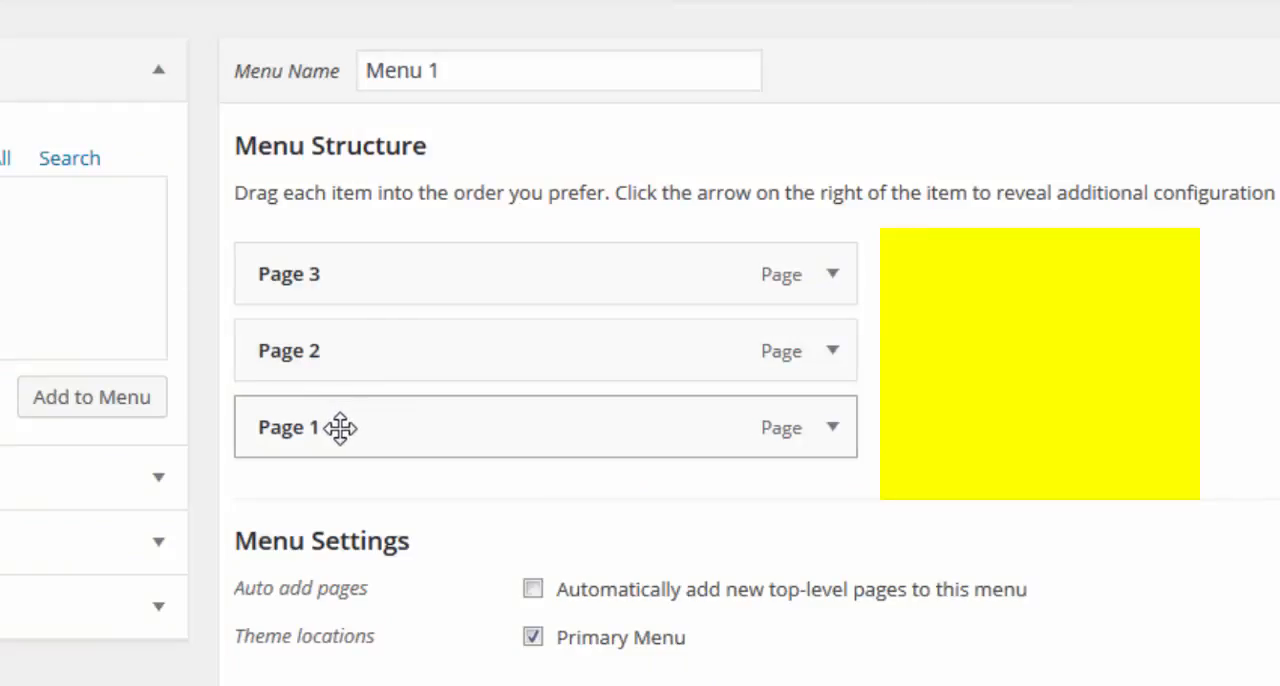
# Reorder the Menu 1 items to Page 1, Page 2, Page 3 and save the menu.
pyautogui.moveTo(340, 428); pyautogui.dragTo(340, 238)
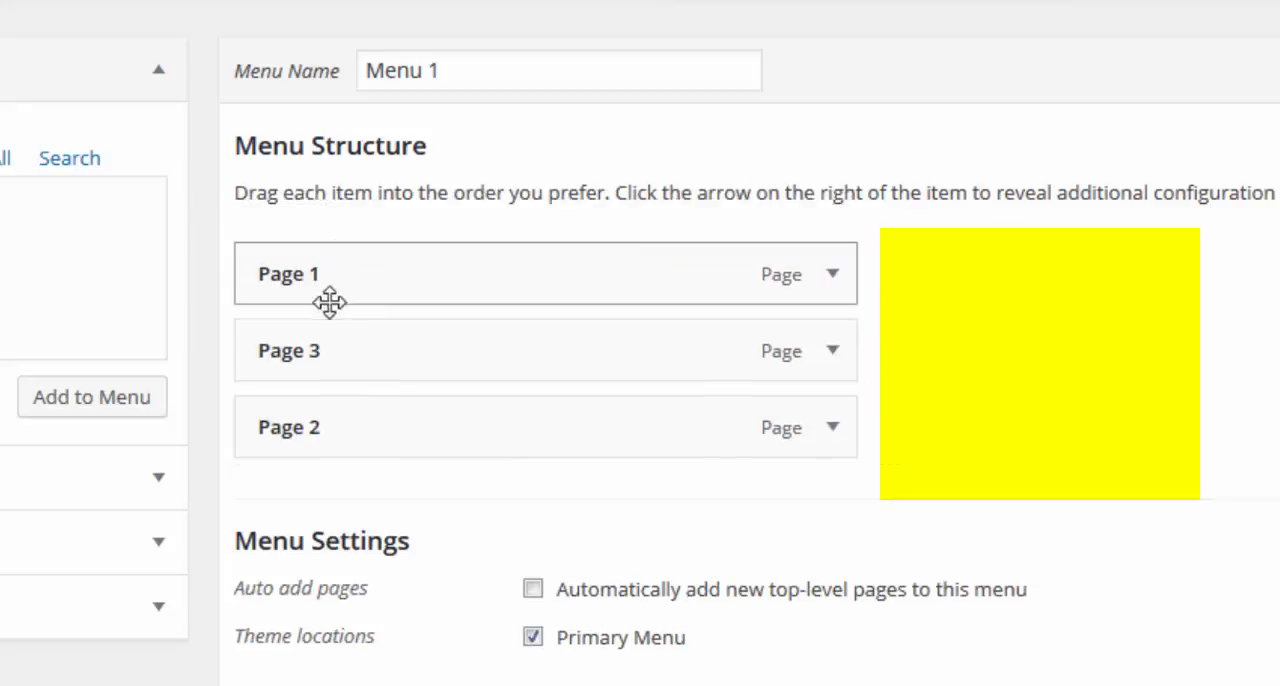
pyautogui.moveTo(329, 349); pyautogui.dragTo(336, 469)
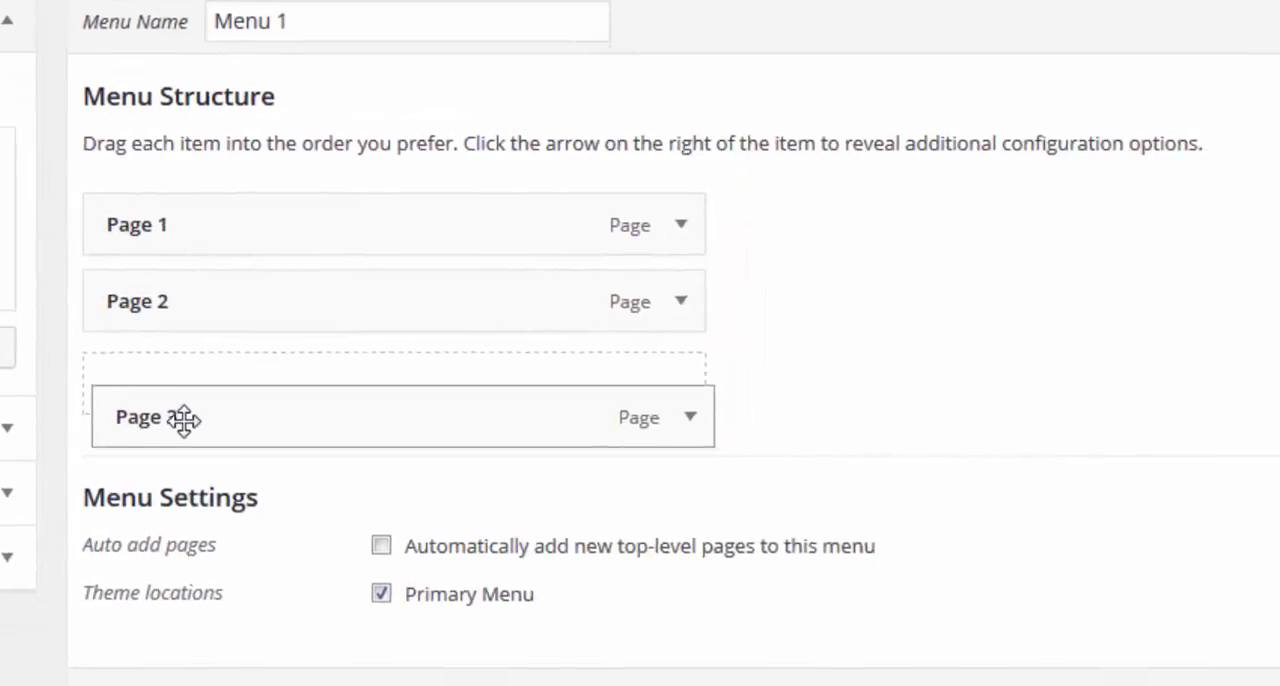
pyautogui.moveTo(184, 420); pyautogui.dragTo(185, 420)
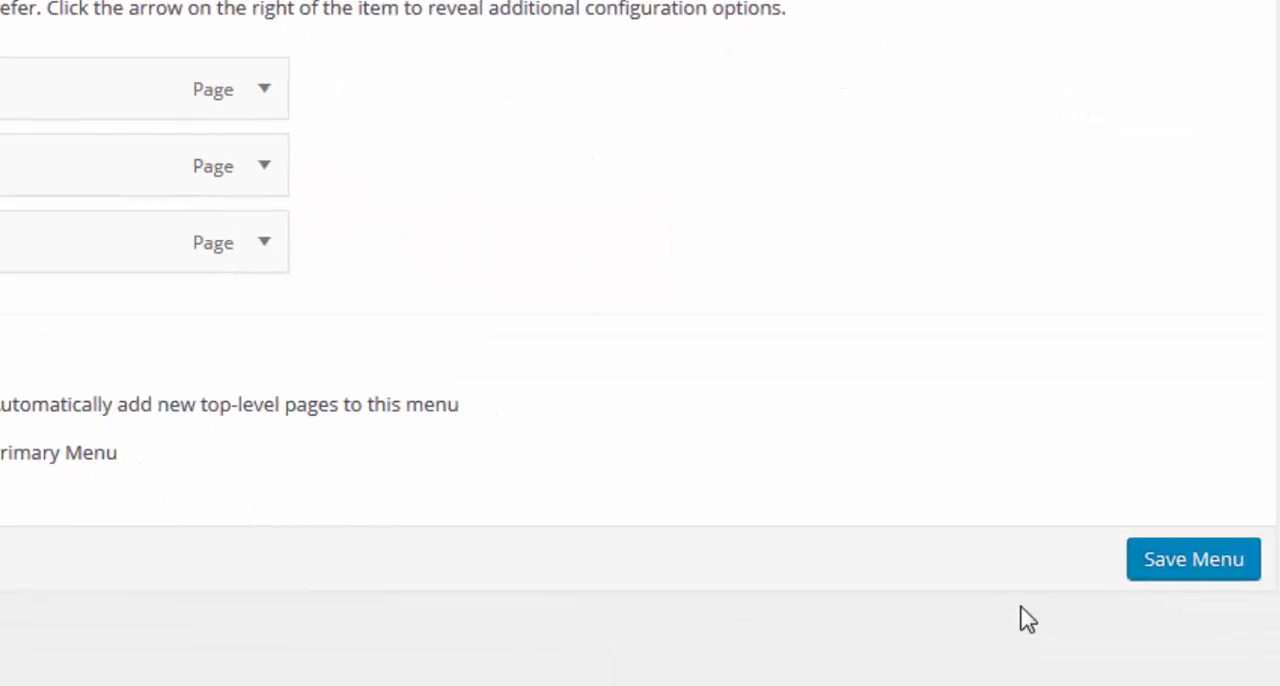
pyautogui.click(1192, 575)
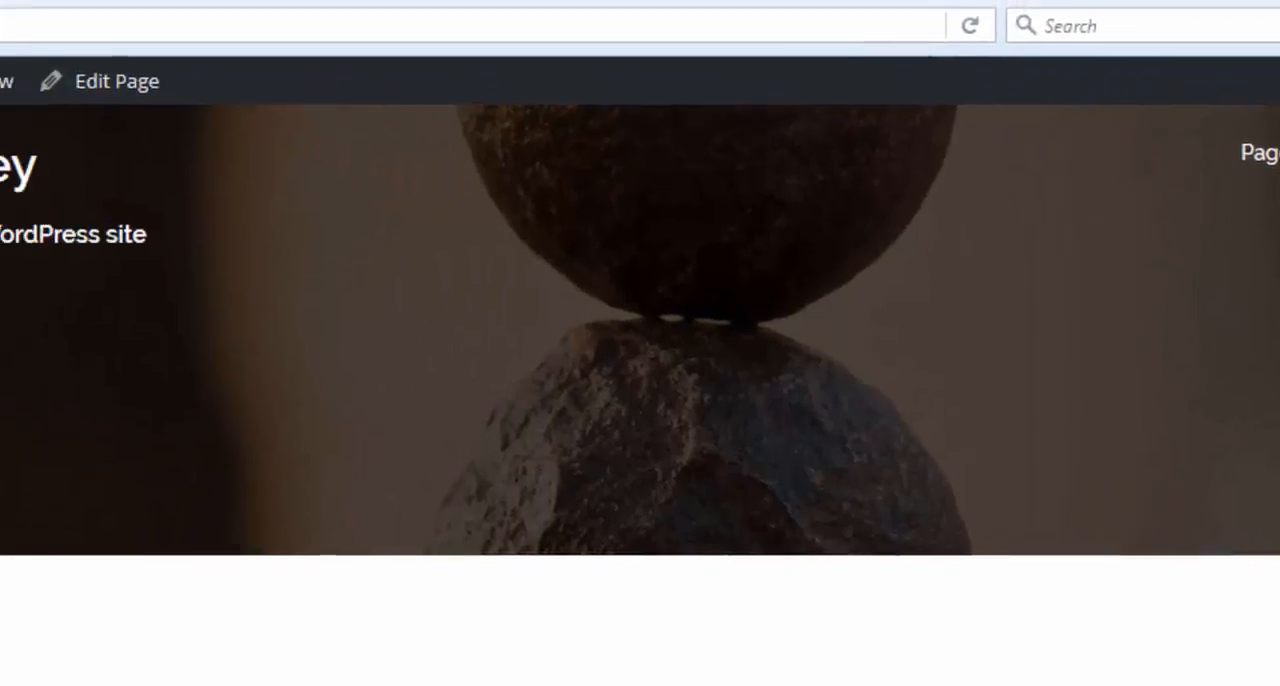
# Check the reordered menu on the live site and reopen the menu editor.
pyautogui.moveTo(125, 134)
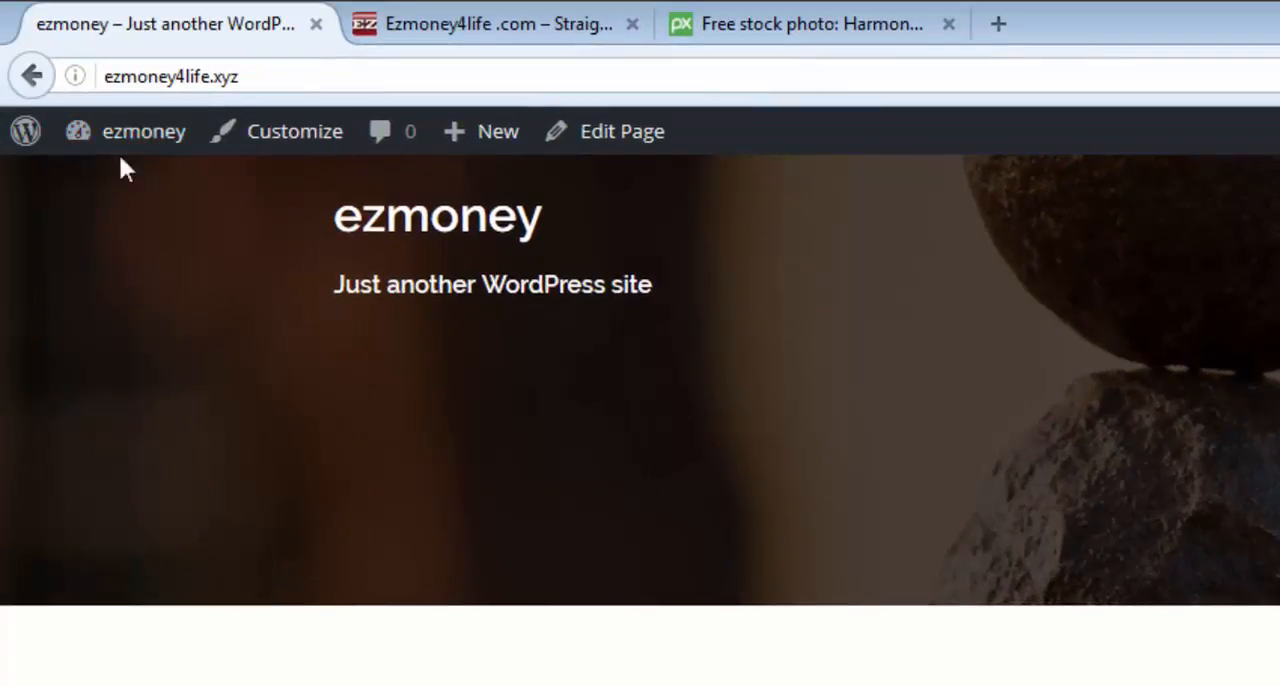
pyautogui.moveTo(128, 158)
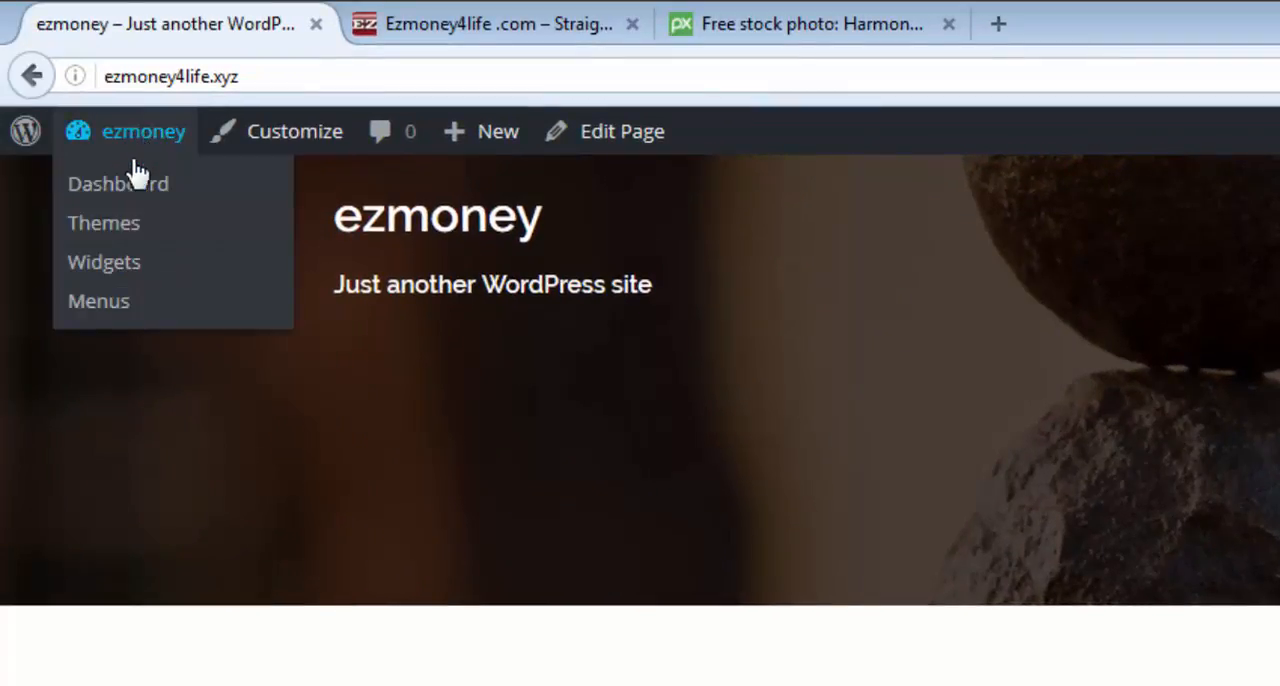
pyautogui.click(100, 302)
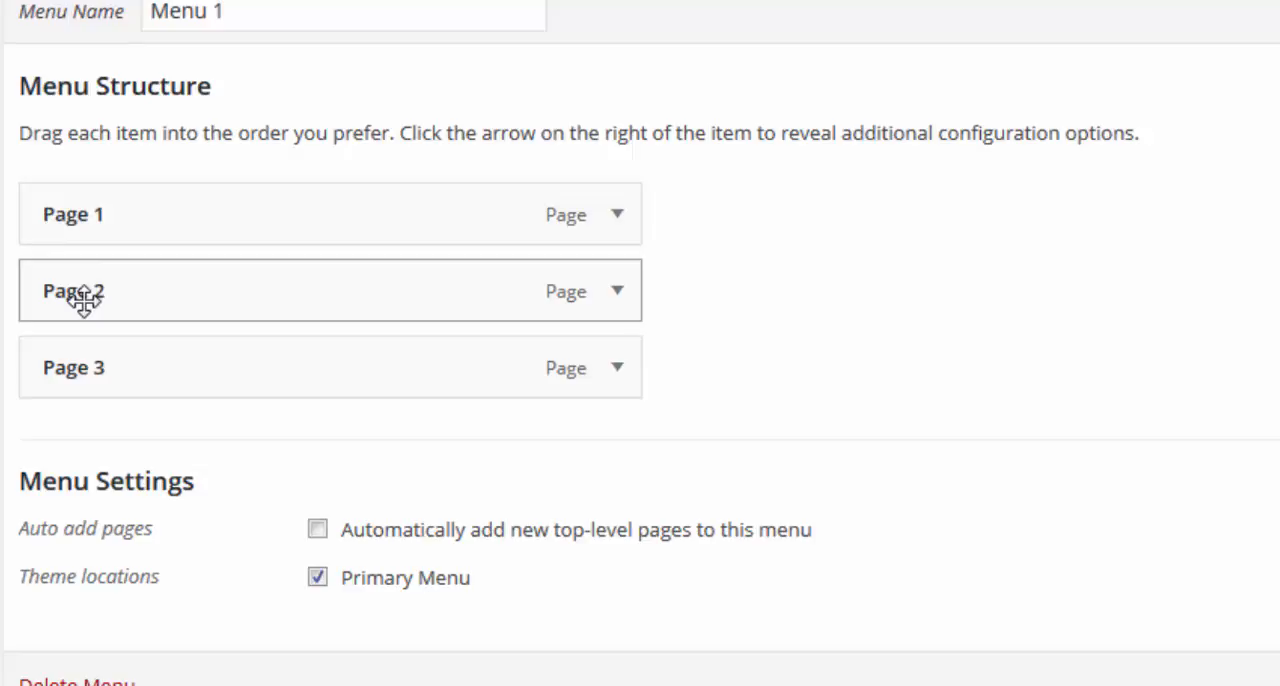
# Nest Page 2 and Page 3 as sub items under Page 1 and save the menu.
pyautogui.moveTo(83, 300); pyautogui.dragTo(162, 297)
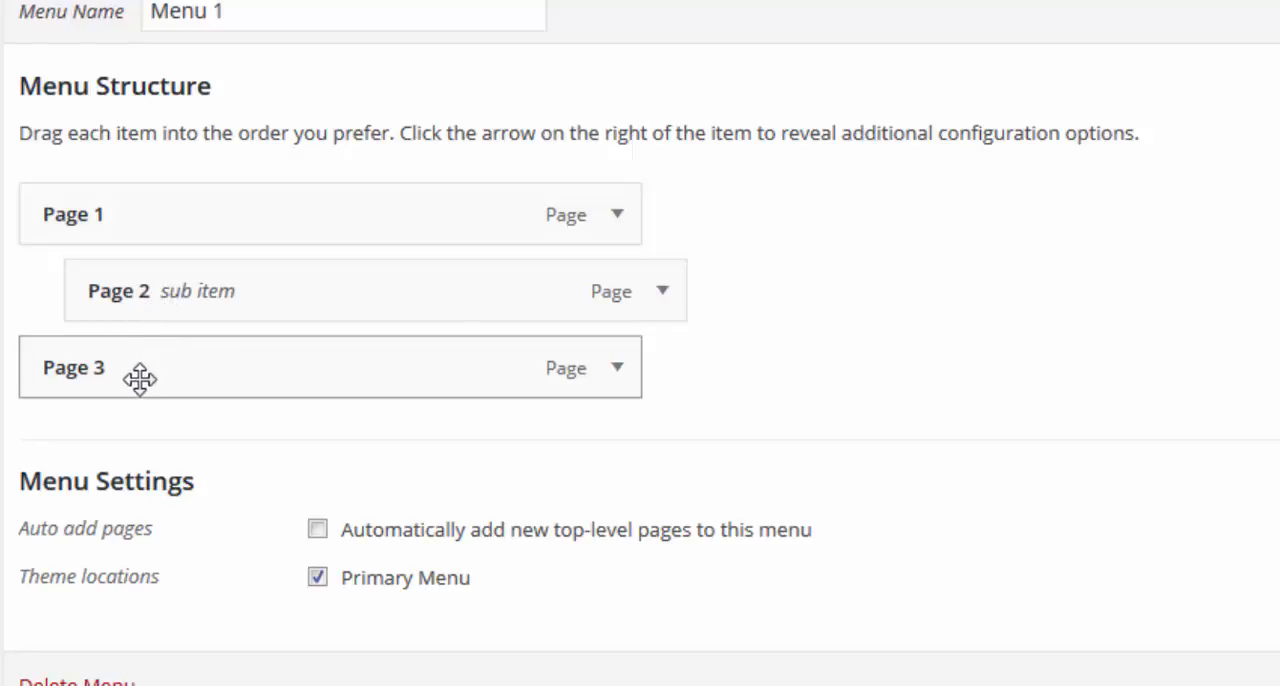
pyautogui.moveTo(139, 376); pyautogui.dragTo(199, 377)
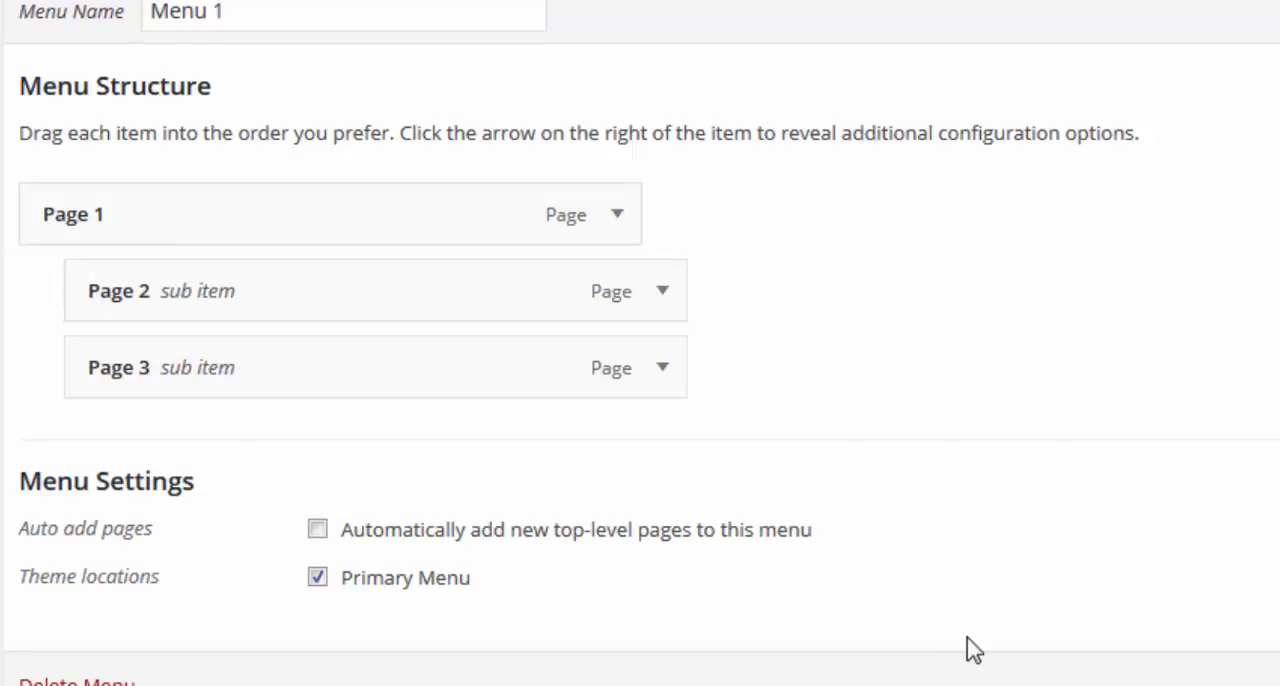
pyautogui.click(1127, 545)
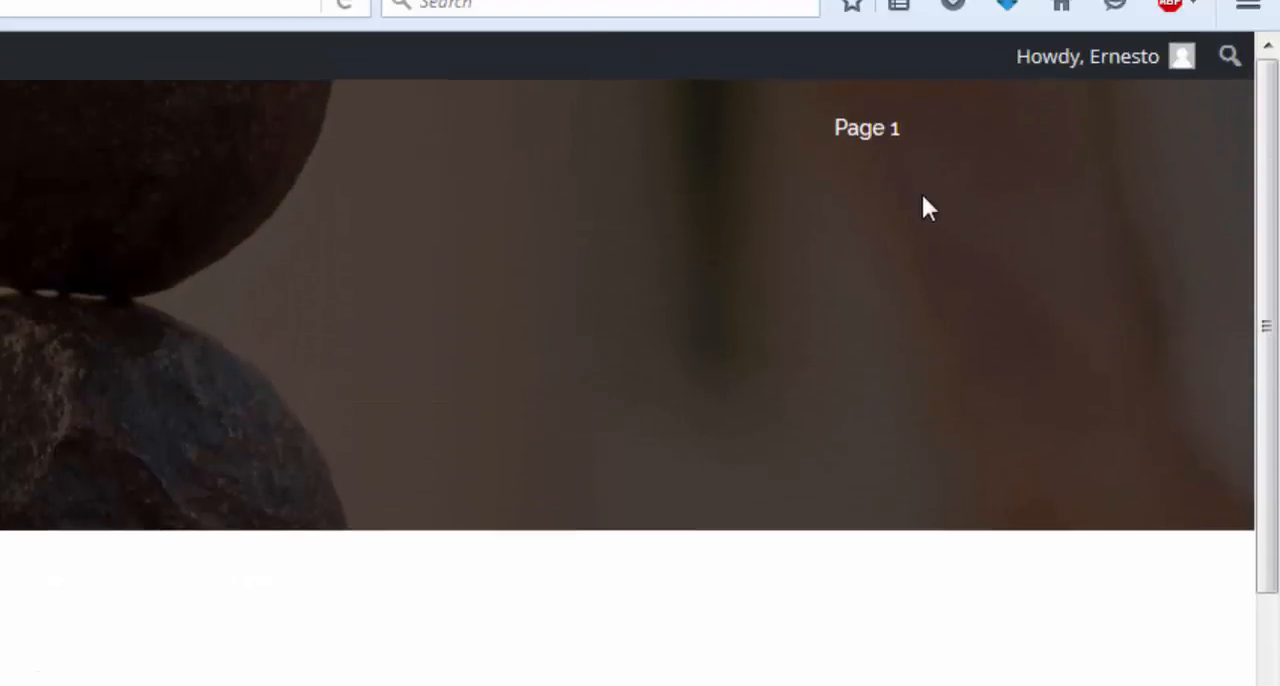
# Check the Page 1 submenu on the live site and return to the dashboard.
pyautogui.moveTo(848, 140)
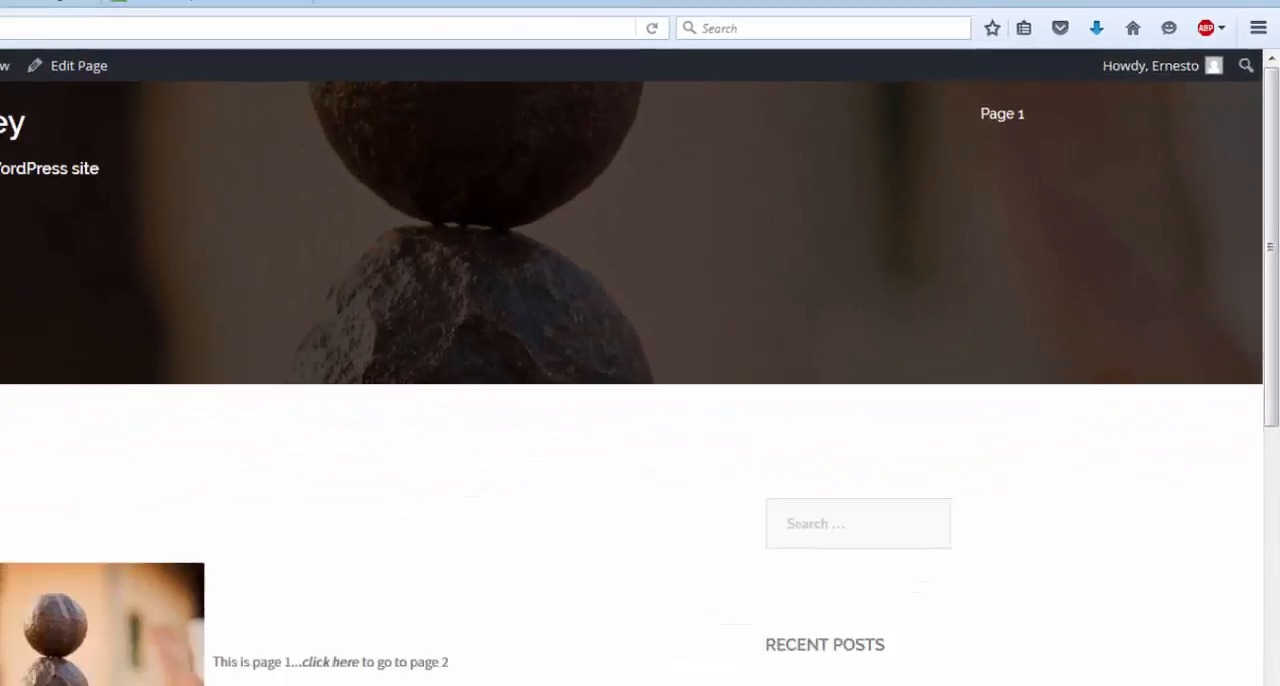
pyautogui.moveTo(70, 80)
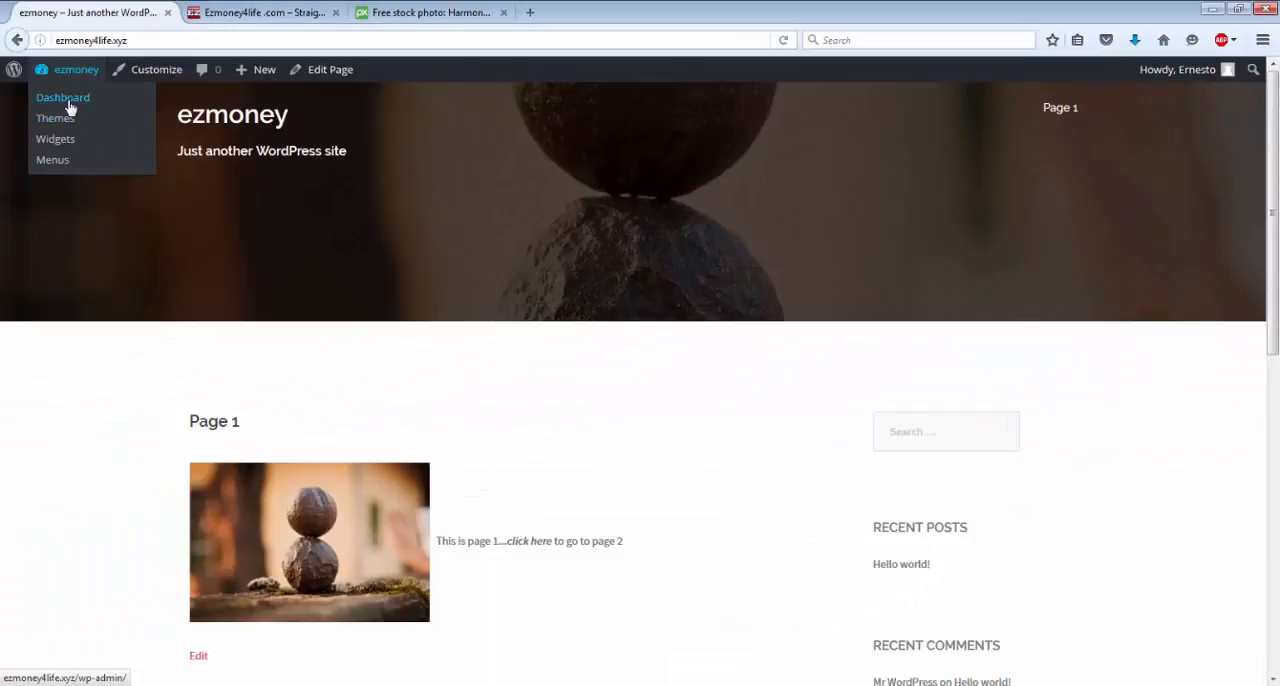
pyautogui.click(68, 101)
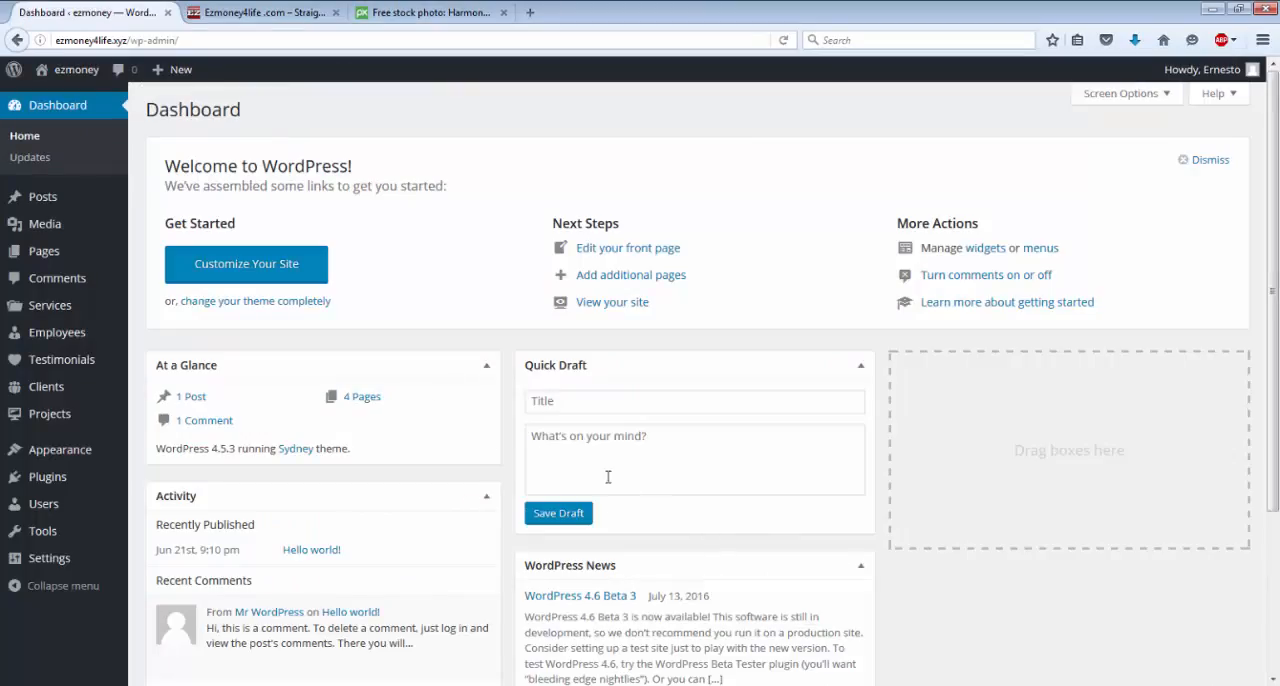
# Open the list of all pages and move Sample Page to the trash.
pyautogui.moveTo(72, 257)
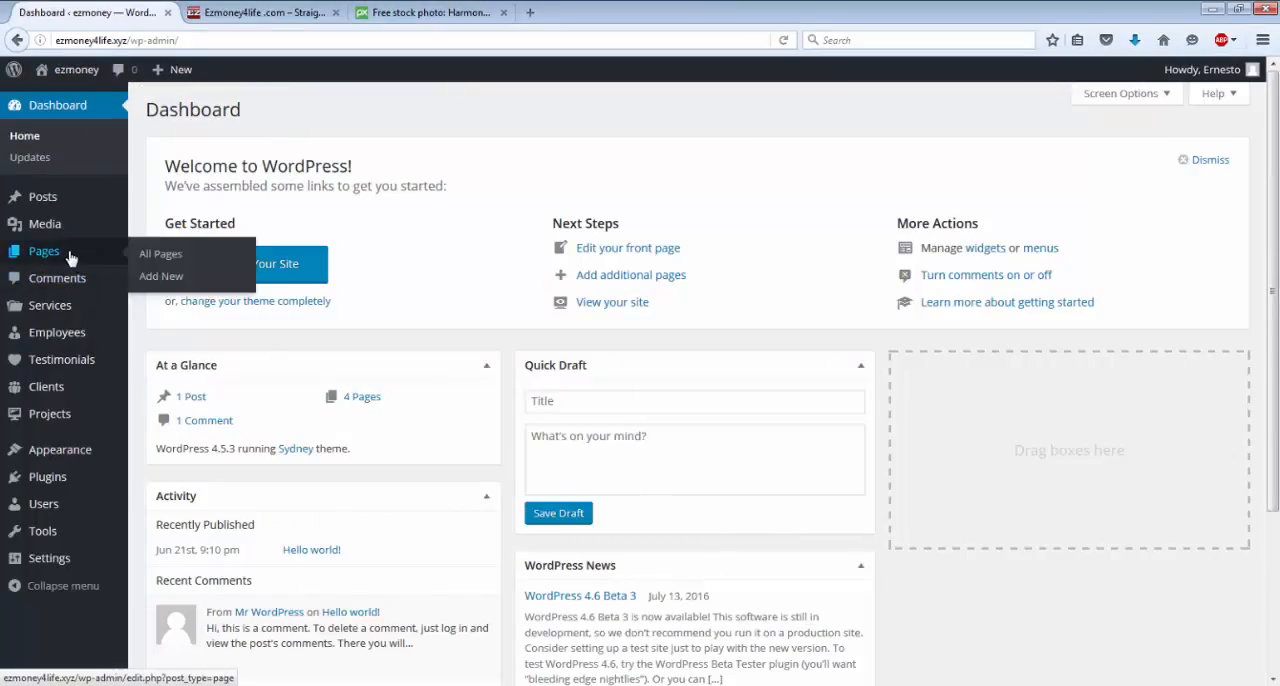
pyautogui.moveTo(53, 210)
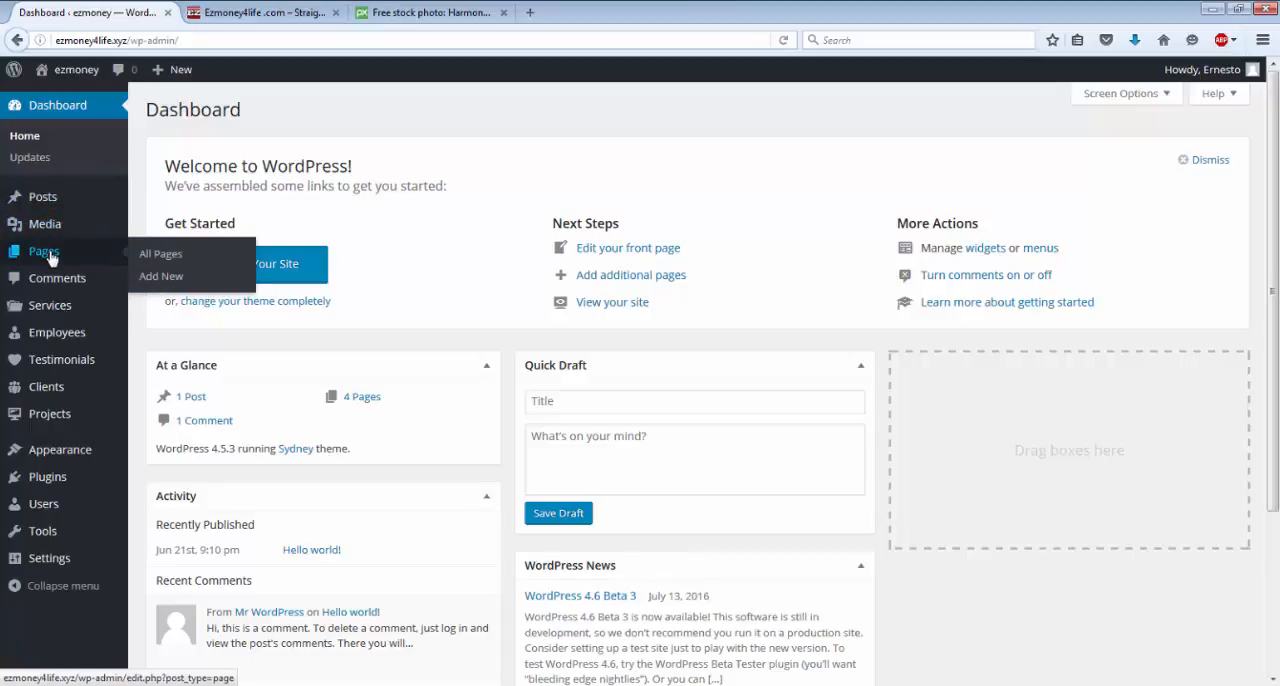
pyautogui.click(50, 255)
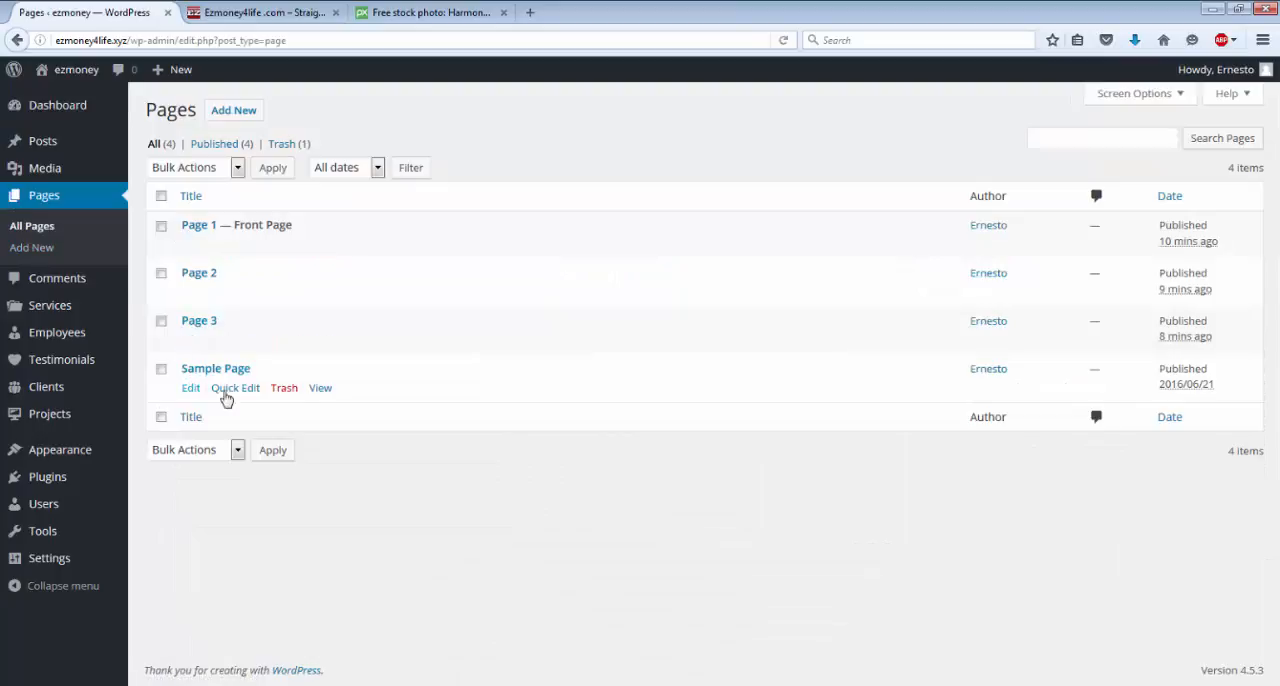
pyautogui.click(285, 390)
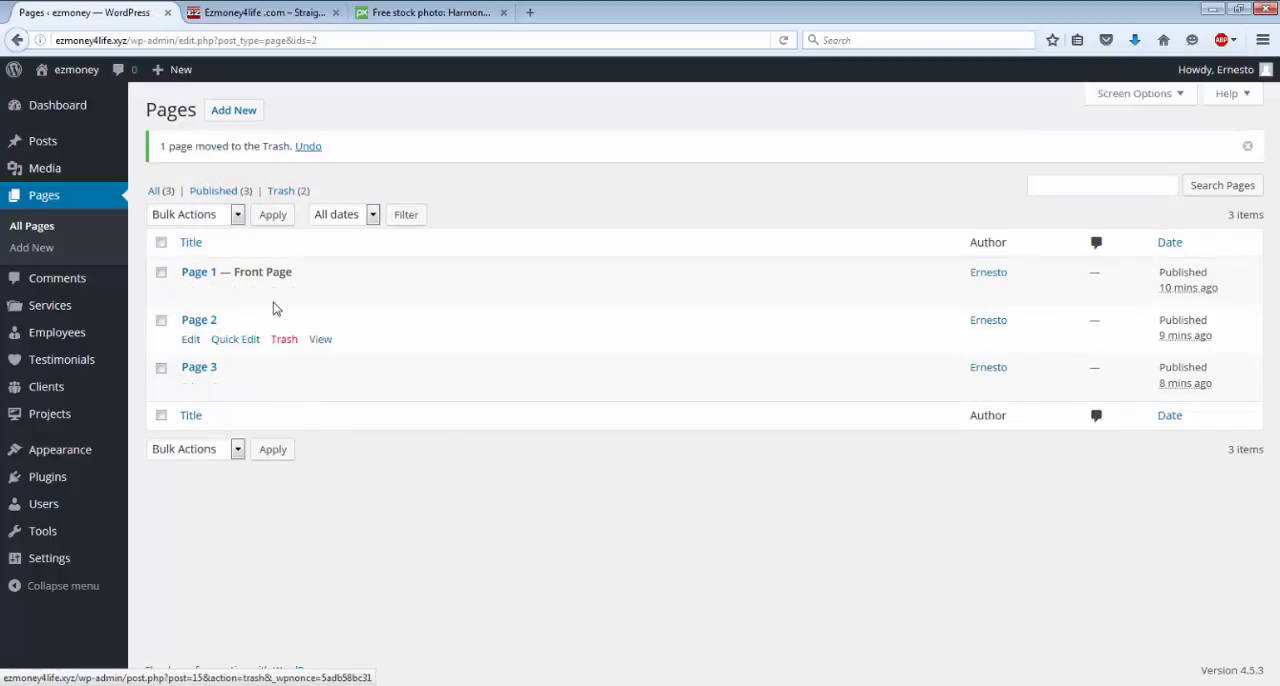
pyautogui.click(188, 341)
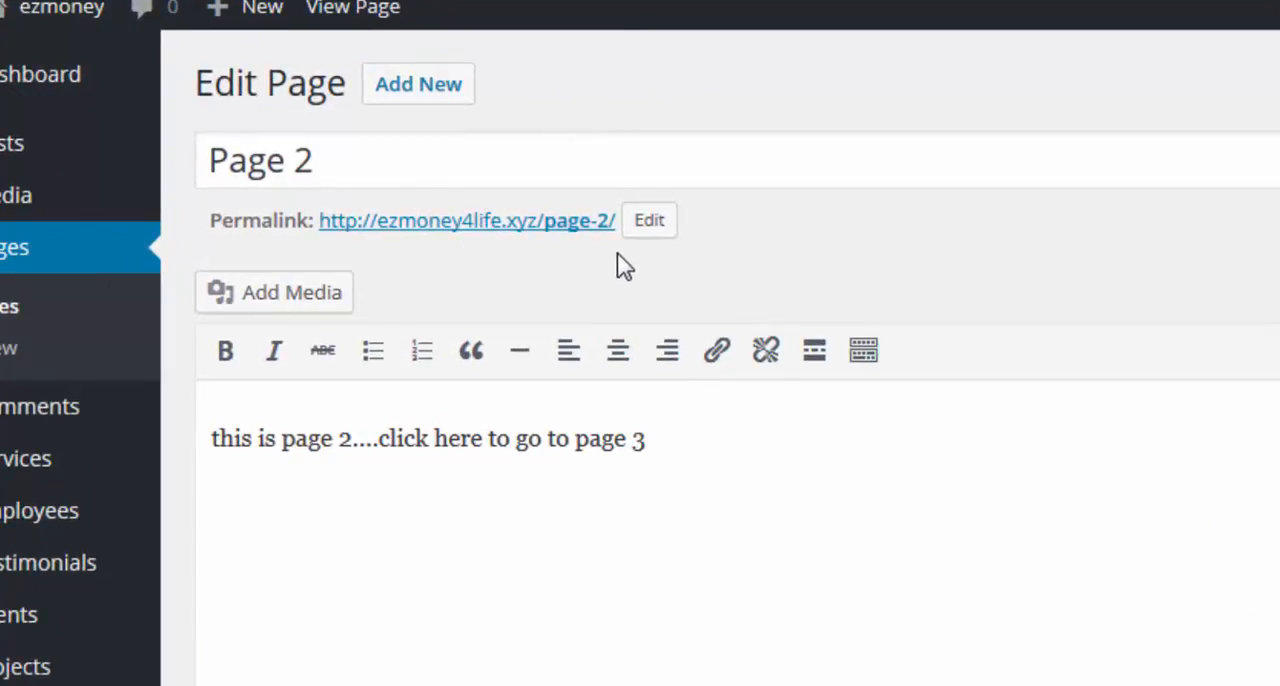
pyautogui.moveTo(614, 222); pyautogui.dragTo(325, 228)
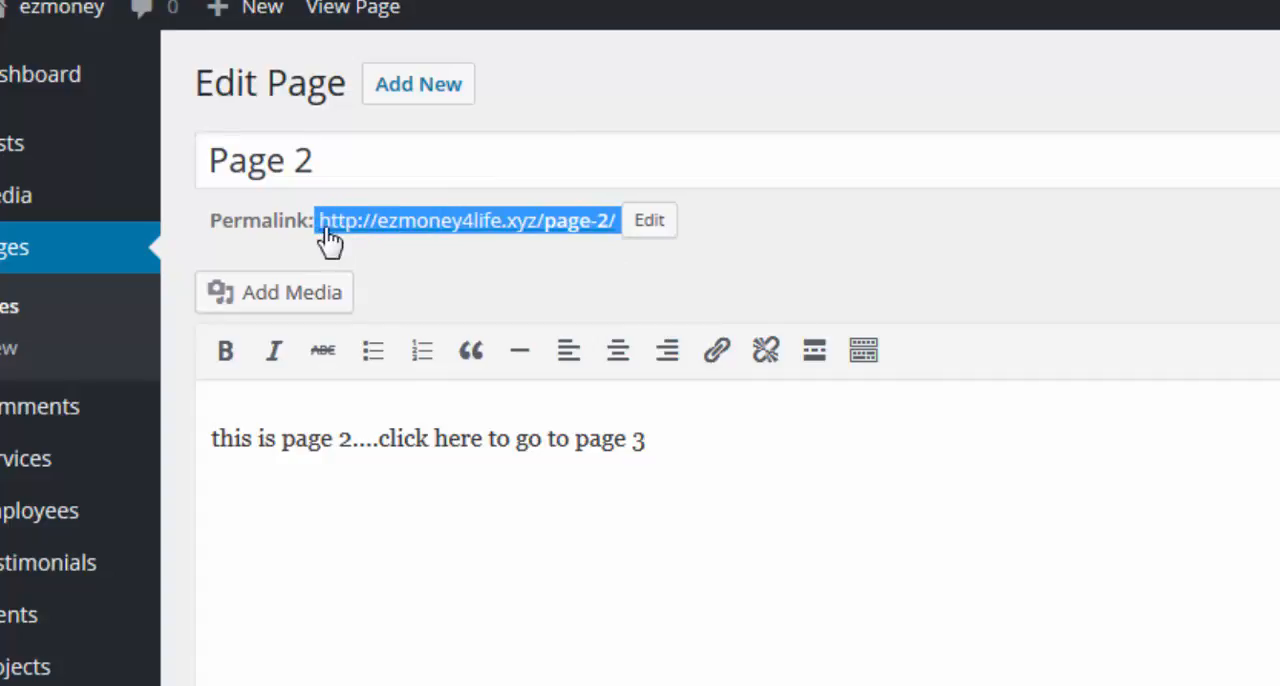
pyautogui.rightClick(410, 238)
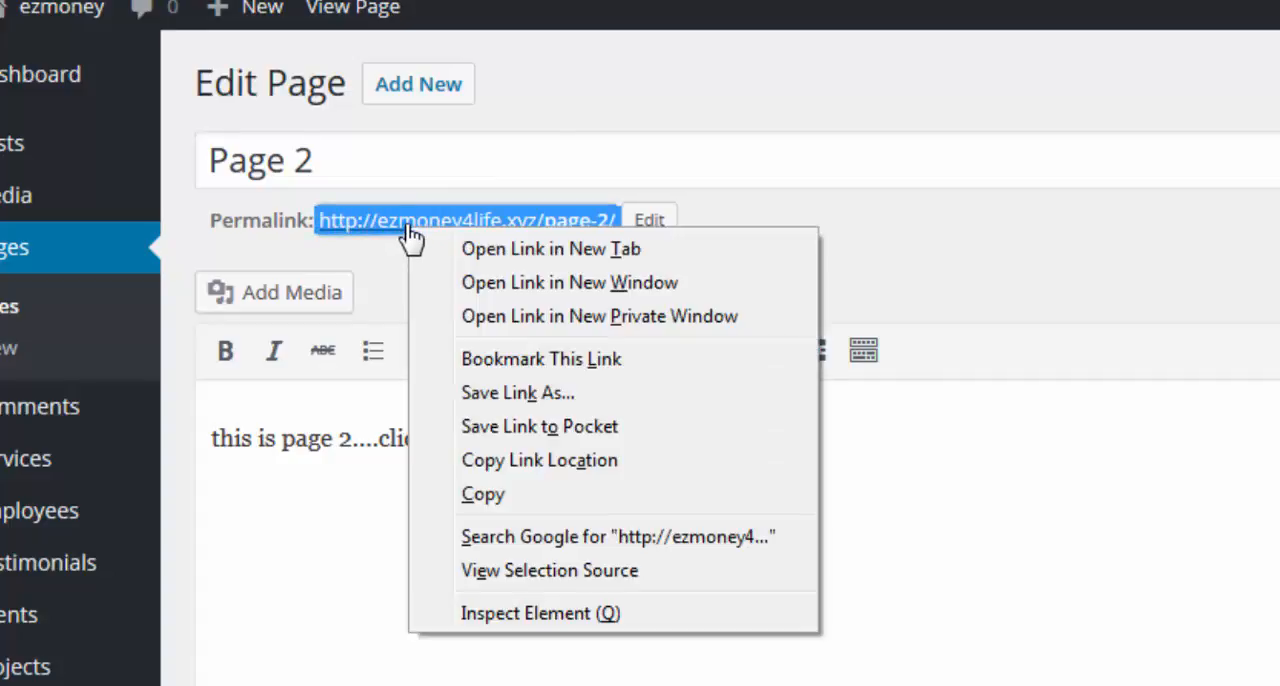
pyautogui.click(487, 500)
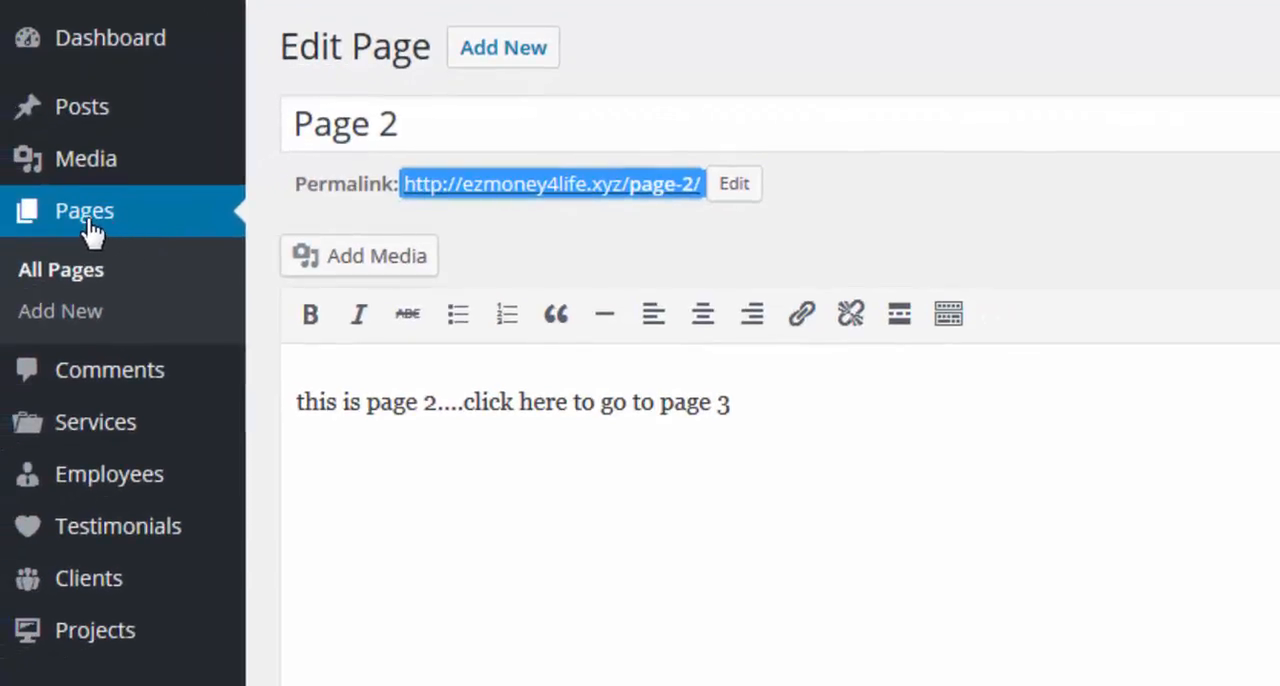
pyautogui.click(88, 230)
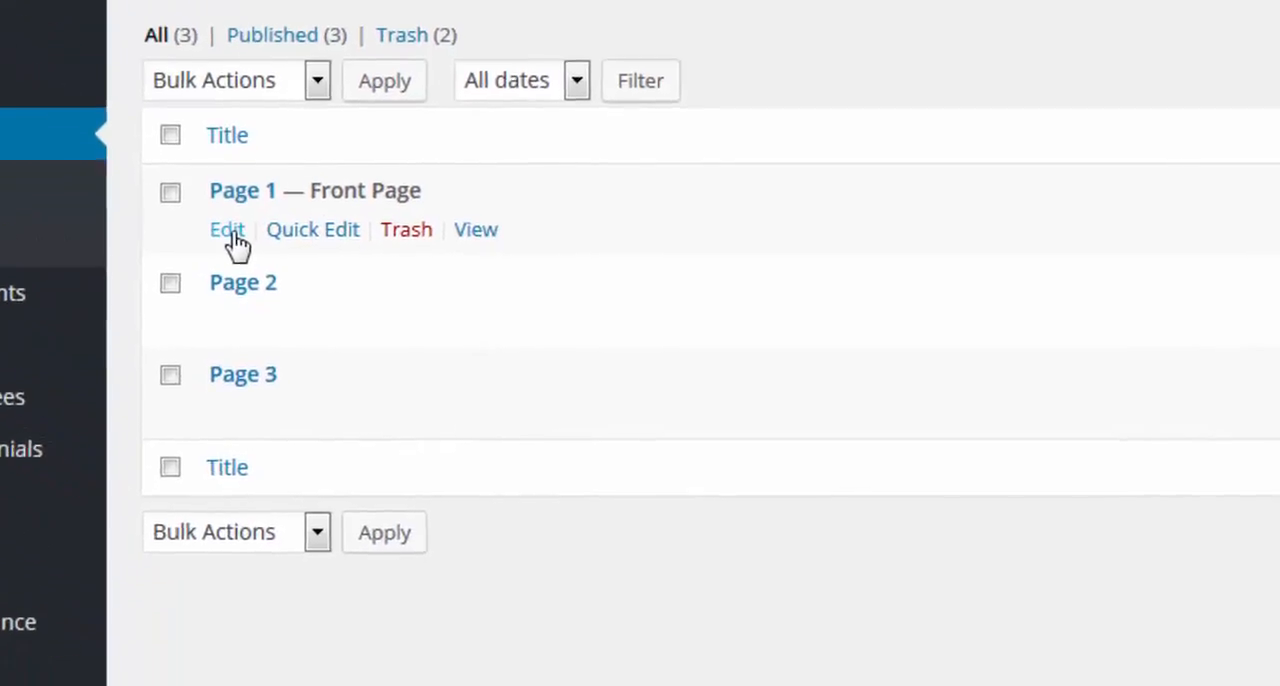
pyautogui.click(373, 313)
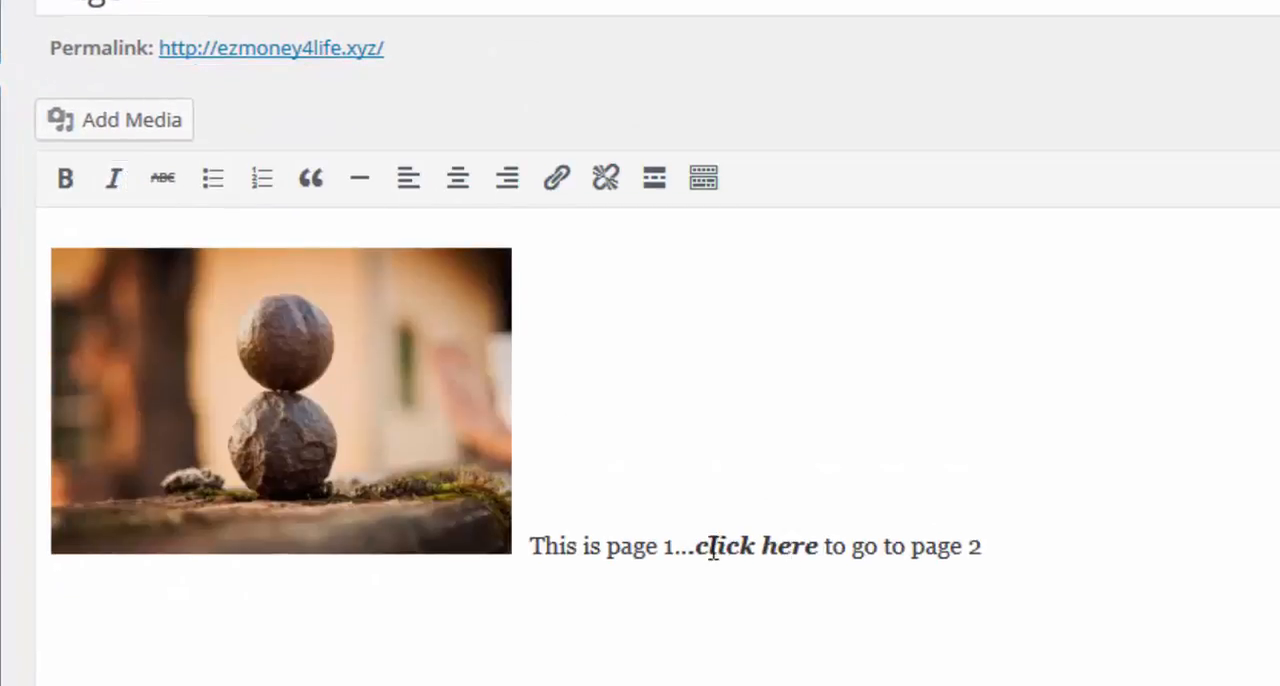
# Start a link on the words "click here" in Page 1's text and paste the copied Page 2 permalink as its URL.
pyautogui.moveTo(697, 546); pyautogui.dragTo(818, 546)
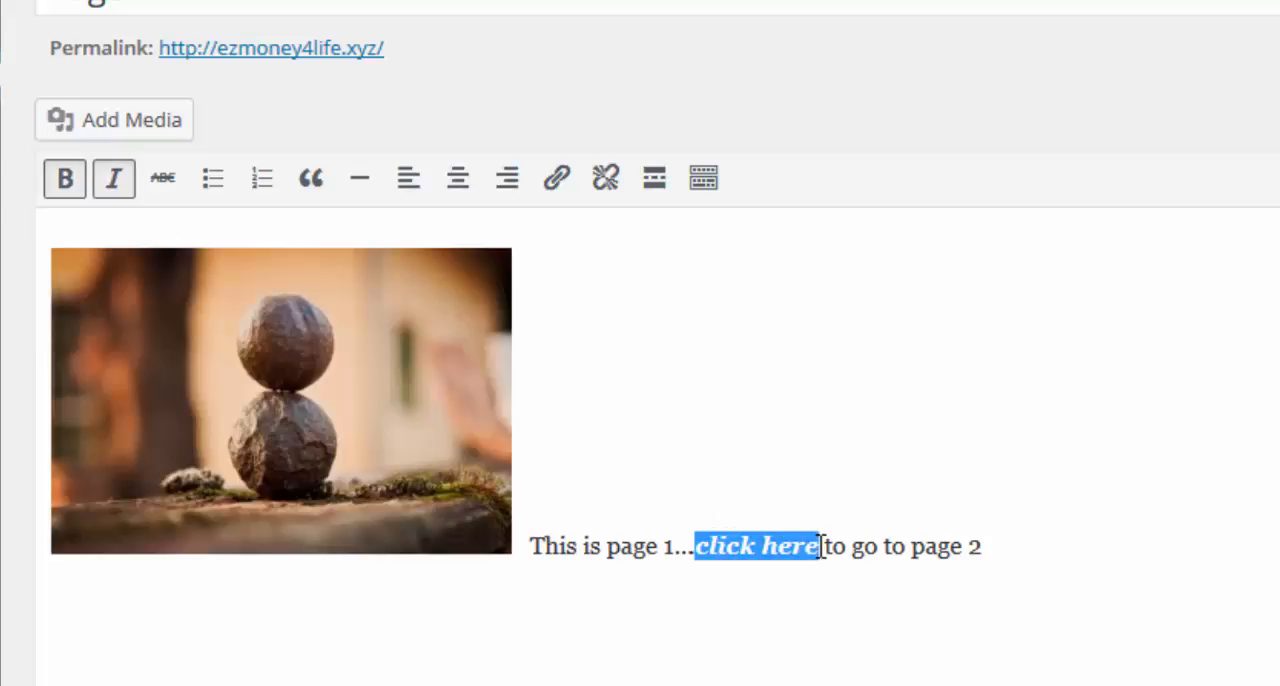
pyautogui.click(557, 186)
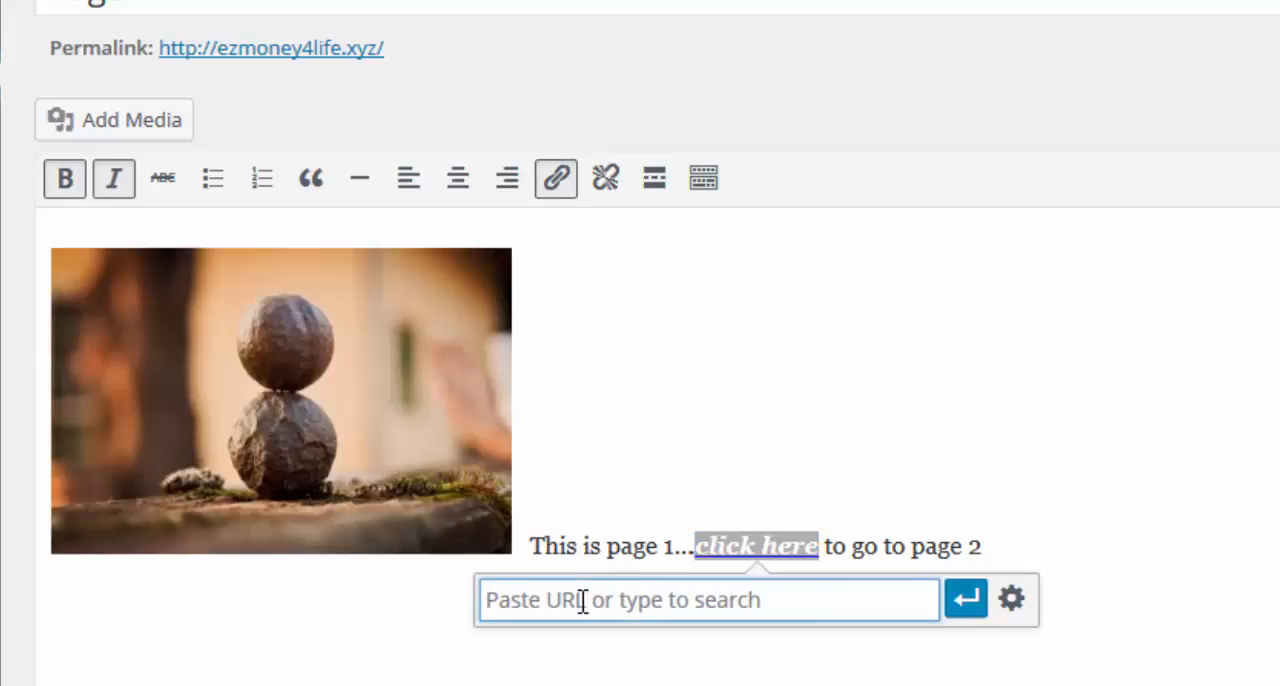
pyautogui.rightClick(583, 600)
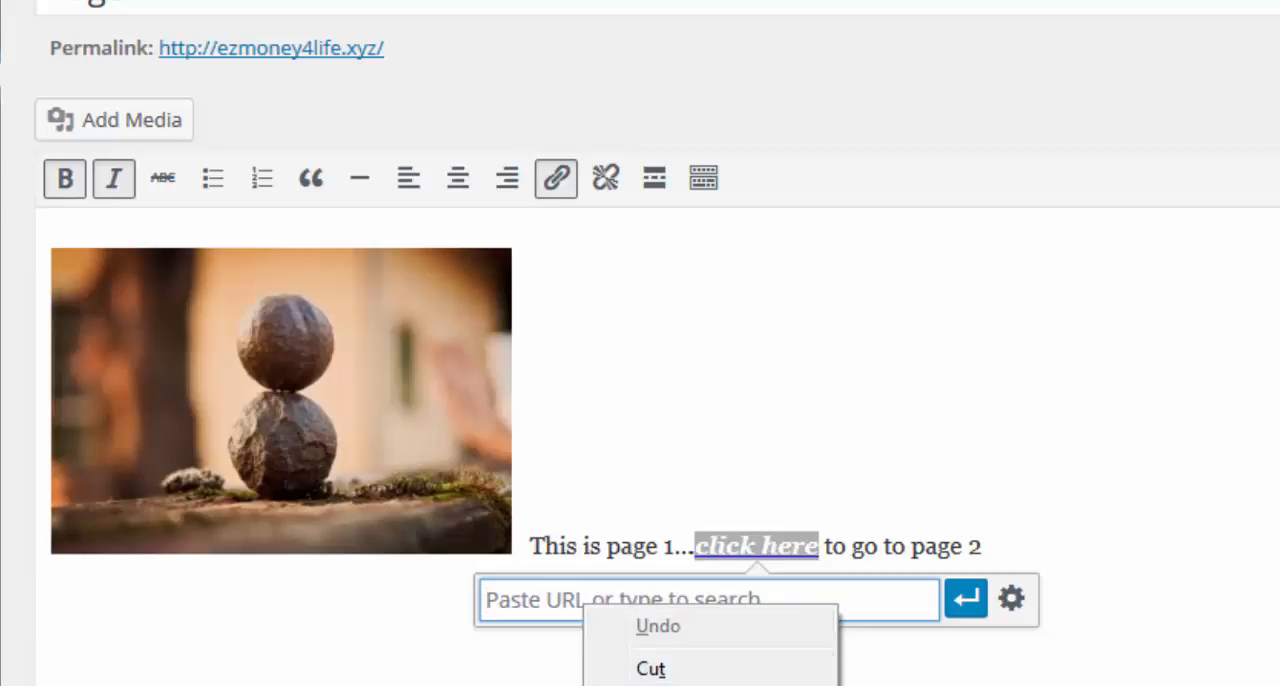
pyautogui.click(657, 685)
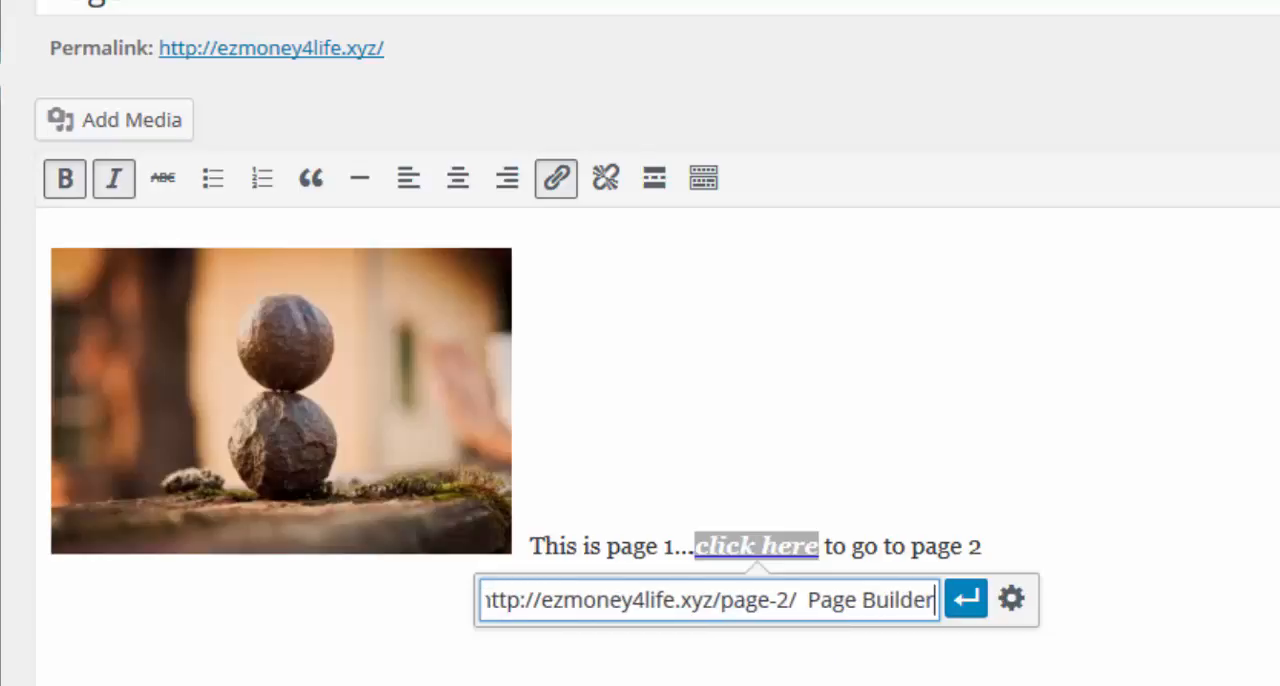
pyautogui.press('BackSpace')
pyautogui.press('BackSpace')
pyautogui.press('BackSpace')
pyautogui.press('BackSpace')
pyautogui.press('BackSpace')
pyautogui.press('BackSpace')
pyautogui.press('BackSpace')
pyautogui.press('BackSpace')
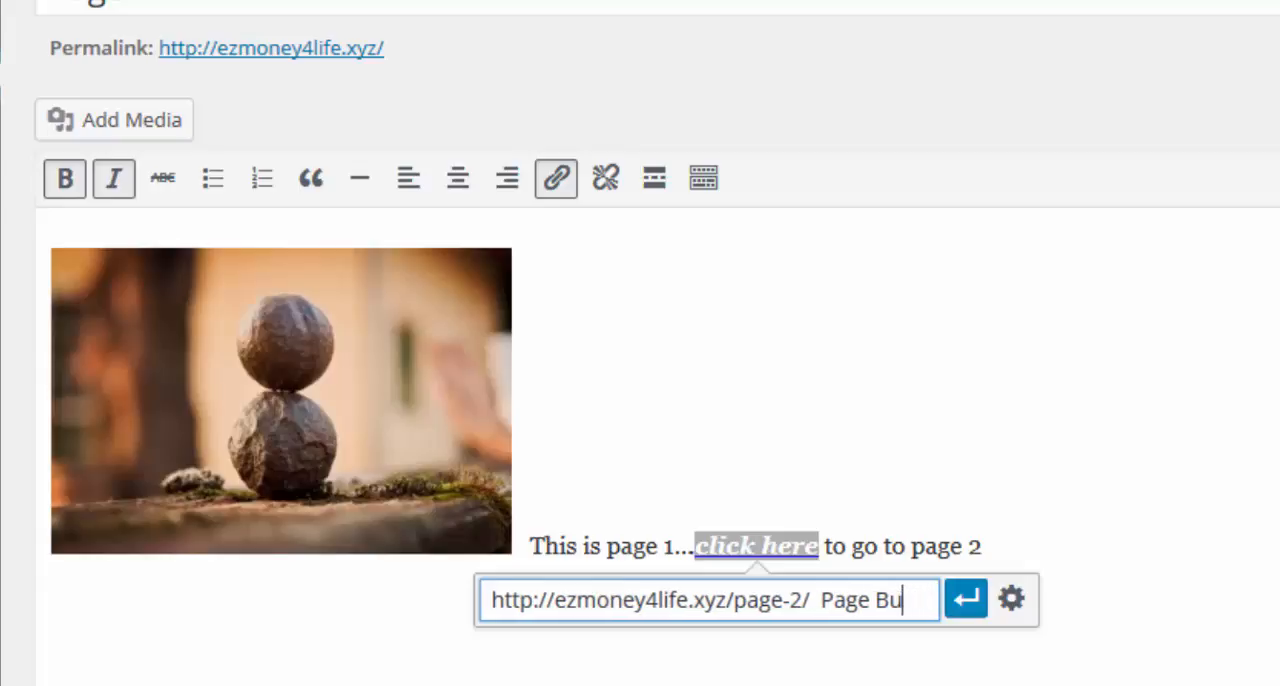
pyautogui.press('BackSpace')
pyautogui.press('BackSpace')
pyautogui.press('BackSpace')
pyautogui.press('BackSpace')
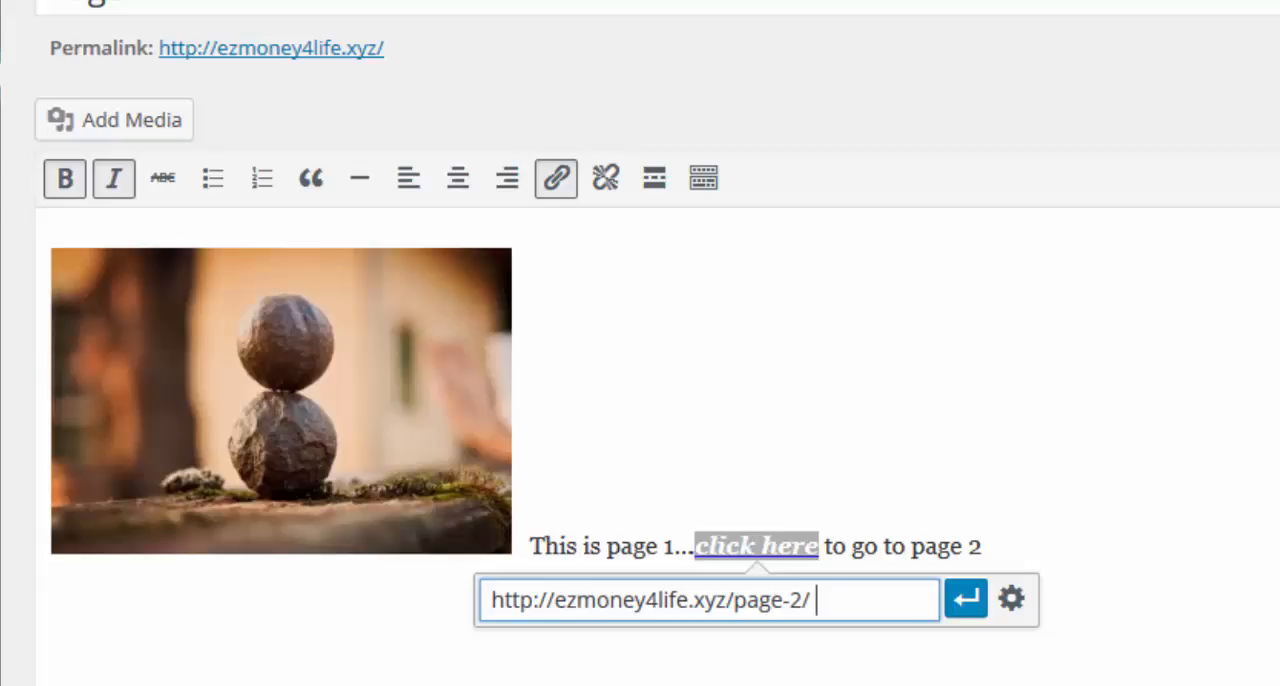
pyautogui.press('Left')
pyautogui.press('Left')
pyautogui.press('Left')
pyautogui.press('Left')
pyautogui.press('Left')
pyautogui.press('Left')
pyautogui.press('Left')
pyautogui.press('Left')
pyautogui.press('Left')
pyautogui.press('Left')
pyautogui.press('Left')
pyautogui.press('Left')
pyautogui.press('Left')
pyautogui.press('Left')
pyautogui.press('Left')
pyautogui.press('Left')
pyautogui.press('Left')
pyautogui.press('Left')
pyautogui.press('Left')
pyautogui.press('Left')
pyautogui.press('Delete')
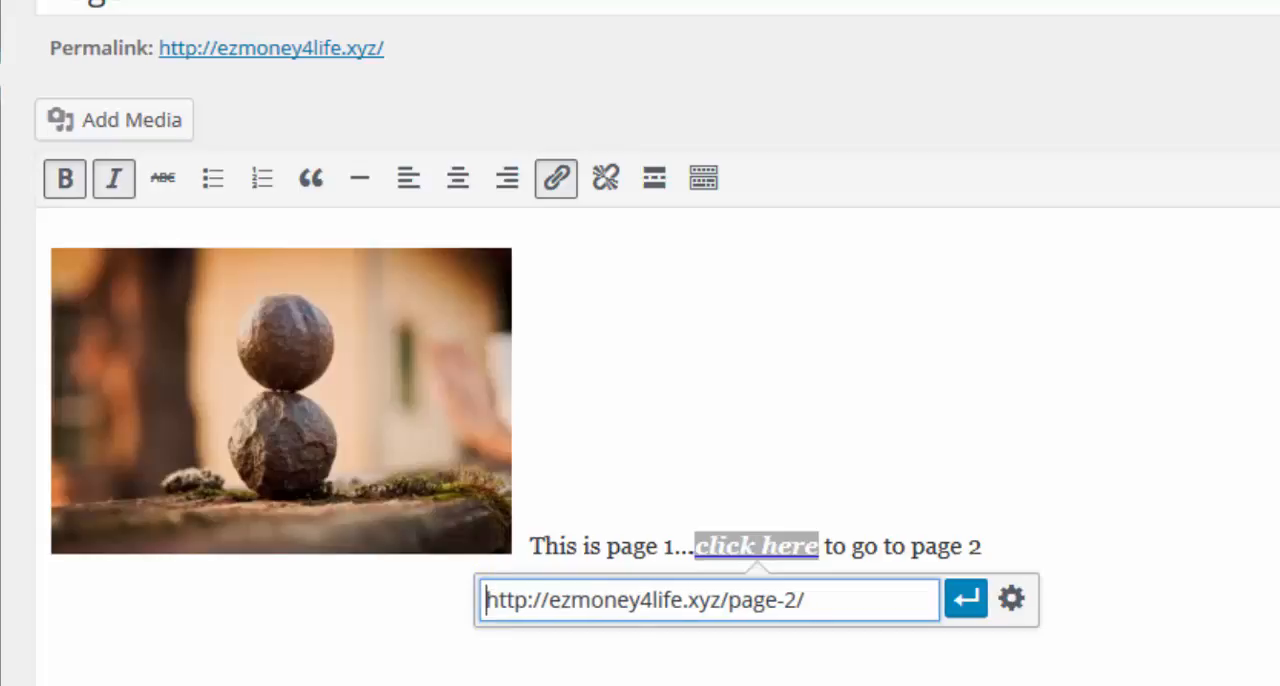
pyautogui.click(964, 604)
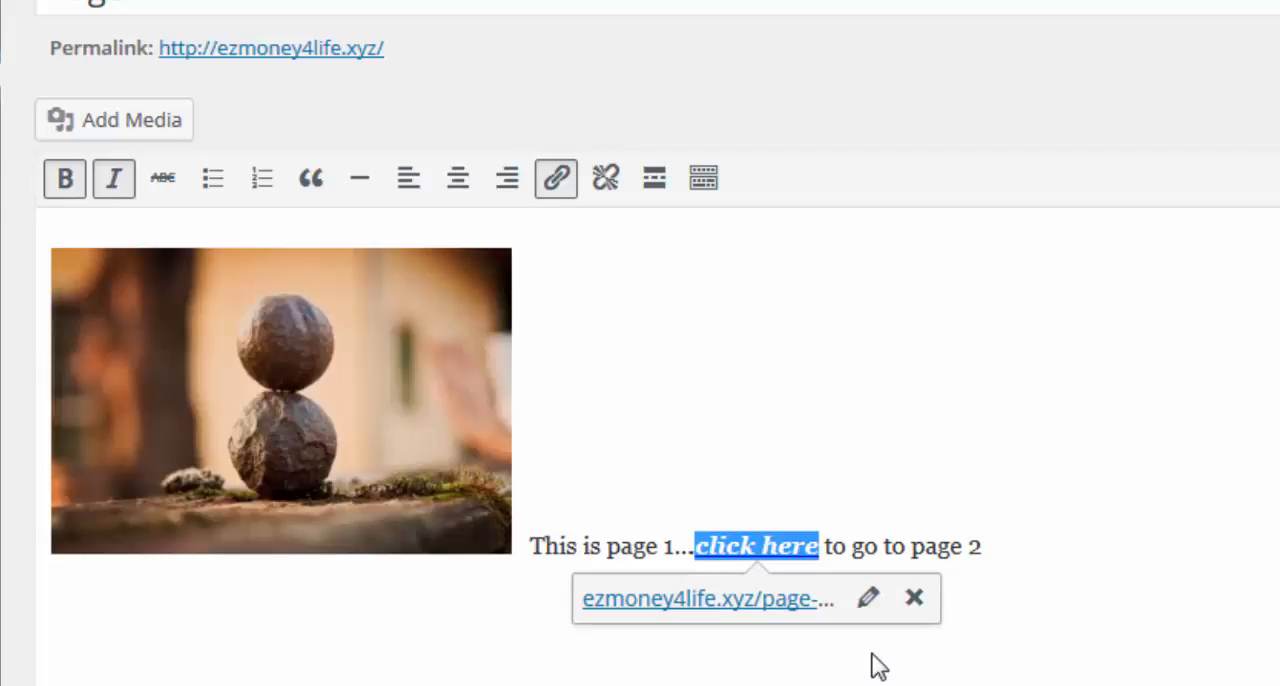
# Review the link options of Page 1's "click here" link and close them.
pyautogui.click(870, 600)
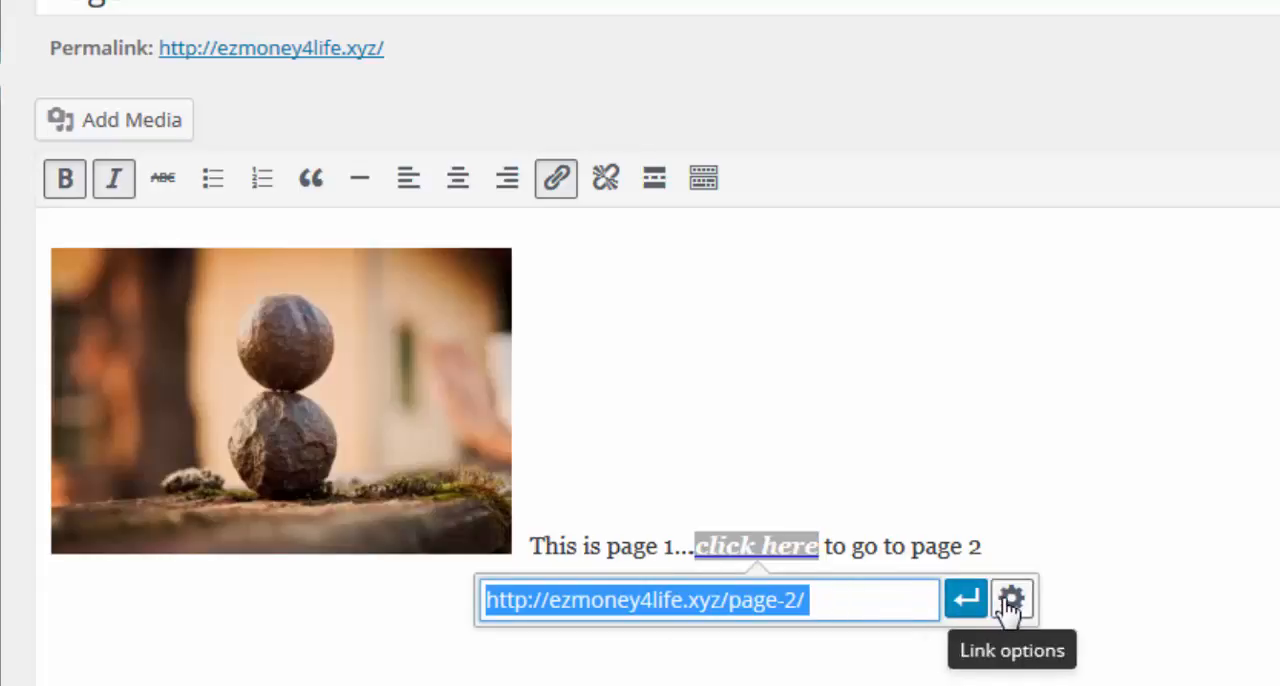
pyautogui.click(796, 583)
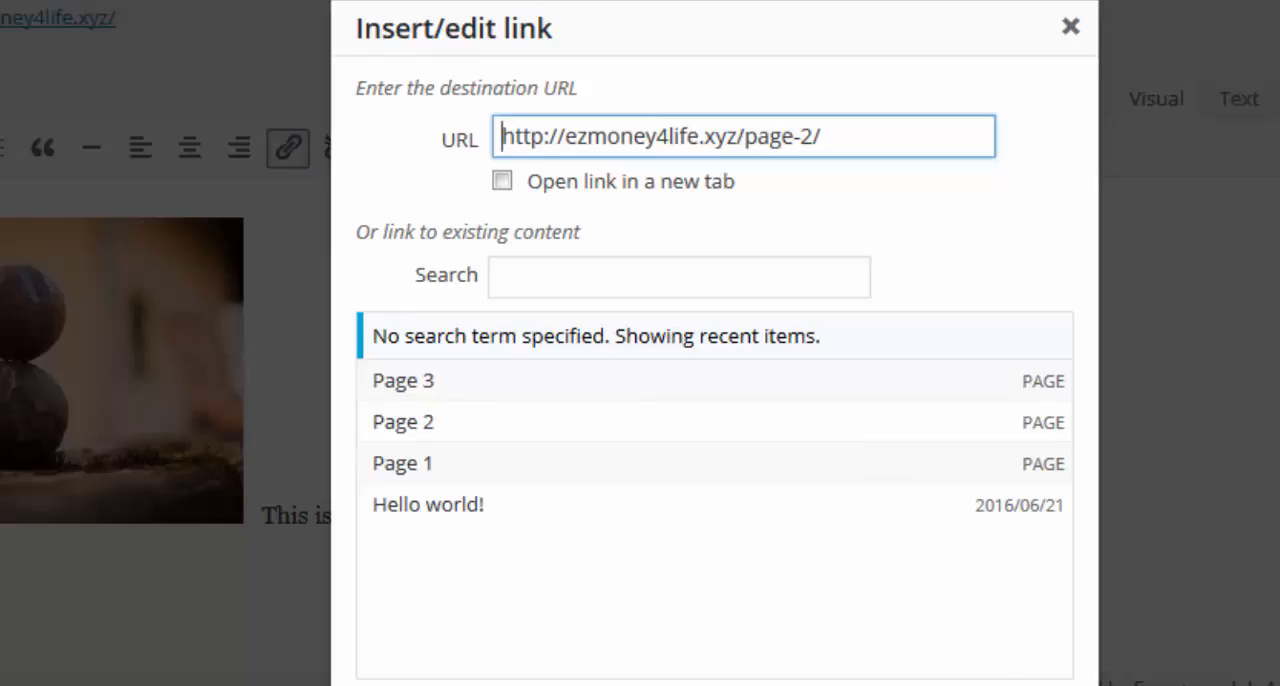
pyautogui.press('Return')
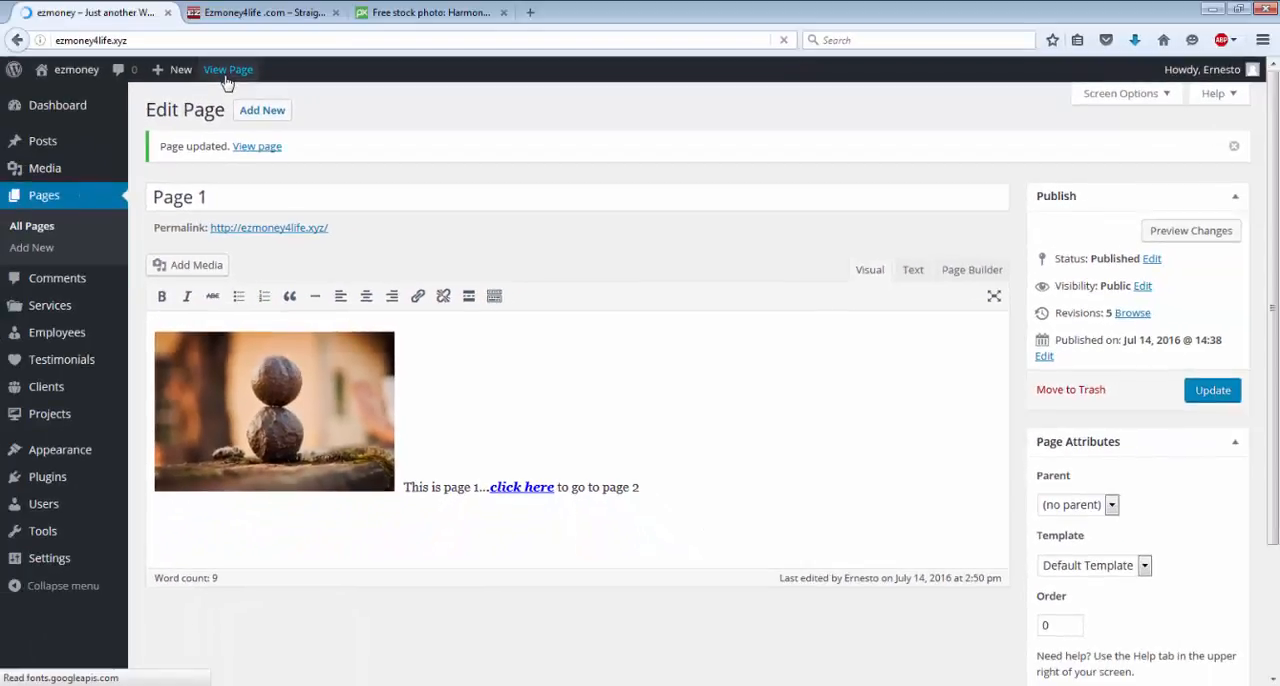
# View Page 1 on the live site, test its "click here" link to Page 2, and go back.
pyautogui.click(224, 70)
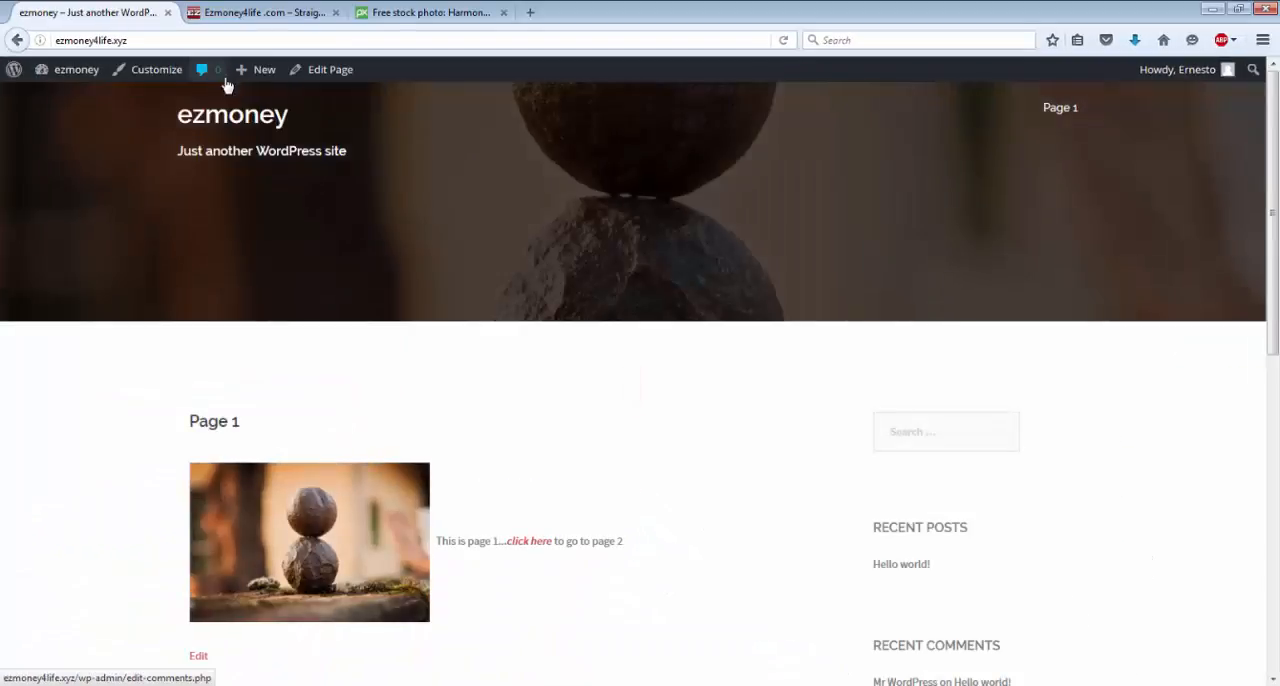
pyautogui.click(525, 547)
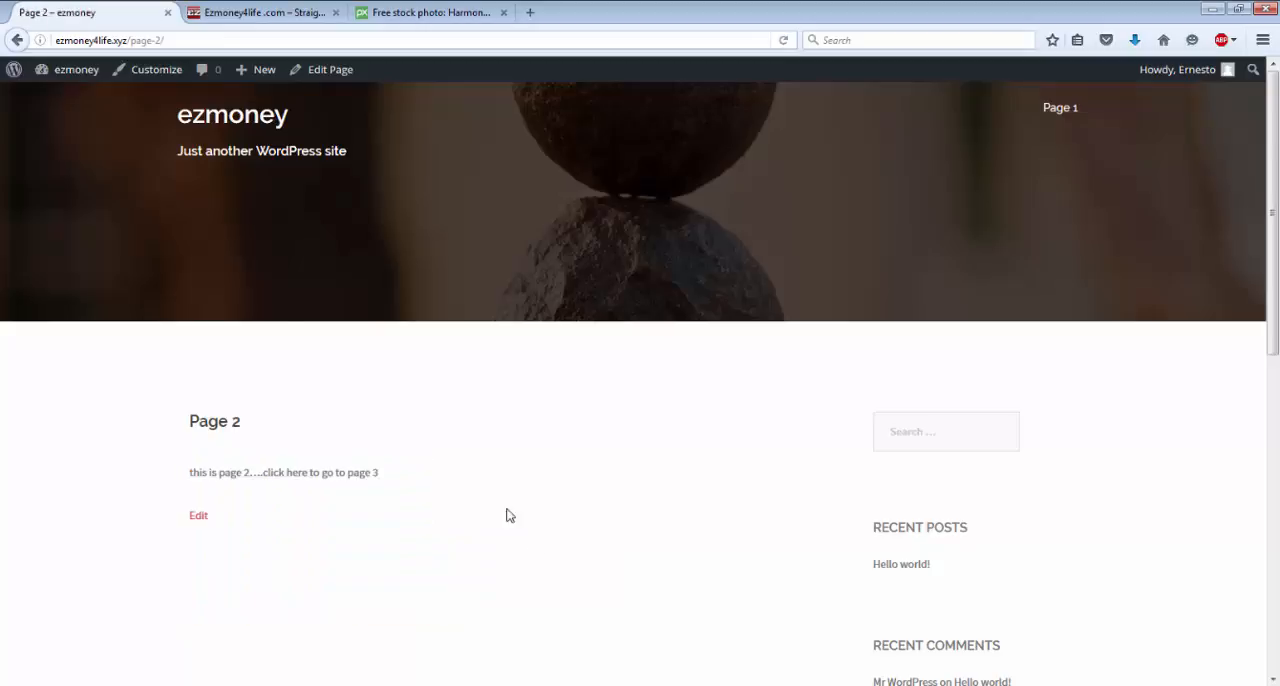
pyautogui.click(17, 41)
pyautogui.moveTo(72, 72)
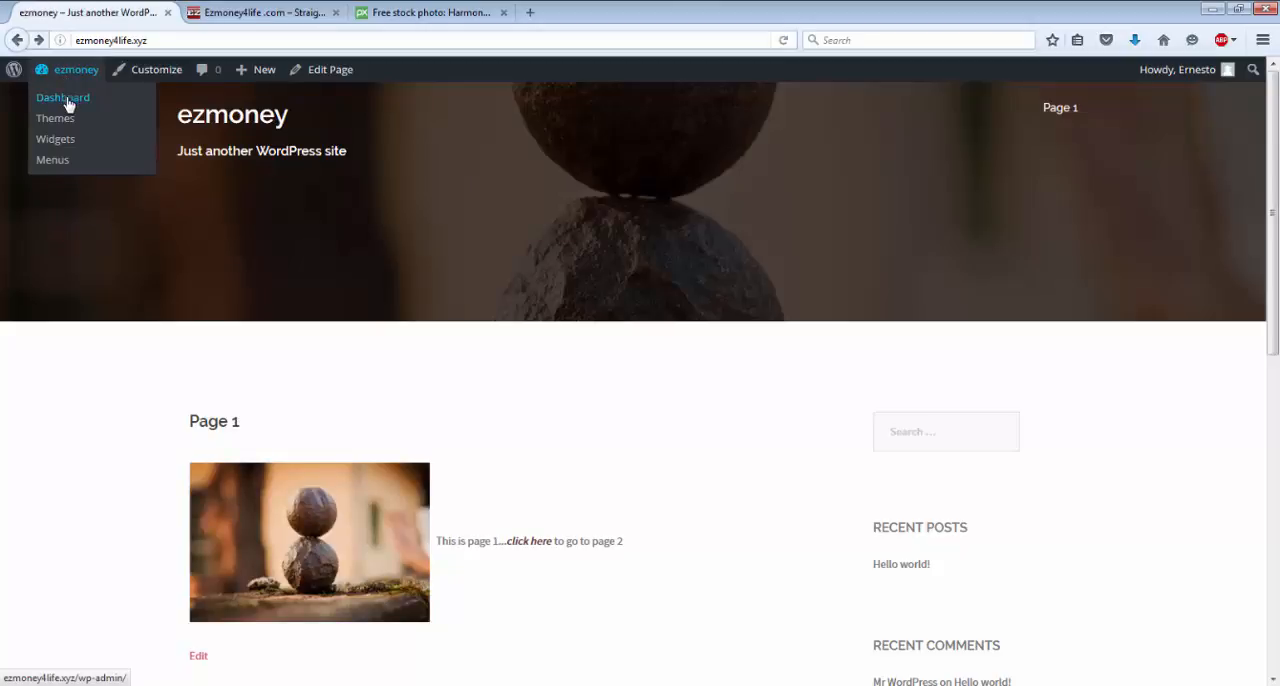
pyautogui.click(64, 100)
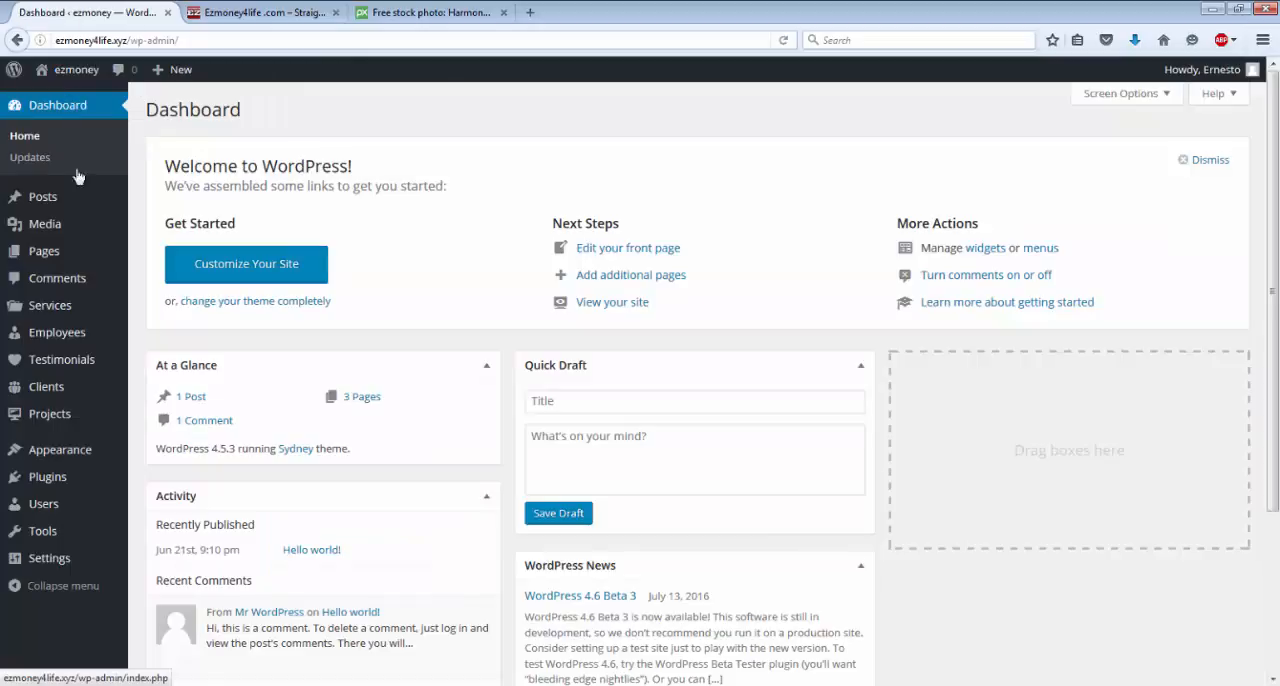
pyautogui.moveTo(40, 263)
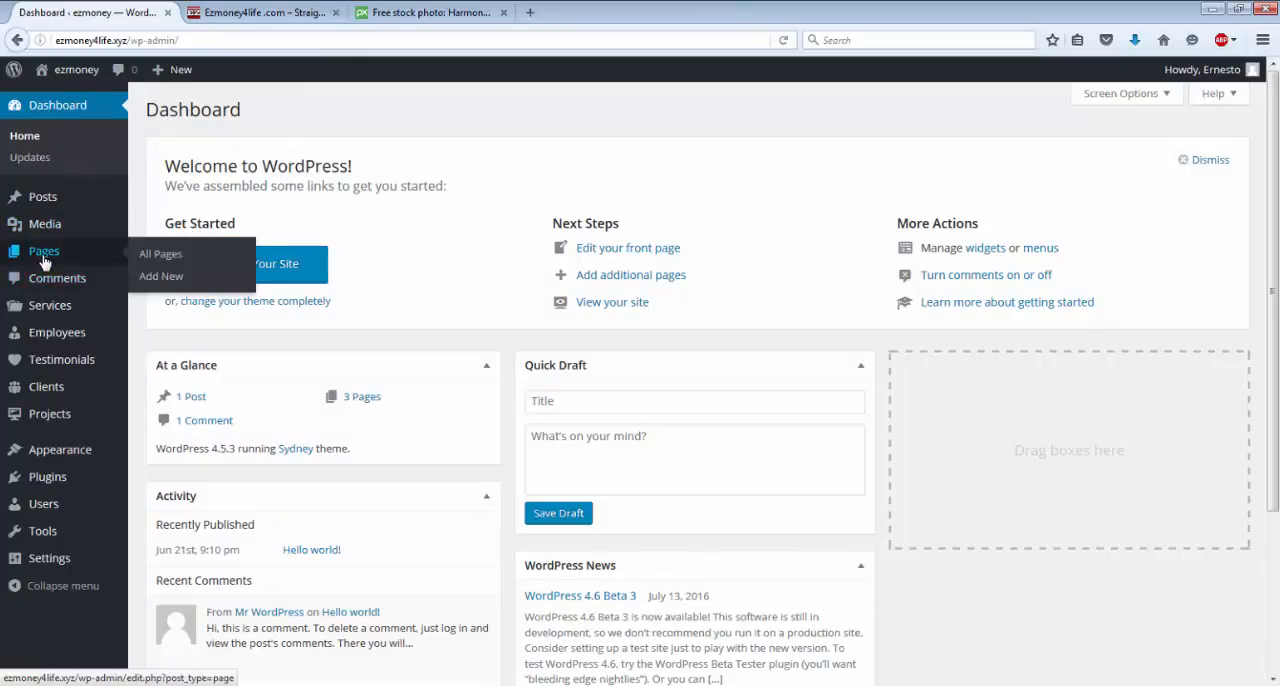
pyautogui.click(43, 262)
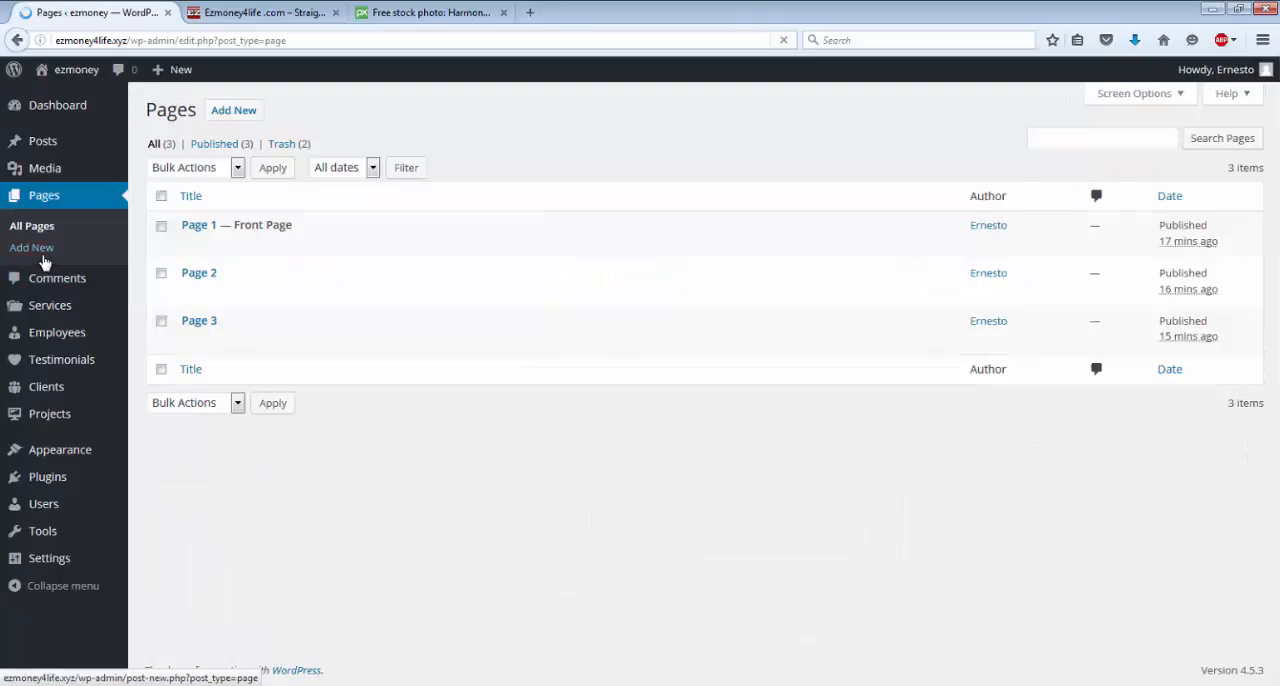
pyautogui.moveTo(171, 334)
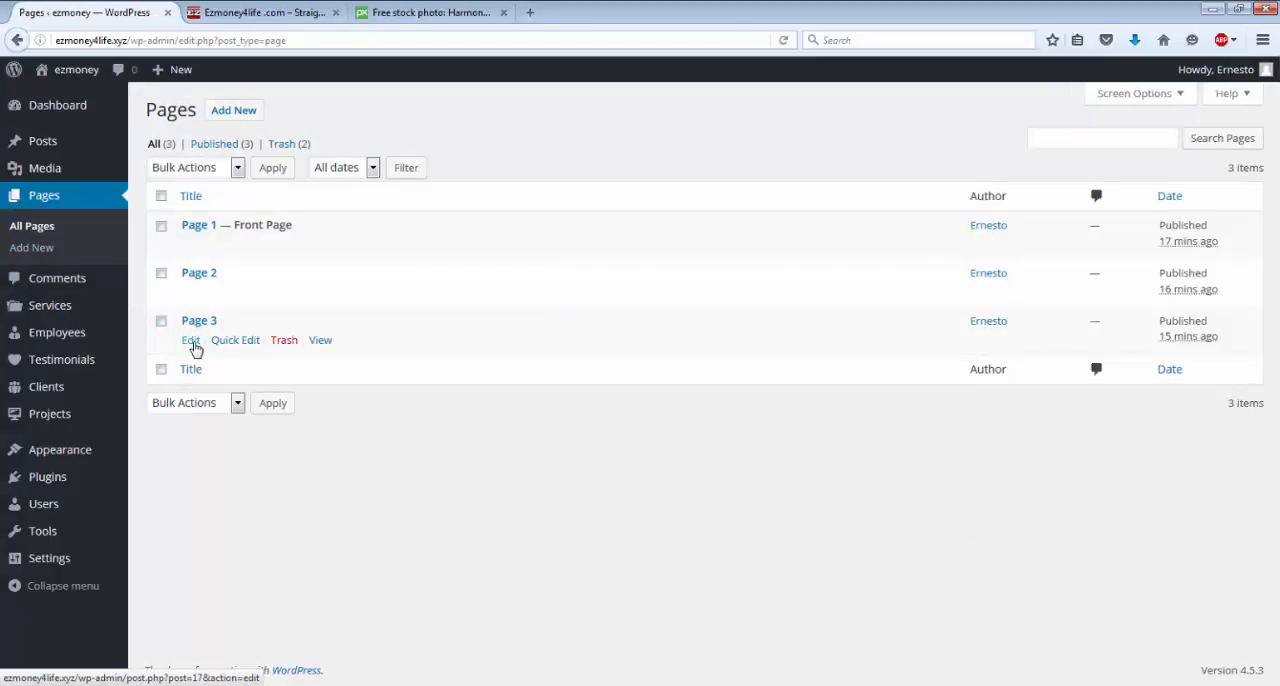
pyautogui.click(191, 341)
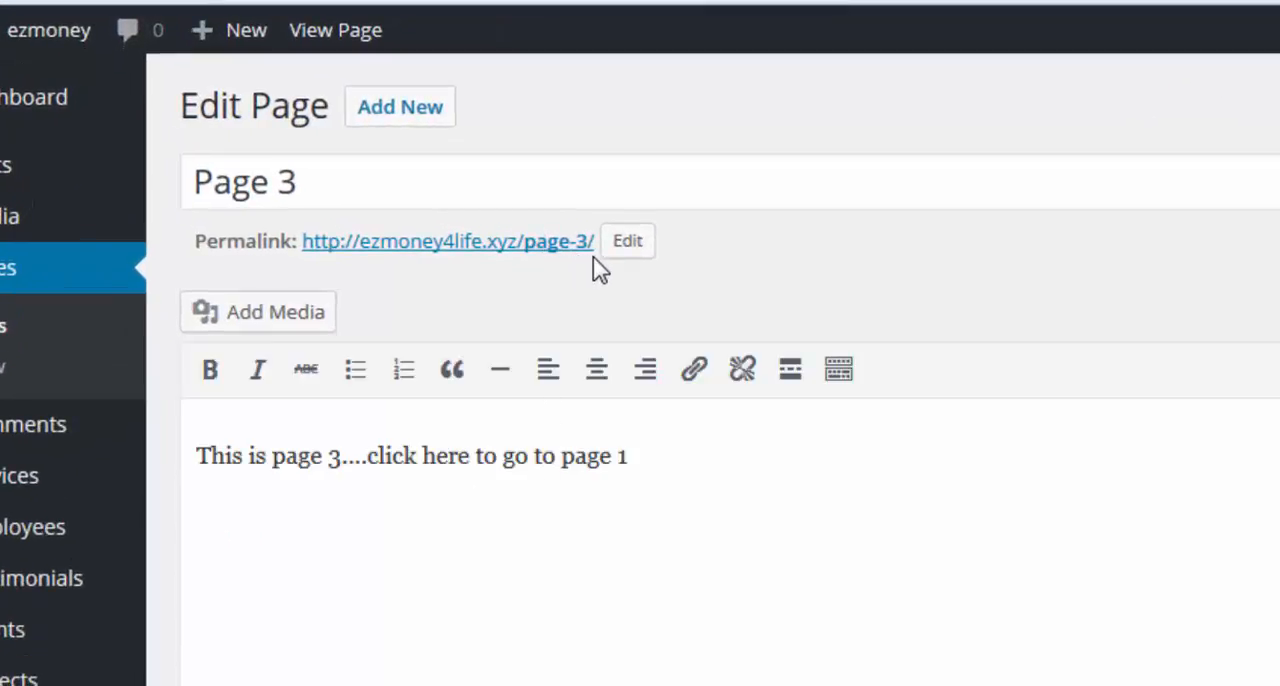
pyautogui.moveTo(594, 242); pyautogui.dragTo(306, 251)
pyautogui.hotkey('ctrl', 'c')
pyautogui.rightClick(306, 251)
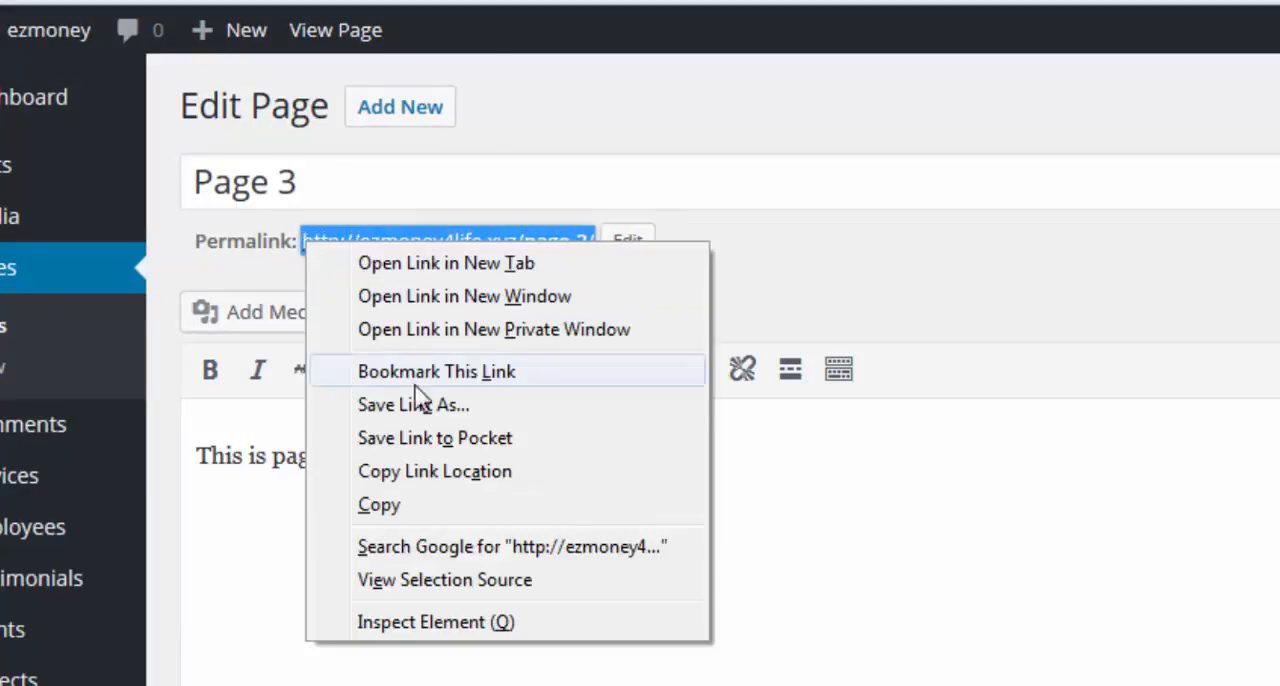
pyautogui.click(400, 510)
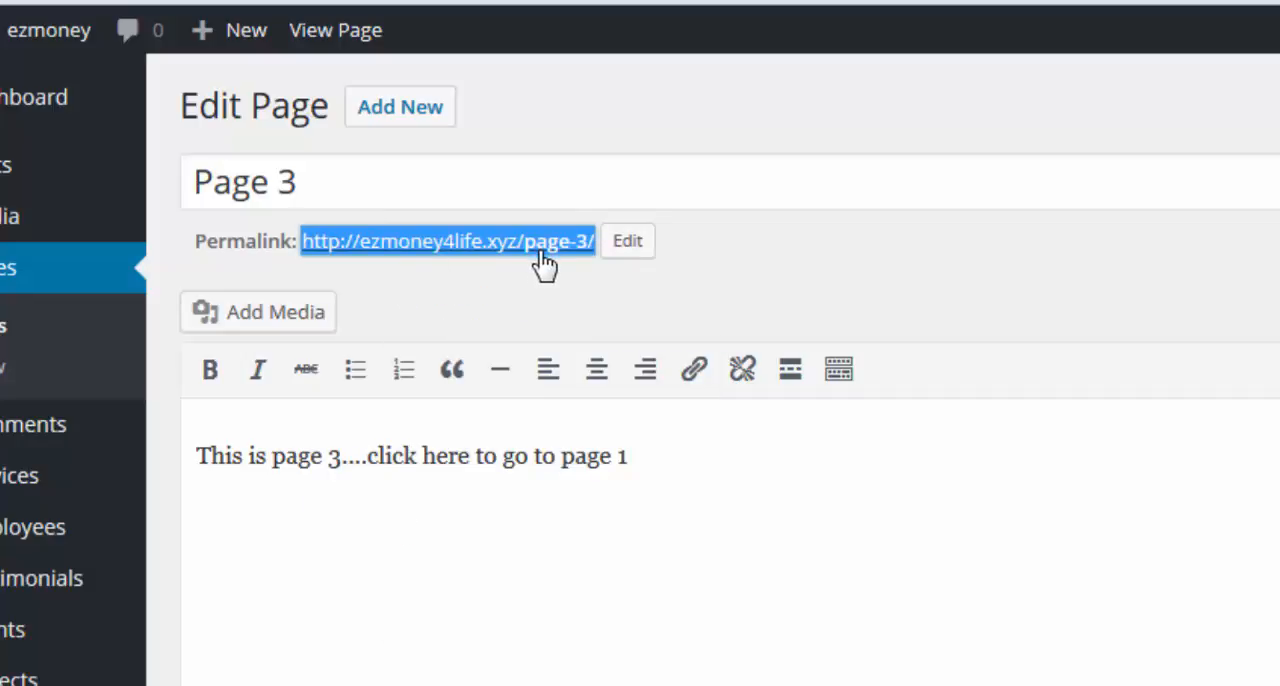
# Open Page 2 for editing and format ".click here" in its text as bold and italic.
pyautogui.click(40, 271)
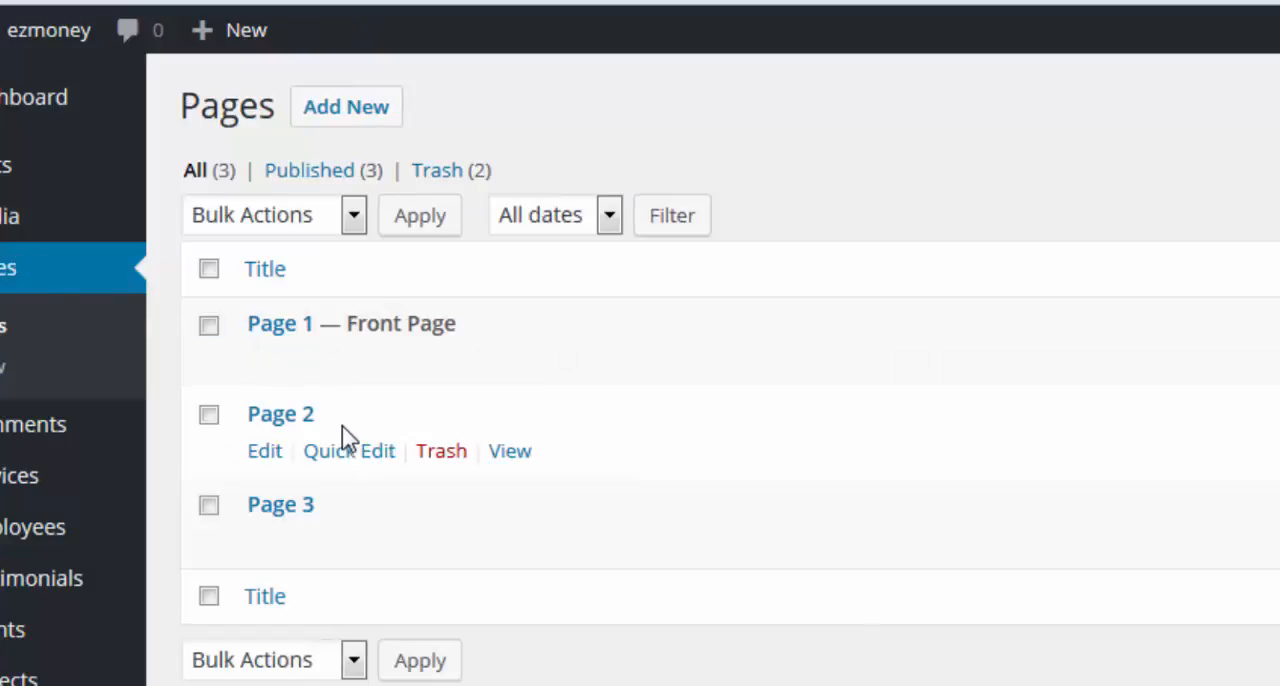
pyautogui.click(265, 451)
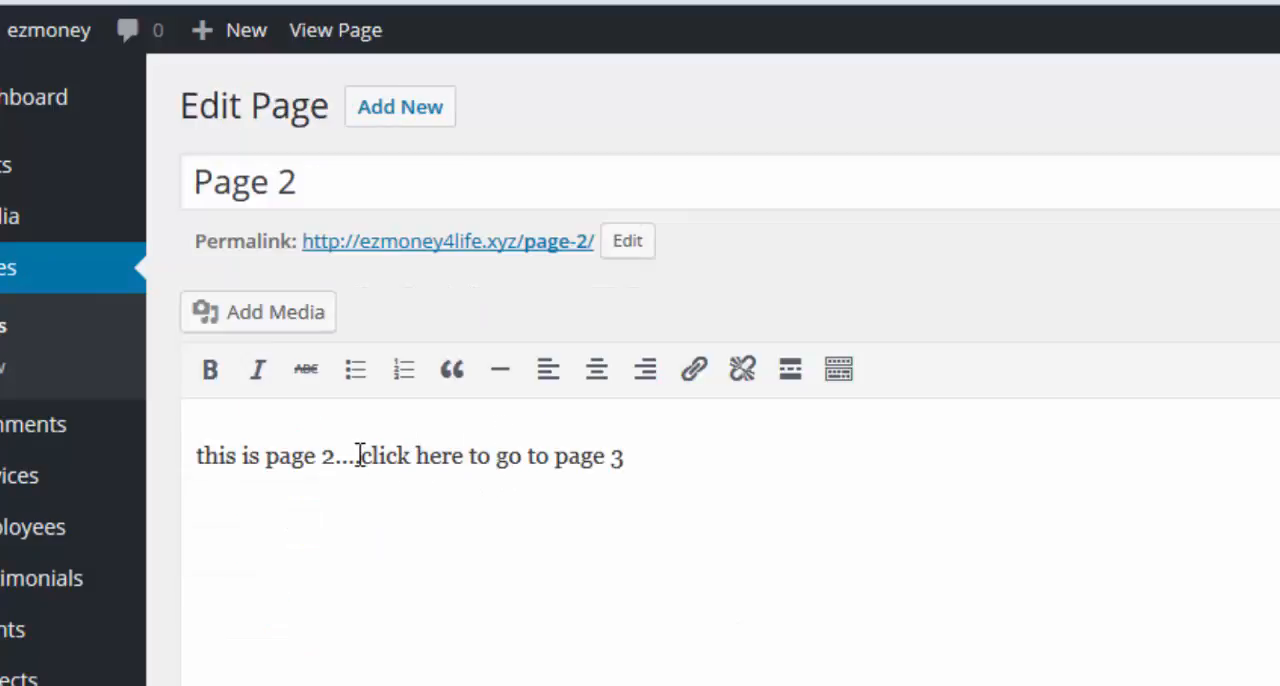
pyautogui.moveTo(359, 455); pyautogui.dragTo(463, 467)
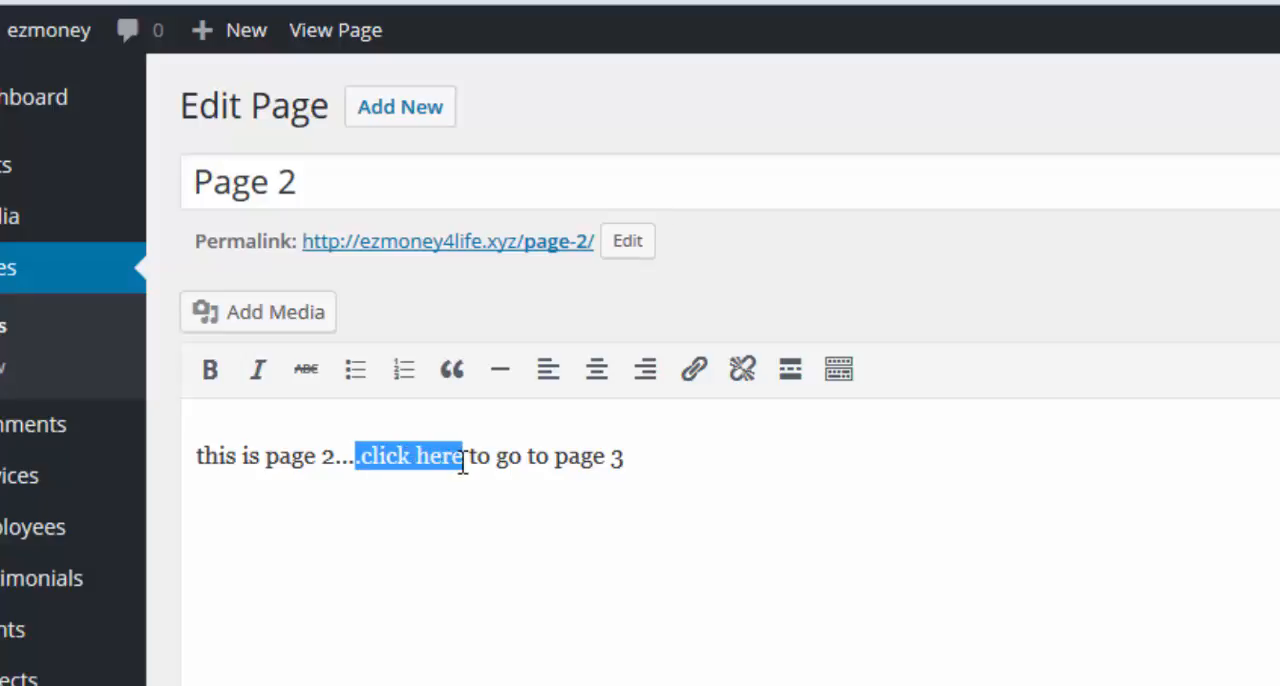
pyautogui.click(206, 376)
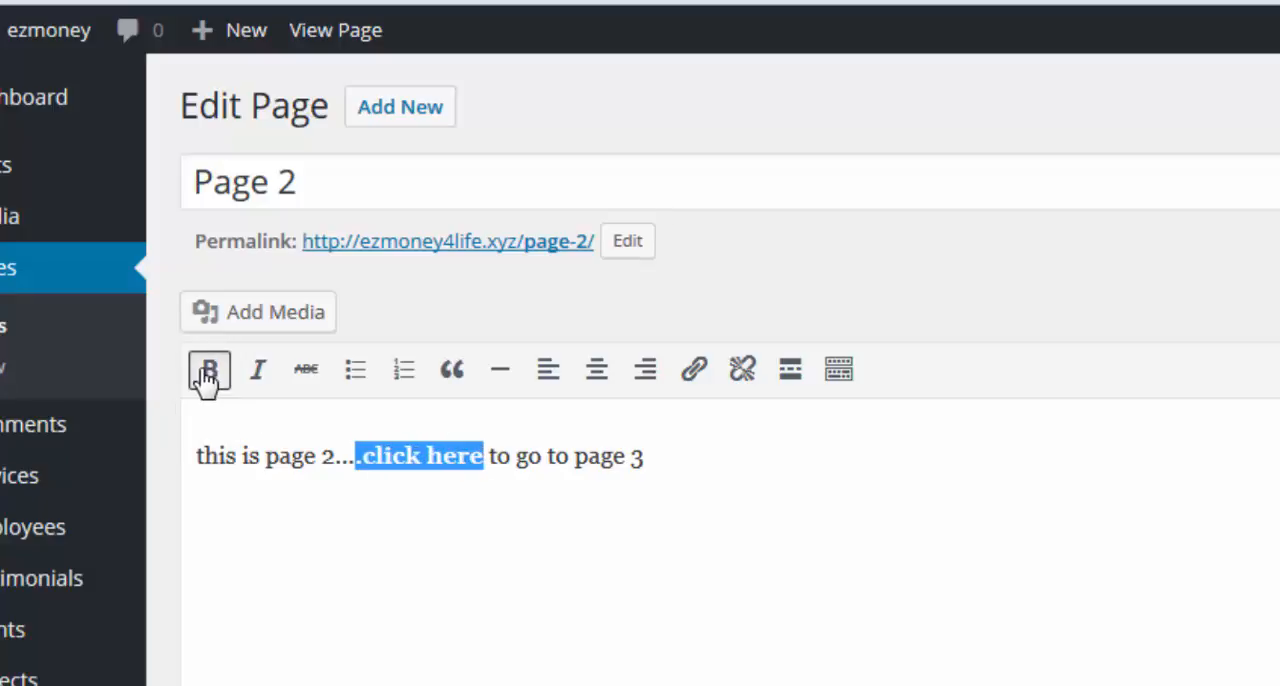
pyautogui.click(260, 378)
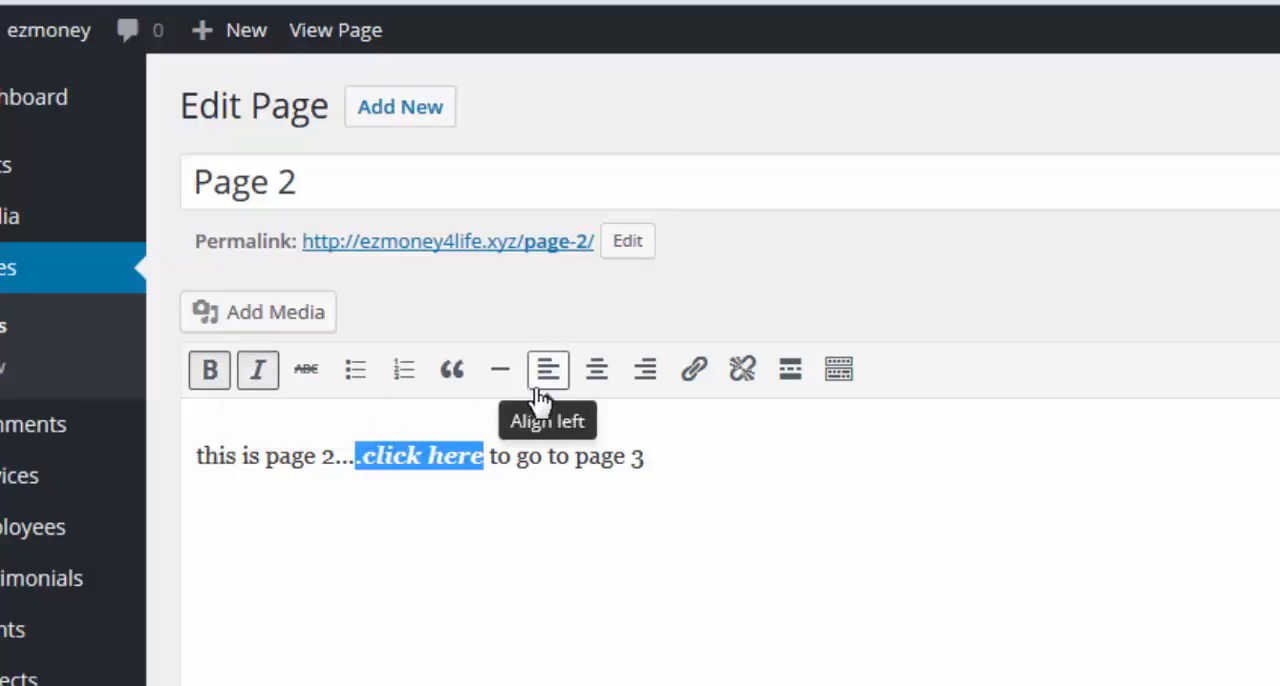
pyautogui.click(695, 380)
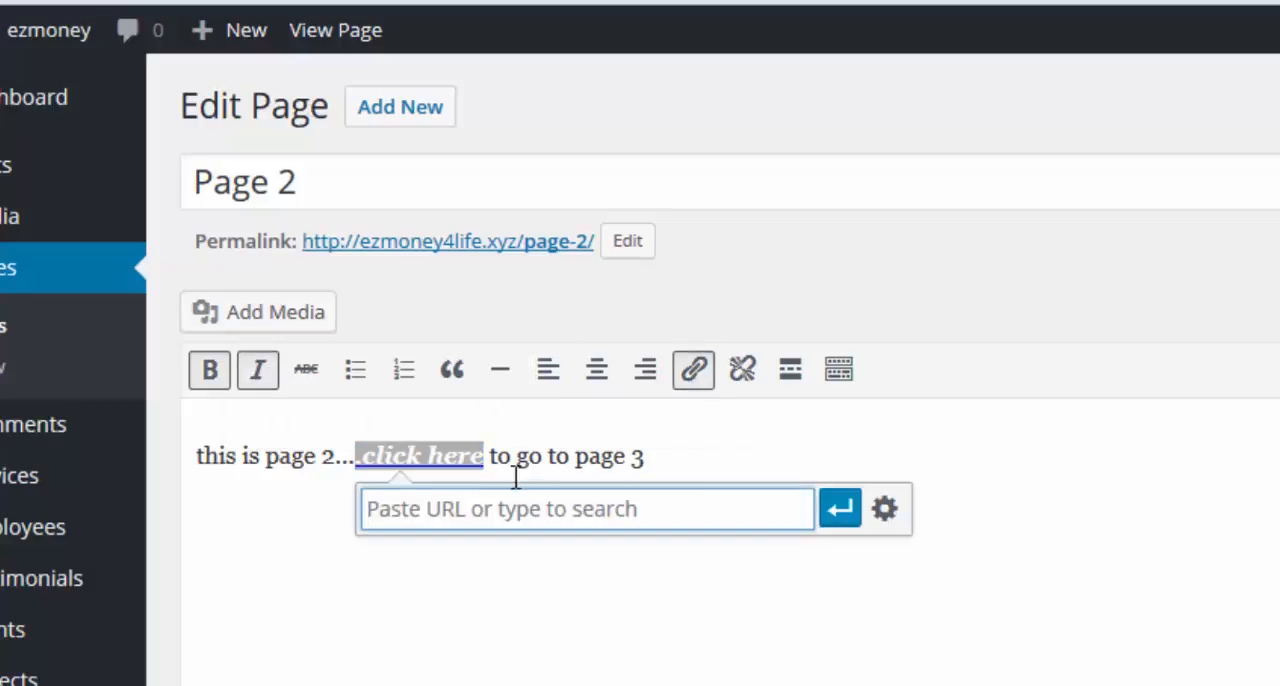
pyautogui.rightClick(497, 511)
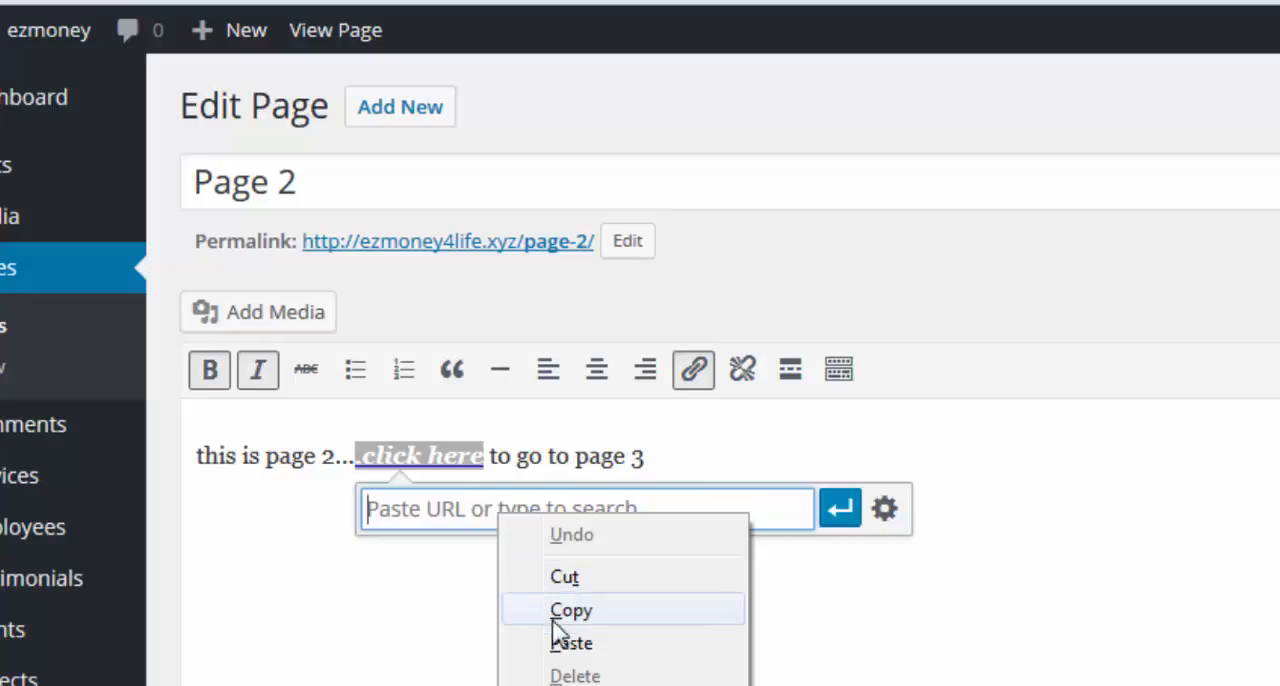
pyautogui.click(563, 655)
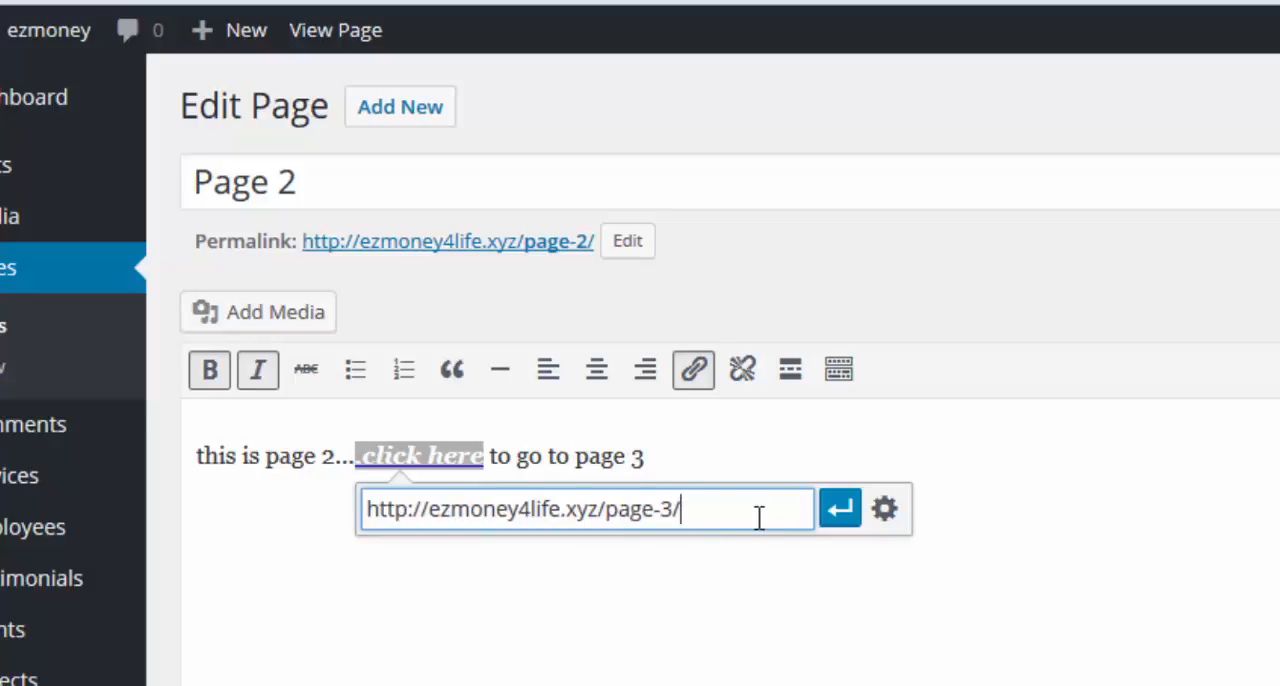
pyautogui.click(844, 512)
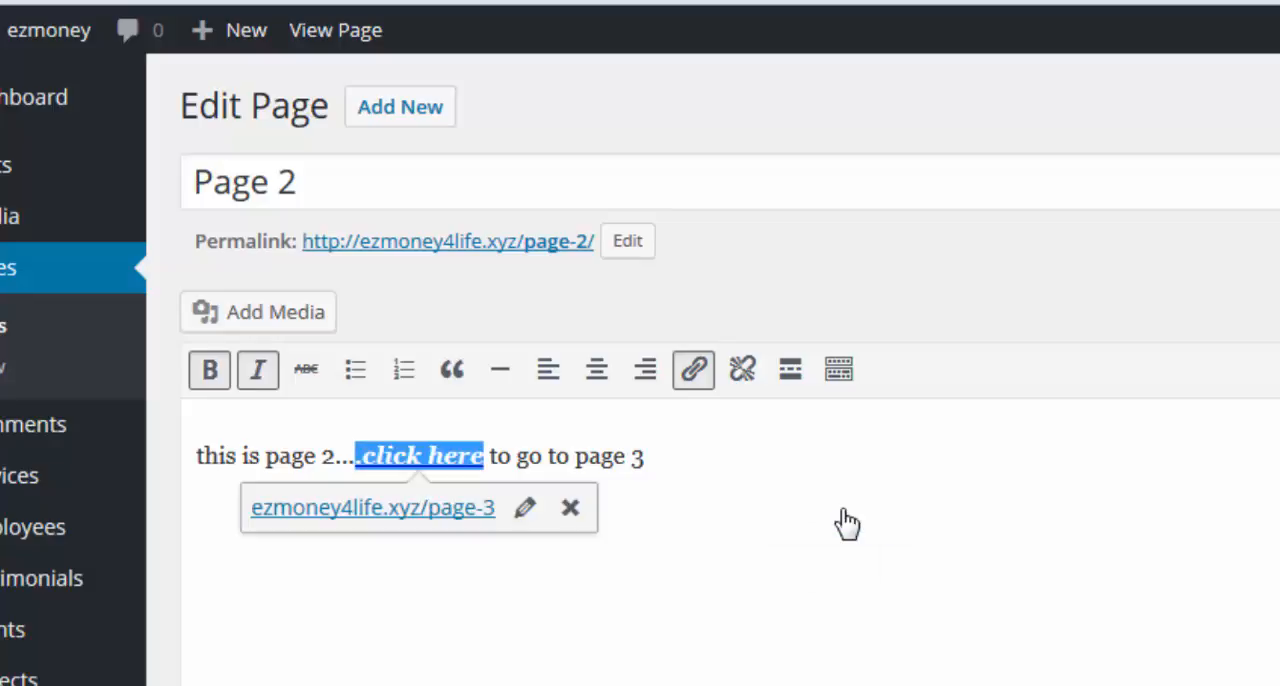
# Set Page 2's ".click here" link to open in a new tab and update the page.
pyautogui.click(524, 507)
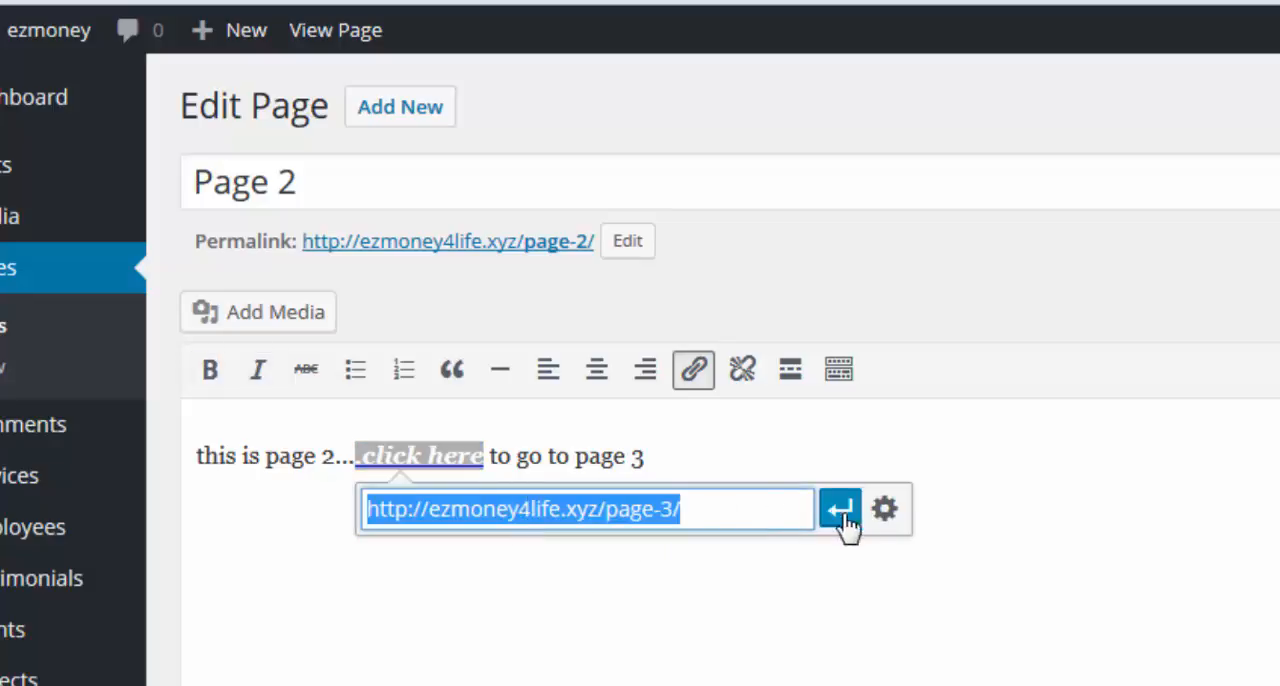
pyautogui.click(884, 509)
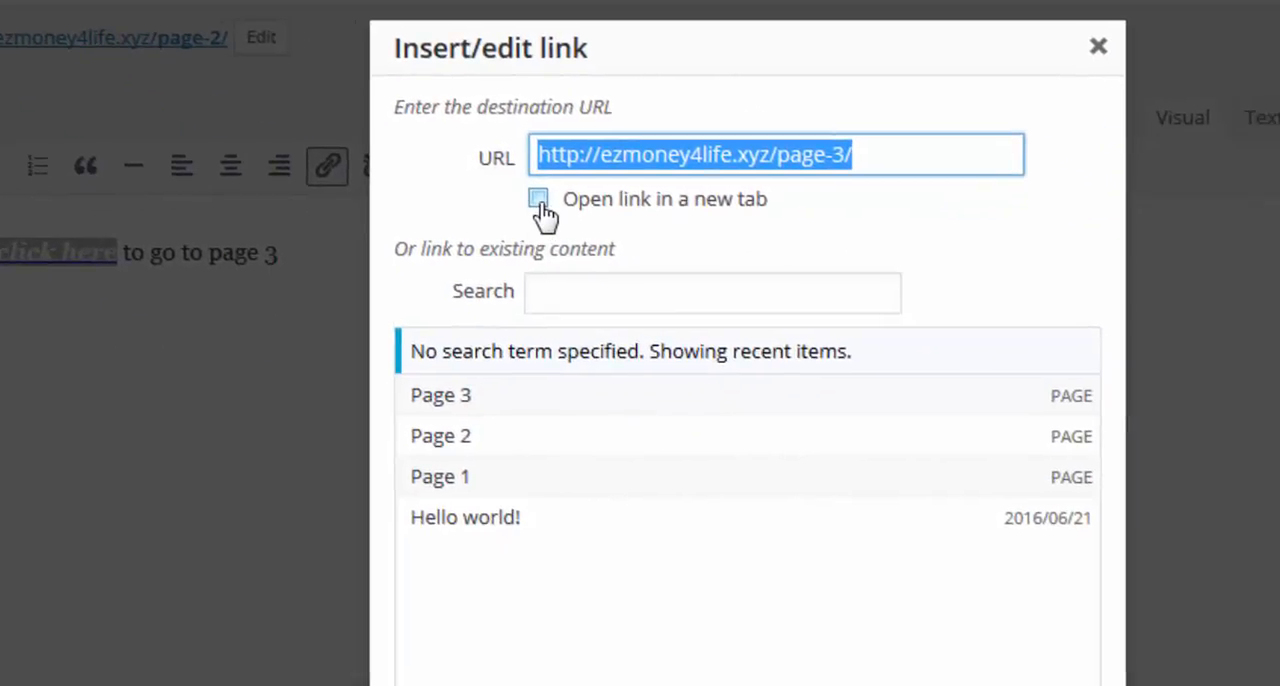
pyautogui.click(538, 199)
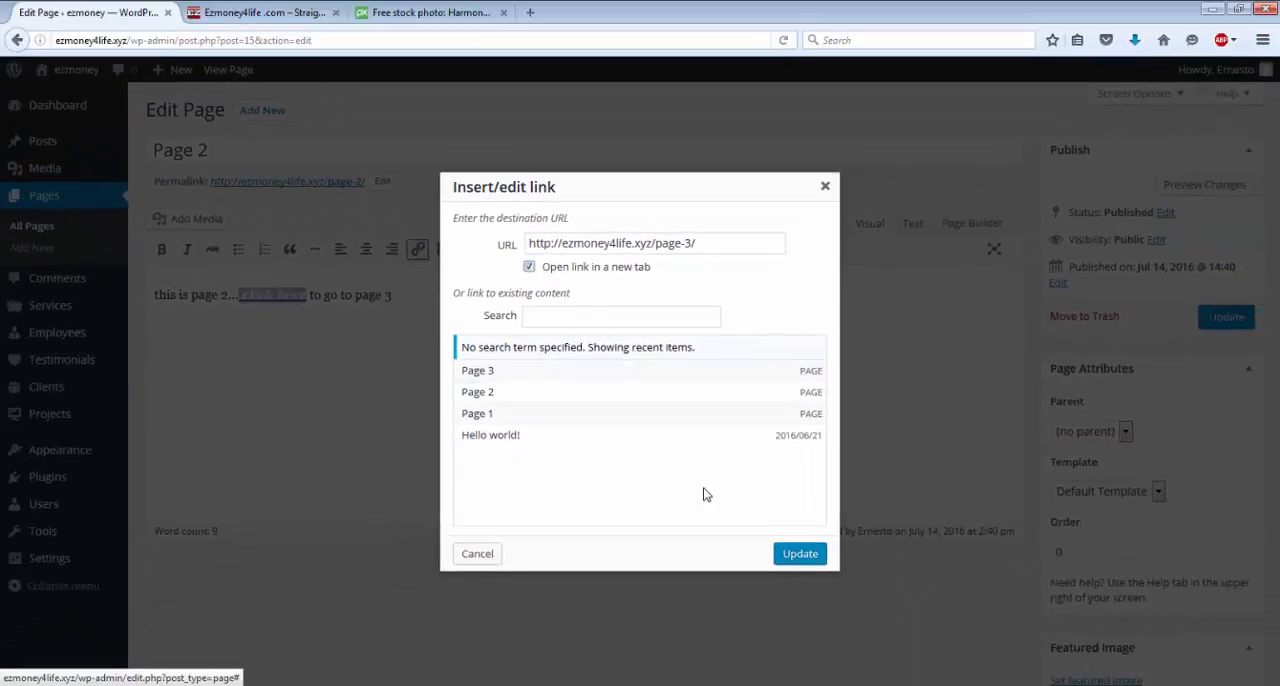
pyautogui.click(798, 554)
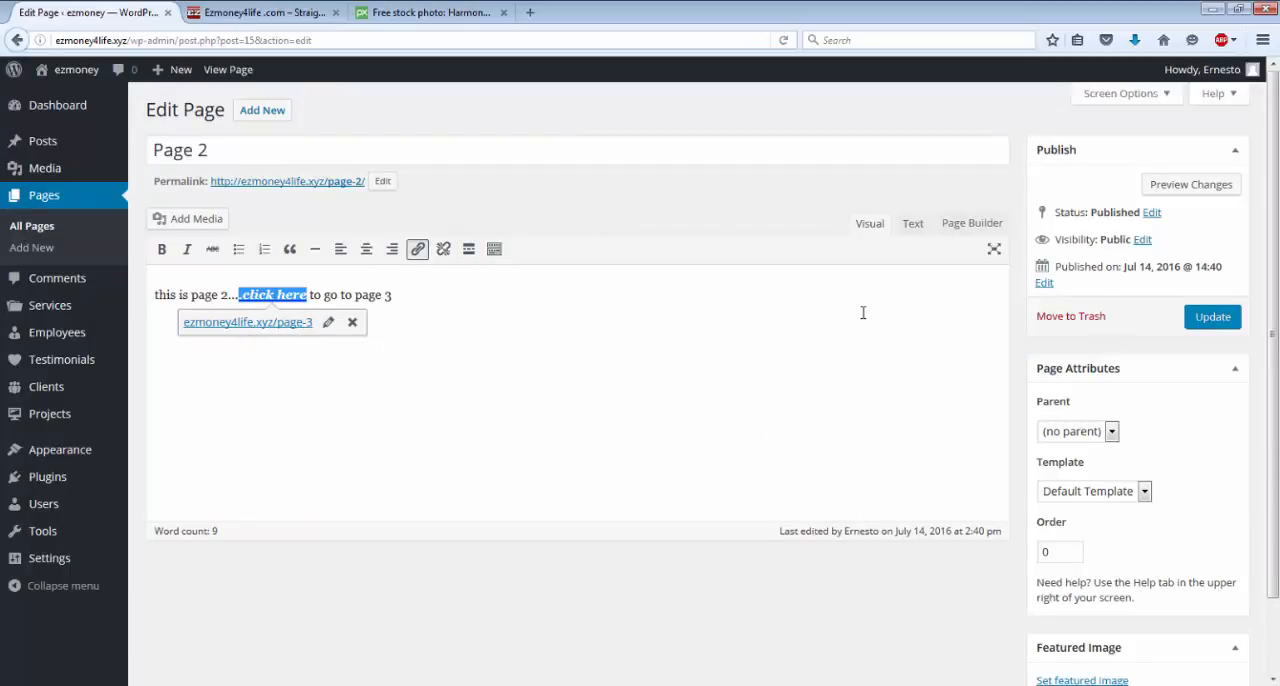
pyautogui.click(1201, 318)
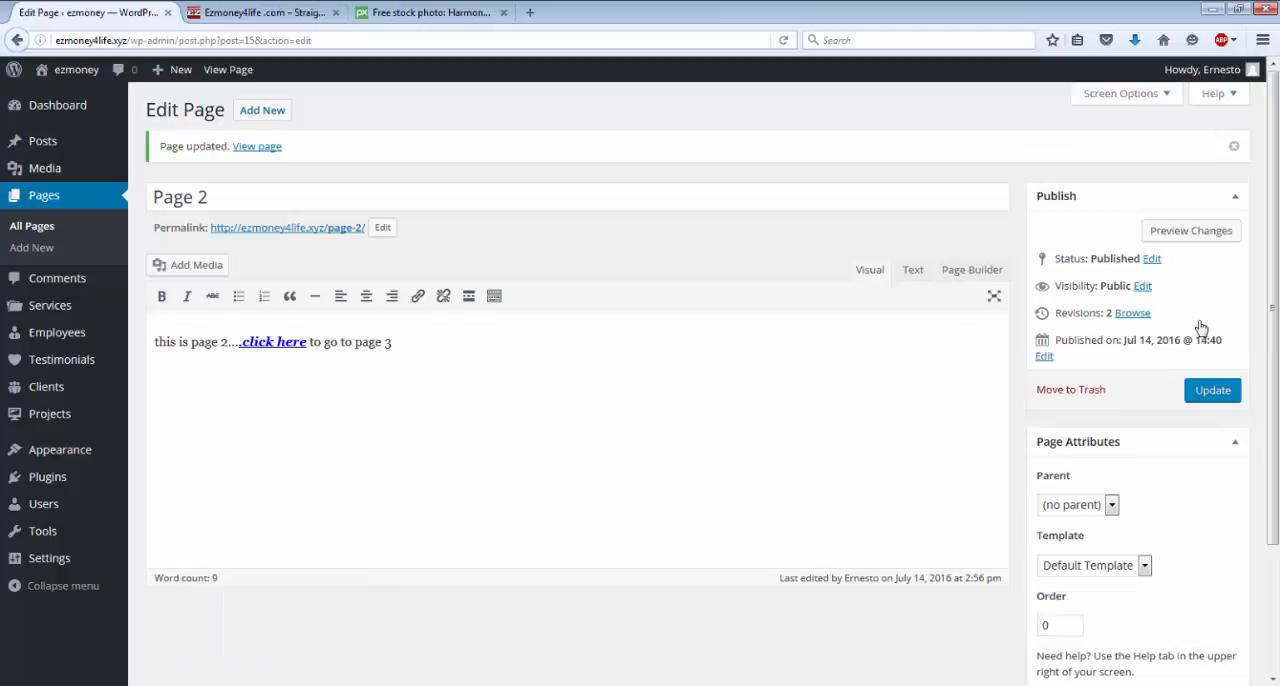
pyautogui.click(1203, 395)
pyautogui.click(275, 343)
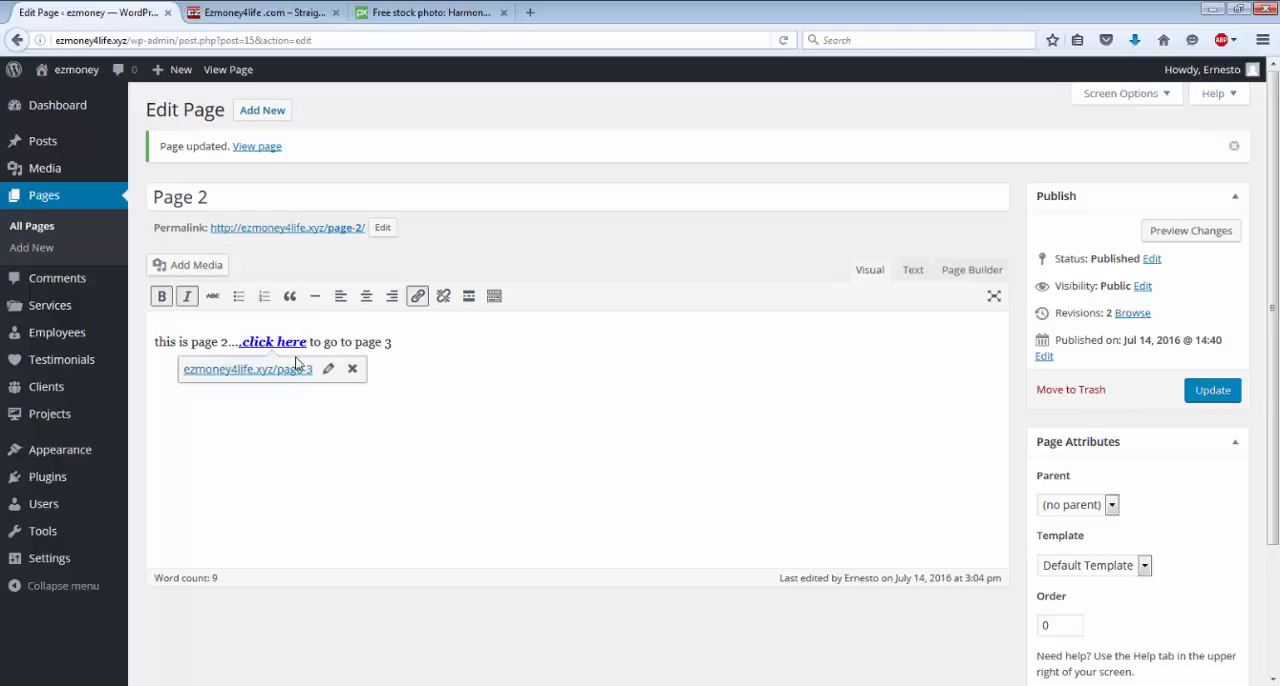
pyautogui.click(327, 372)
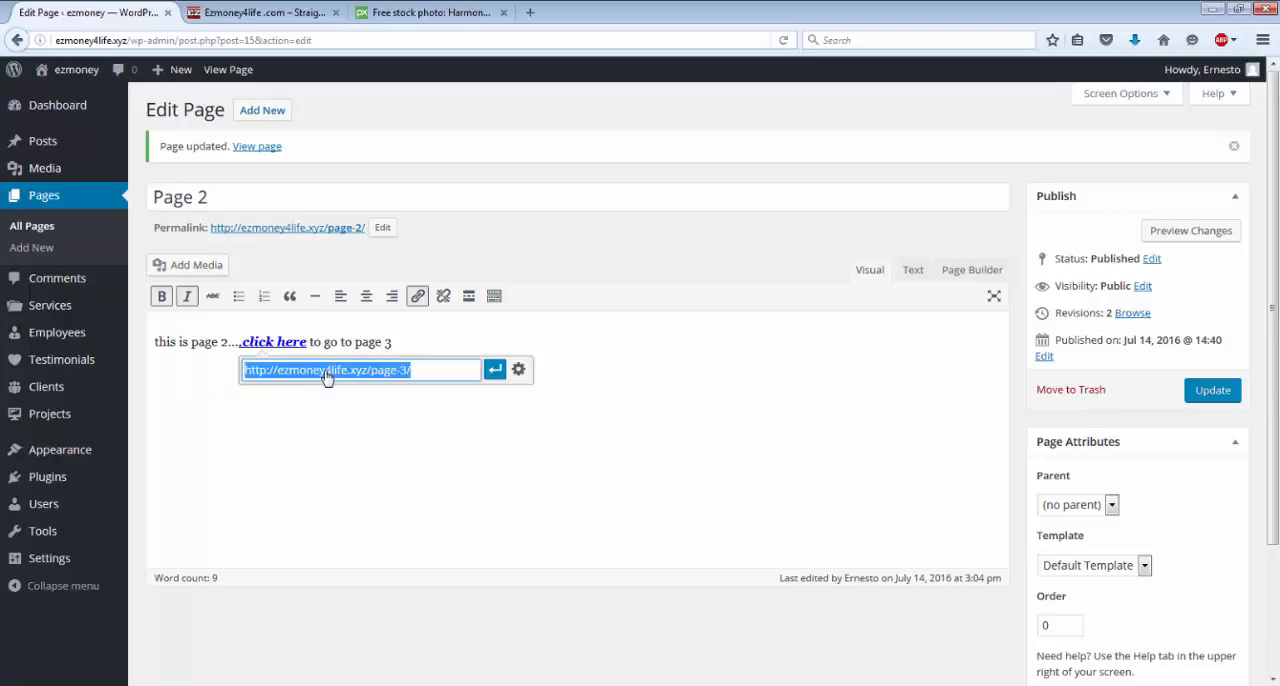
pyautogui.click(518, 369)
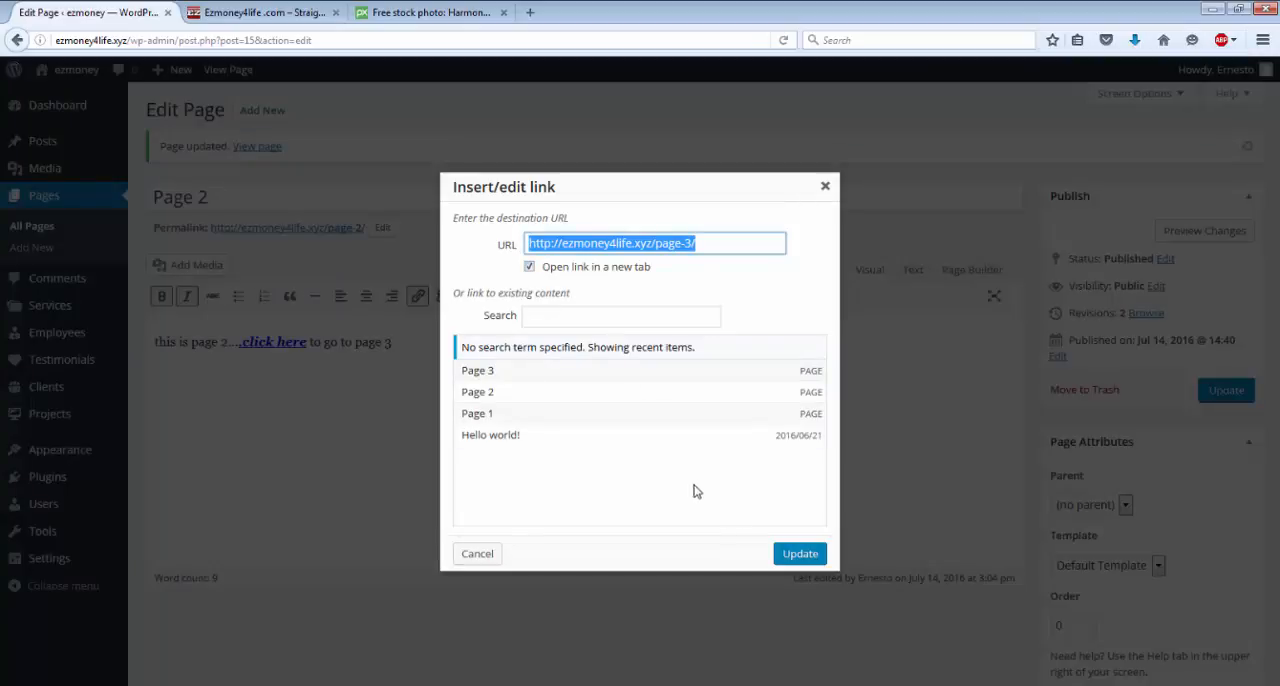
pyautogui.click(797, 557)
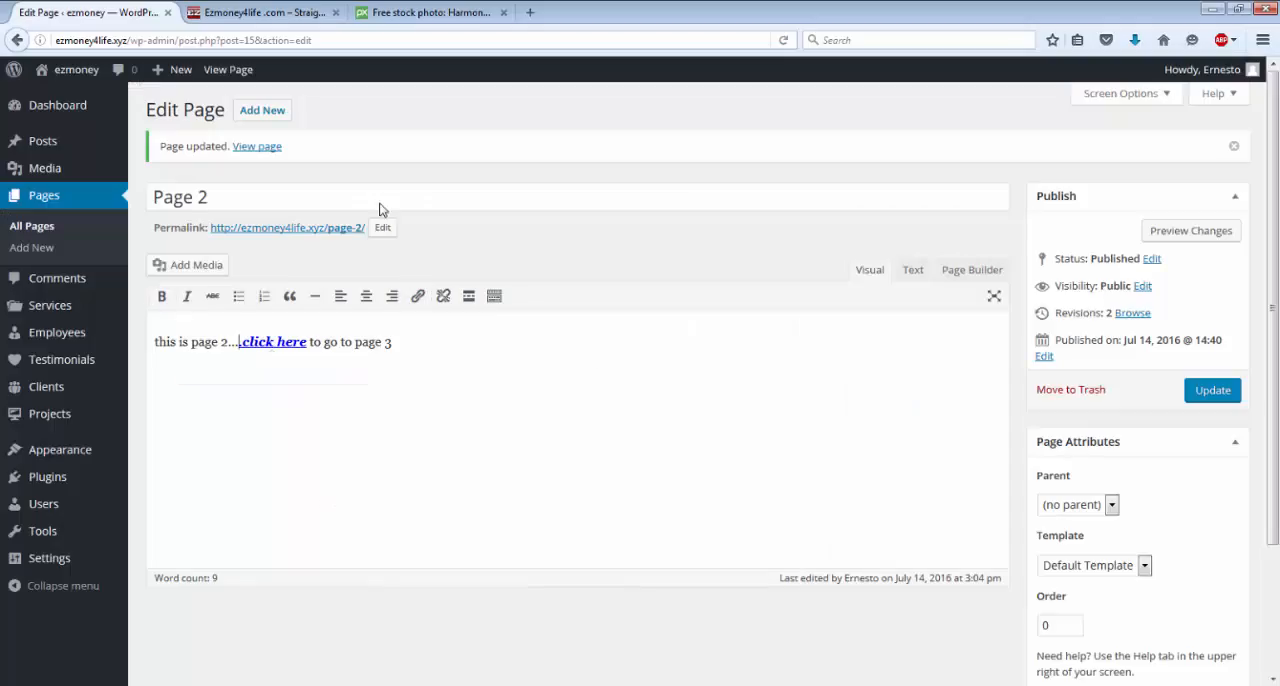
pyautogui.click(218, 84)
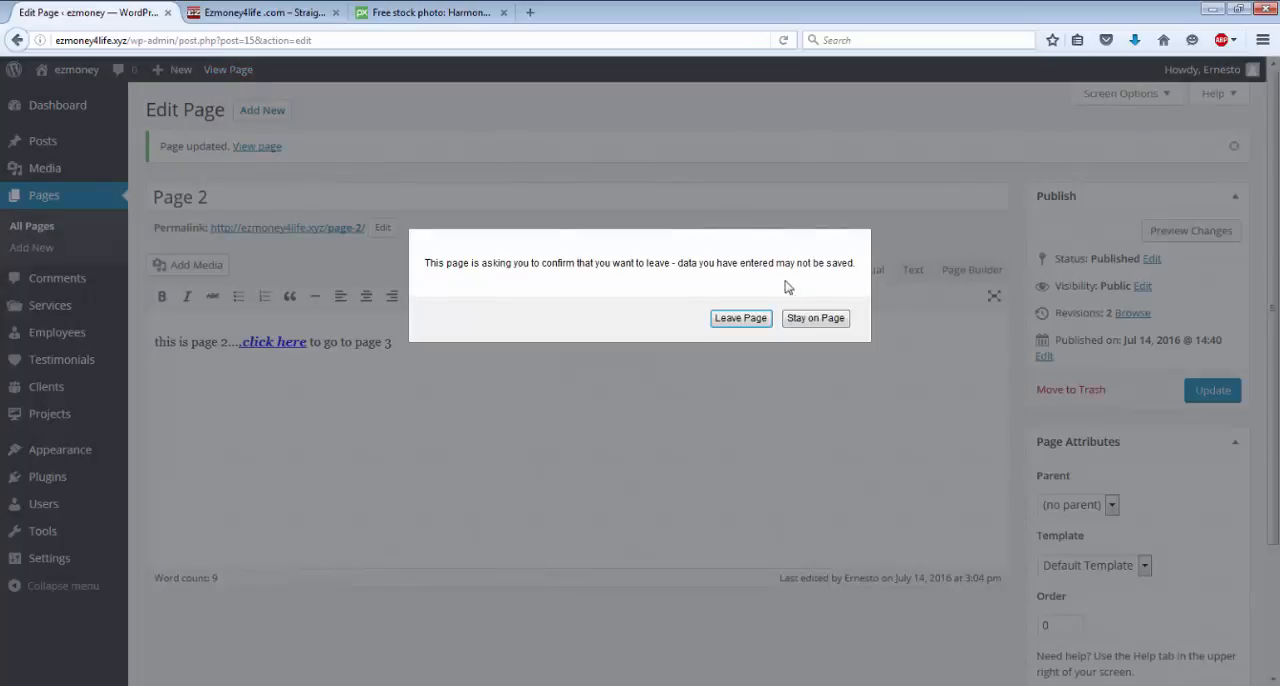
pyautogui.click(805, 318)
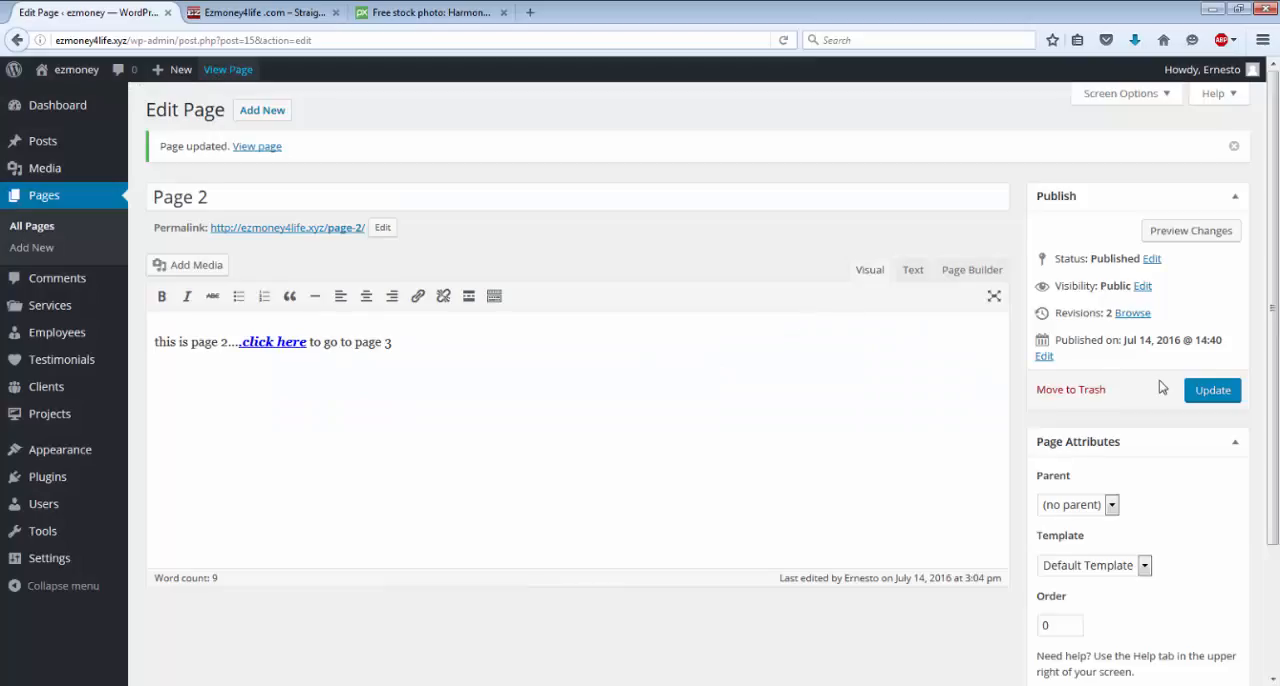
pyautogui.click(1204, 396)
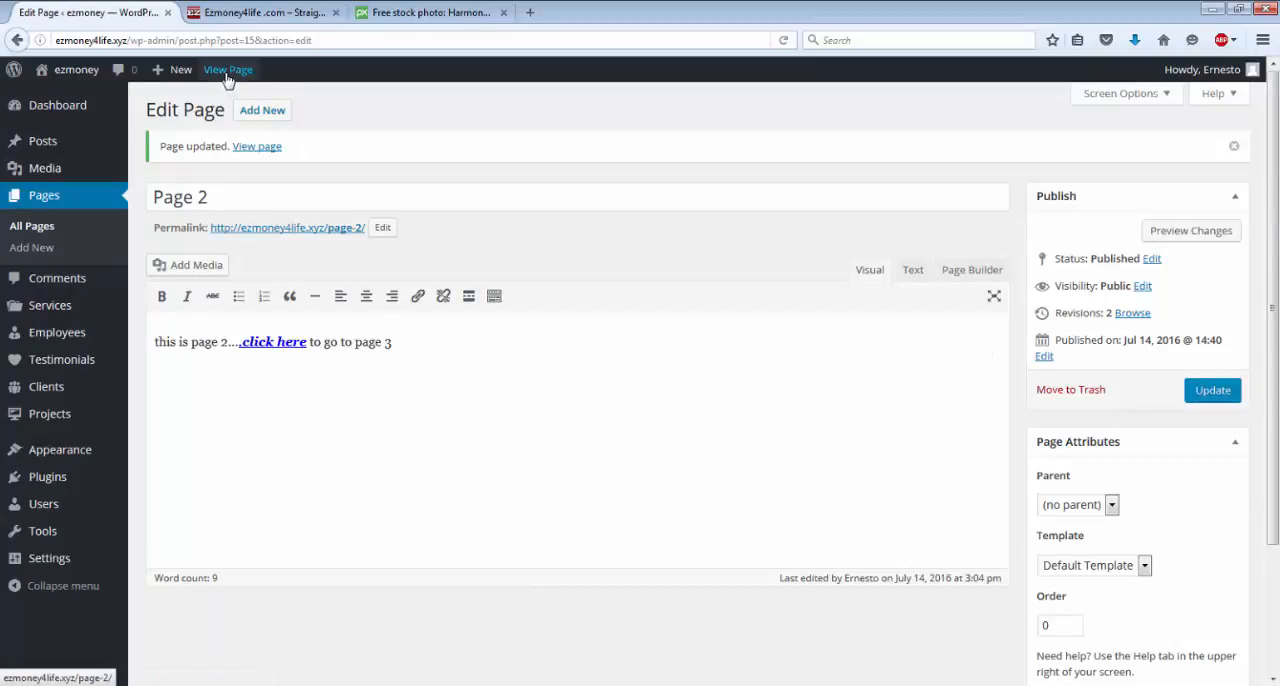
# View the published Page 2, follow its ".click here" link, and compare the Page 2 and Page 3 browser tabs.
pyautogui.click(228, 70)
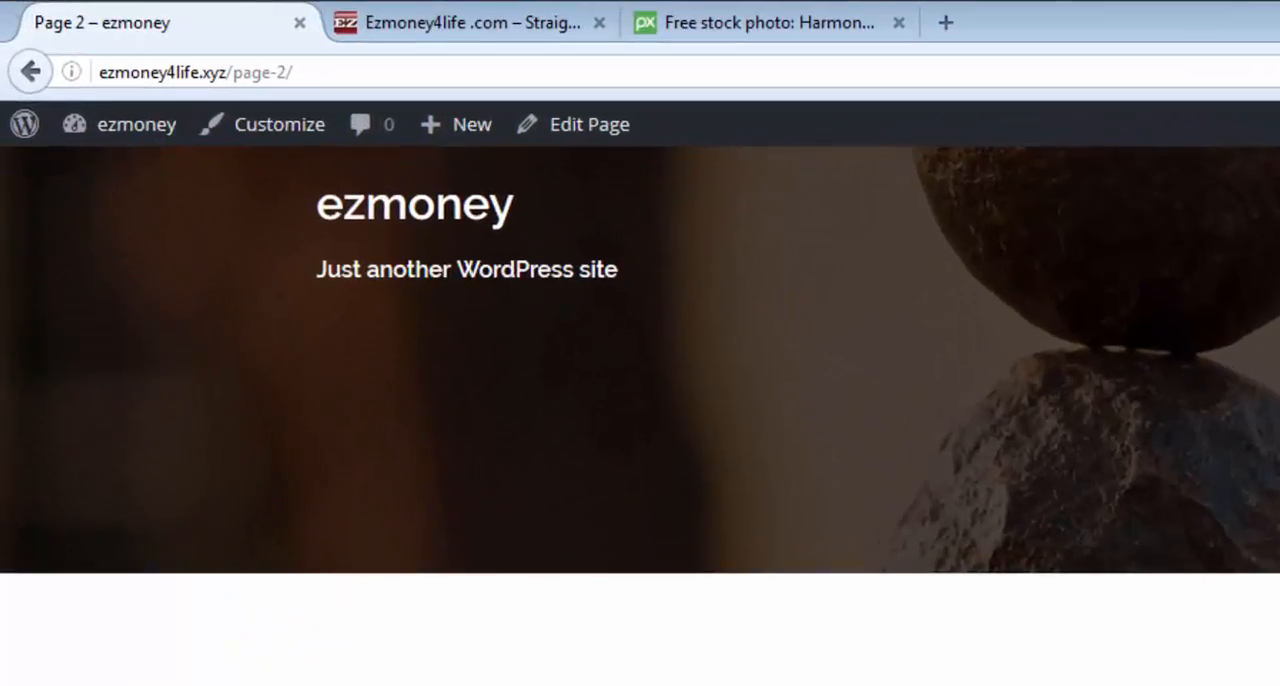
pyautogui.click(508, 682)
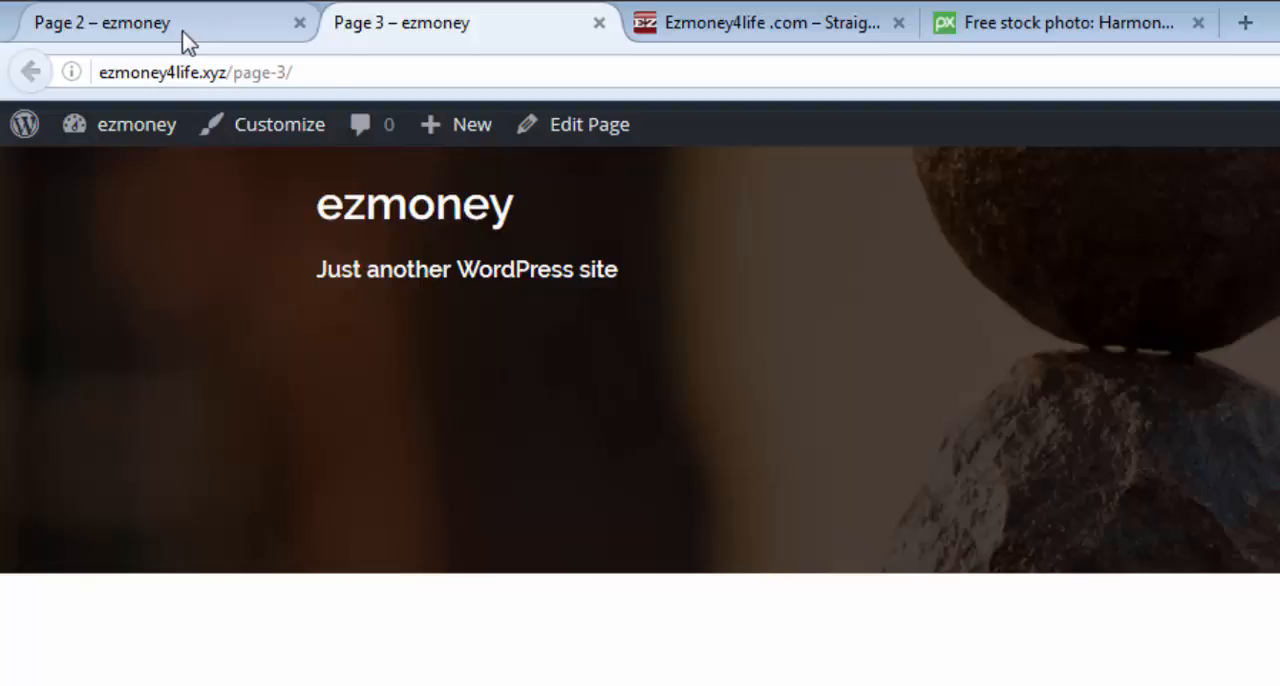
pyautogui.click(185, 40)
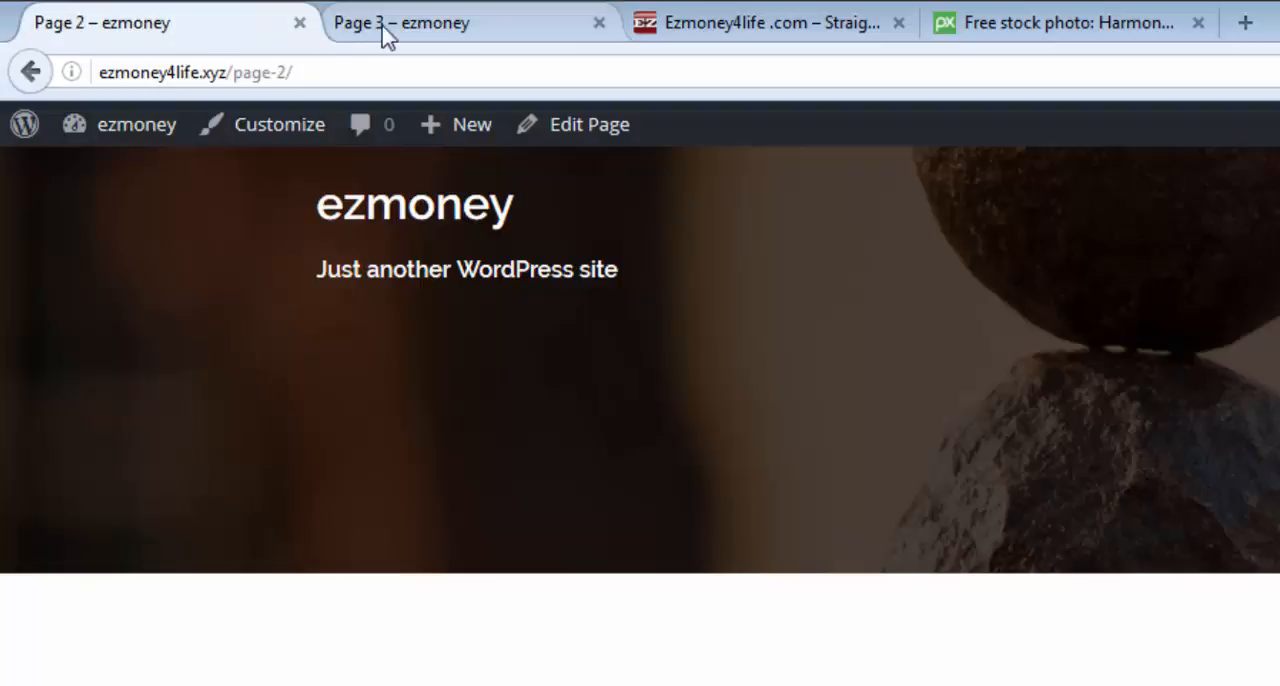
pyautogui.click(481, 29)
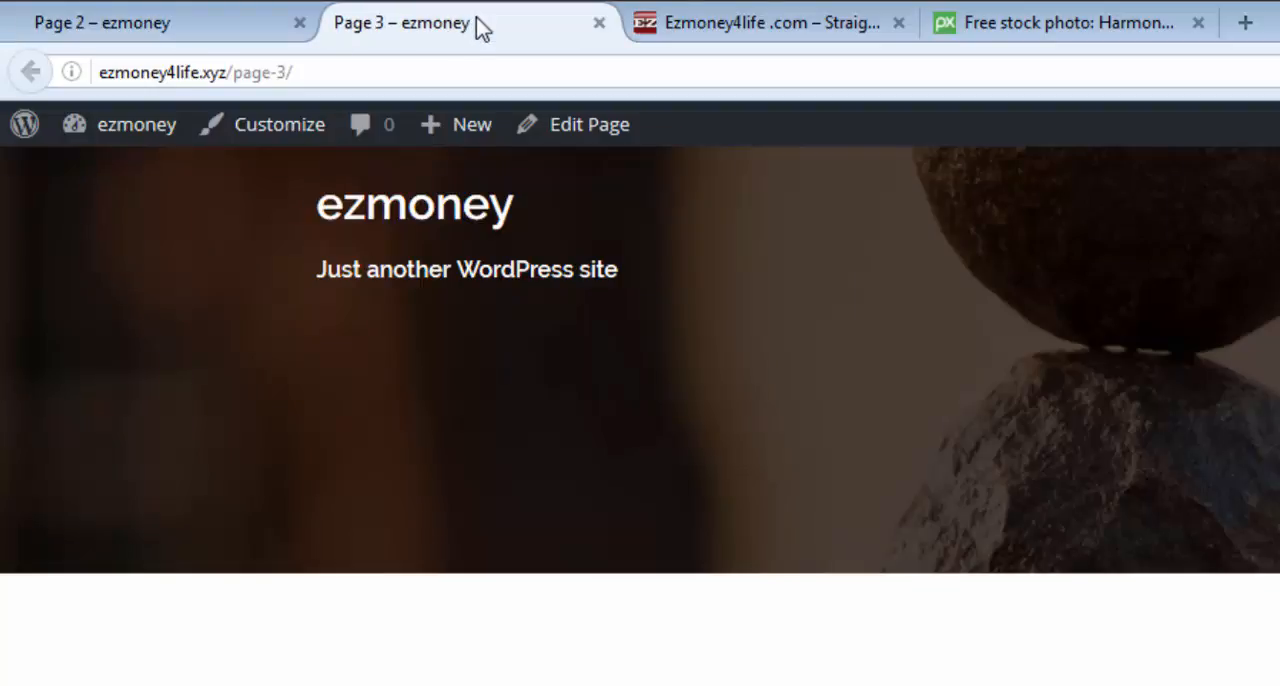
pyautogui.click(236, 15)
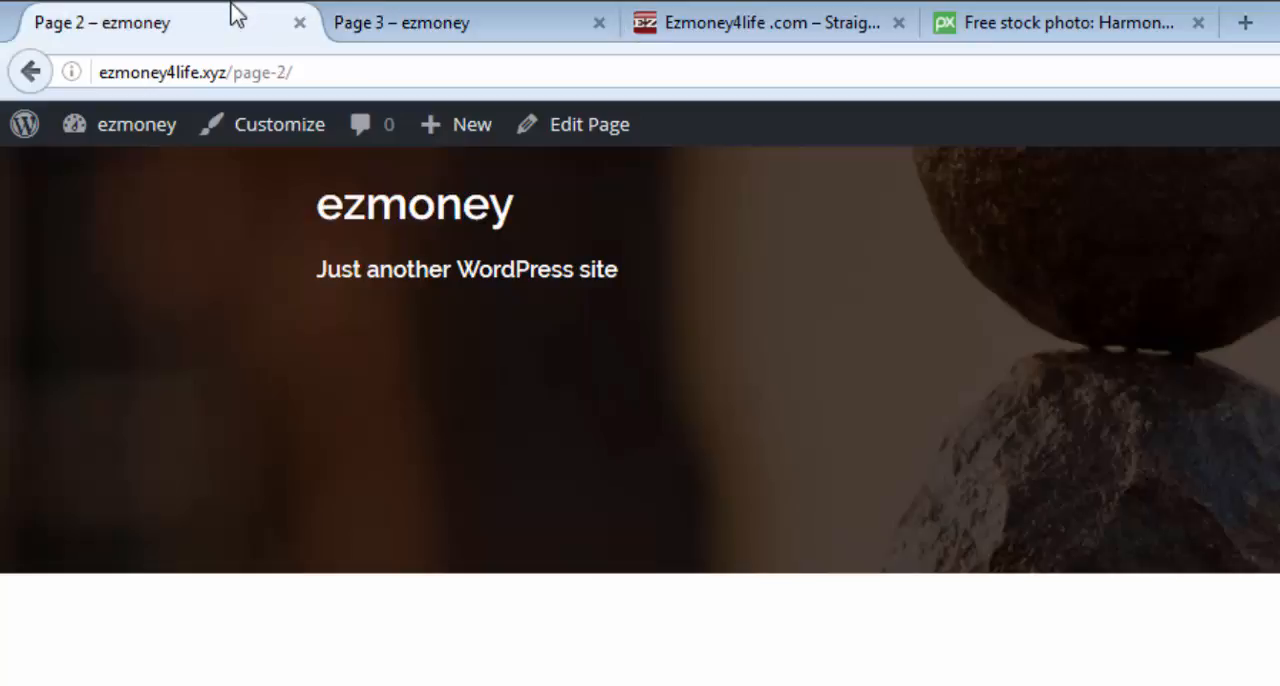
pyautogui.click(483, 42)
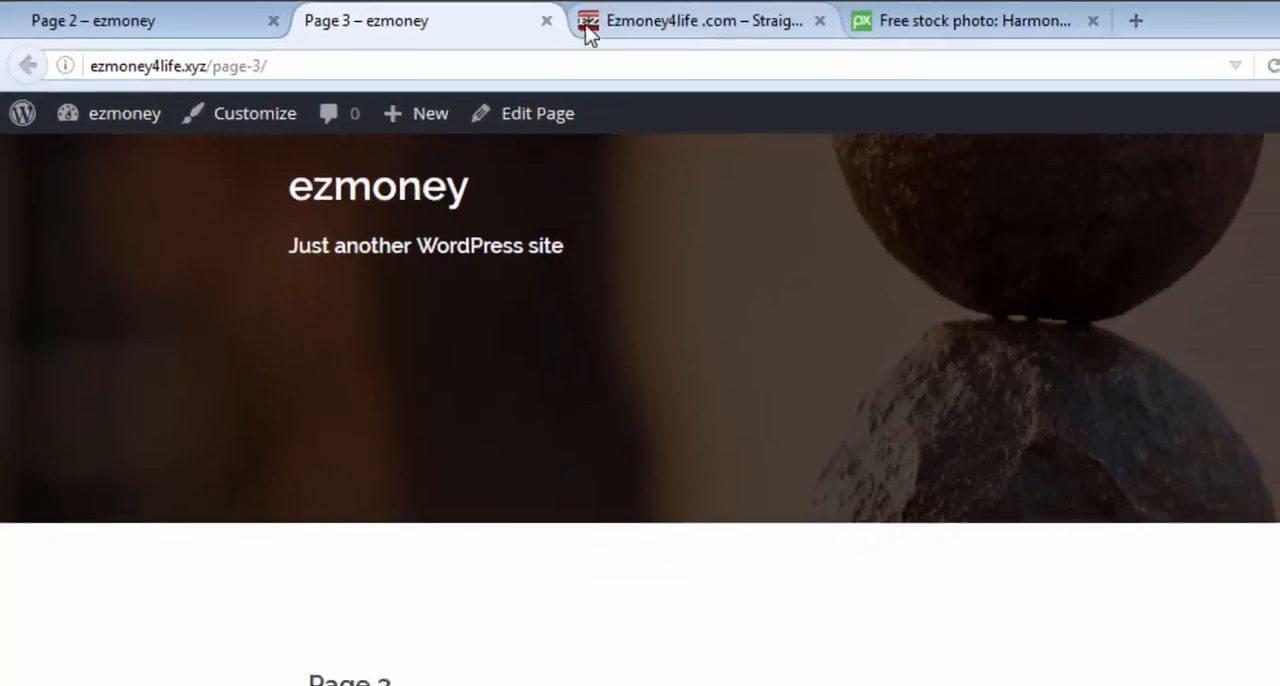
# Copy the address ezmoney4life.com from the open Ezmoney4life site, close the Page 3 tab and return to Page 2.
pyautogui.click(590, 22)
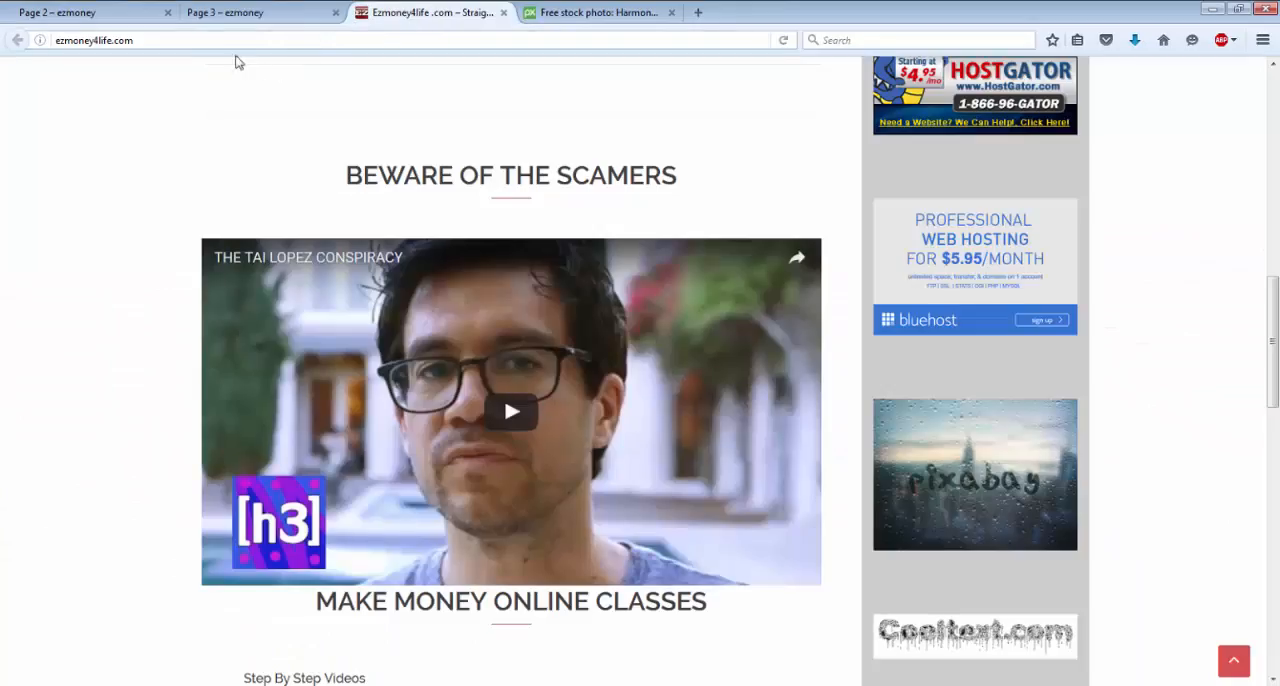
pyautogui.click(50, 42)
pyautogui.hotkey('ctrl', 'c')
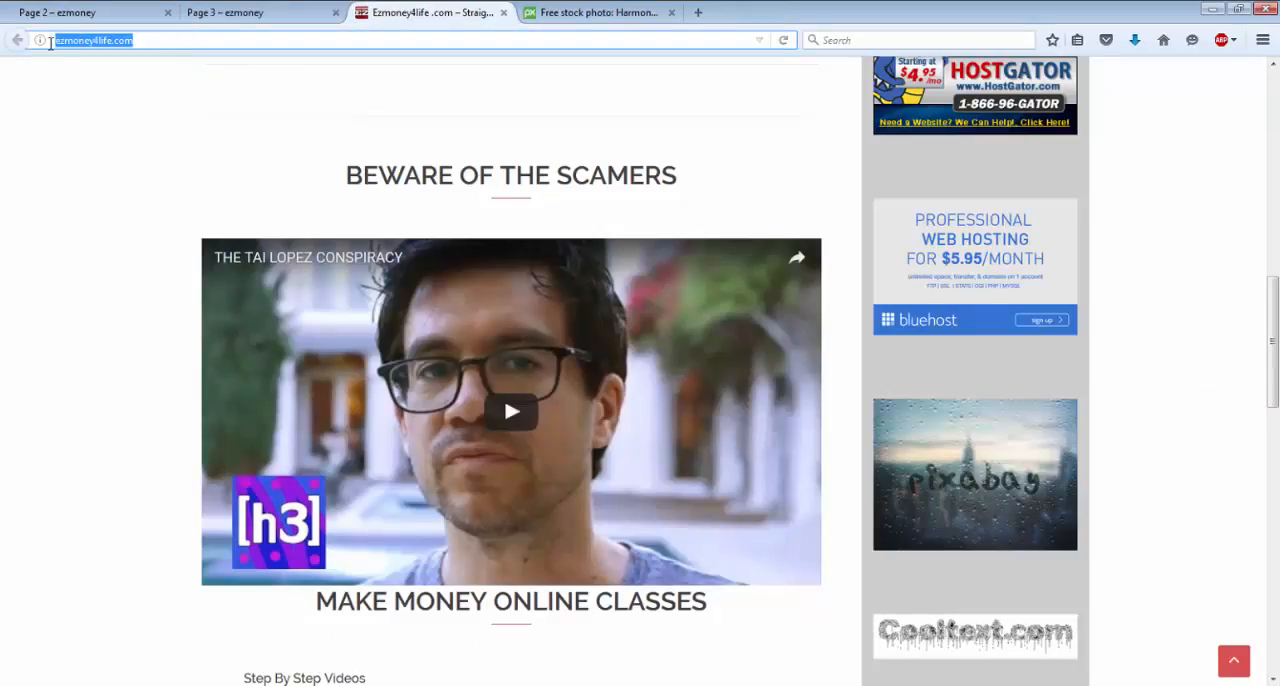
pyautogui.rightClick(115, 45)
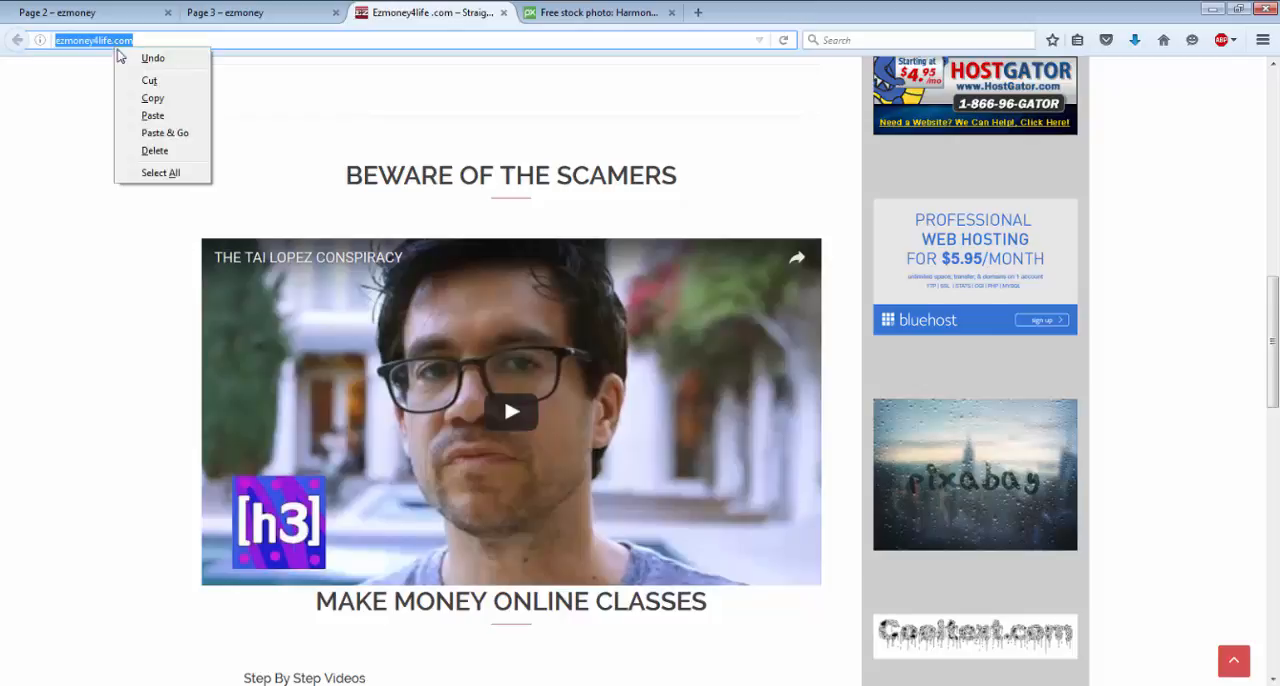
pyautogui.click(152, 98)
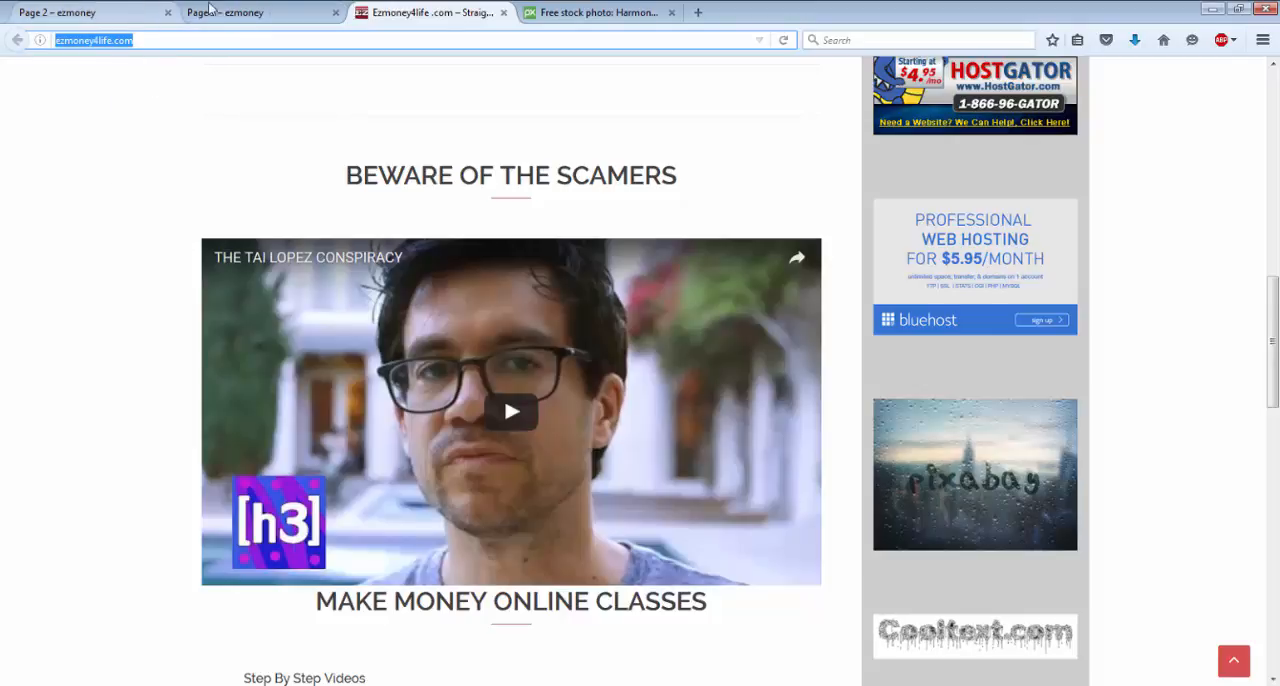
pyautogui.click(336, 14)
pyautogui.click(100, 13)
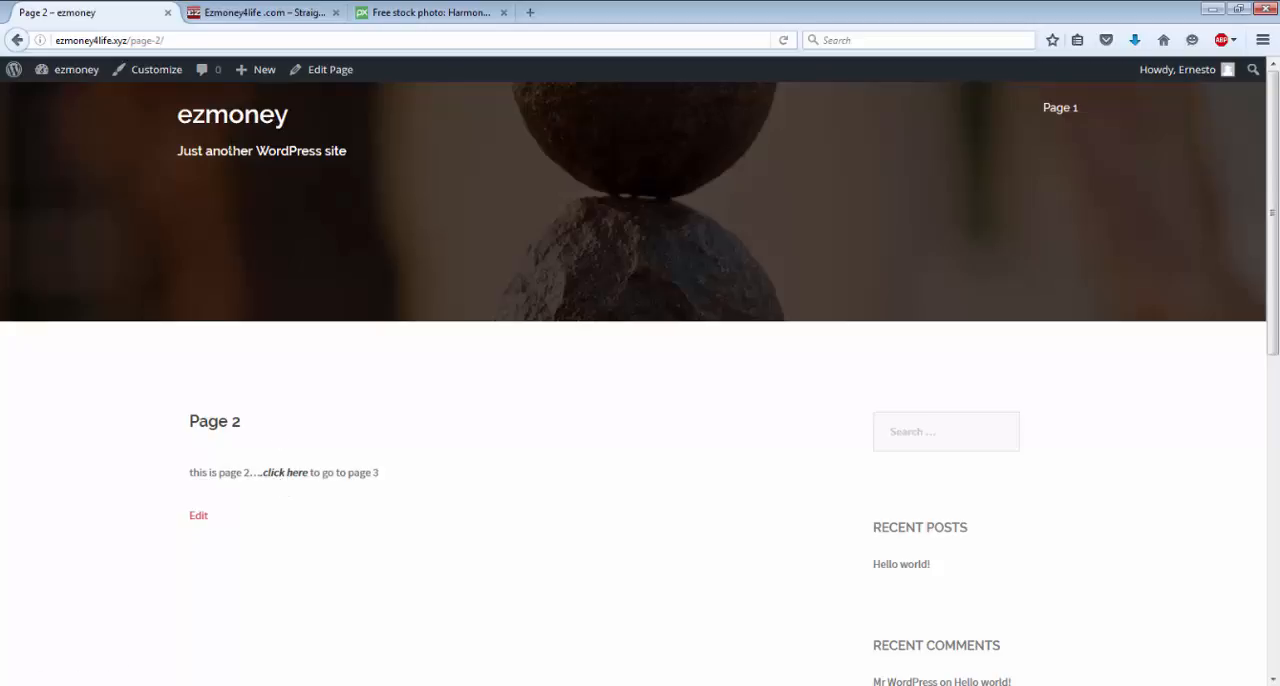
pyautogui.click(329, 71)
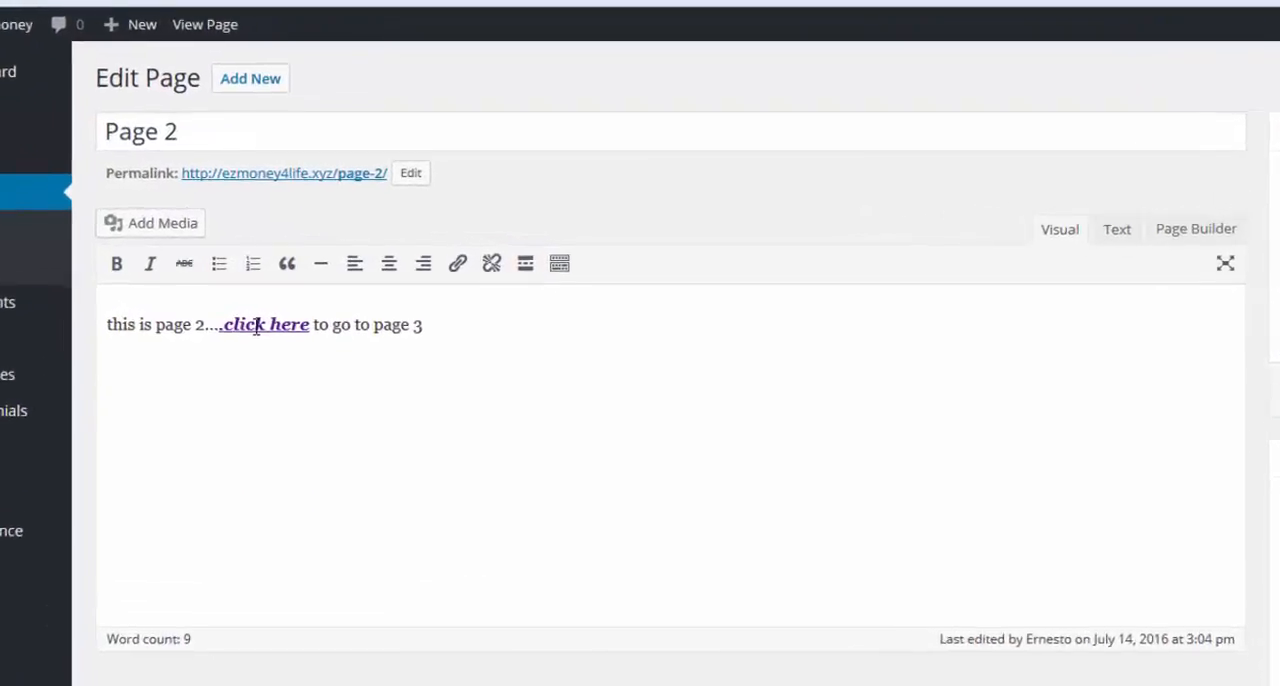
pyautogui.click(266, 295)
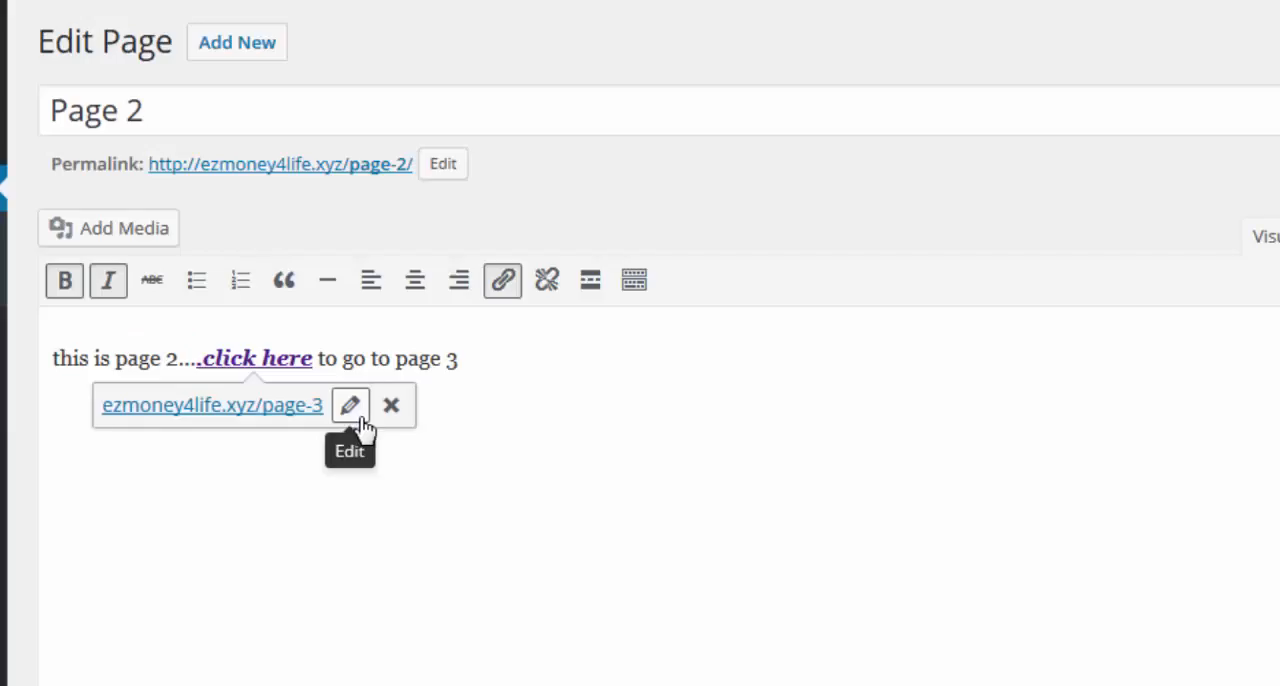
pyautogui.click(352, 408)
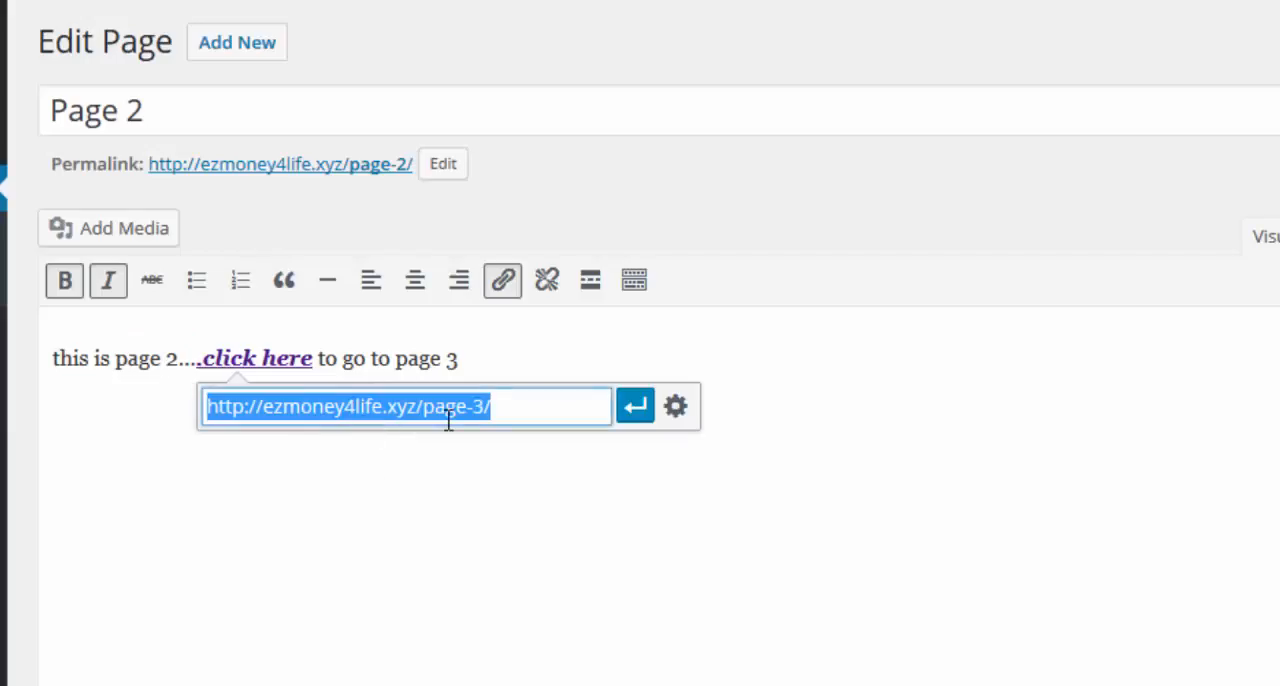
pyautogui.press('BackSpace')
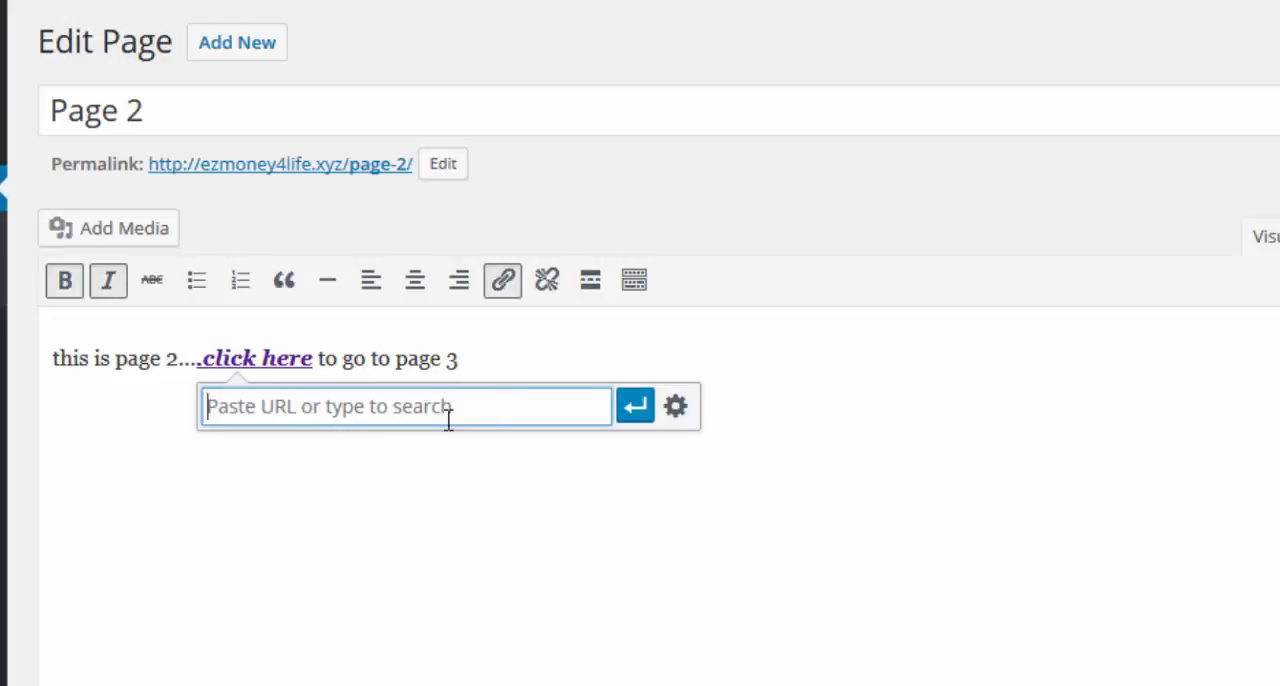
pyautogui.rightClick(448, 420)
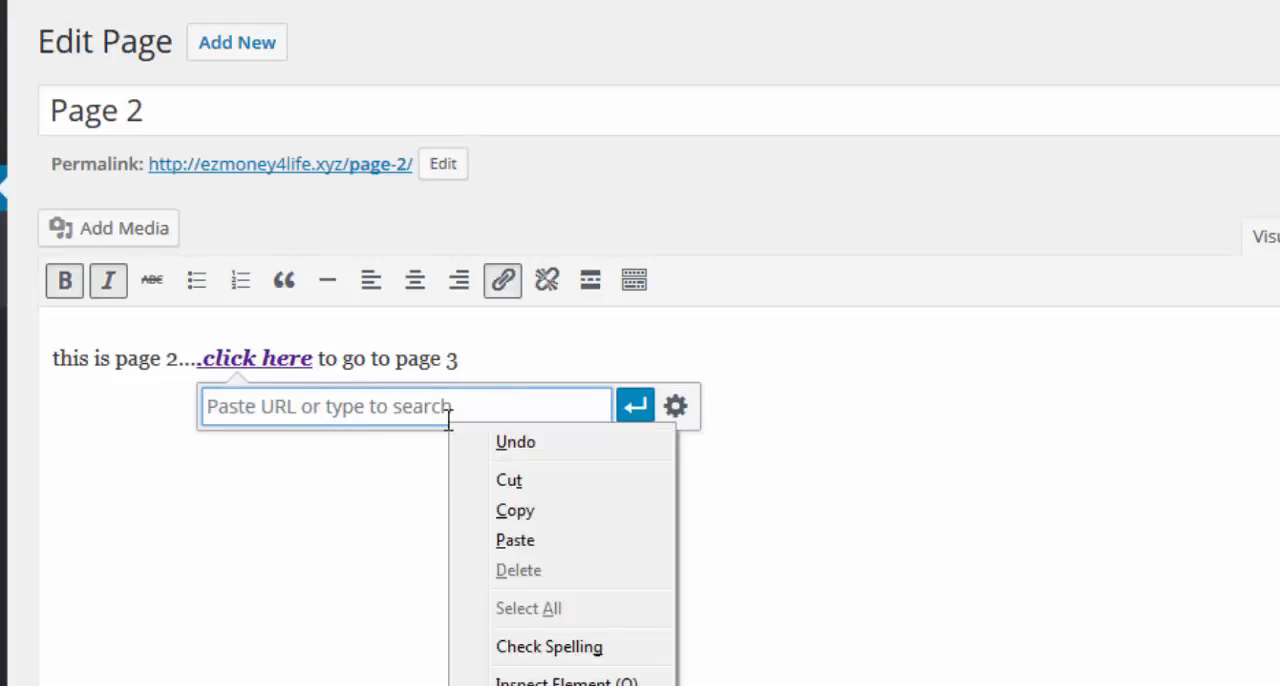
pyautogui.click(522, 540)
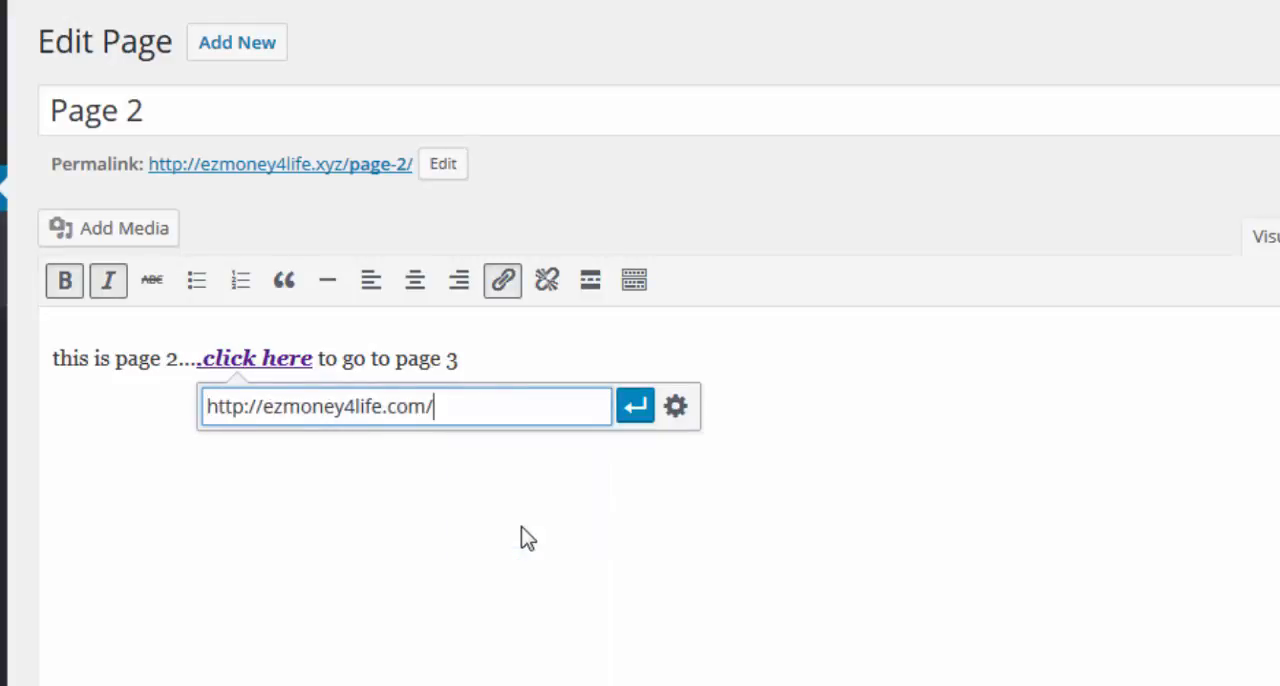
pyautogui.click(636, 408)
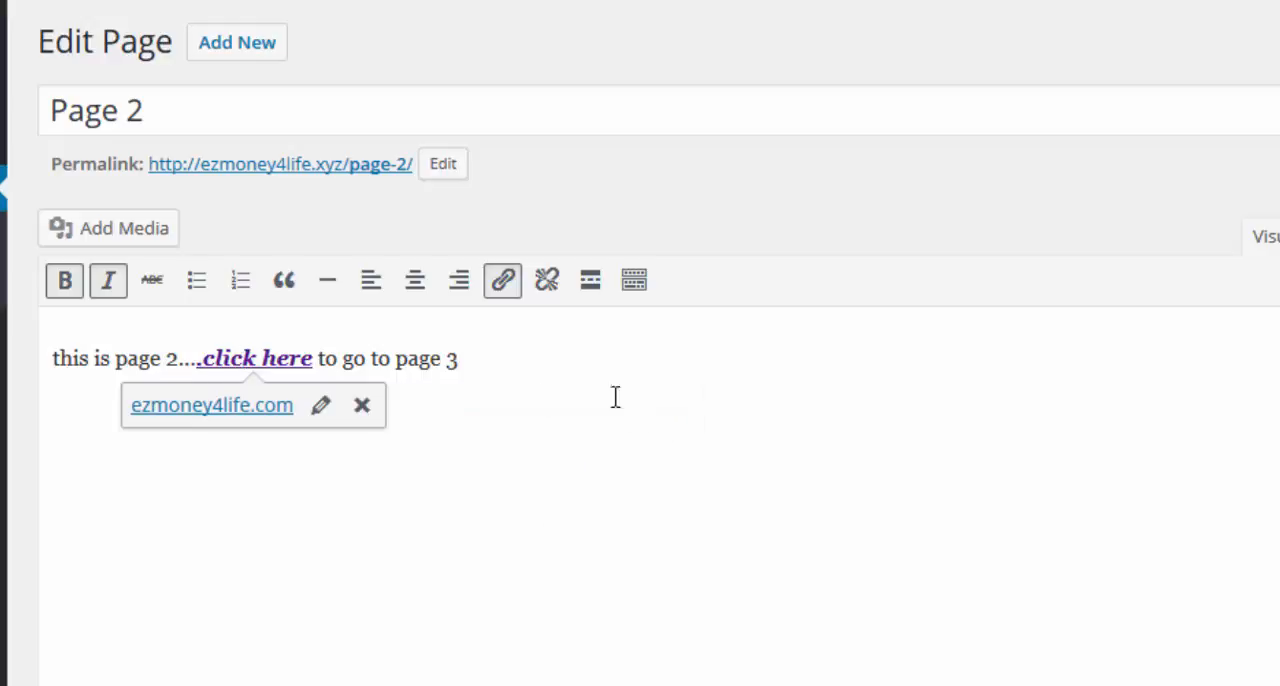
pyautogui.click(320, 410)
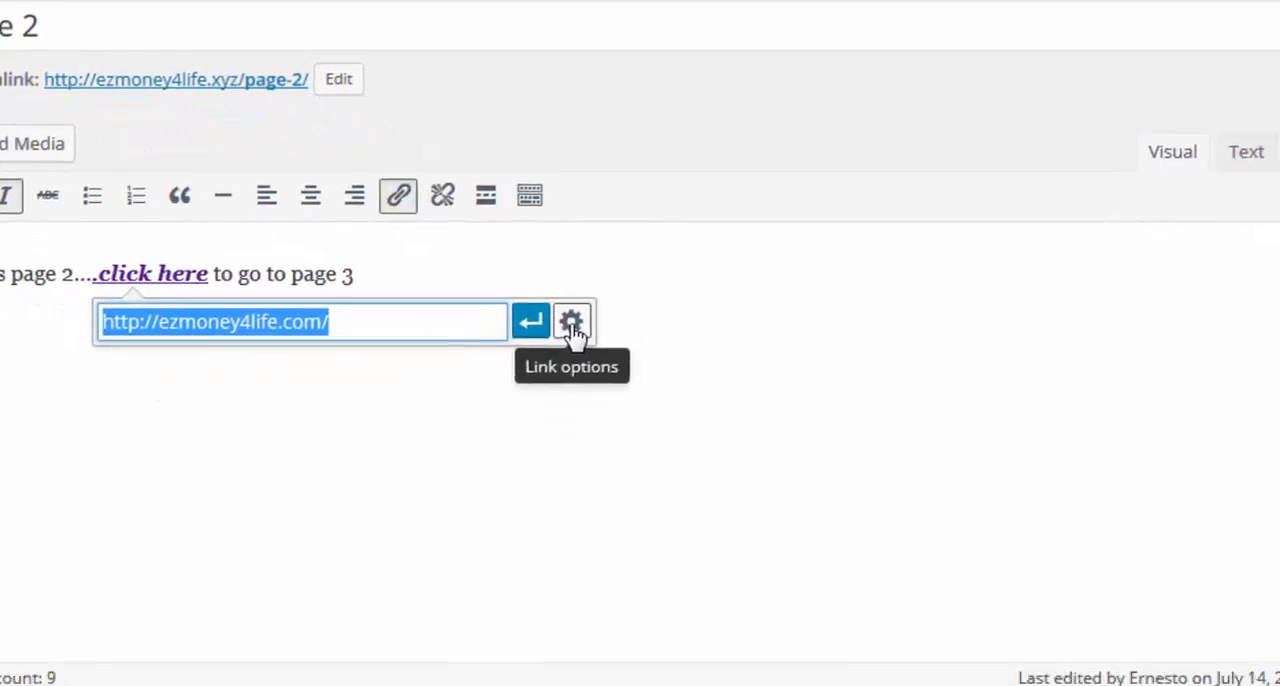
pyautogui.click(571, 322)
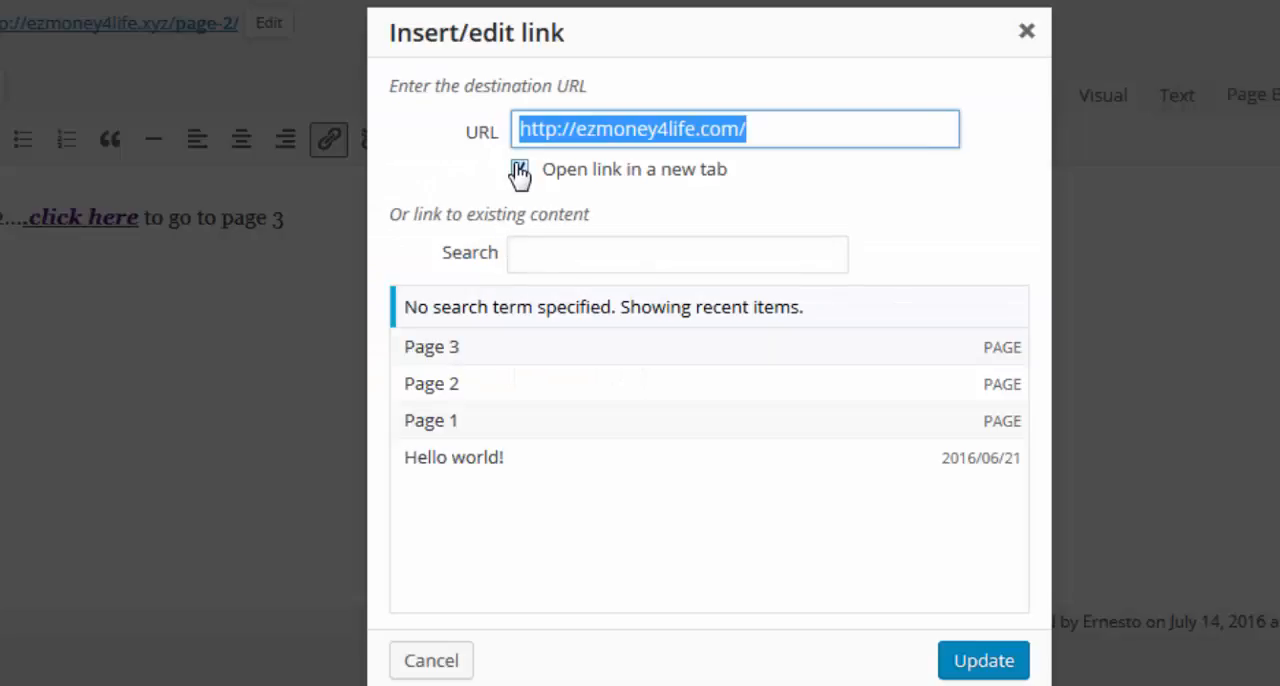
pyautogui.click(519, 170)
pyautogui.click(975, 668)
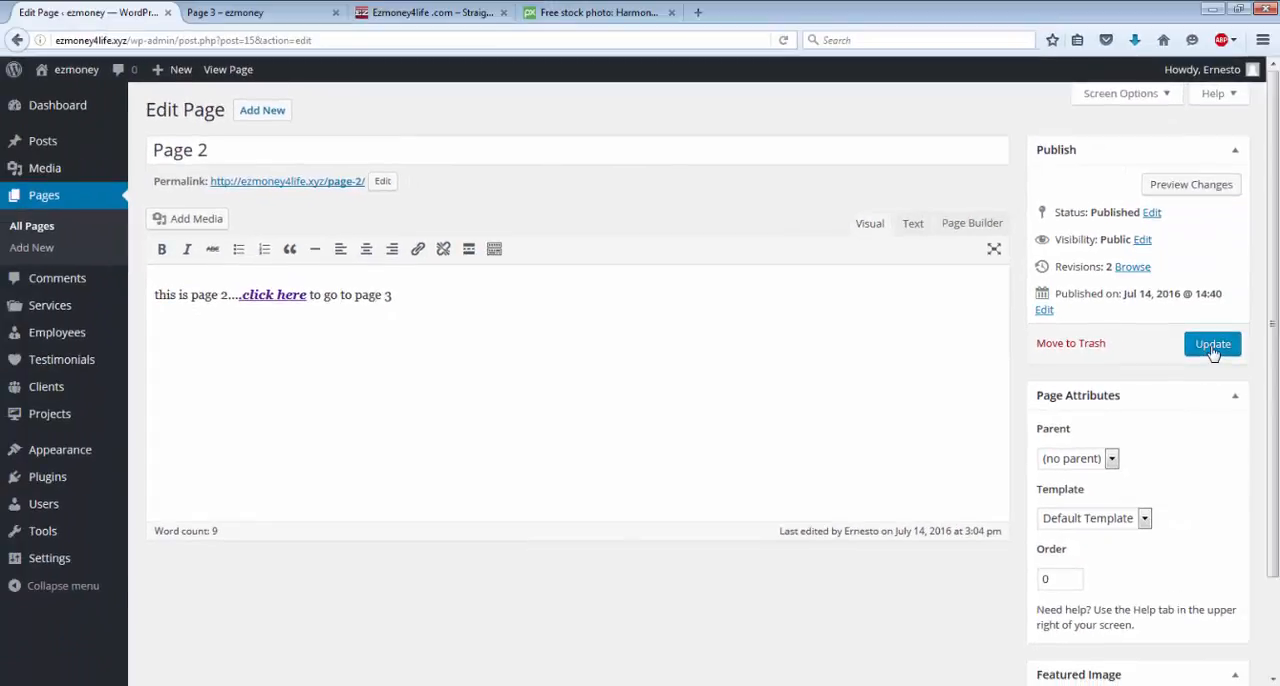
pyautogui.click(1213, 345)
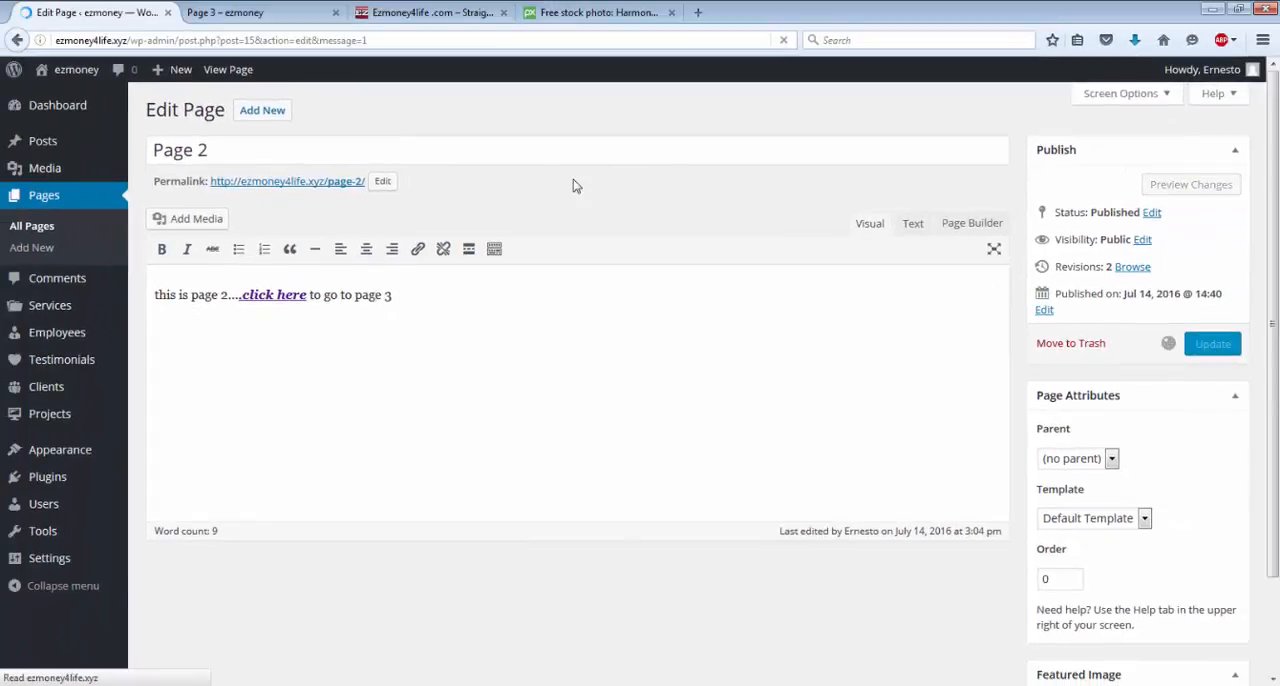
# Close the Page 3 tab, return from the Ezmoney4life site to the Page 2 editor and update the page again.
pyautogui.click(336, 14)
pyautogui.click(238, 14)
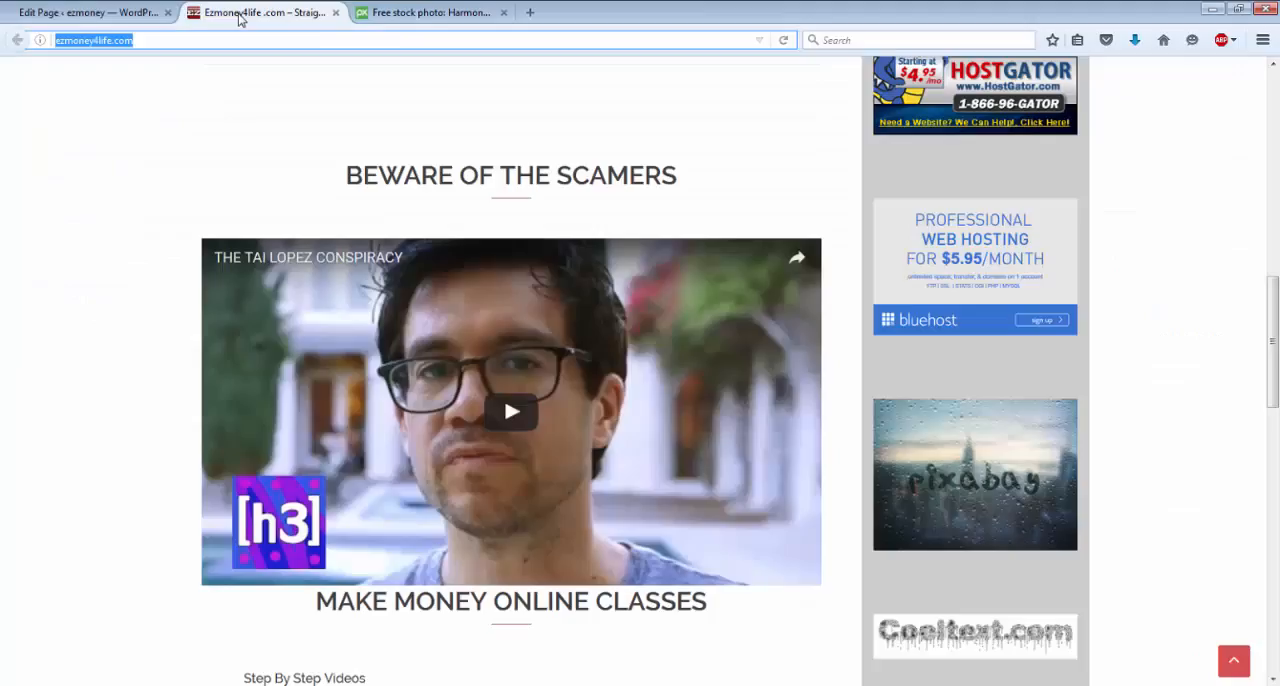
pyautogui.click(100, 14)
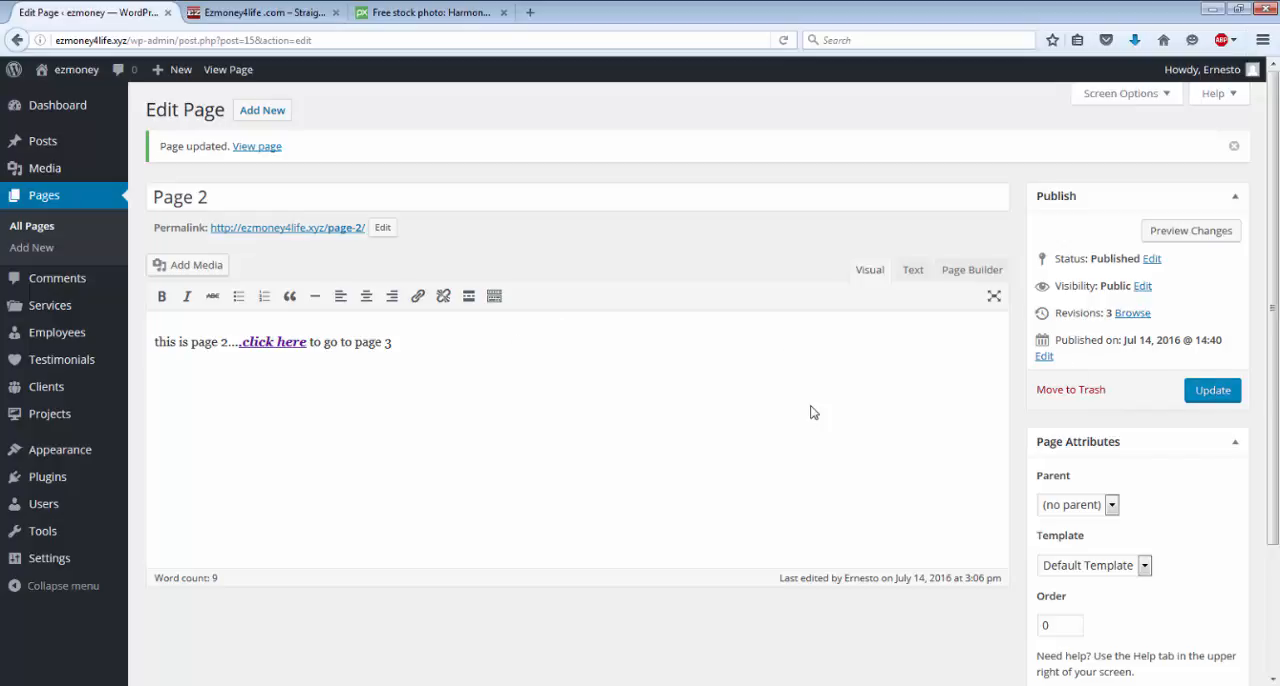
pyautogui.click(1212, 391)
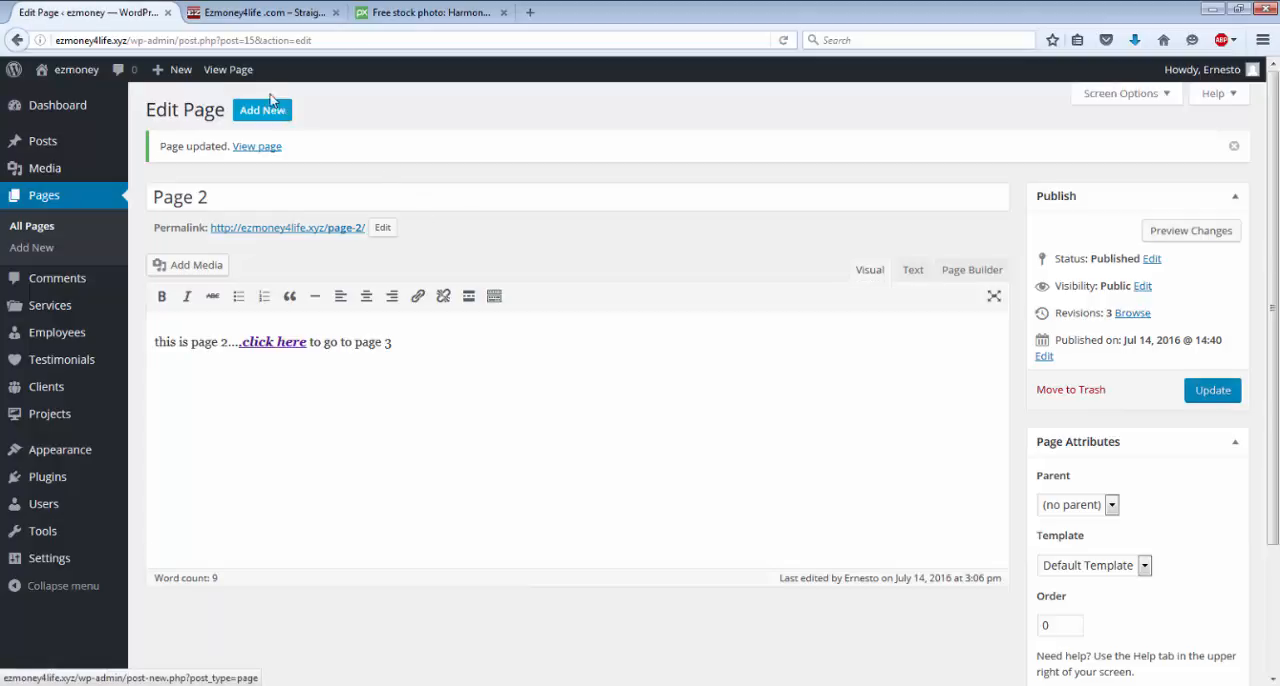
# View the published Page 2, test its ".click here" link to the Ezmoney4life site, and return to Page 2.
pyautogui.click(233, 73)
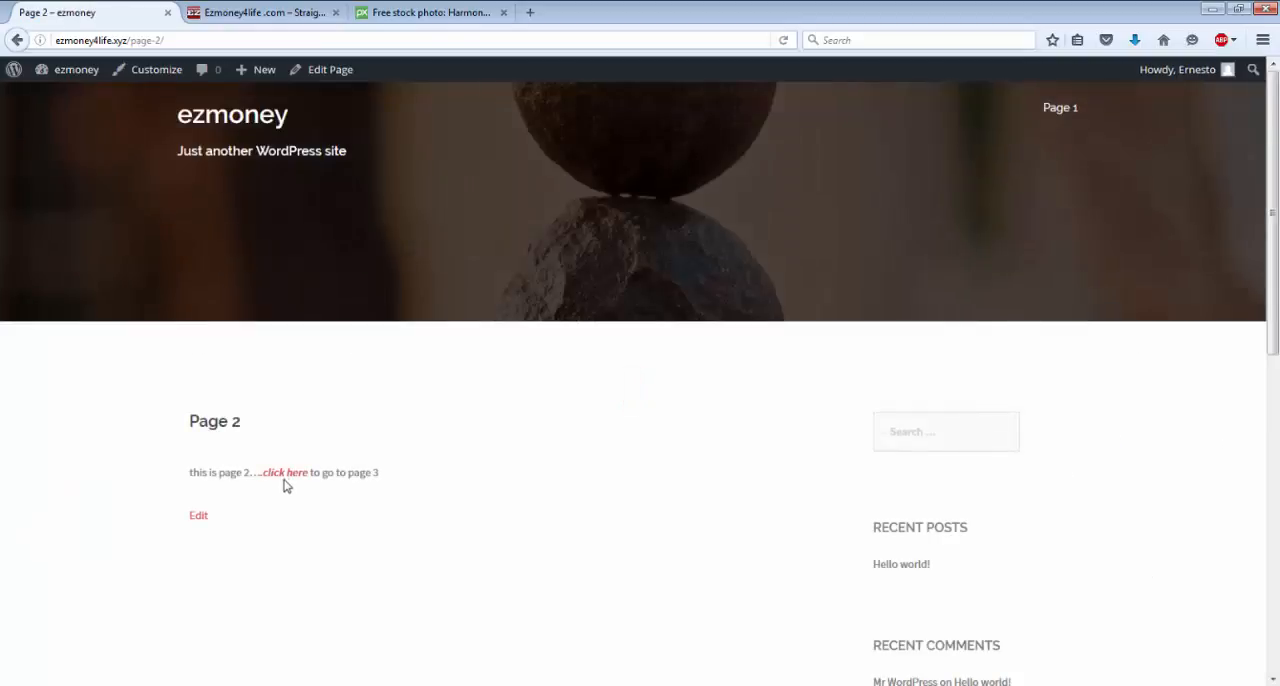
pyautogui.click(289, 476)
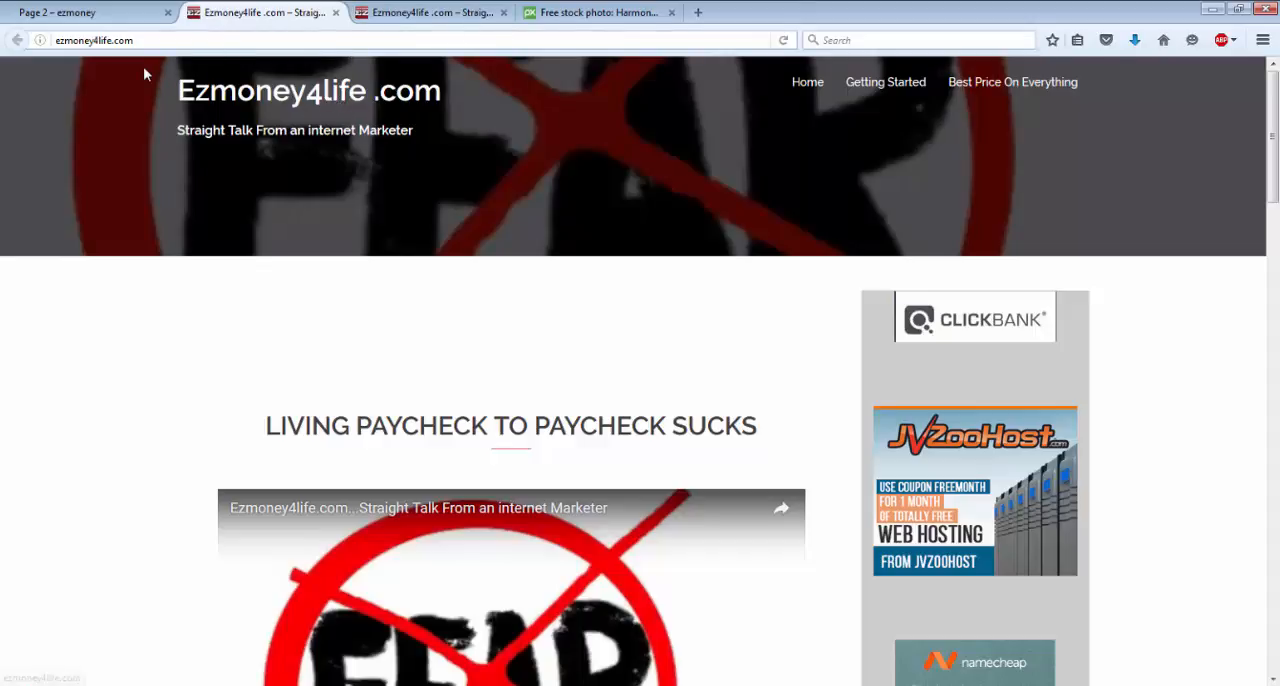
pyautogui.click(72, 16)
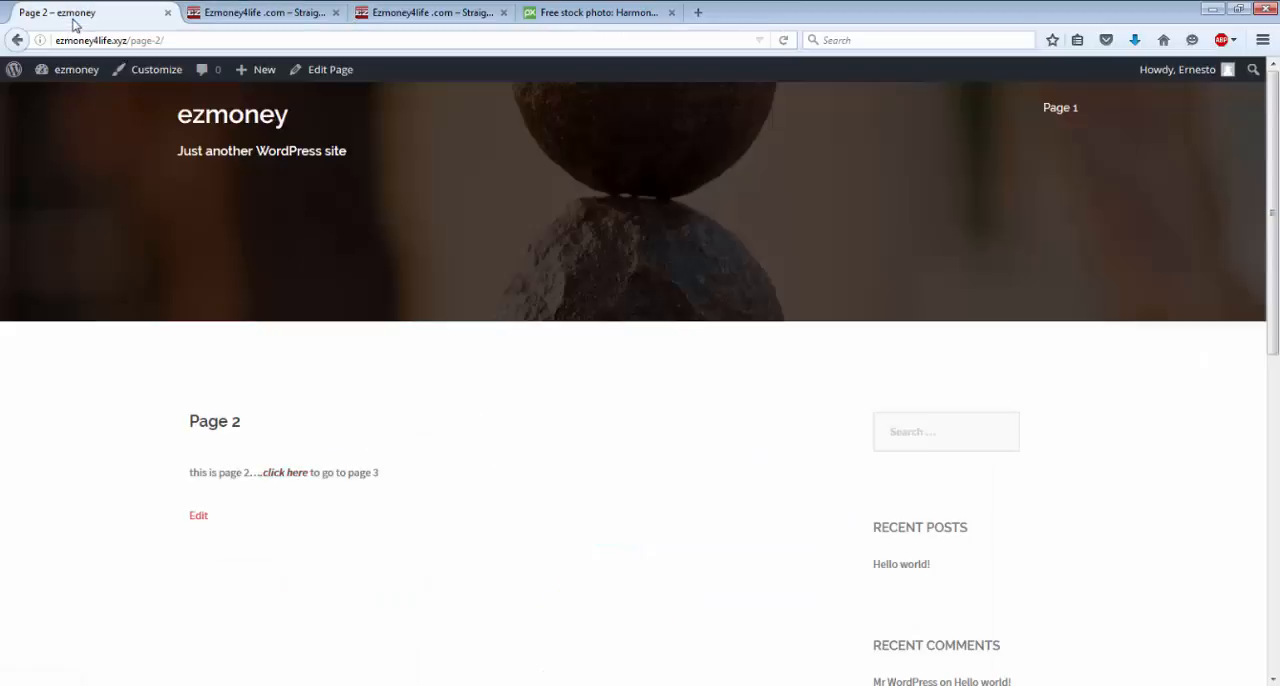
# Close the spare Ezmoney4life and stock photo tabs, then search for youtube in a new tab and open the YouTube site.
pyautogui.click(336, 13)
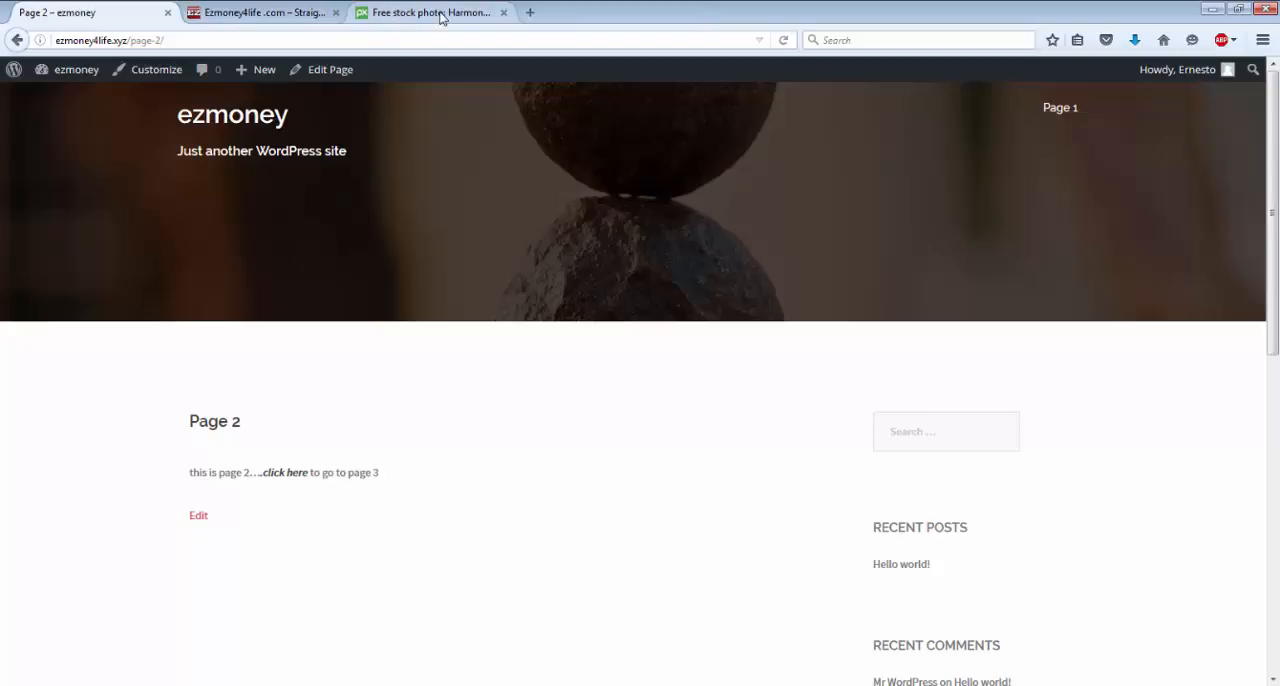
pyautogui.click(505, 14)
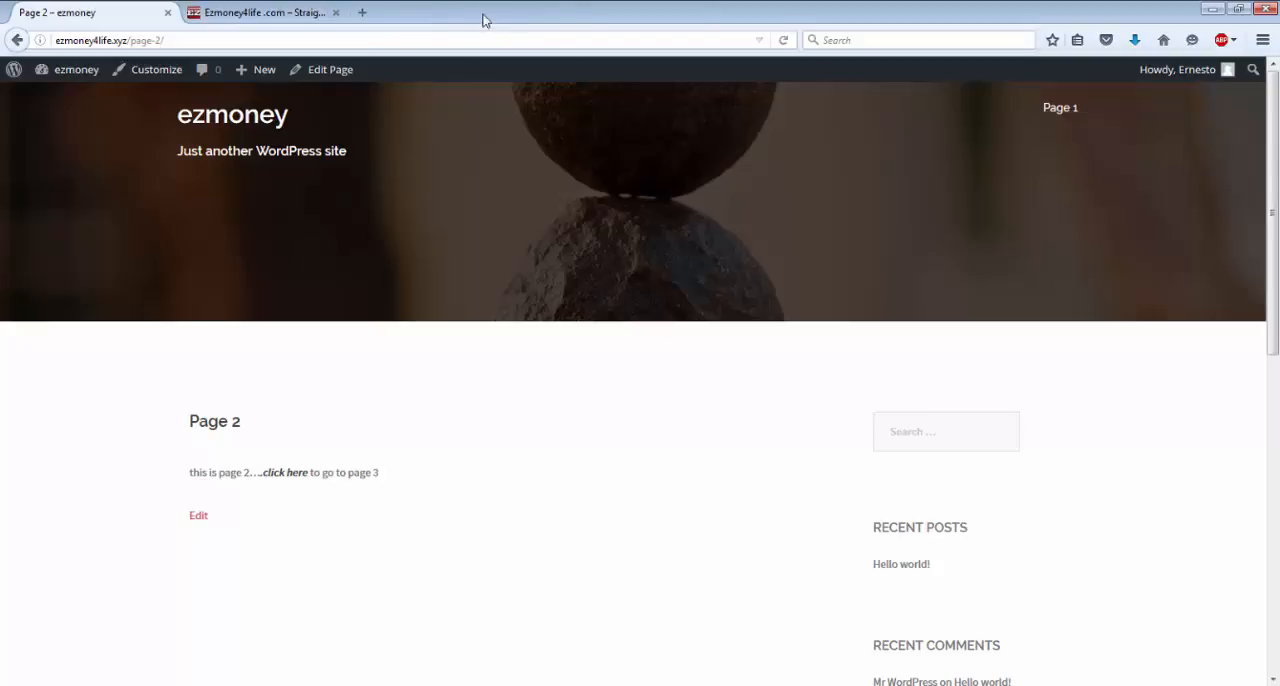
pyautogui.click(364, 13)
pyautogui.click(486, 107)
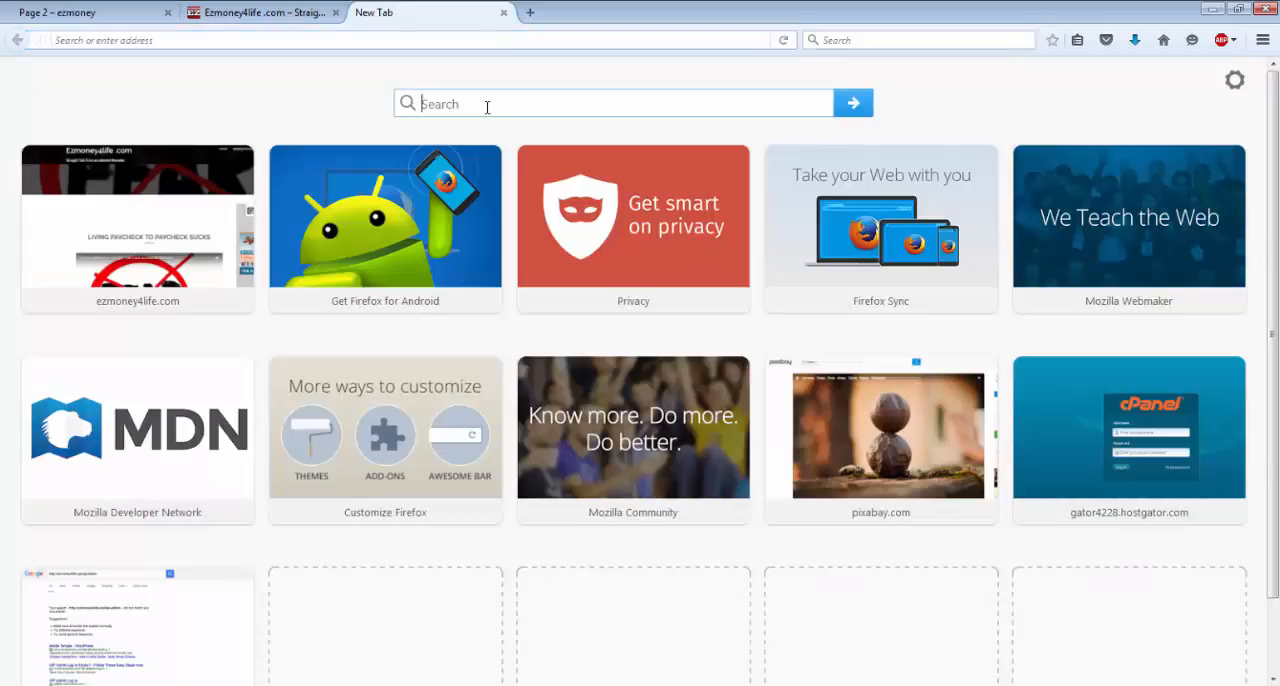
pyautogui.write('yout')
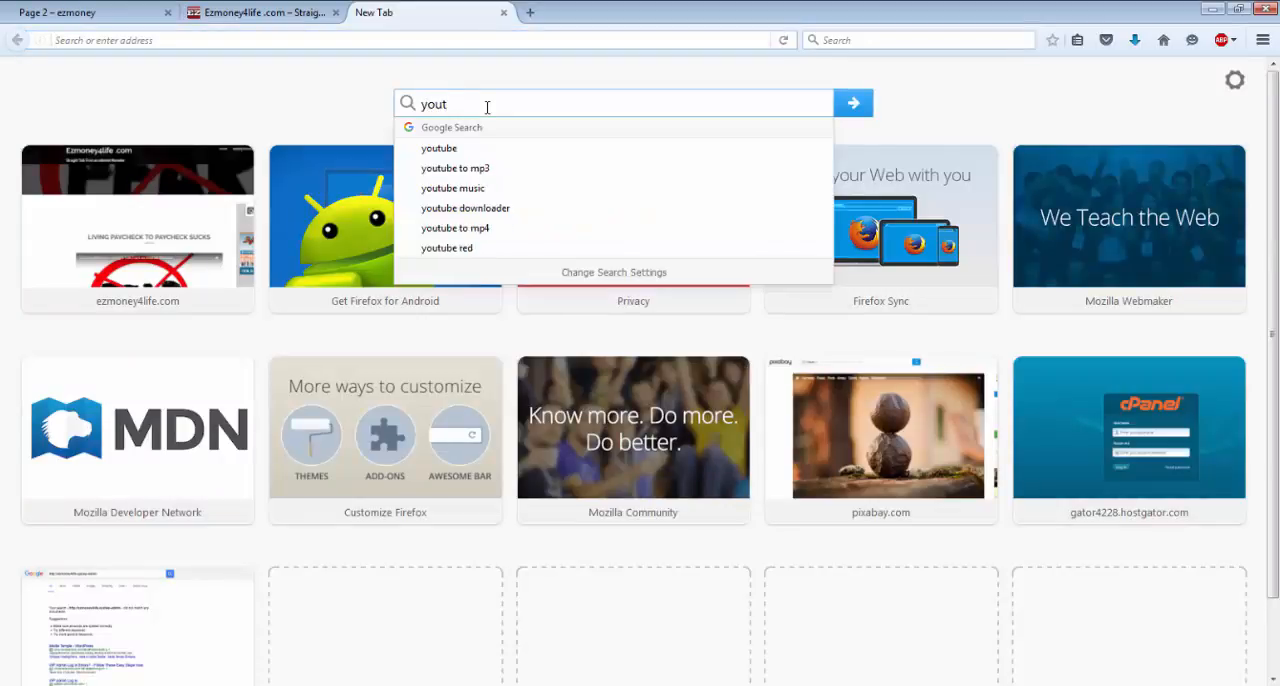
pyautogui.press('Down')
pyautogui.press('Return')
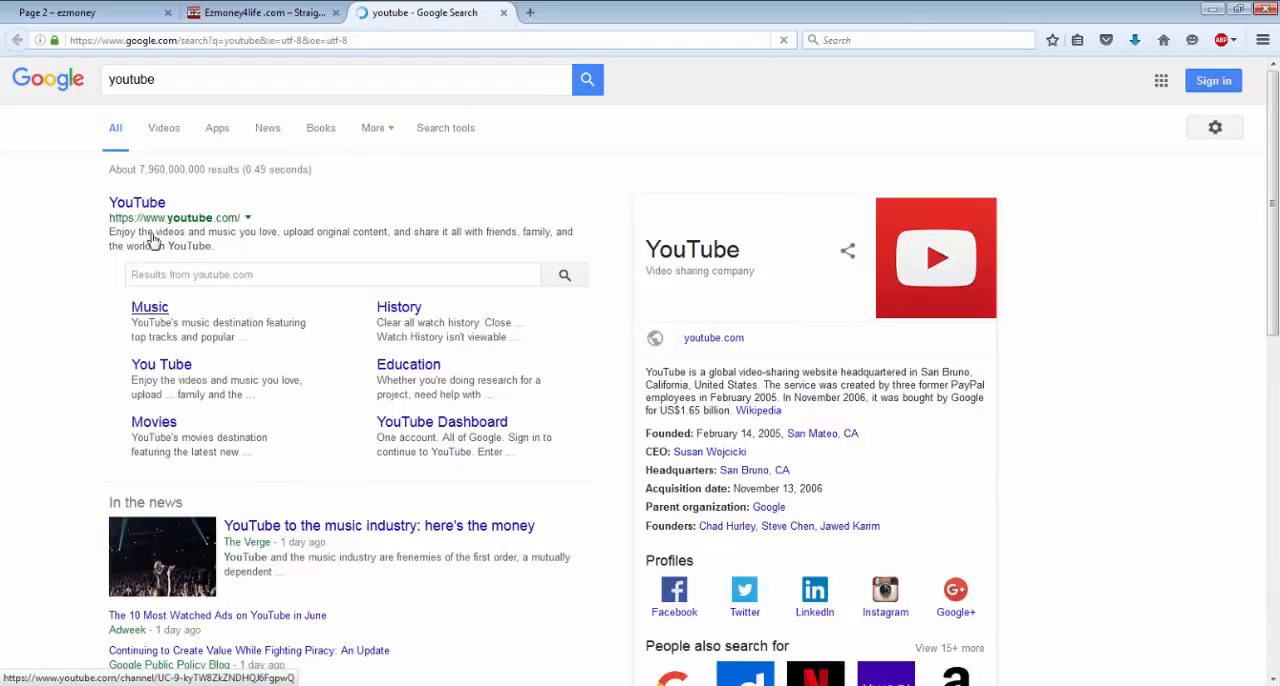
pyautogui.click(145, 213)
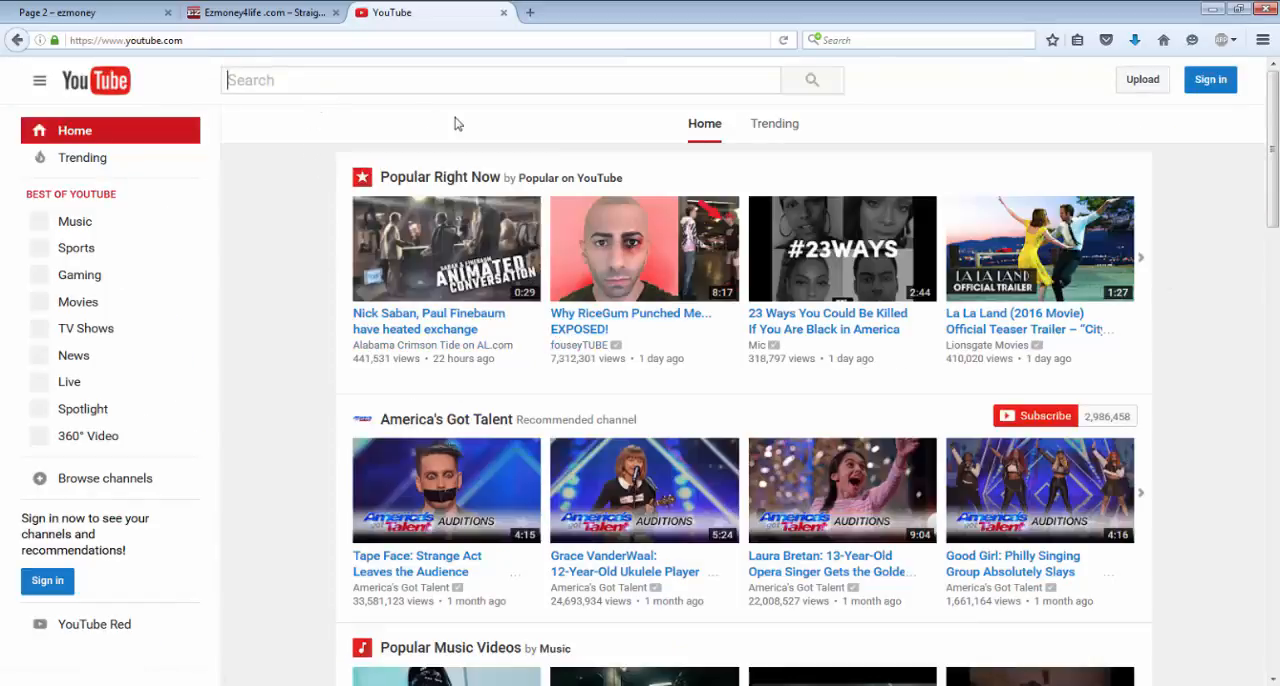
# Open the Calvin Harris "This Is What You Came For" video, pause it and copy its share link.
pyautogui.scroll(-5, 586, 210)
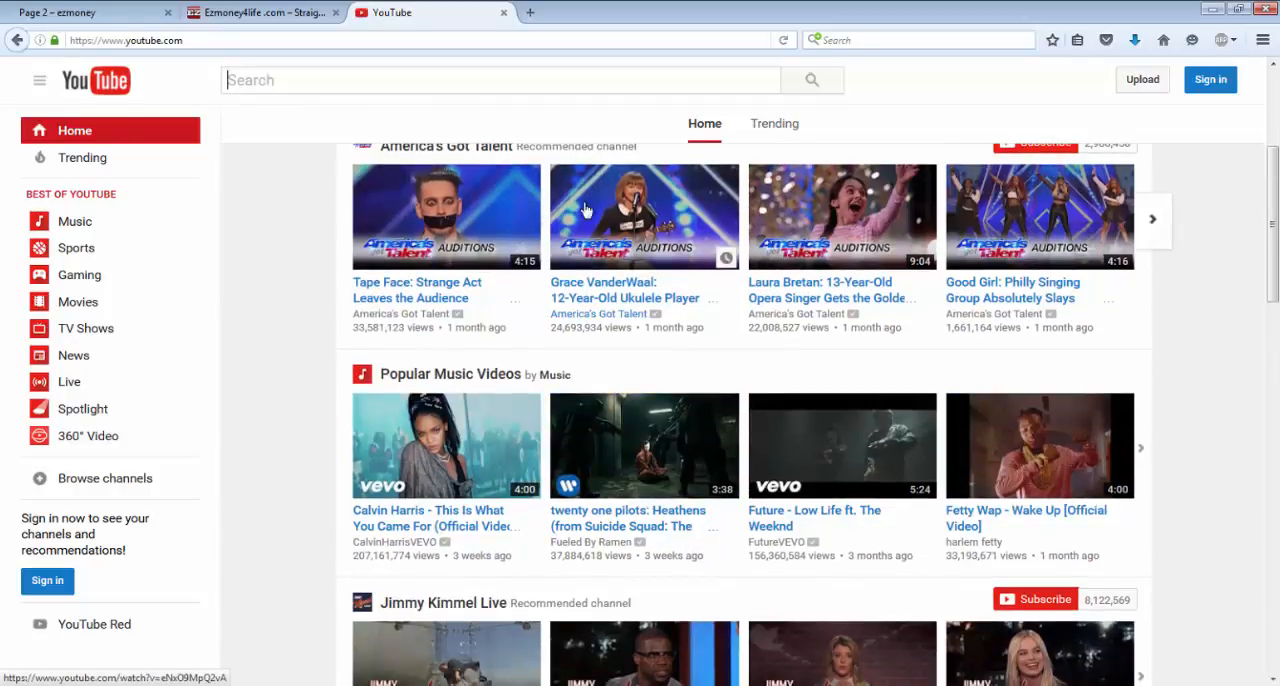
pyautogui.click(441, 461)
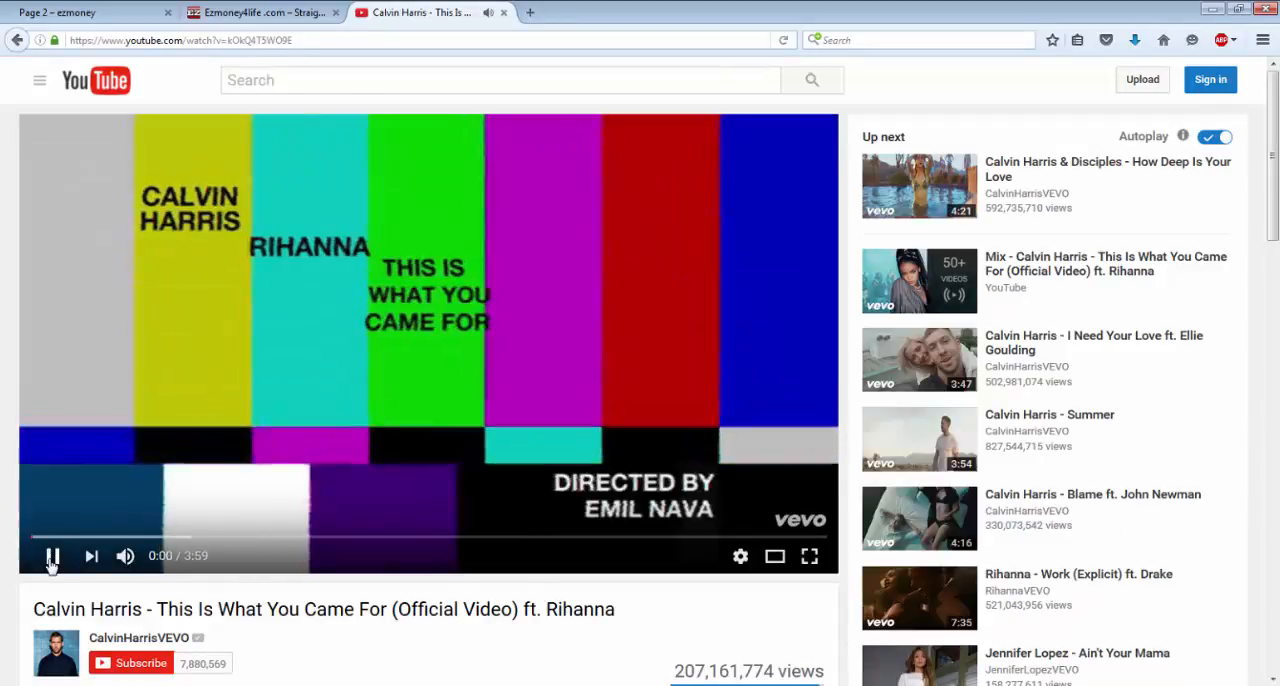
pyautogui.click(51, 557)
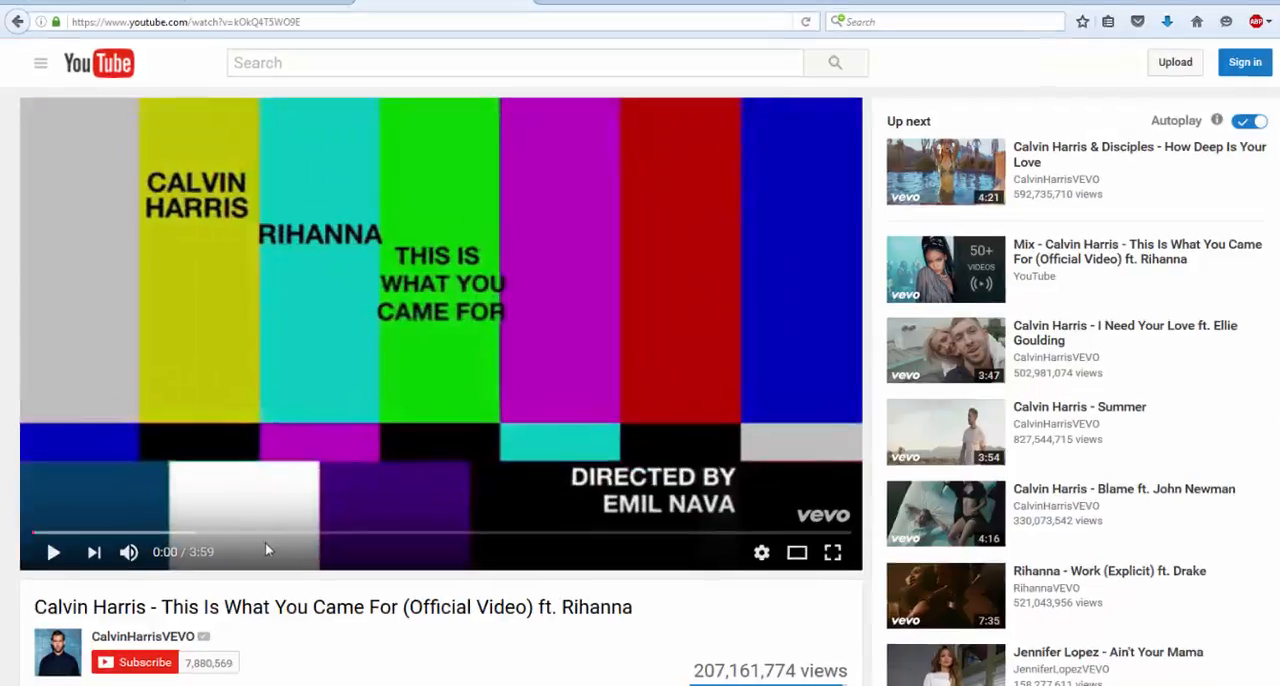
pyautogui.scroll(-3, 258, 547)
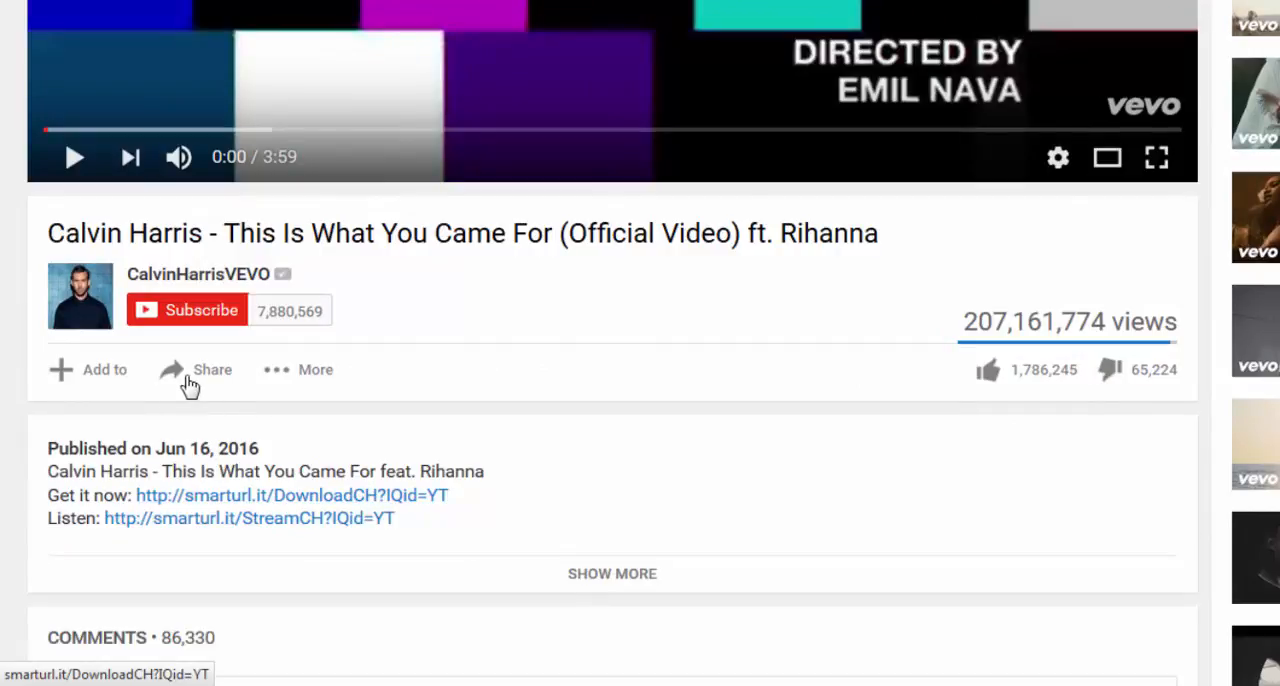
pyautogui.click(186, 378)
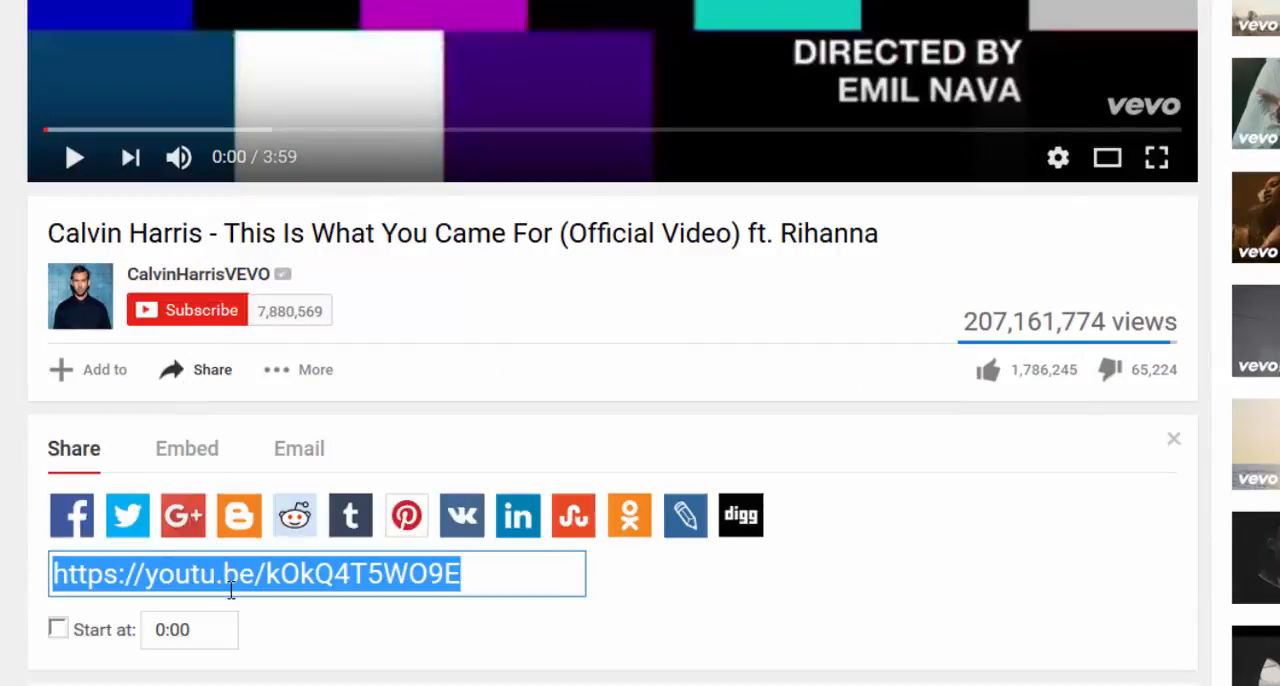
pyautogui.rightClick(231, 587)
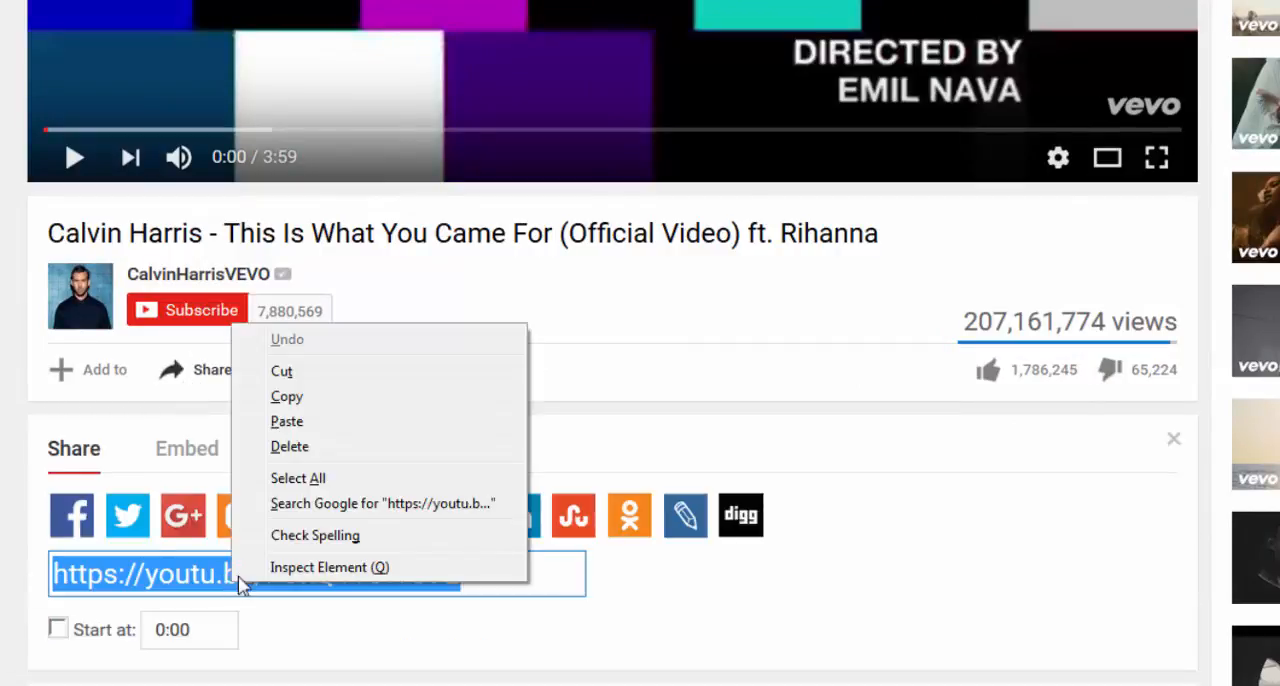
pyautogui.click(287, 397)
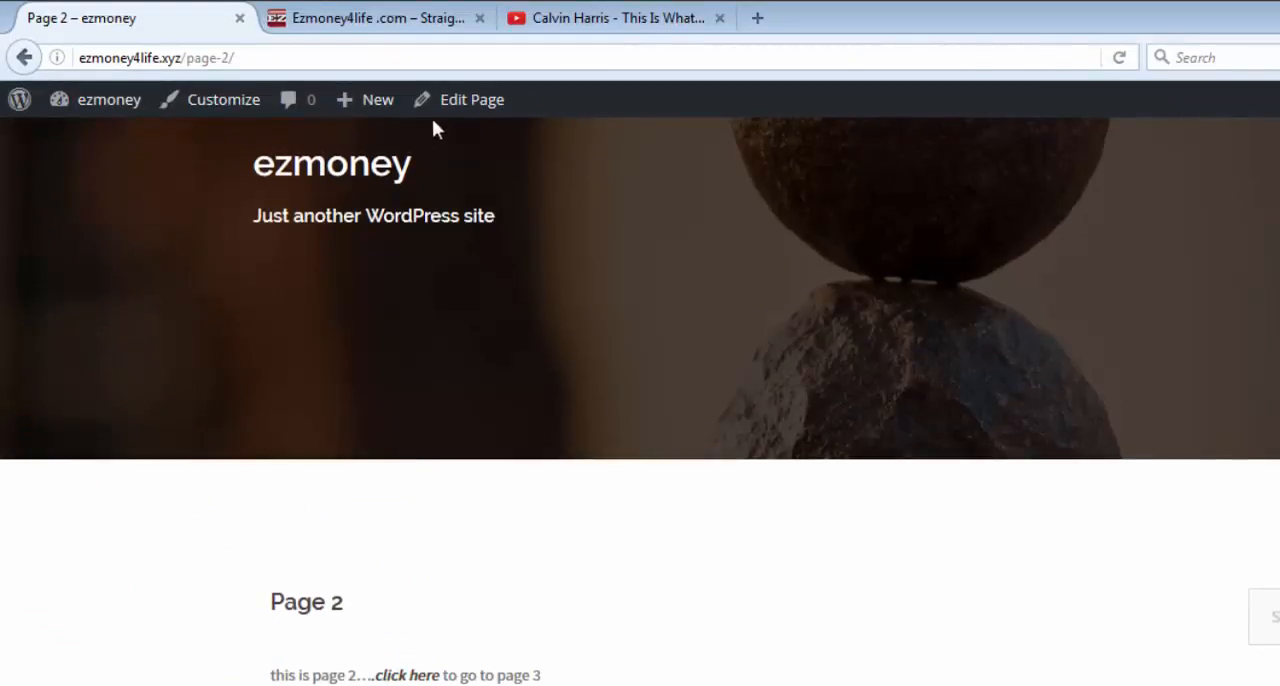
pyautogui.click(462, 101)
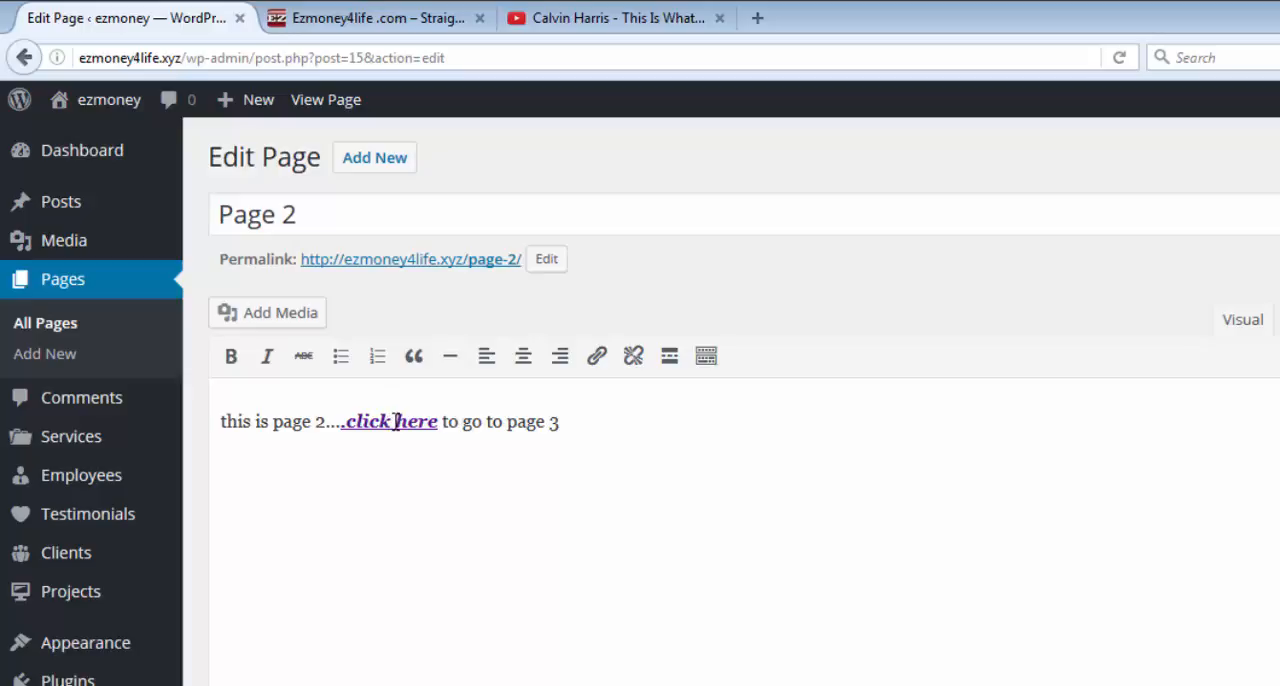
pyautogui.click(396, 421)
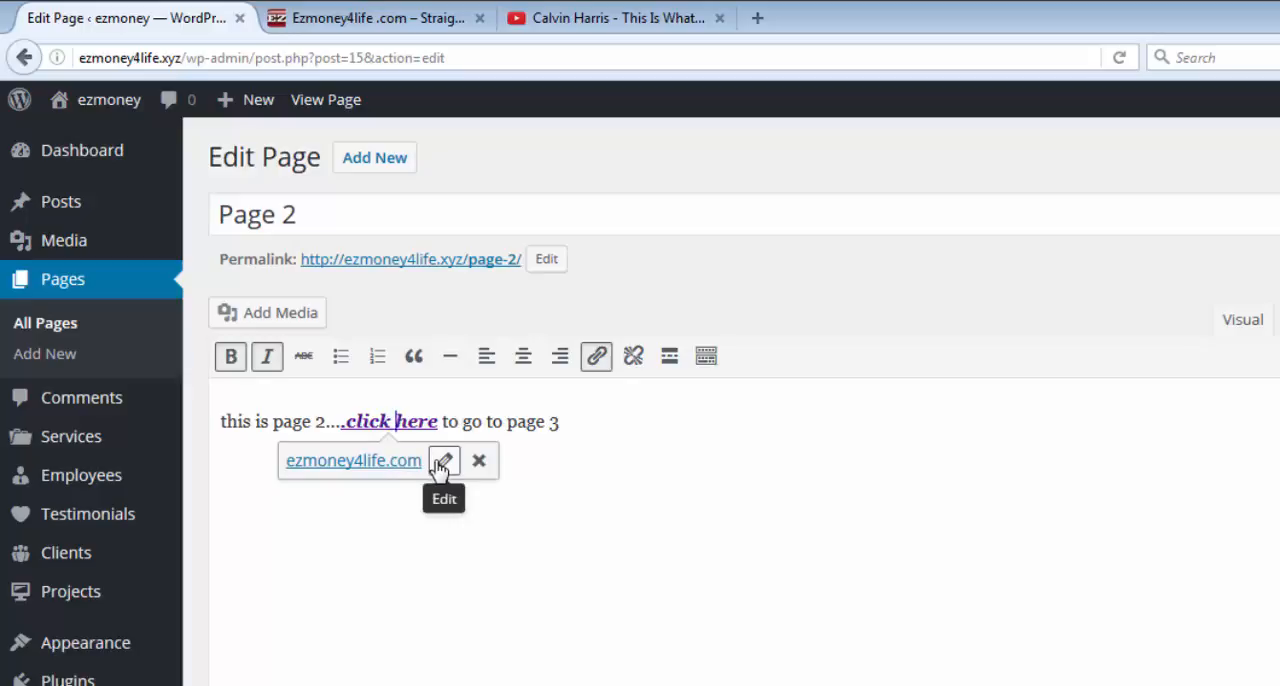
pyautogui.click(442, 462)
pyautogui.press('BackSpace')
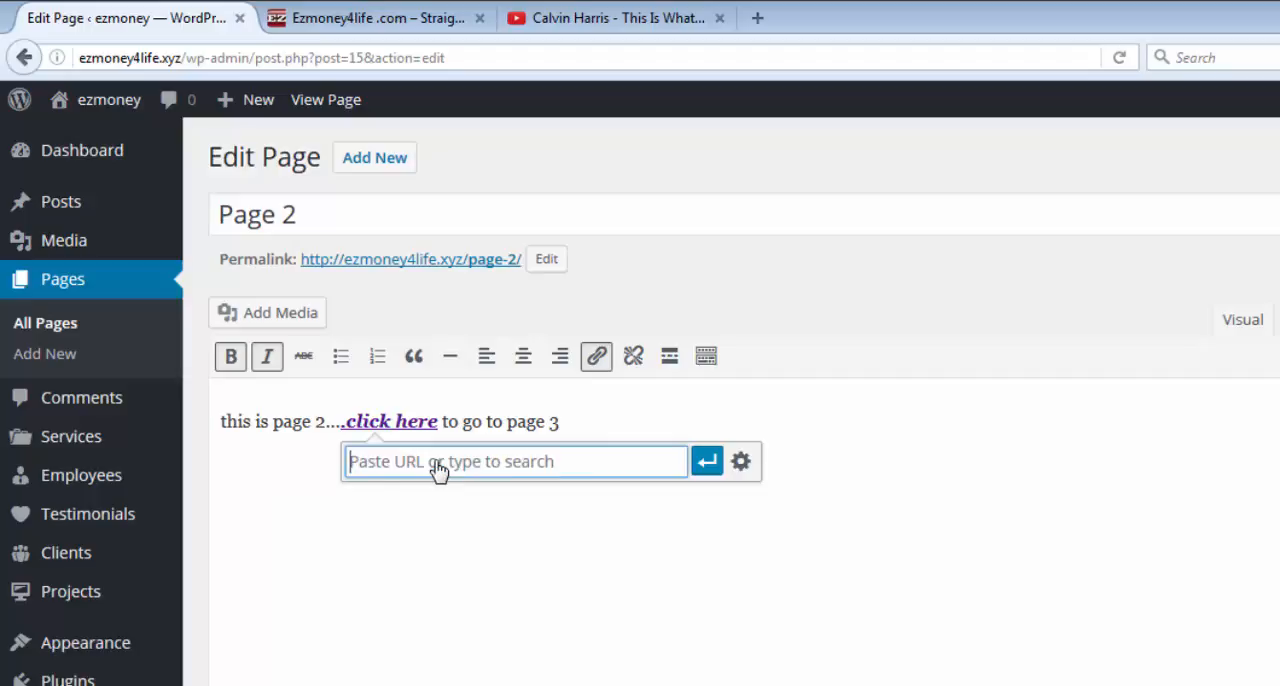
pyautogui.rightClick(437, 463)
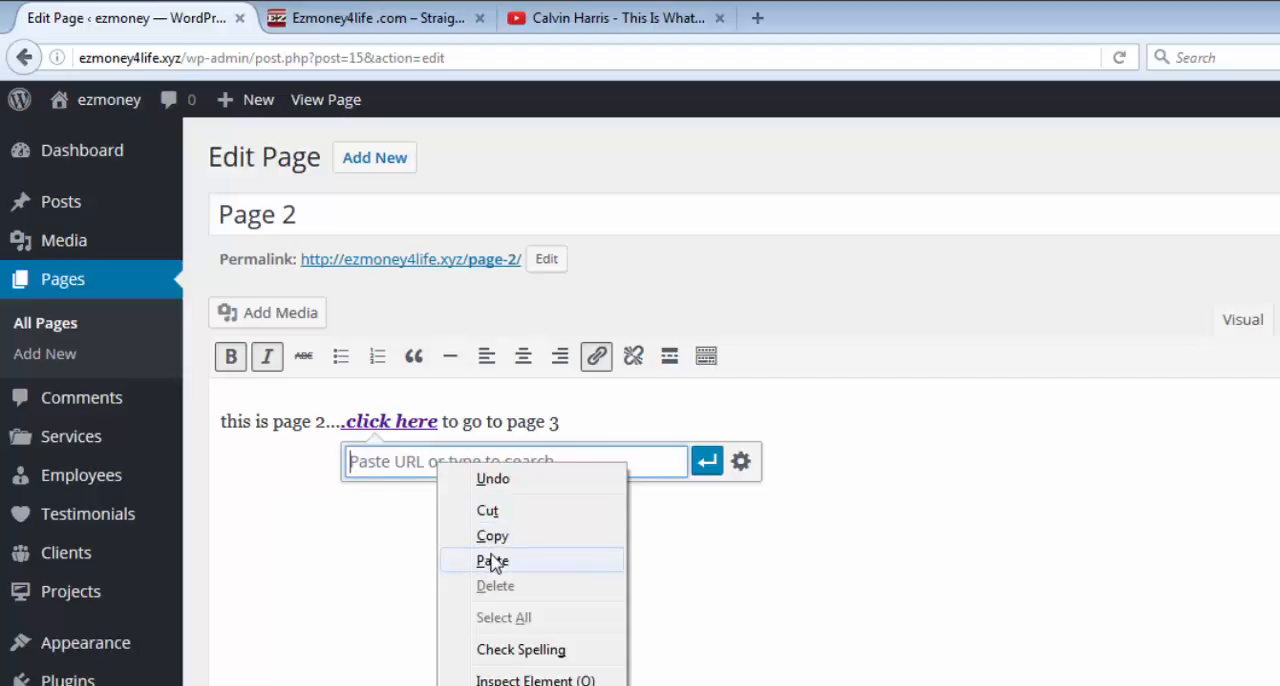
pyautogui.click(492, 561)
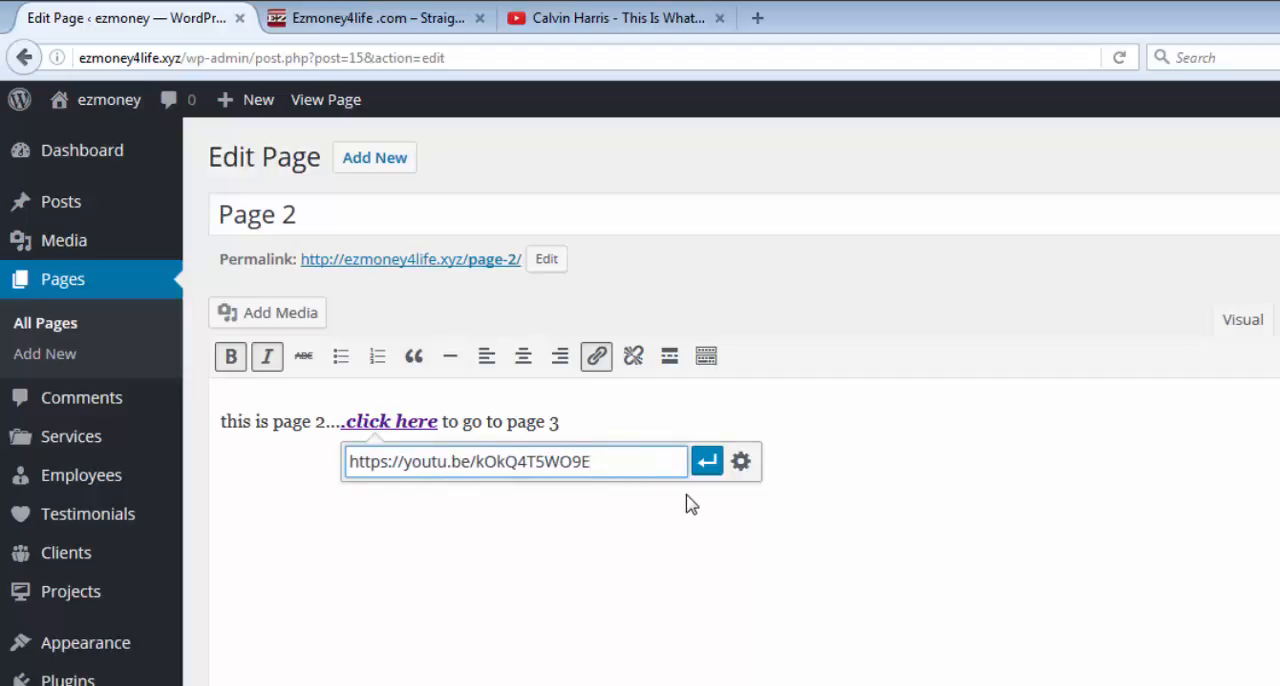
pyautogui.click(707, 463)
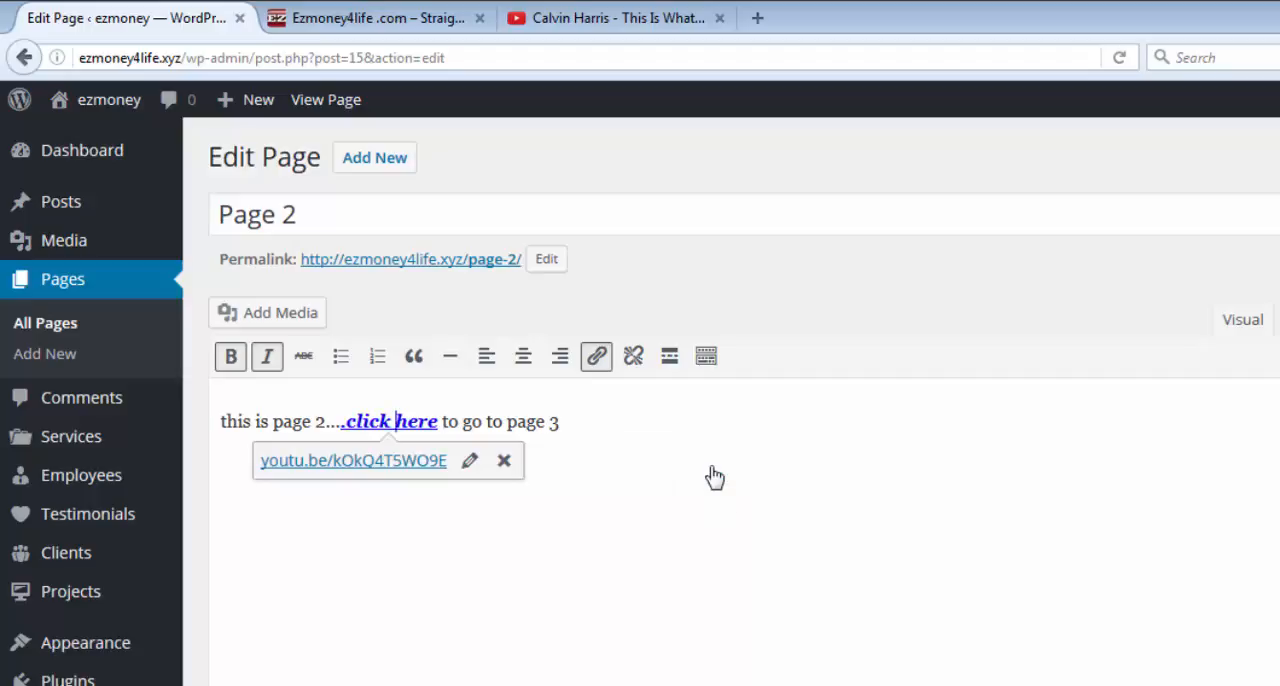
# Check the ".click here" link's option to open in a new tab and update Page 2.
pyautogui.click(470, 460)
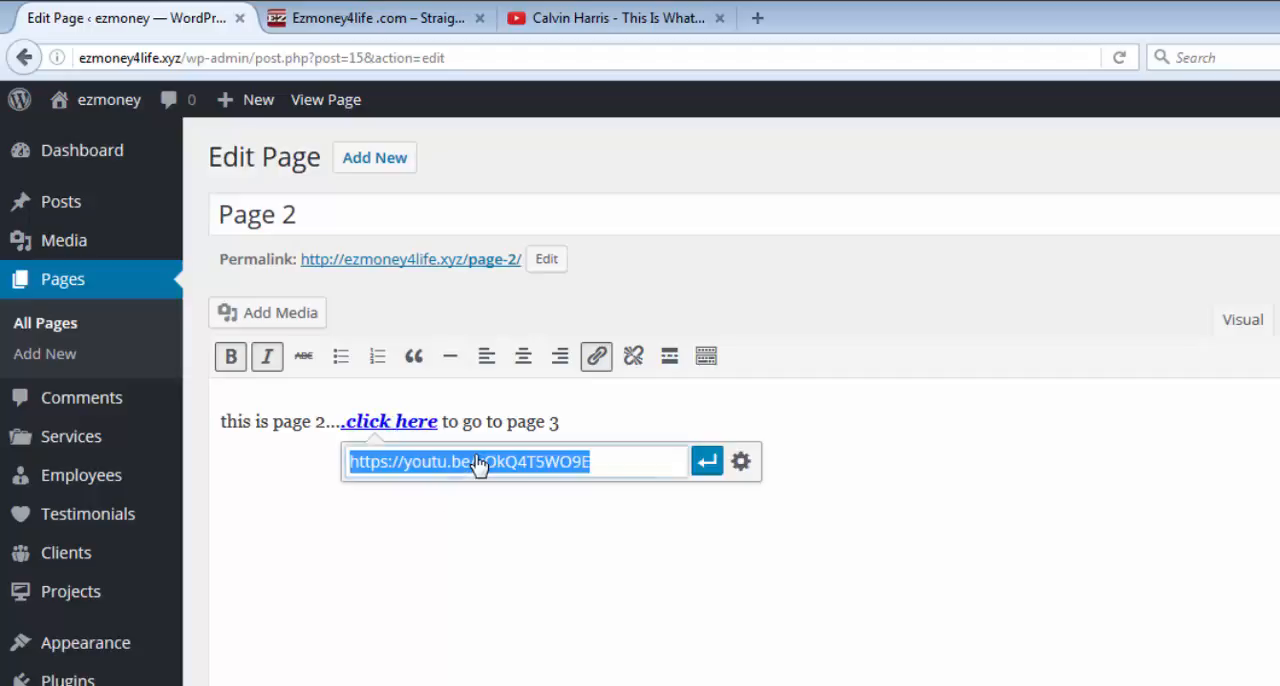
pyautogui.click(741, 463)
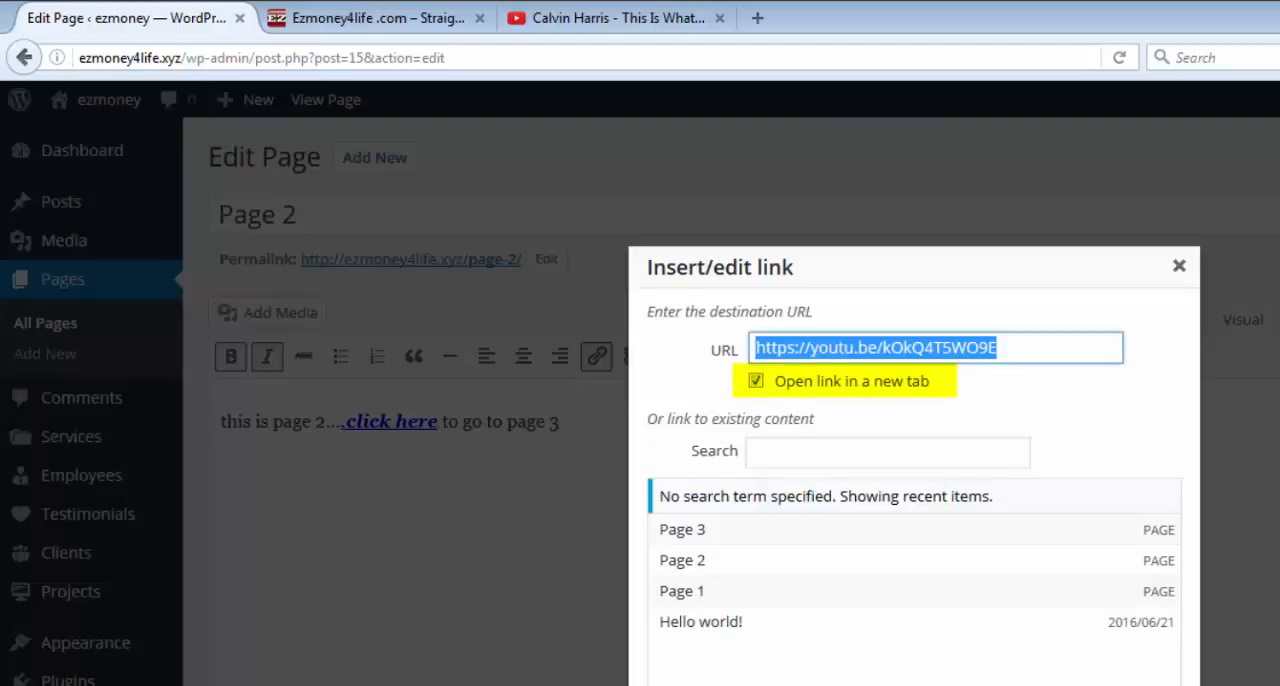
pyautogui.press('Escape')
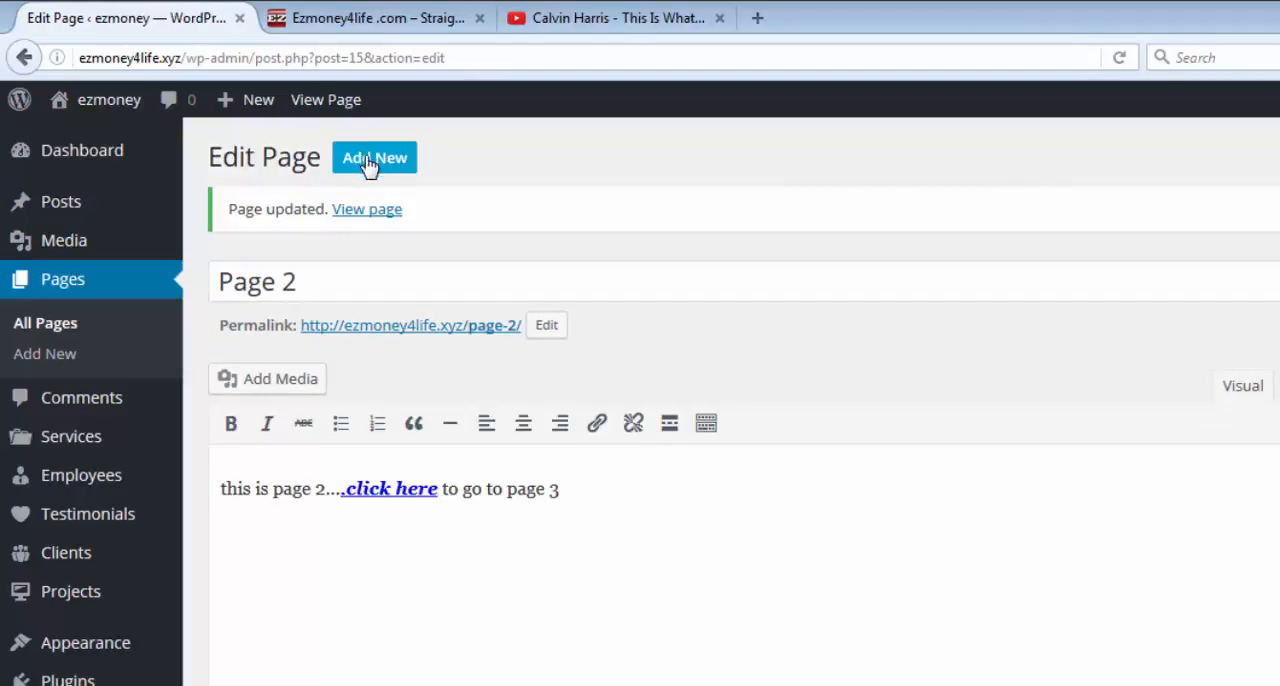
# View the published Page 2, test its ".click here" link to YouTube, pause the video and return to Page 2.
pyautogui.click(327, 100)
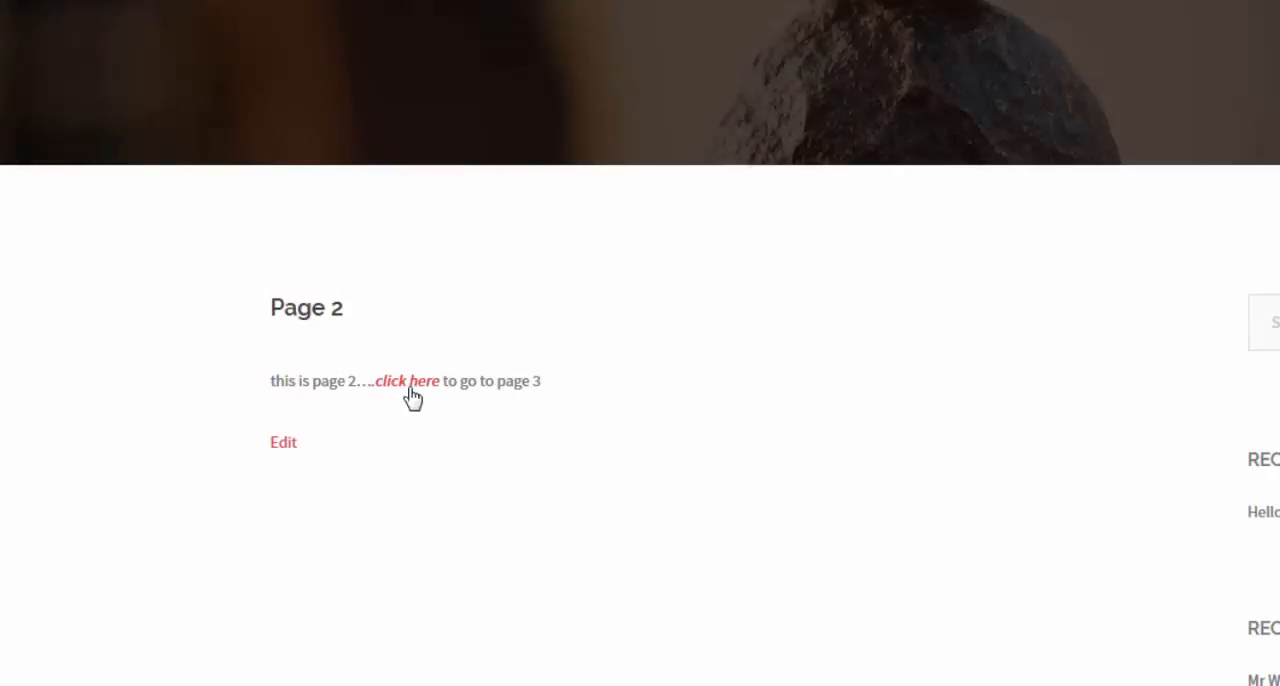
pyautogui.click(412, 392)
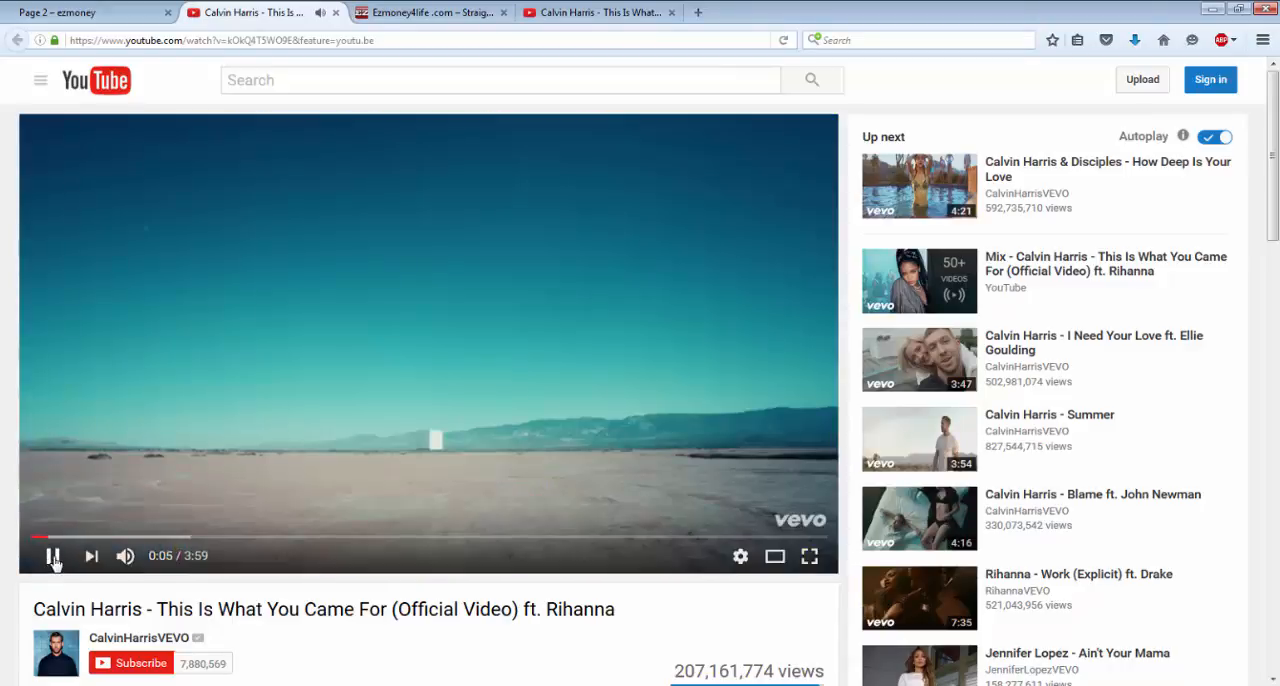
pyautogui.click(53, 557)
pyautogui.click(129, 21)
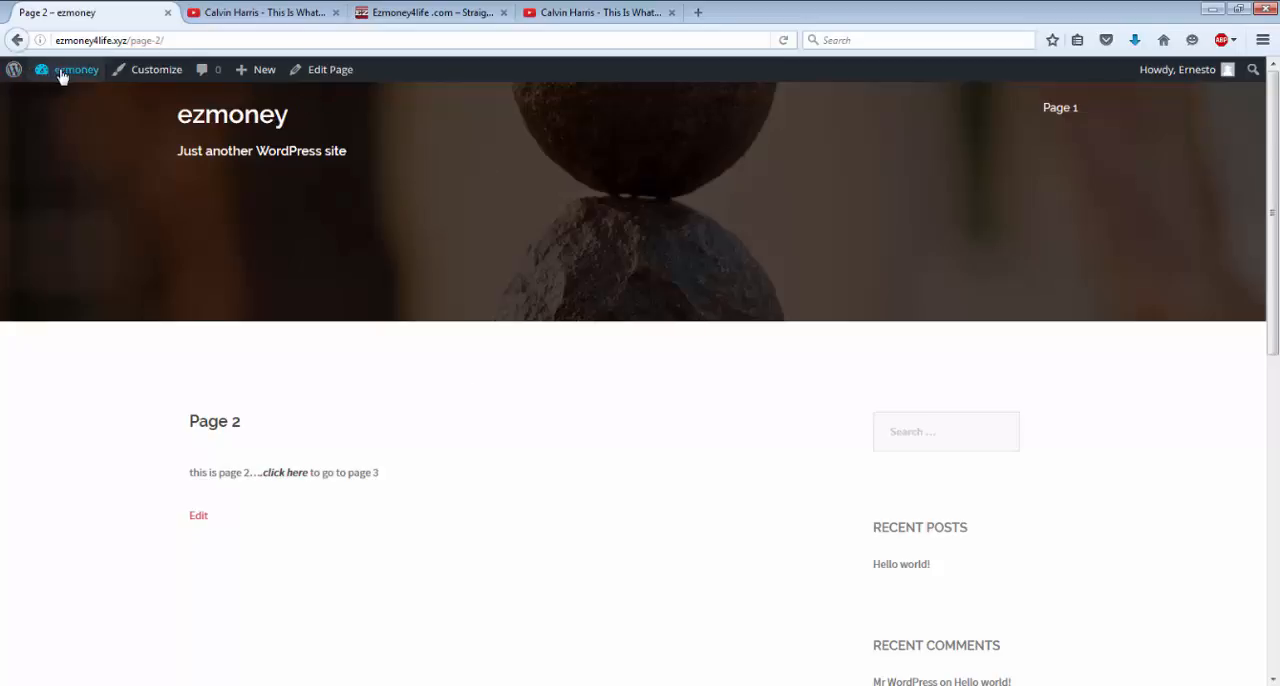
# Go to the site's dashboard and open Page 3 for editing from the list of pages.
pyautogui.moveTo(58, 75)
pyautogui.click(62, 100)
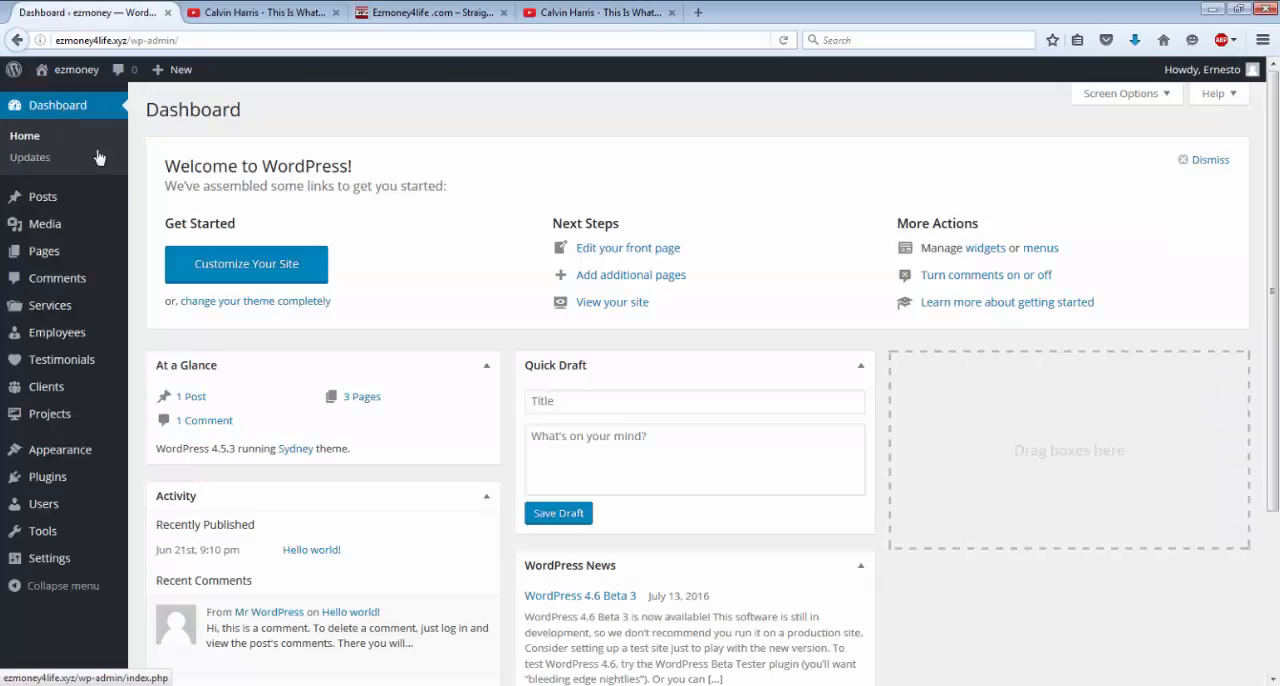
pyautogui.moveTo(40, 255)
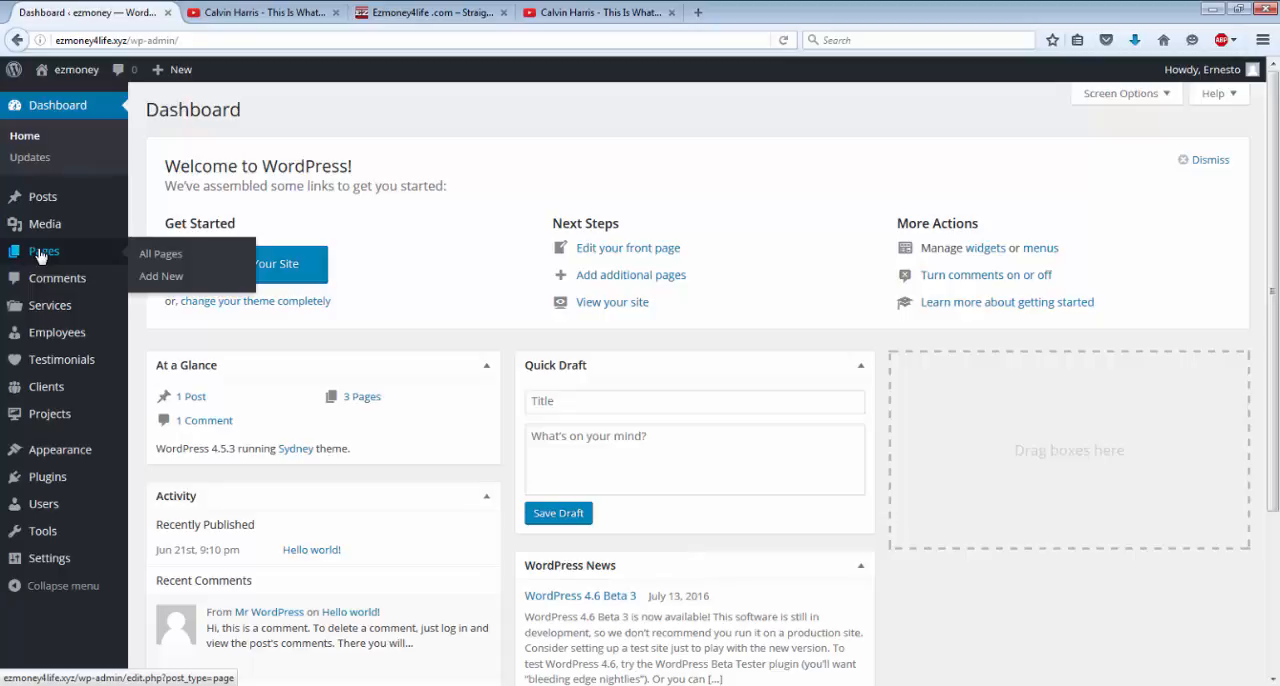
pyautogui.click(40, 256)
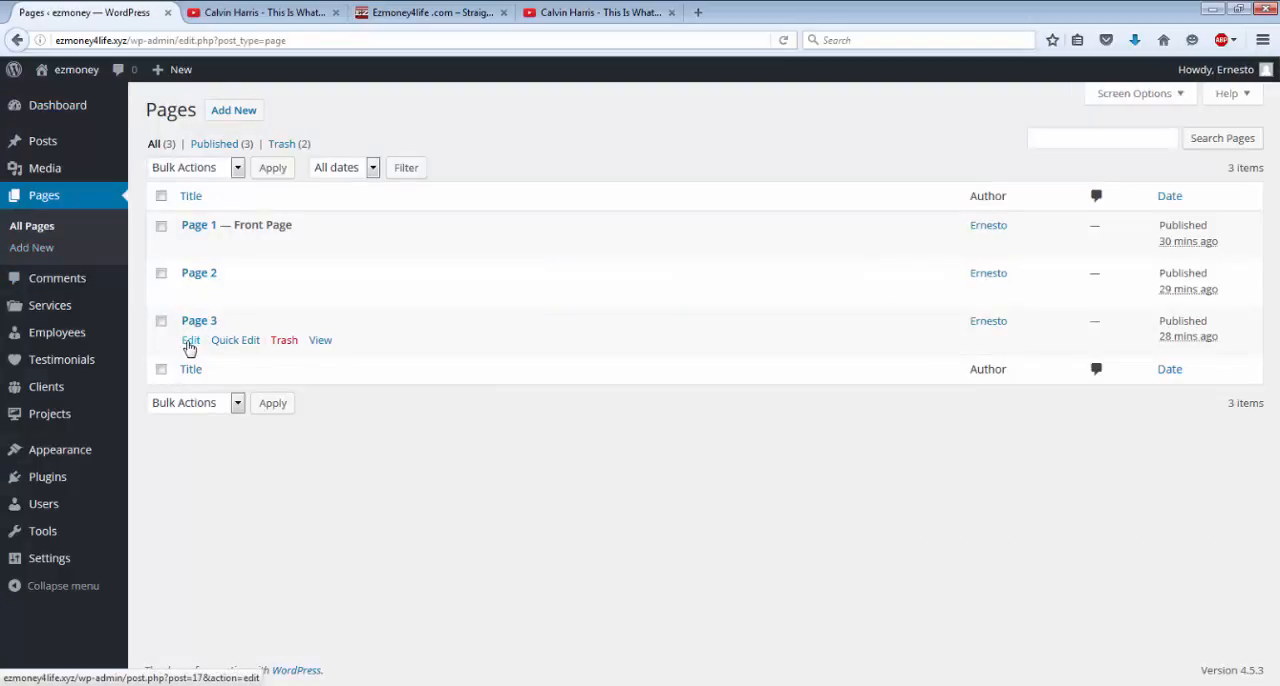
pyautogui.click(190, 341)
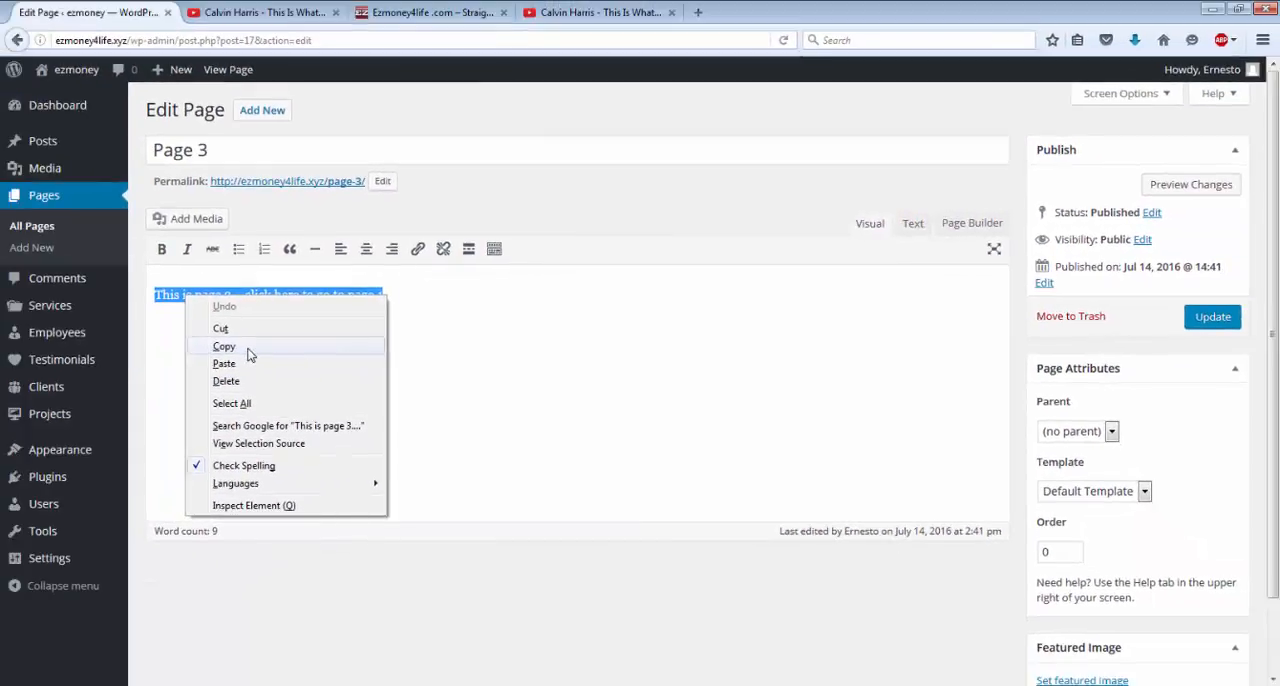
# Switch Page 3 to Page Builder, copying the editor's existing content into it.
pyautogui.click(250, 352)
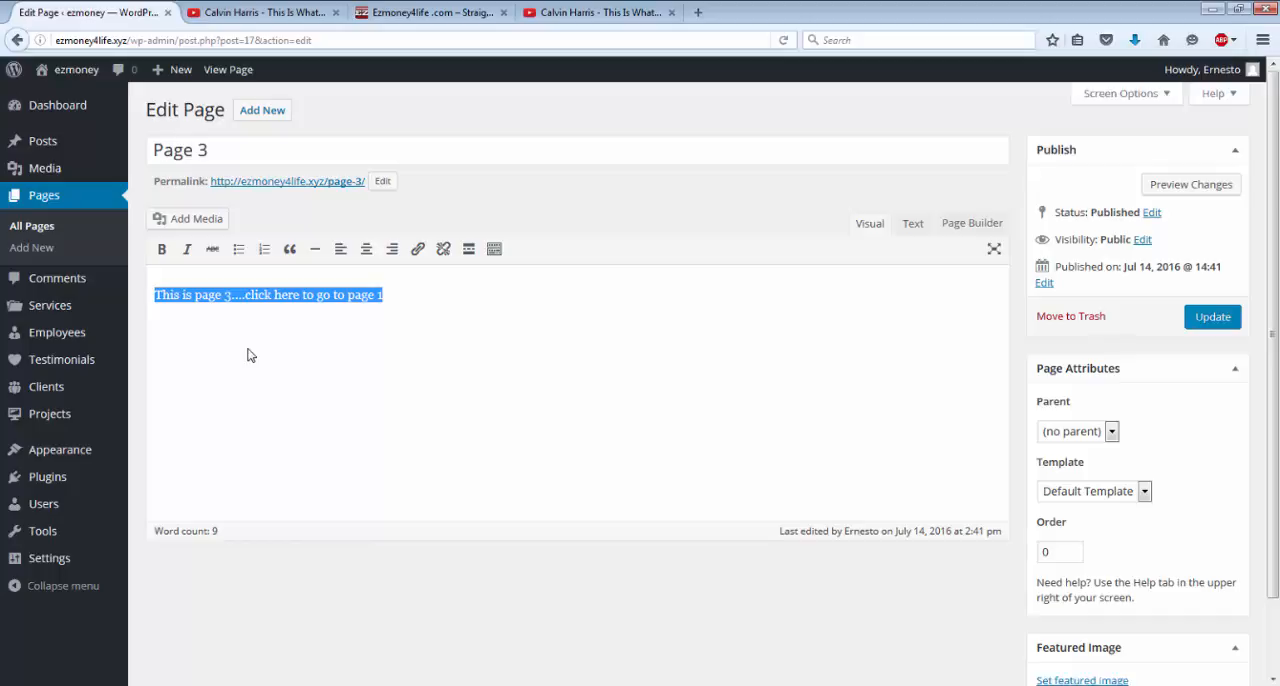
pyautogui.click(975, 228)
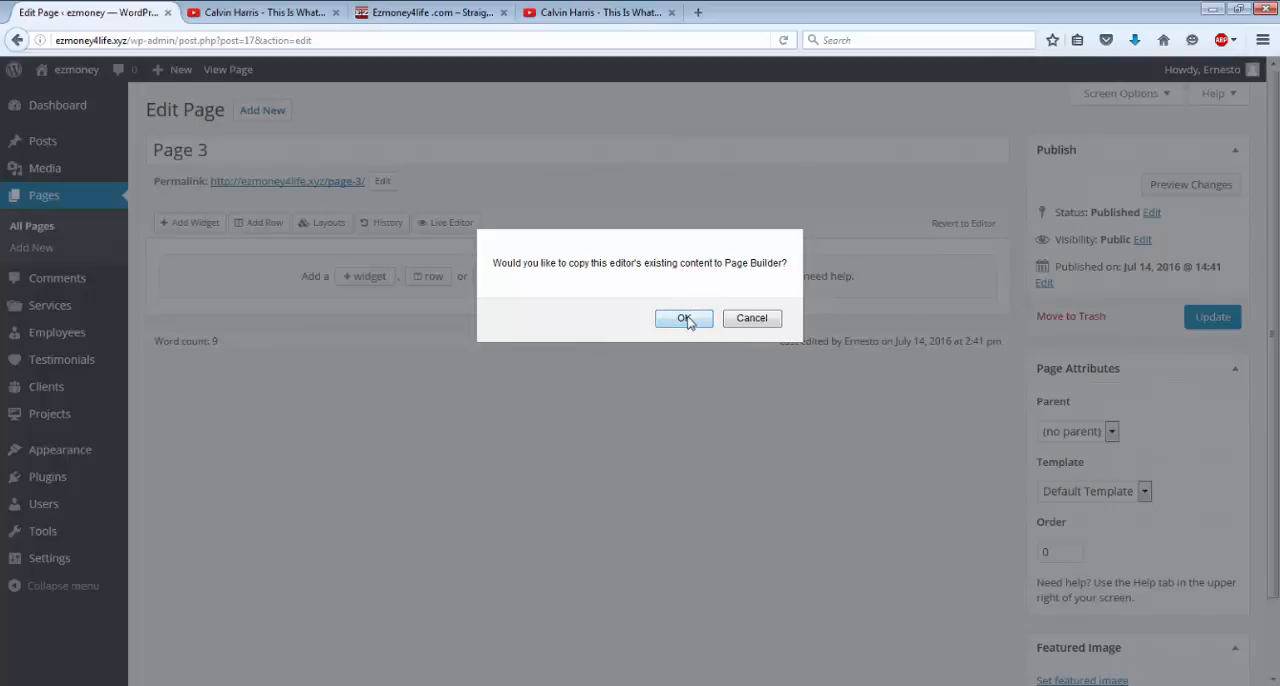
pyautogui.click(689, 320)
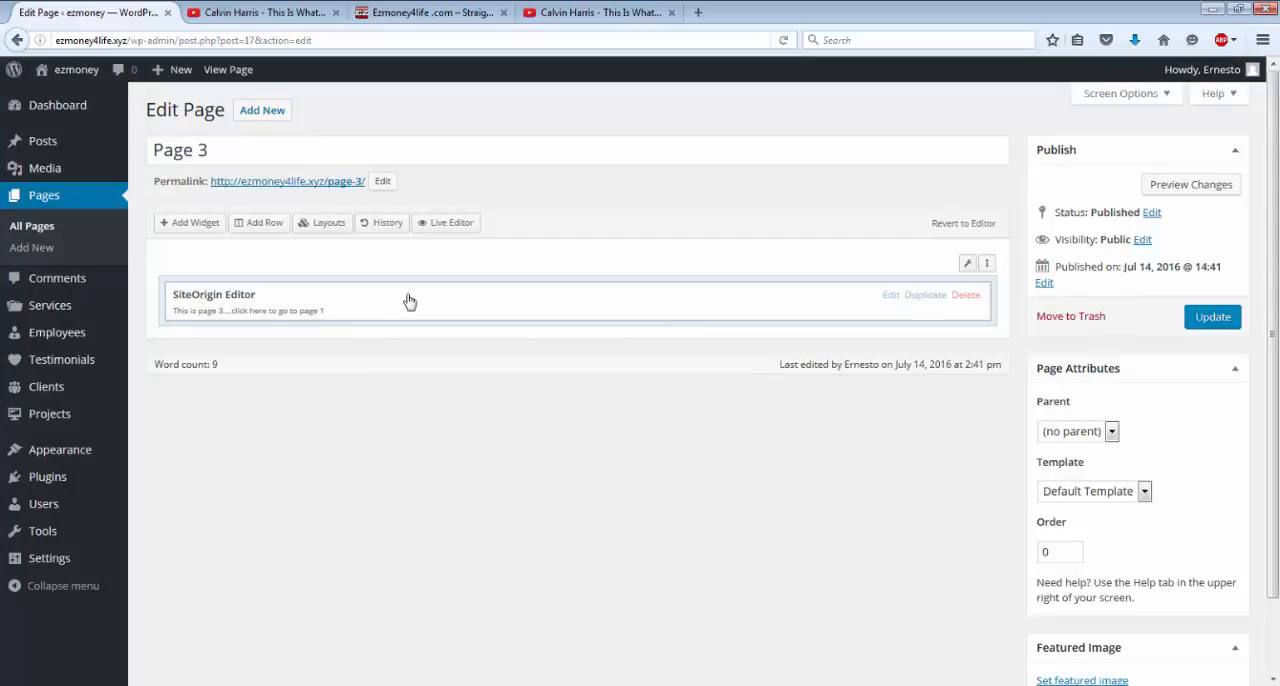
# Title Page 3's SiteOrigin Editor widget "Hello Everyone" and remove the final "1" from its text.
pyautogui.click(892, 298)
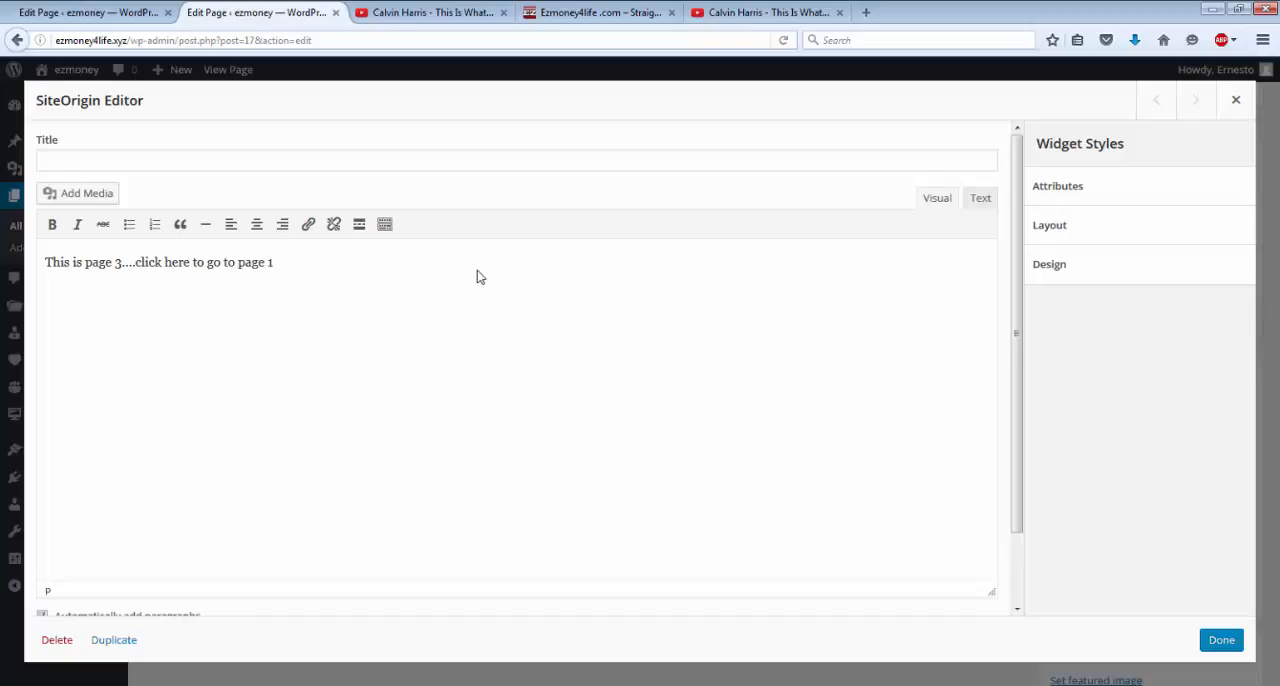
pyautogui.click(82, 157)
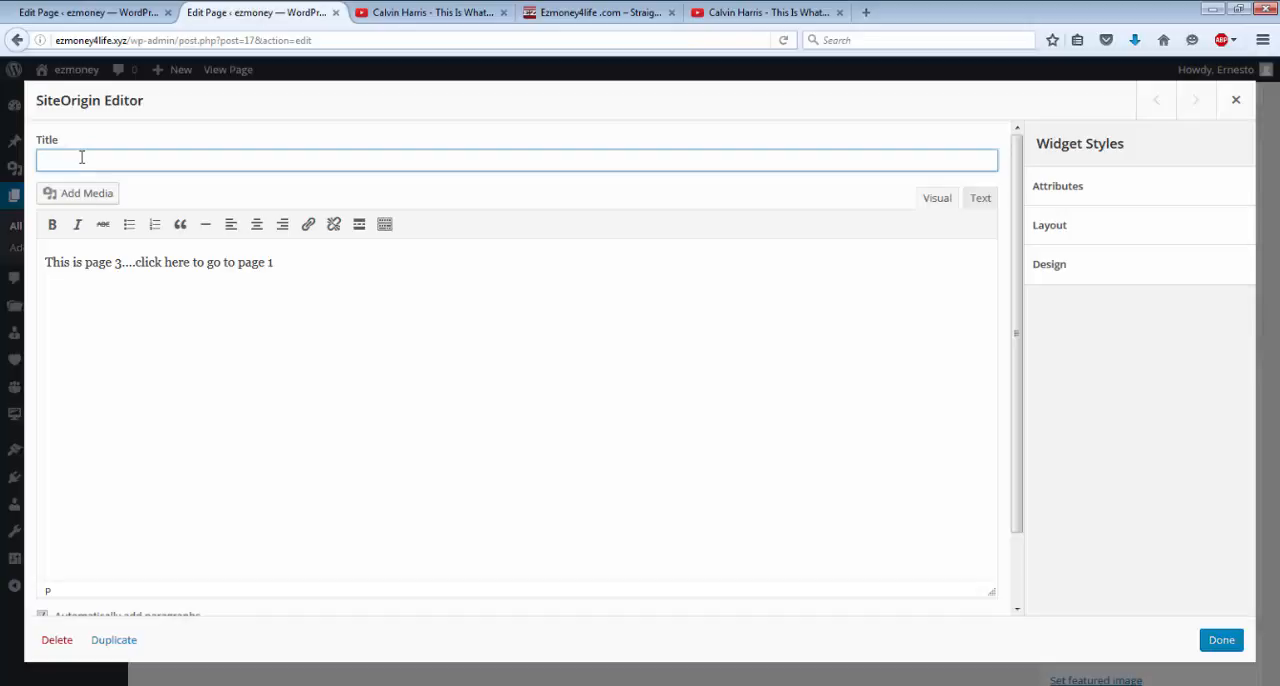
pyautogui.write('Hello Everyone')
pyautogui.click(285, 265)
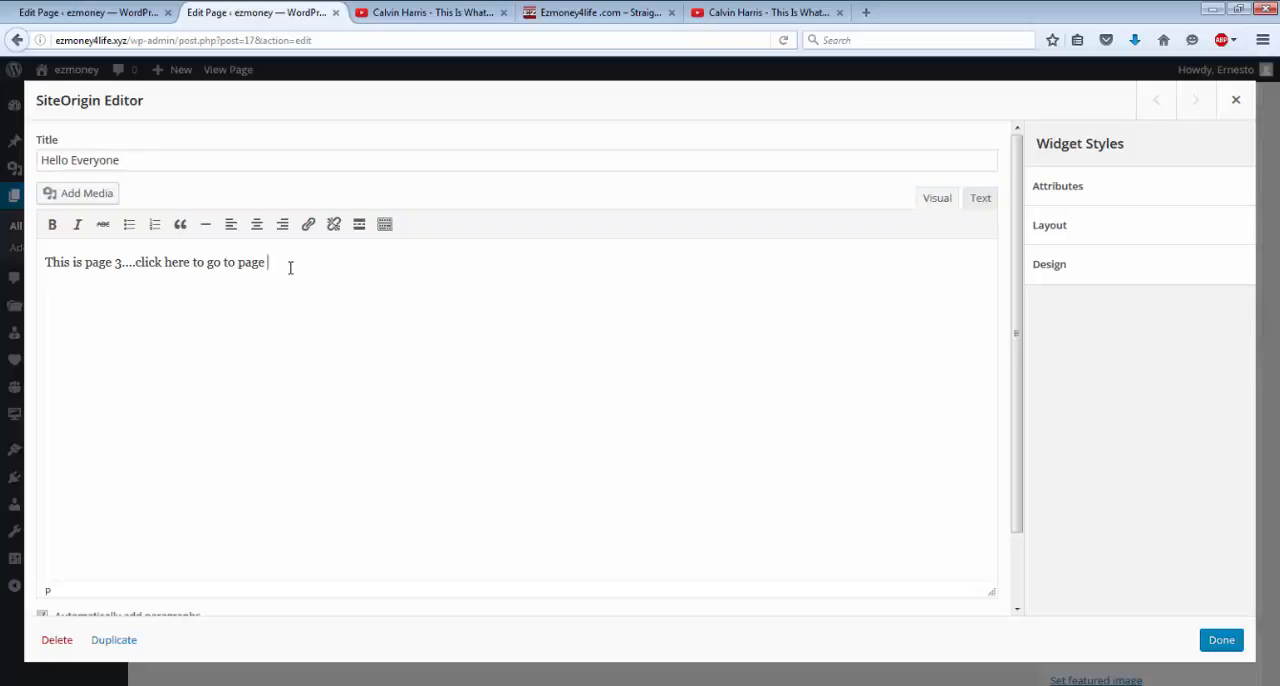
pyautogui.click(1221, 641)
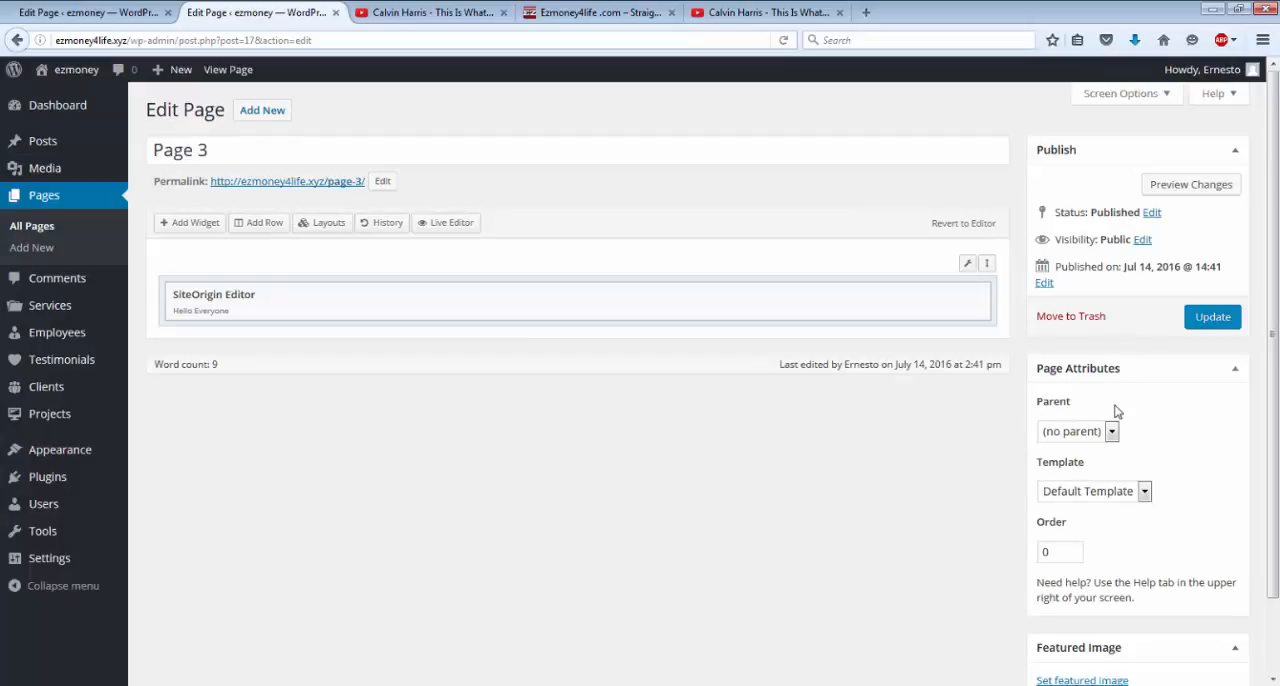
# Update Page 3 and view the published page.
pyautogui.click(1208, 316)
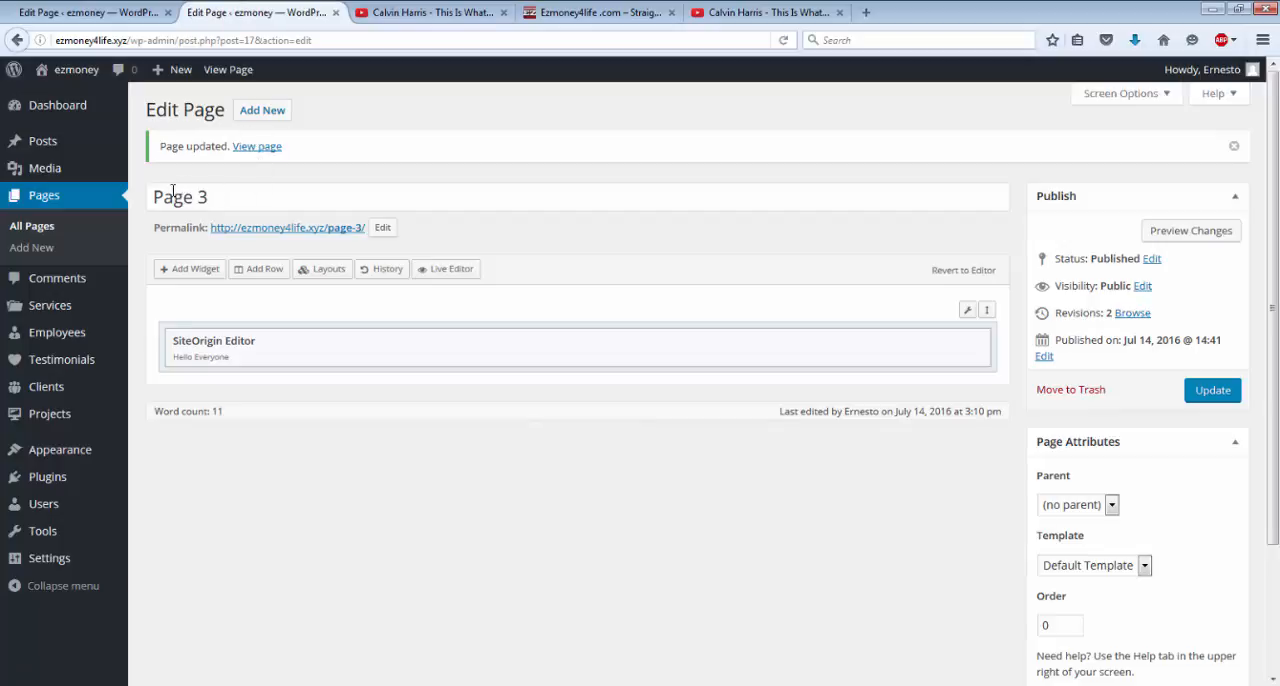
pyautogui.moveTo(78, 83)
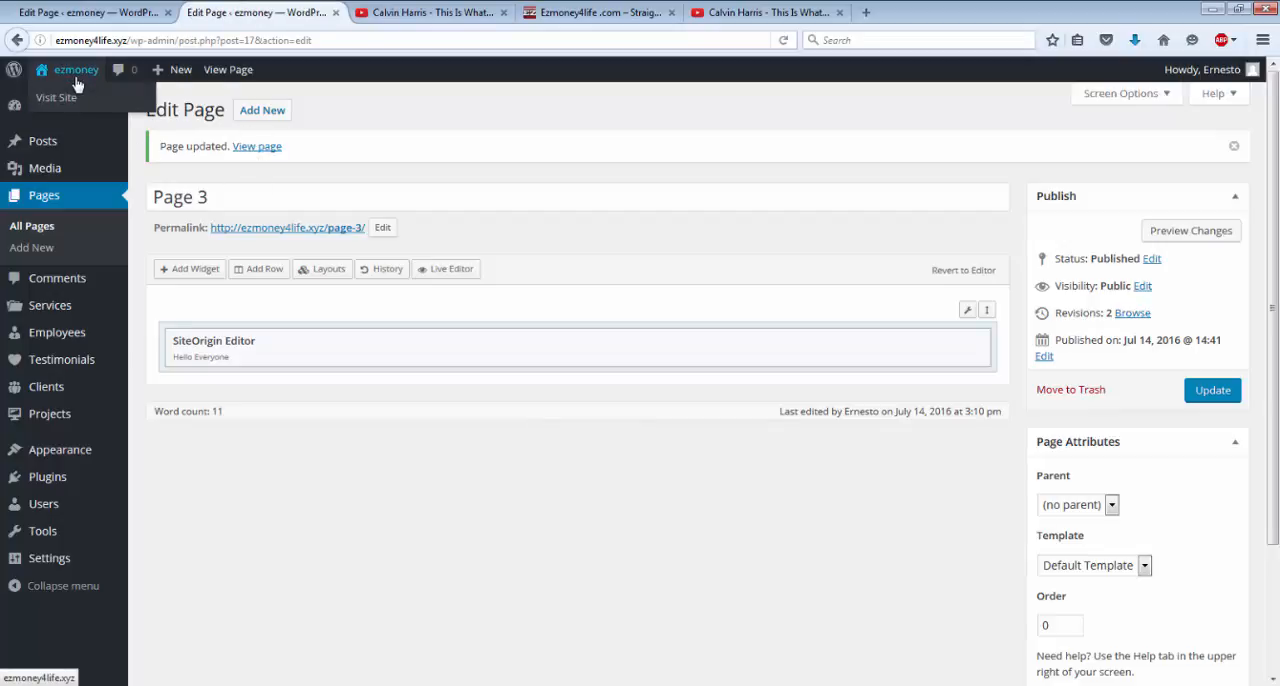
pyautogui.click(242, 78)
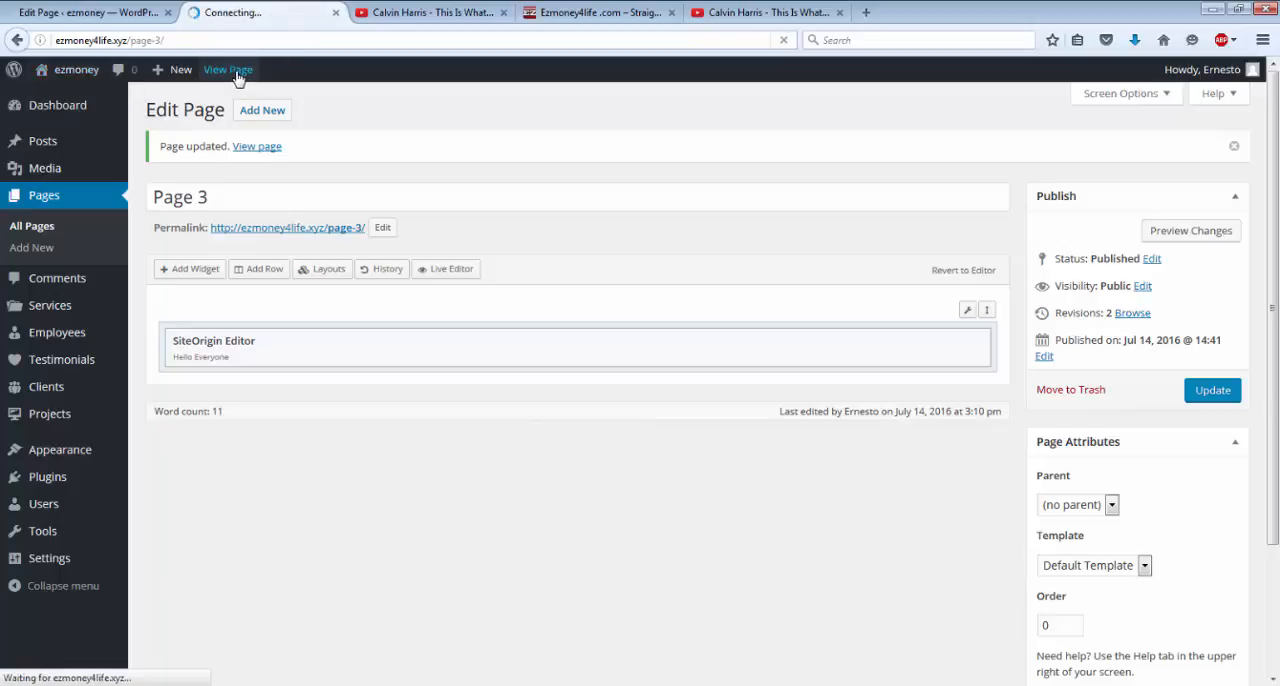
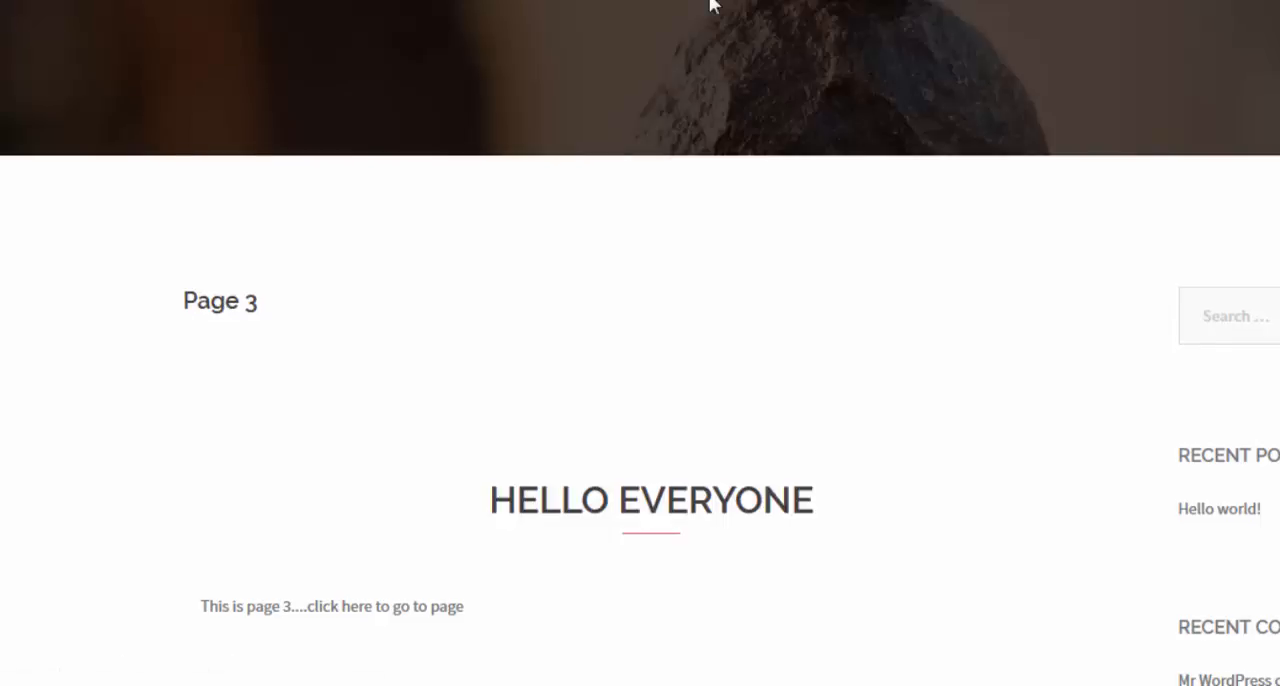
# Return to the site's dashboard and open Page 3 for editing from the list of pages.
pyautogui.scroll(-2, 710, 5)
pyautogui.scroll(2, 710, 5)
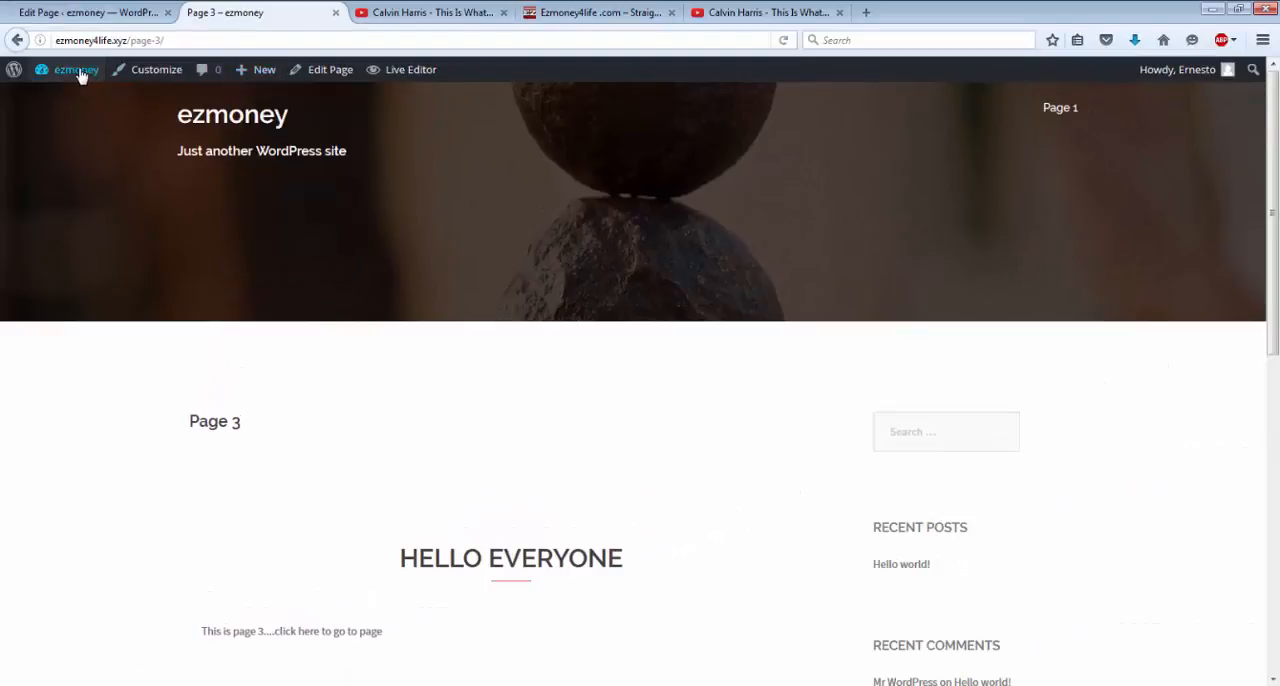
pyautogui.moveTo(79, 76)
pyautogui.click(67, 104)
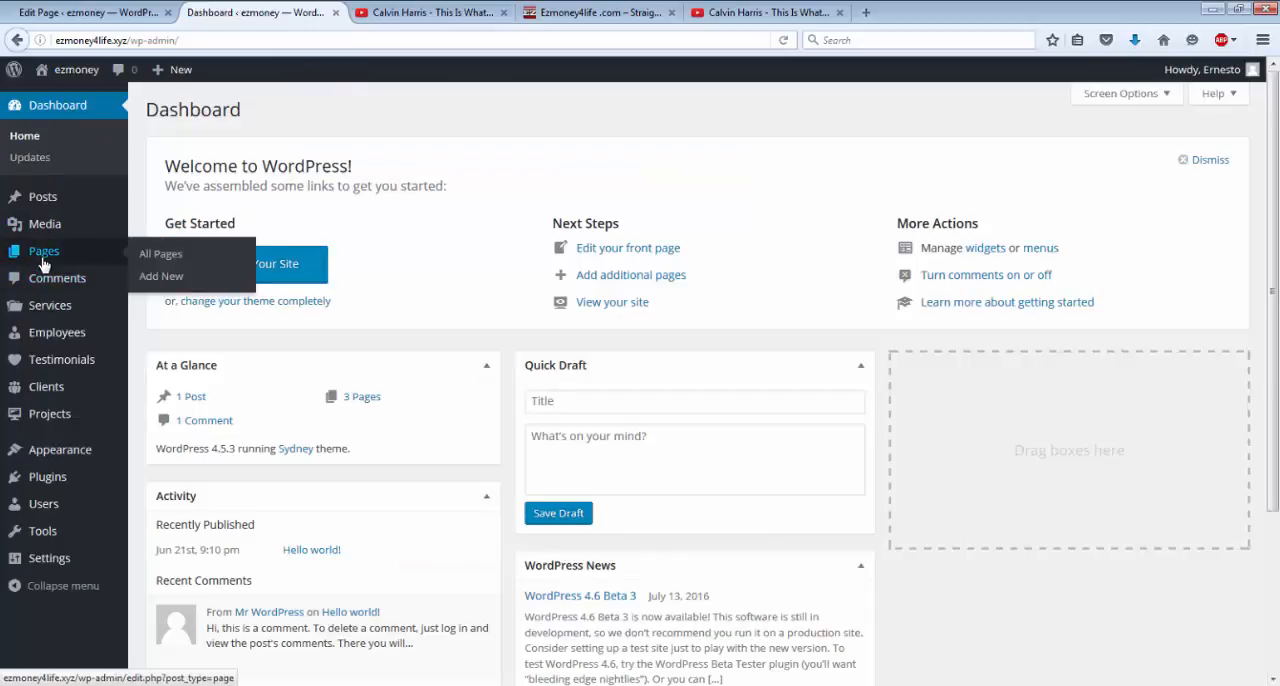
pyautogui.click(43, 262)
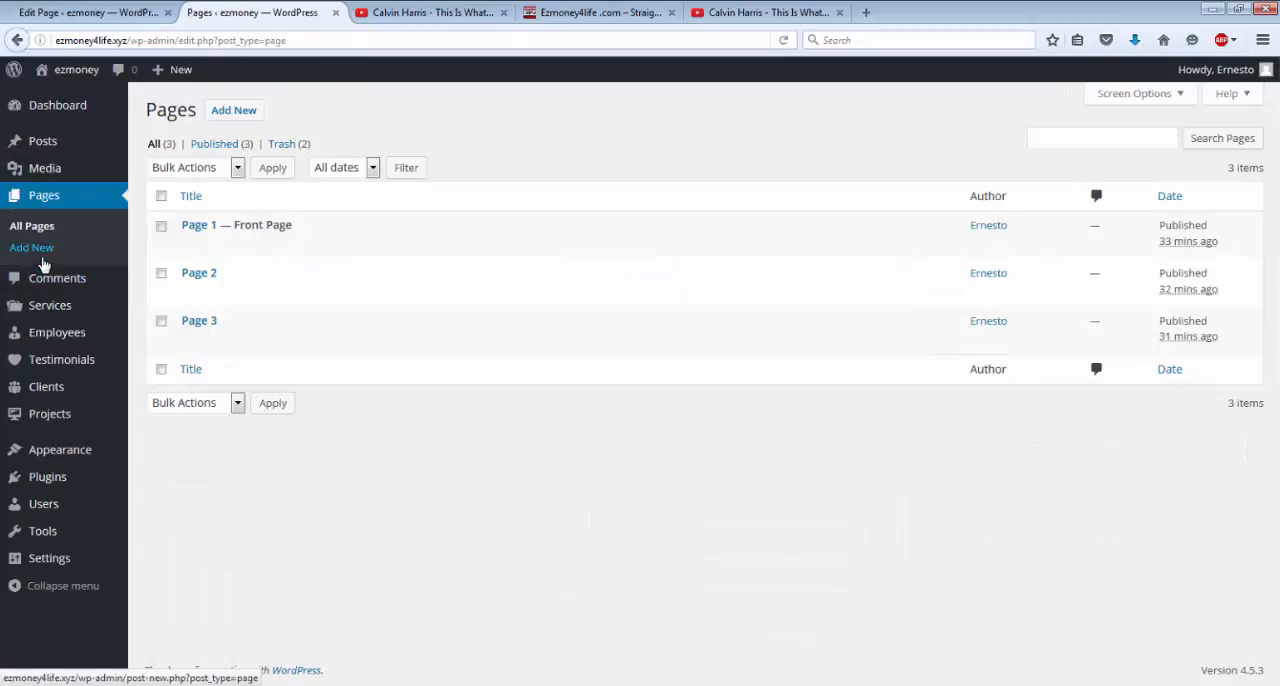
pyautogui.moveTo(185, 320)
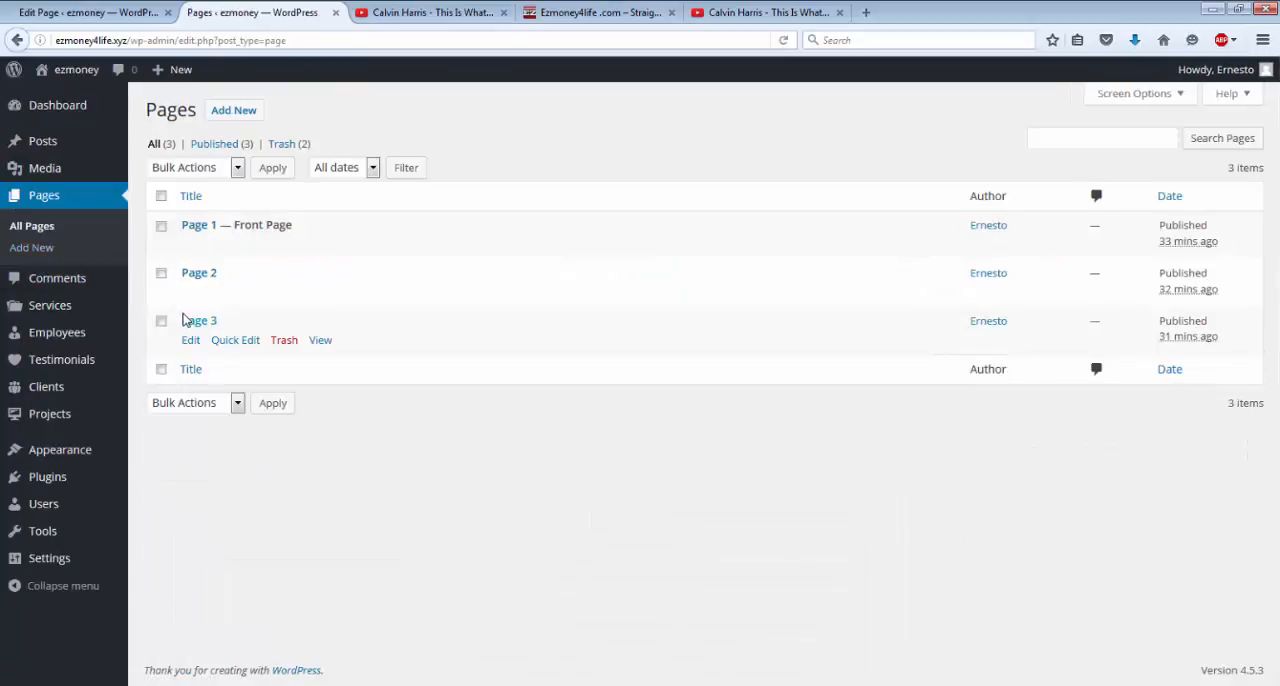
pyautogui.click(190, 341)
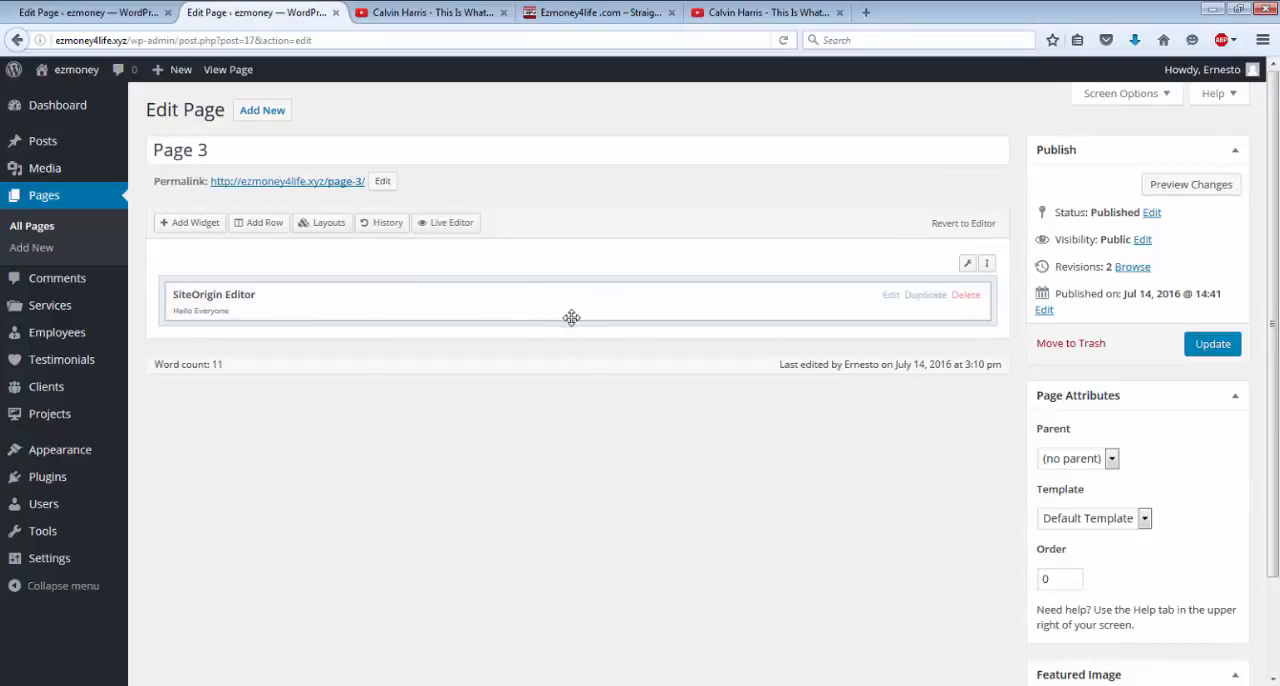
# Add a one-column row below the SiteOrigin Editor widget and insert a Text widget into it.
pyautogui.click(253, 229)
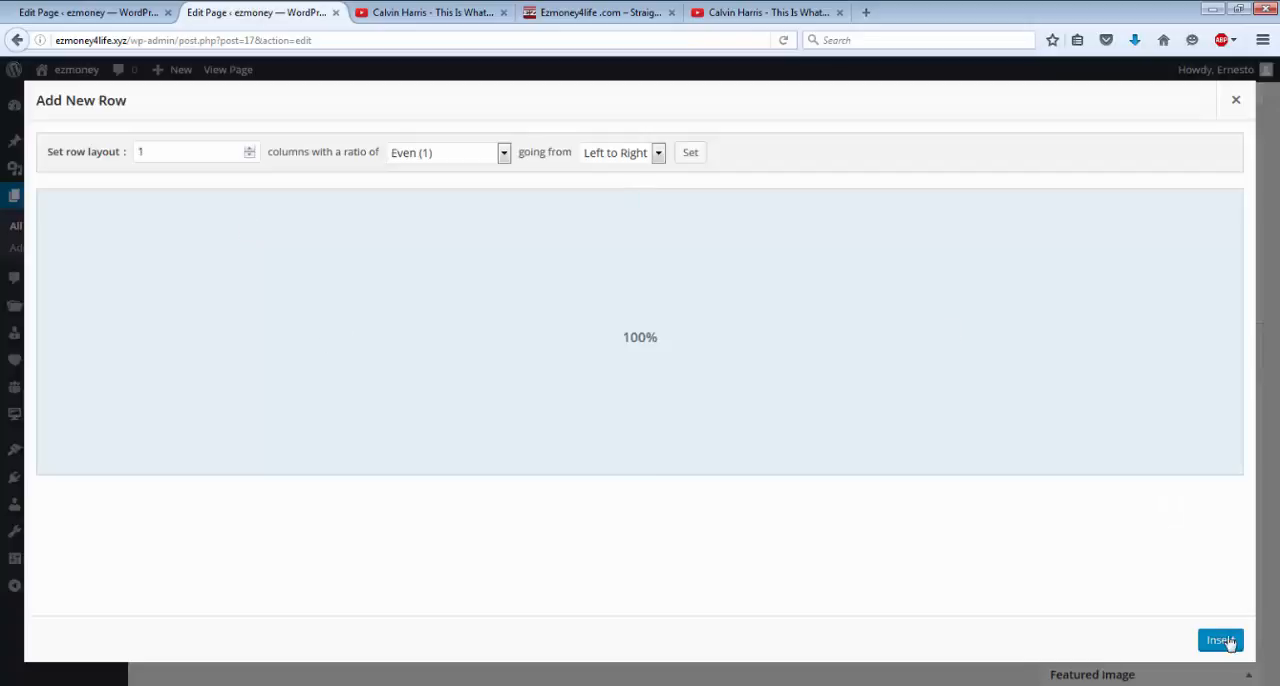
pyautogui.click(1226, 642)
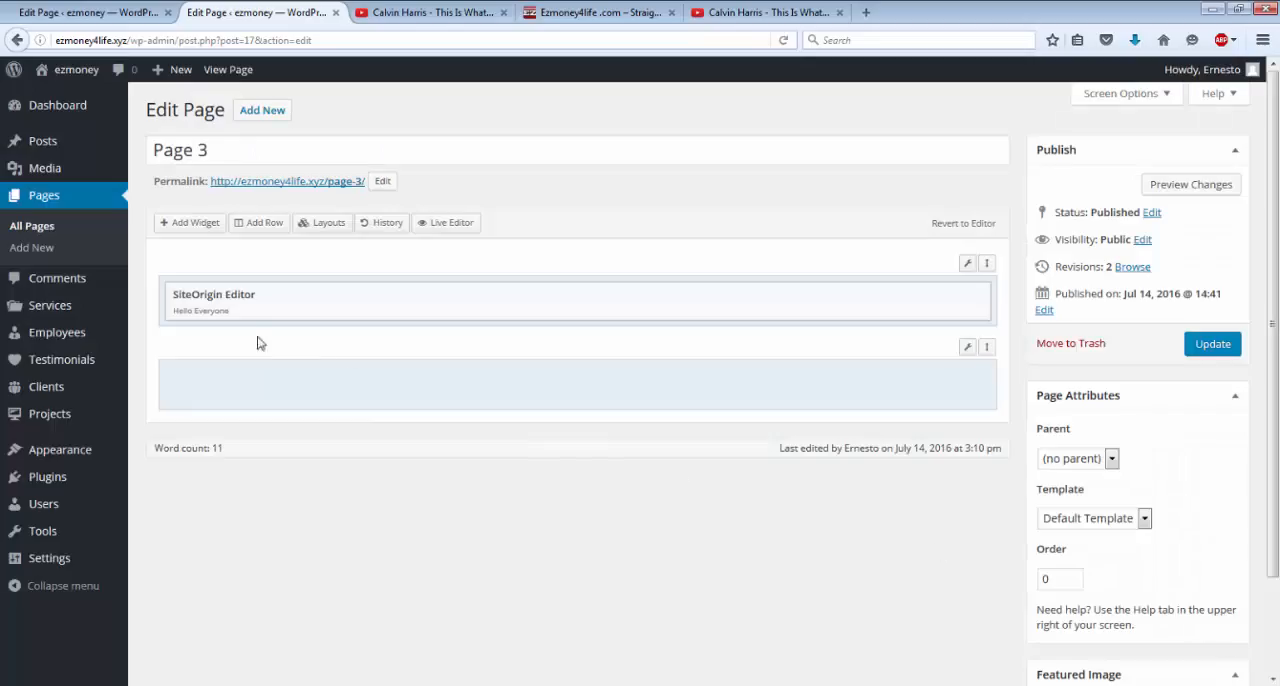
pyautogui.click(223, 381)
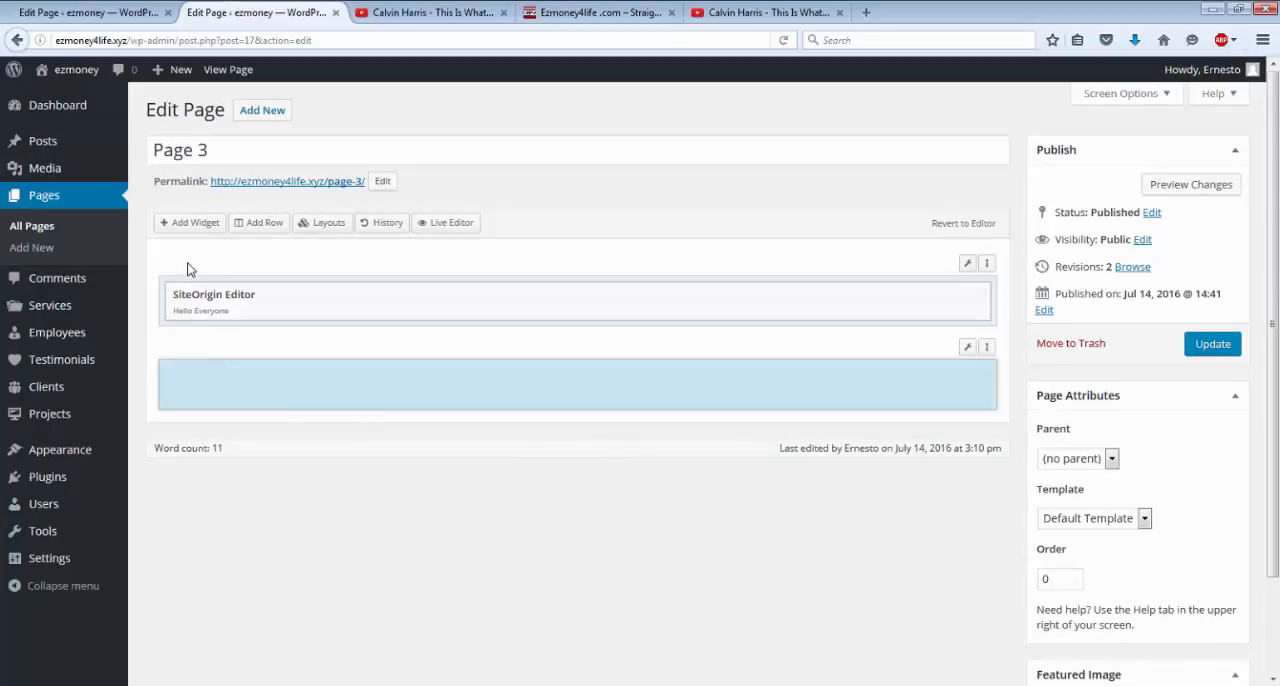
pyautogui.click(184, 226)
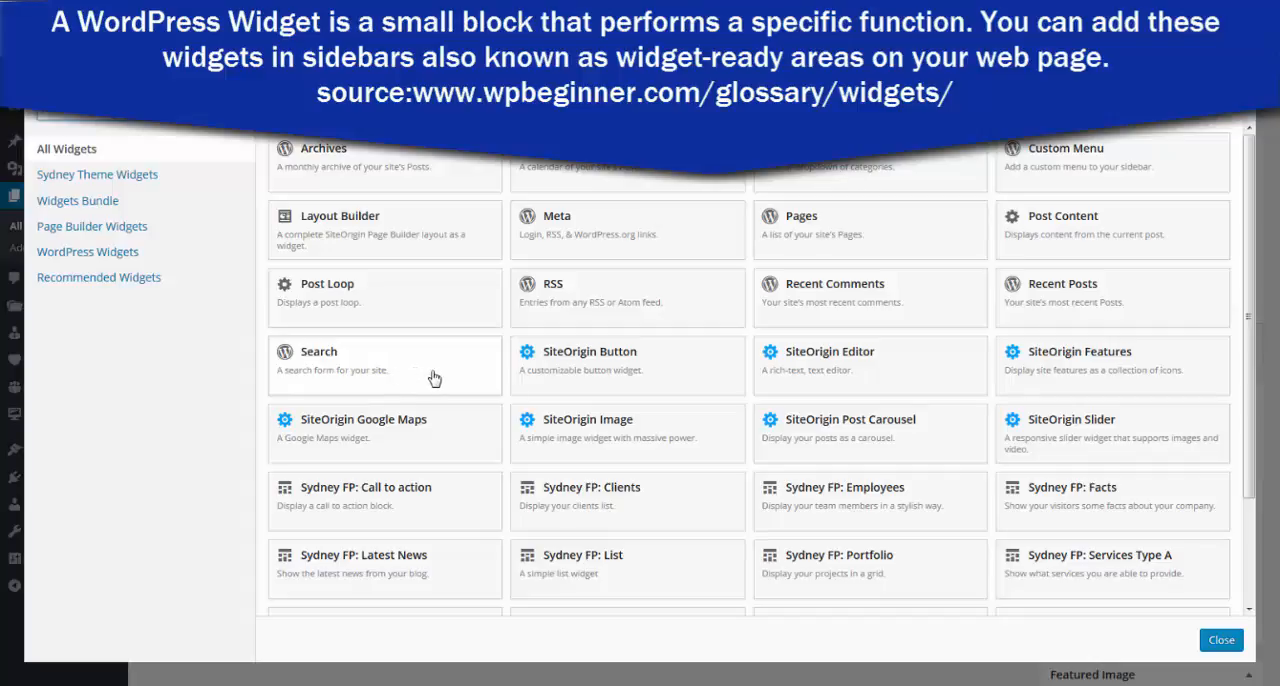
pyautogui.scroll(-2, 434, 377)
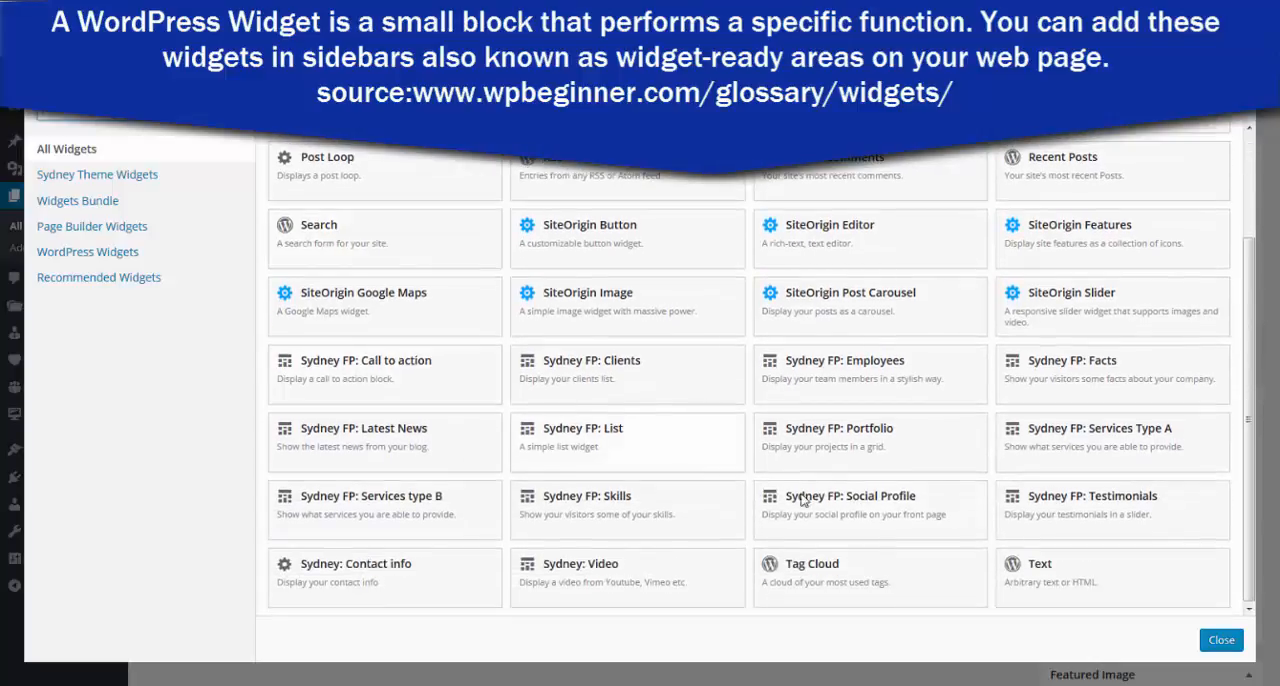
pyautogui.click(1038, 590)
# Title the Text widget "Lets make money" and enter "okfj npqieuhpqjowof pok;ofijcnq8oeuf oiu fhip" as its content.
pyautogui.moveTo(529, 380)
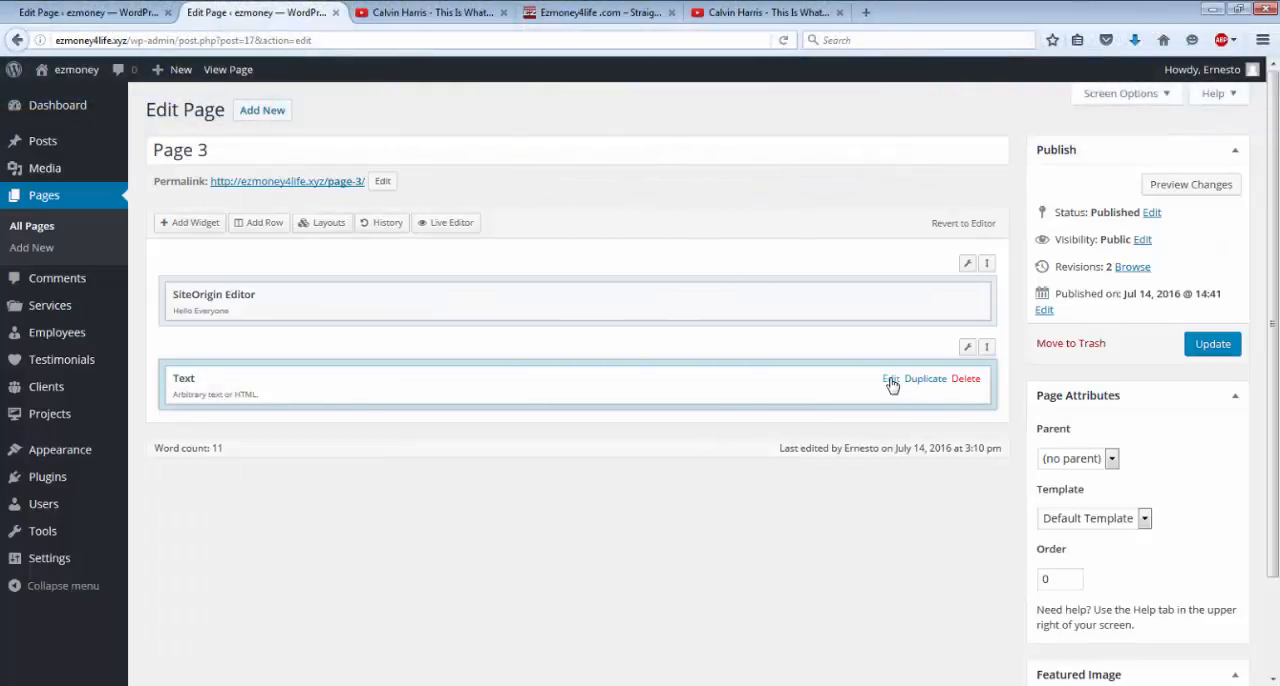
pyautogui.click(890, 380)
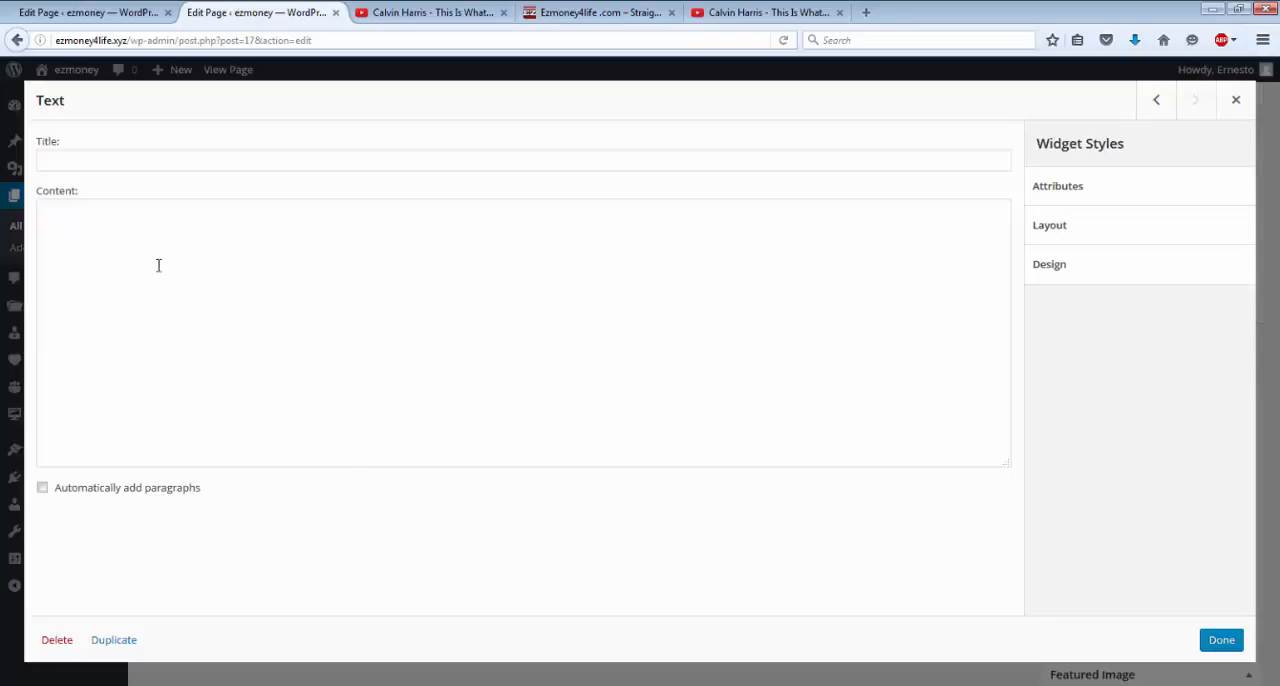
pyautogui.click(72, 159)
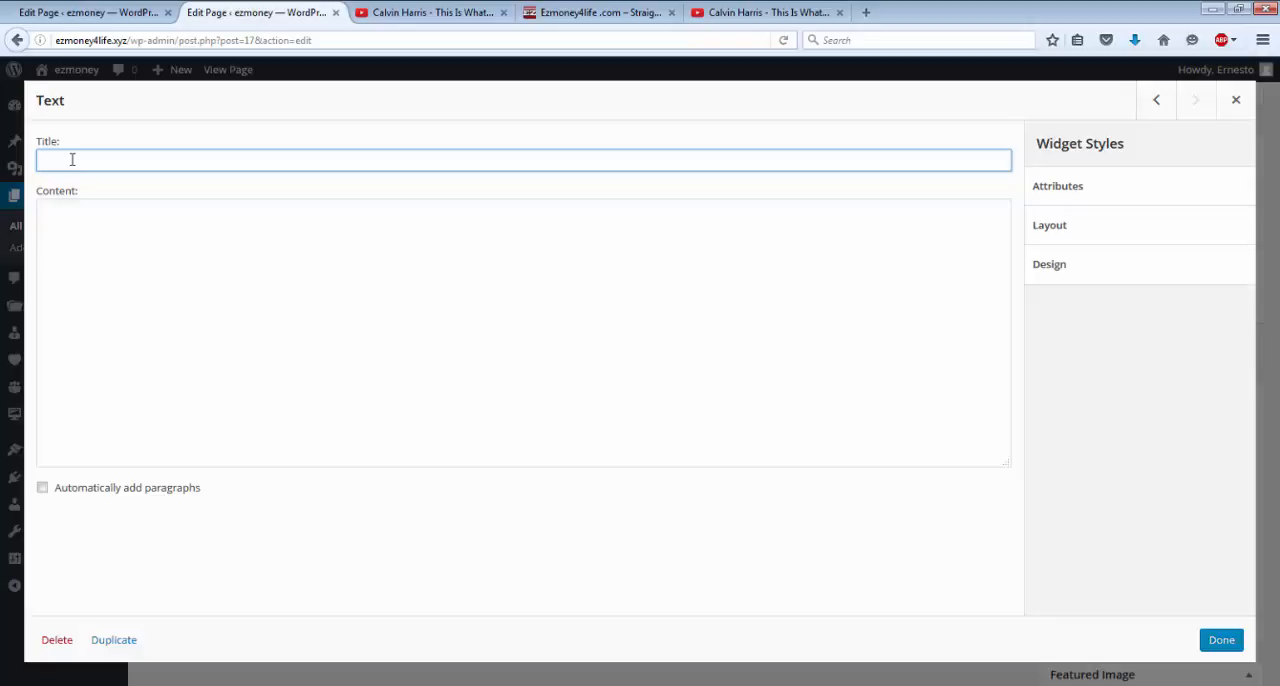
pyautogui.write('ets mak')
pyautogui.write('e ')
pyautogui.write('m')
pyautogui.write('onw')
pyautogui.write('y')
pyautogui.click(373, 237)
pyautogui.write('okfj npqieuhpqiowof pok')
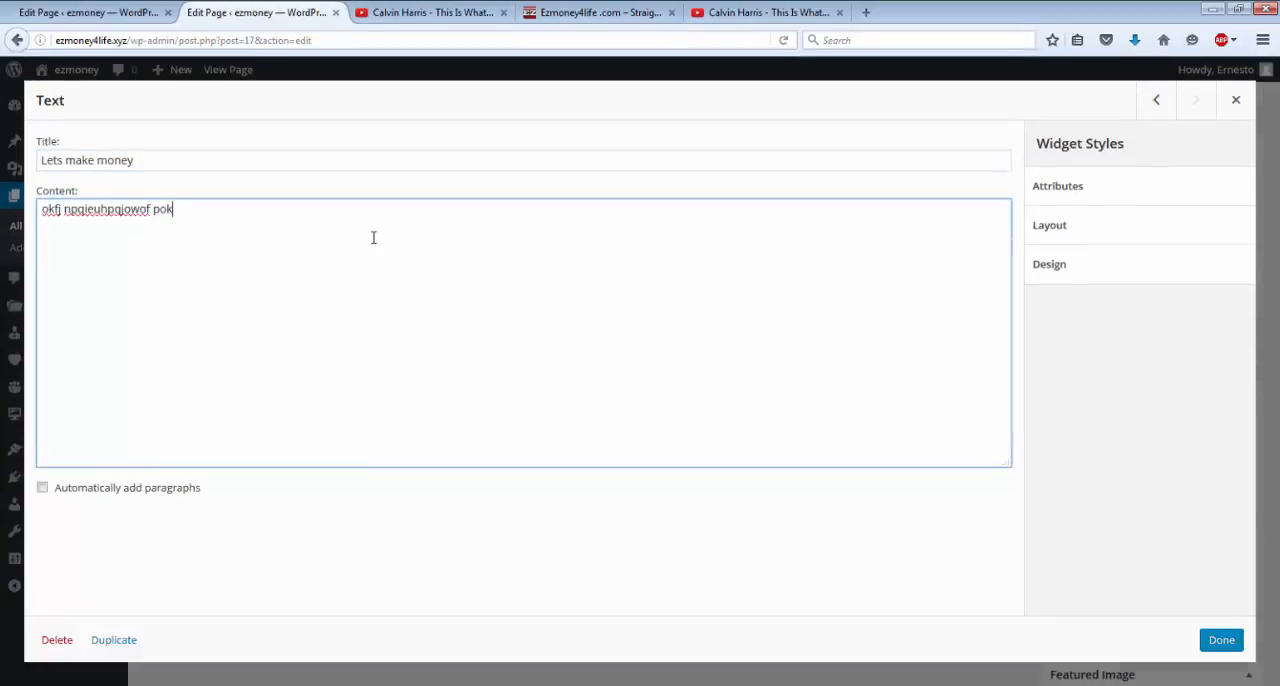
pyautogui.write(';ofijcnq8oeuf oiu fhip')
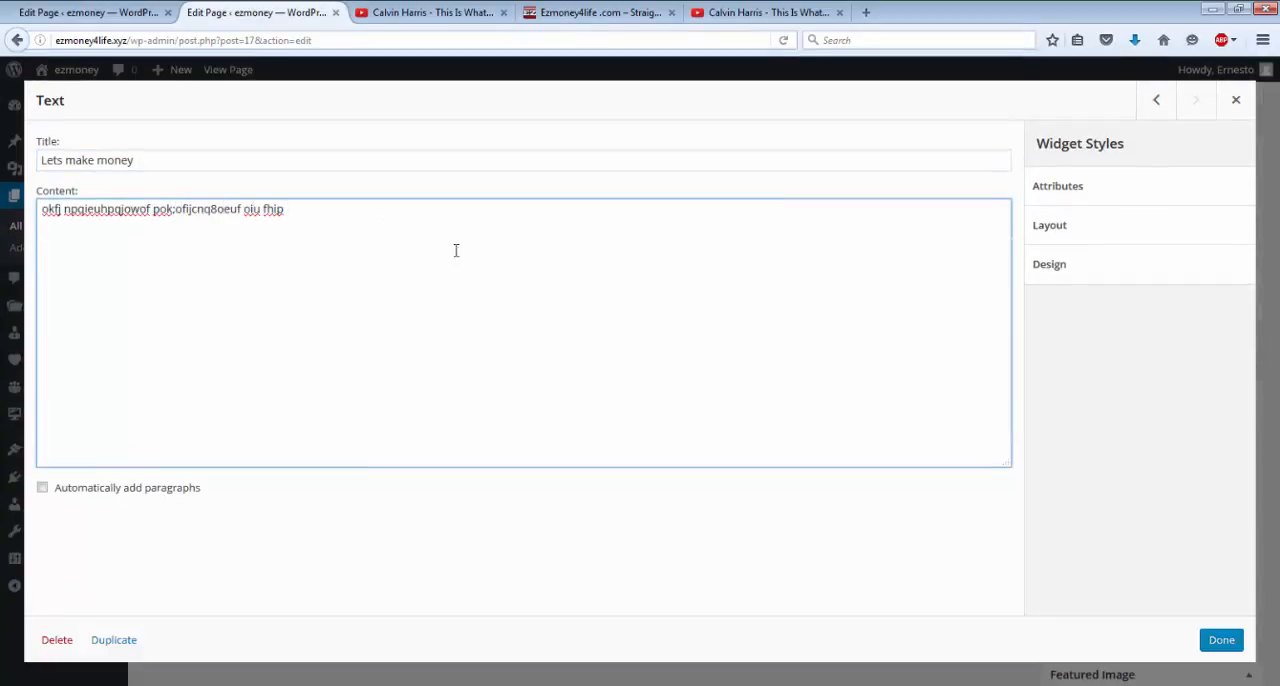
pyautogui.click(1222, 639)
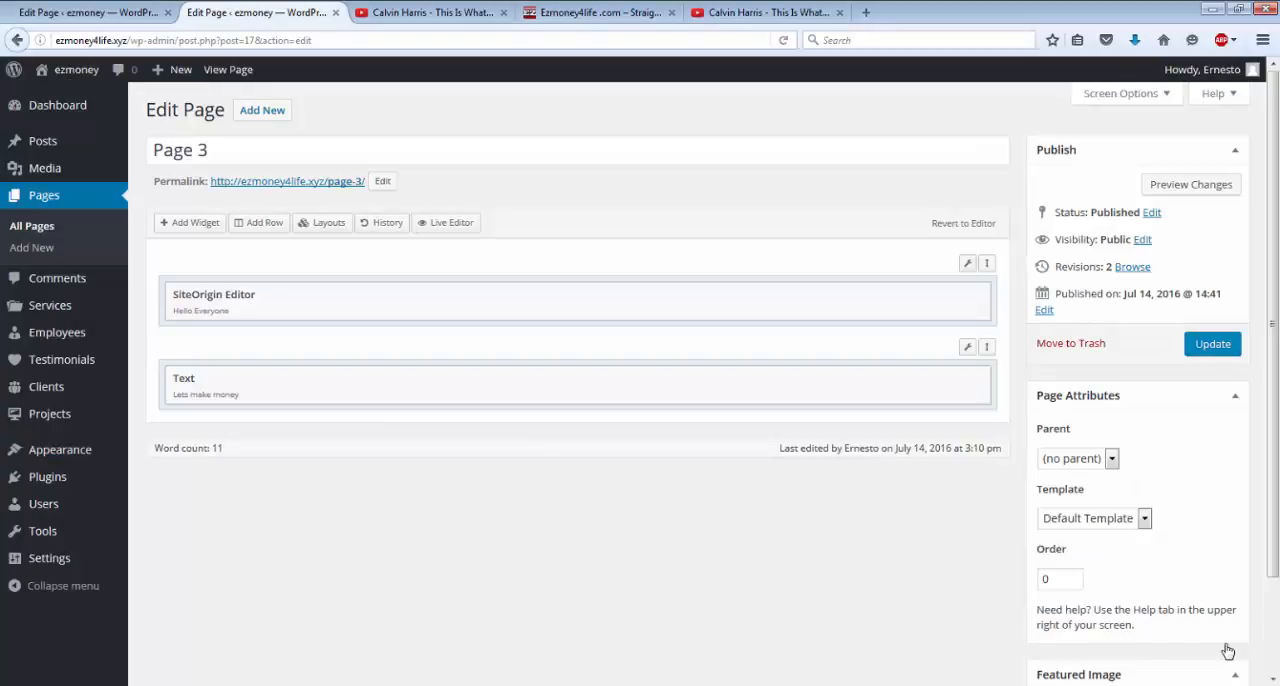
# Update Page 3 and check the Text widget's section on the published page.
pyautogui.click(1198, 349)
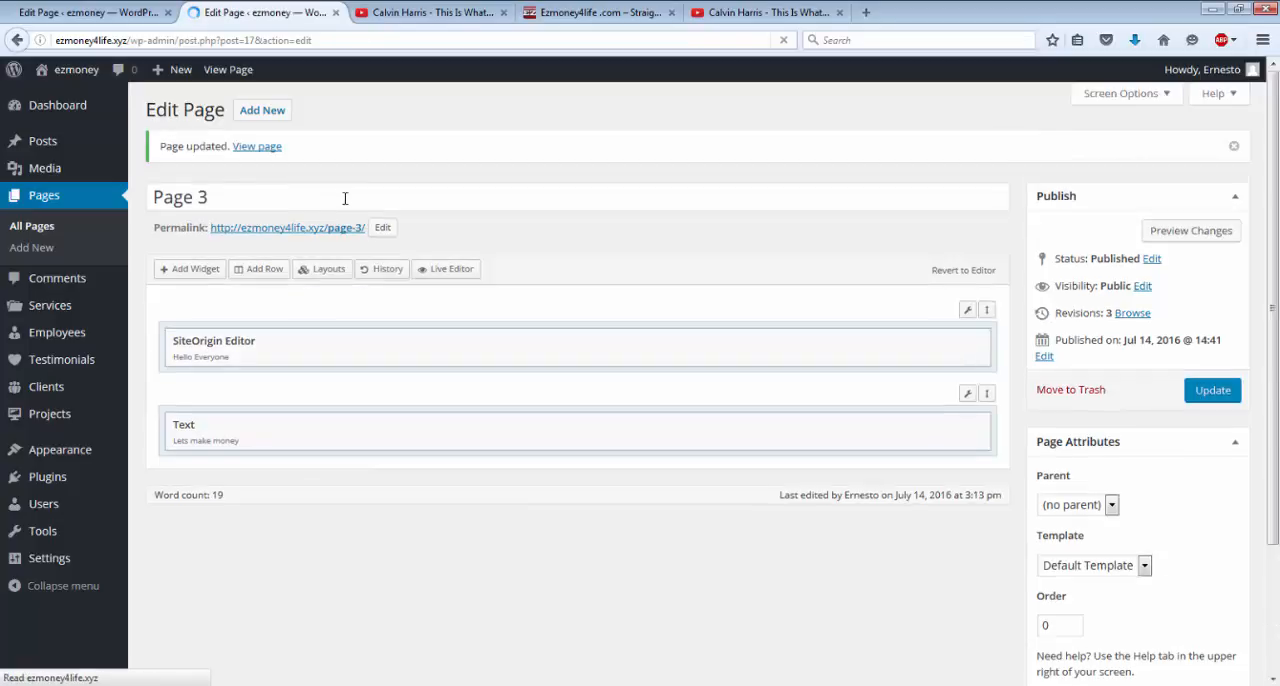
pyautogui.click(230, 70)
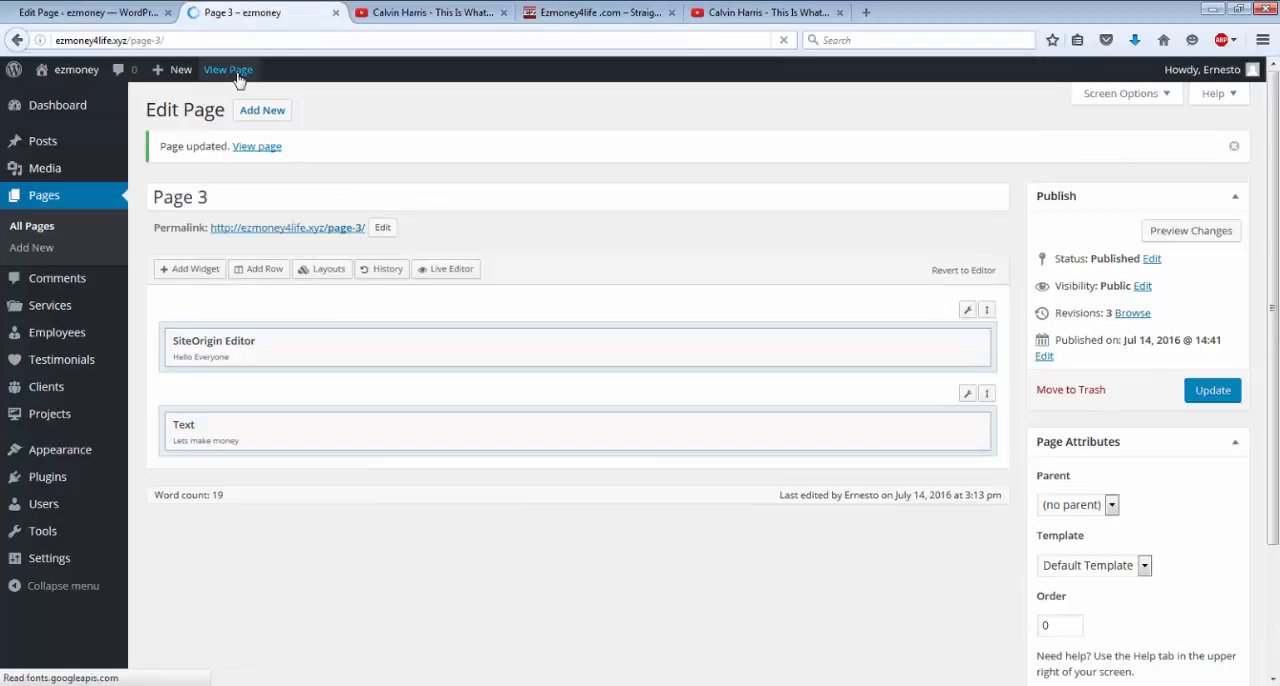
pyautogui.scroll(-5, 240, 78)
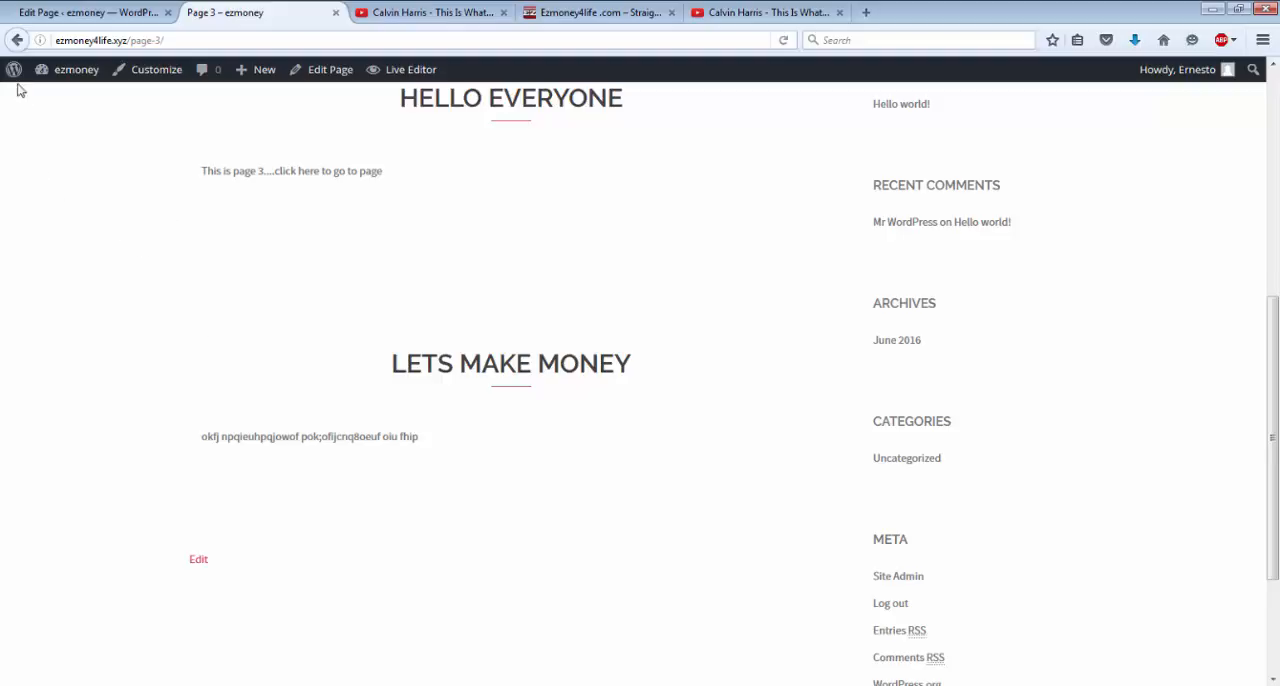
# Reopen Page 3 for editing and insert a one-column row between the SiteOrigin Editor and Text widgets.
pyautogui.moveTo(32, 76)
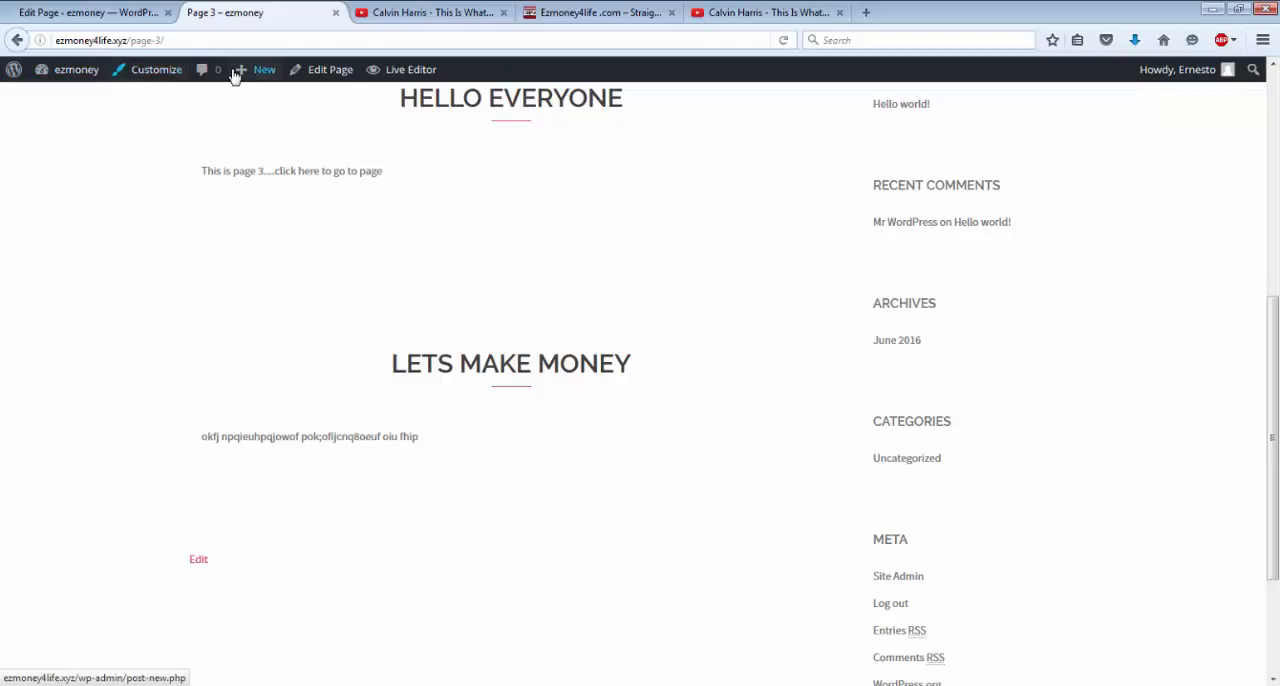
pyautogui.moveTo(277, 82)
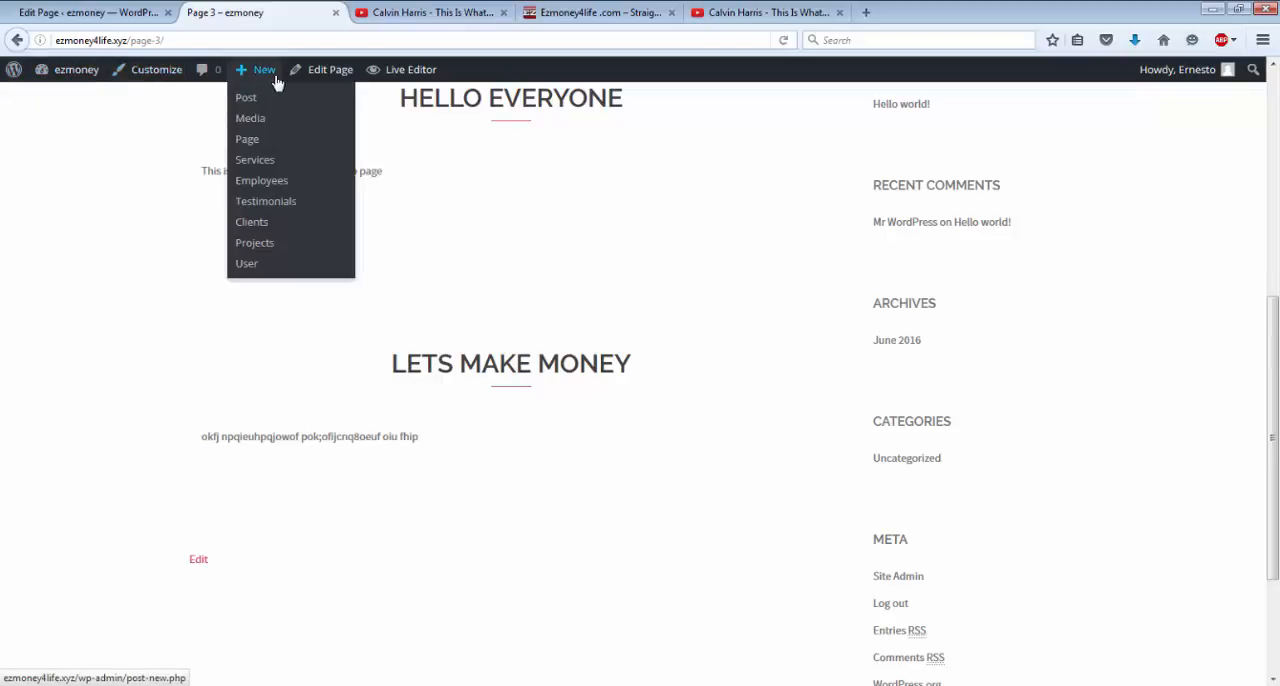
pyautogui.click(330, 72)
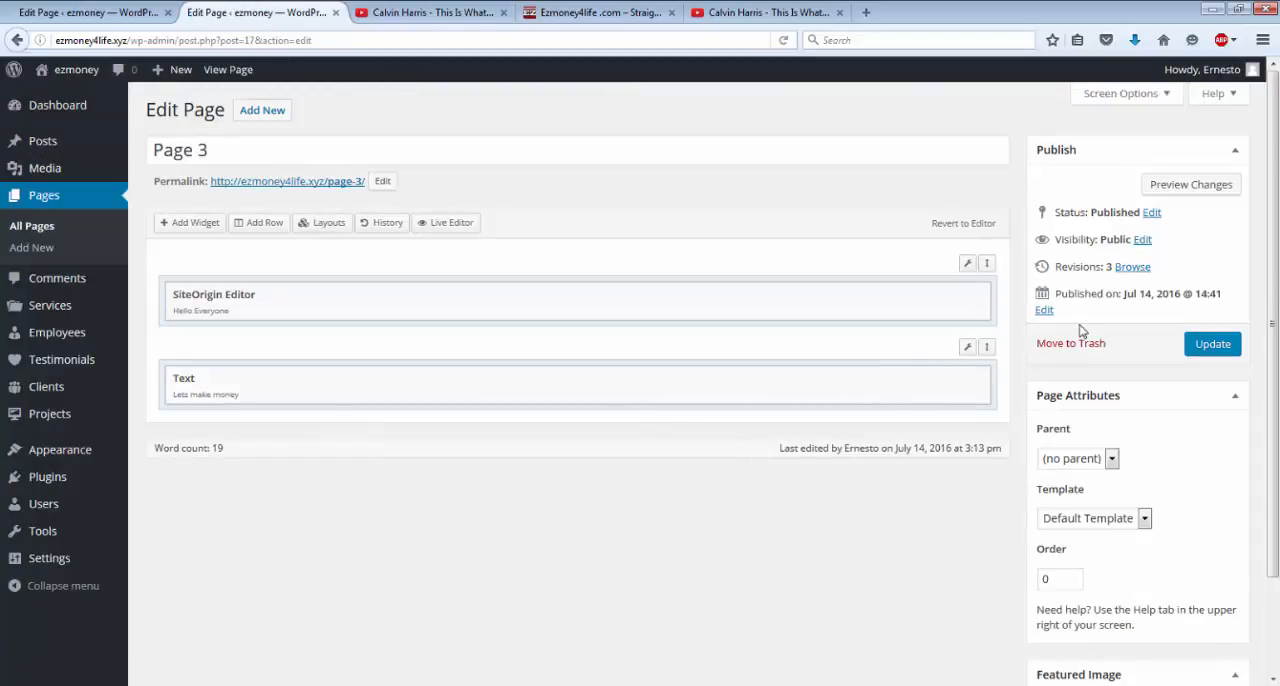
pyautogui.click(251, 232)
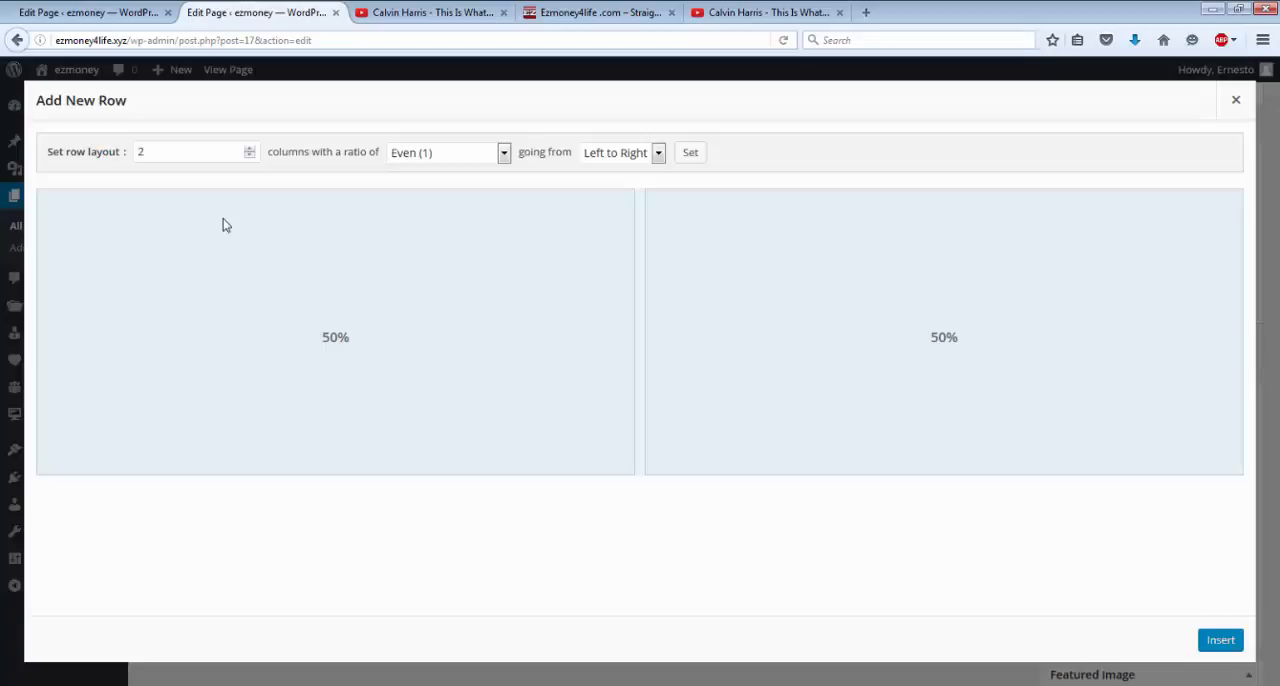
pyautogui.click(250, 157)
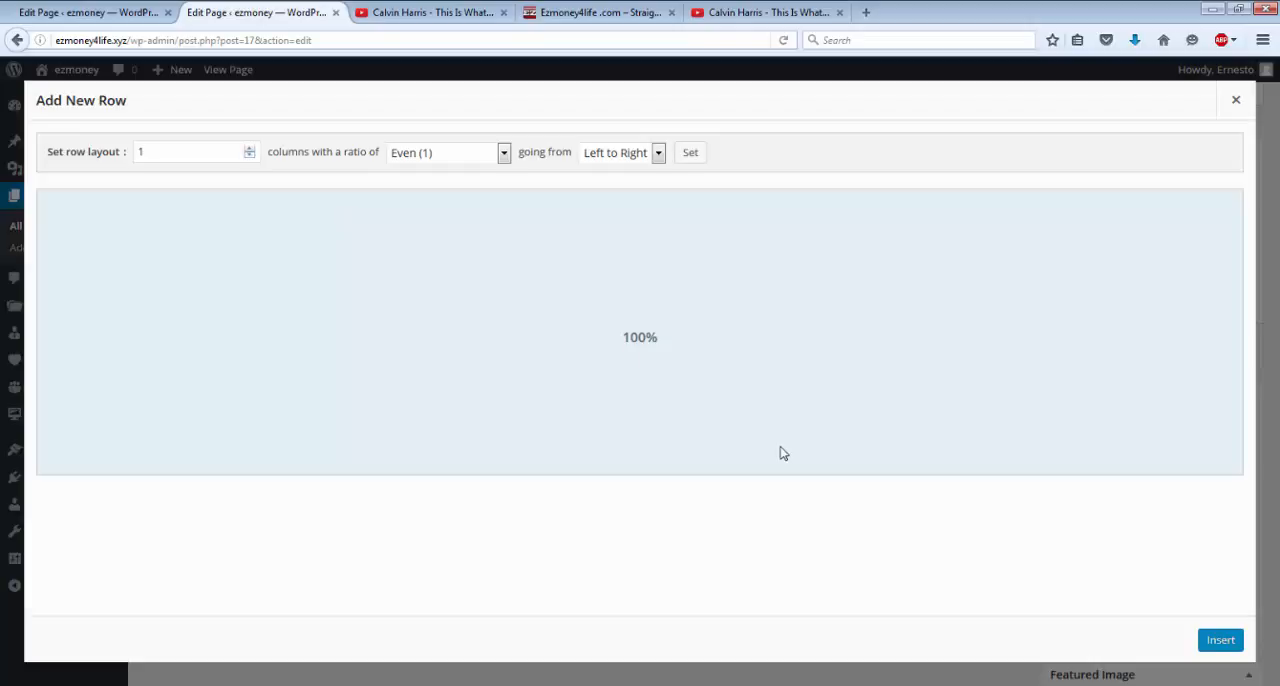
pyautogui.click(1219, 641)
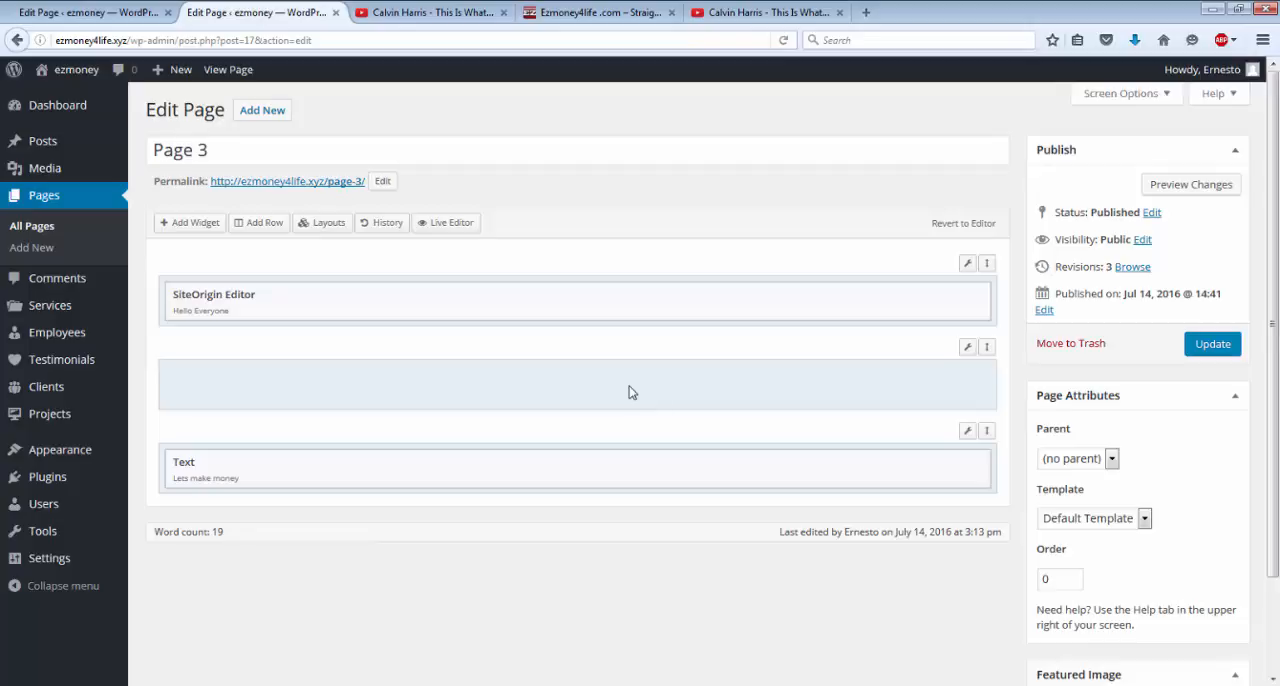
# Move the Text widget into the first row, directly below the SiteOrigin Editor widget.
pyautogui.moveTo(628, 475)
pyautogui.moveTo(531, 452)
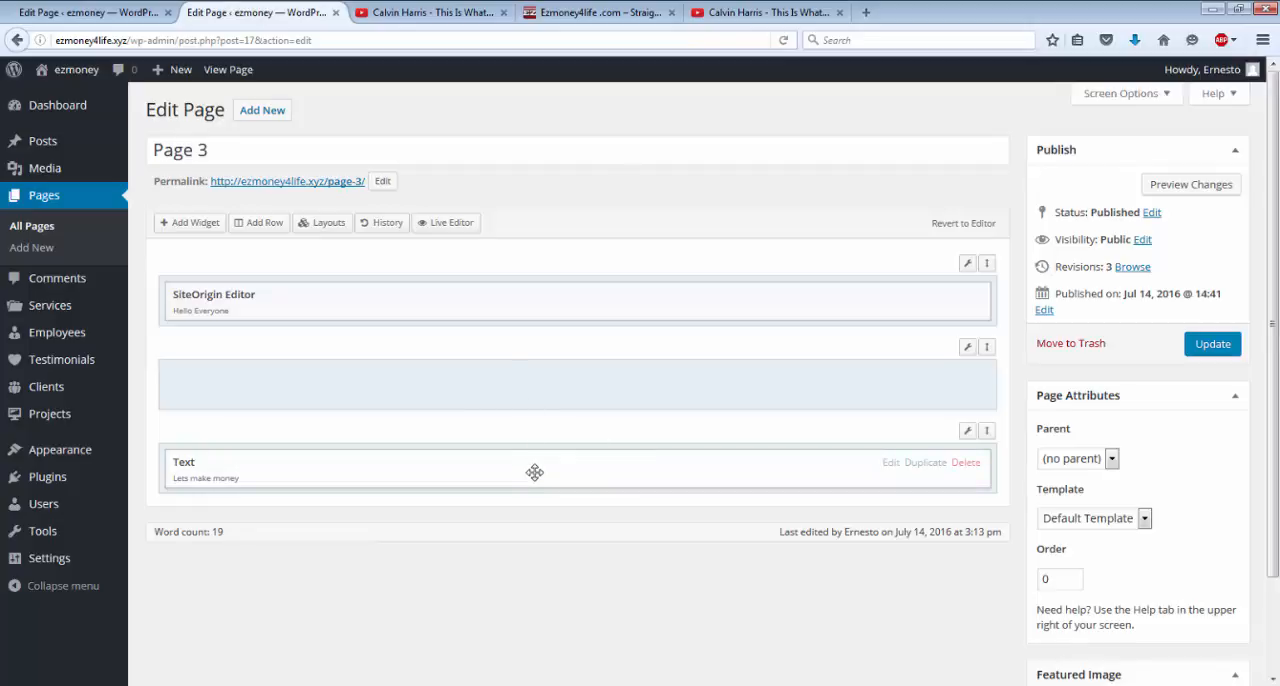
pyautogui.moveTo(534, 472); pyautogui.dragTo(533, 364)
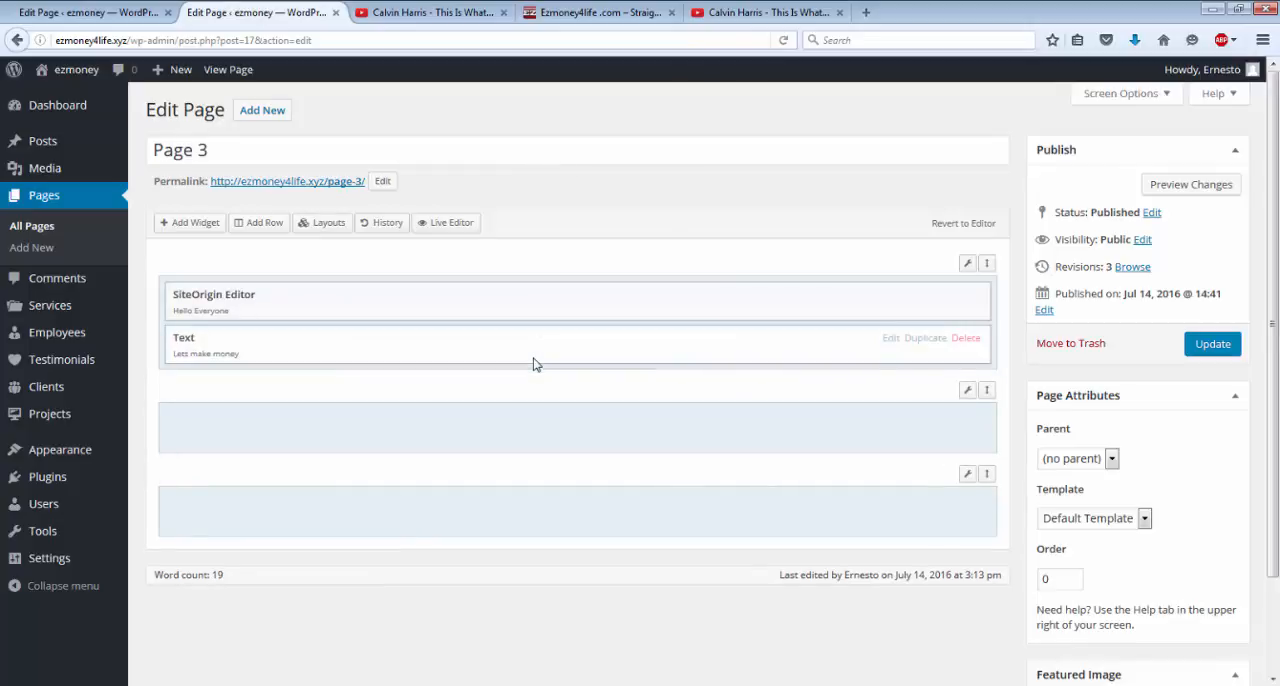
# Add a Sydney: Video widget to the empty second row of Page 3.
pyautogui.click(550, 440)
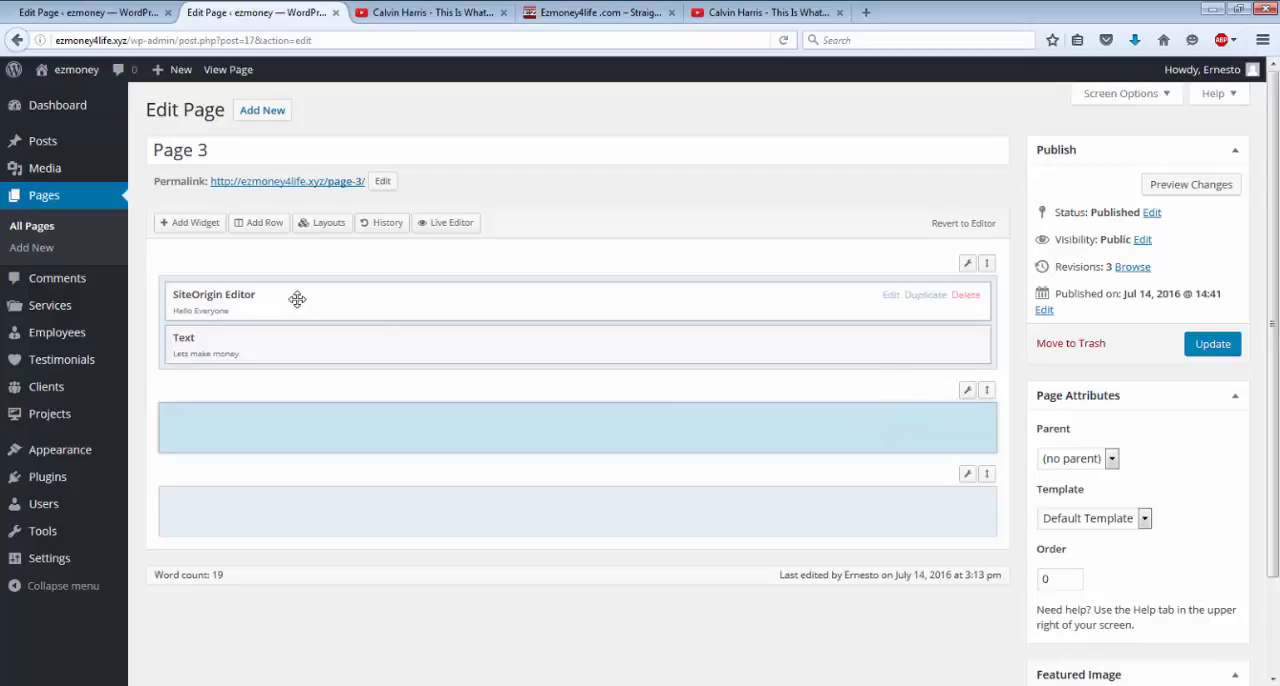
pyautogui.click(179, 229)
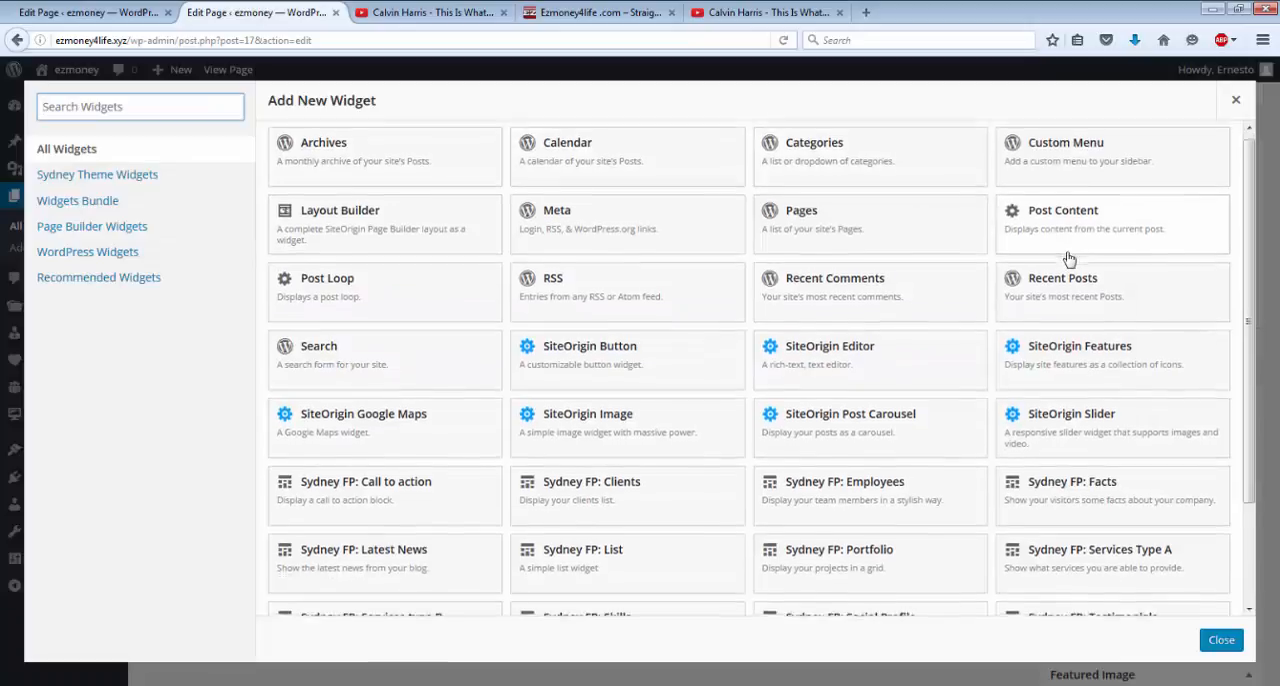
pyautogui.scroll(-2, 1069, 259)
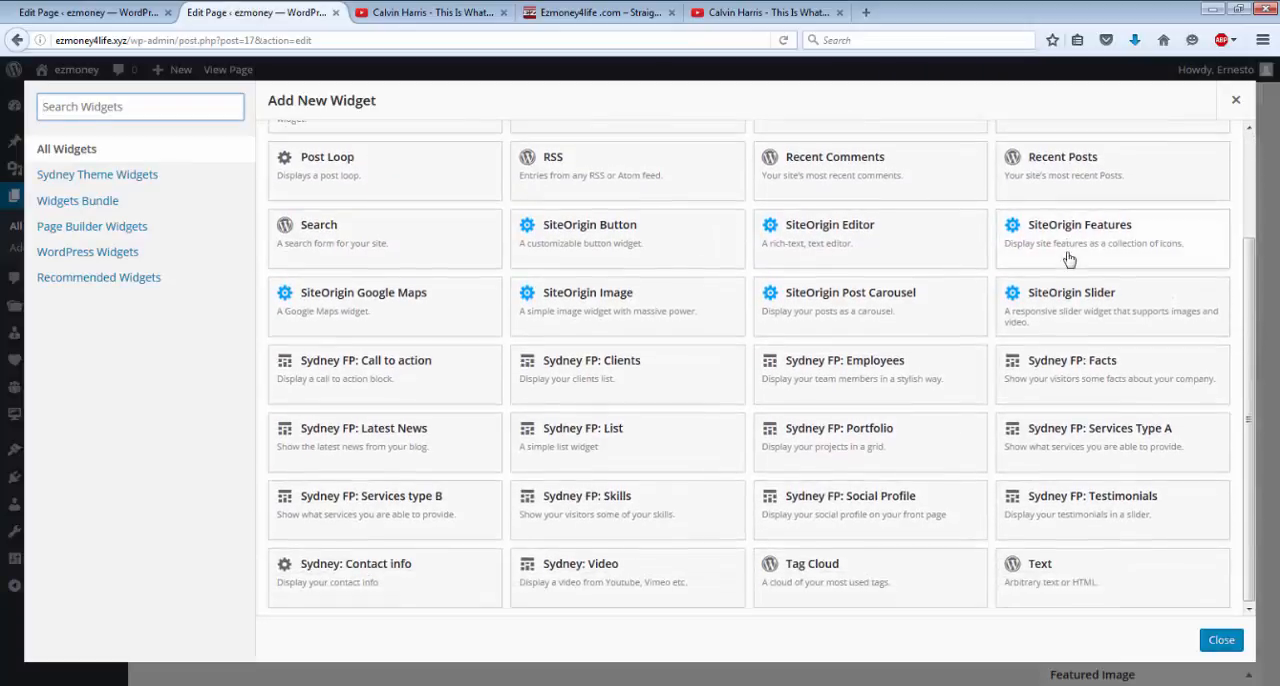
pyautogui.click(614, 578)
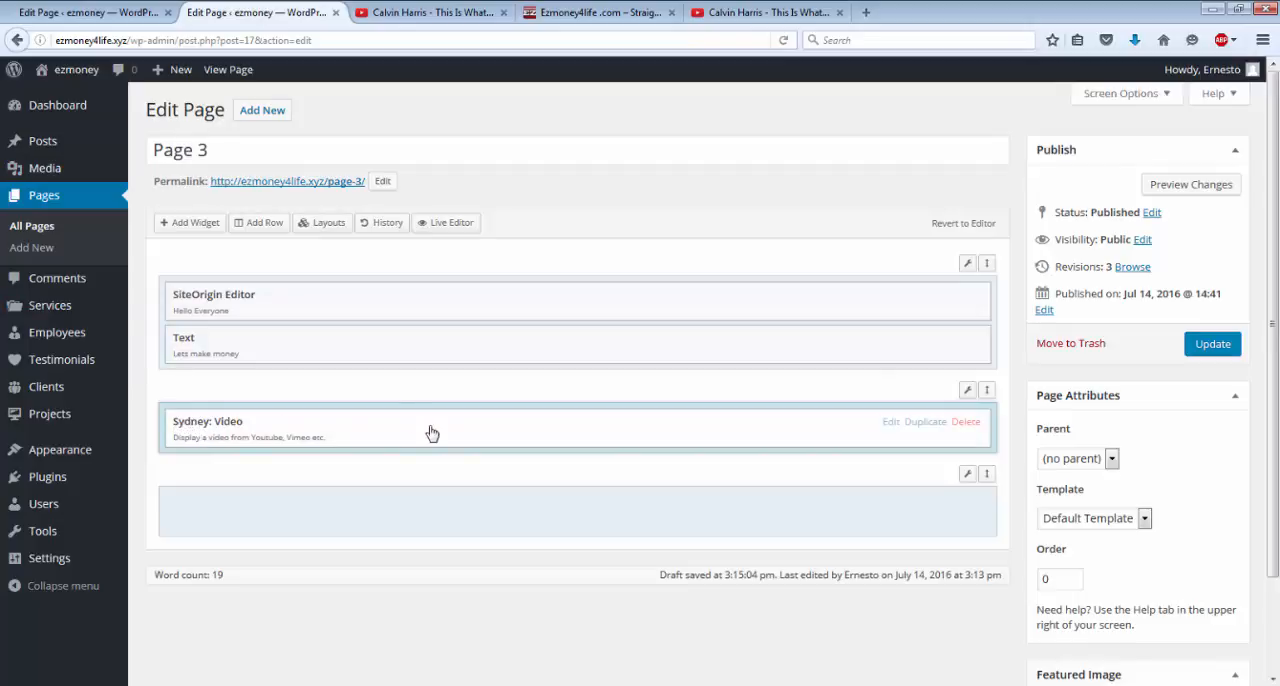
# Title the Sydney: Video widget "Calvin Harris - This Is What You Came For (Official Video) ft. Rihanna", copying the title from the YouTube page.
pyautogui.click(890, 428)
pyautogui.click(83, 163)
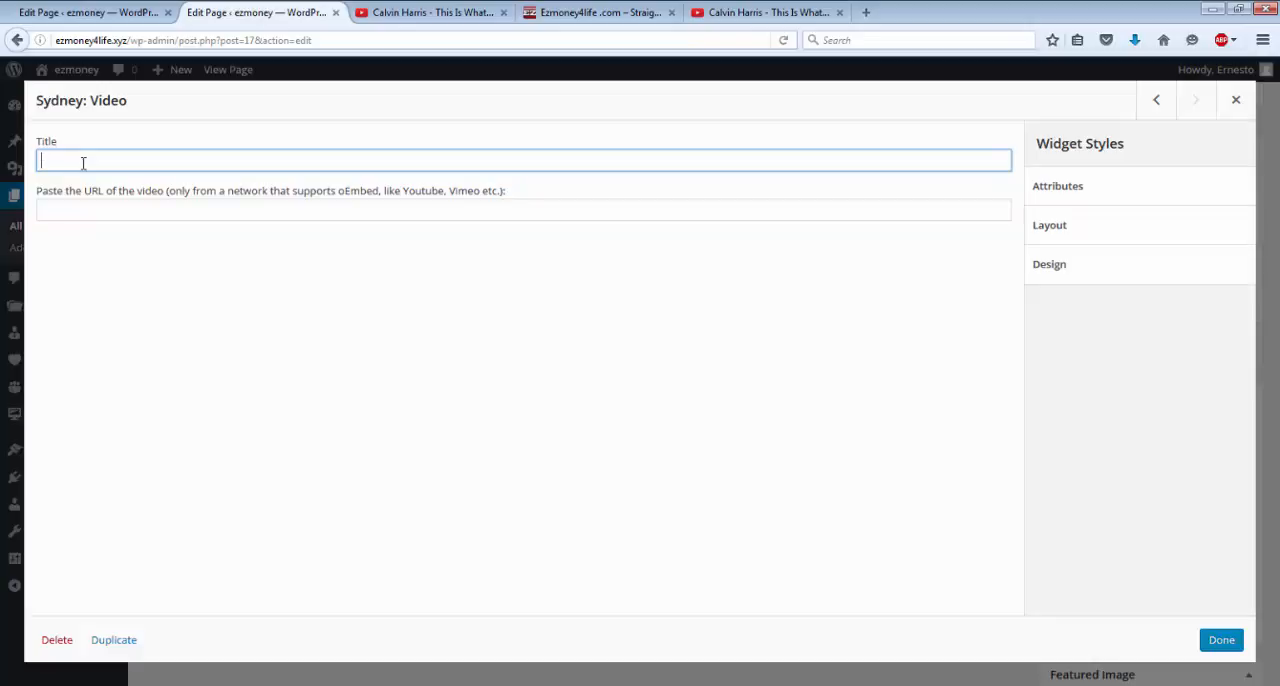
pyautogui.click(768, 14)
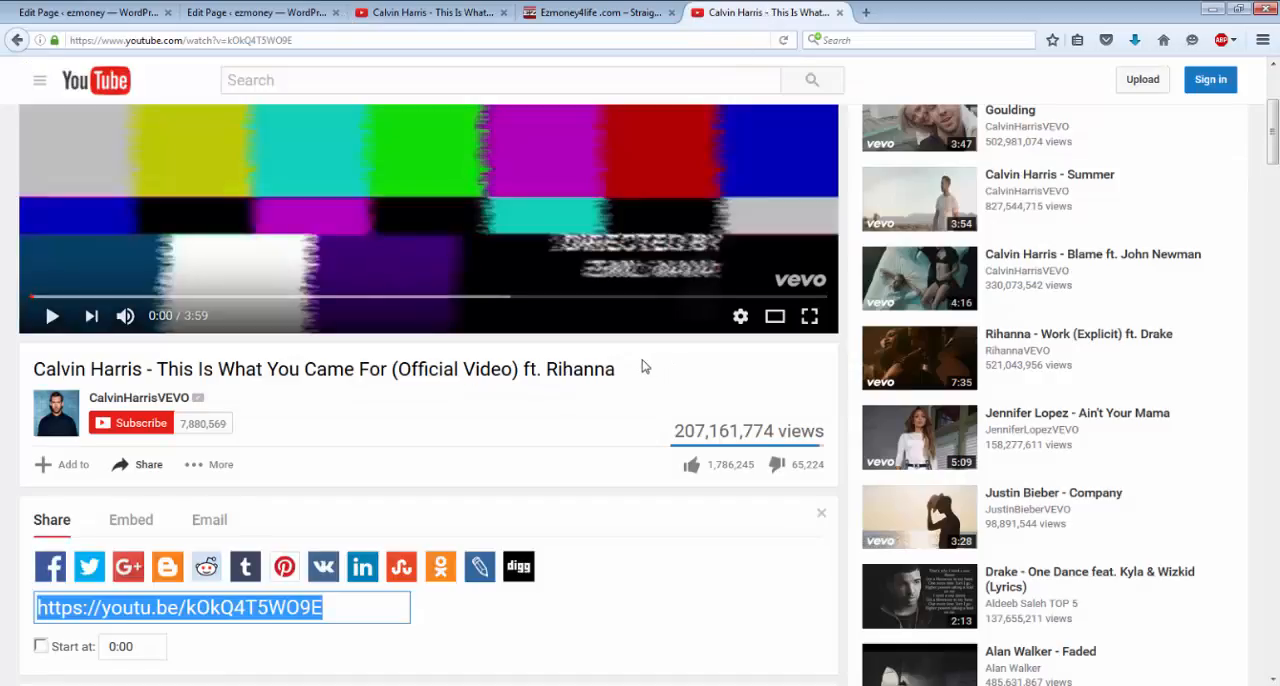
pyautogui.moveTo(631, 370); pyautogui.dragTo(34, 369)
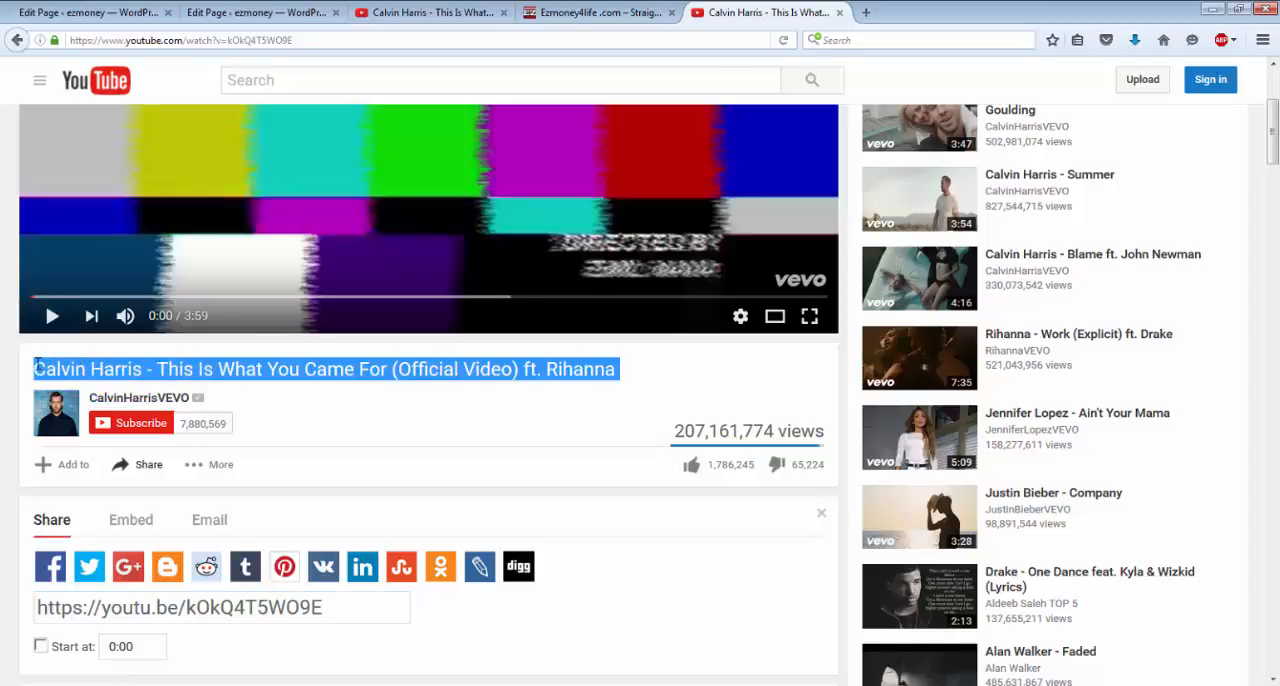
pyautogui.rightClick(57, 370)
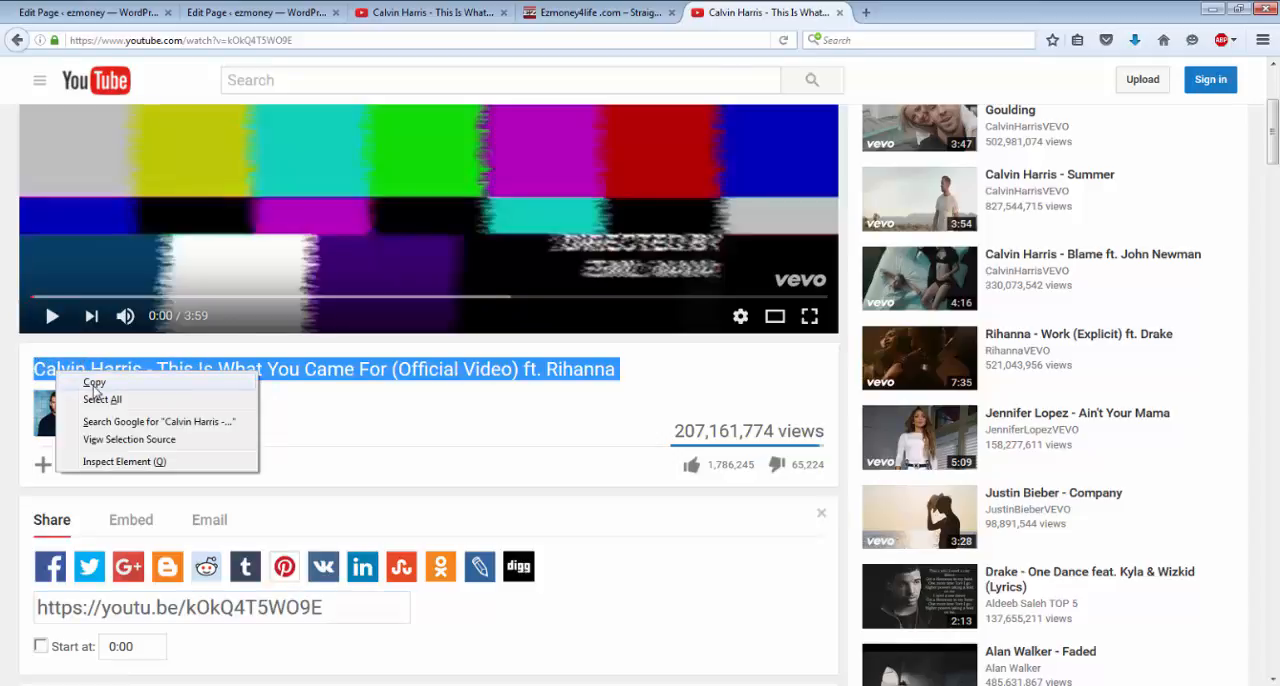
pyautogui.click(94, 386)
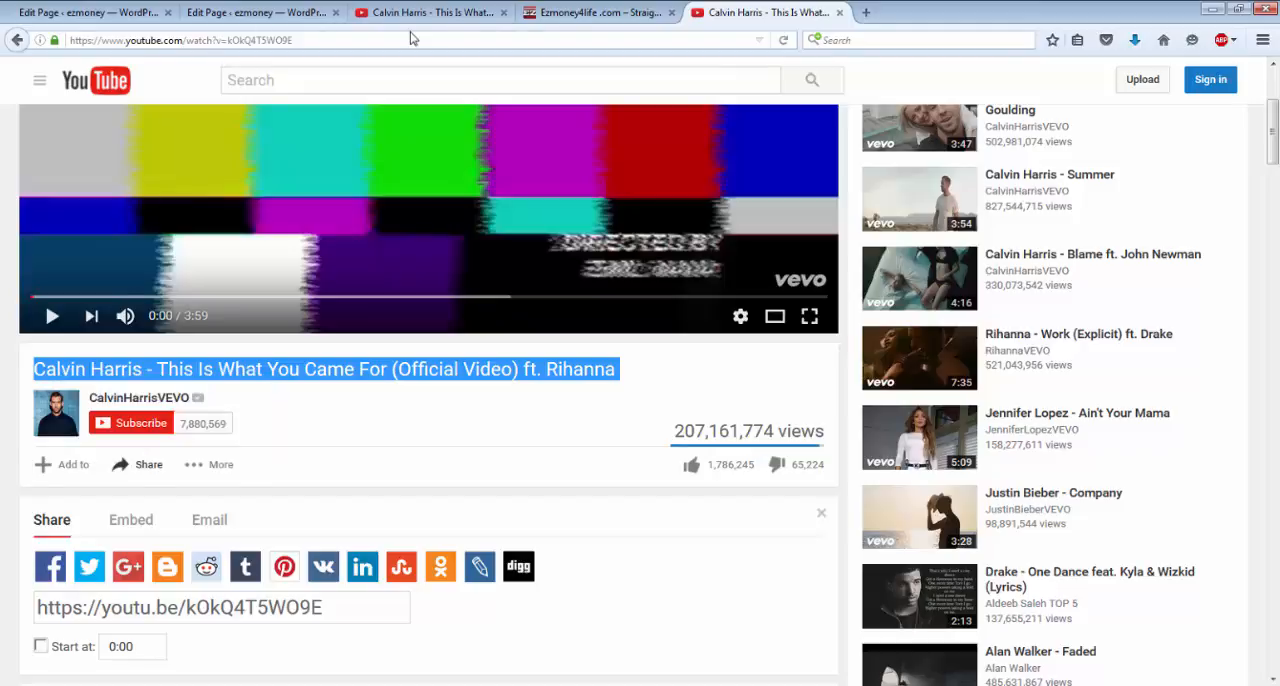
pyautogui.click(60, 14)
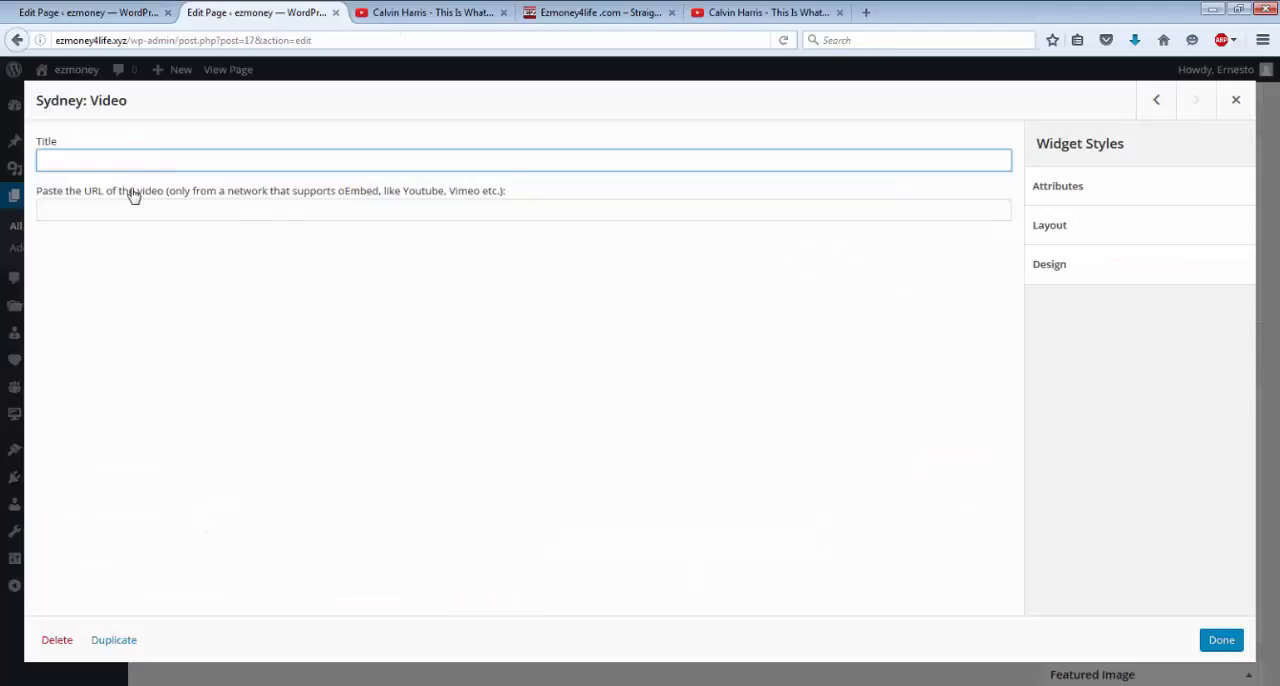
pyautogui.rightClick(142, 164)
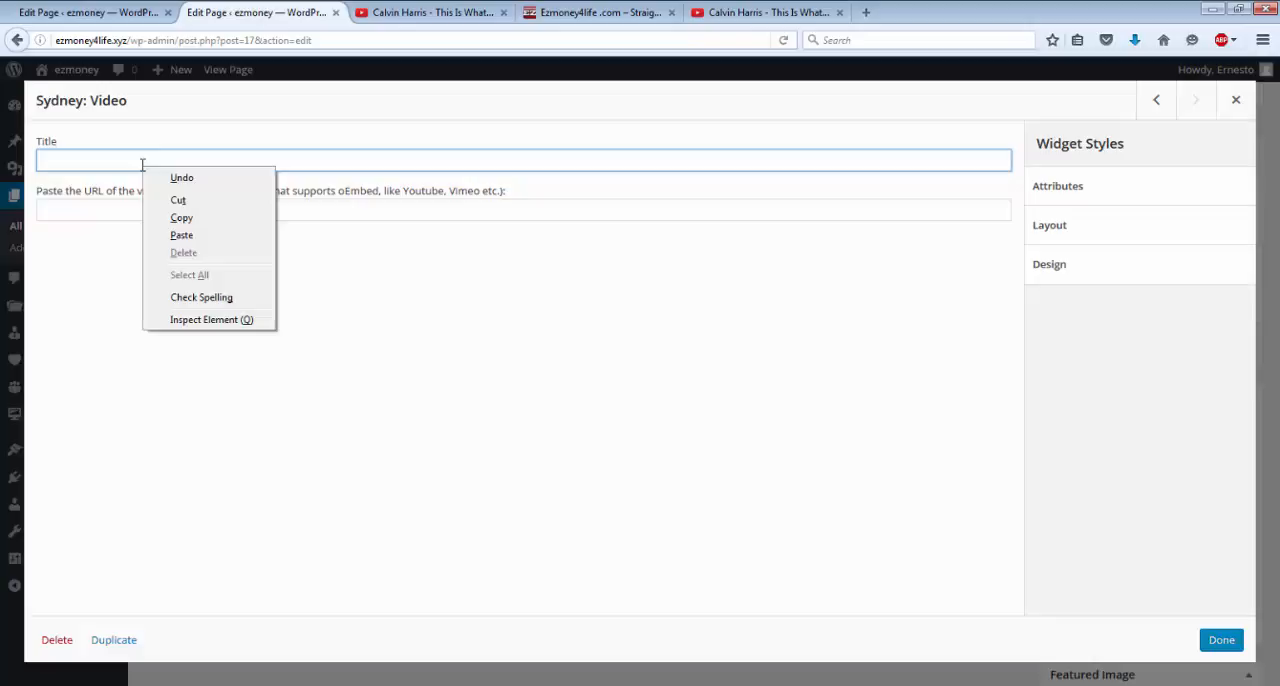
pyautogui.click(197, 237)
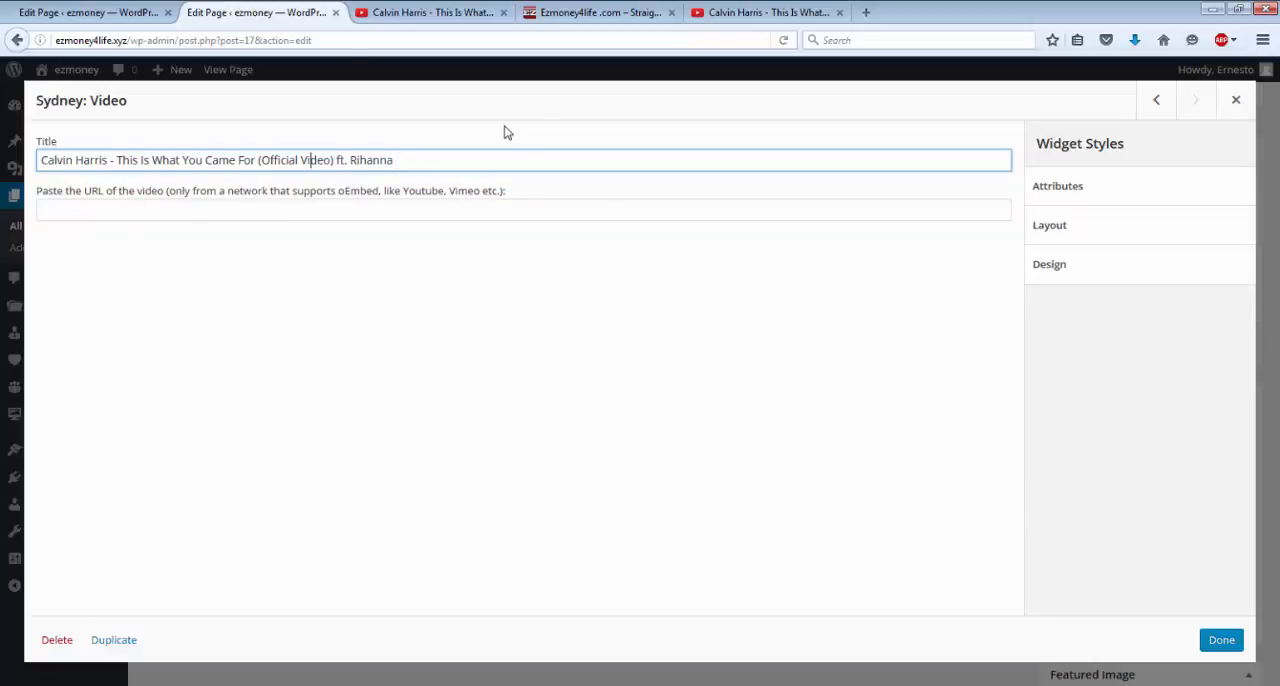
pyautogui.click(758, 12)
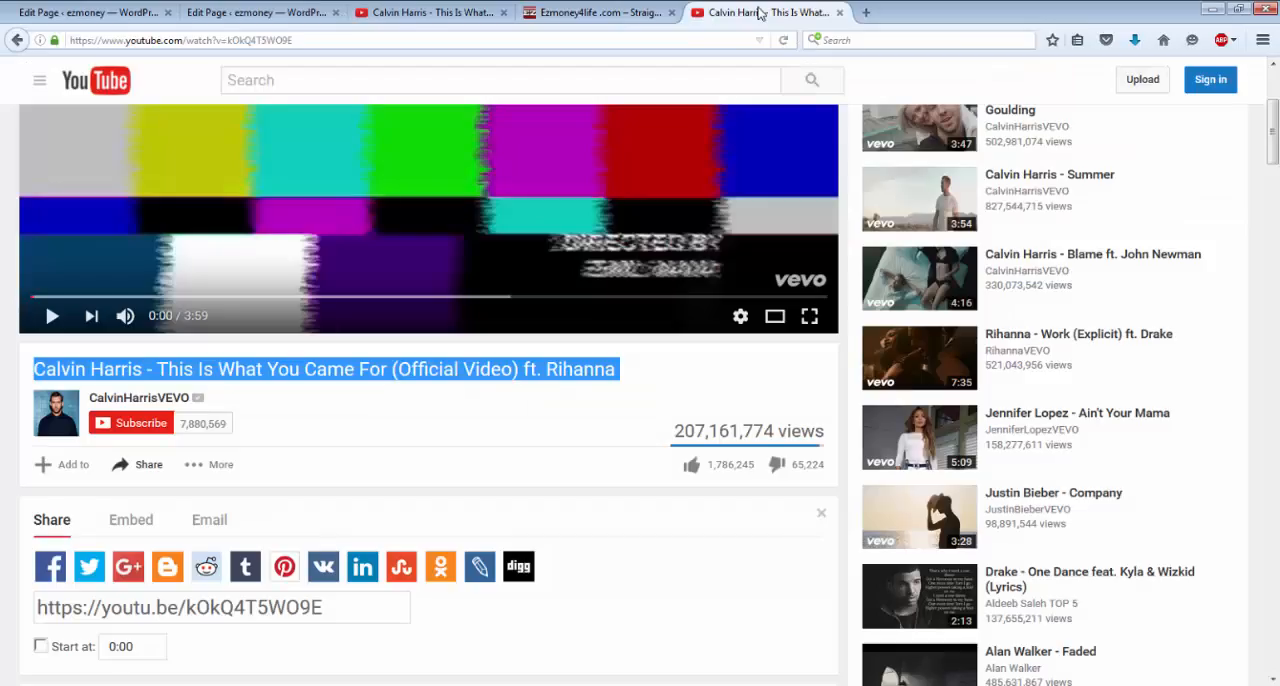
pyautogui.click(218, 607)
pyautogui.rightClick(218, 607)
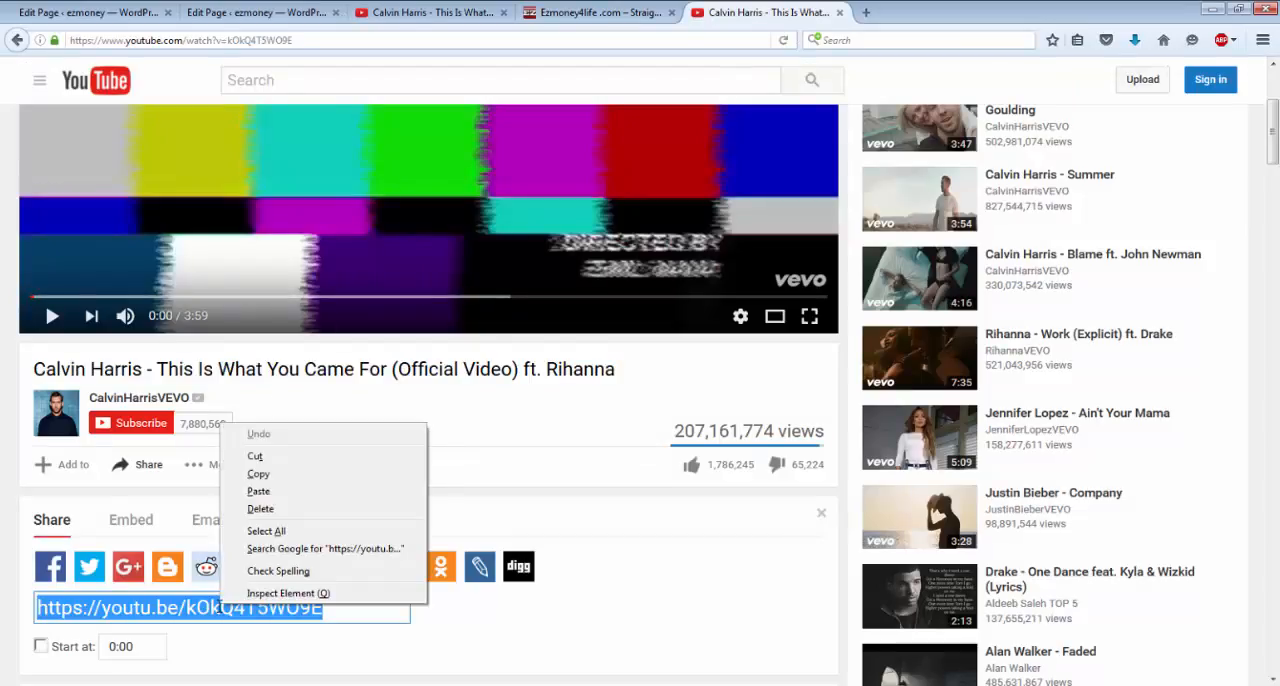
pyautogui.click(290, 482)
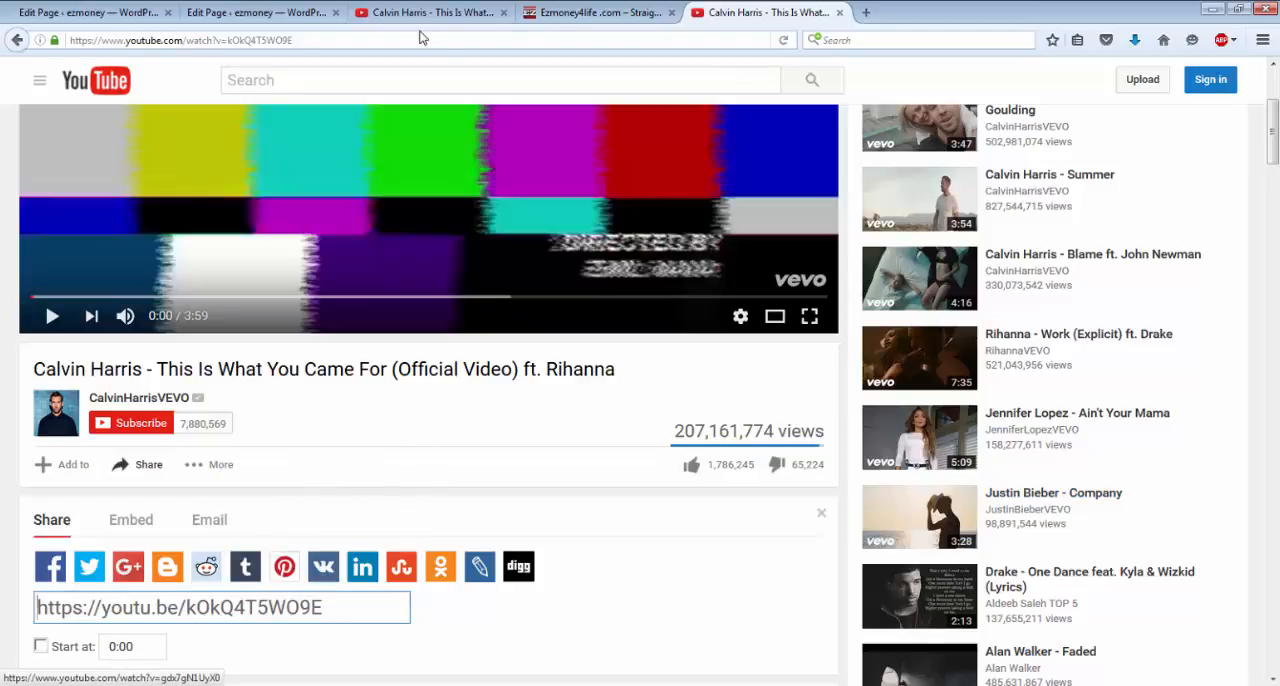
pyautogui.click(289, 17)
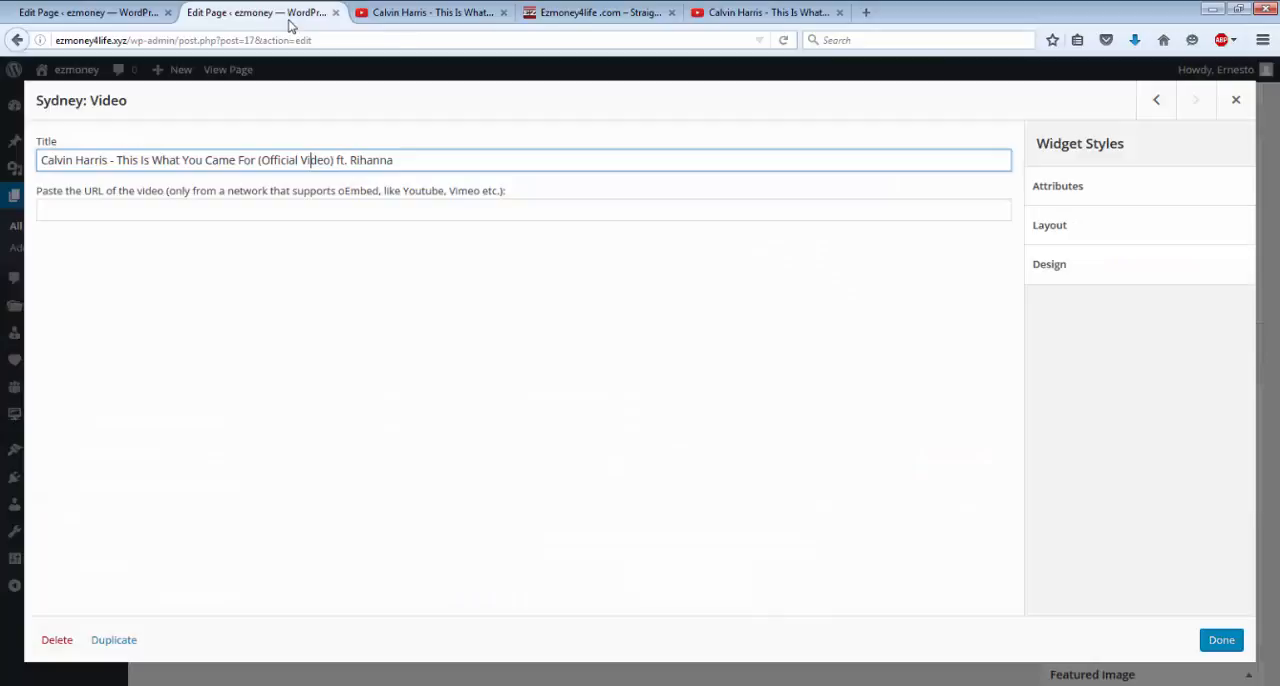
pyautogui.click(218, 214)
pyautogui.rightClick(218, 215)
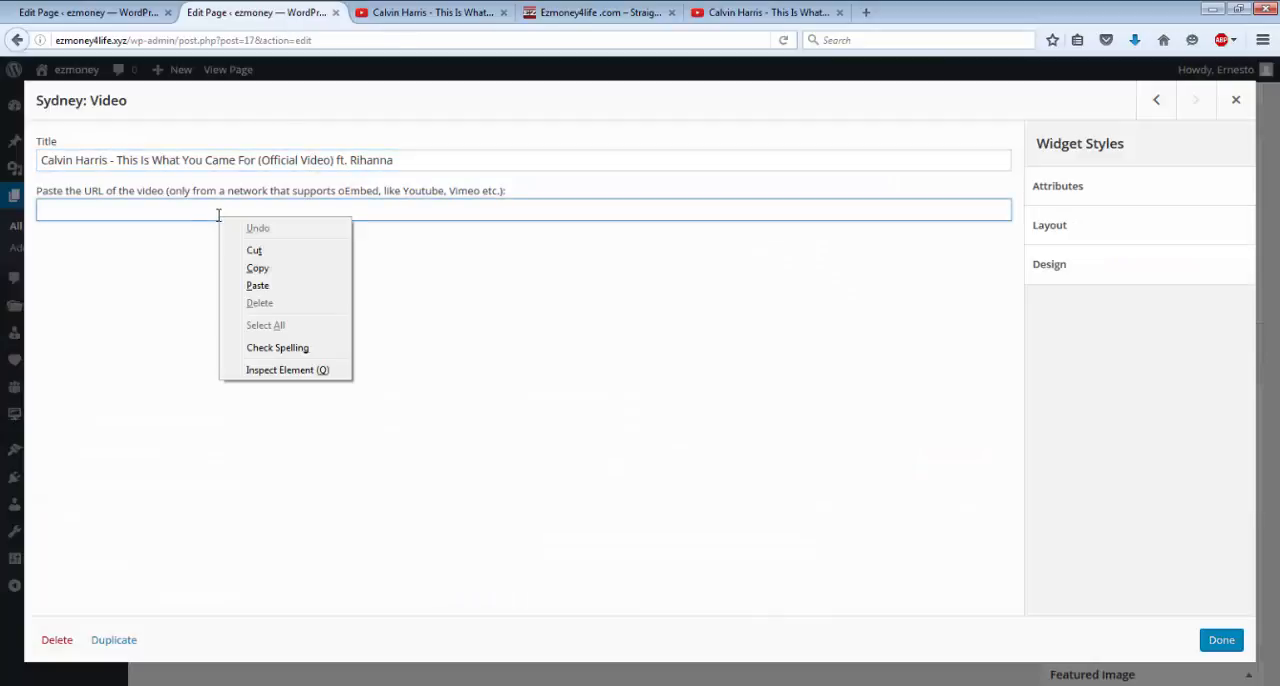
pyautogui.click(258, 286)
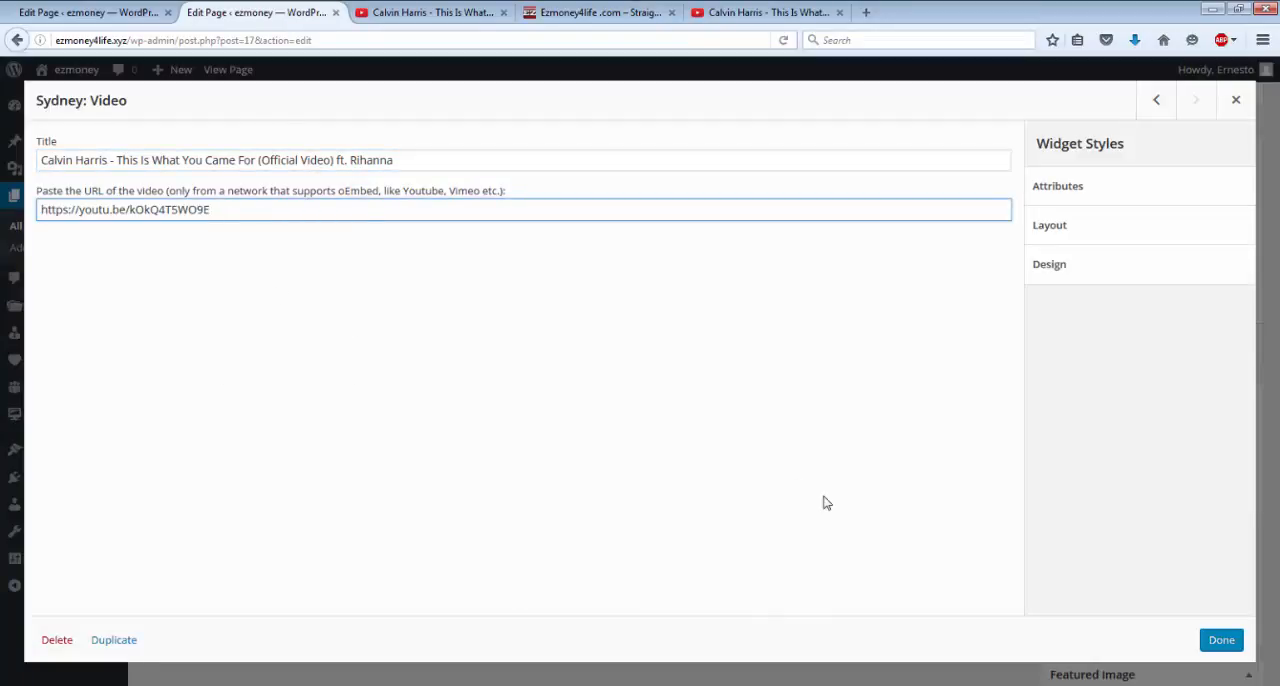
pyautogui.click(1222, 640)
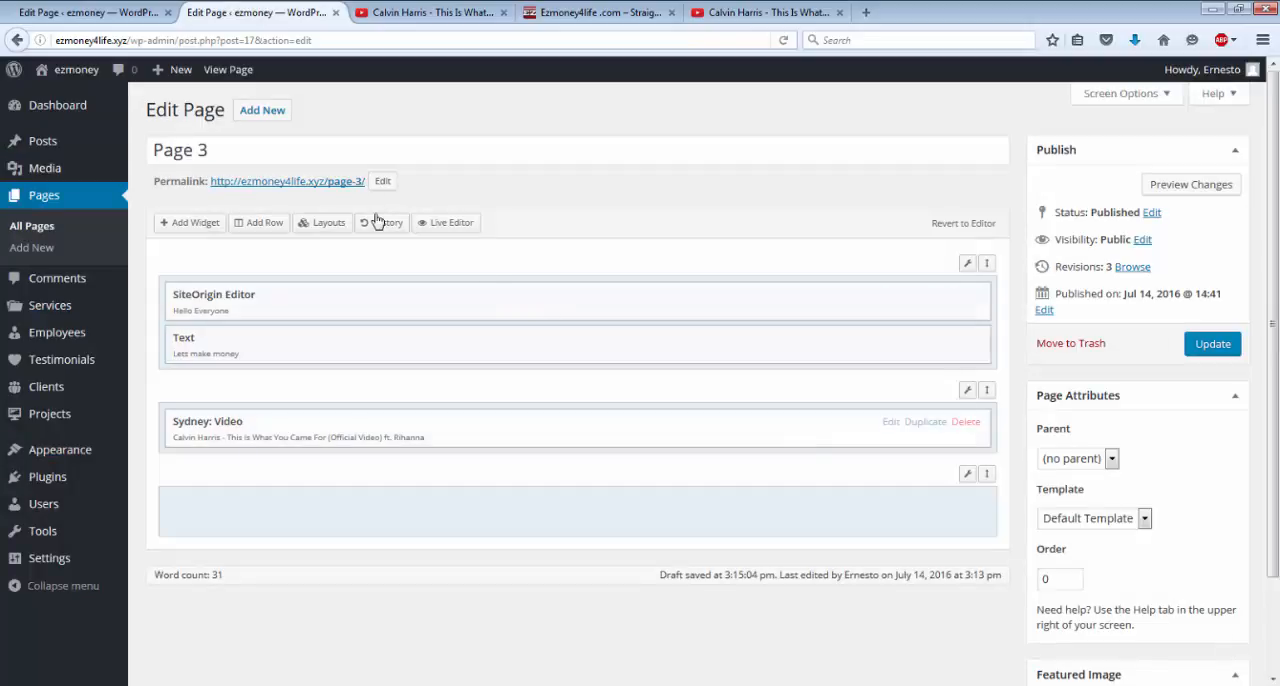
# Update Page 3 and test the embedded video's playback on the published page, pausing it after a few seconds.
pyautogui.click(230, 70)
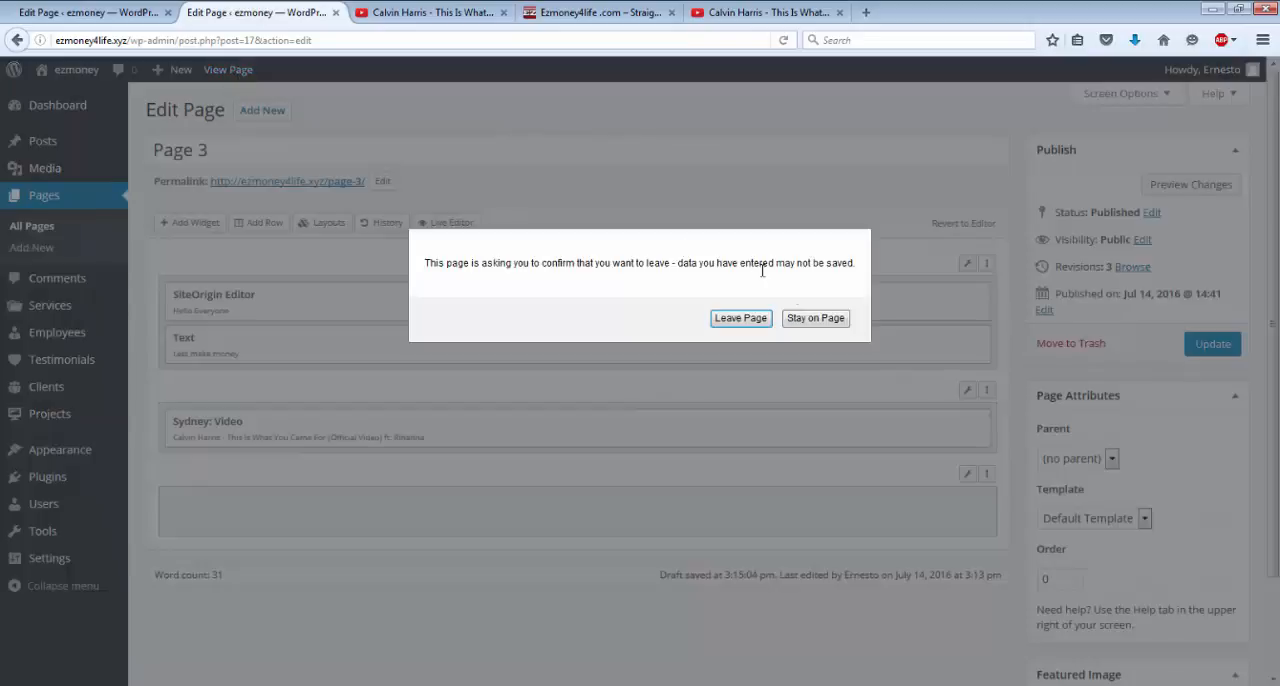
pyautogui.click(815, 319)
pyautogui.click(1202, 345)
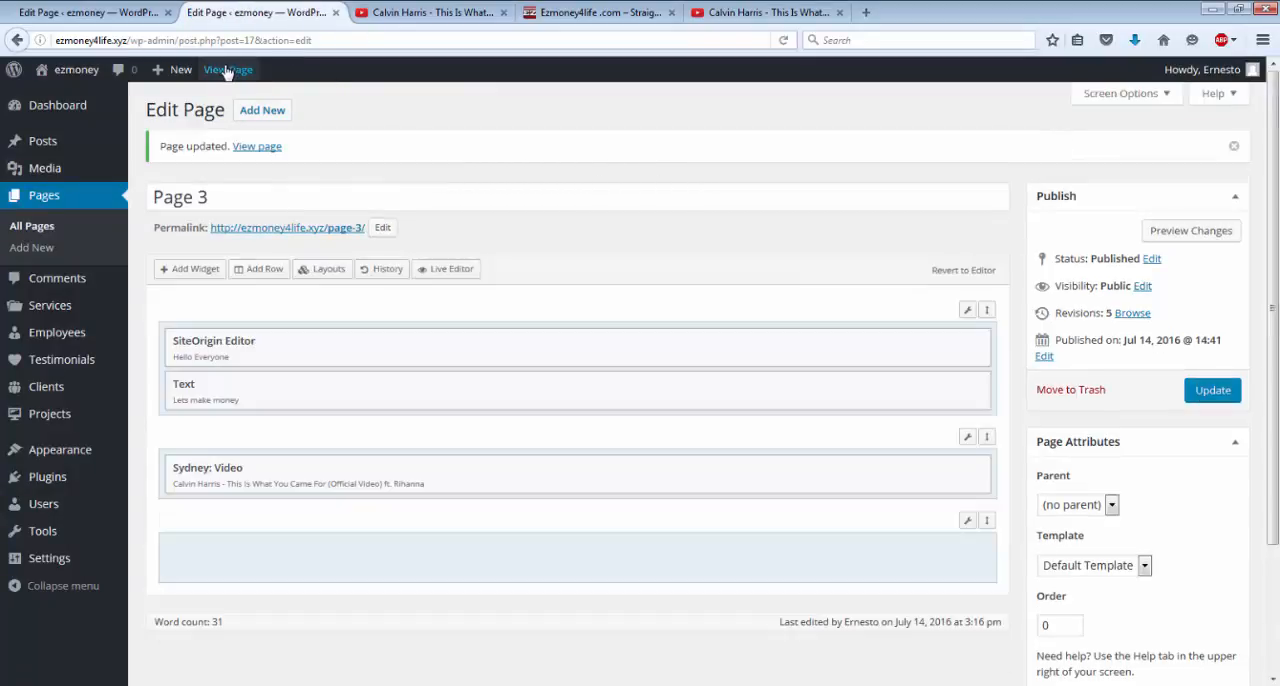
pyautogui.click(228, 72)
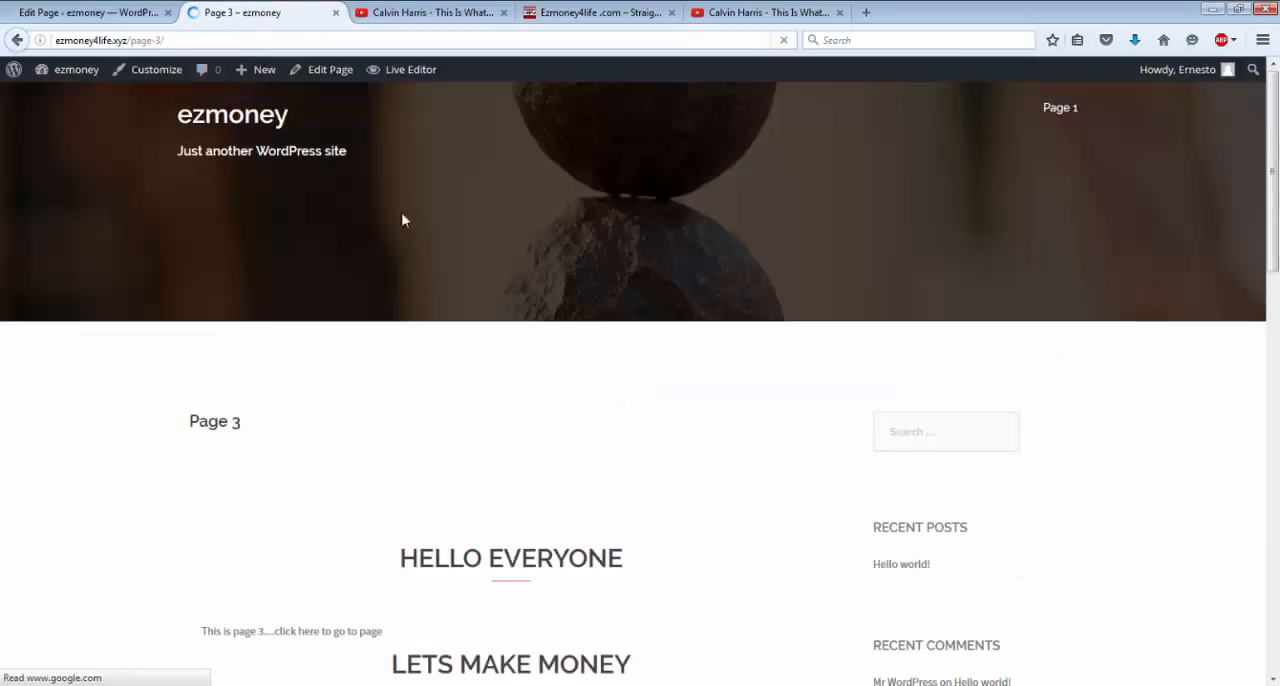
pyautogui.scroll(-6, 411, 244)
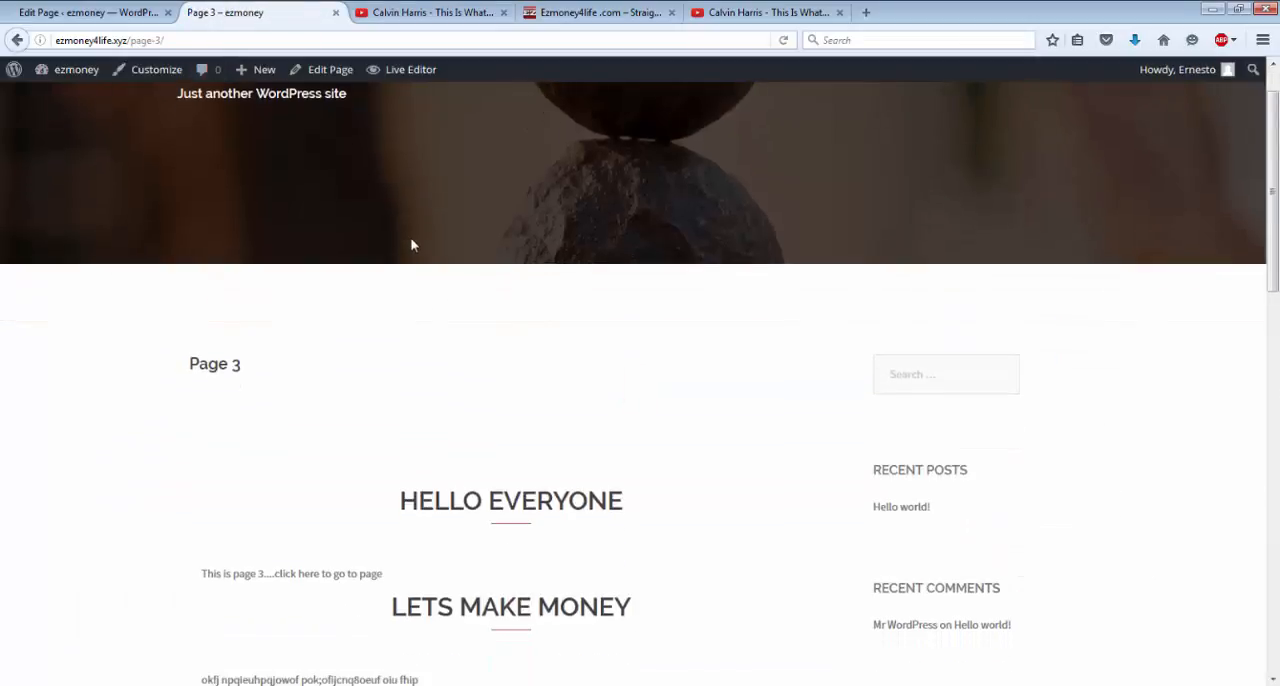
pyautogui.scroll(-7, 411, 244)
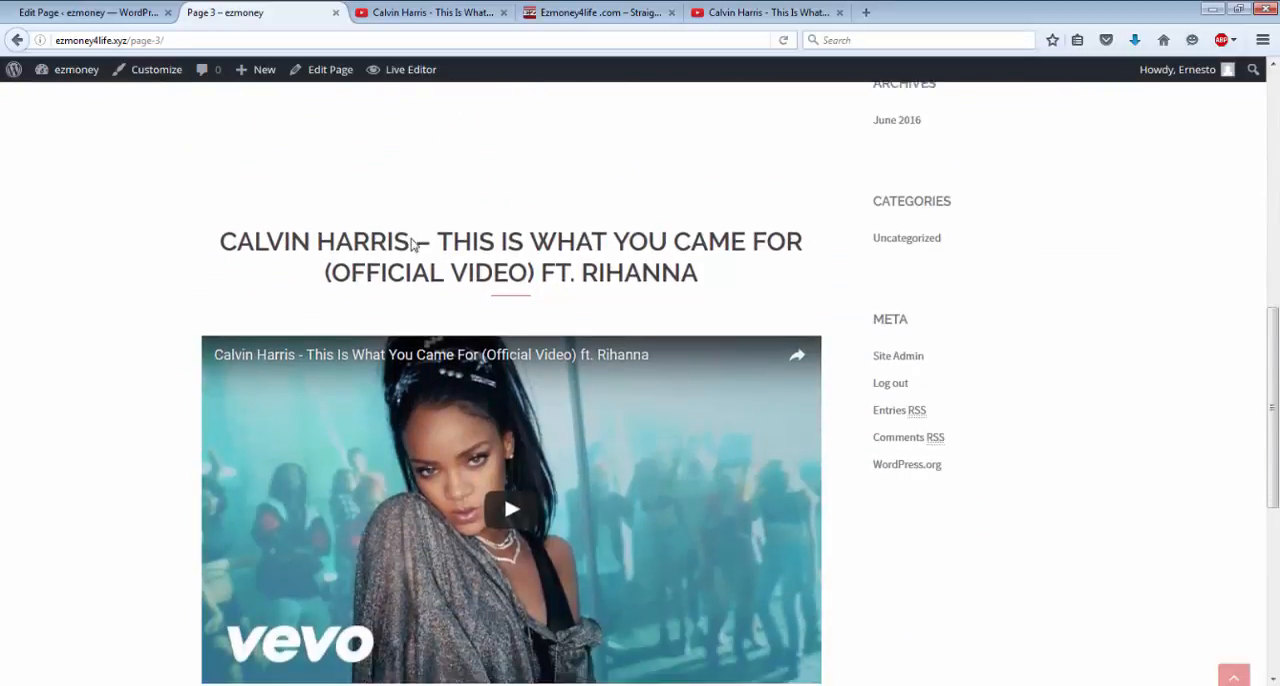
pyautogui.scroll(-1, 411, 238)
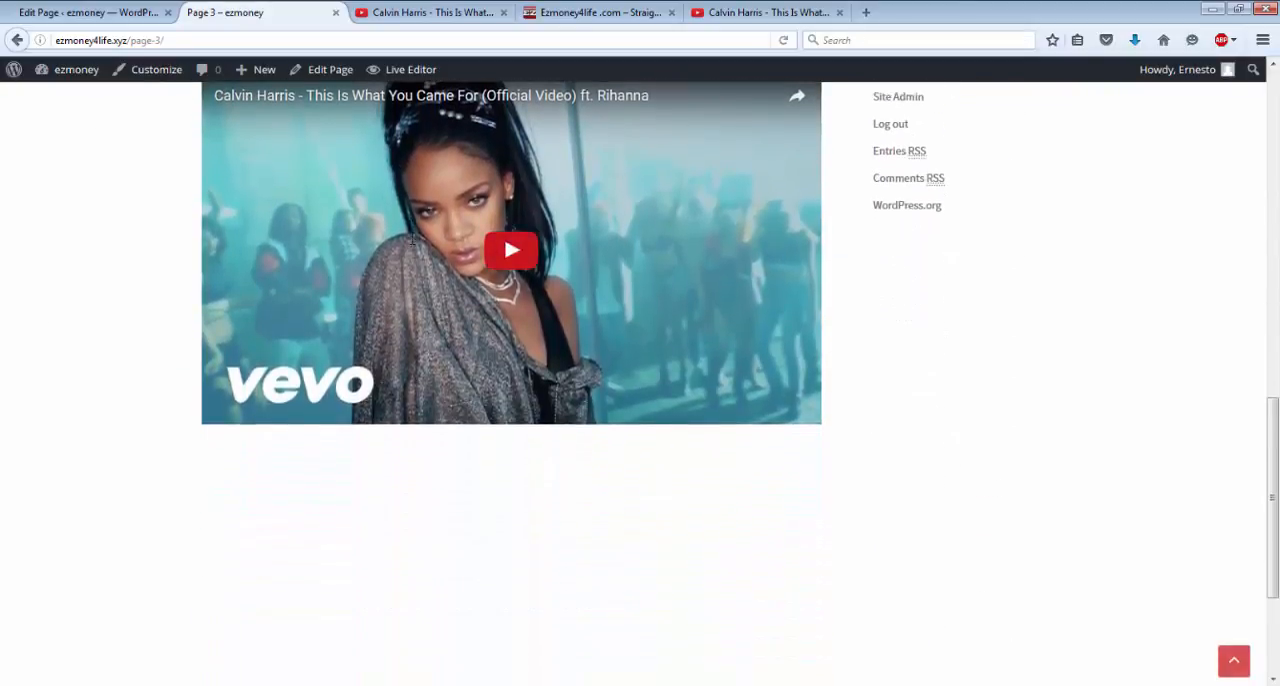
pyautogui.click(510, 253)
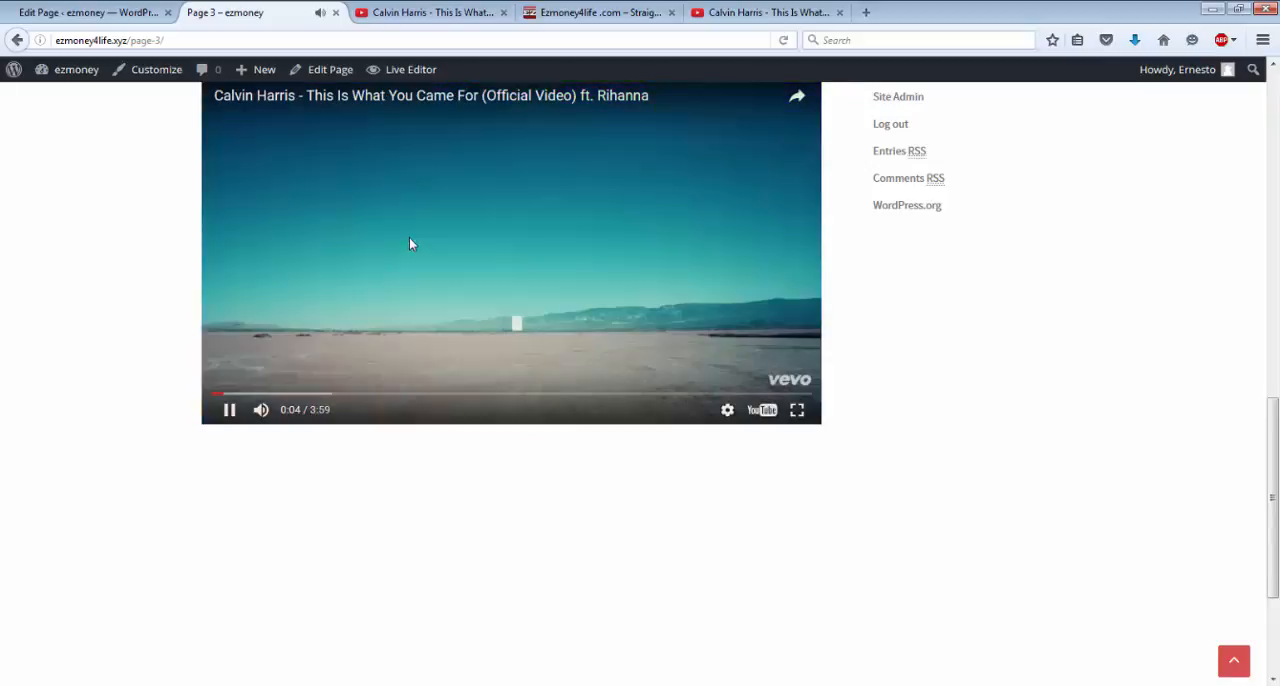
pyautogui.click(481, 247)
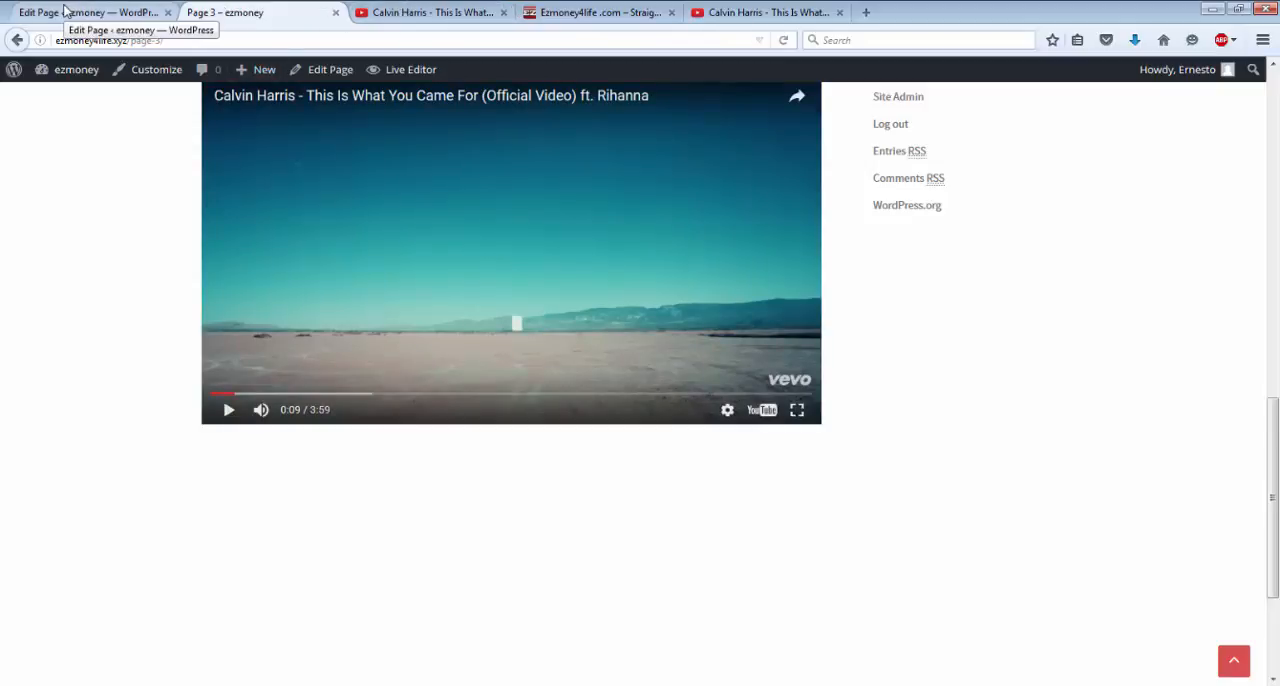
pyautogui.click(133, 20)
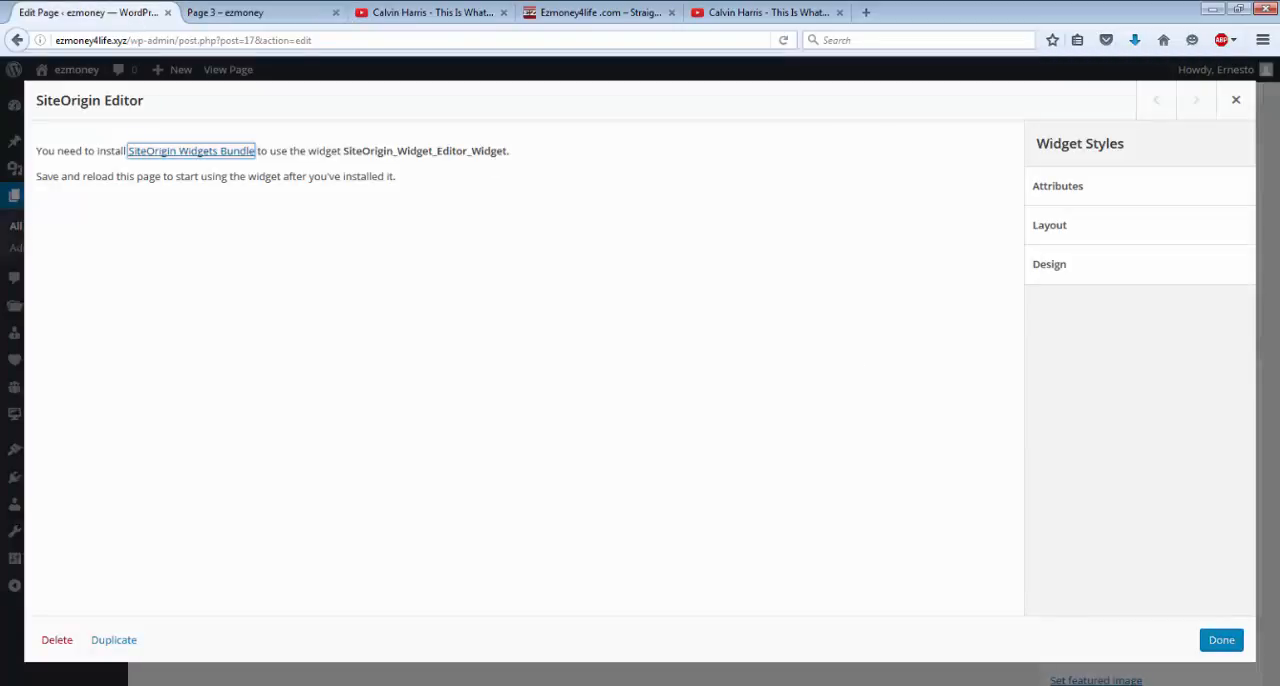
pyautogui.click(1210, 645)
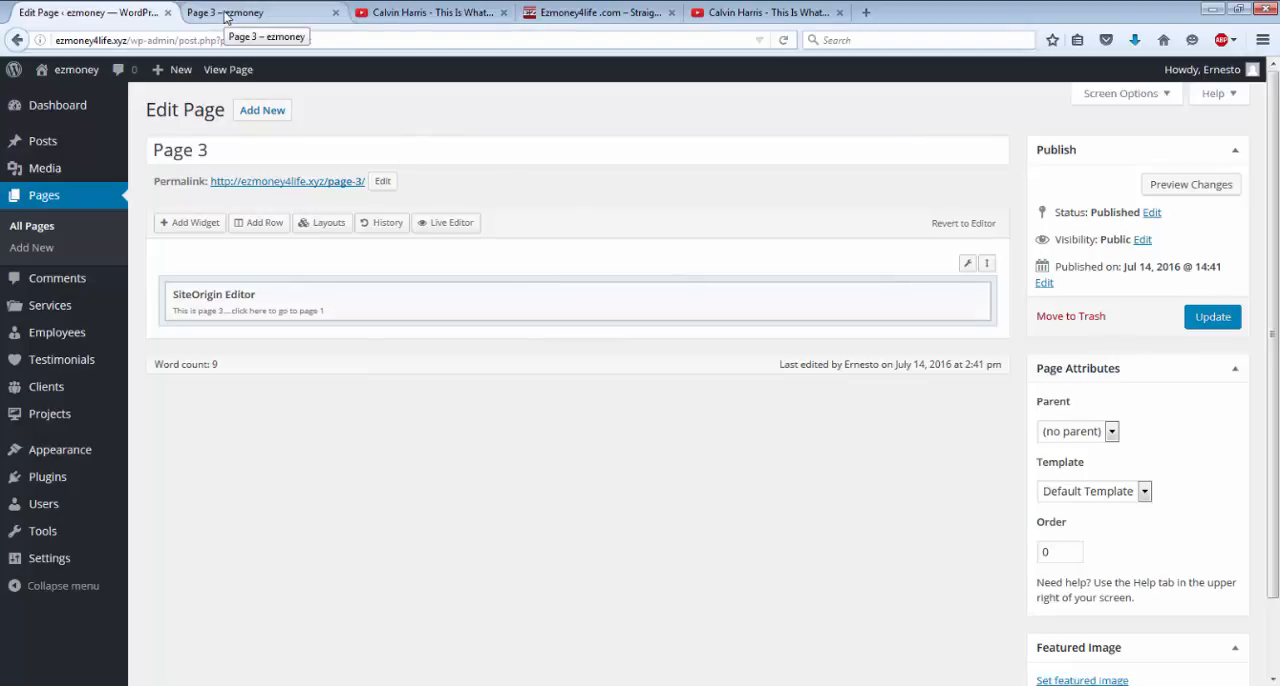
pyautogui.click(225, 15)
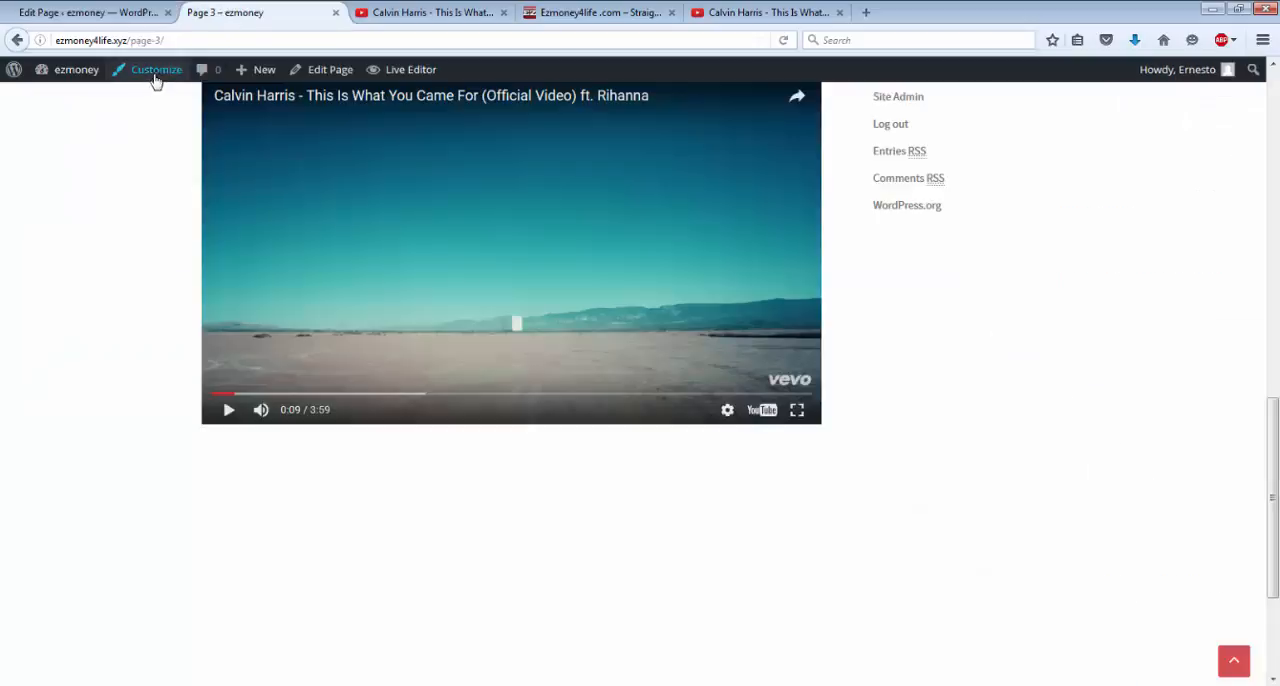
# Reopen Page 3 for editing and move the Sydney: Video widget to the top of the first row and the SiteOrigin Editor widget into the last row.
pyautogui.click(333, 79)
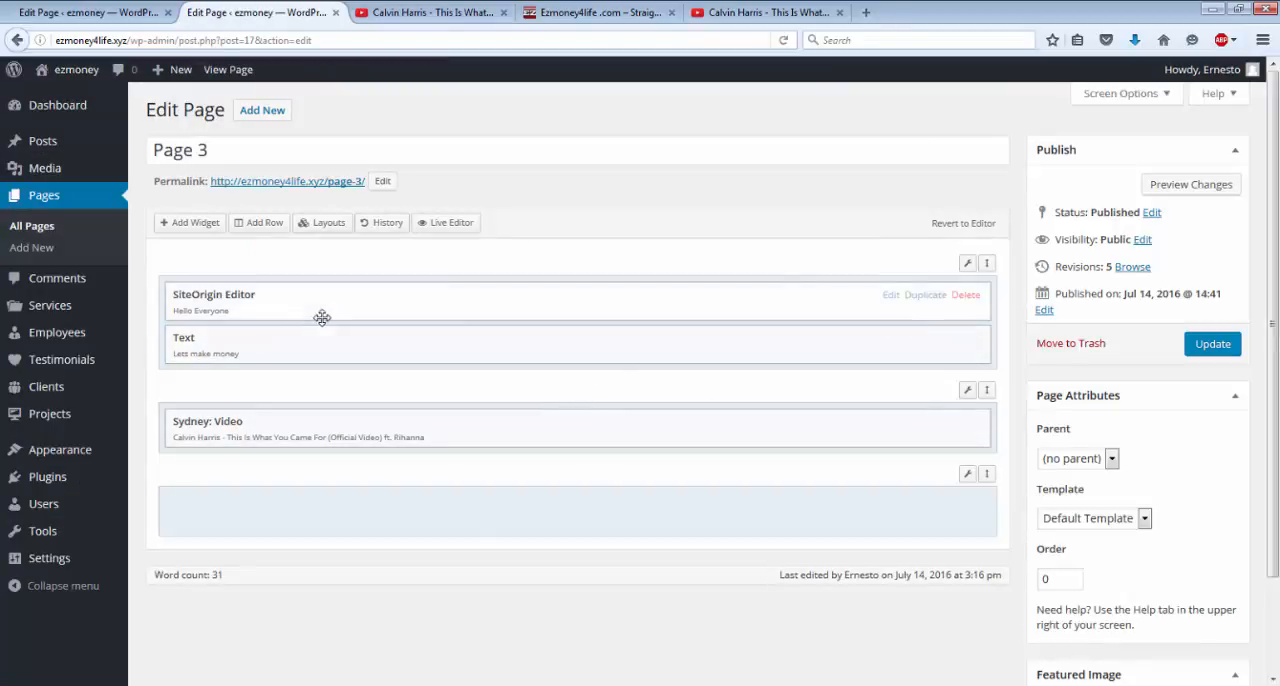
pyautogui.moveTo(360, 436); pyautogui.dragTo(360, 292)
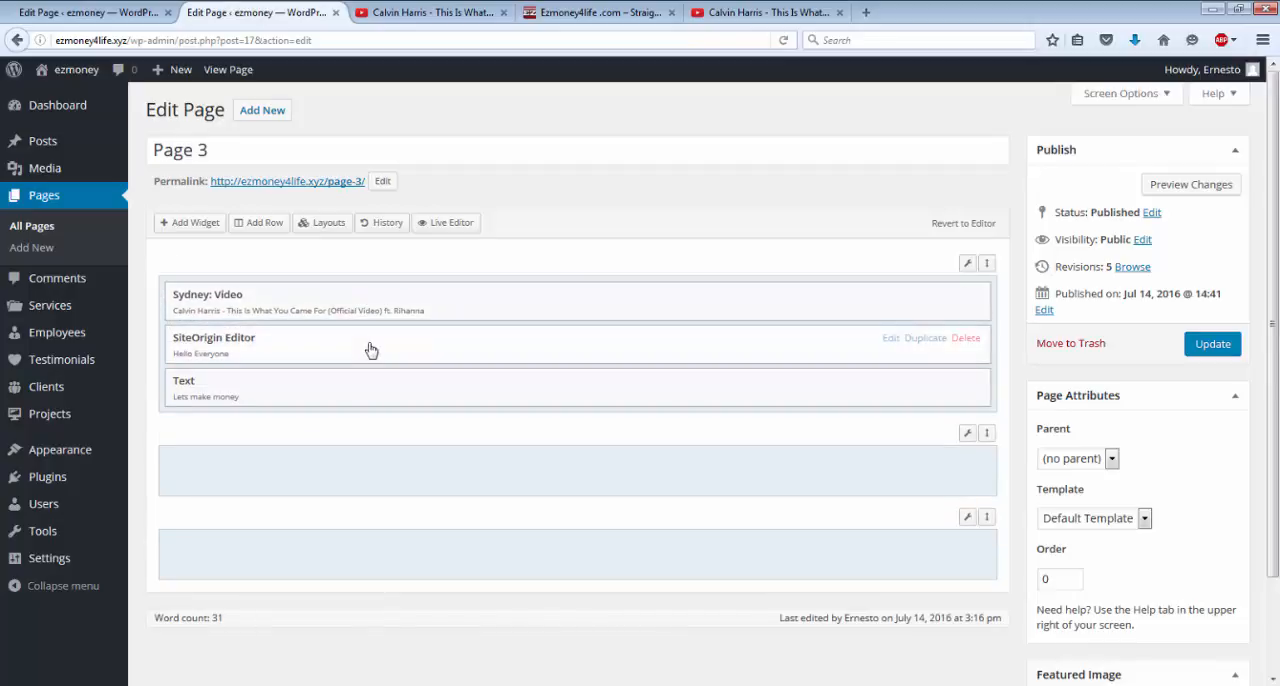
pyautogui.moveTo(370, 349); pyautogui.dragTo(366, 527)
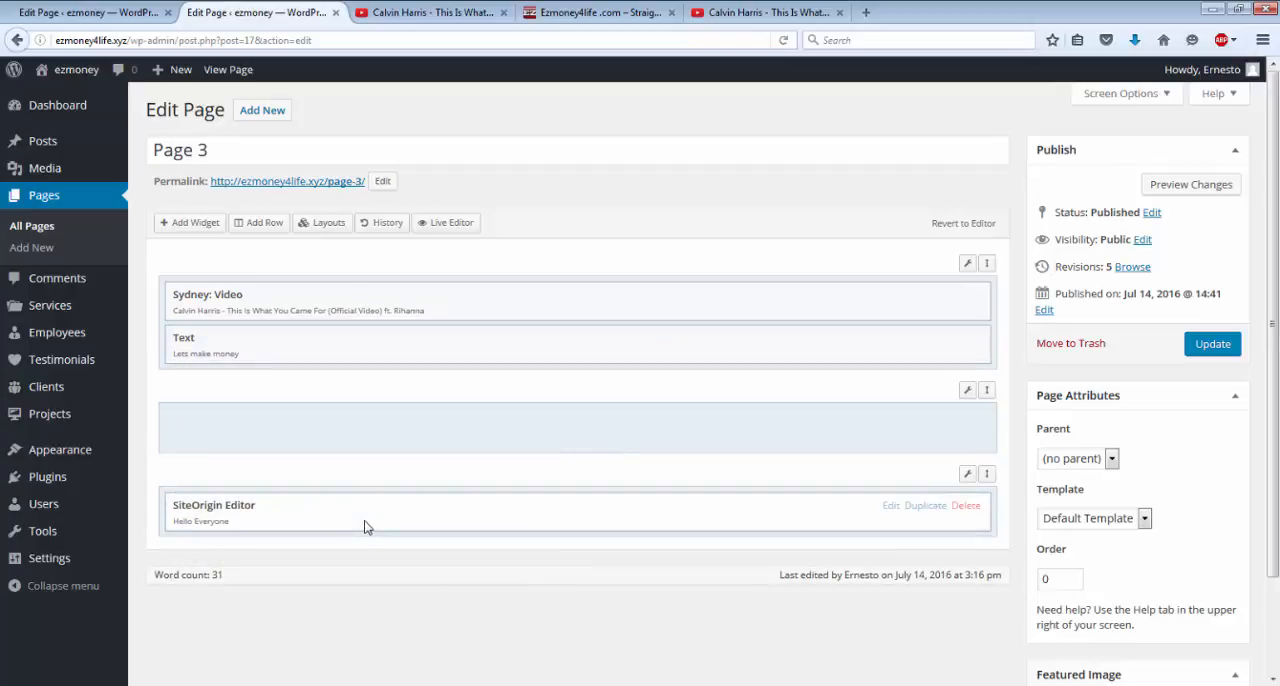
# Update Page 3 and check the rearranged video and text sections on the published page.
pyautogui.click(1213, 344)
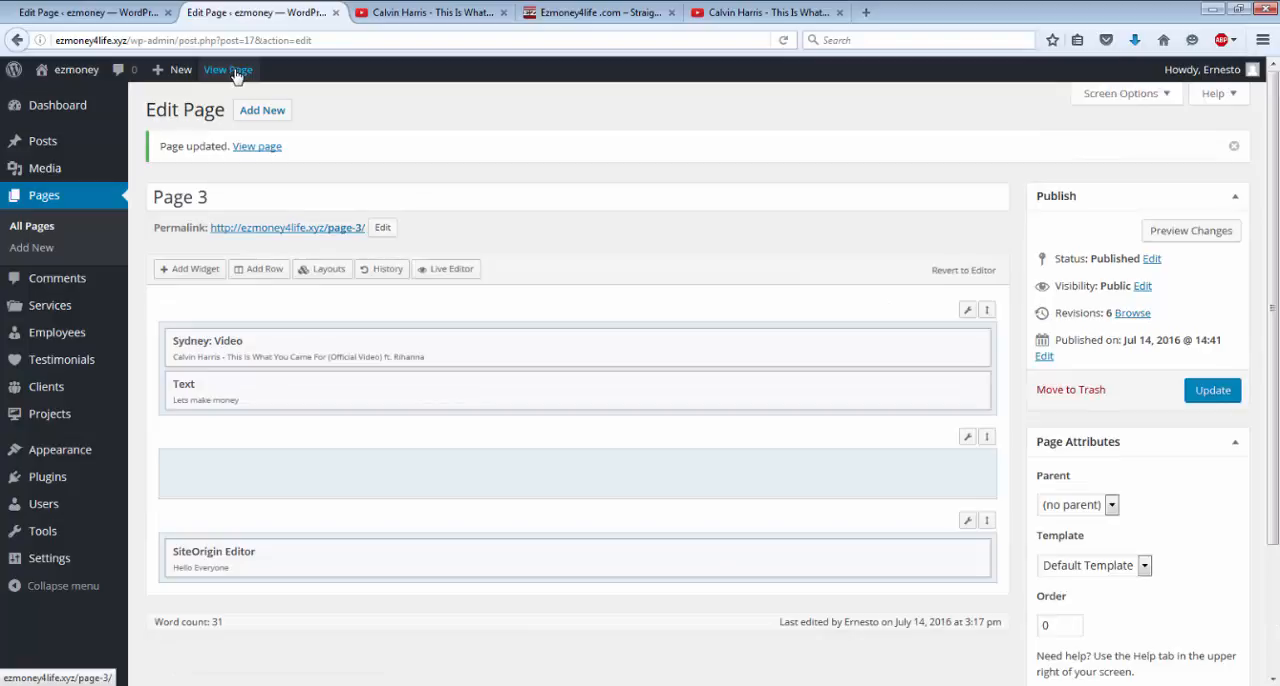
pyautogui.click(234, 72)
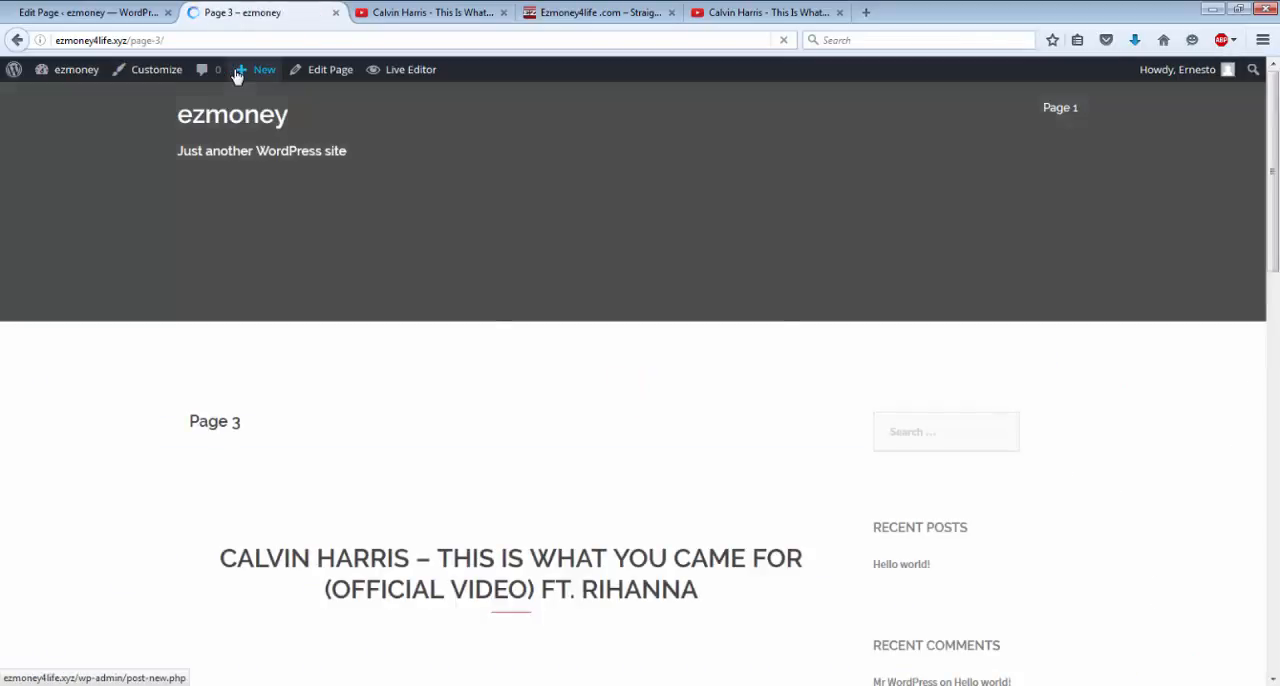
pyautogui.scroll(-3, 512, 368)
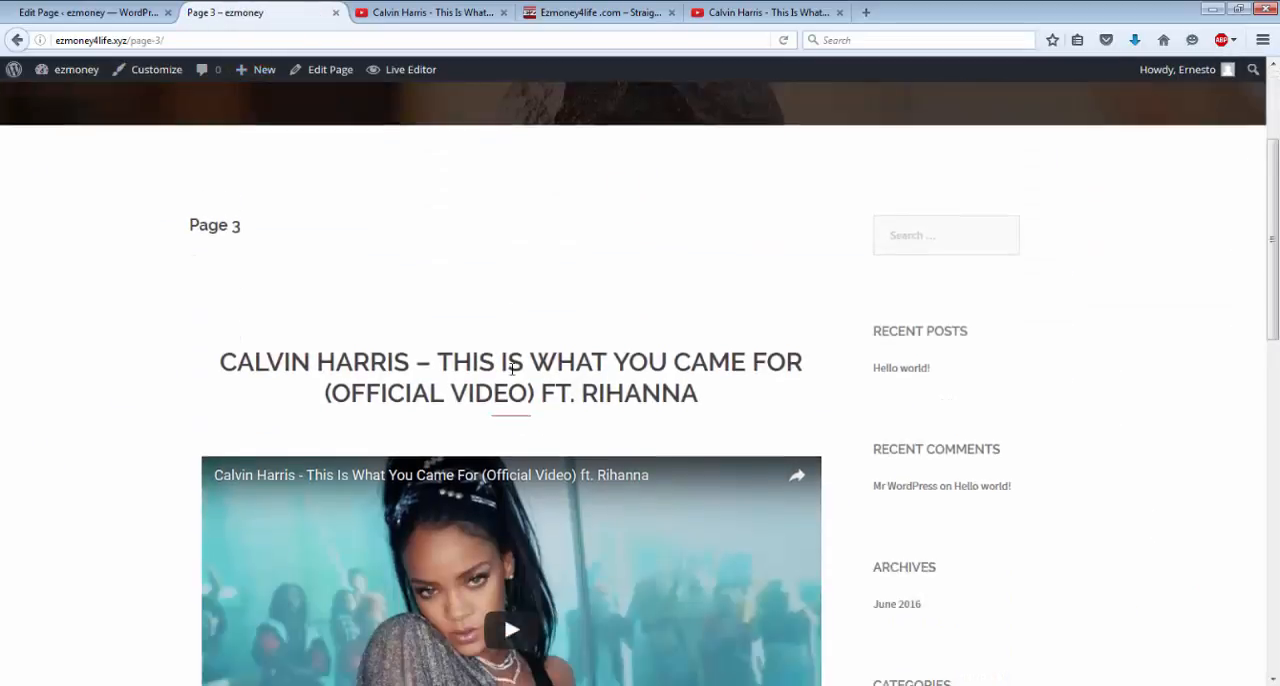
pyautogui.scroll(-3, 510, 370)
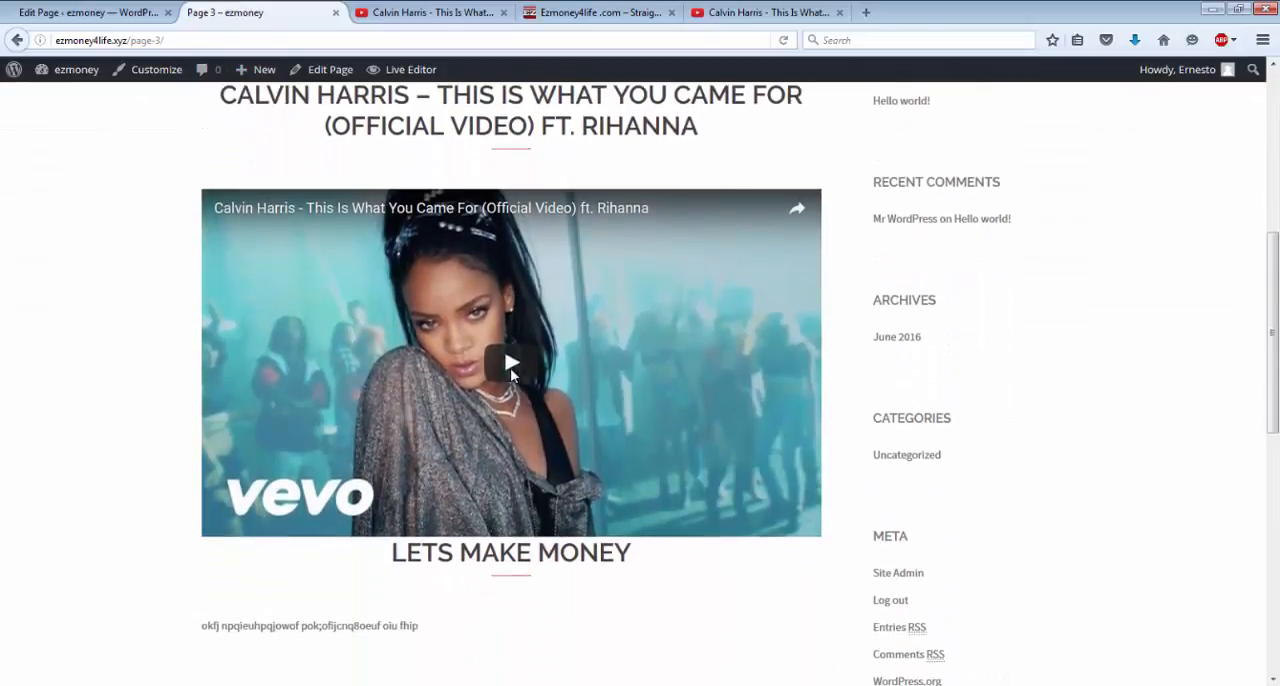
pyautogui.scroll(-3, 510, 370)
pyautogui.scroll(-1, 315, 388)
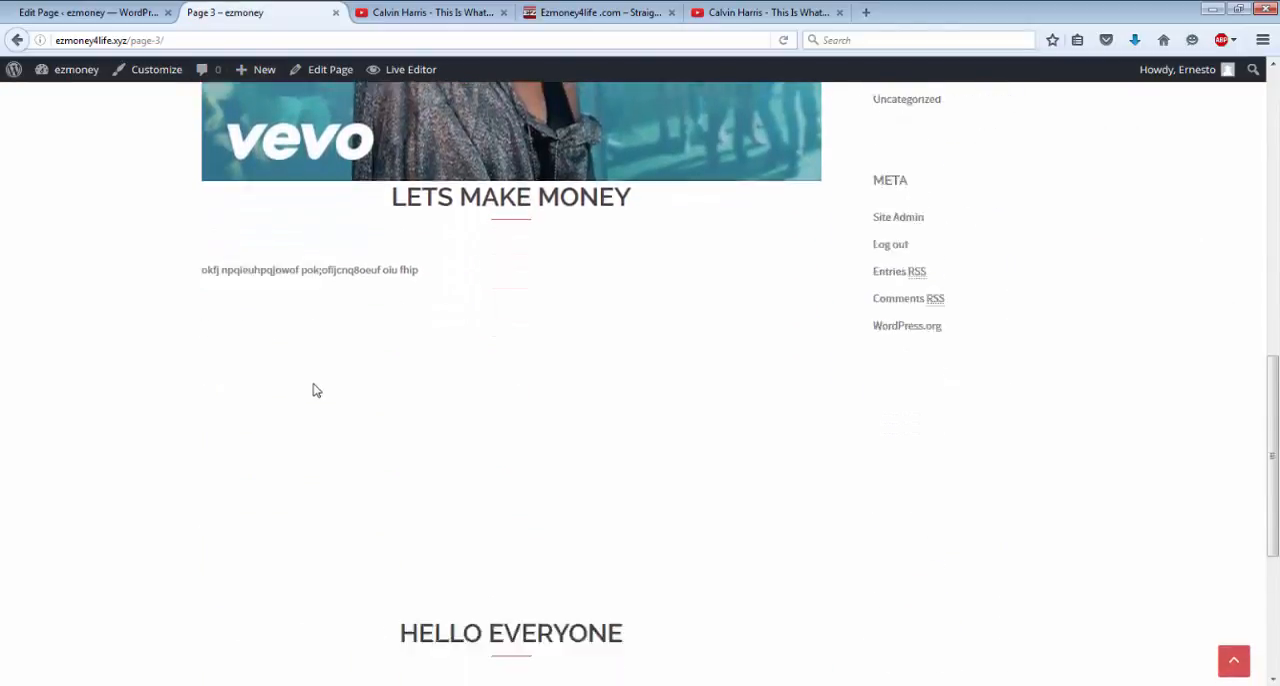
pyautogui.scroll(-4, 315, 390)
pyautogui.scroll(7, 314, 390)
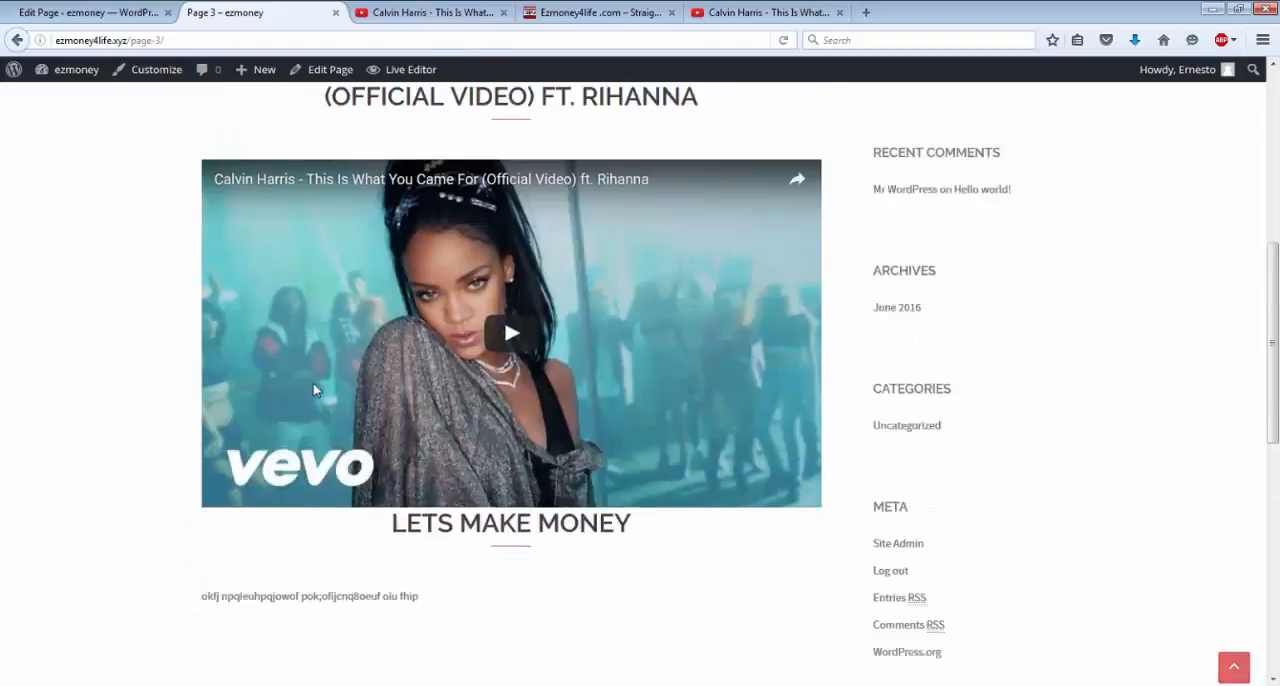
# Reopen Page 3 for editing and add a Sydney FP: Services Type A widget to the empty middle row.
pyautogui.scroll(5, 313, 390)
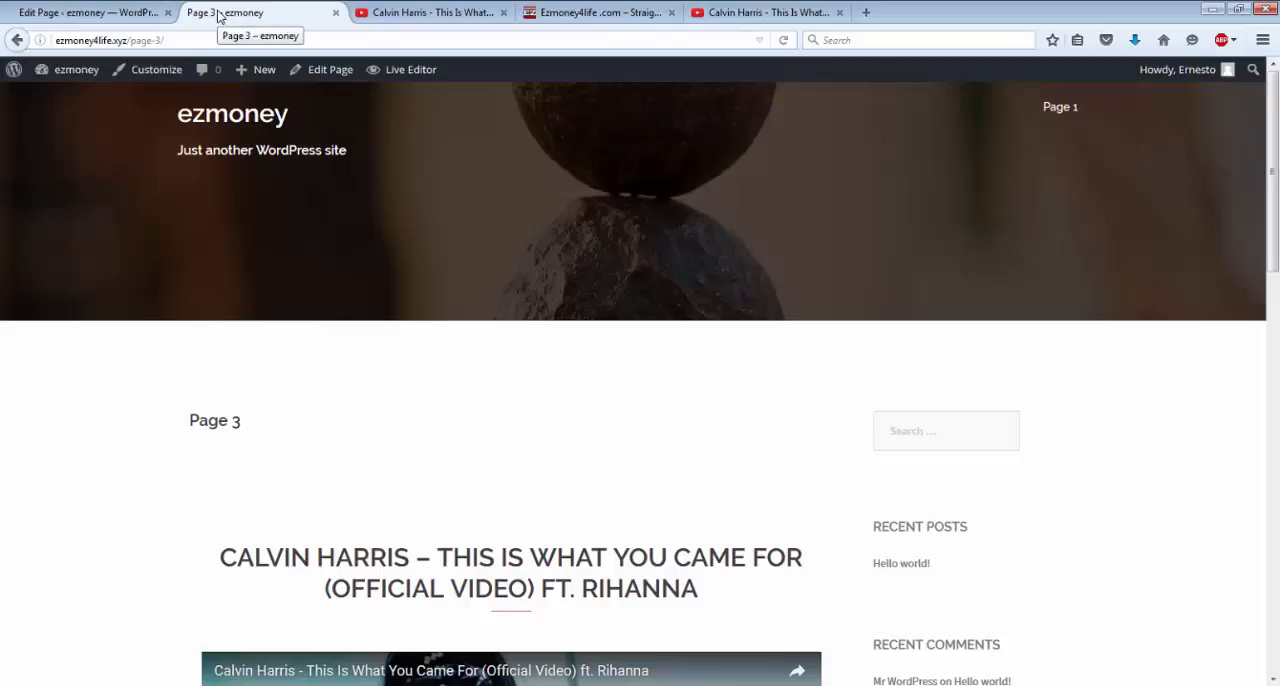
pyautogui.click(327, 72)
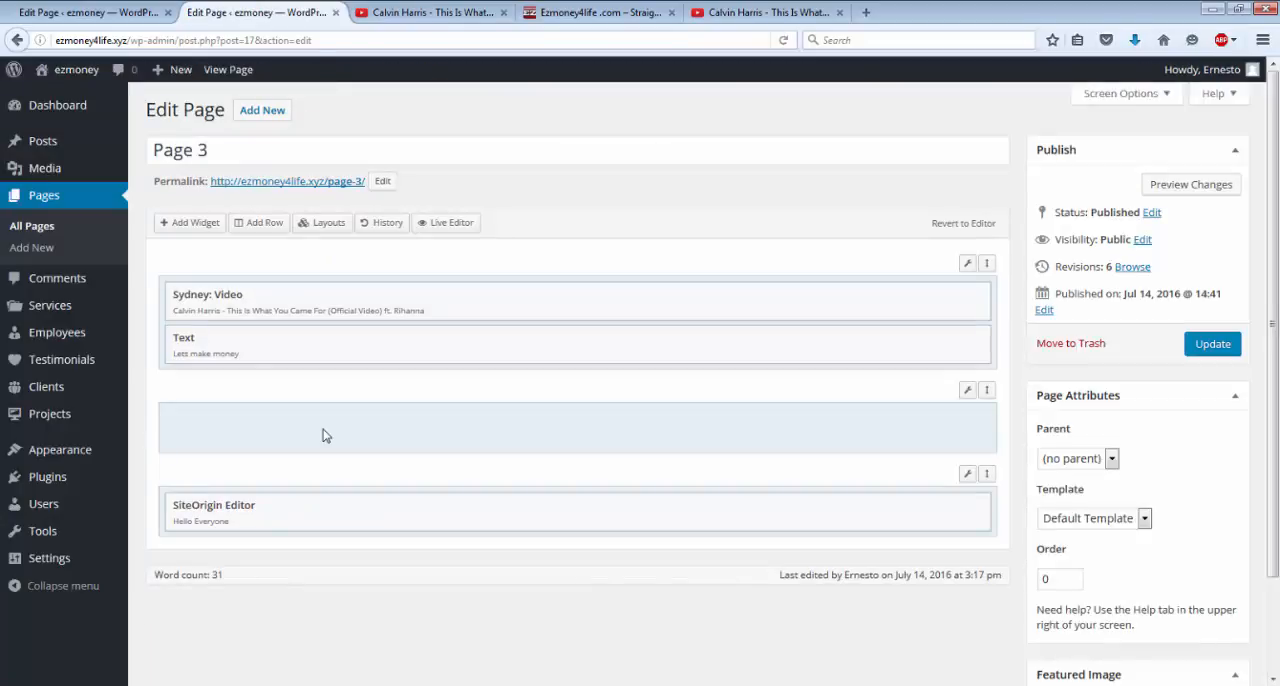
pyautogui.click(892, 410)
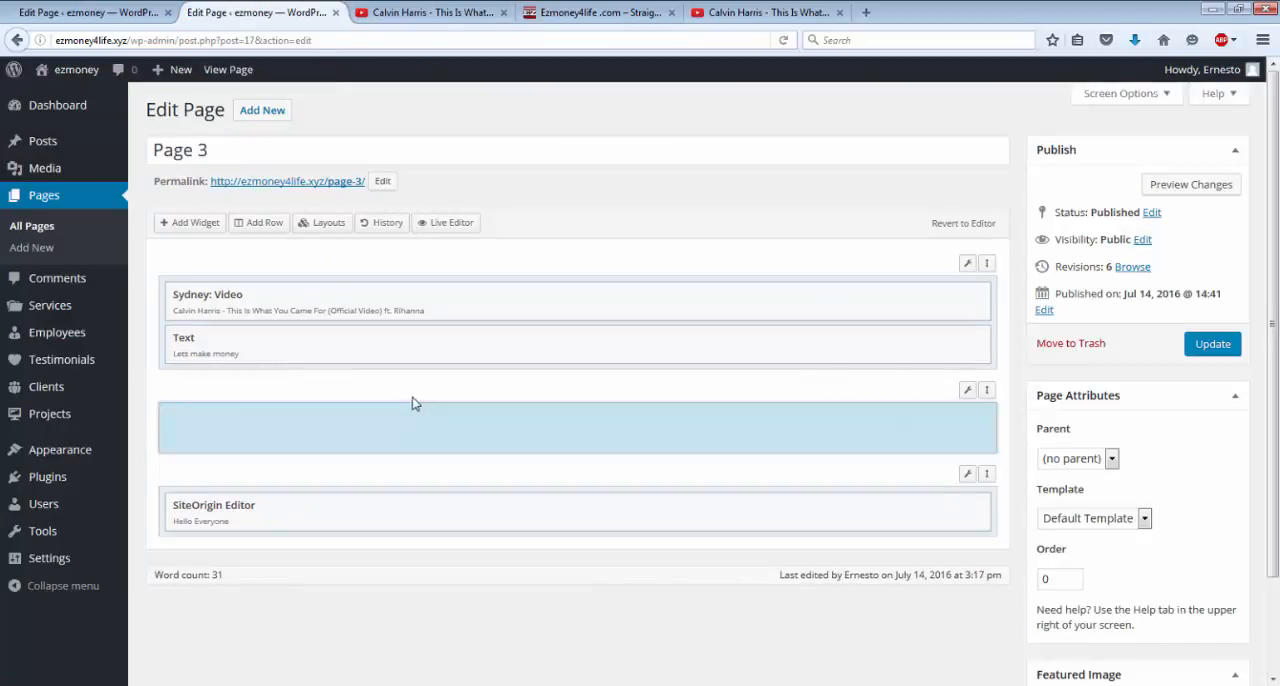
pyautogui.click(187, 224)
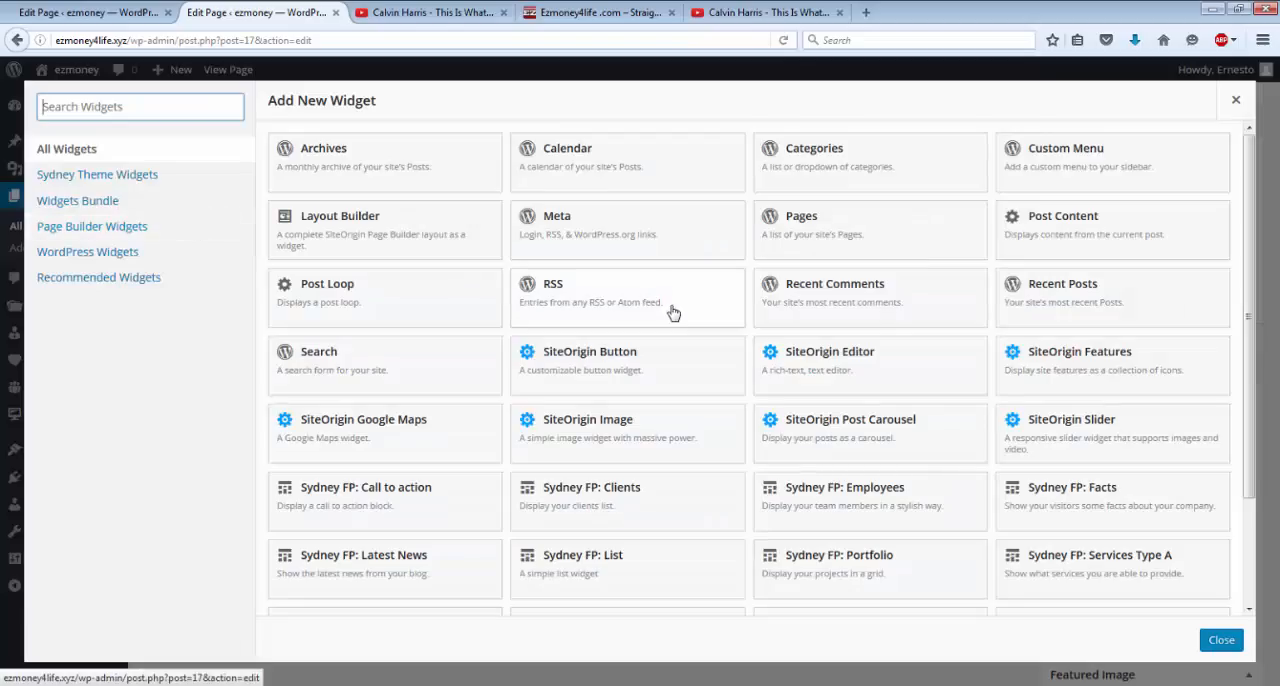
pyautogui.click(1118, 564)
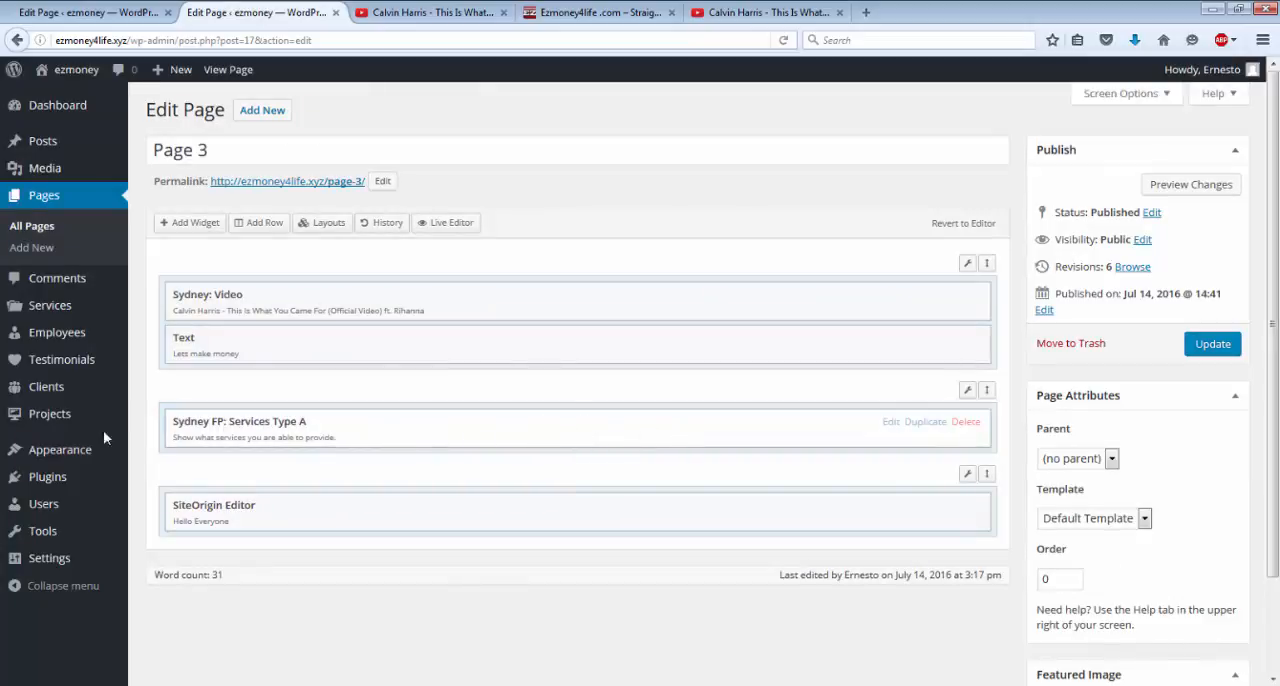
# Stay on the Page 3 editor instead of leaving for Services, and update the page to save the added widget.
pyautogui.click(37, 309)
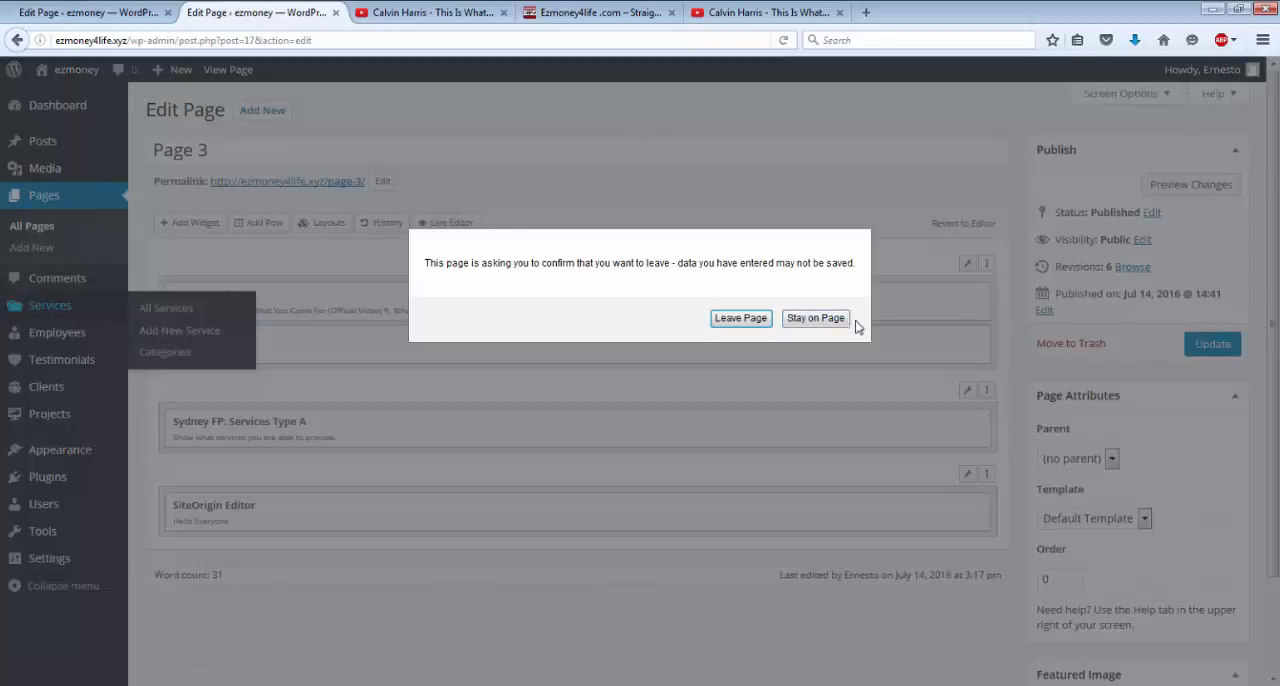
pyautogui.click(816, 318)
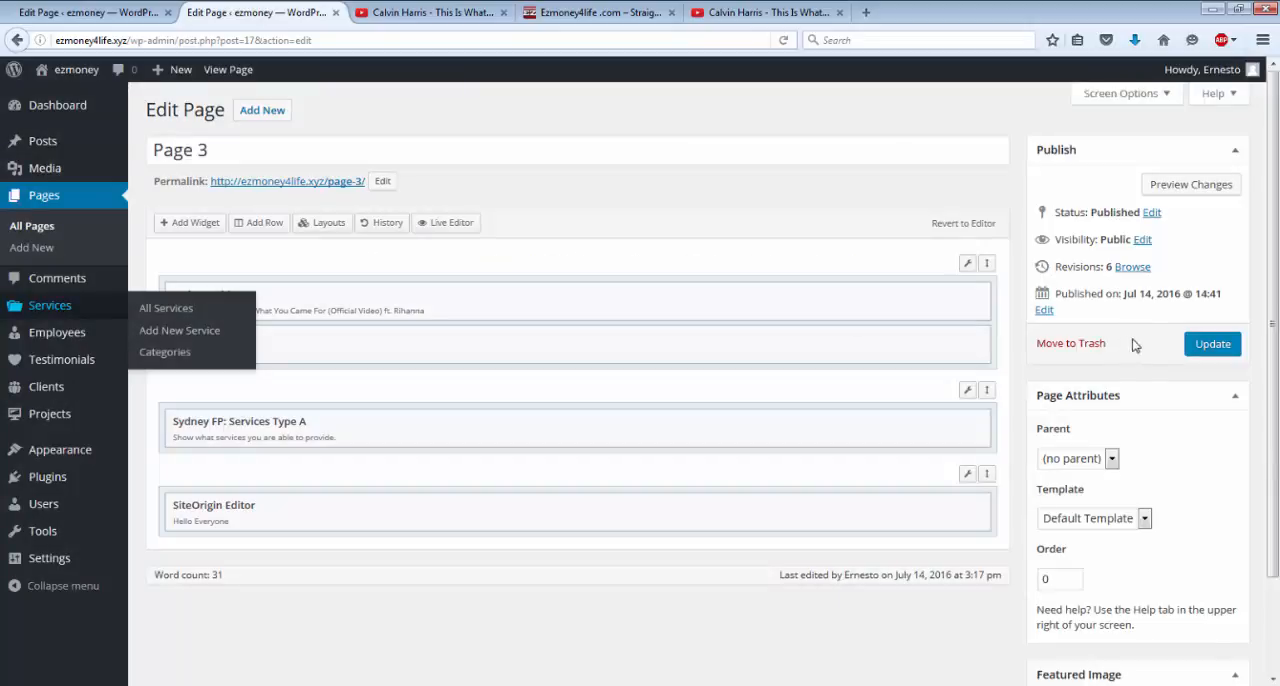
pyautogui.click(1212, 344)
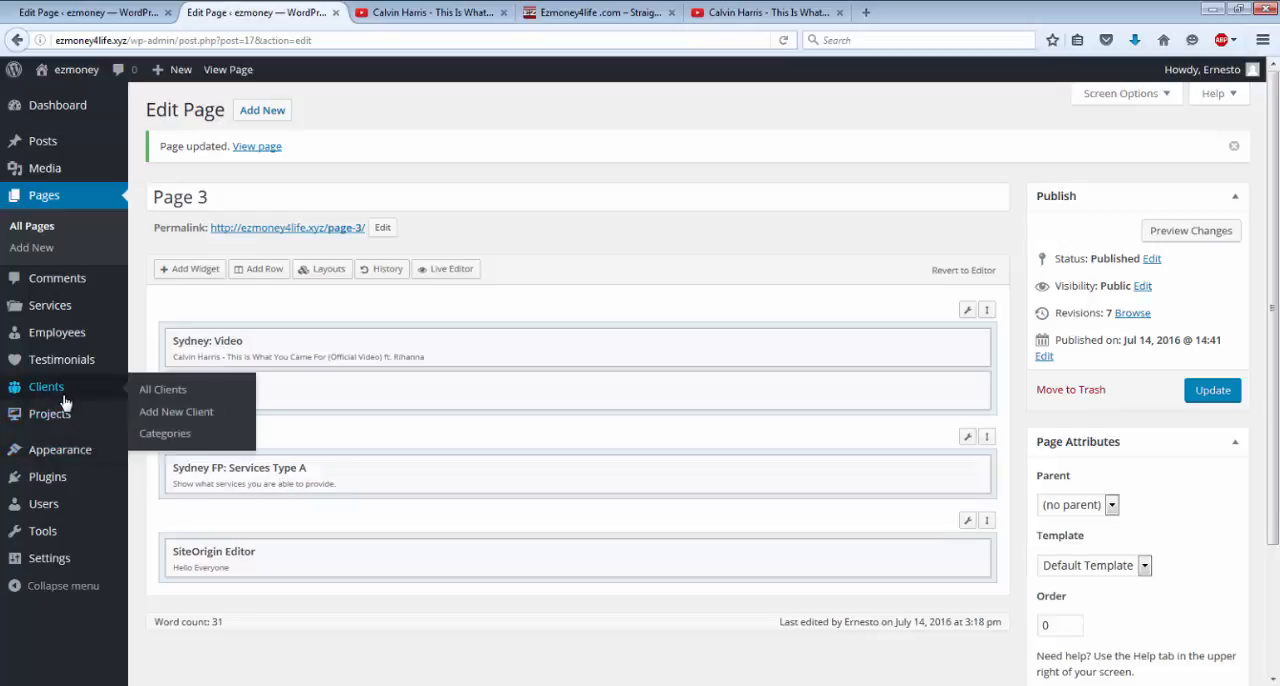
# Open the list of all services and start a new service titled "youtube".
pyautogui.moveTo(52, 367)
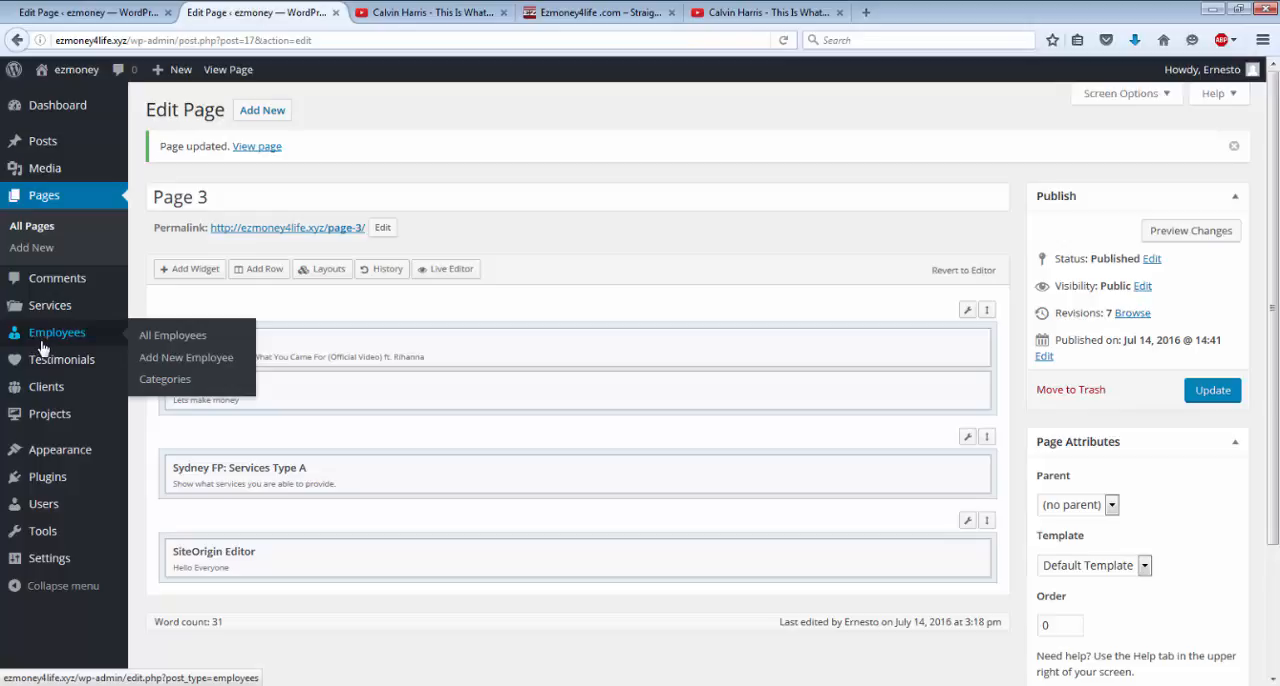
pyautogui.moveTo(57, 392)
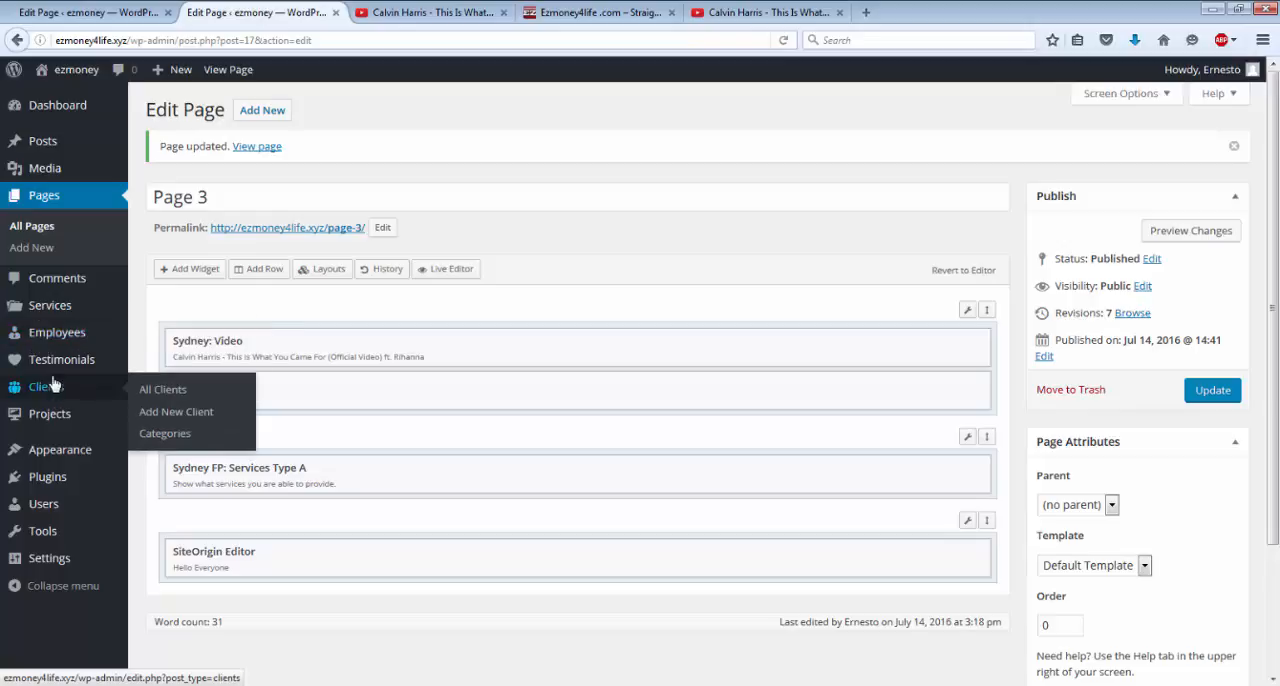
pyautogui.moveTo(47, 312)
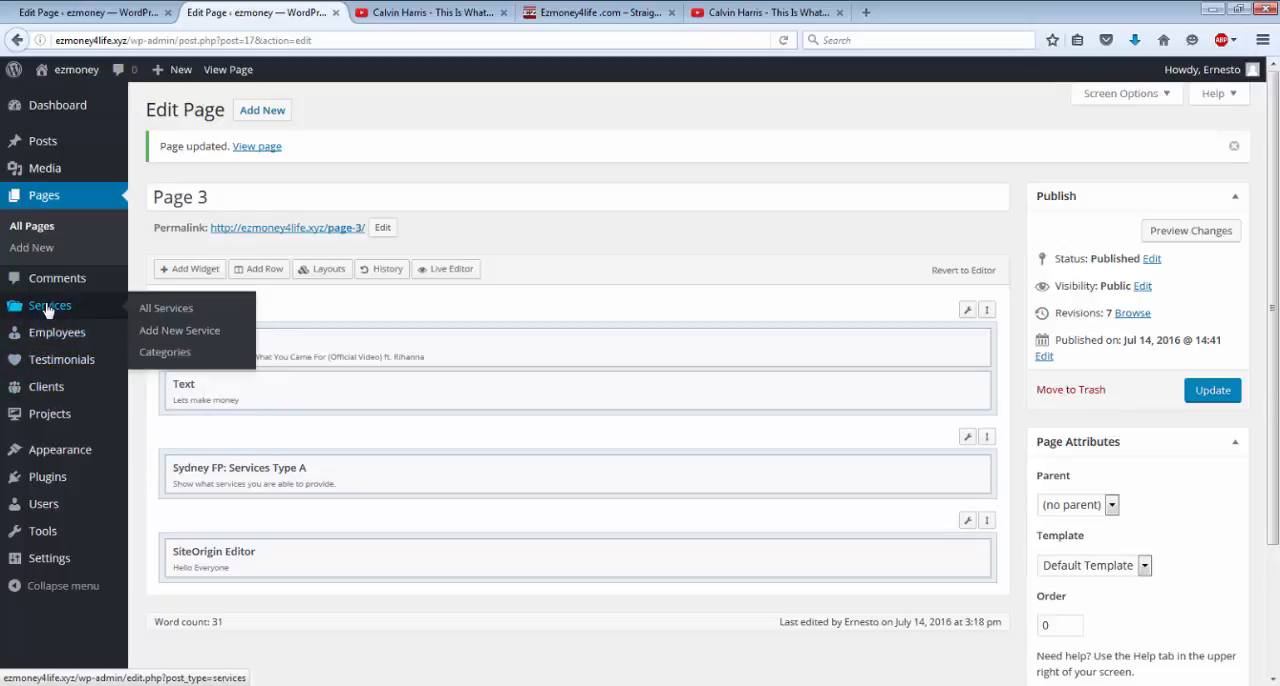
pyautogui.click(160, 309)
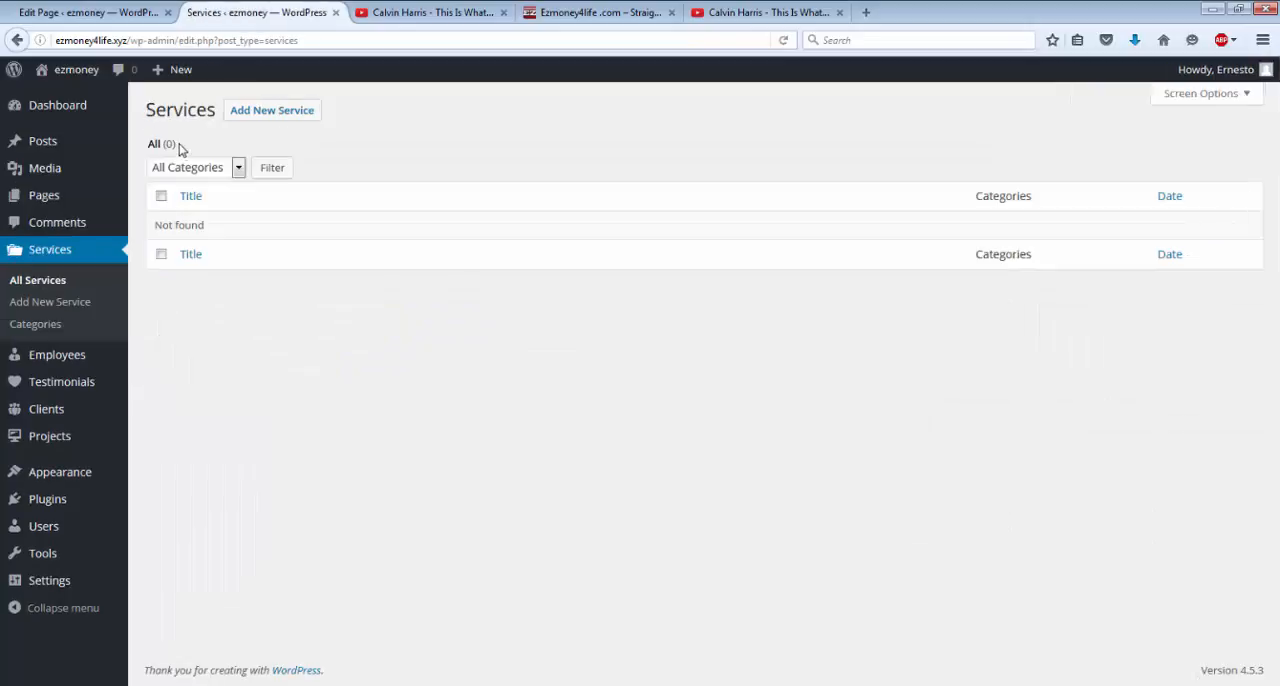
pyautogui.click(296, 114)
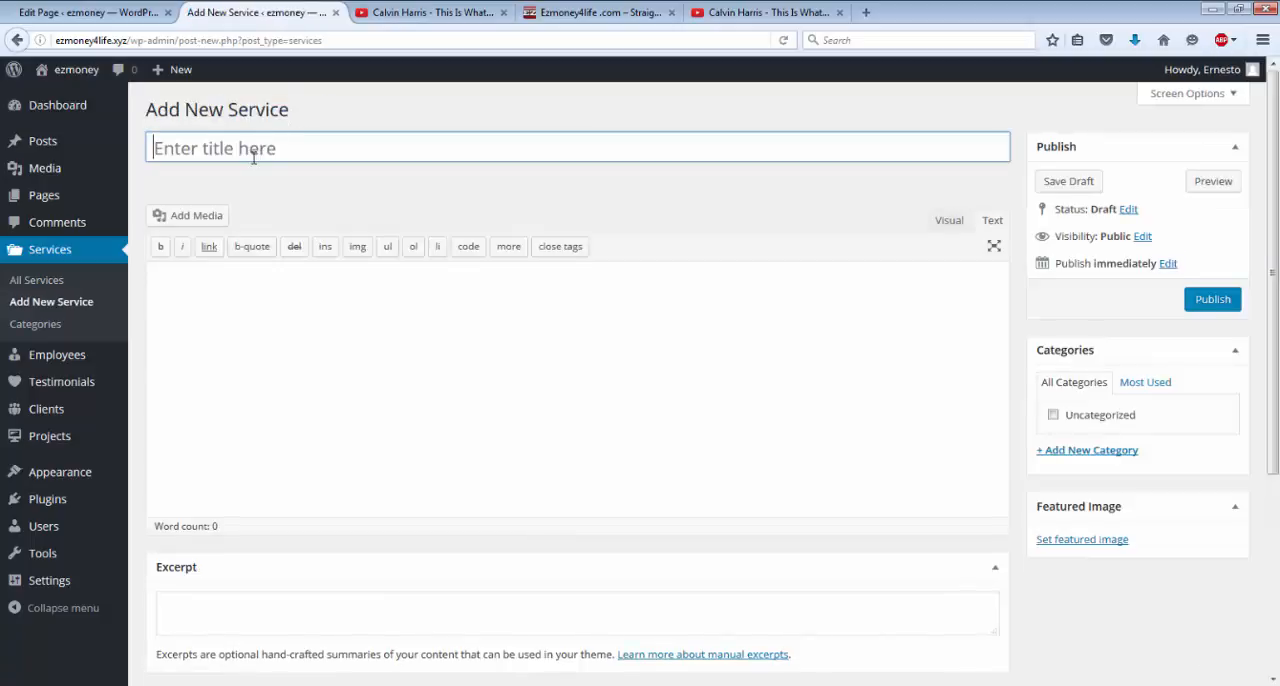
pyautogui.click(249, 151)
pyautogui.write('youtube')
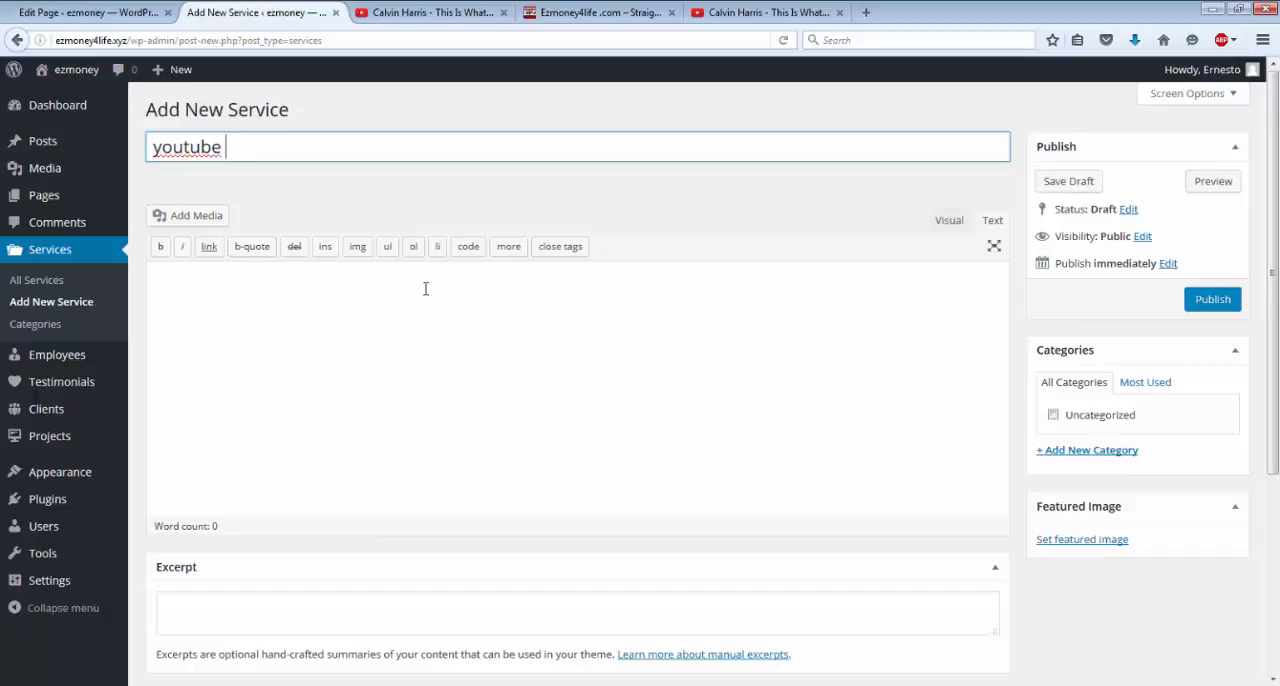
pyautogui.scroll(-5, 721, 346)
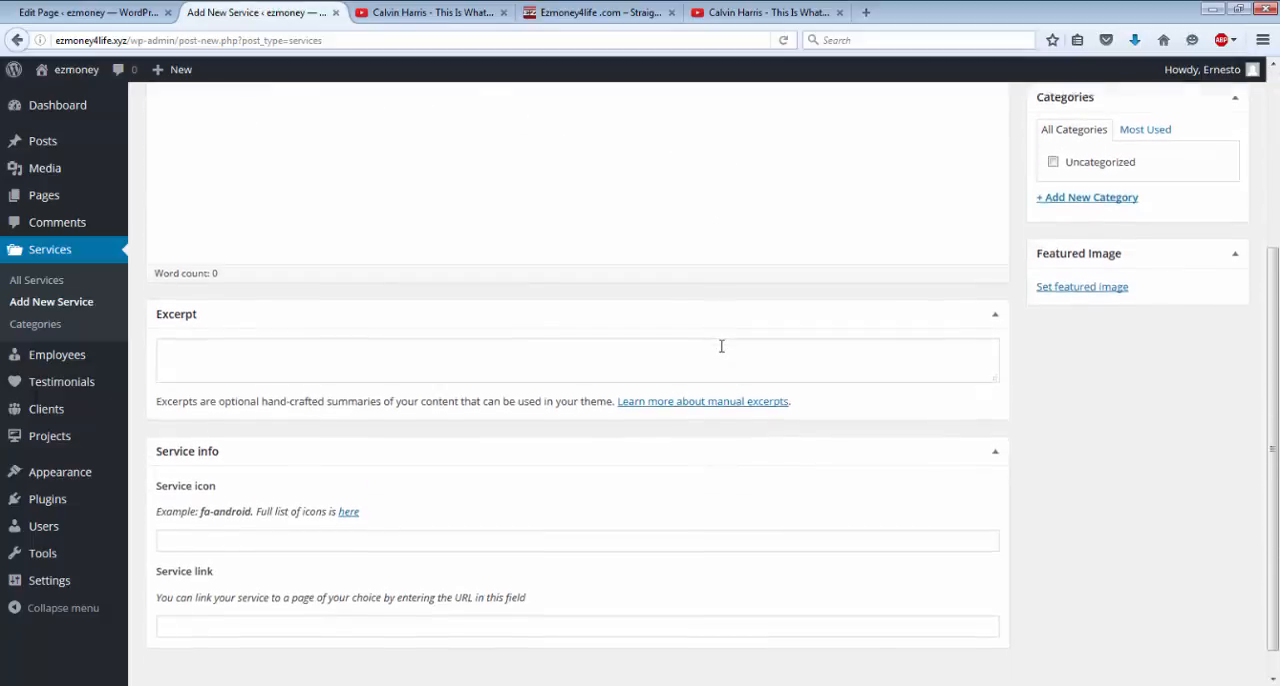
pyautogui.scroll(5, 721, 346)
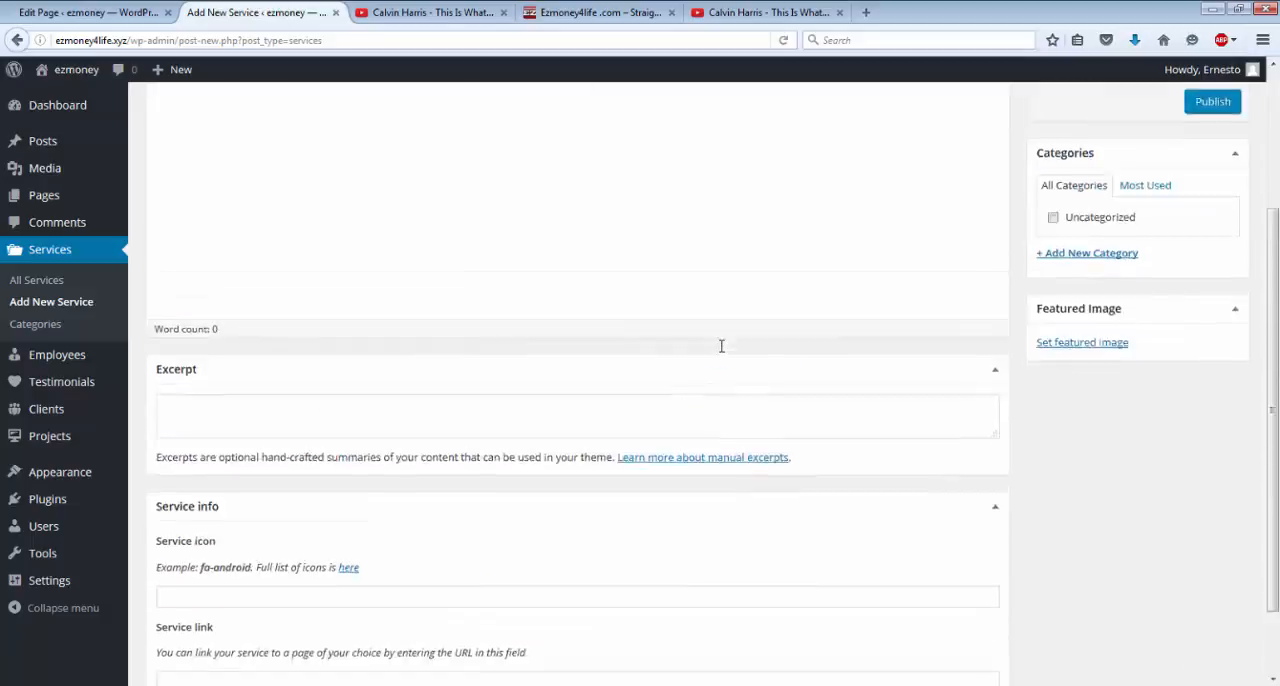
pyautogui.scroll(-1, 173, 318)
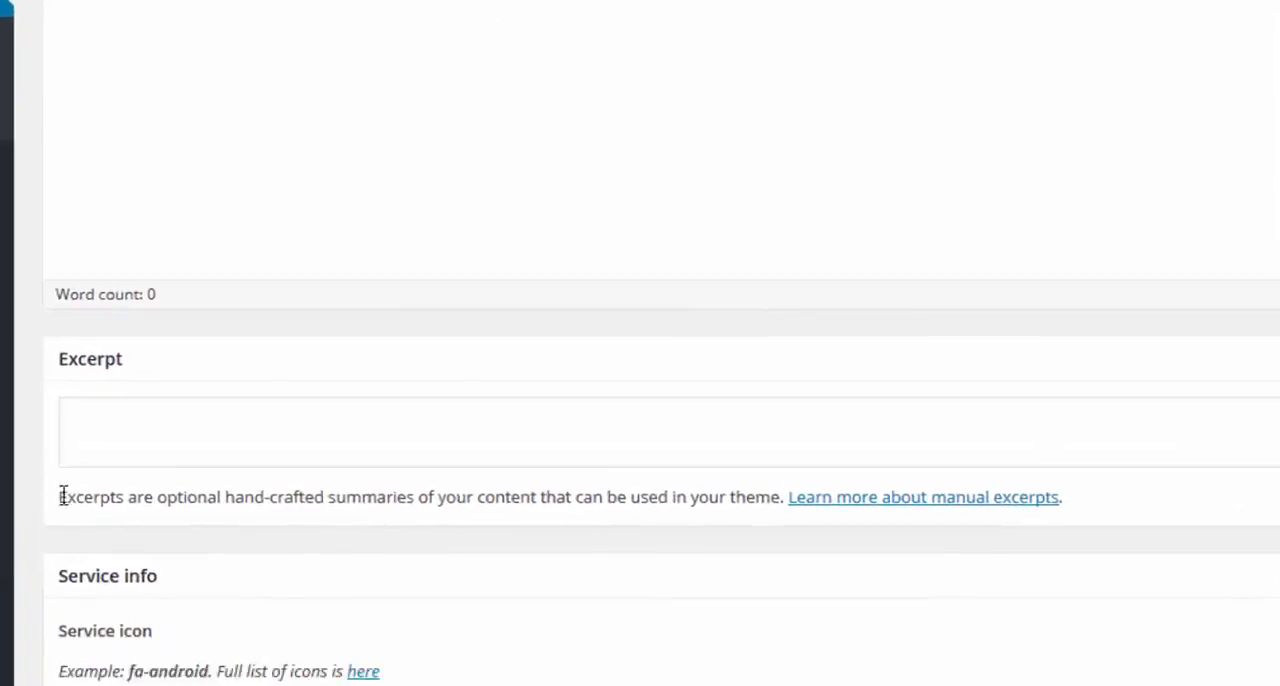
pyautogui.scroll(-4, 62, 496)
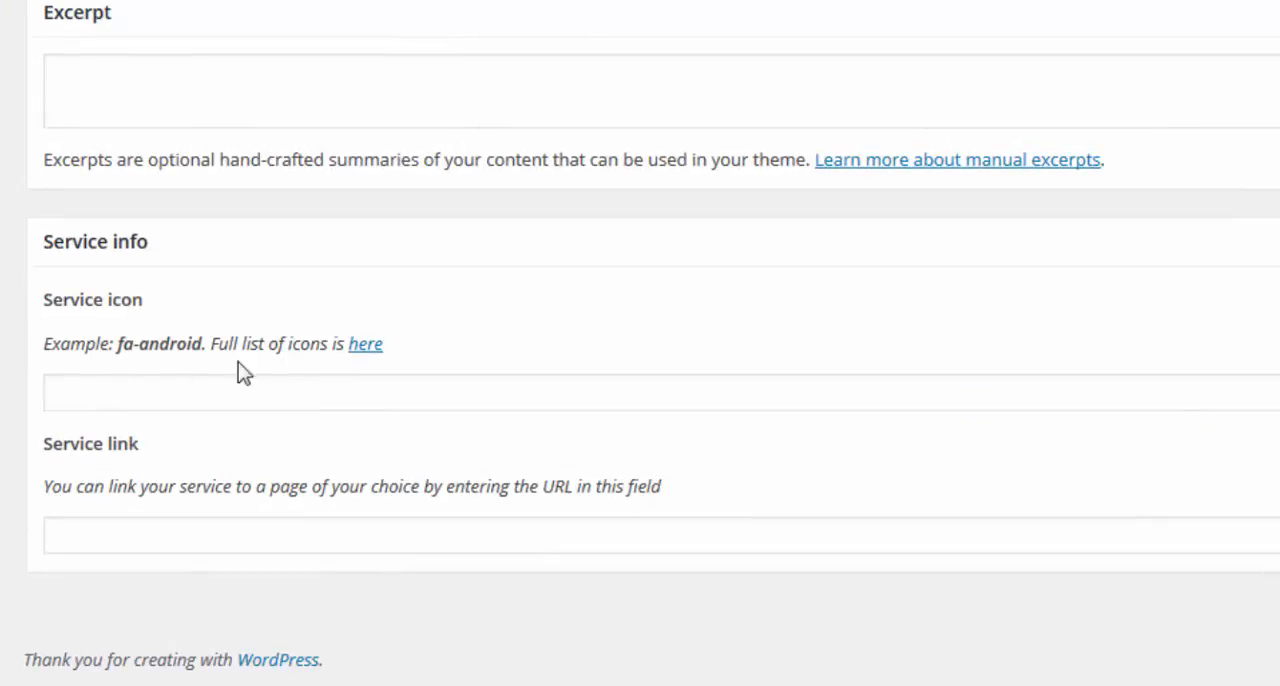
pyautogui.click(77, 535)
pyautogui.rightClick(77, 535)
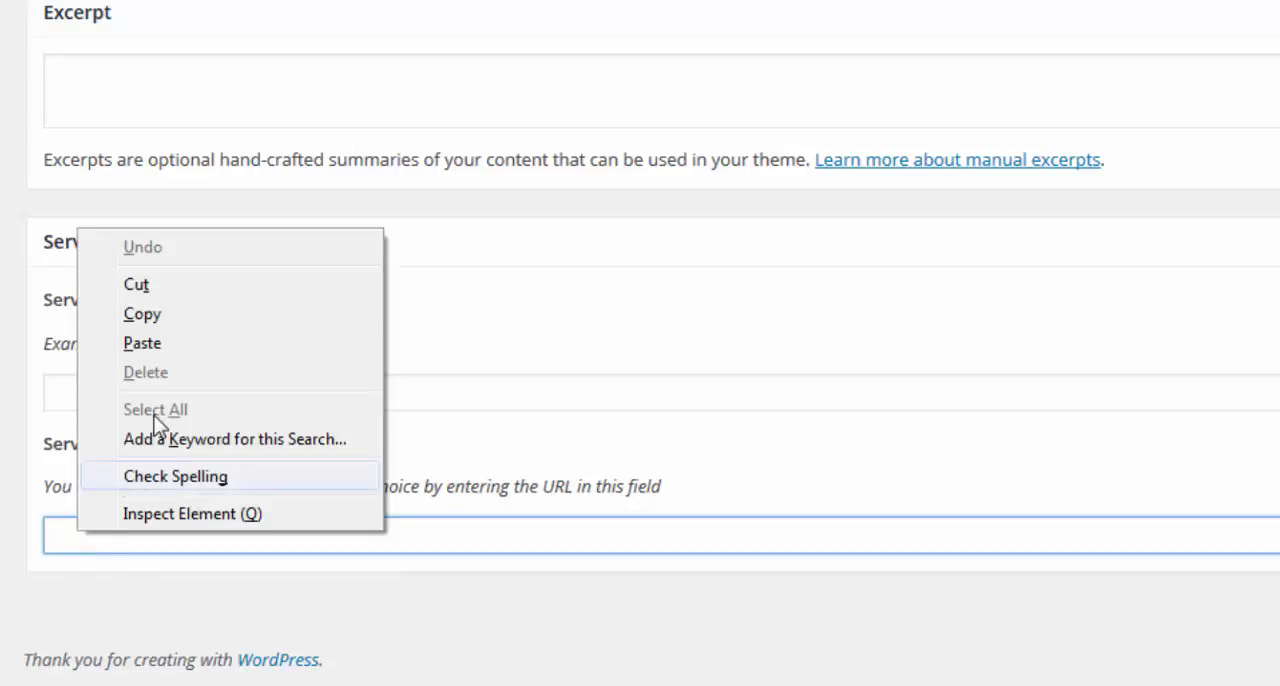
pyautogui.click(142, 343)
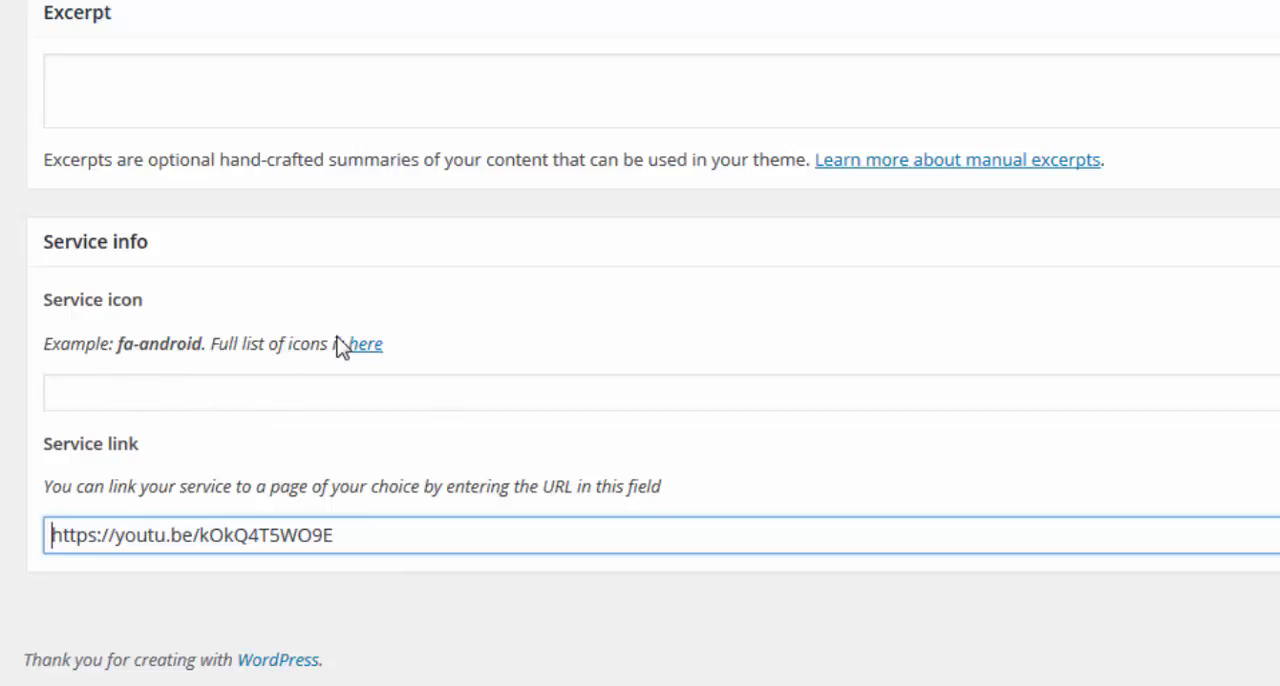
# Open the full icon list linked from the service info and copy the icon name fa-youtube-play from the Font Awesome Cheatsheet.
pyautogui.click(365, 345)
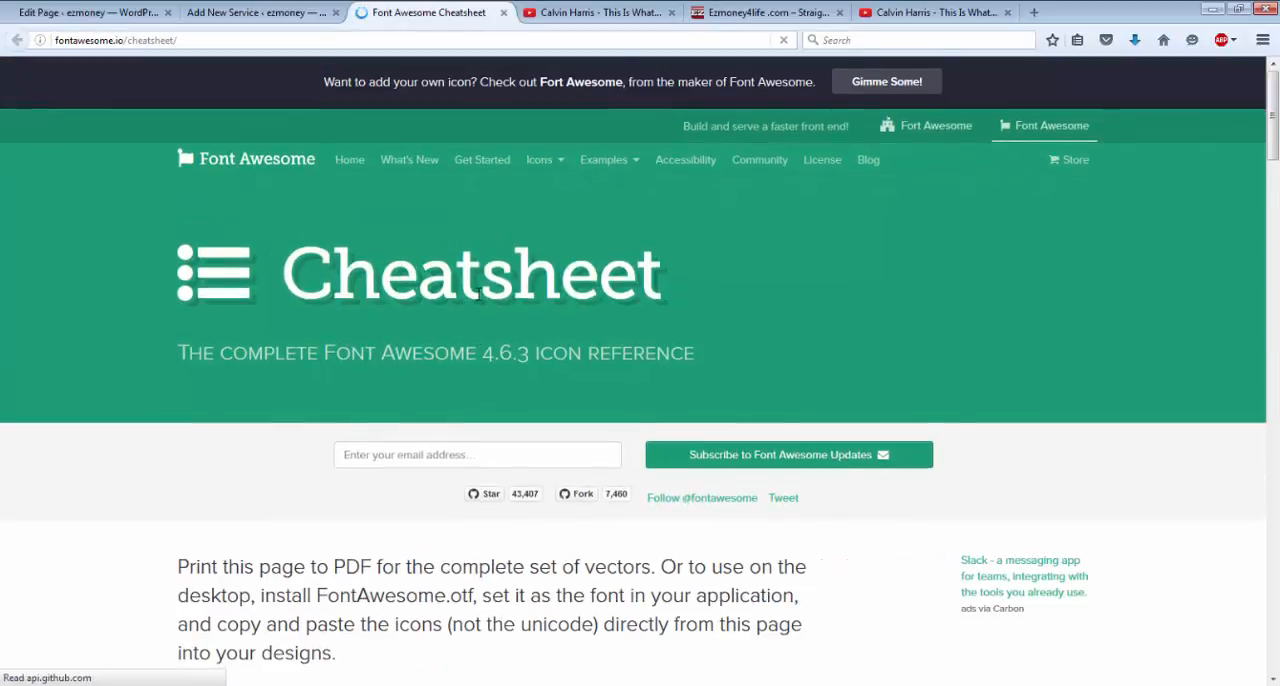
pyautogui.scroll(-10, 478, 295)
pyautogui.scroll(-20, 478, 300)
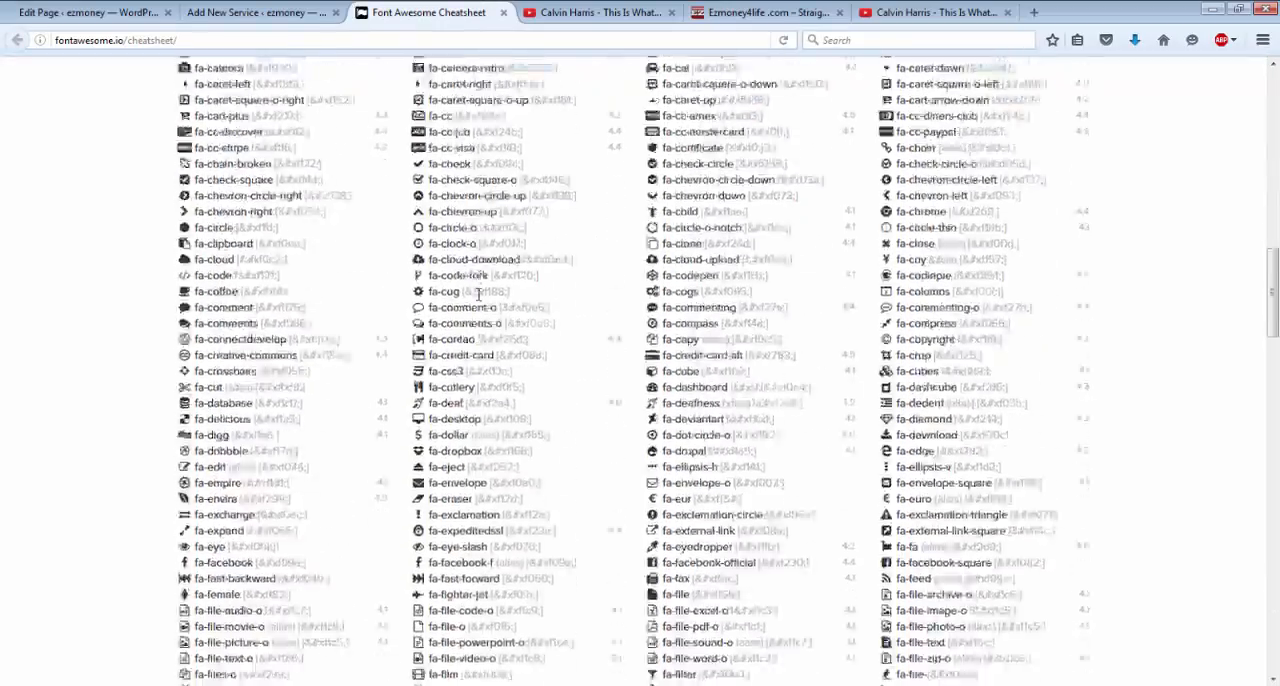
pyautogui.scroll(-10, 478, 295)
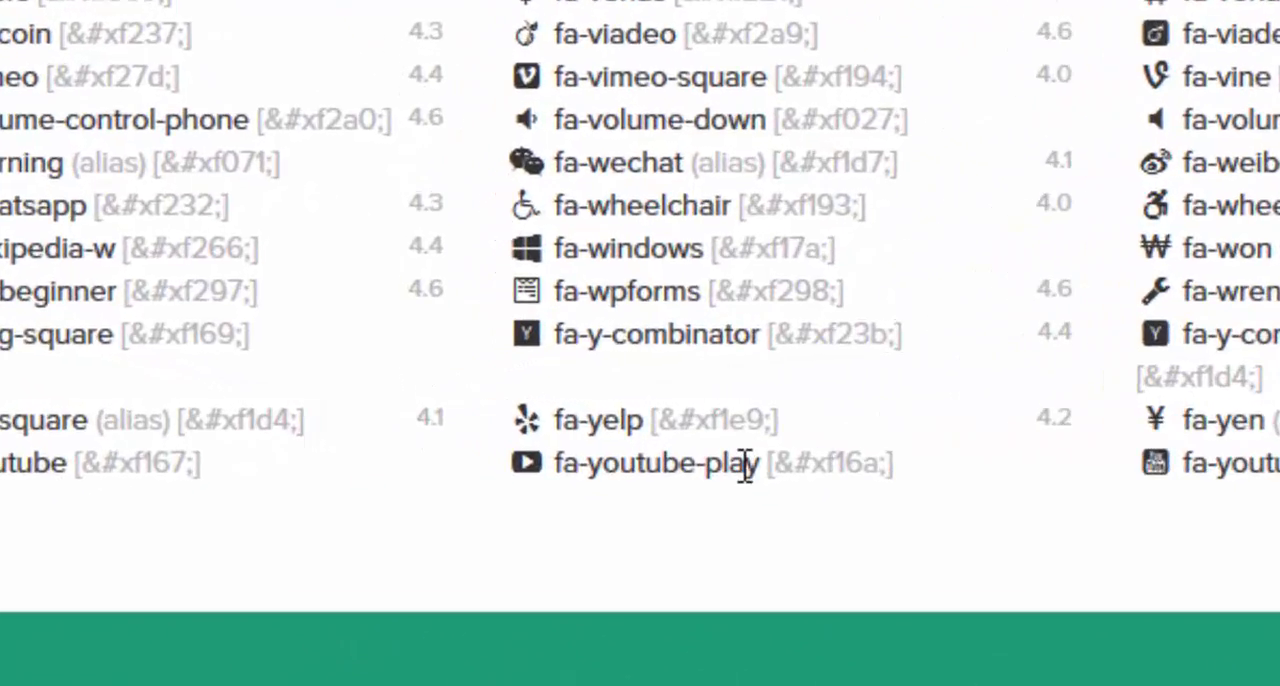
pyautogui.moveTo(760, 465); pyautogui.dragTo(557, 470)
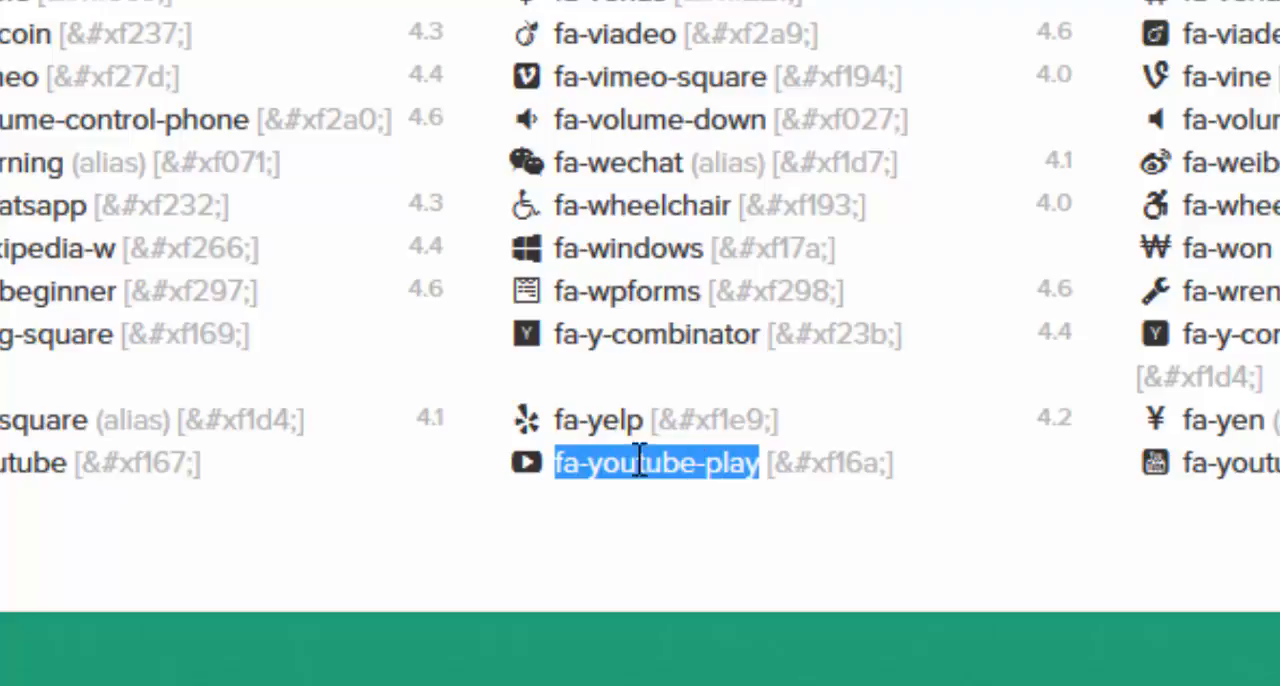
pyautogui.rightClick(598, 463)
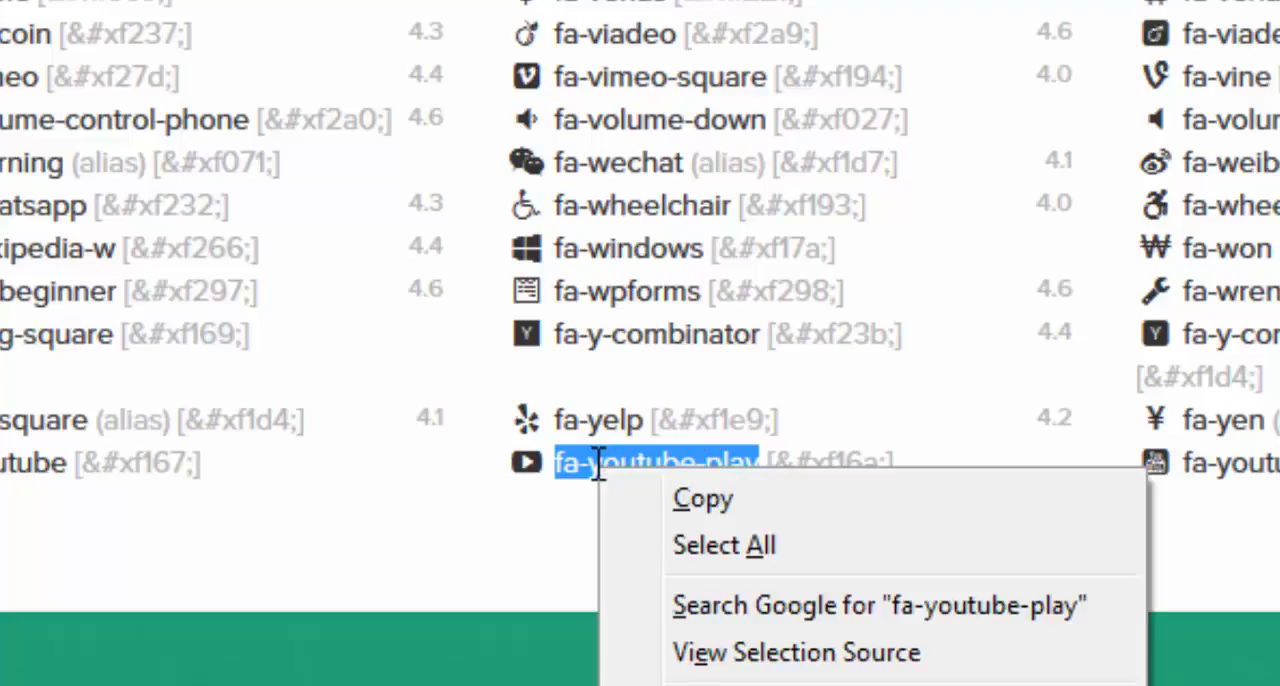
pyautogui.click(680, 499)
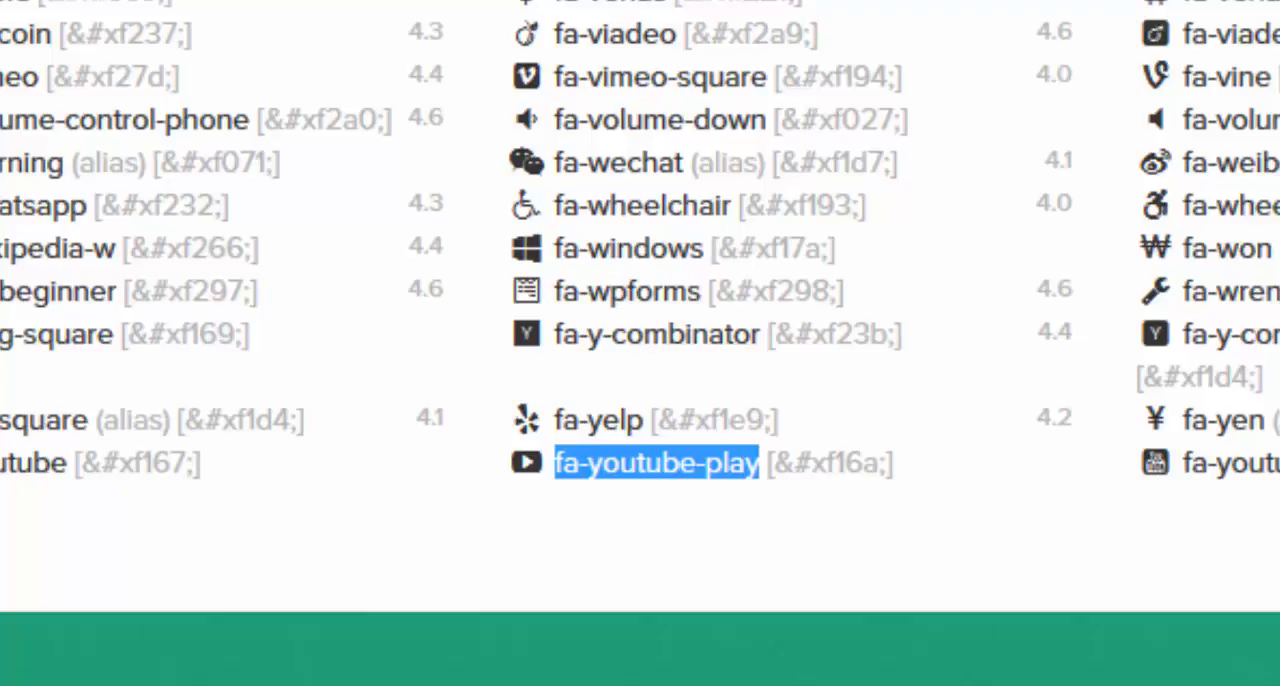
# Return to the new service and paste fa-youtube-play as its service icon.
pyautogui.click(40, 2)
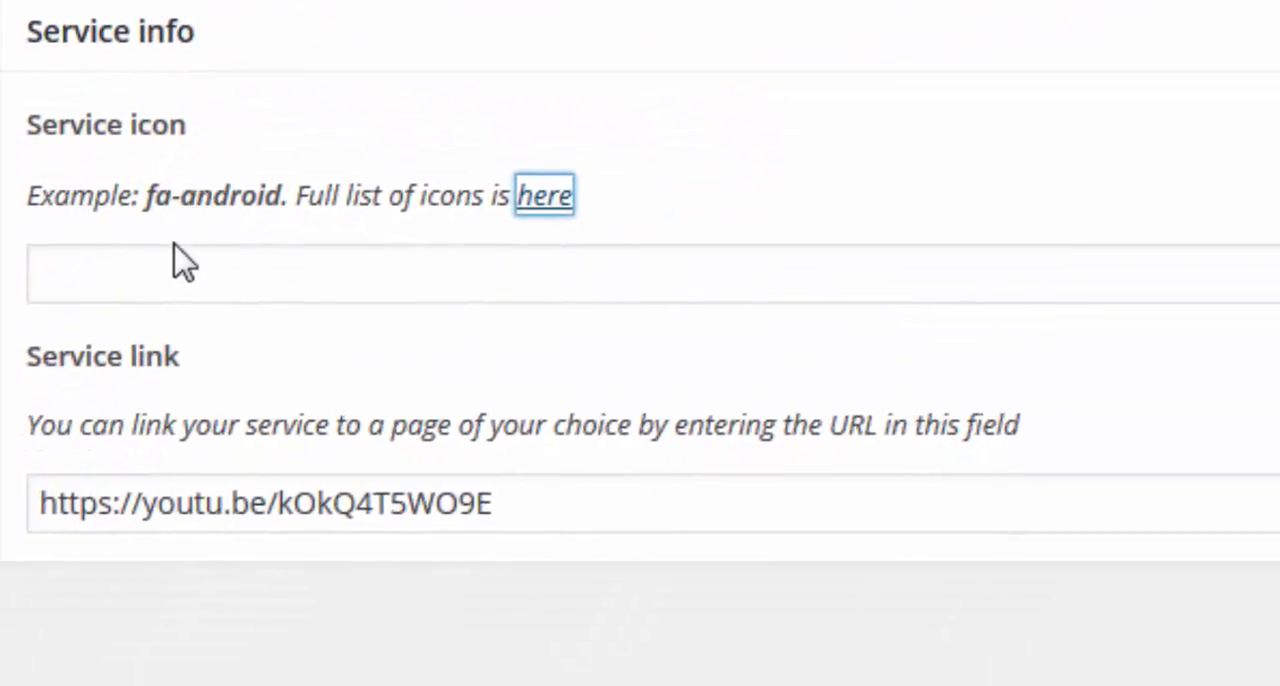
pyautogui.click(171, 272)
pyautogui.rightClick(171, 272)
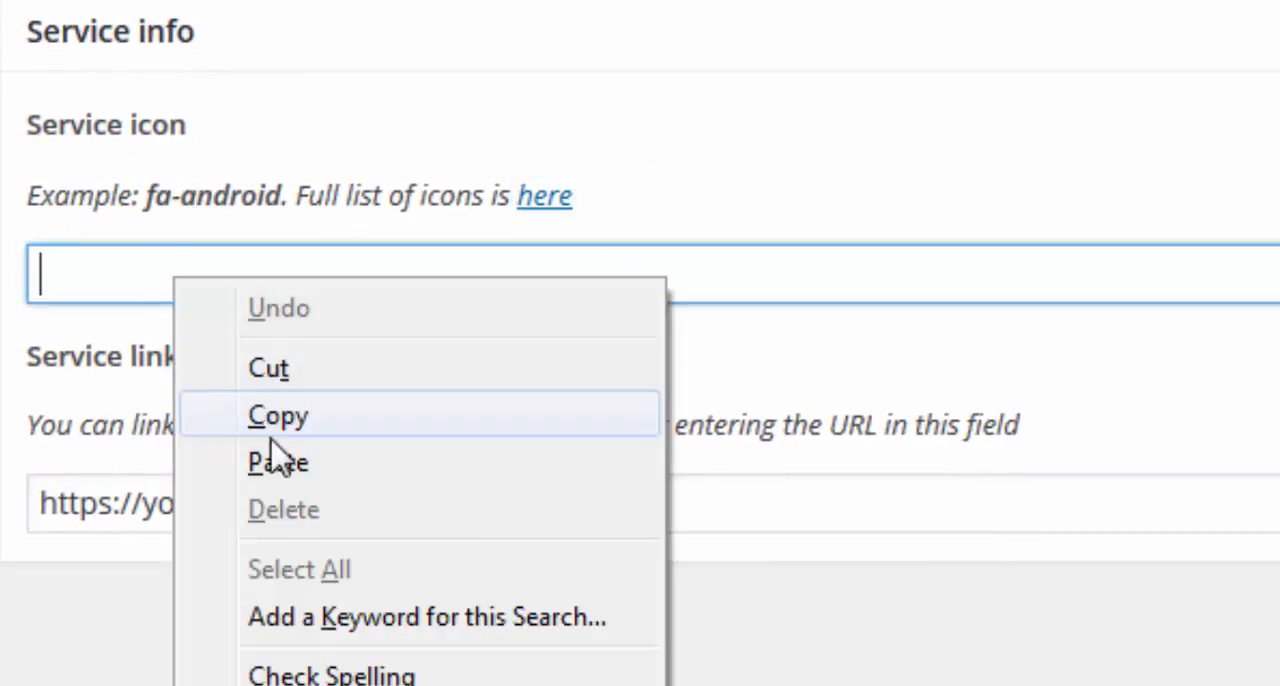
pyautogui.click(276, 464)
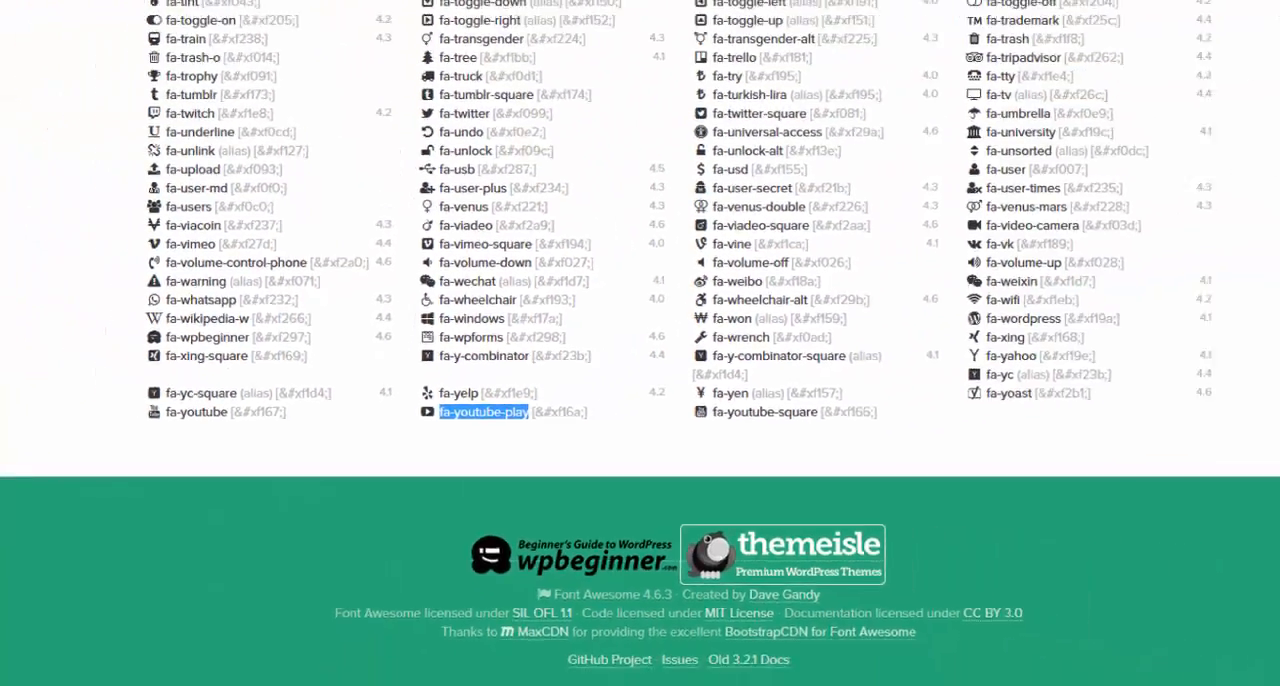
pyautogui.click(282, 12)
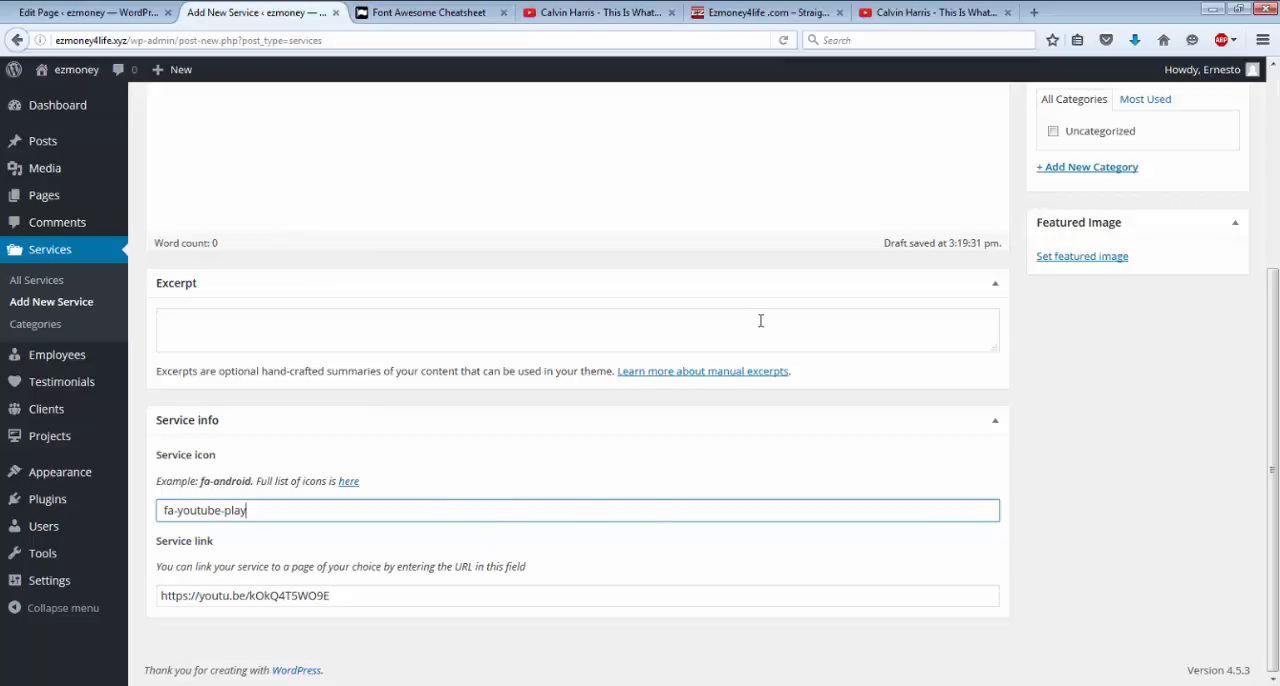
# Capture the opening frame of the Calvin Harris video on its YouTube page with a Snipping Tool snip of the player area.
pyautogui.click(766, 170)
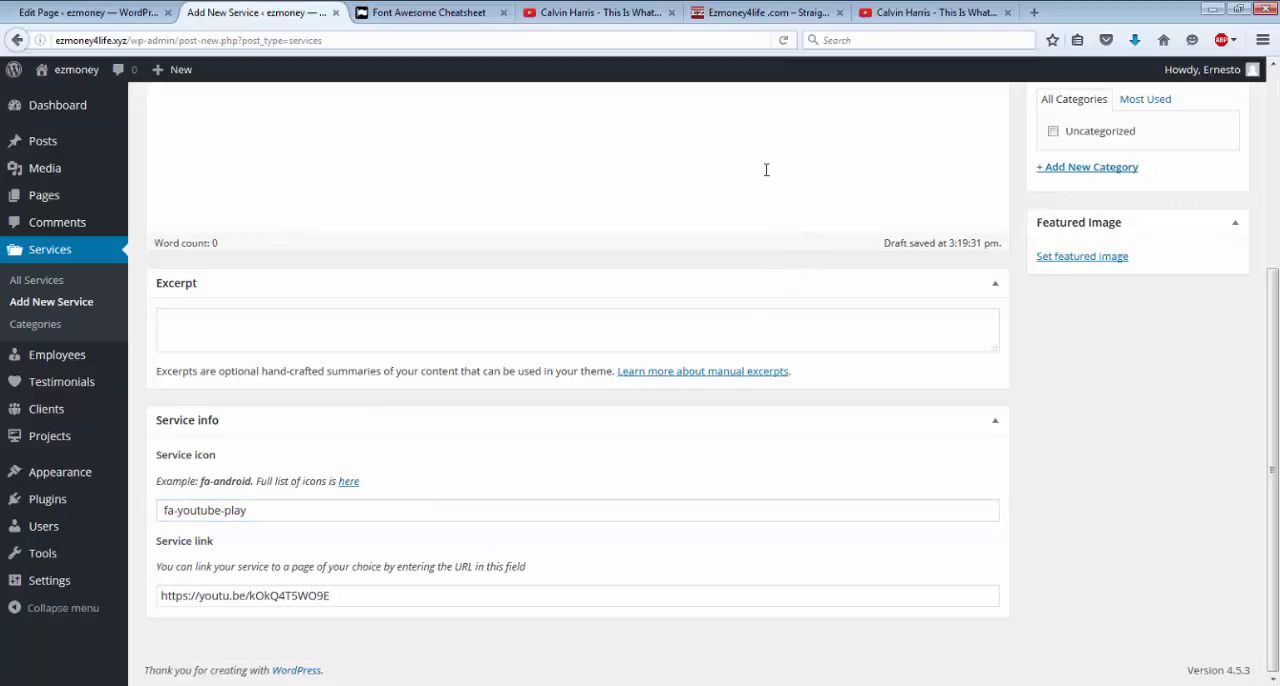
pyautogui.moveTo(1272, 300); pyautogui.dragTo(1274, 19)
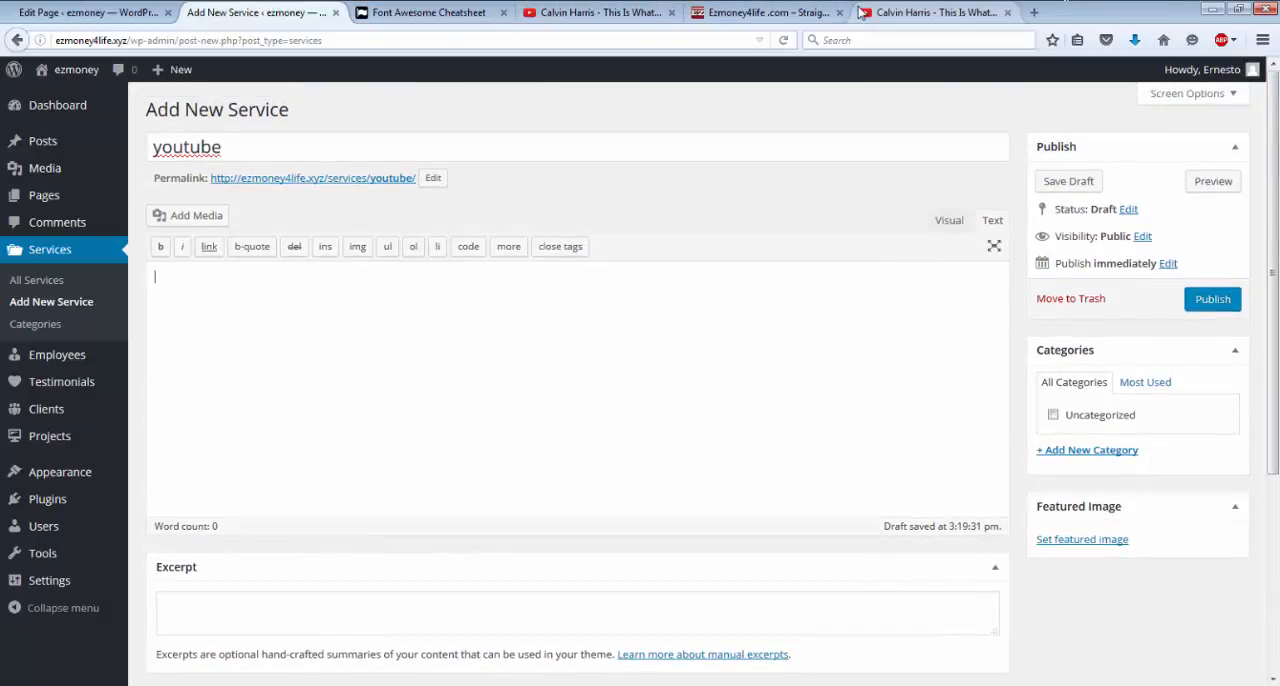
pyautogui.click(890, 14)
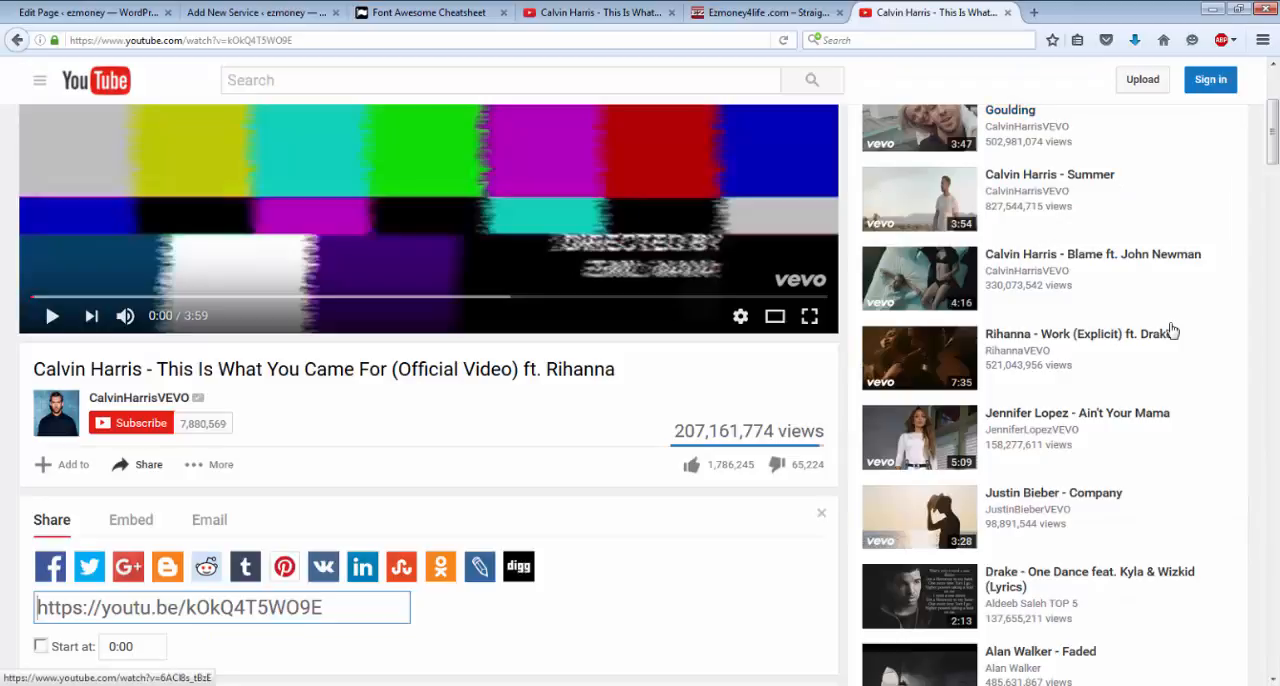
pyautogui.moveTo(1273, 141); pyautogui.dragTo(1267, 79)
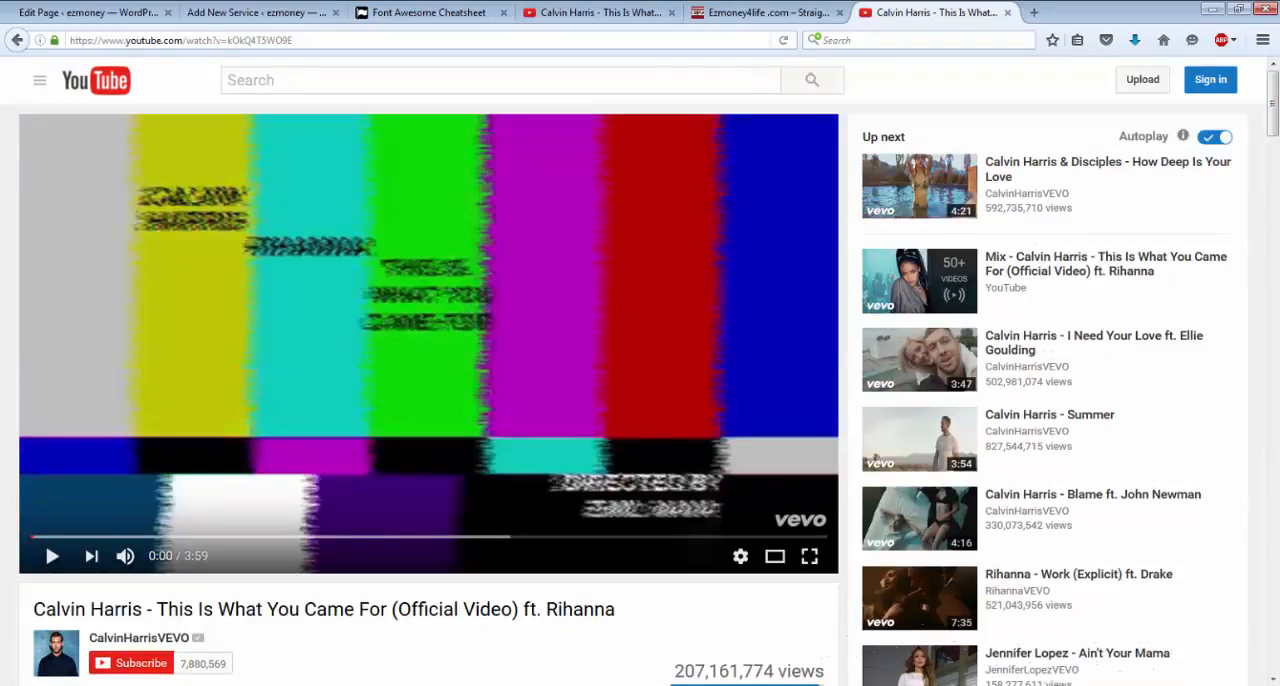
pyautogui.press('super')
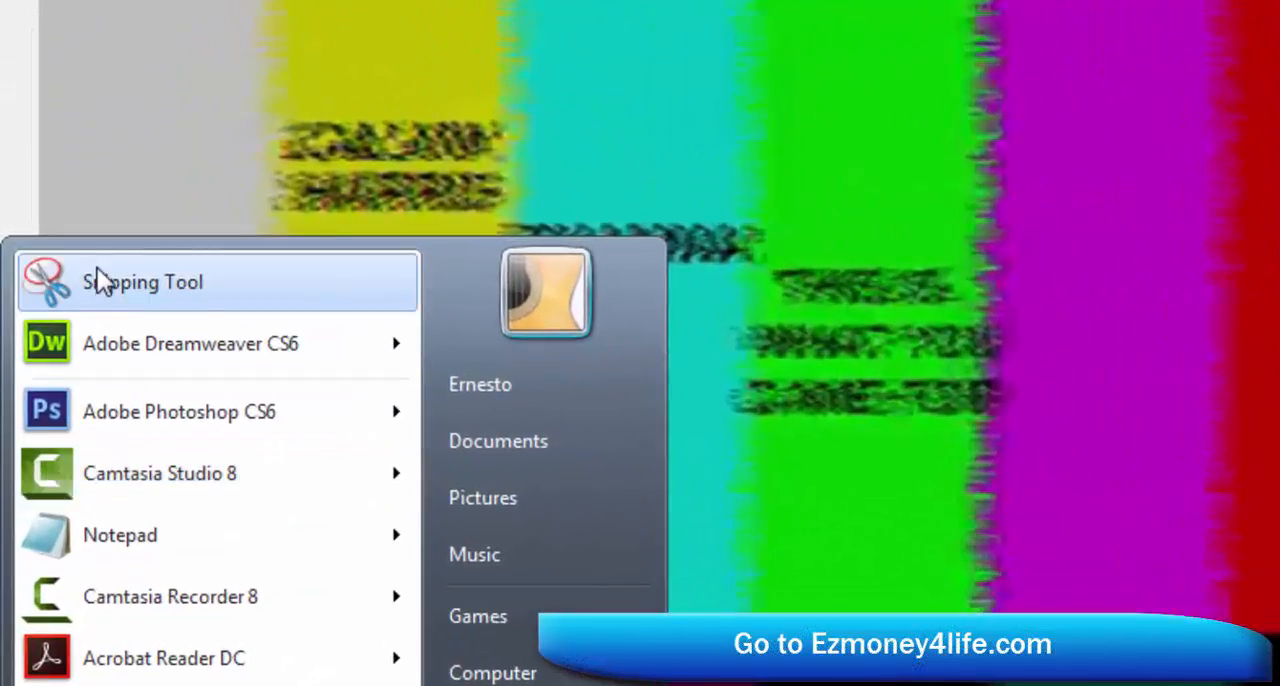
pyautogui.press('Escape')
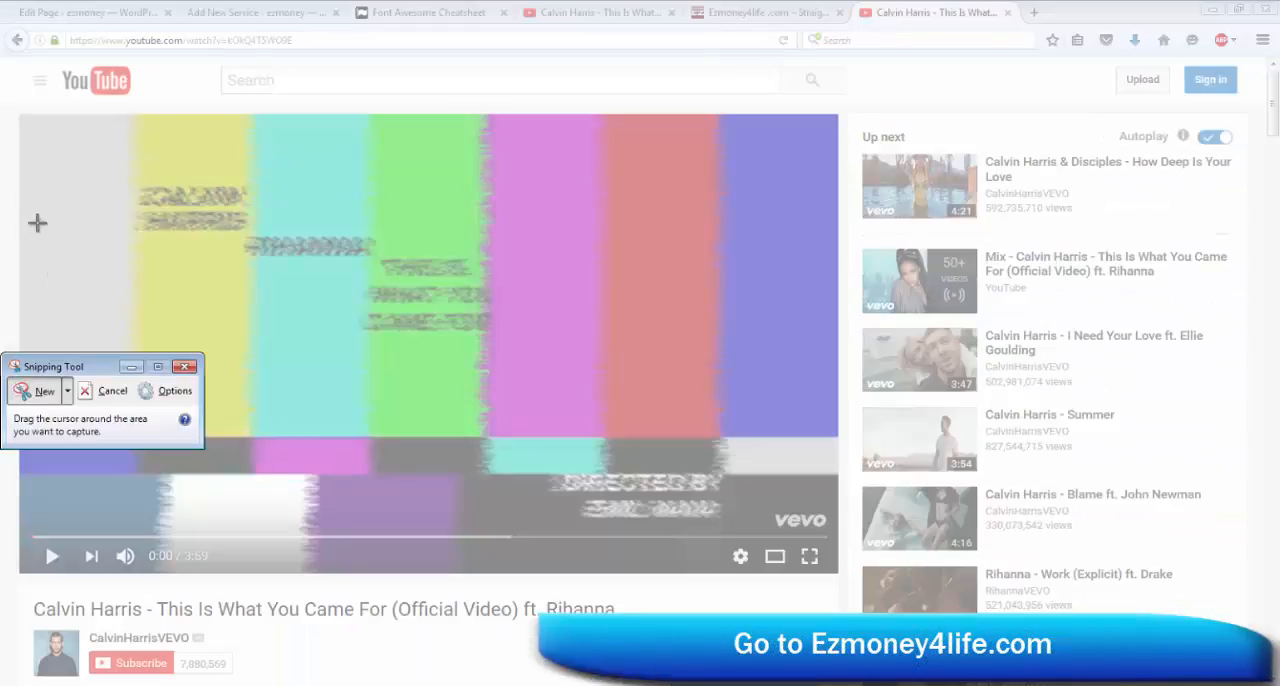
pyautogui.moveTo(19, 117); pyautogui.dragTo(838, 575)
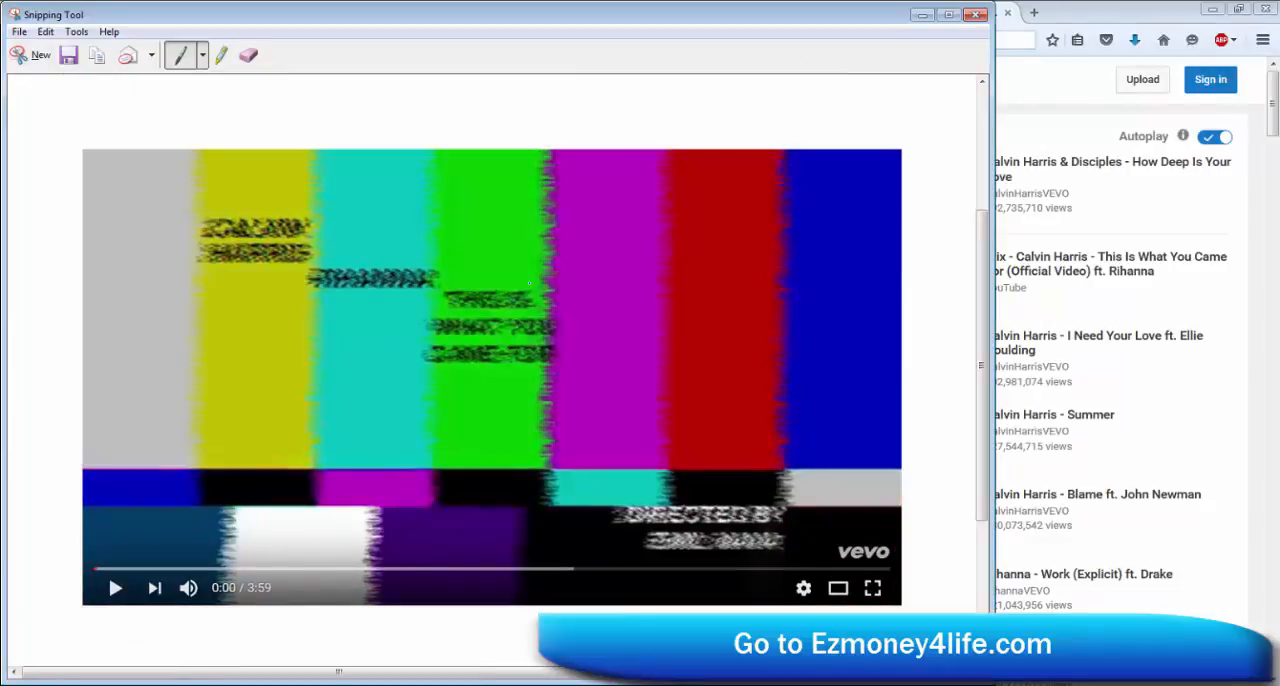
# Save the snip as Capture.JPG in the Pictures folder inside ezmoney4life.xyz and close the Snipping Tool.
pyautogui.click(19, 33)
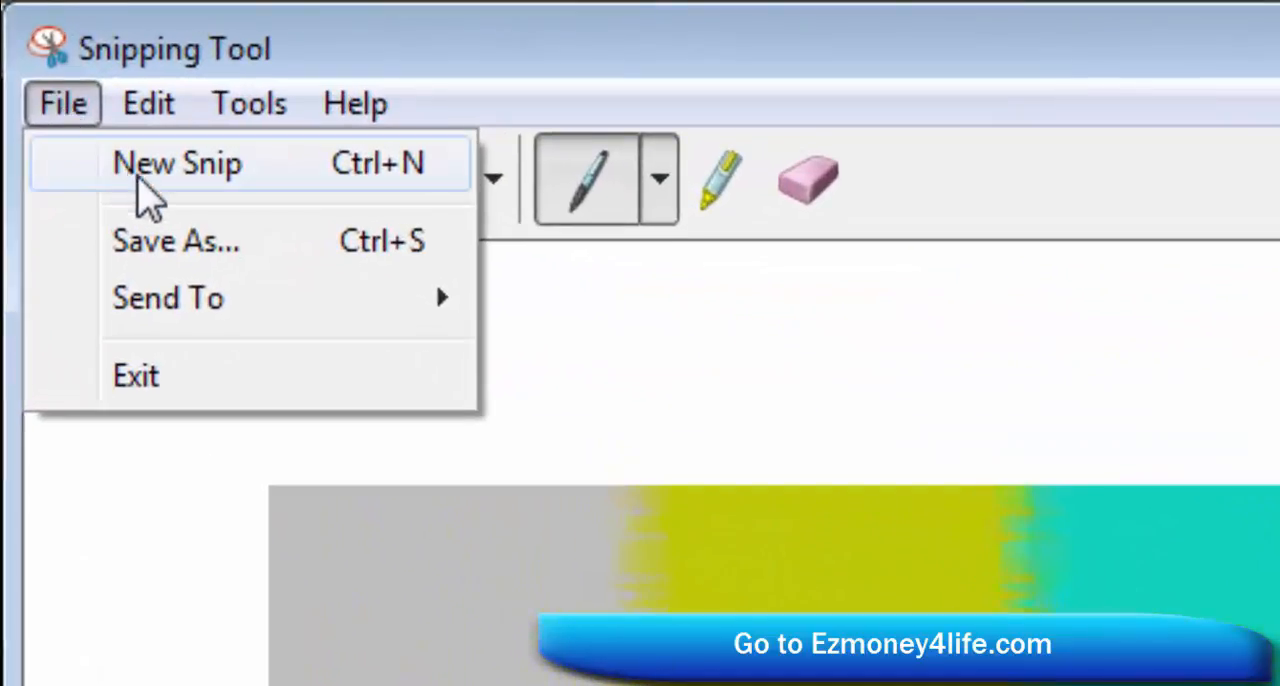
pyautogui.moveTo(163, 312)
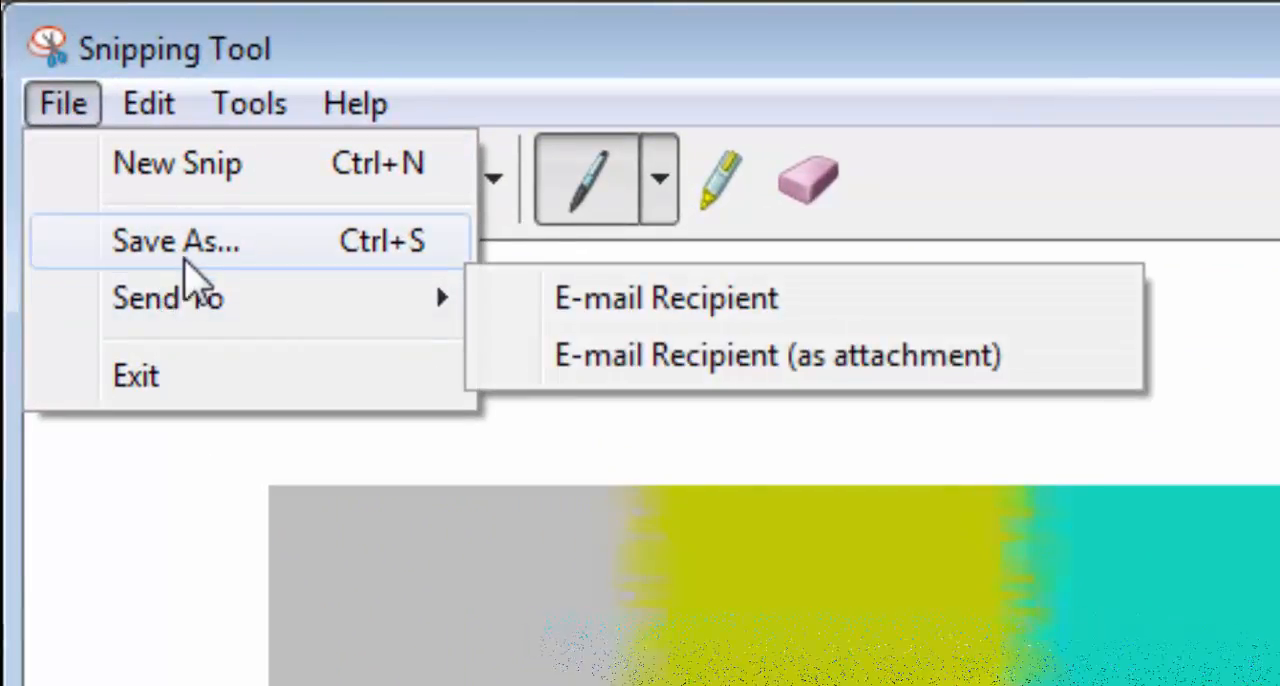
pyautogui.click(205, 262)
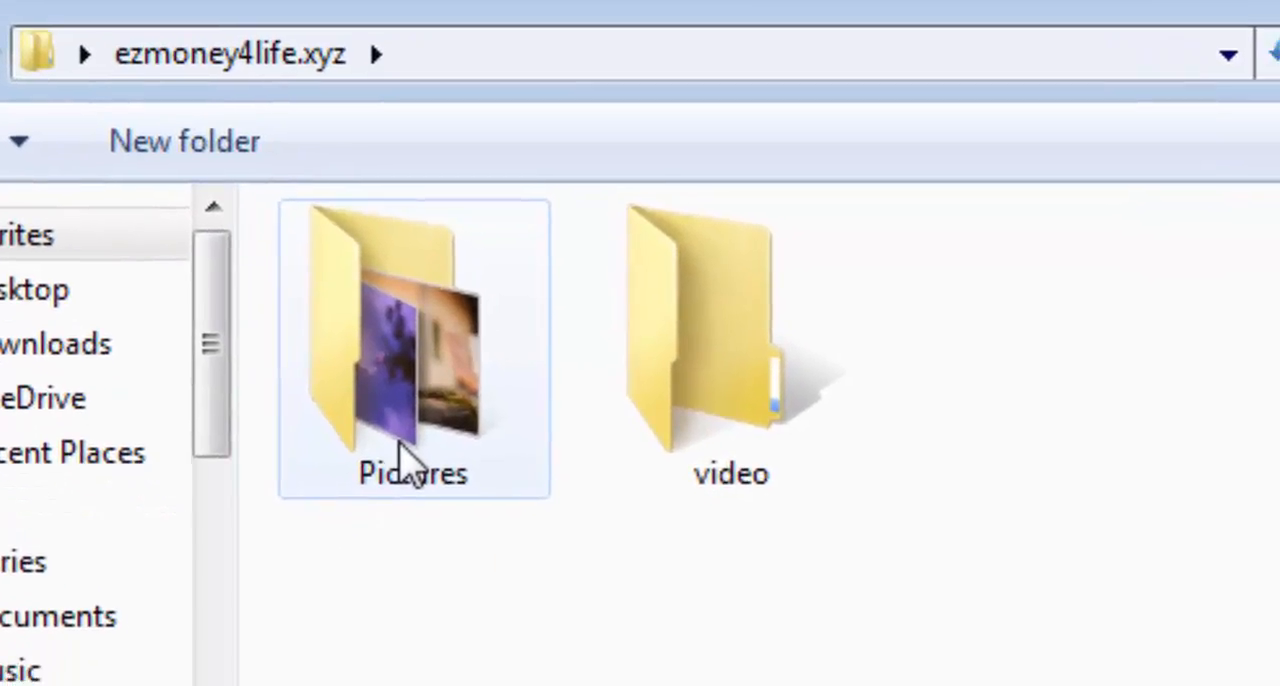
pyautogui.click(593, 630)
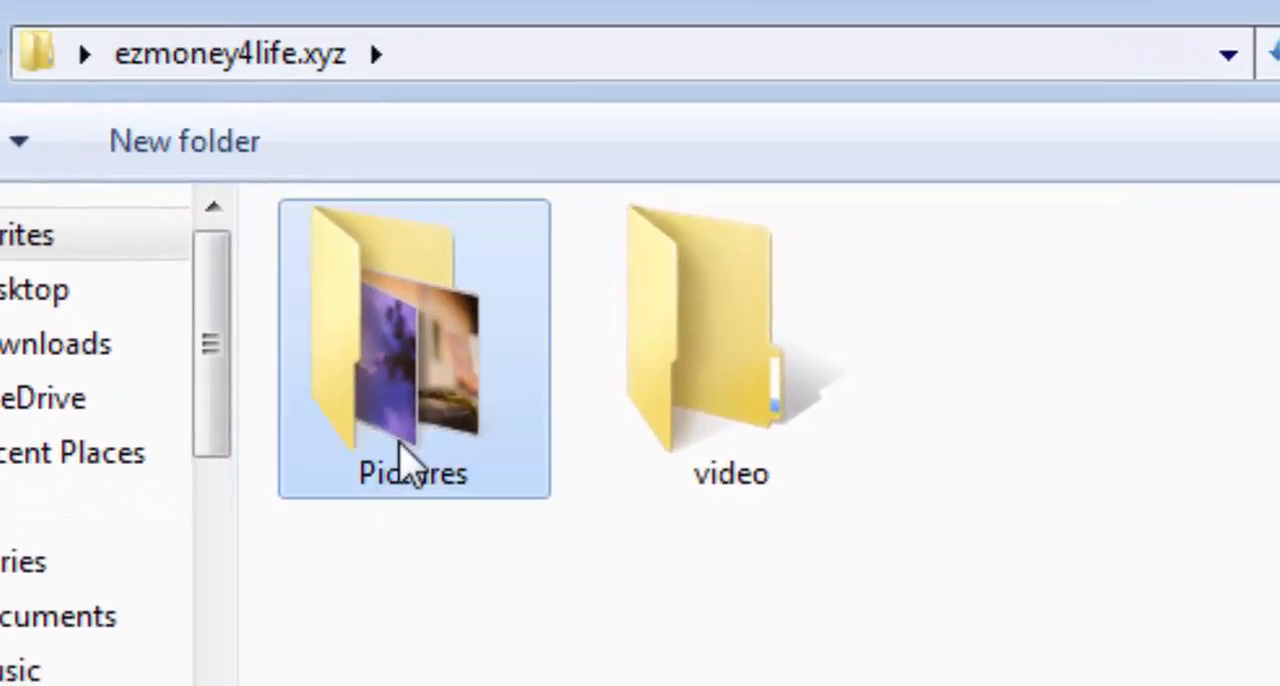
pyautogui.doubleClick(400, 446)
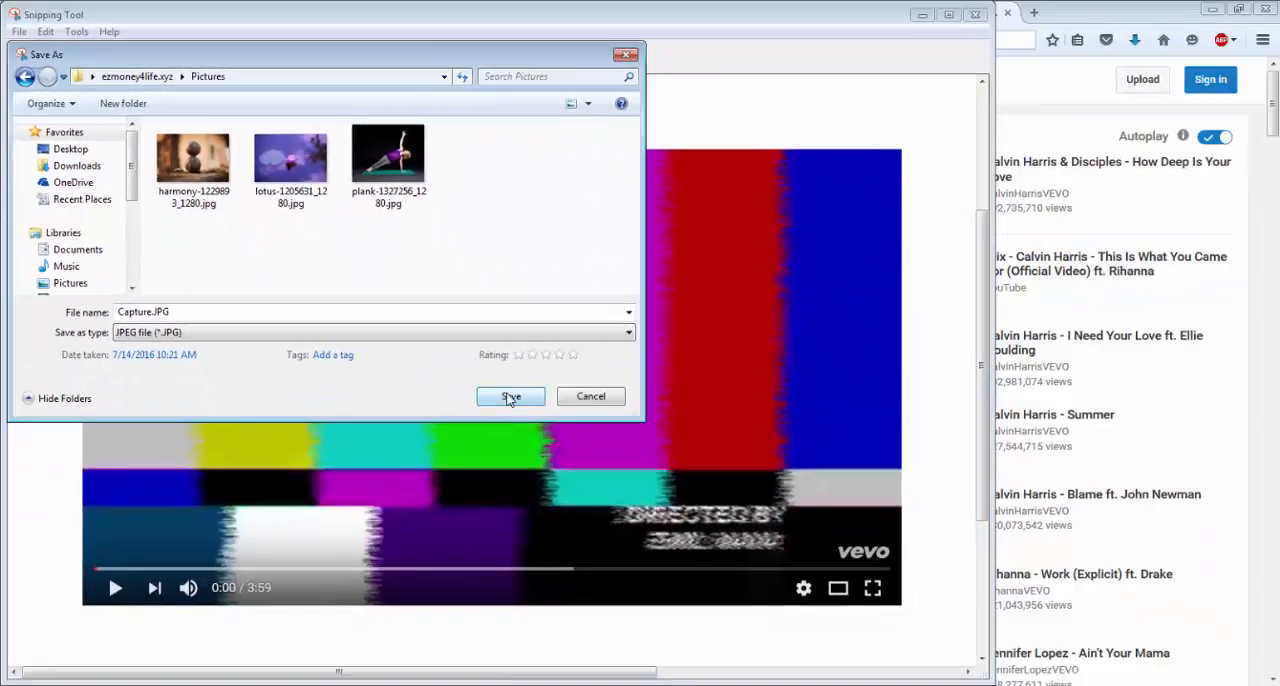
pyautogui.click(510, 397)
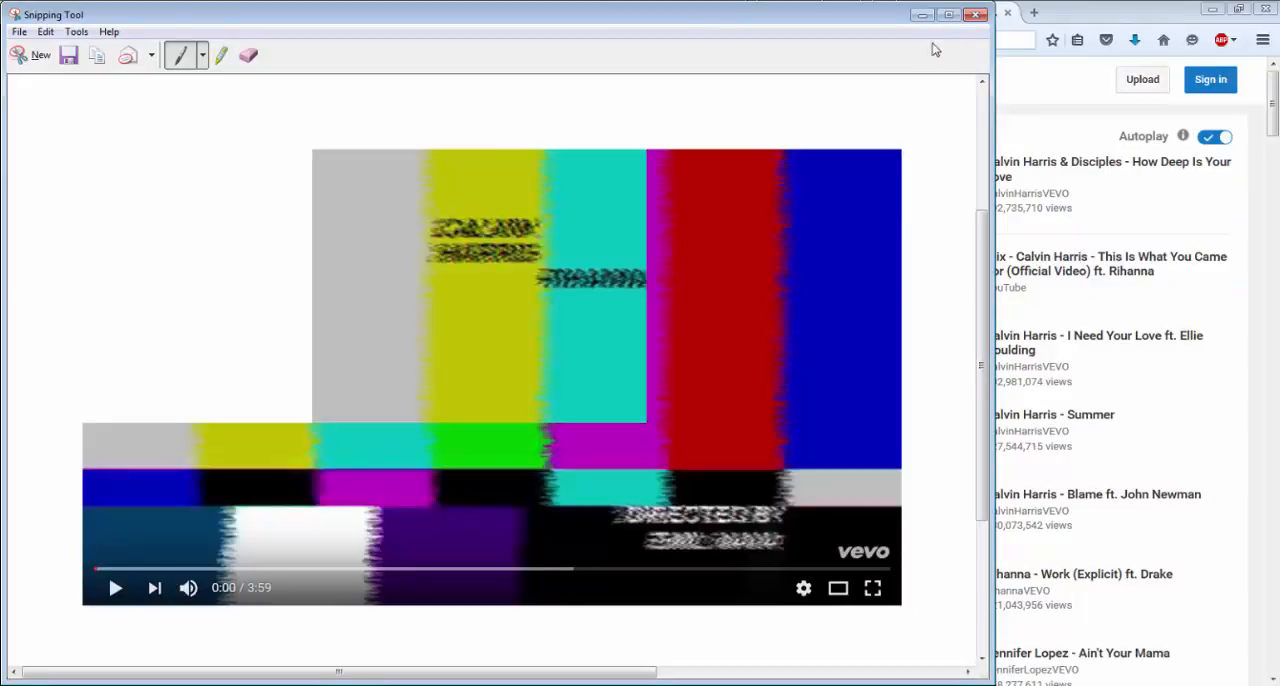
pyautogui.click(976, 14)
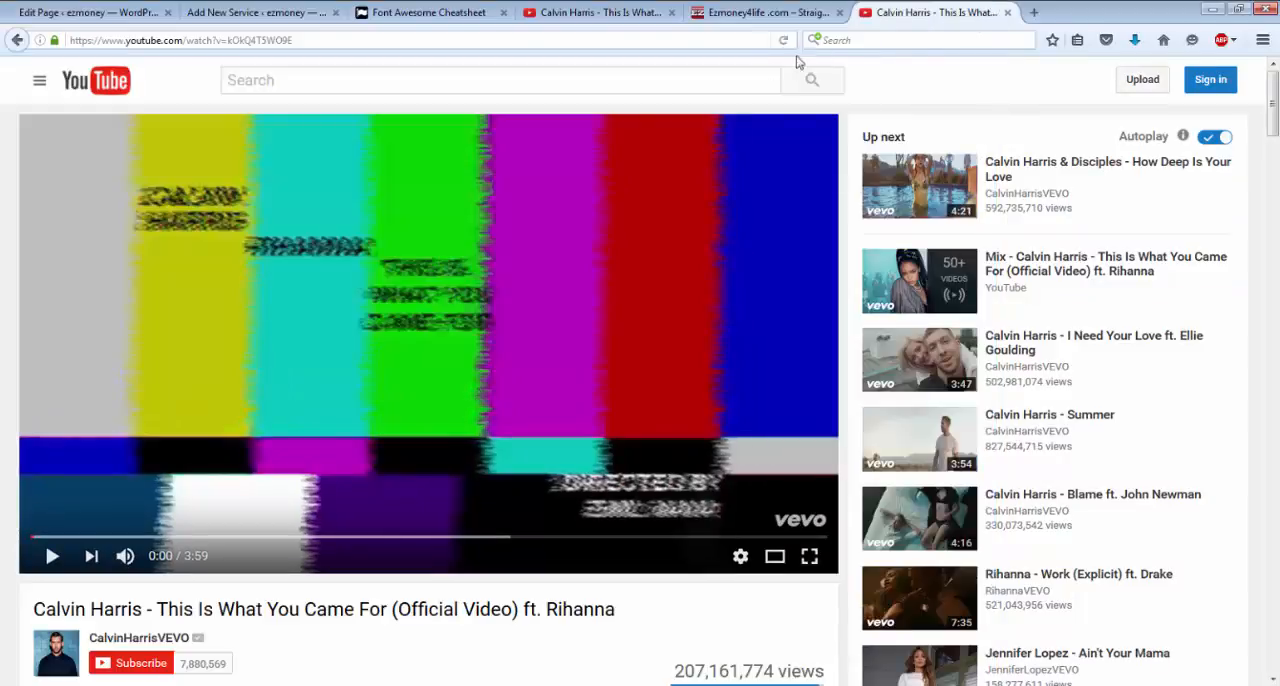
# Close the YouTube video page used for the snip and return to the unfinished youtube service.
pyautogui.click(1008, 13)
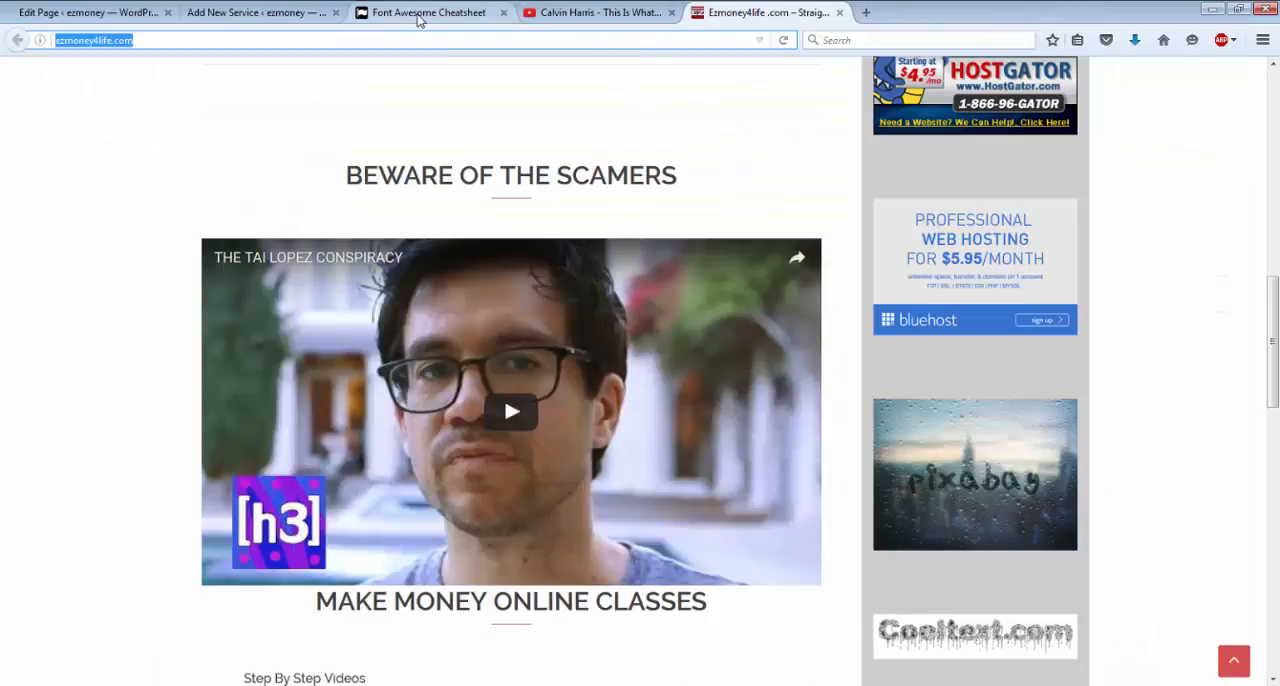
pyautogui.click(124, 15)
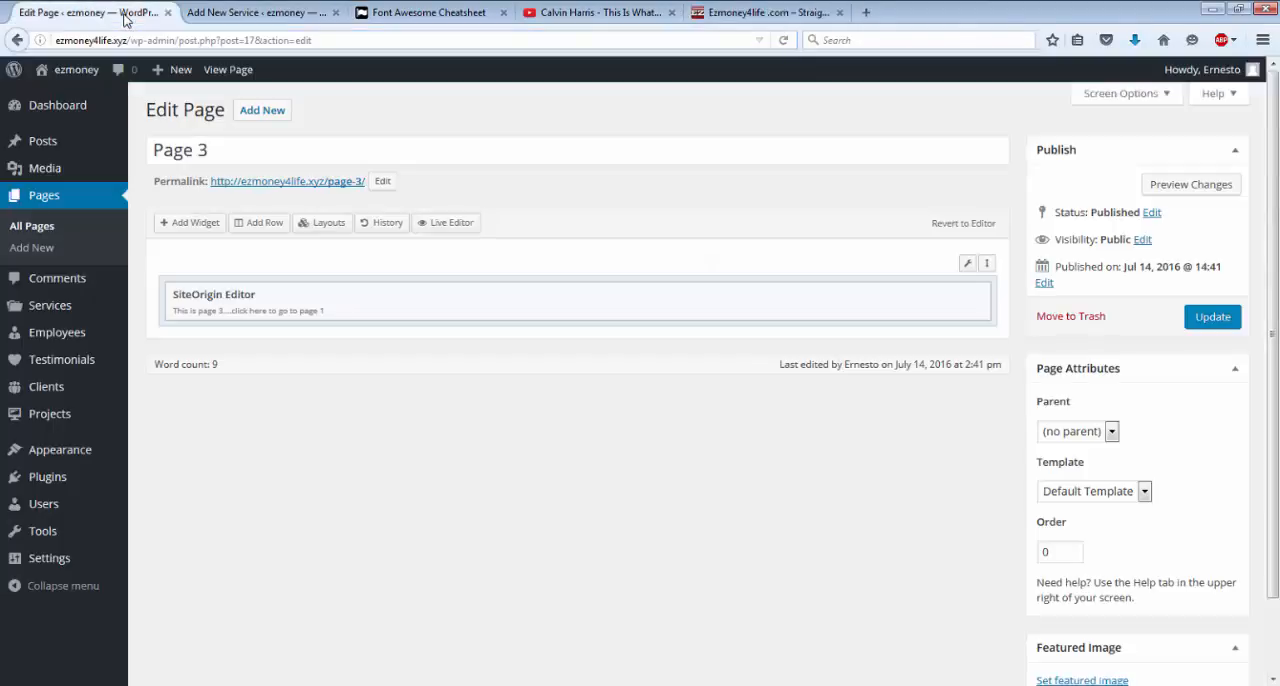
pyautogui.click(260, 14)
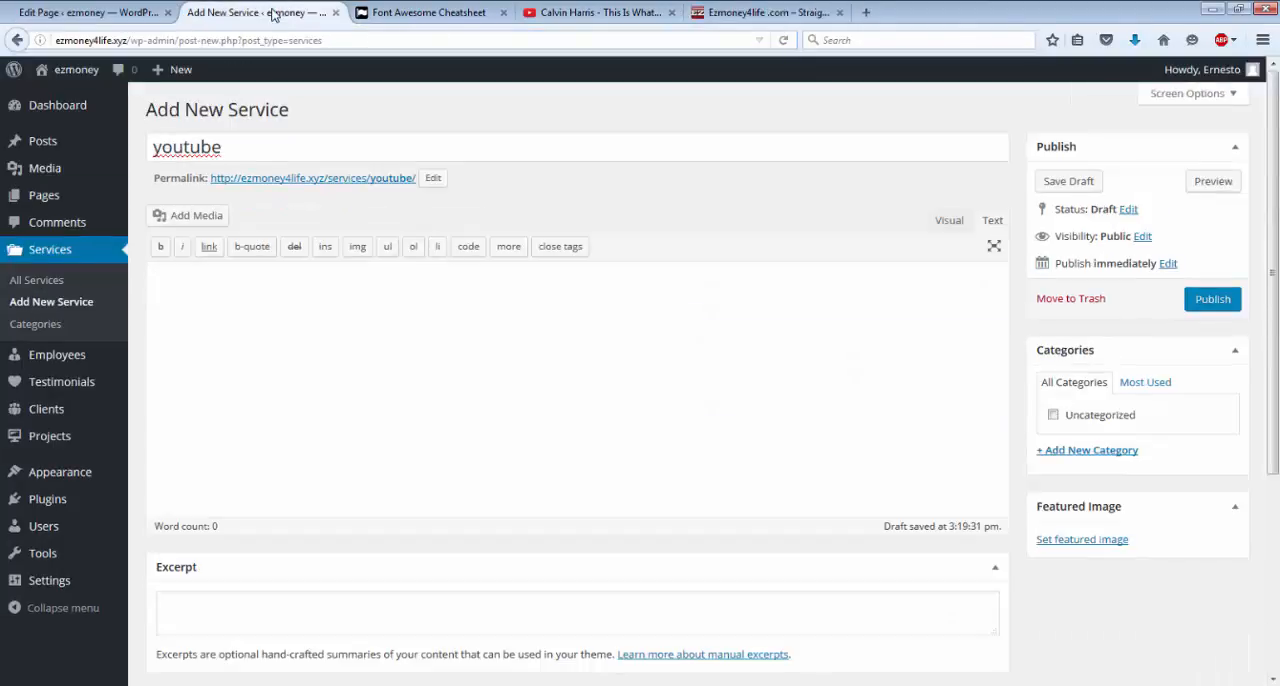
pyautogui.scroll(-3, 289, 148)
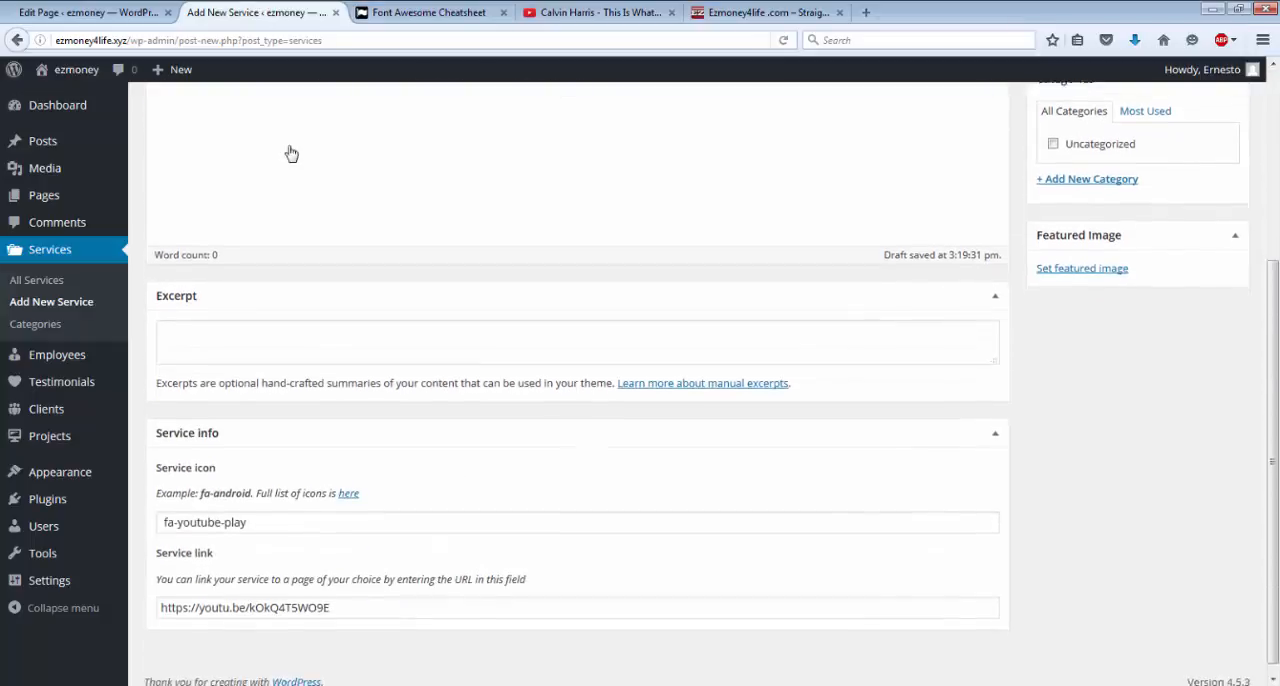
pyautogui.scroll(3, 289, 148)
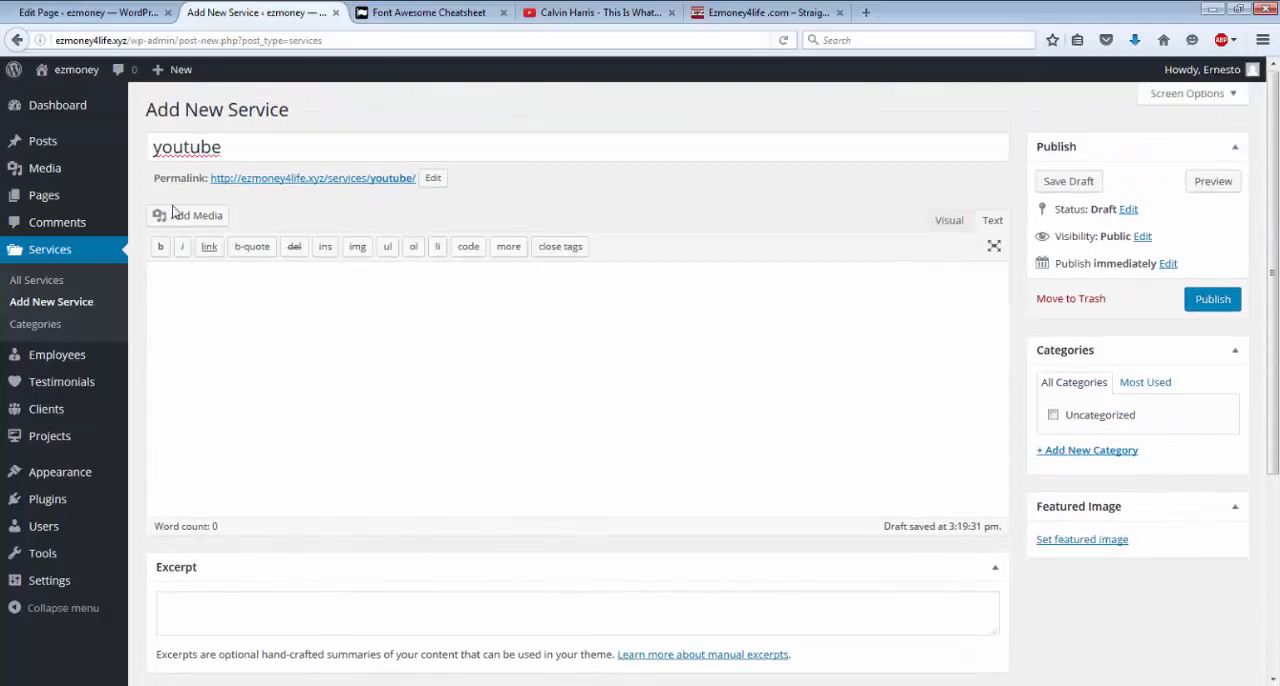
# Upload Capture.JPG, insert it into the youtube service's content, and publish the service.
pyautogui.click(186, 217)
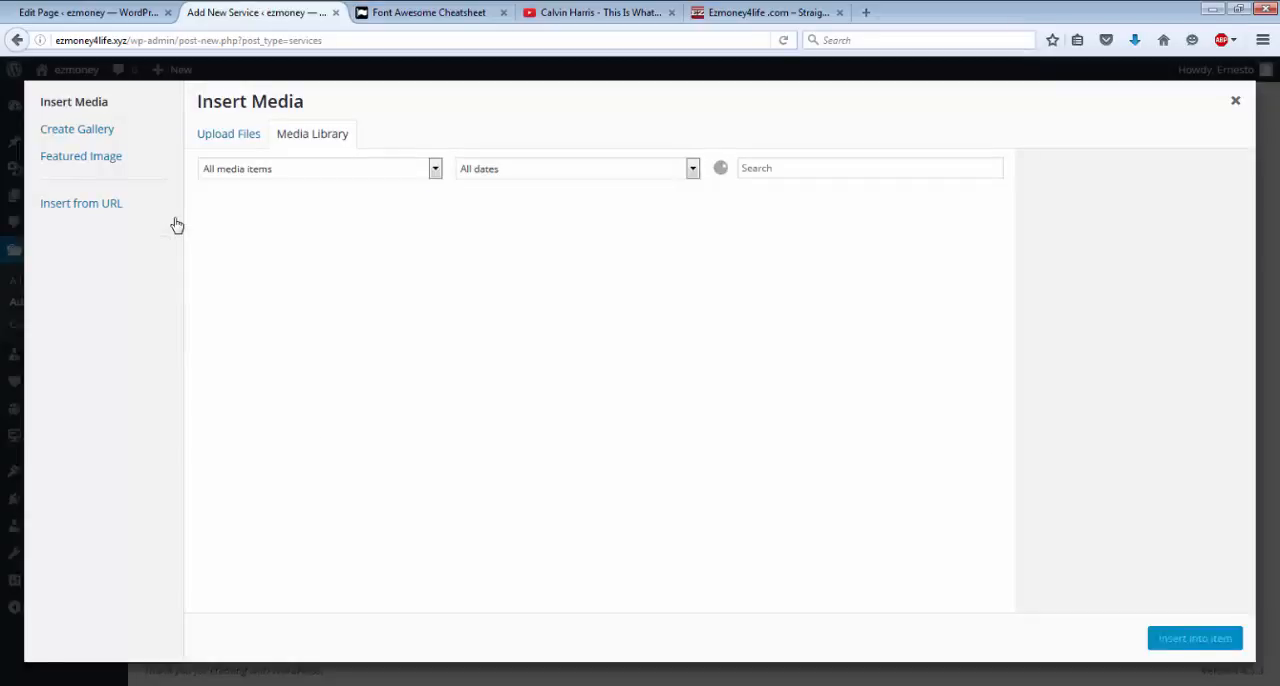
pyautogui.click(249, 140)
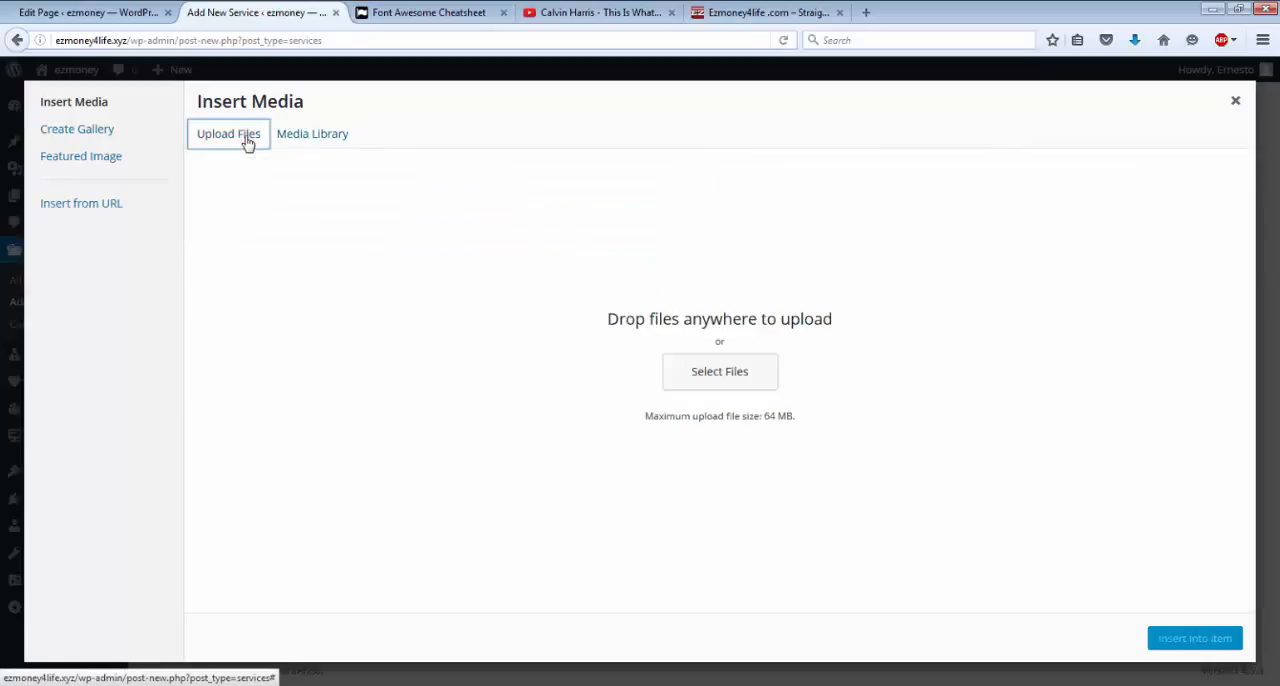
pyautogui.click(738, 384)
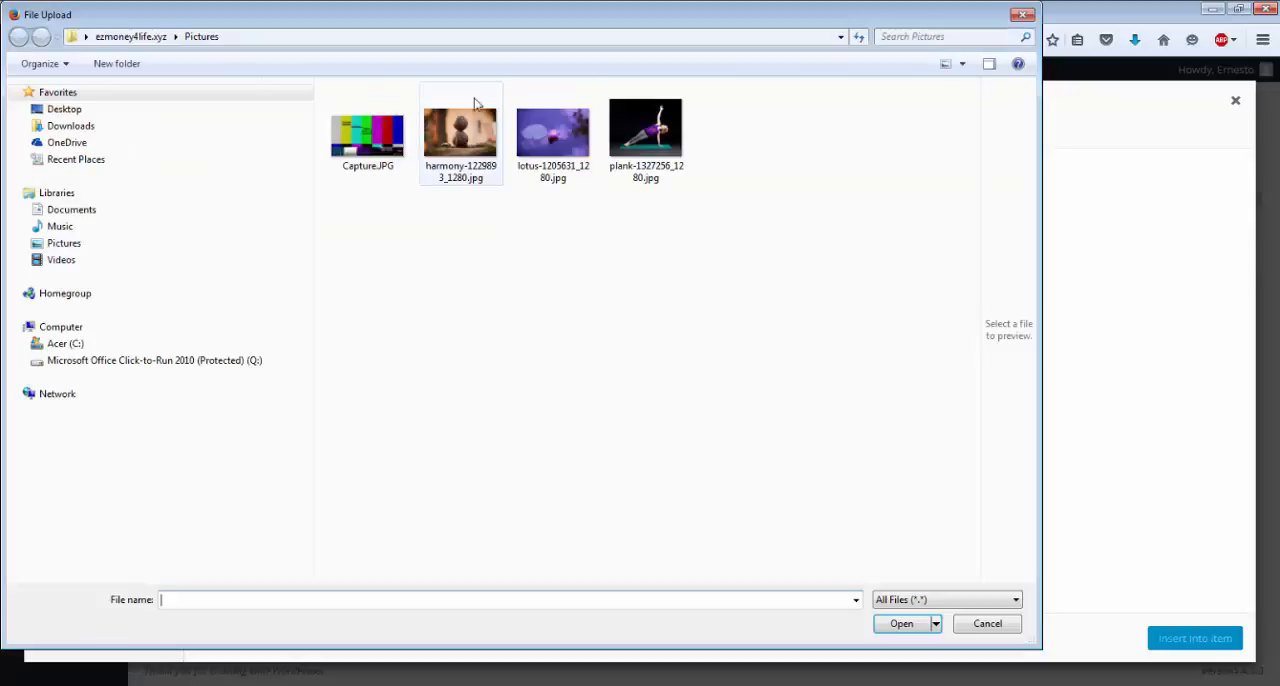
pyautogui.doubleClick(368, 130)
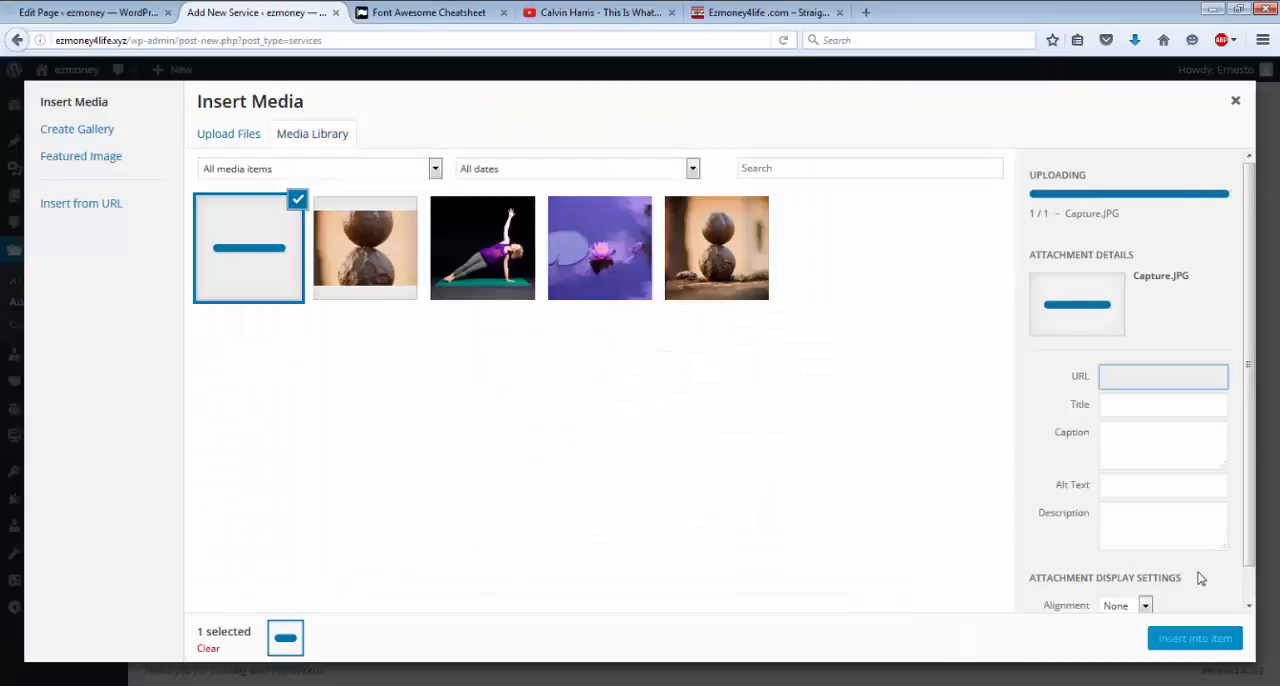
pyautogui.click(1194, 640)
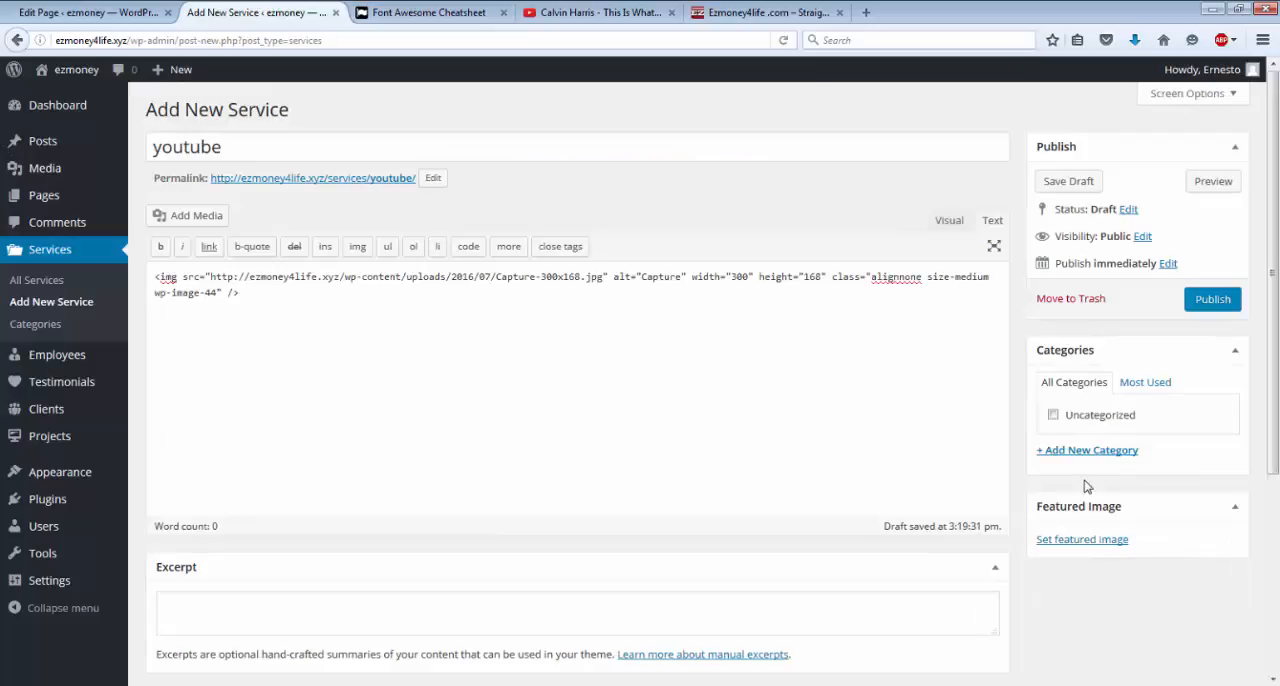
pyautogui.click(1202, 305)
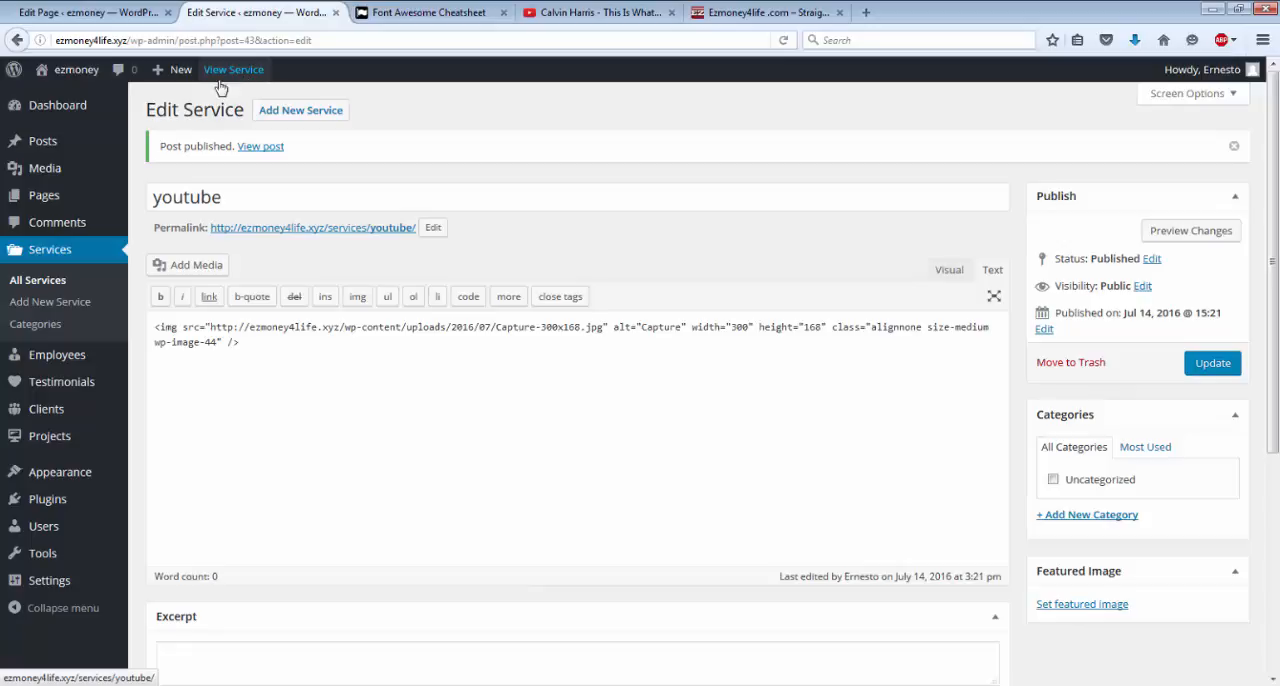
# View the published Page 3 from the list of pages and examine how the youtube service's icon and image appear.
pyautogui.click(58, 197)
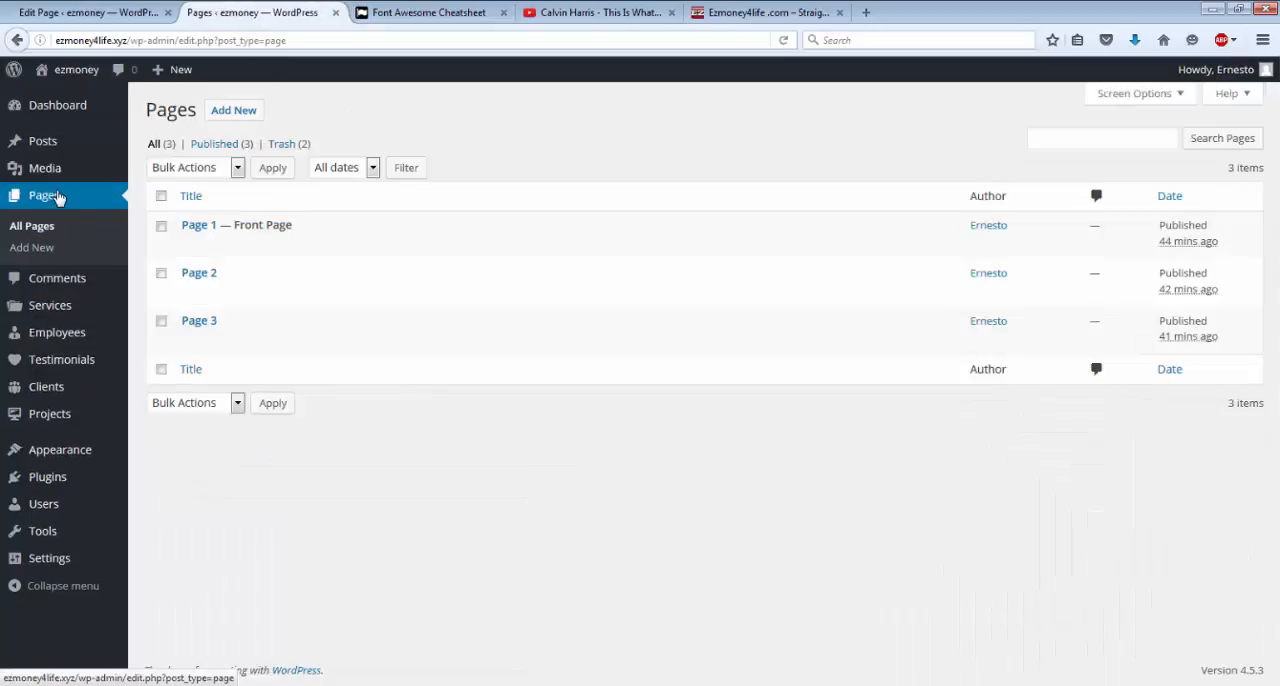
pyautogui.moveTo(180, 323)
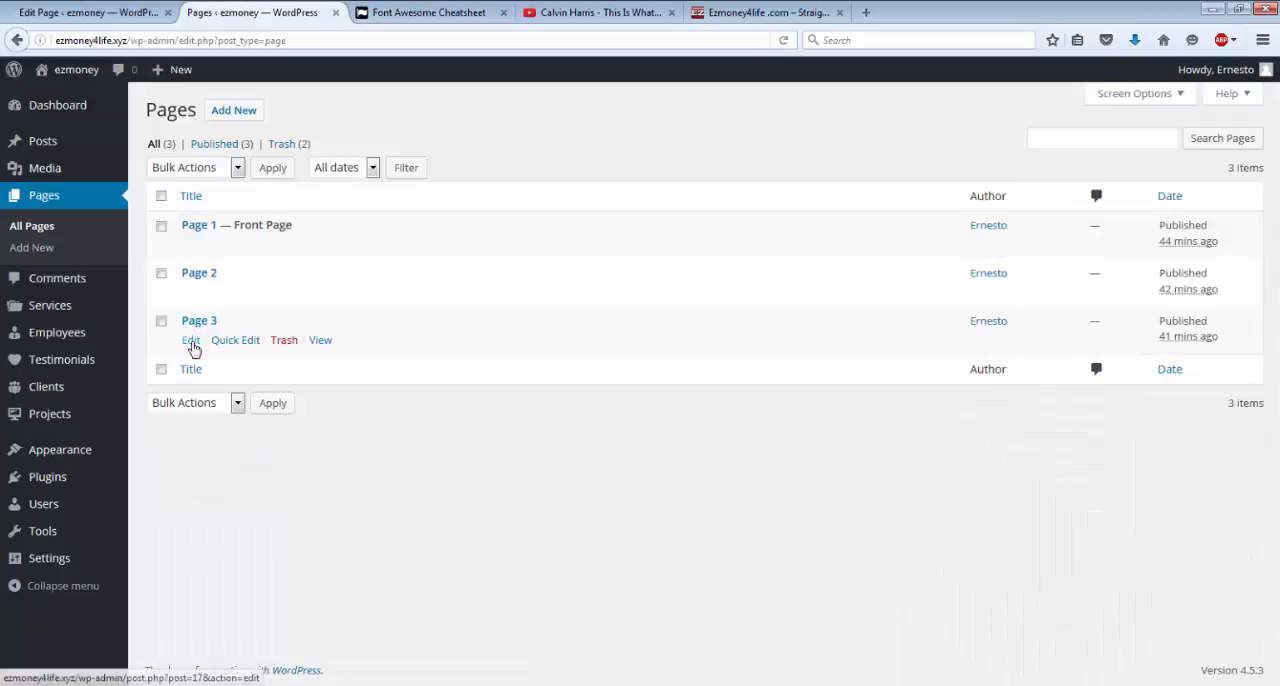
pyautogui.click(320, 341)
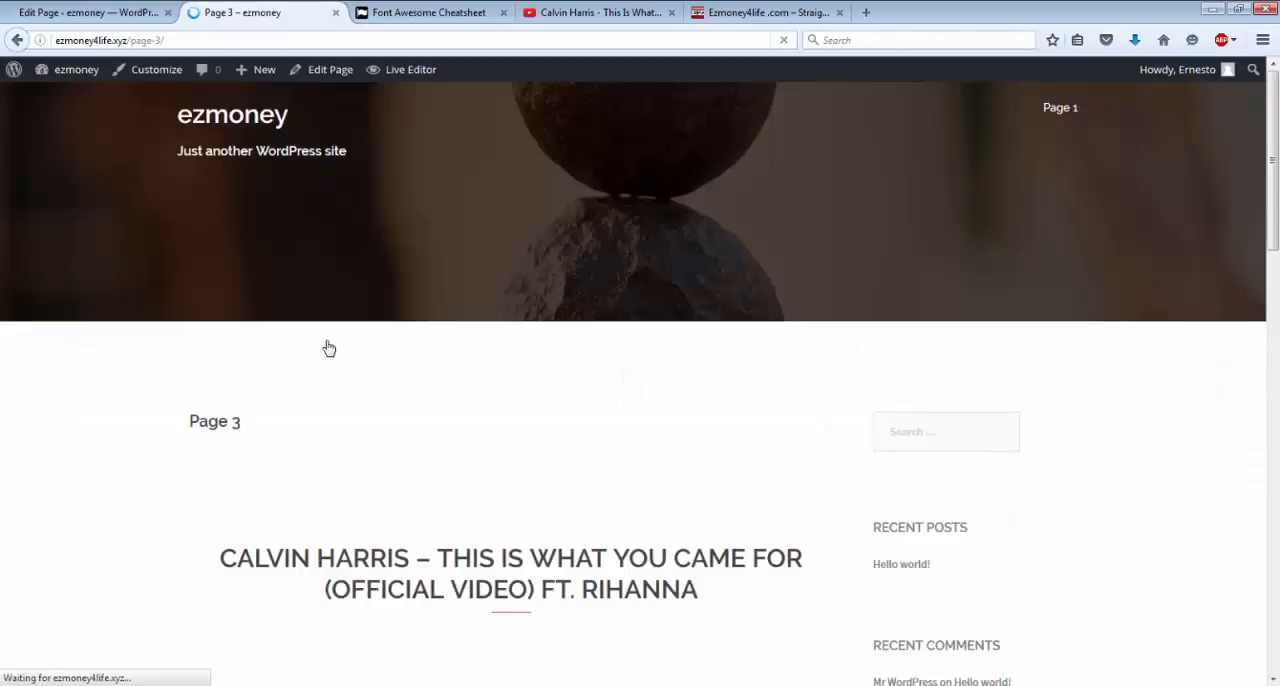
pyautogui.scroll(-5, 329, 348)
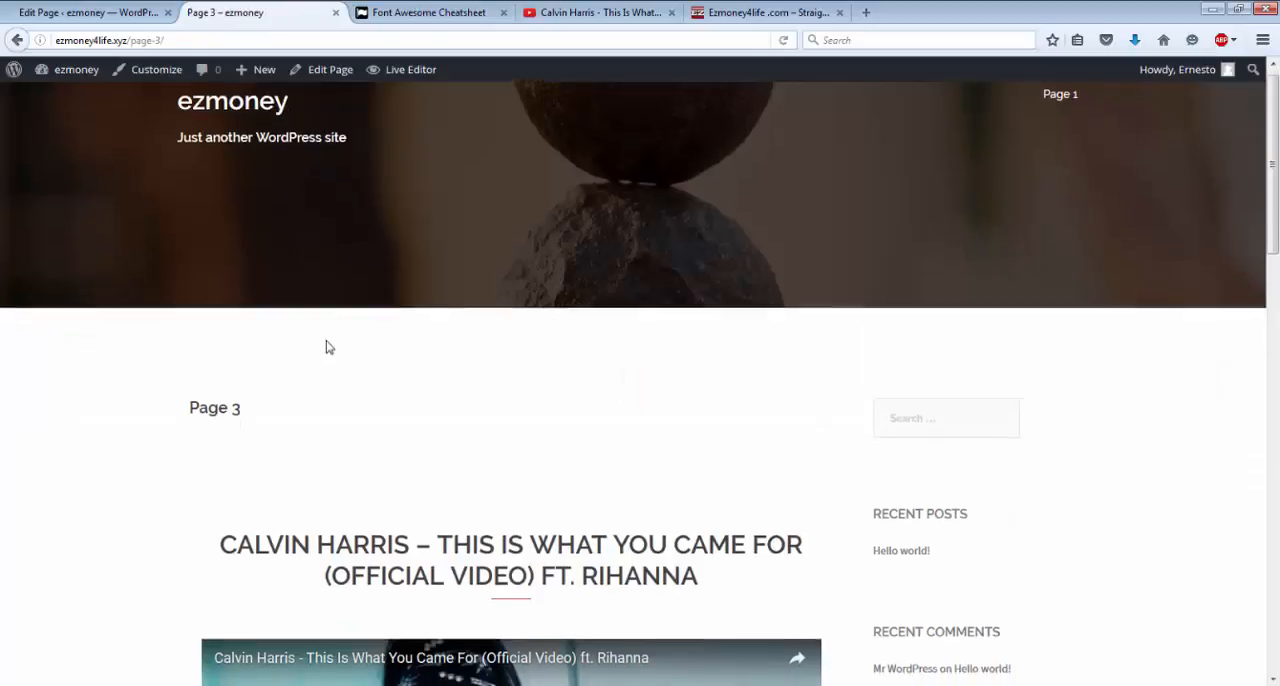
pyautogui.scroll(-4, 329, 346)
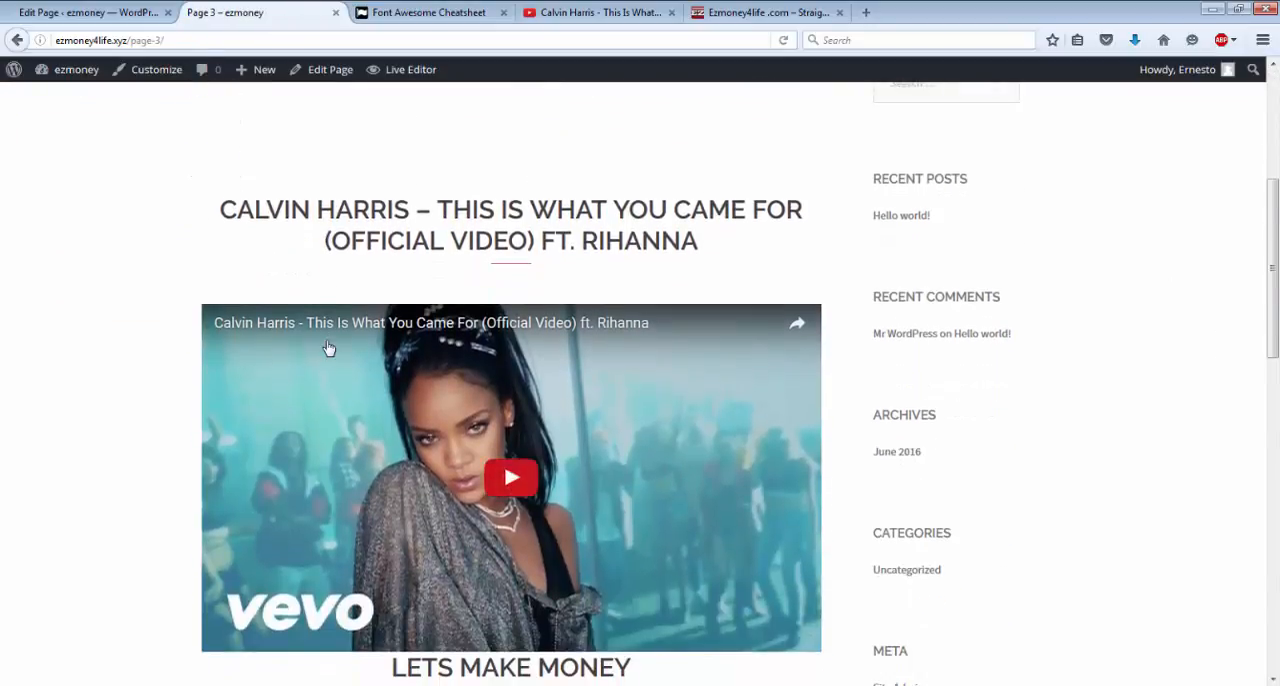
pyautogui.scroll(-5, 329, 348)
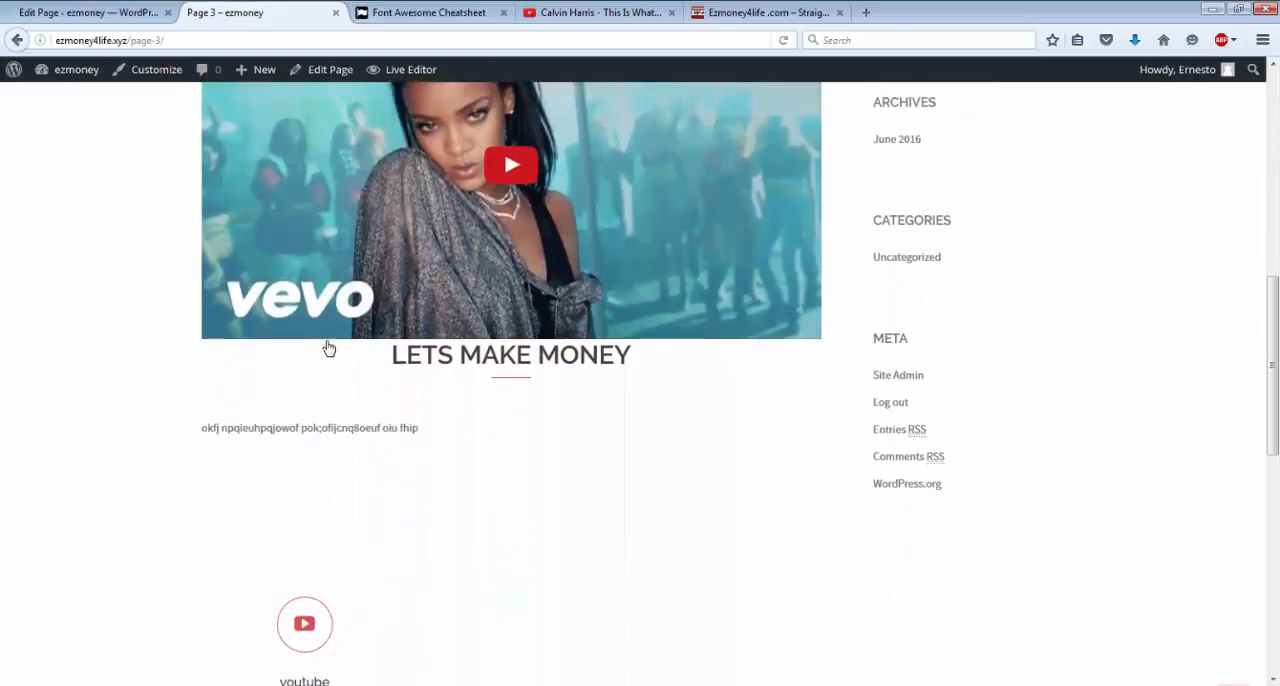
pyautogui.scroll(-2, 327, 347)
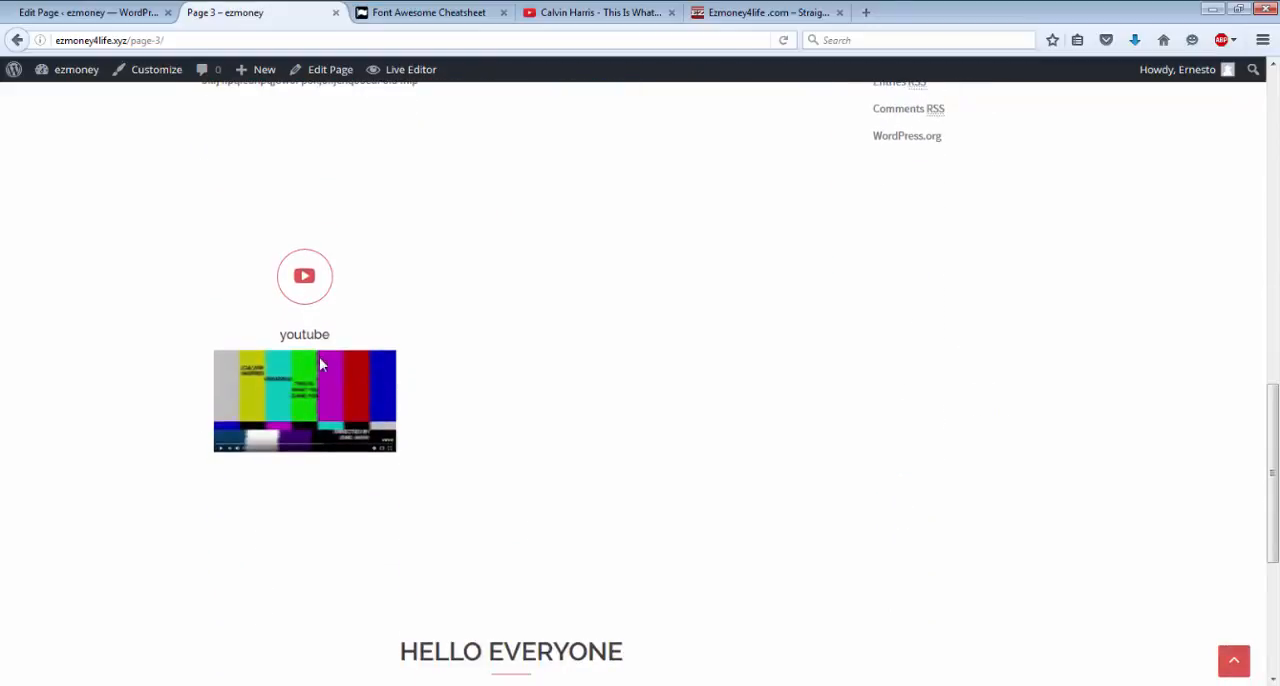
pyautogui.scroll(-2, 284, 424)
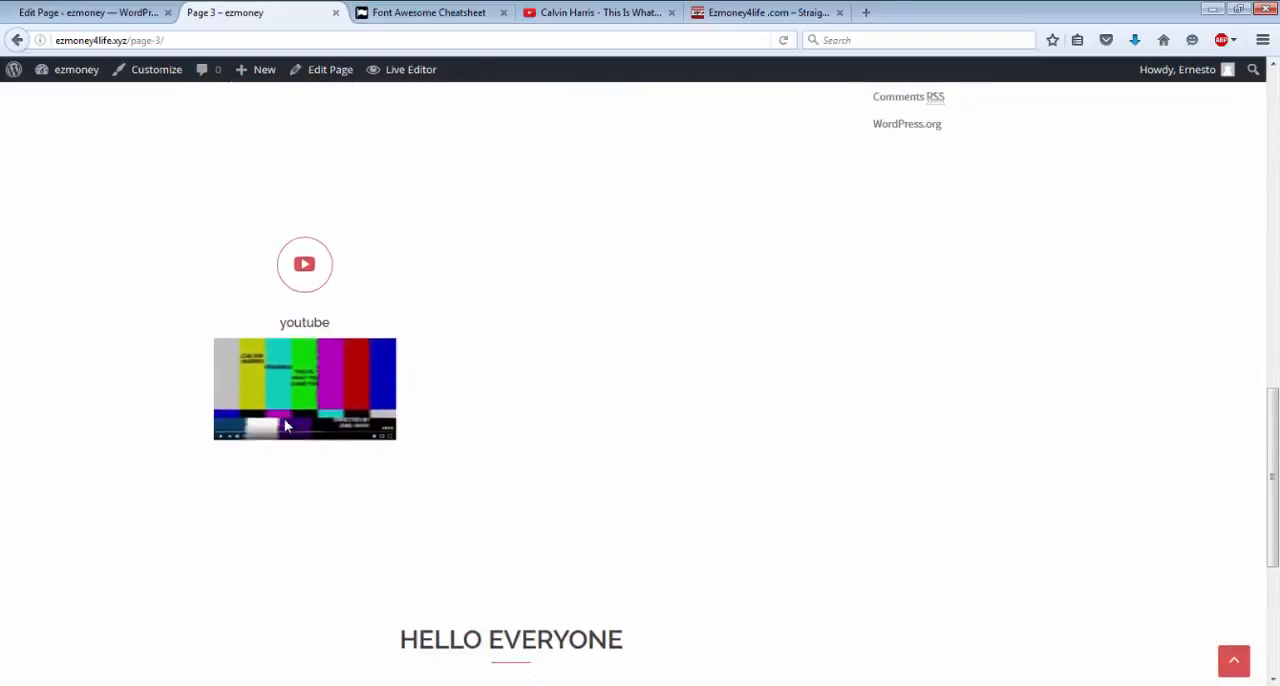
# Test the youtube service's link on Page 3 by following its play icon to the video.
pyautogui.scroll(5, 284, 425)
pyautogui.scroll(-2, 284, 425)
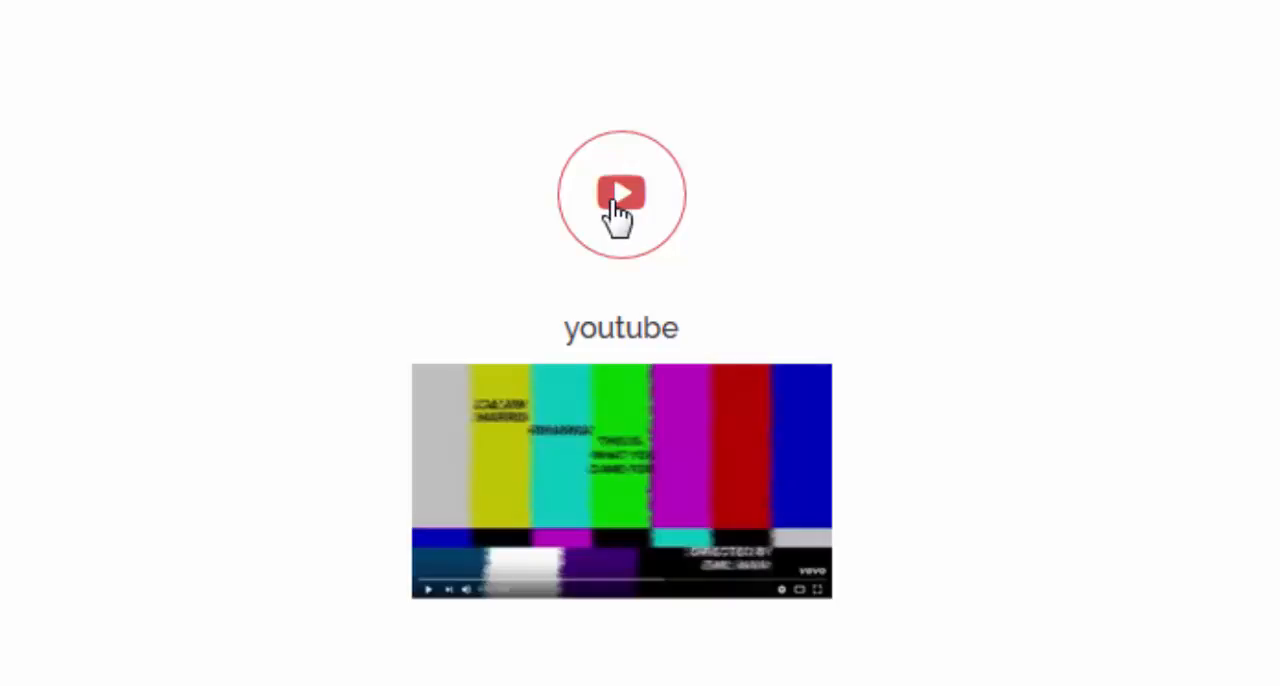
pyautogui.click(620, 200)
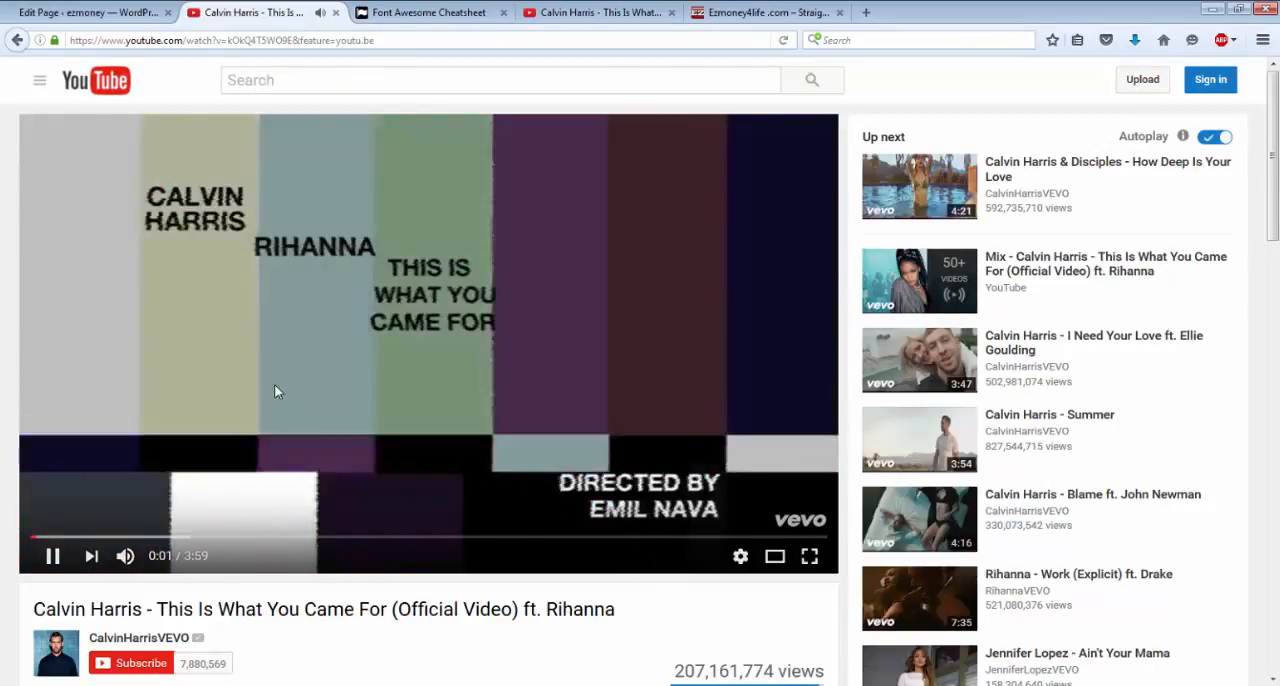
# Pause the video, go back to Page 3, and view the settings of its Sydney FP: Services Type A widget.
pyautogui.click(275, 386)
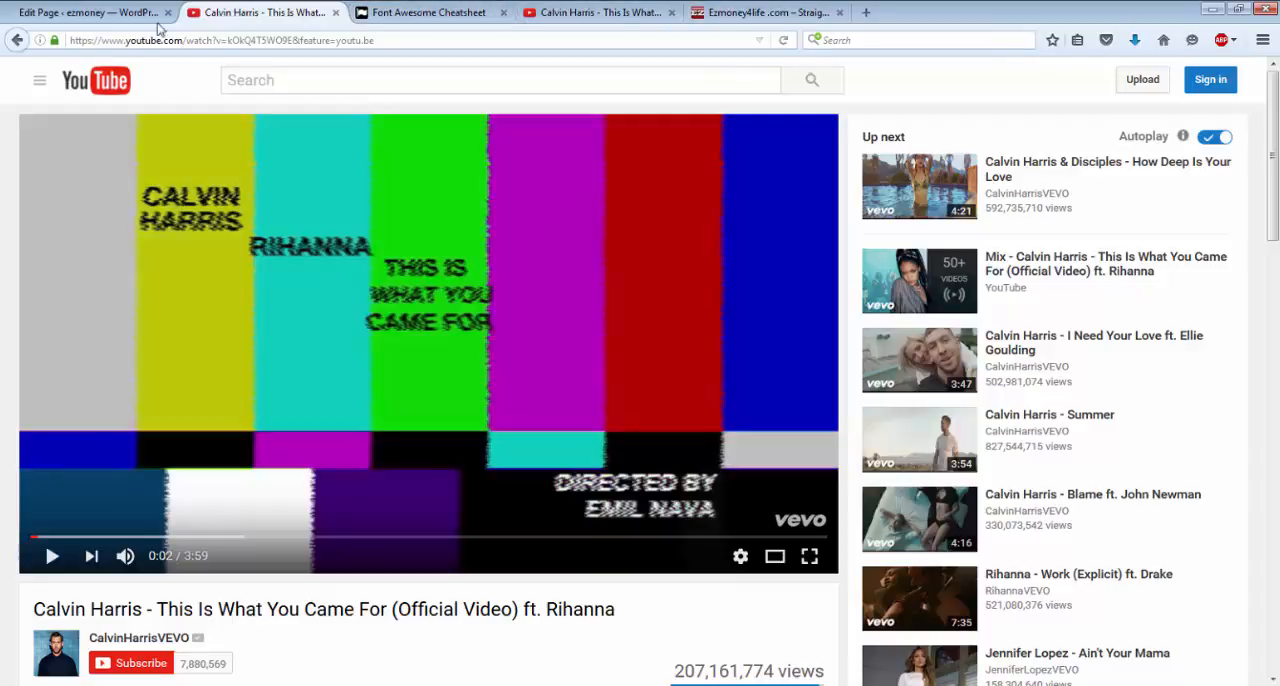
pyautogui.click(16, 40)
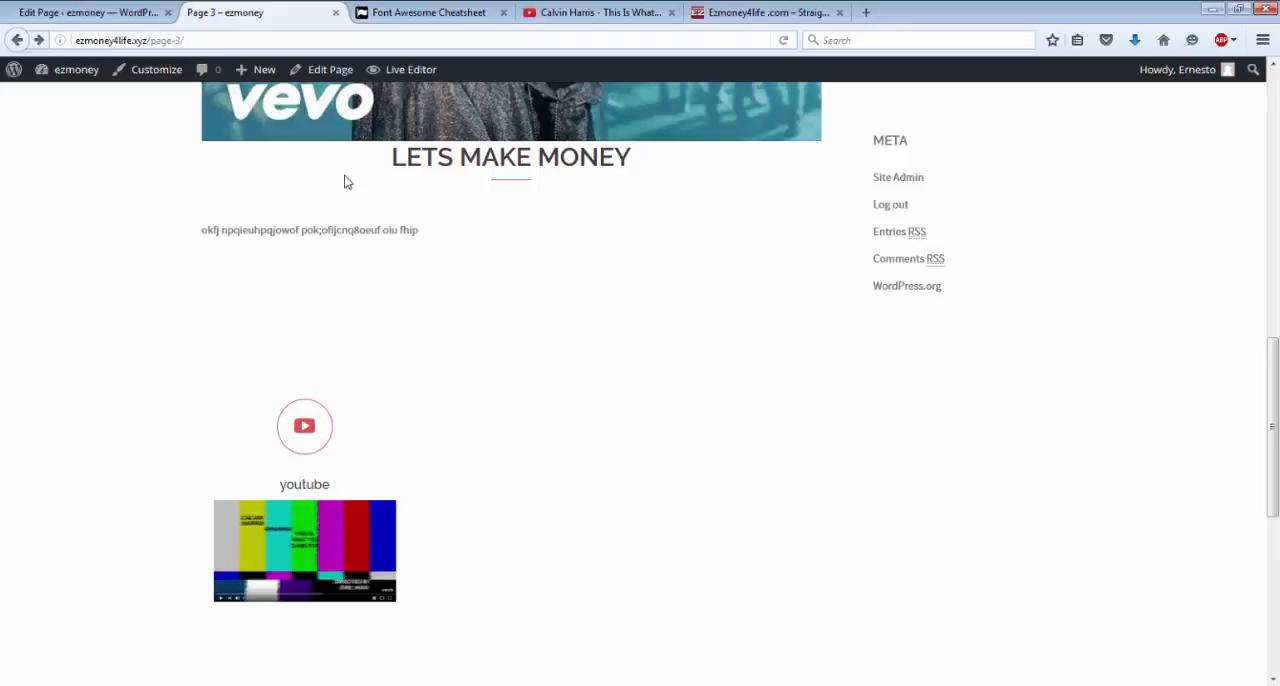
pyautogui.click(331, 72)
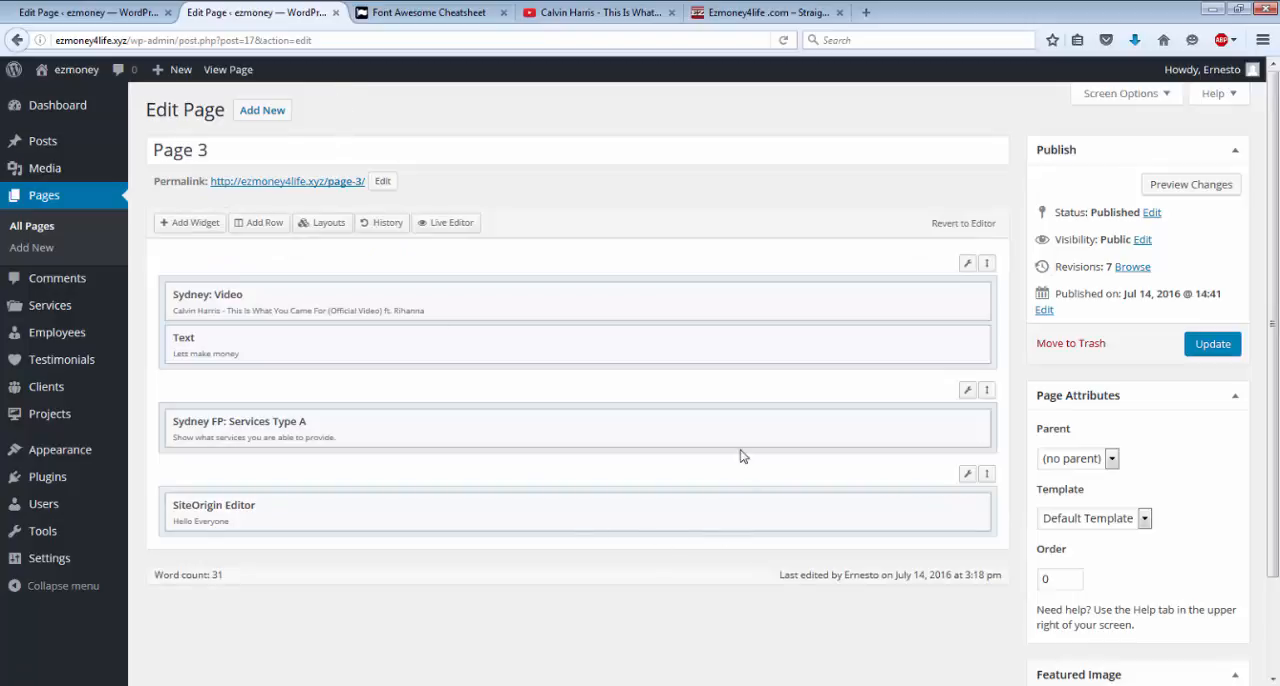
pyautogui.moveTo(846, 426)
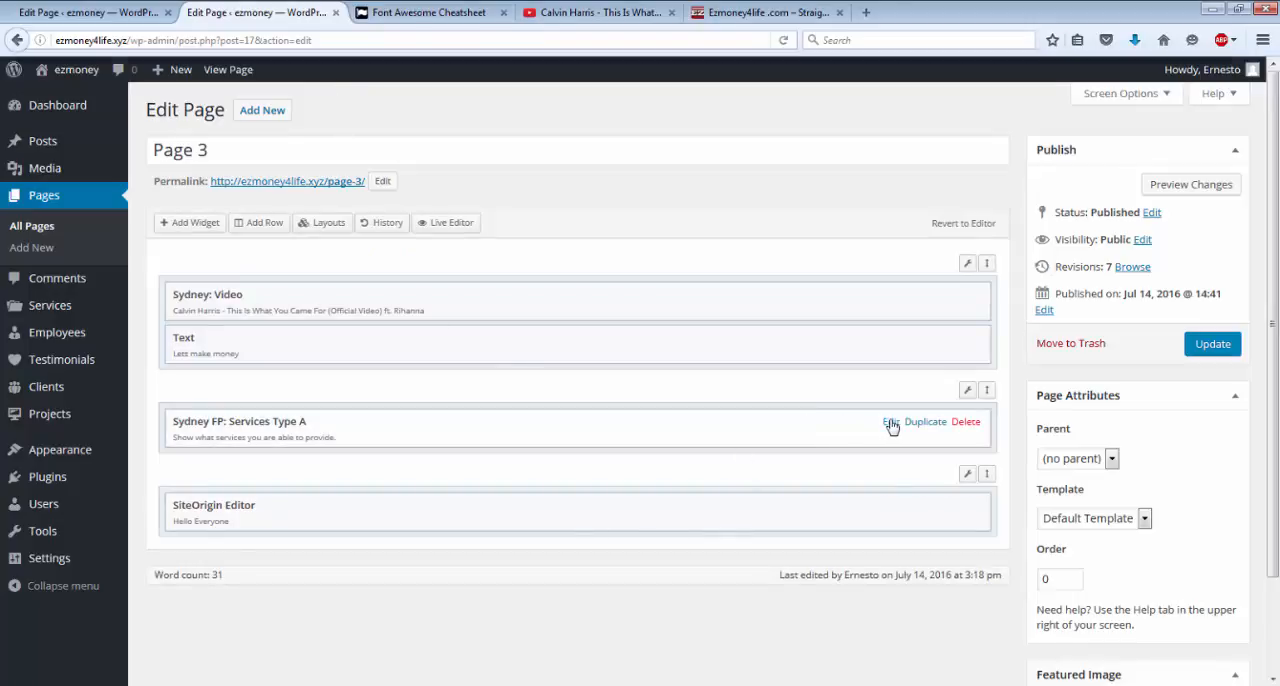
pyautogui.click(890, 423)
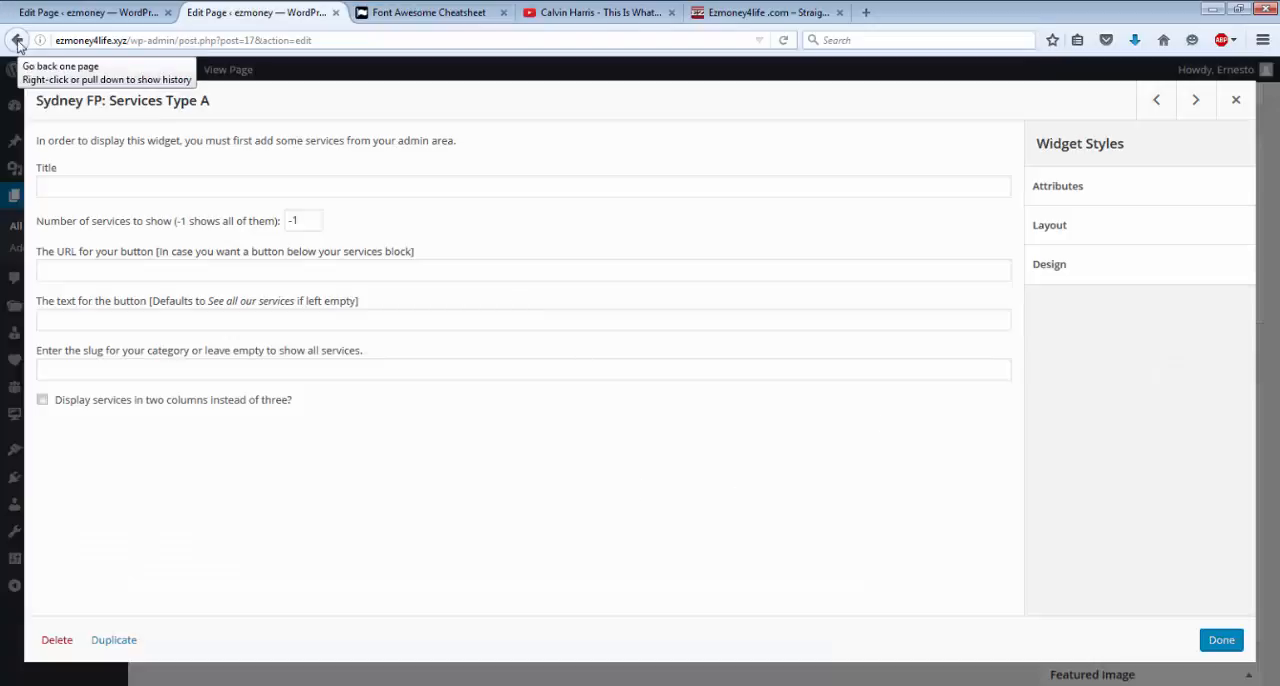
pyautogui.click(18, 41)
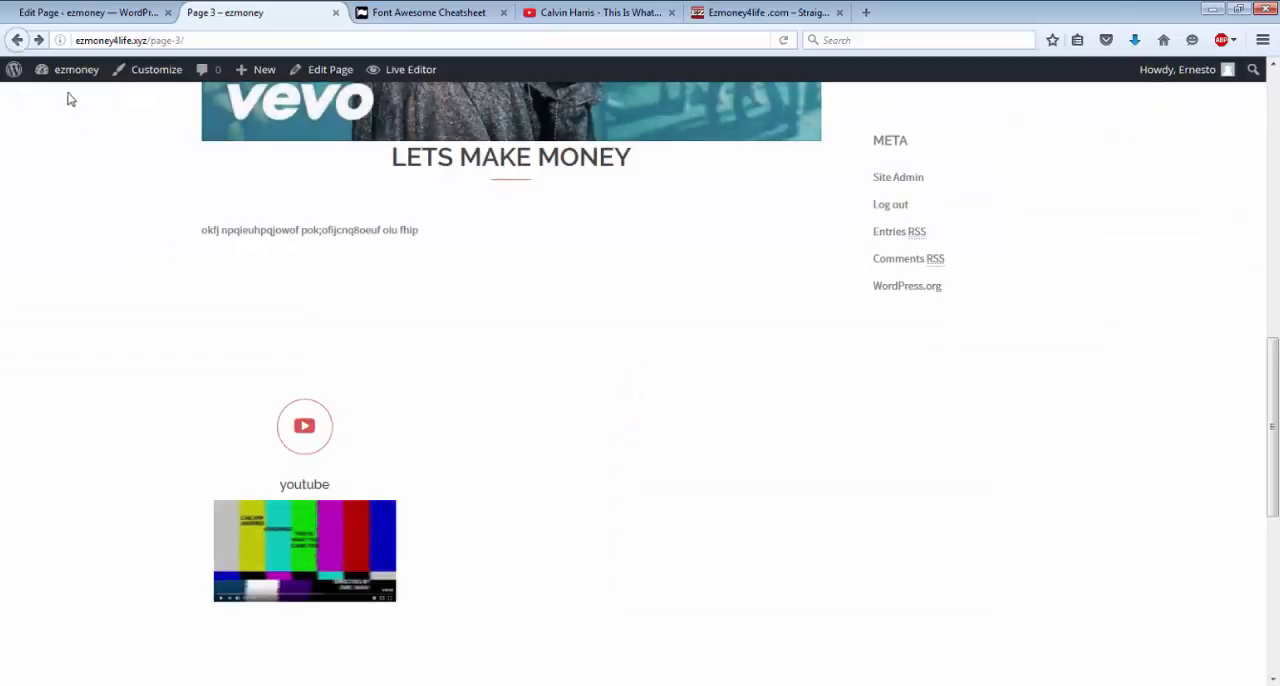
# Open the youtube service for editing from the dashboard's list of all services.
pyautogui.moveTo(69, 78)
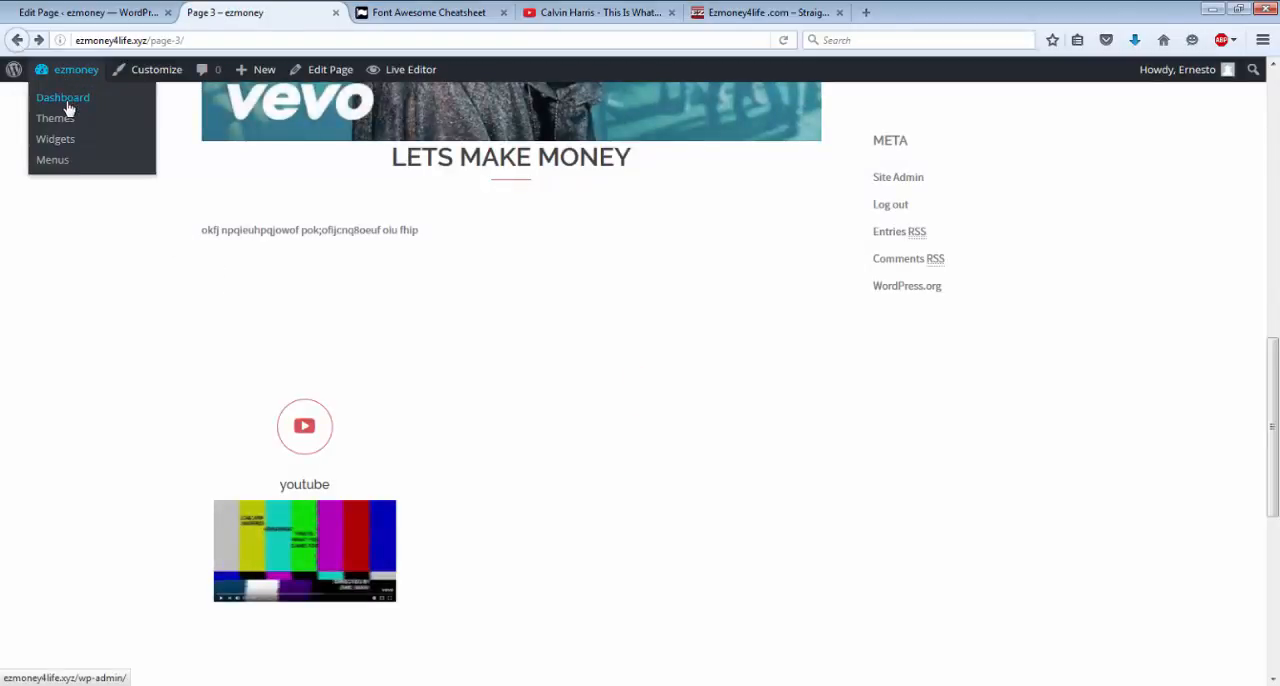
pyautogui.click(68, 107)
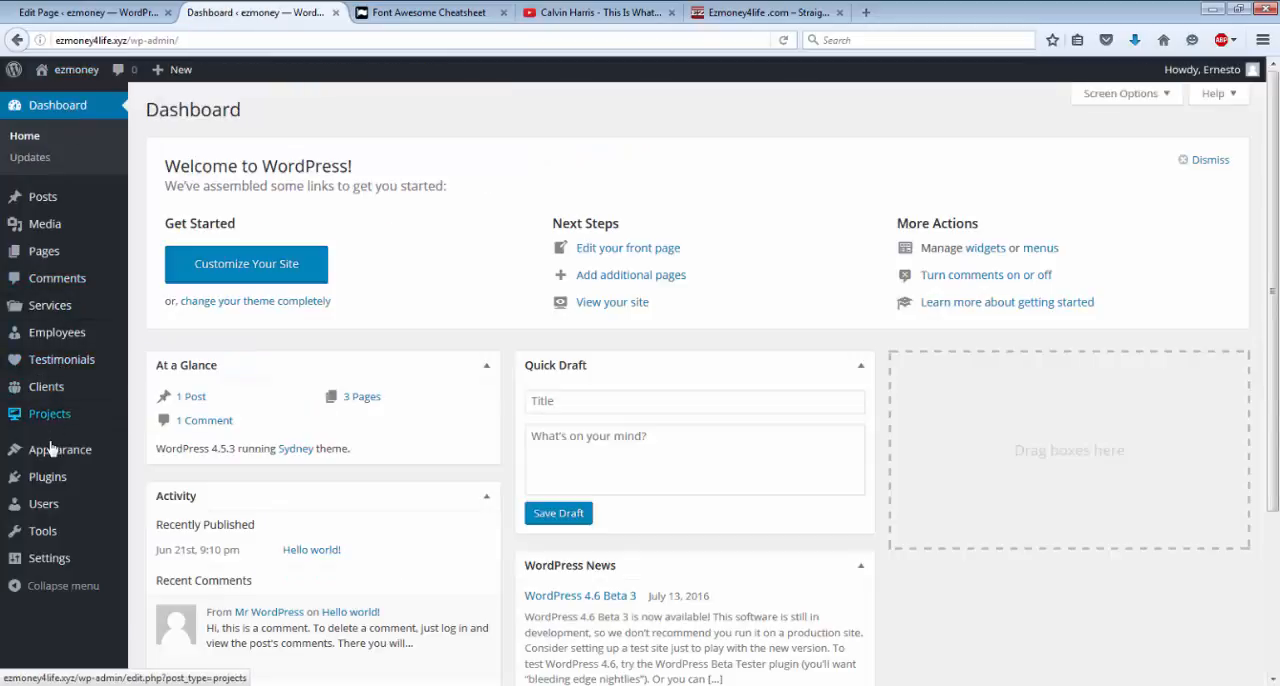
pyautogui.moveTo(47, 476)
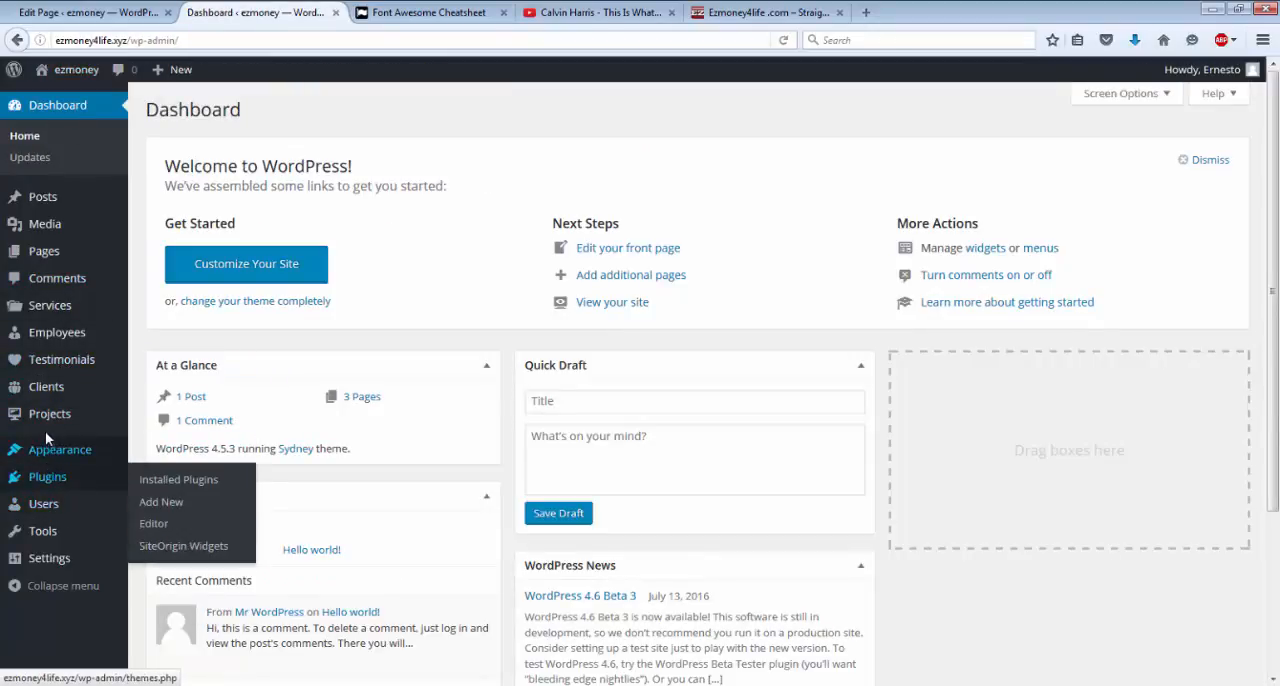
pyautogui.moveTo(42, 314)
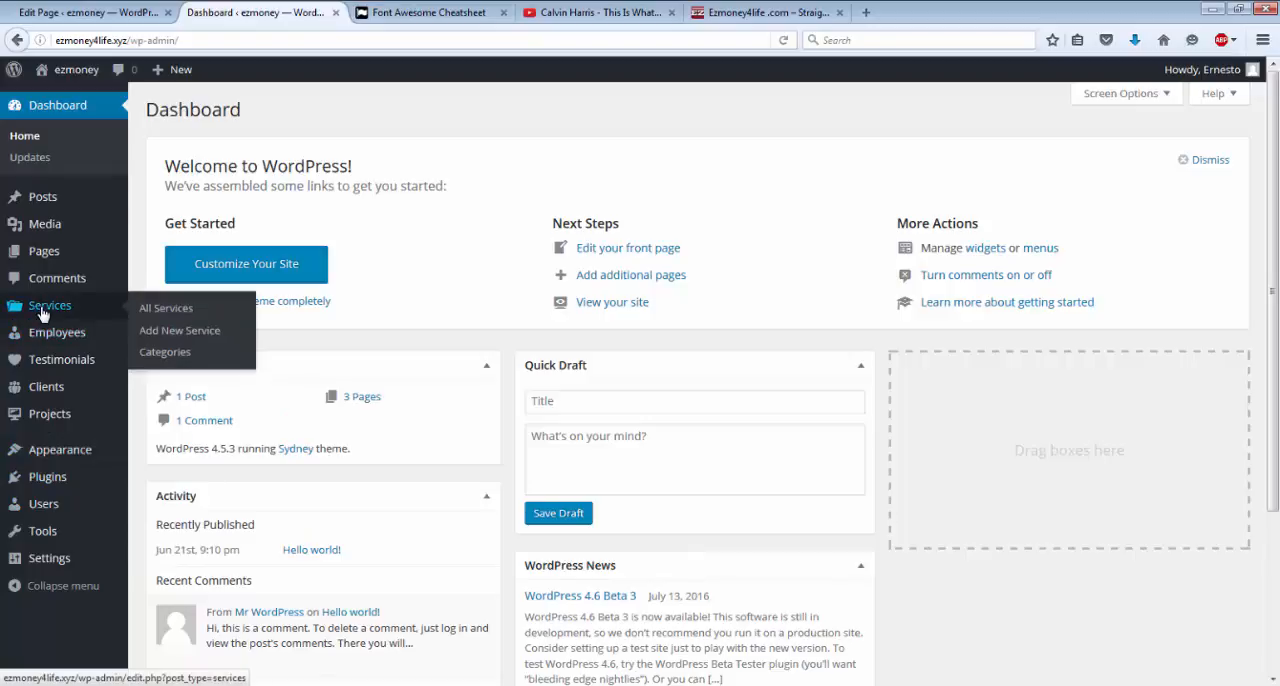
pyautogui.click(150, 312)
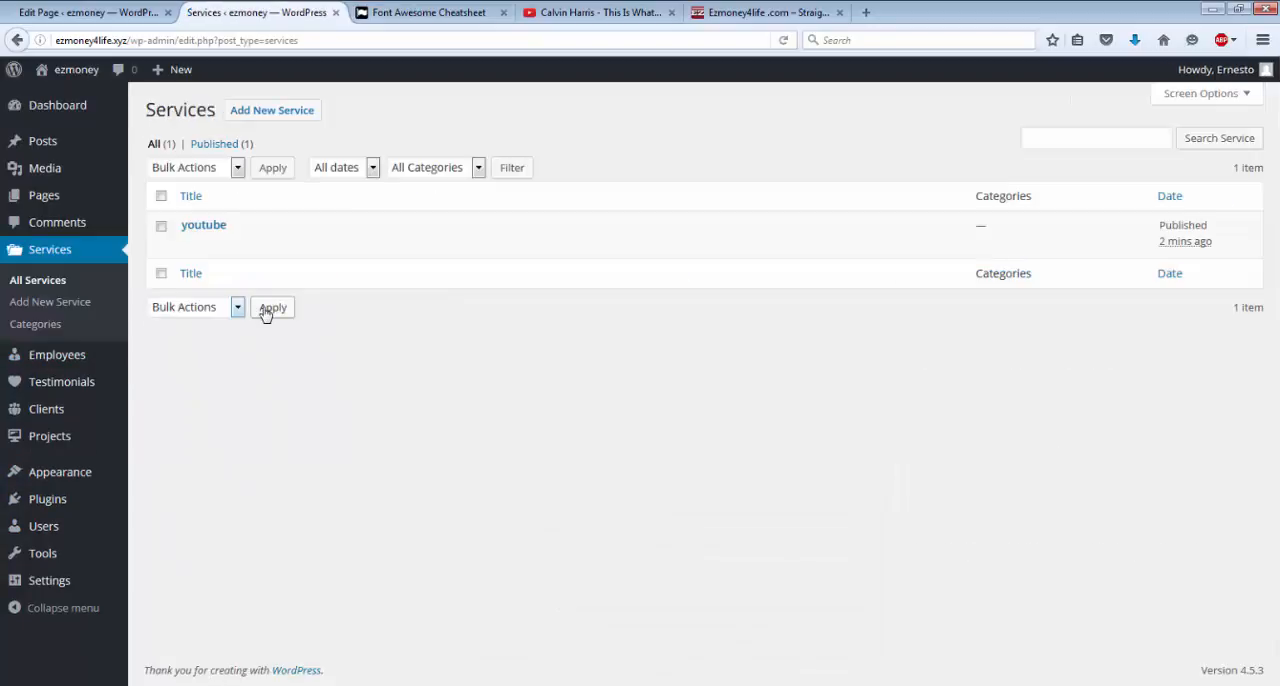
pyautogui.moveTo(229, 238)
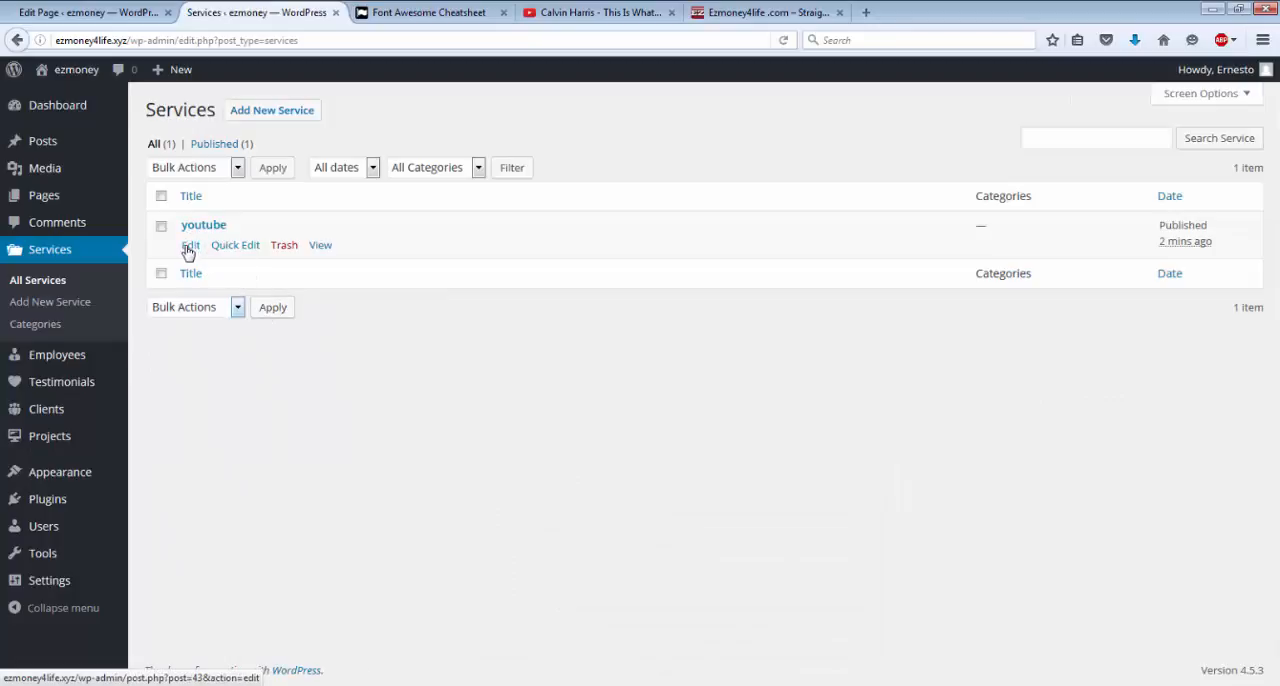
pyautogui.click(188, 249)
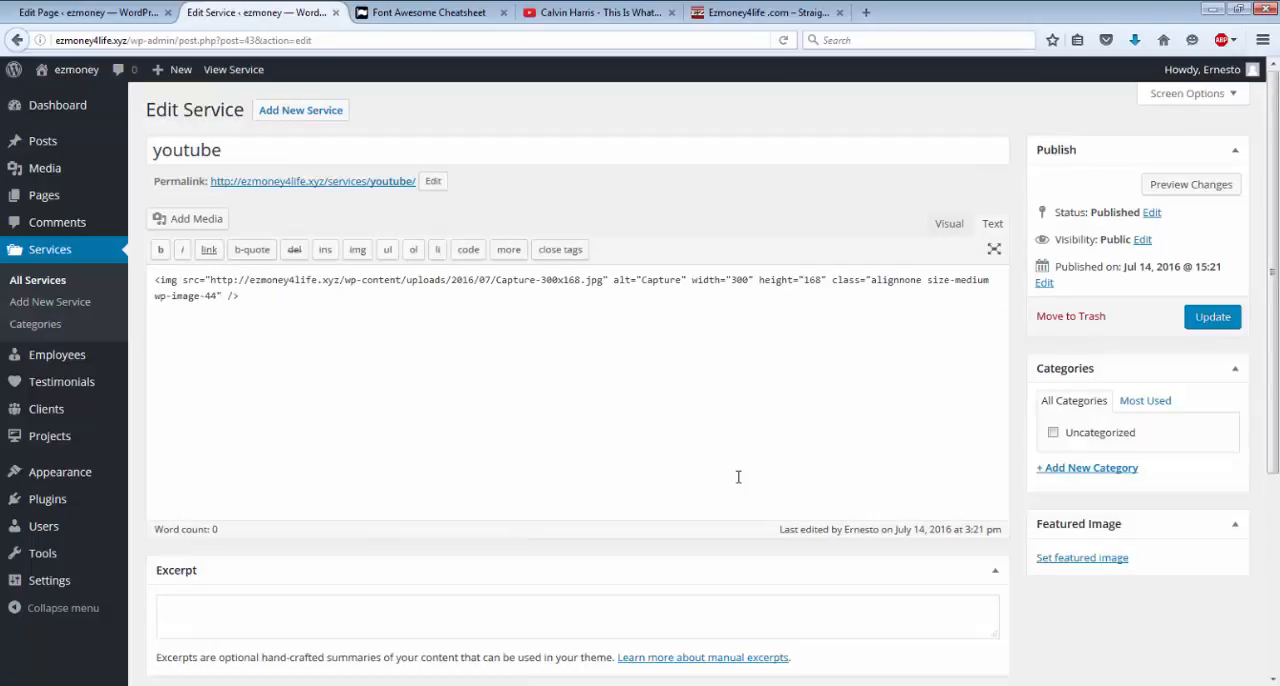
# Add a space in front of https in the youtube service's link and update the service.
pyautogui.scroll(-5, 738, 477)
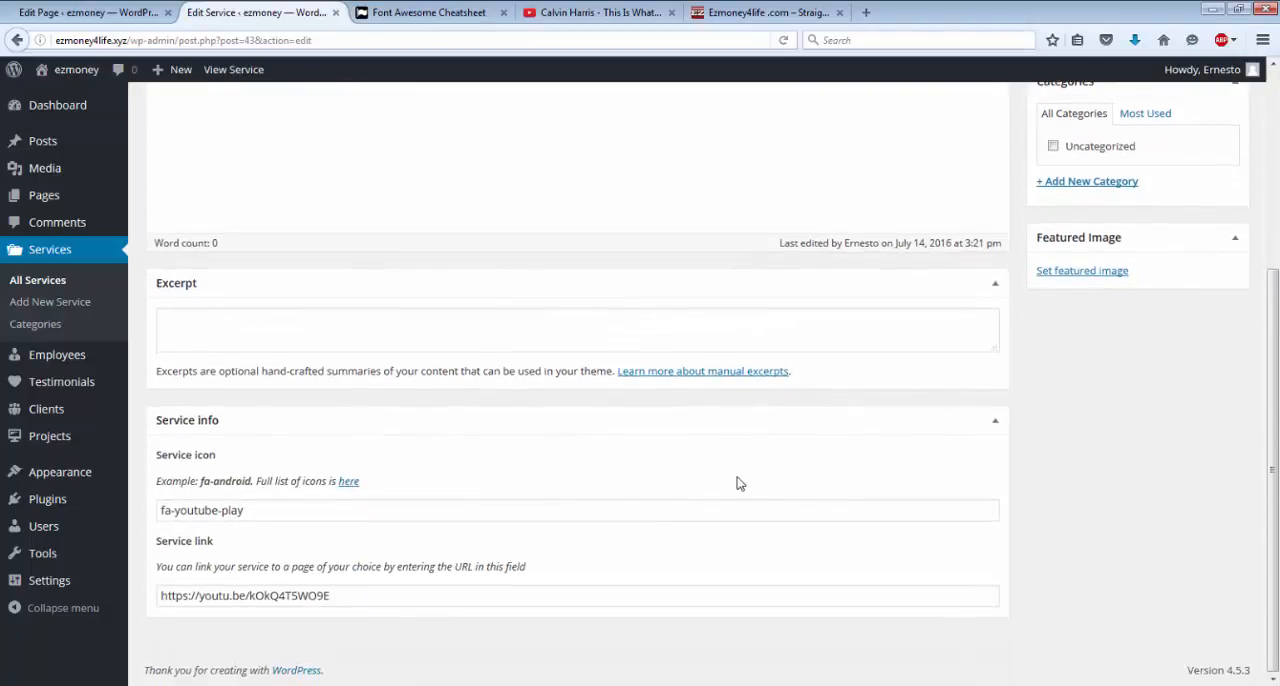
pyautogui.click(339, 593)
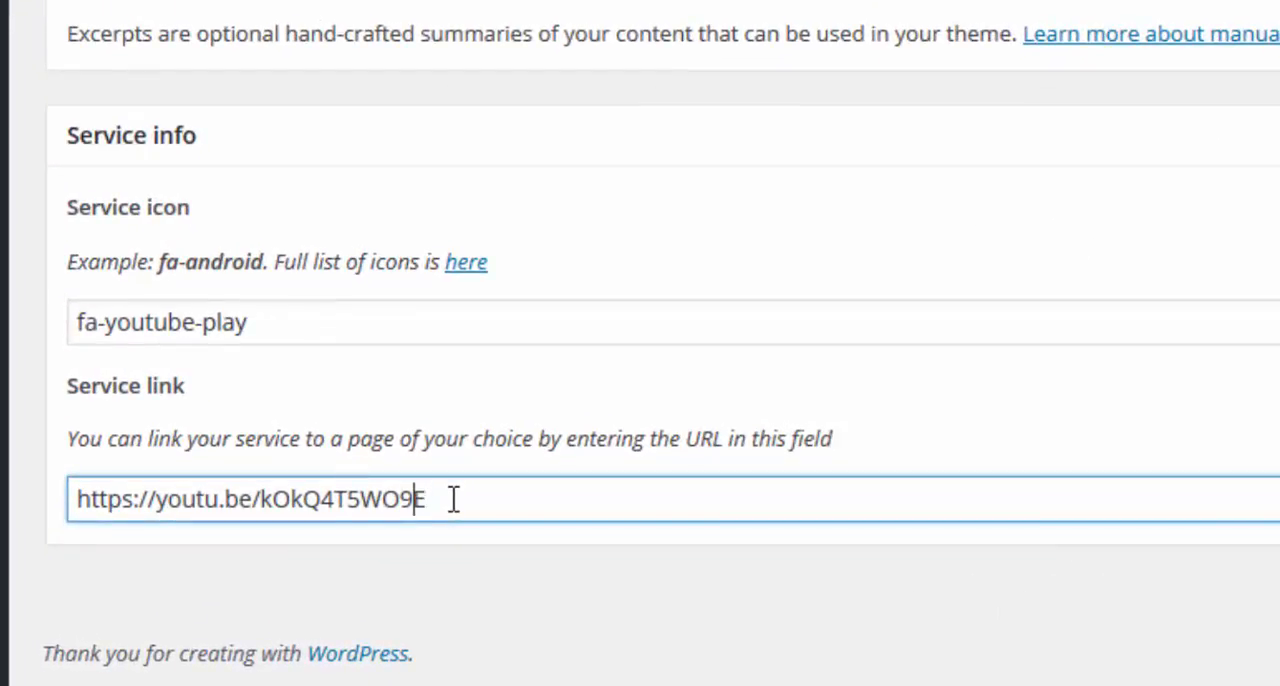
pyautogui.press('Left')
pyautogui.press('Left')
pyautogui.press('Left')
pyautogui.press('Left')
pyautogui.press('Left')
pyautogui.press('Left')
pyautogui.press('Left')
pyautogui.press('Left')
pyautogui.press('Left')
pyautogui.press('Left')
pyautogui.press('Left')
pyautogui.press('Left')
pyautogui.press('Left')
pyautogui.press('Left')
pyautogui.press('Left')
pyautogui.press('Left')
pyautogui.press('Left')
pyautogui.press('Left')
pyautogui.press('Left')
pyautogui.press('Left')
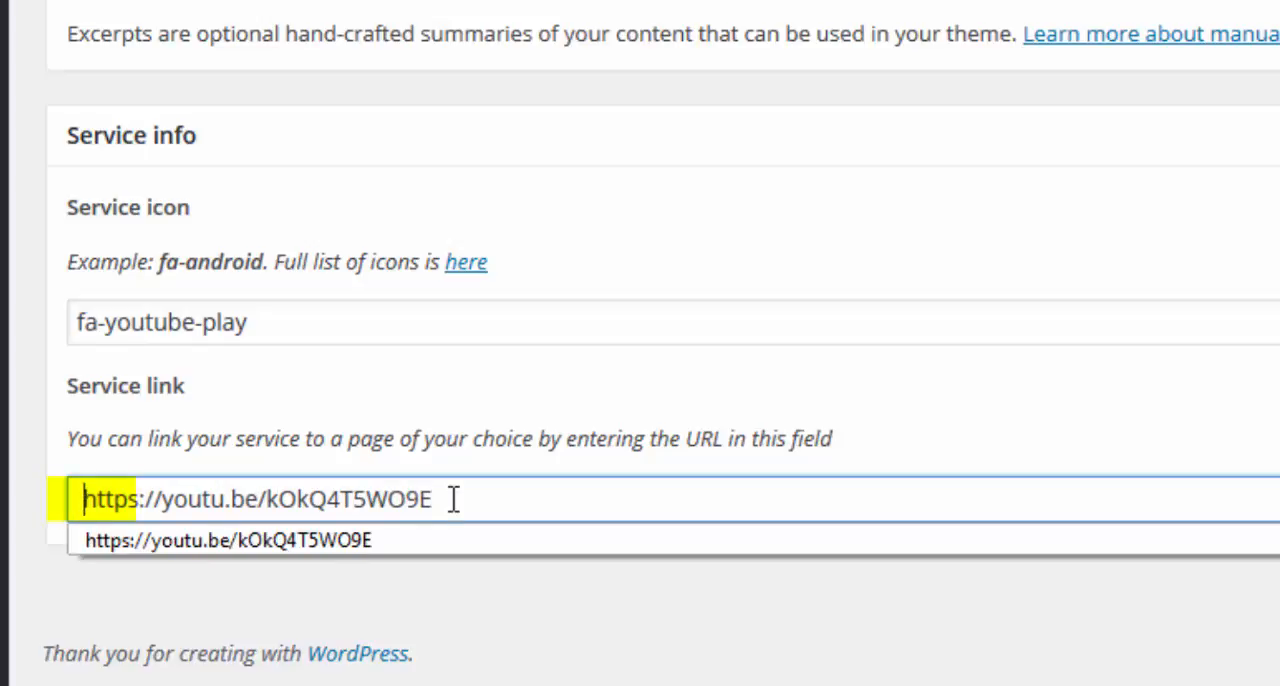
pyautogui.press('Escape')
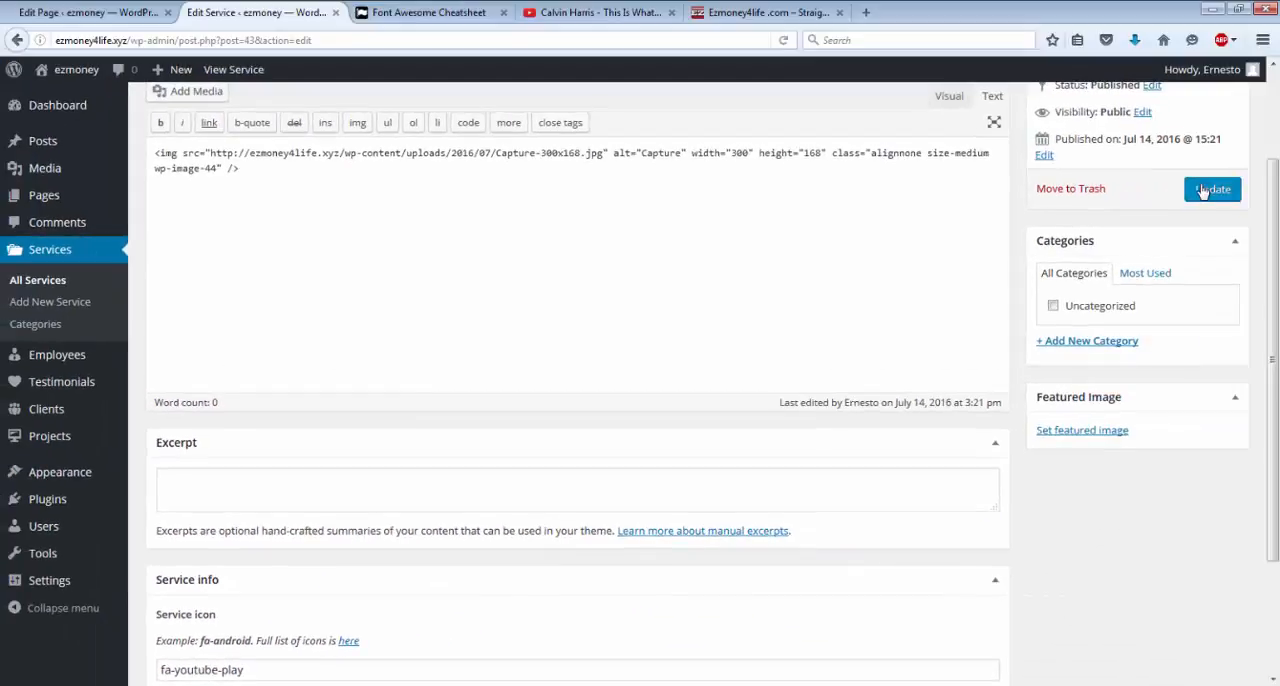
pyautogui.click(1203, 190)
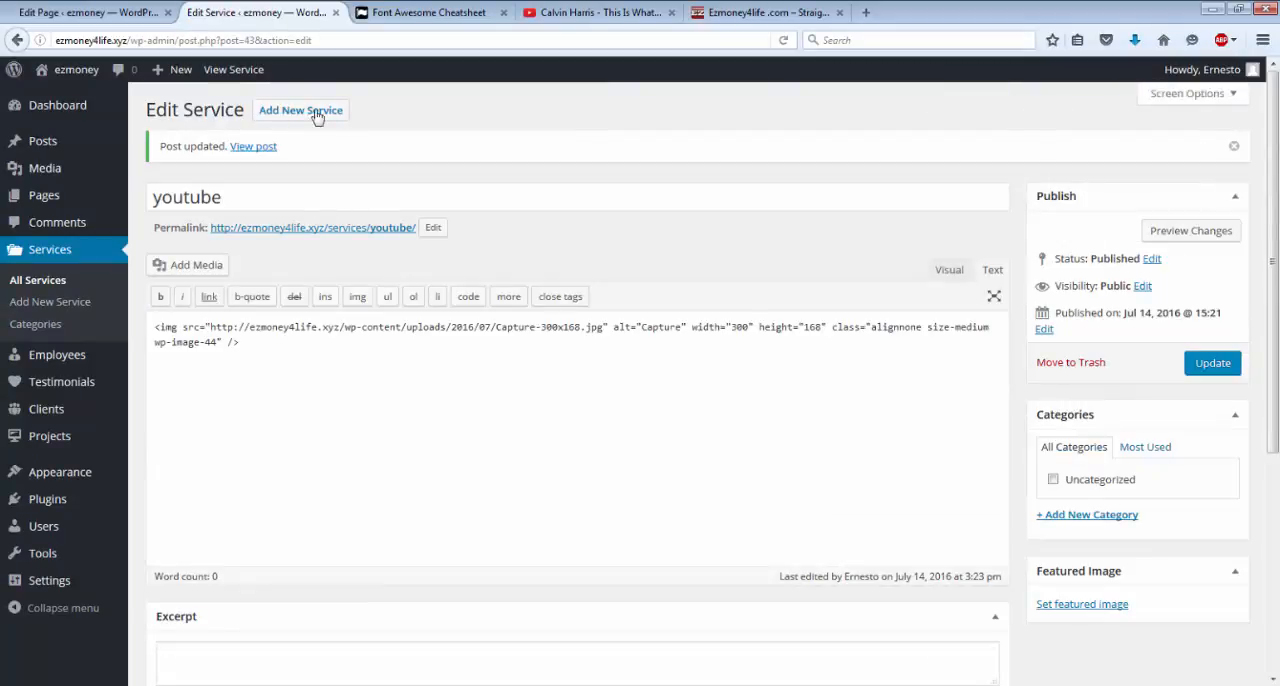
# View the published Page 3 through the site menu, examine the youtube service, and compare it with the Ezmoney4life.com site.
pyautogui.click(79, 77)
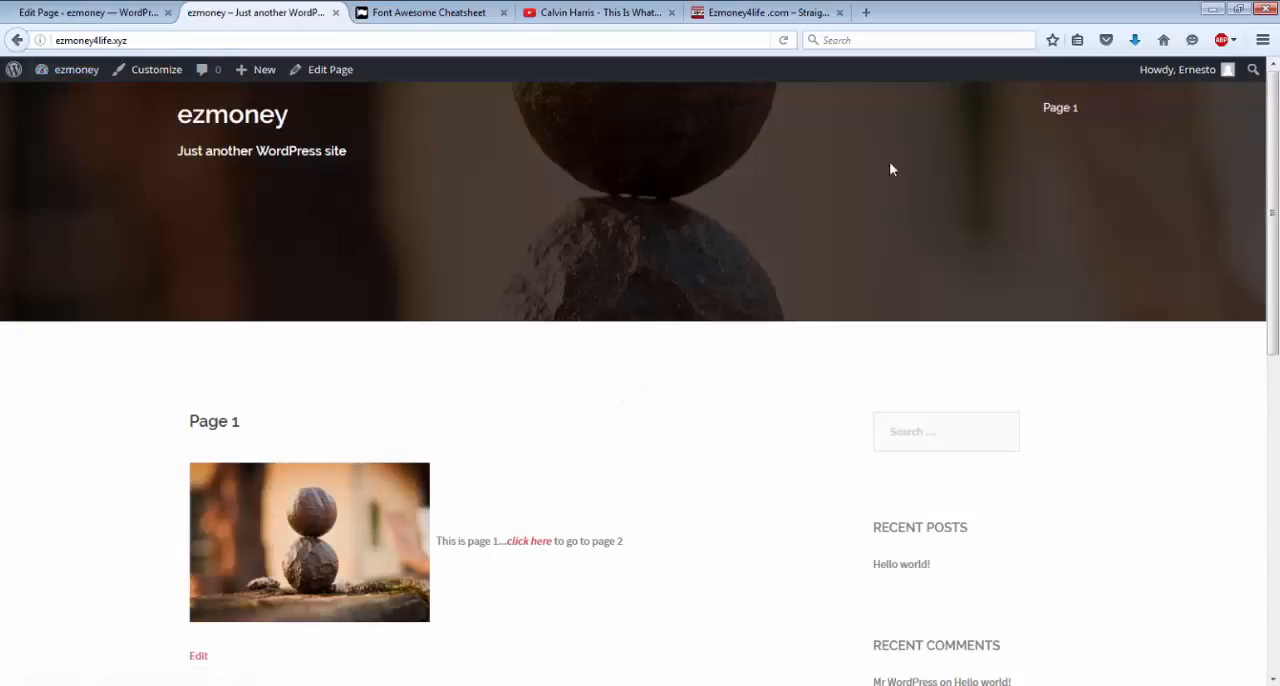
pyautogui.moveTo(1058, 110)
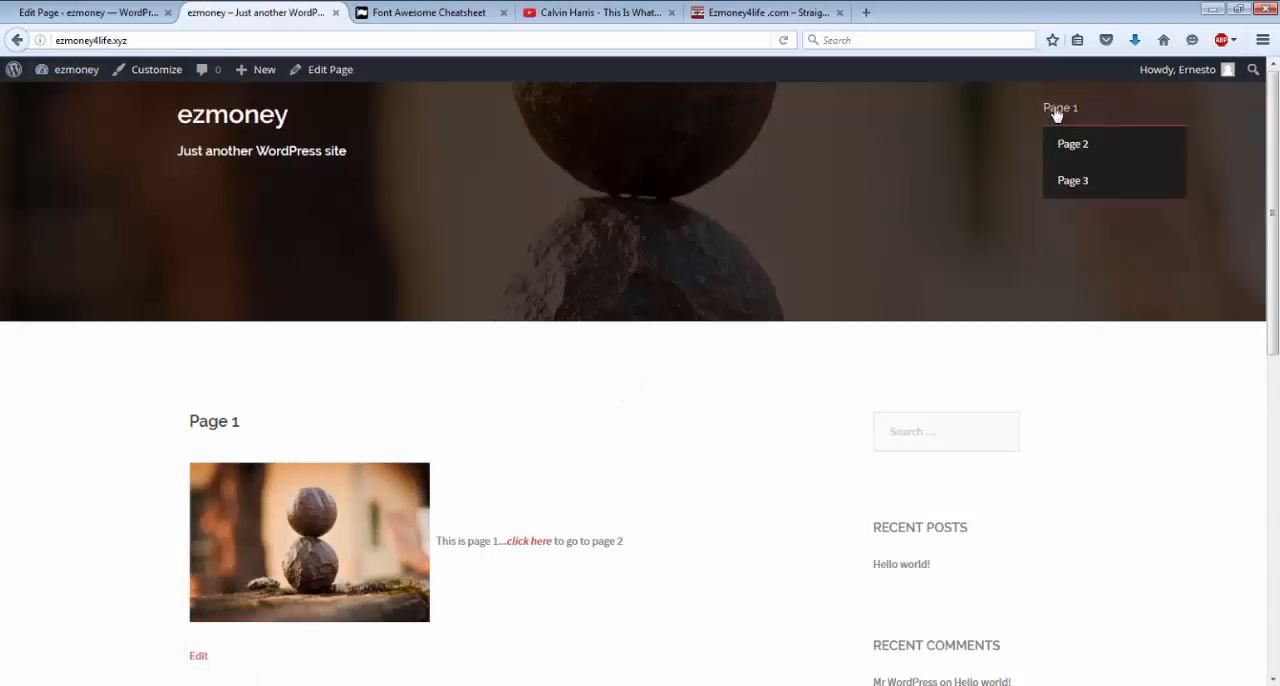
pyautogui.click(1081, 194)
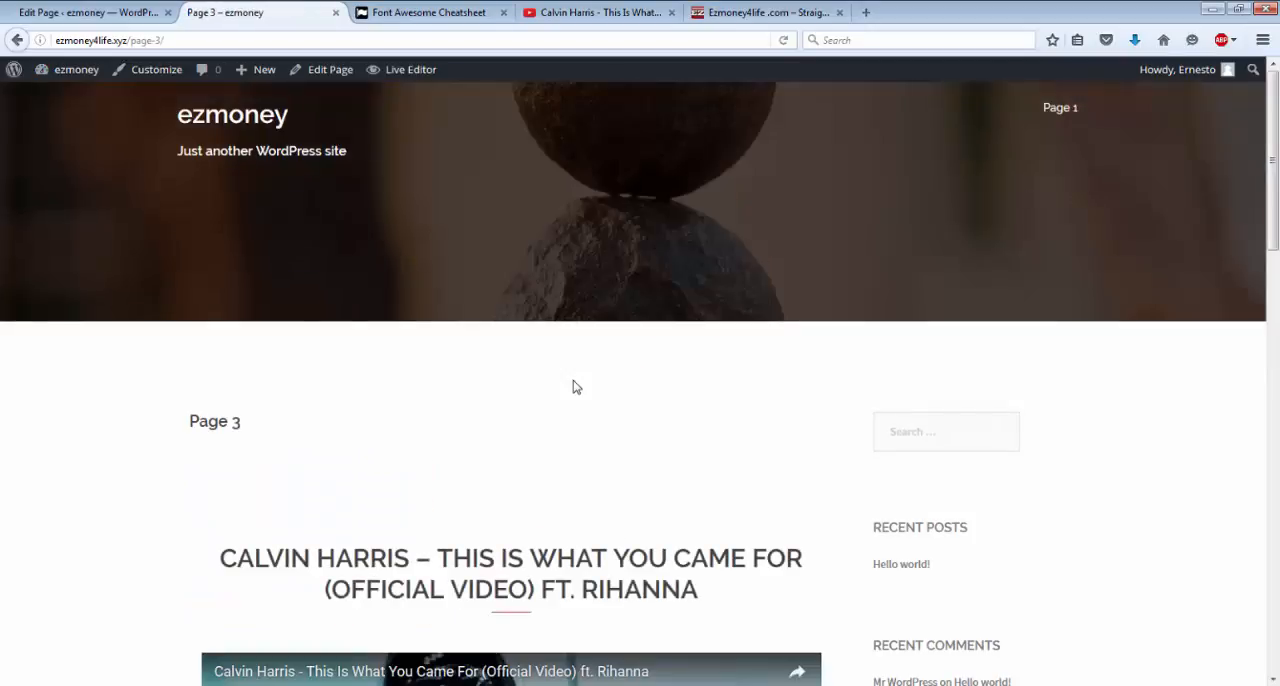
pyautogui.scroll(-3, 575, 388)
pyautogui.scroll(-6, 575, 388)
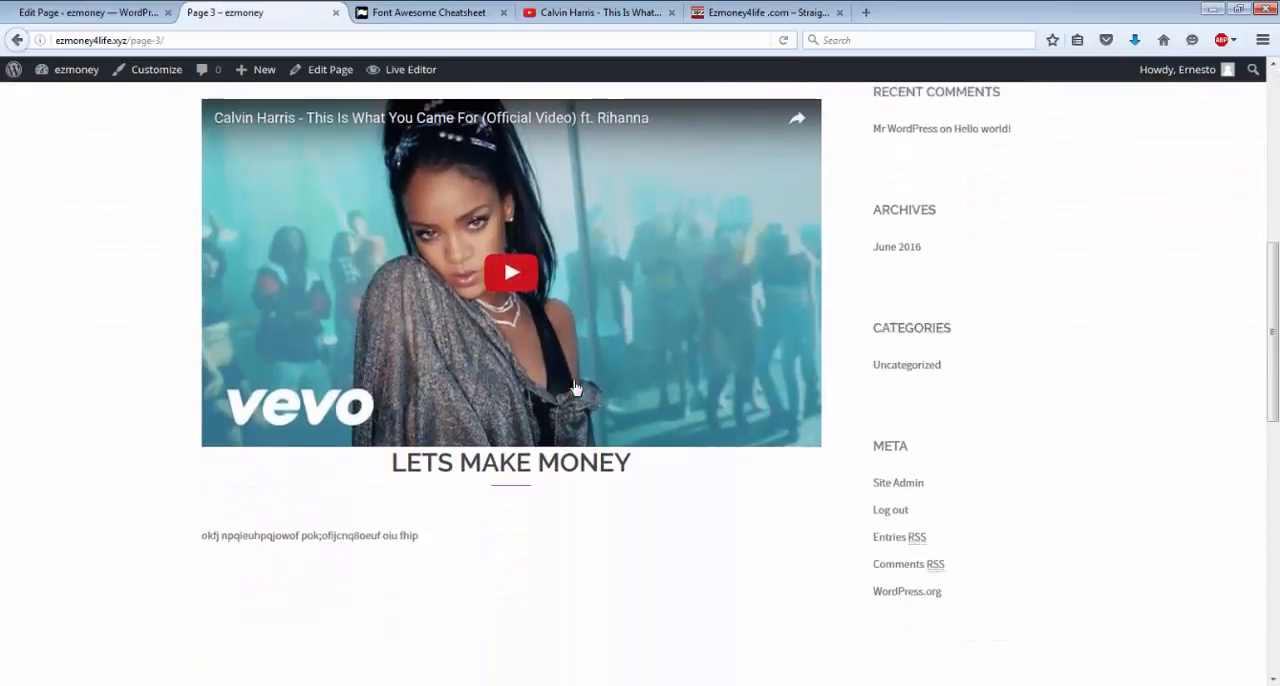
pyautogui.scroll(-3, 575, 386)
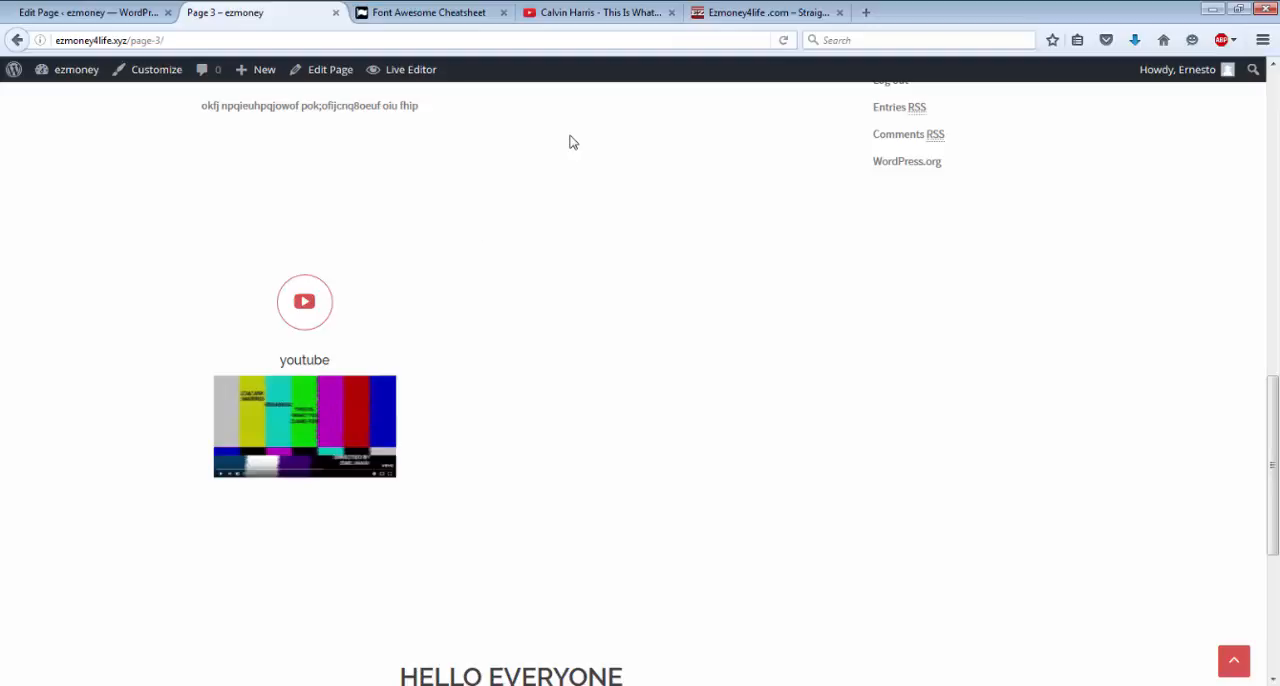
pyautogui.click(721, 16)
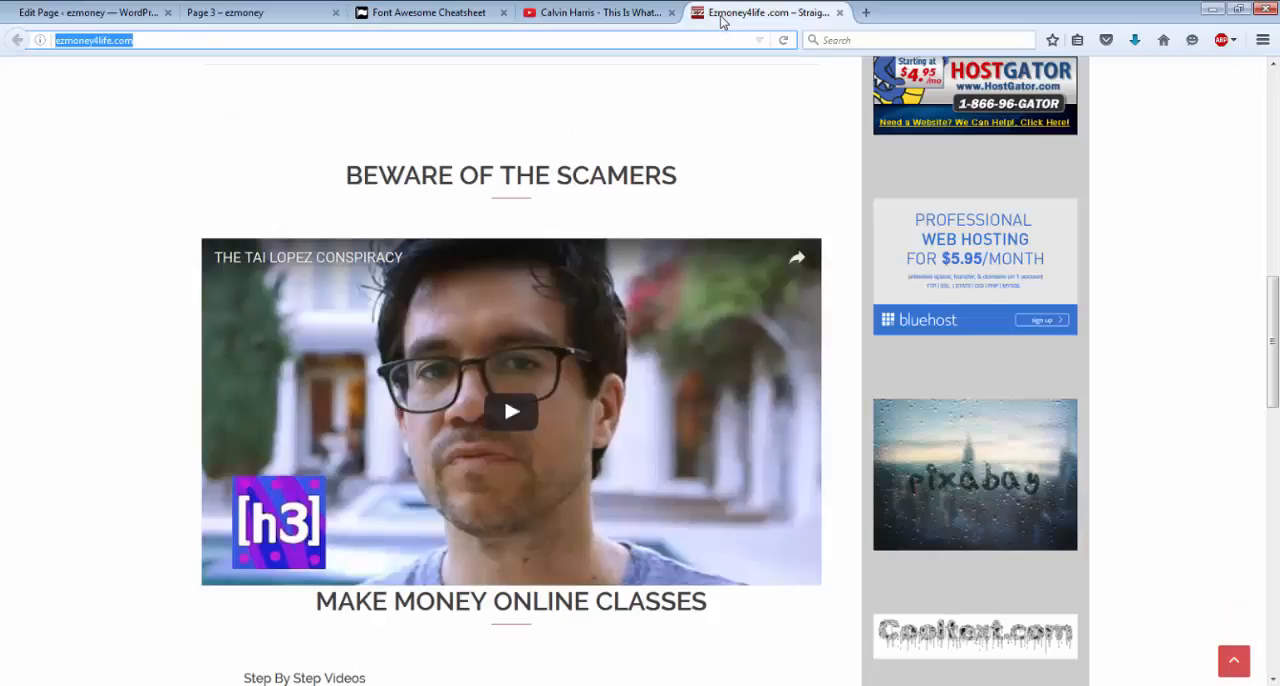
pyautogui.click(245, 16)
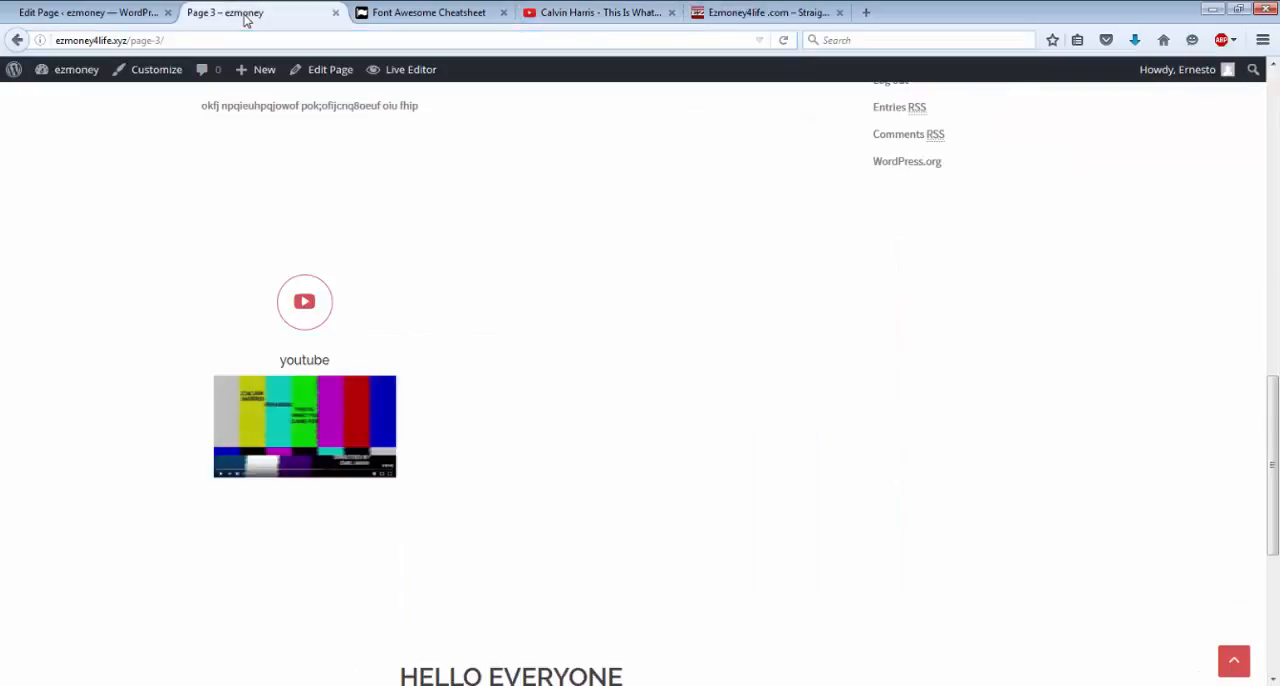
# Reopen the youtube service for editing from the services list and go to its service link.
pyautogui.click(80, 78)
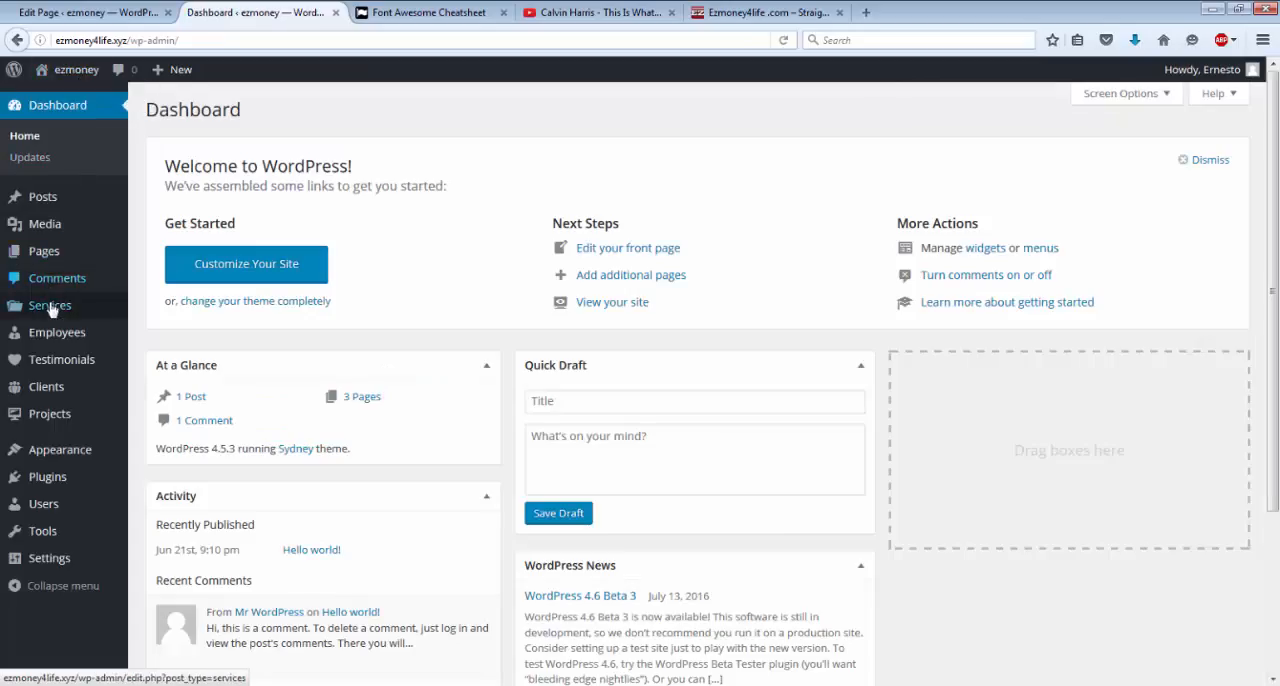
pyautogui.click(50, 306)
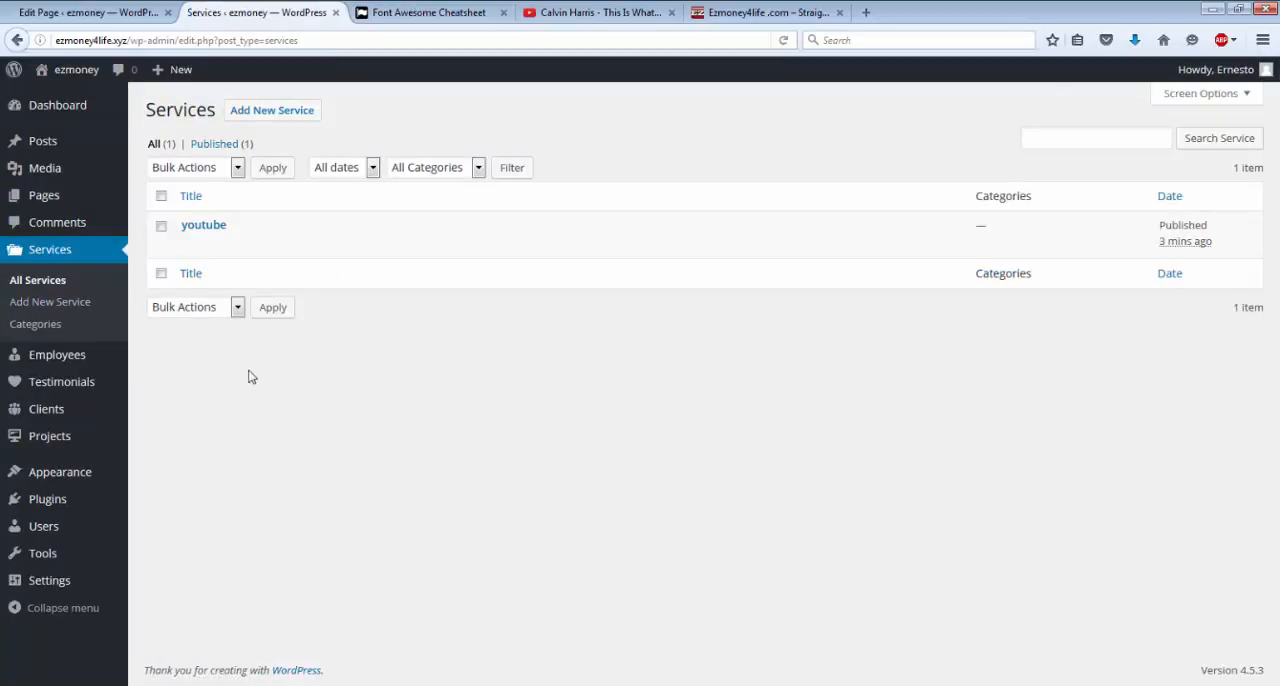
pyautogui.moveTo(190, 224)
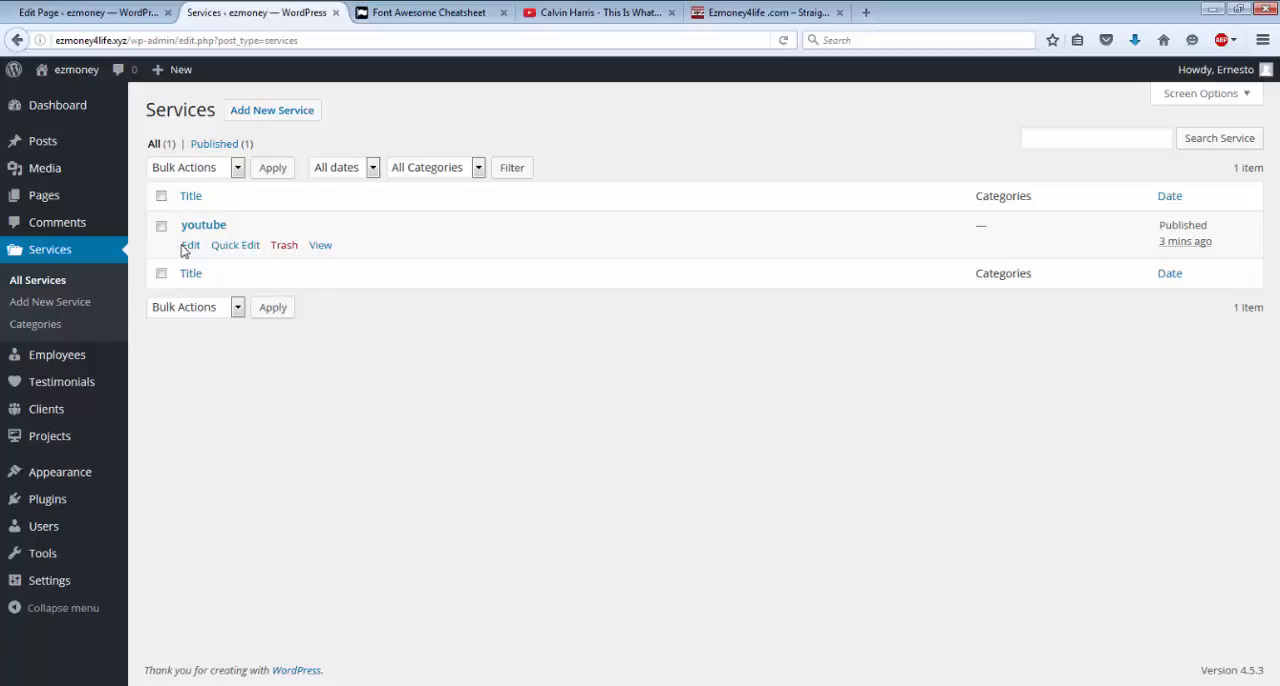
pyautogui.click(189, 250)
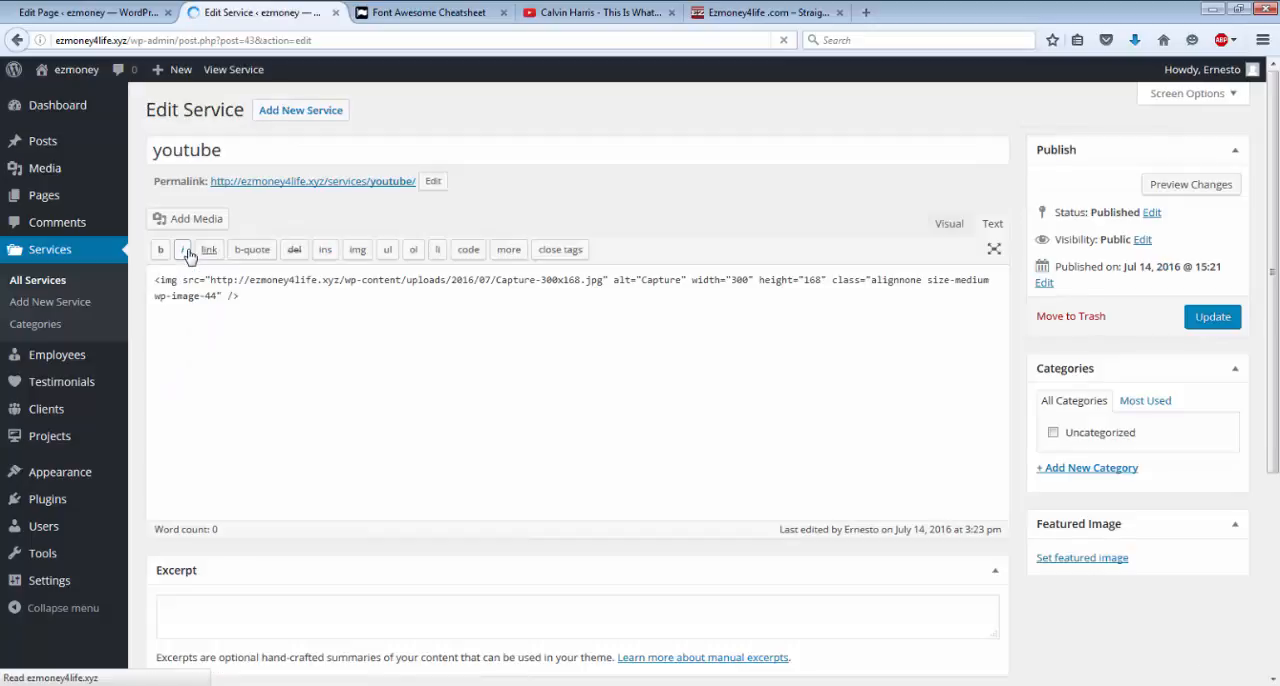
pyautogui.scroll(-2, 197, 287)
pyautogui.scroll(-5, 197, 287)
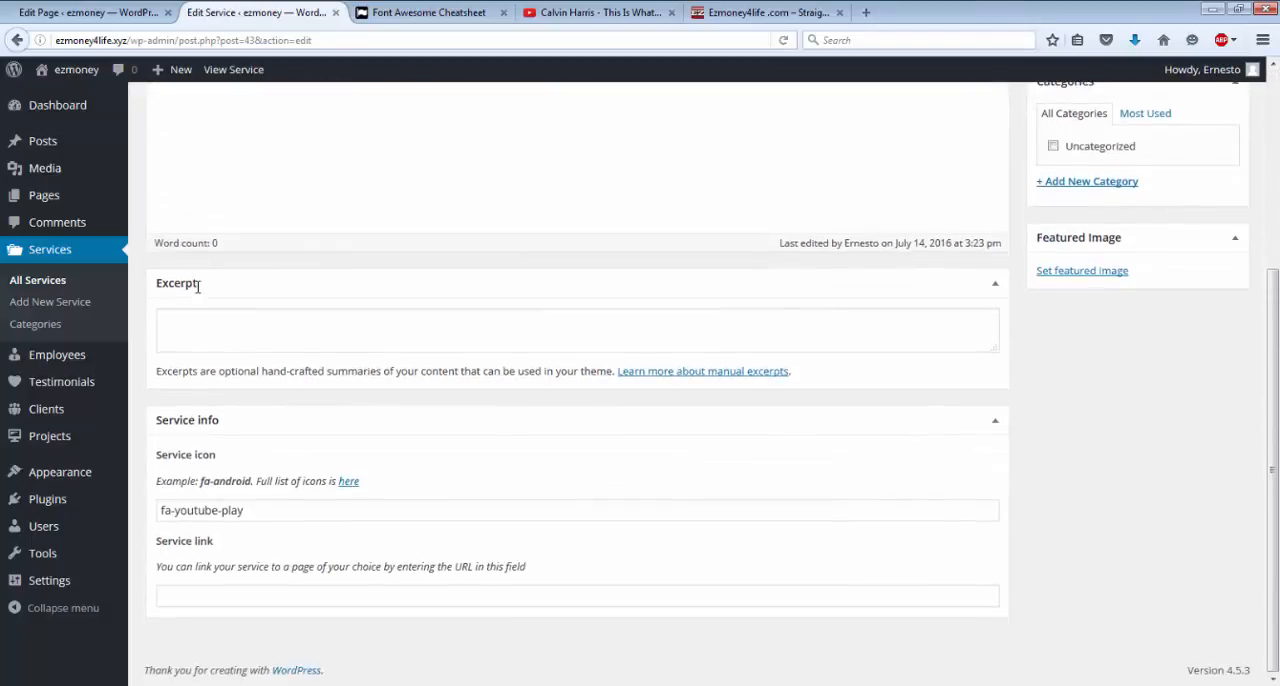
pyautogui.click(200, 597)
pyautogui.rightClick(200, 597)
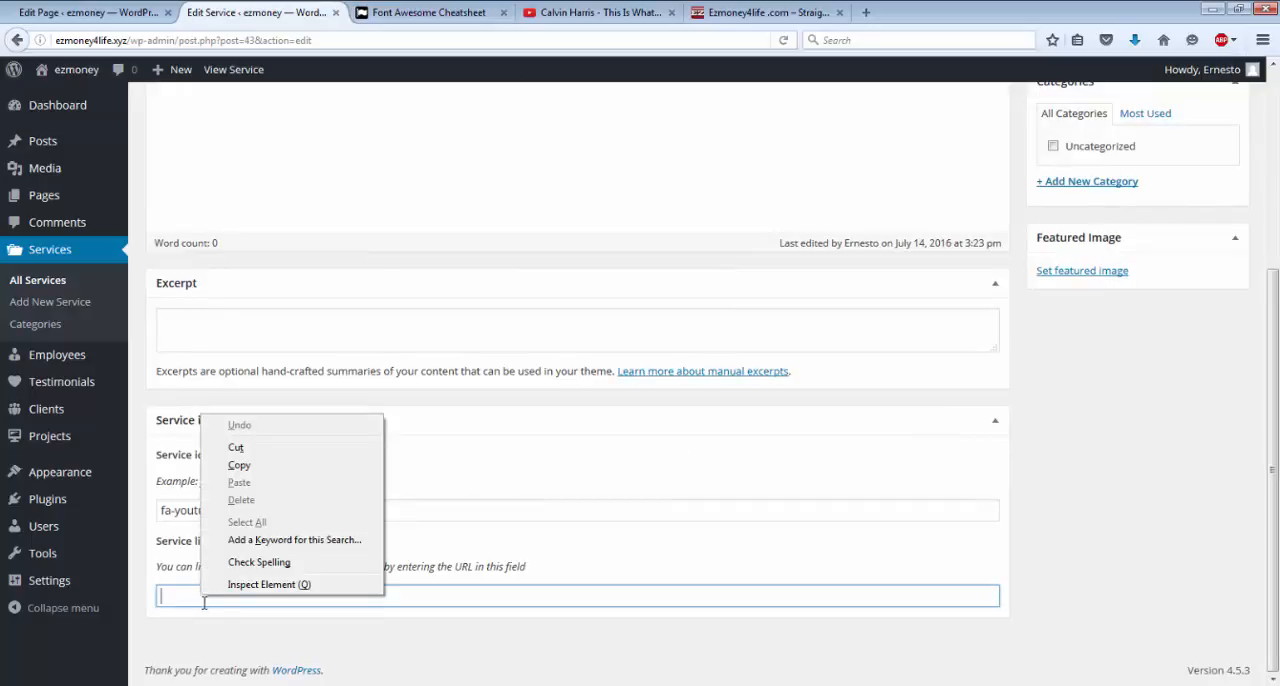
pyautogui.click(237, 466)
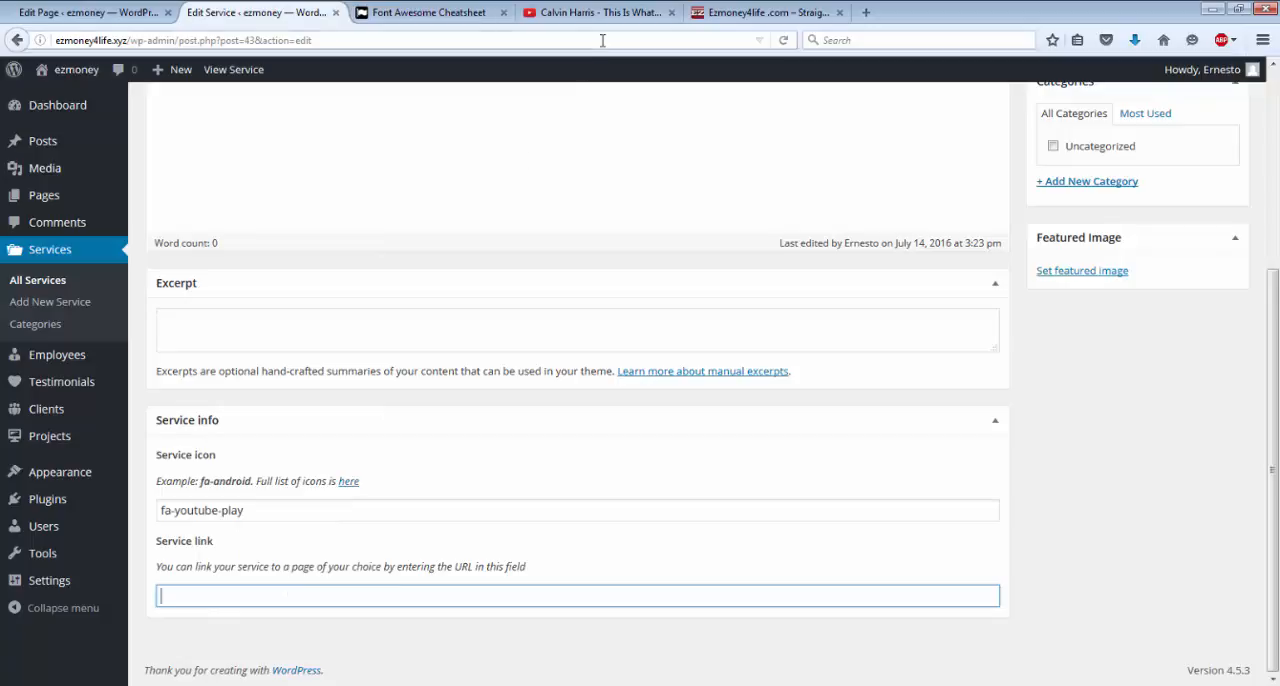
# Copy the share link of the Calvin Harris video on YouTube.
pyautogui.click(588, 13)
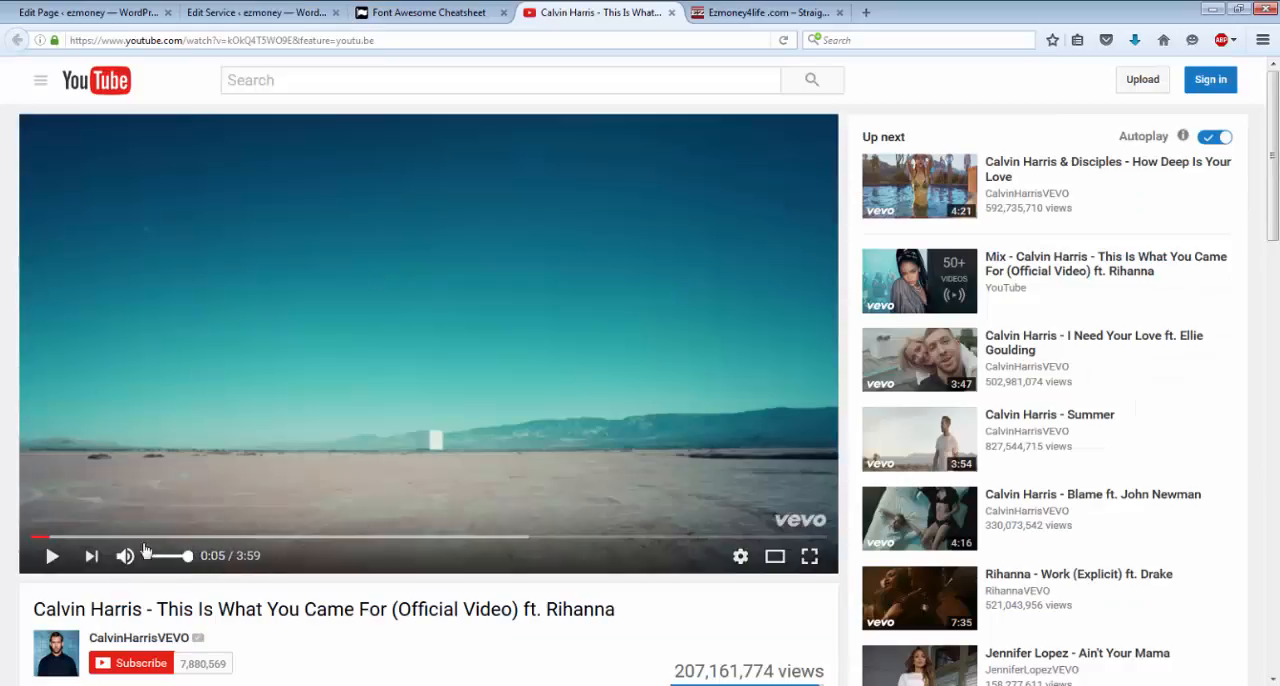
pyautogui.scroll(-5, 200, 535)
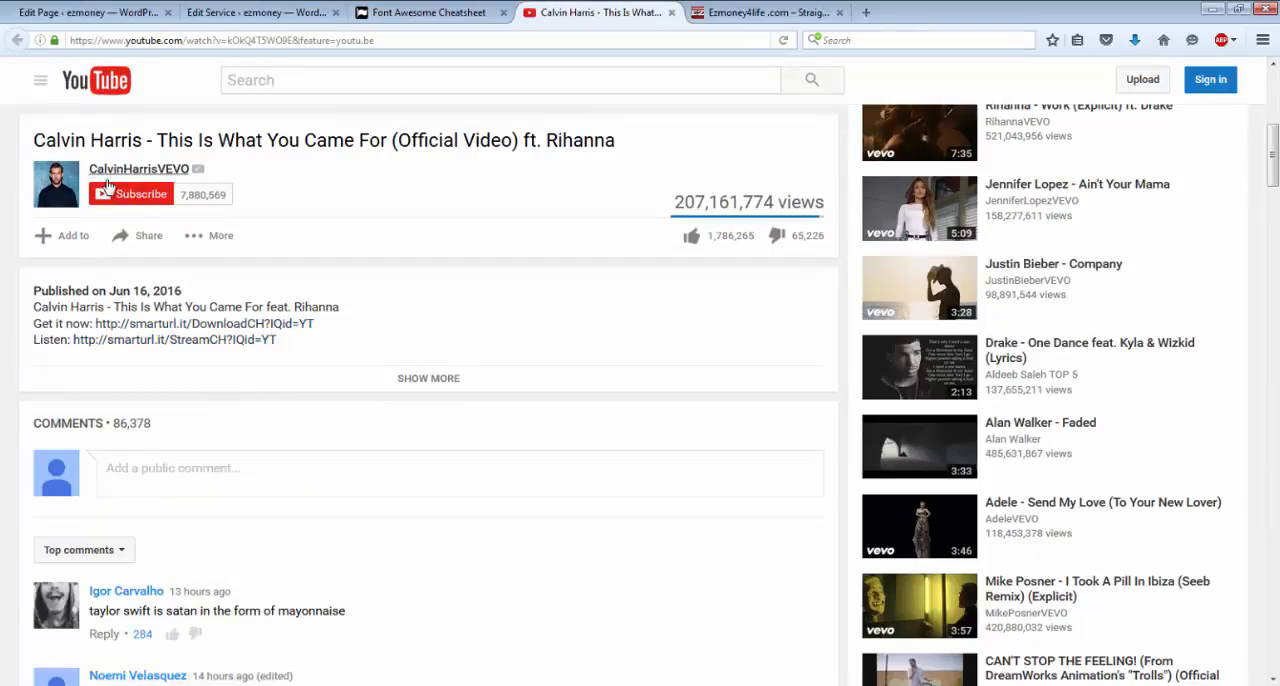
pyautogui.click(140, 240)
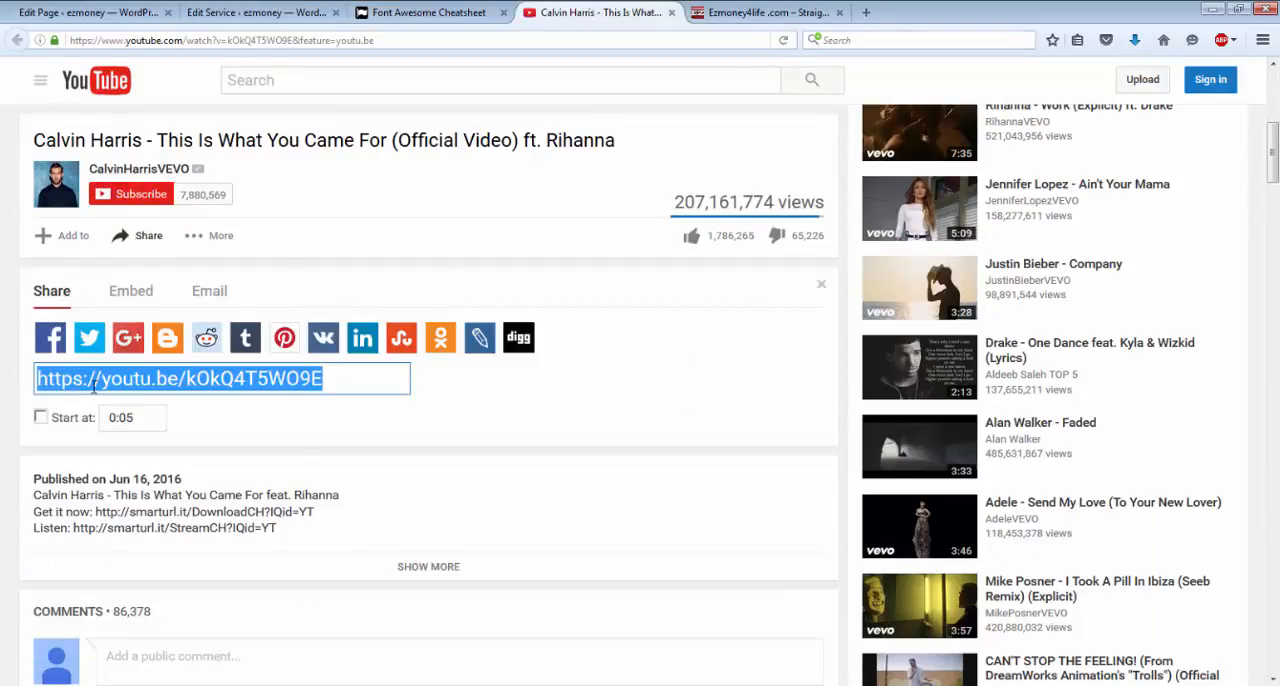
pyautogui.rightClick(94, 388)
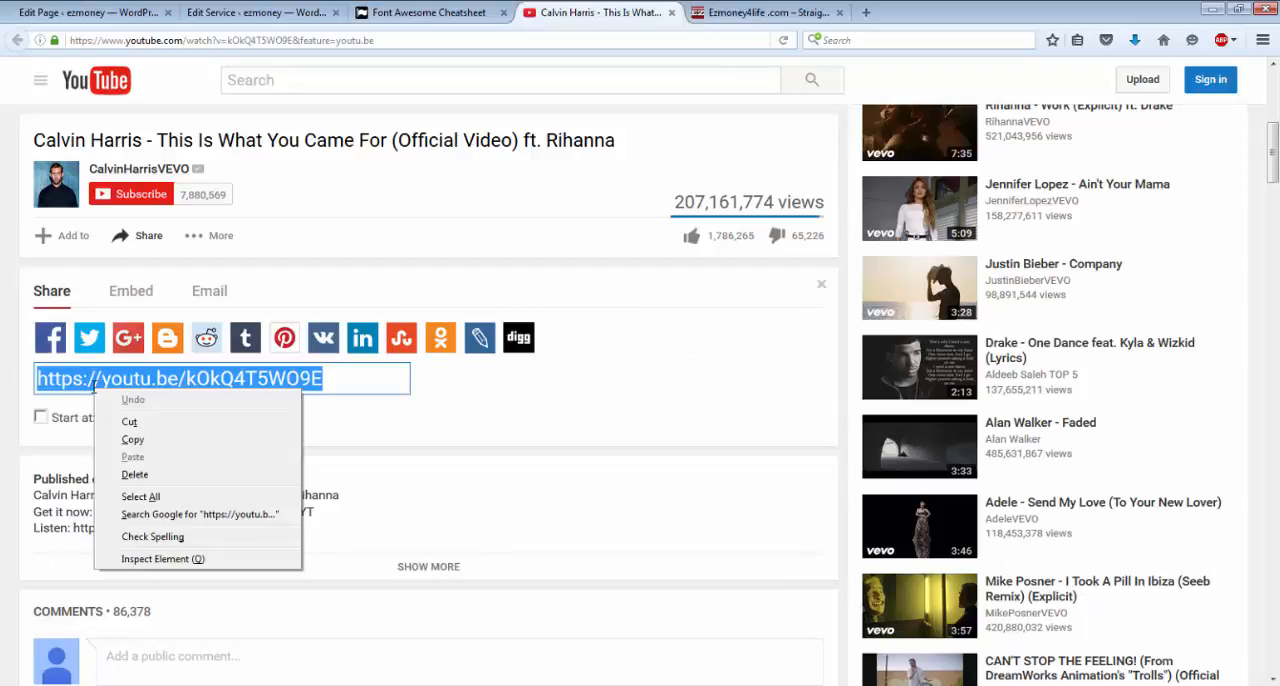
pyautogui.click(133, 440)
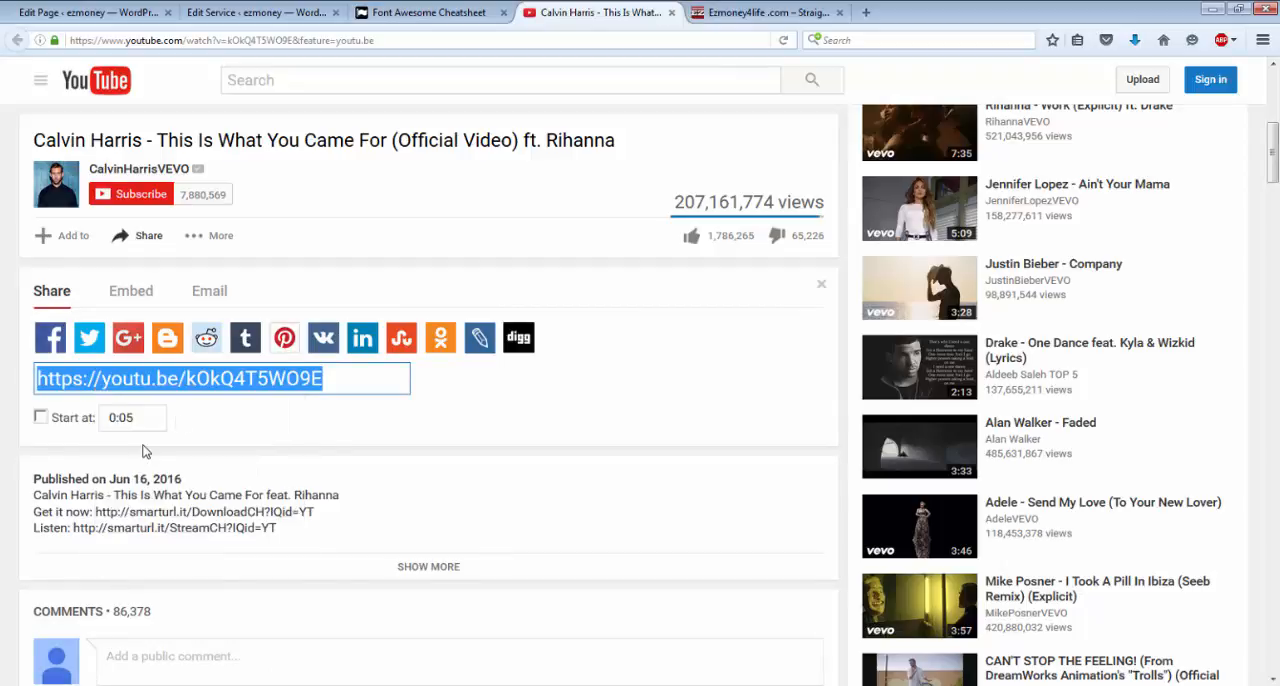
pyautogui.click(712, 16)
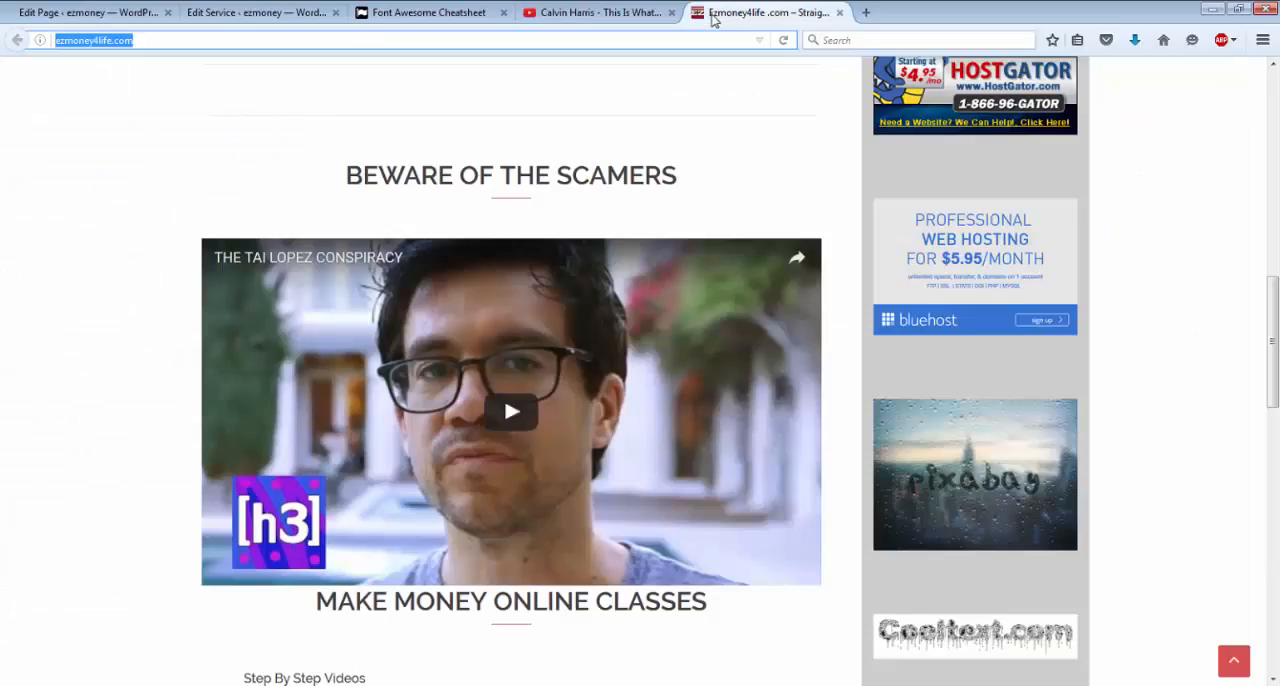
pyautogui.click(267, 12)
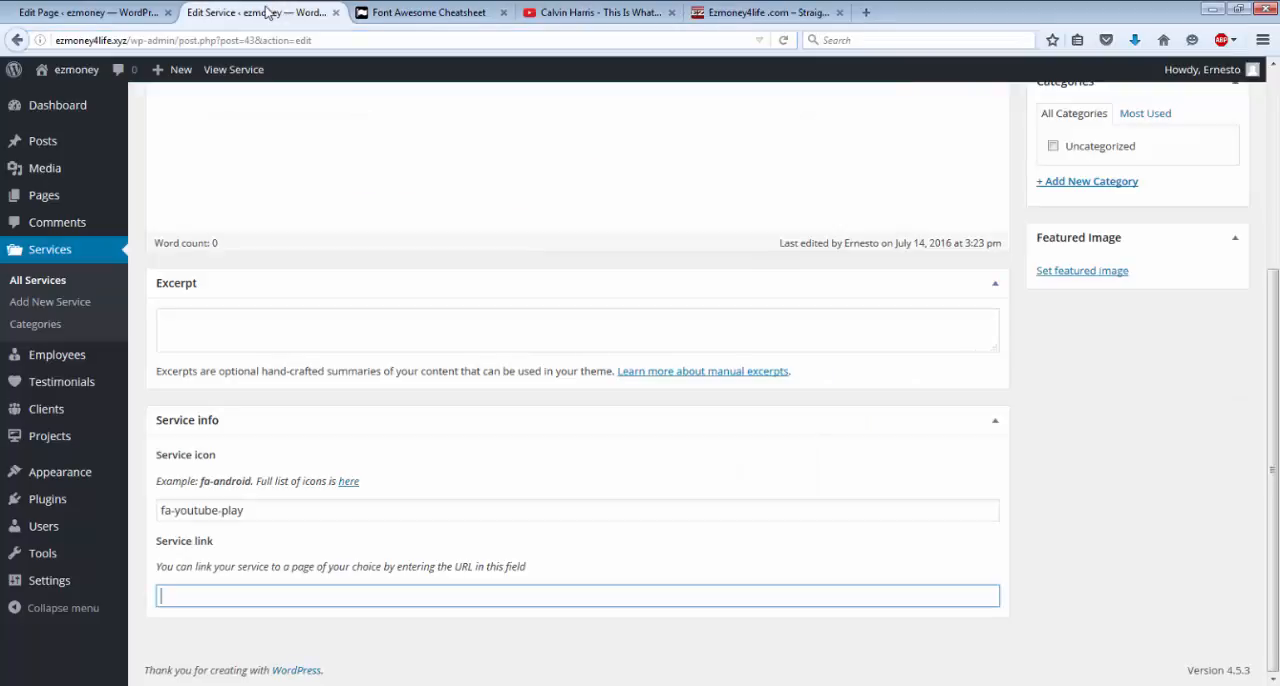
pyautogui.rightClick(197, 589)
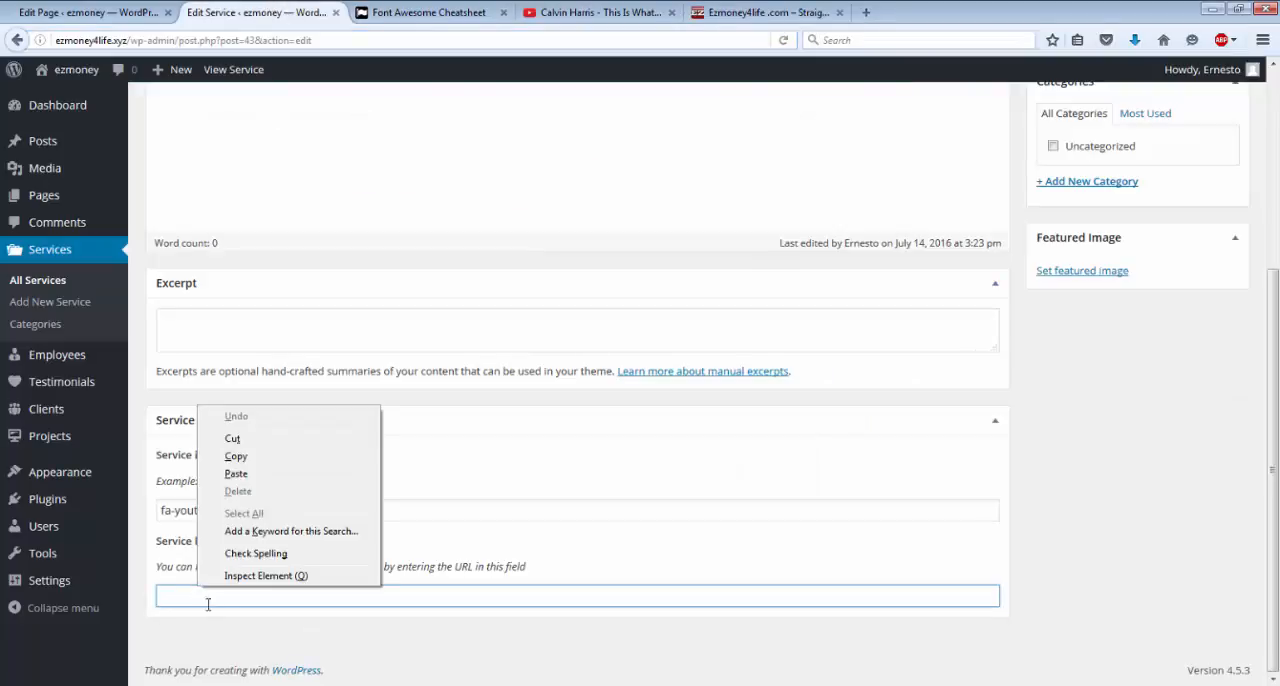
pyautogui.click(226, 474)
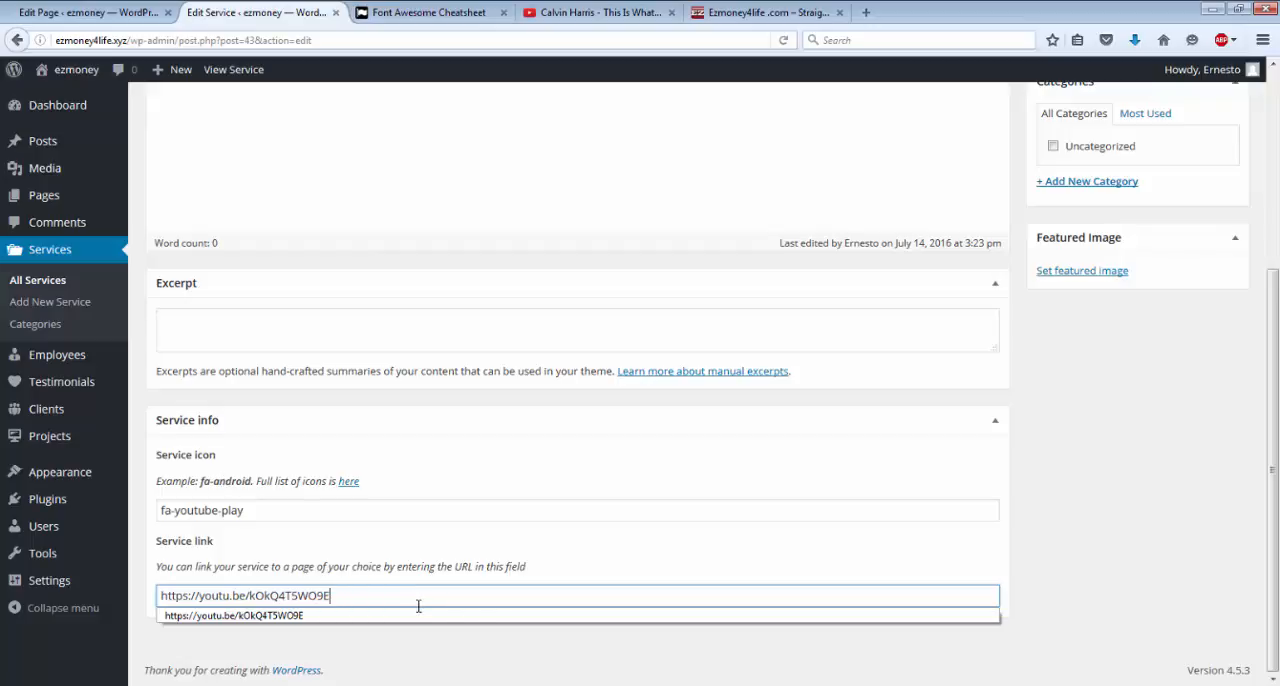
pyautogui.press('Escape')
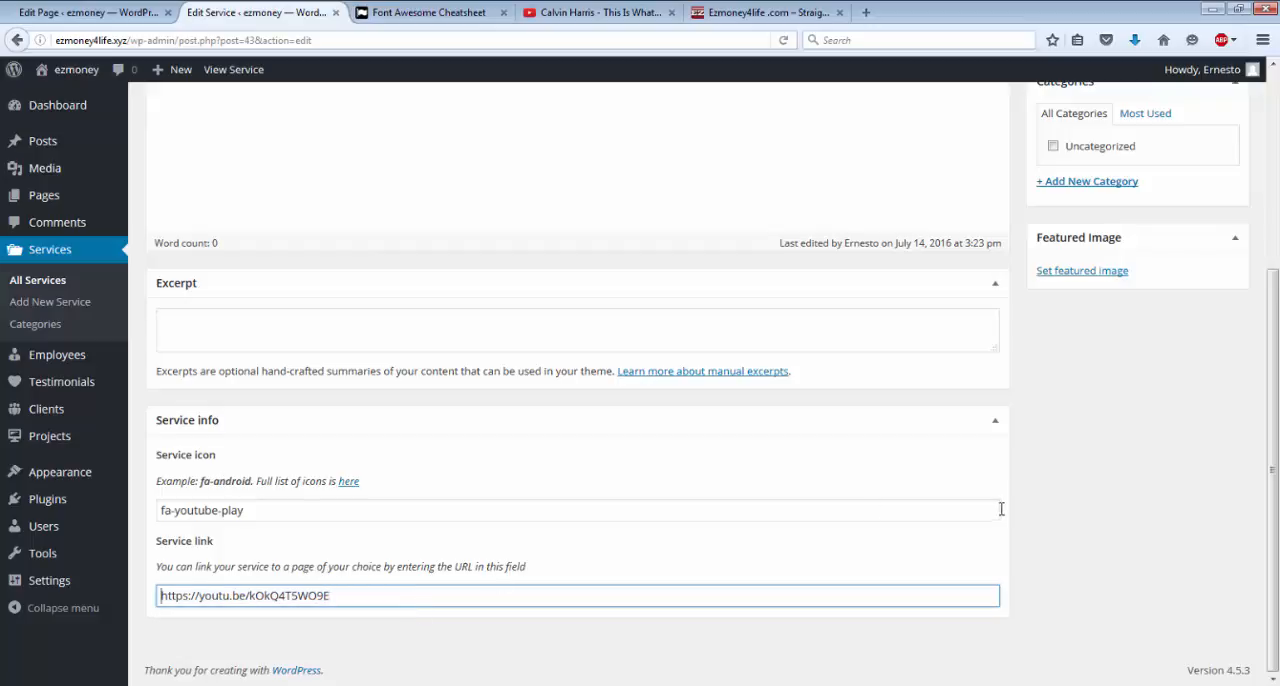
pyautogui.moveTo(1276, 390); pyautogui.dragTo(1276, 276)
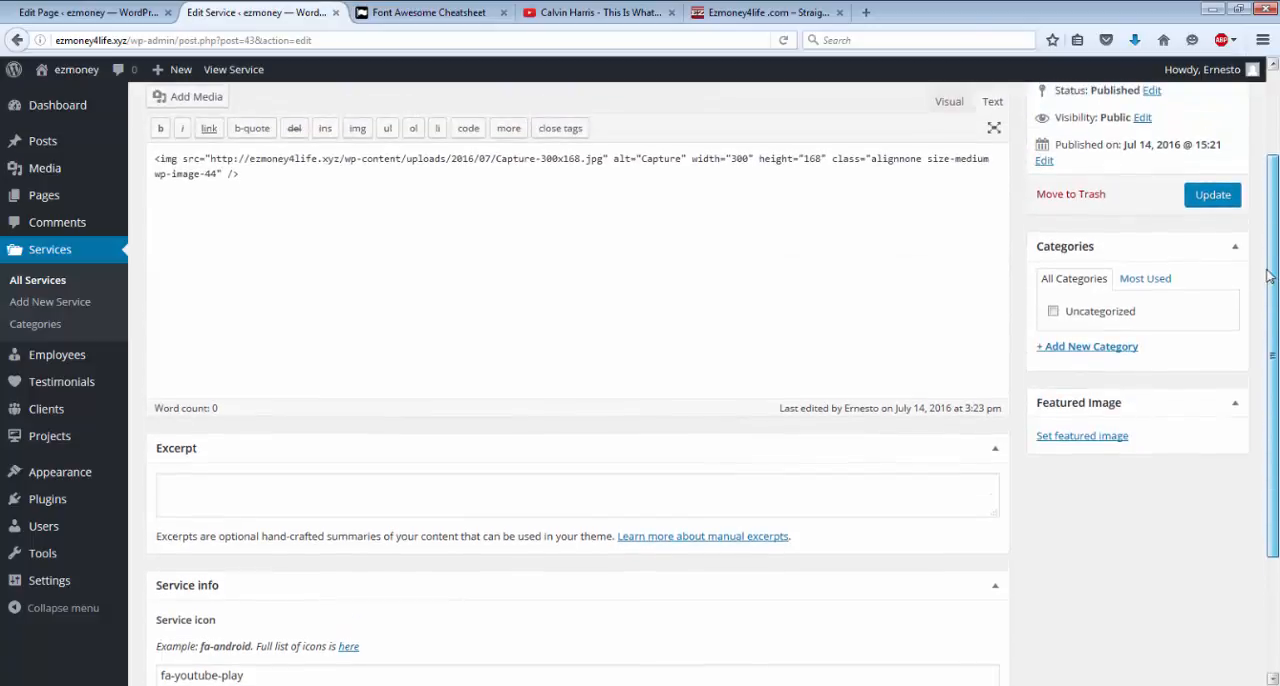
pyautogui.click(1203, 197)
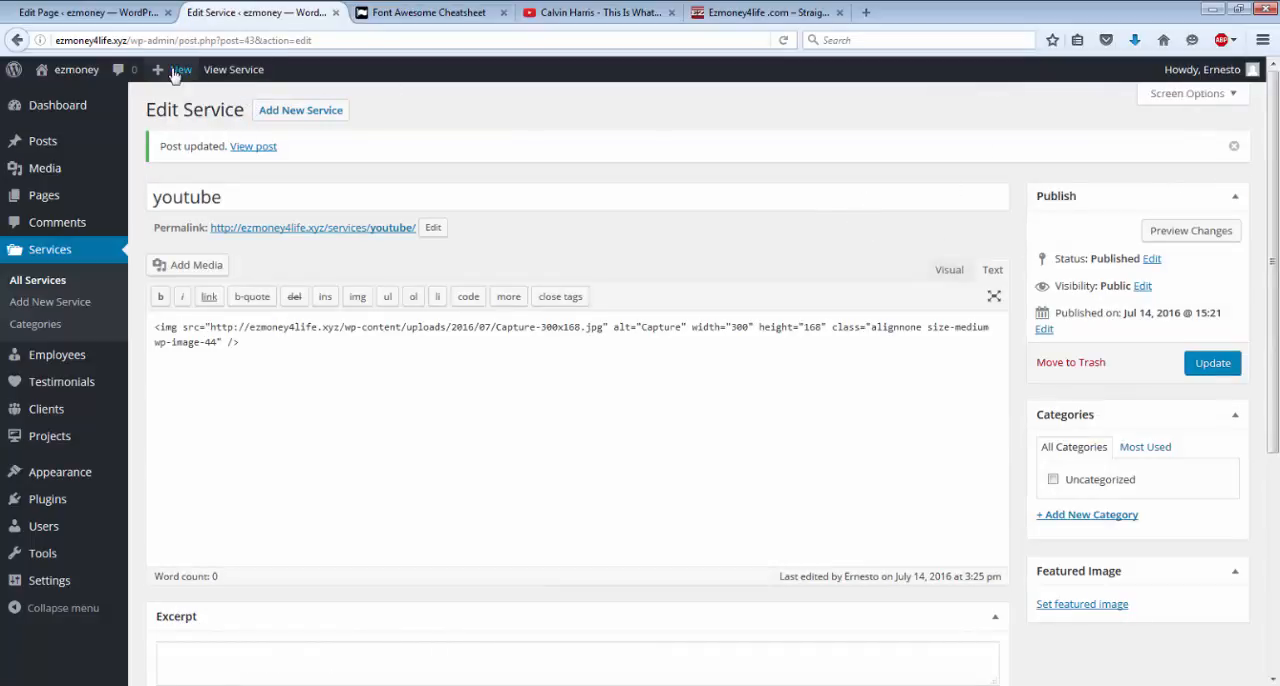
# View the published Page 3 through the site menu, test the youtube service icon's link, pause the video and return to Page 3.
pyautogui.click(63, 78)
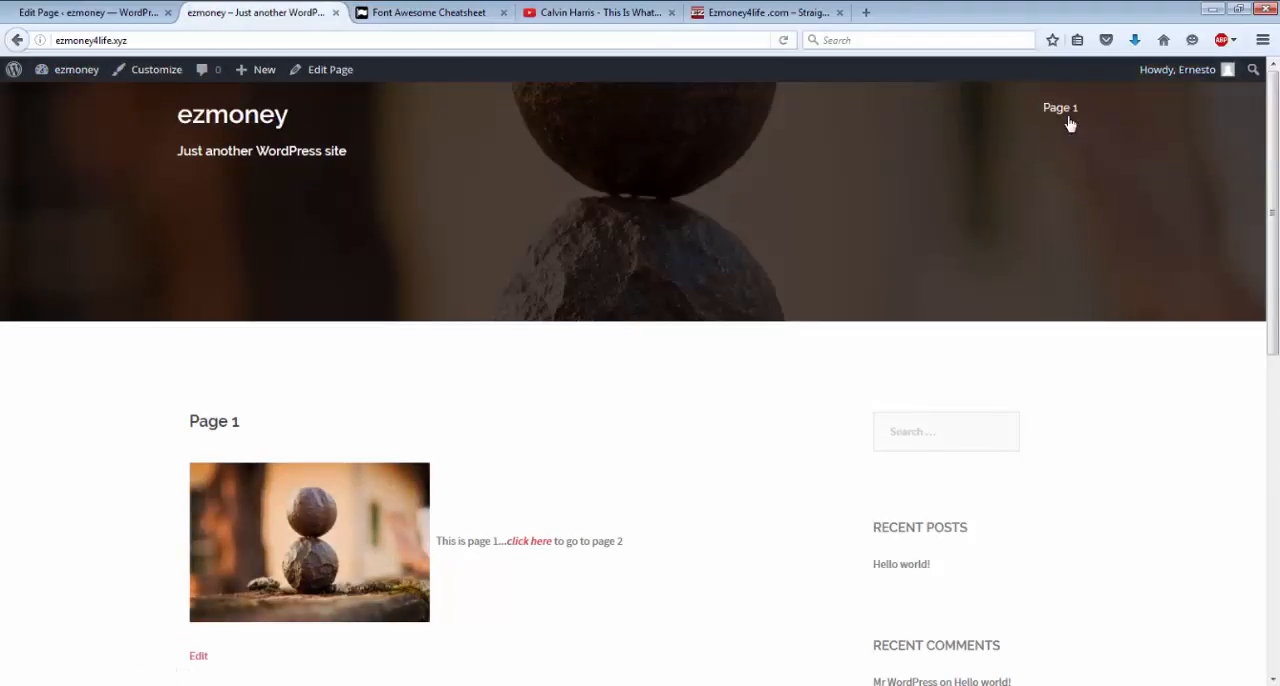
pyautogui.moveTo(1070, 124)
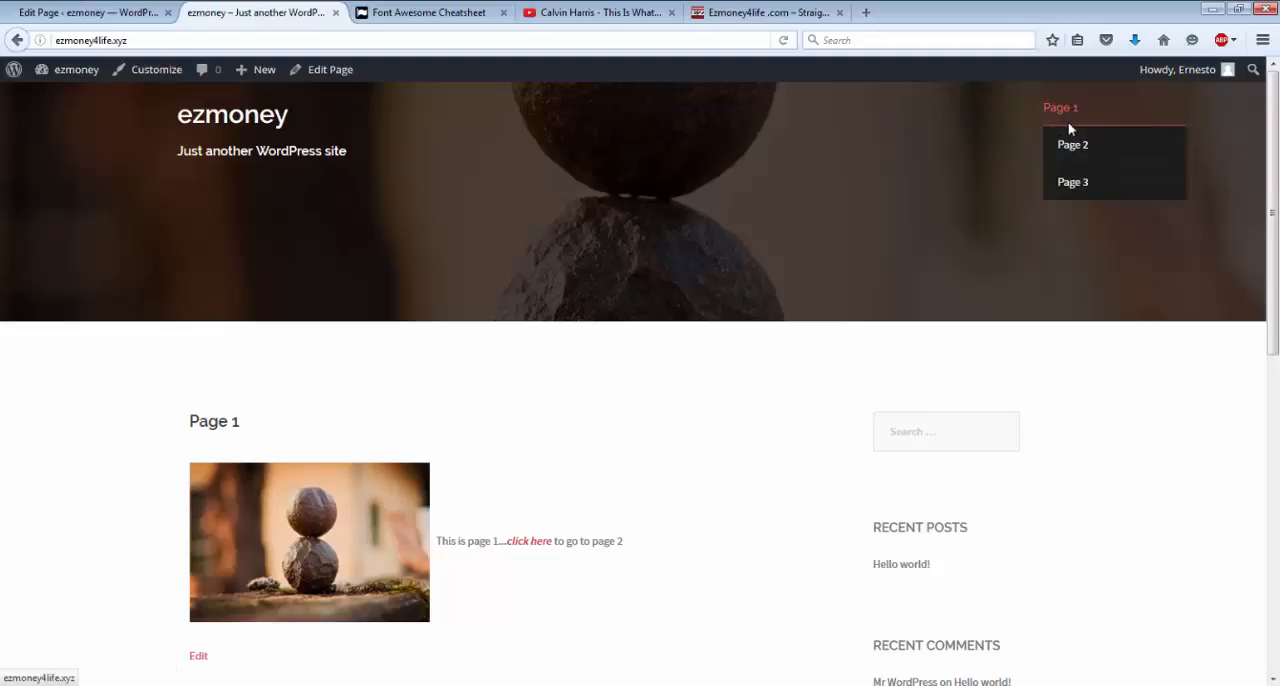
pyautogui.click(1070, 184)
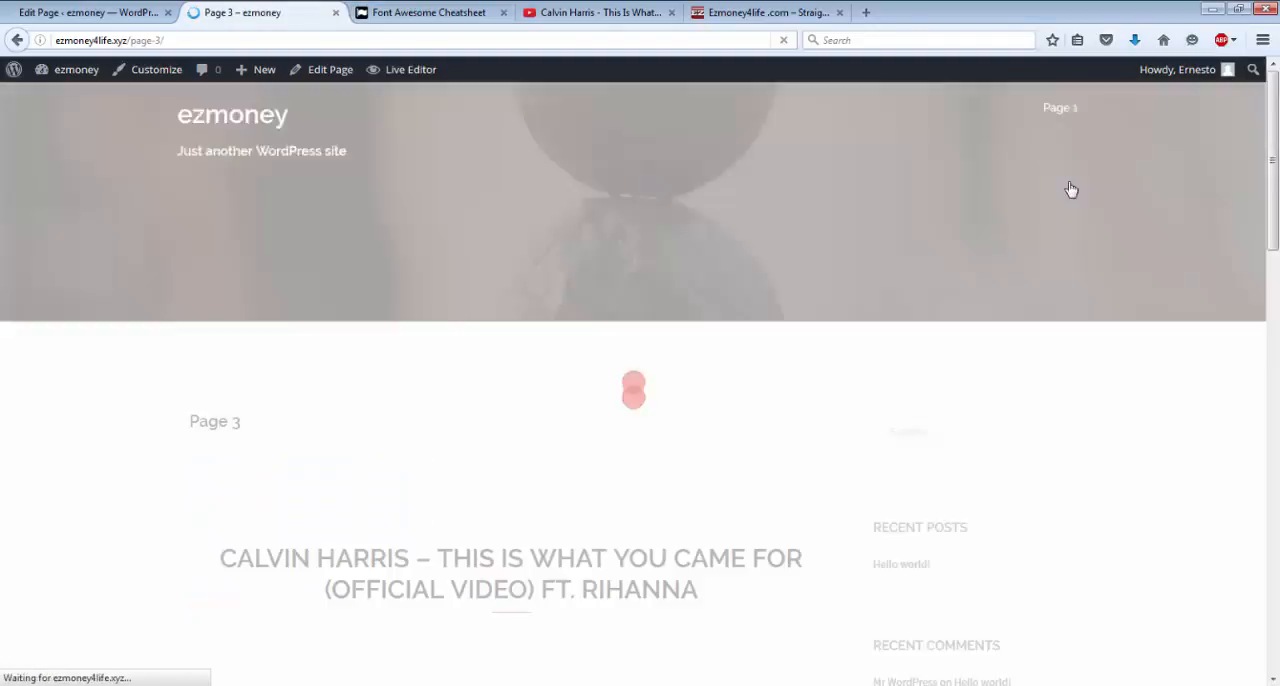
pyautogui.scroll(-10, 651, 409)
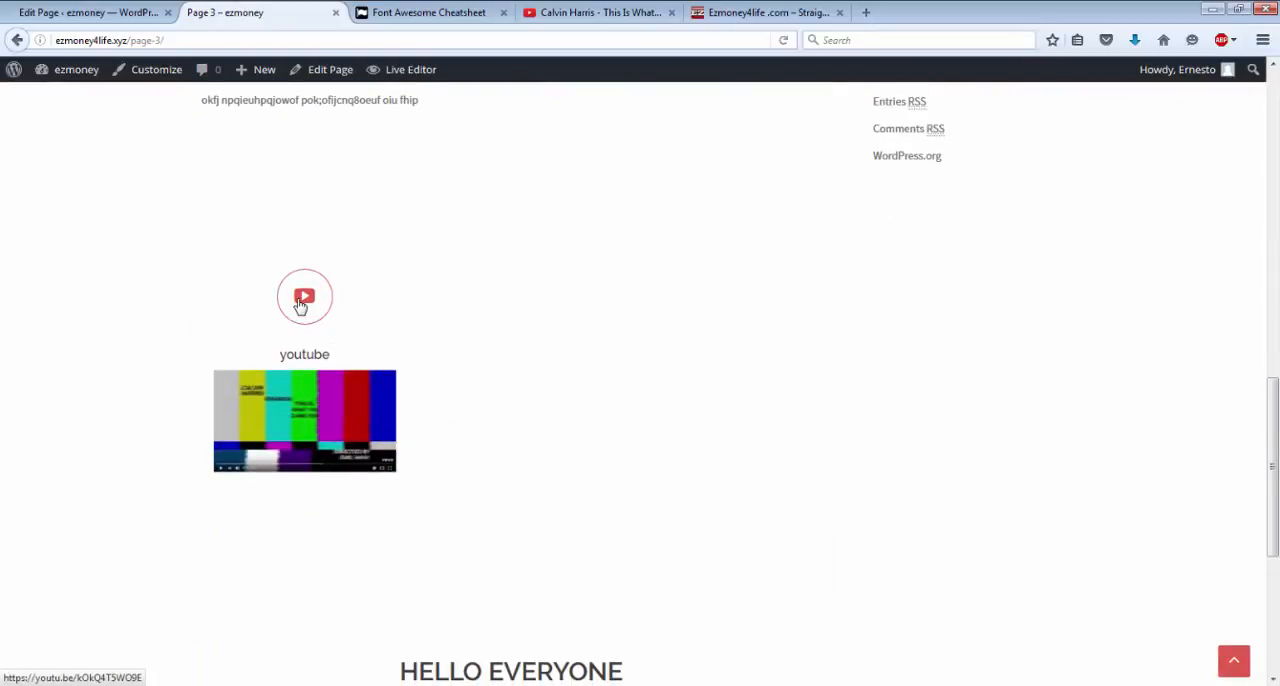
pyautogui.click(301, 305)
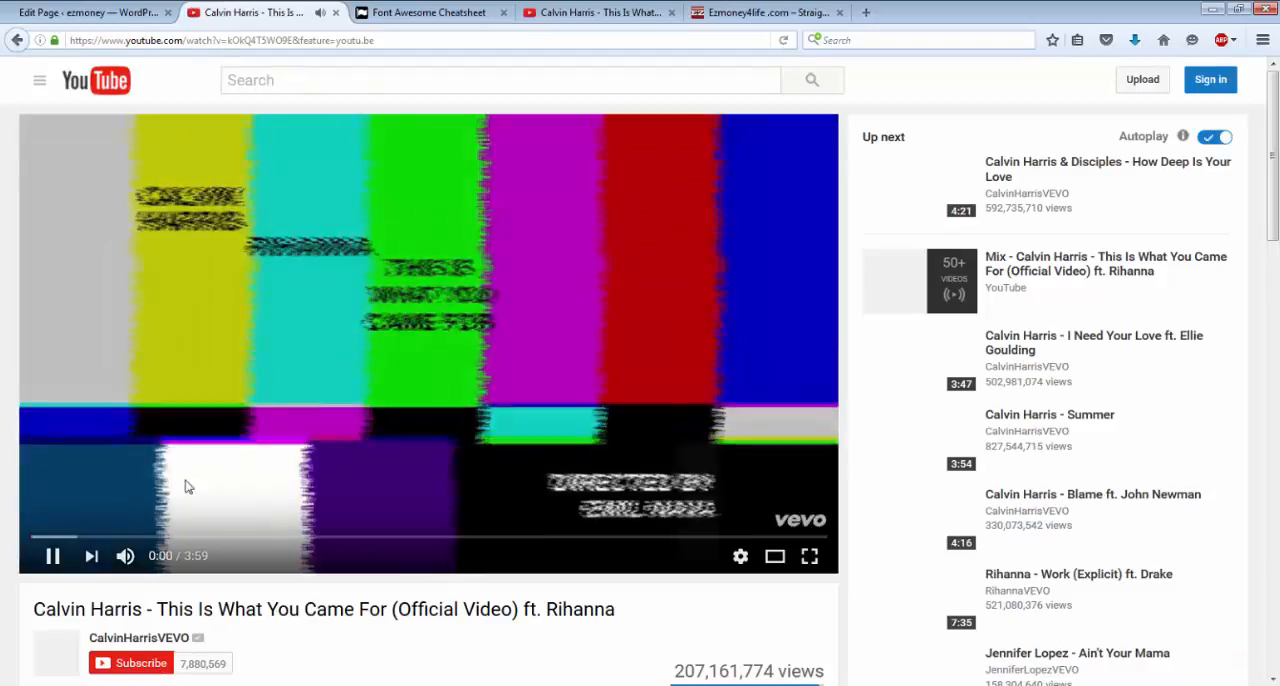
pyautogui.click(172, 474)
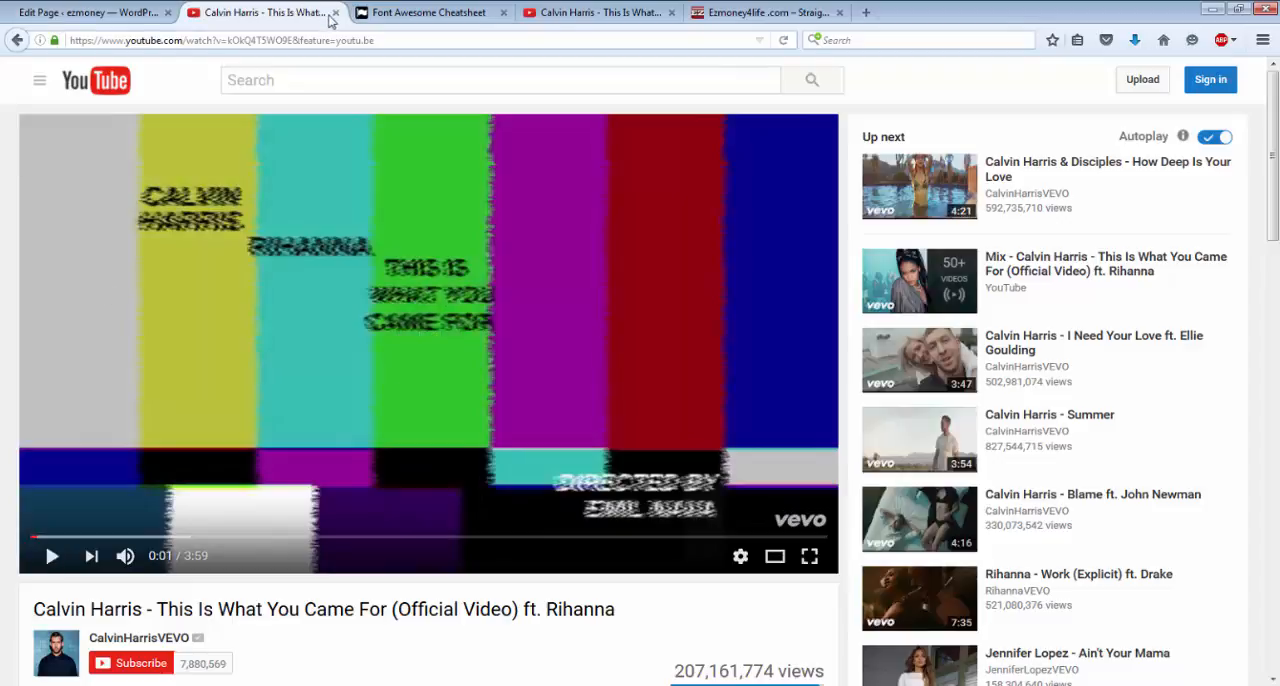
pyautogui.click(16, 40)
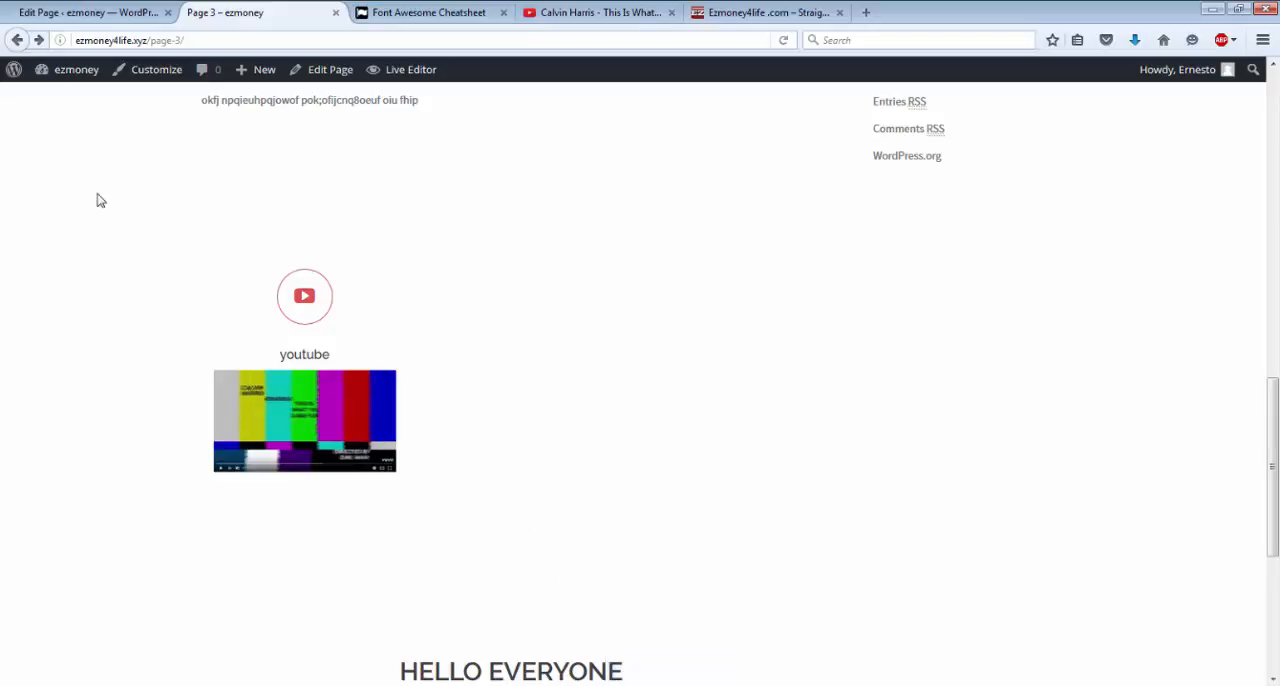
# Test the Cooltext and Pixabay image links on the Ezmoney4life.com site, closing each page they open.
pyautogui.moveTo(71, 80)
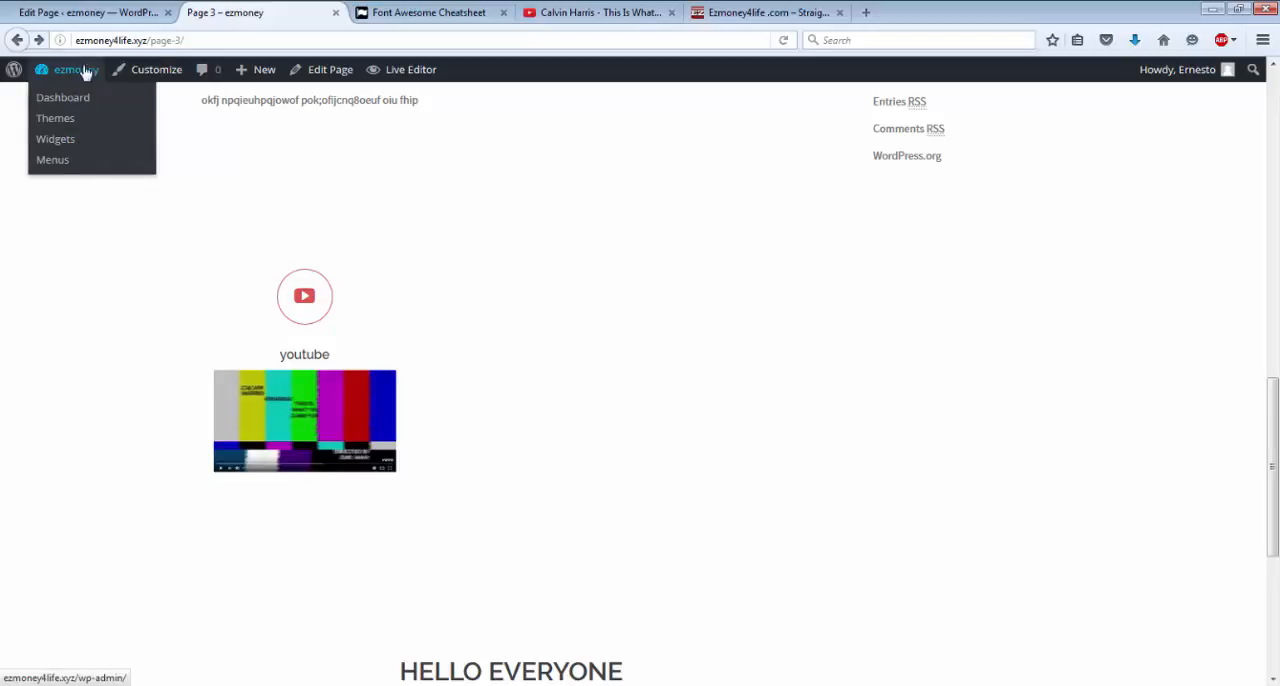
pyautogui.click(728, 22)
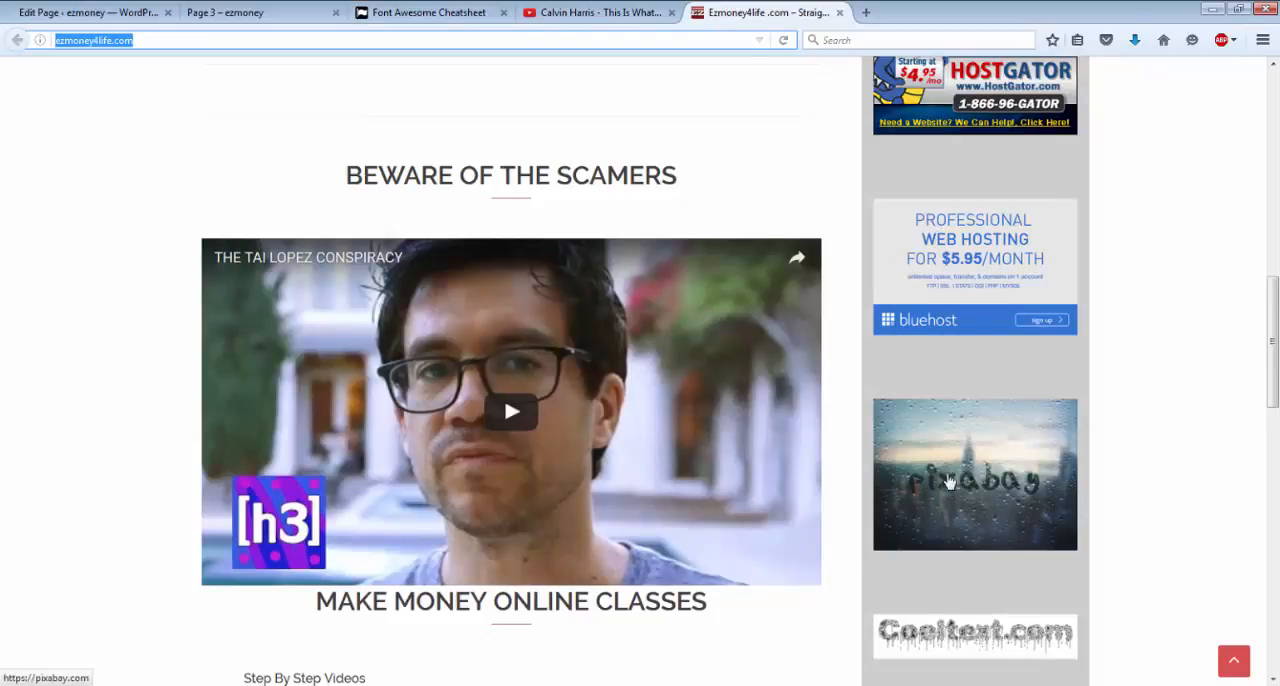
pyautogui.click(960, 627)
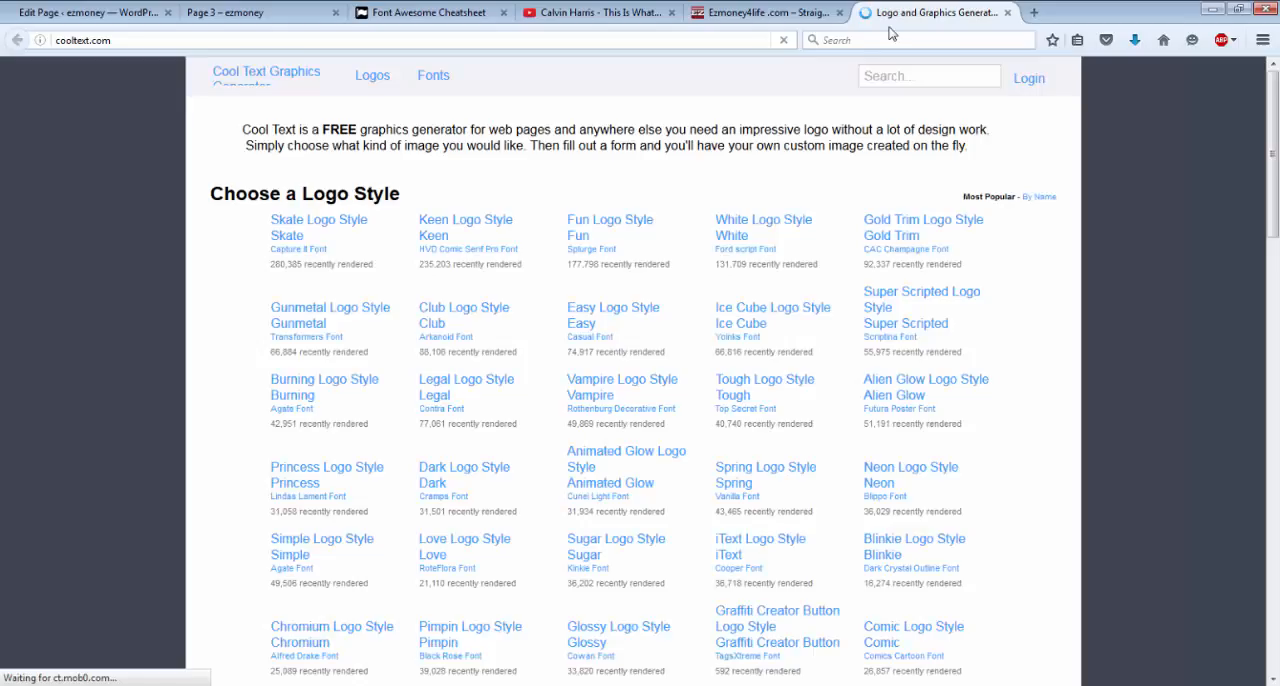
pyautogui.click(1007, 12)
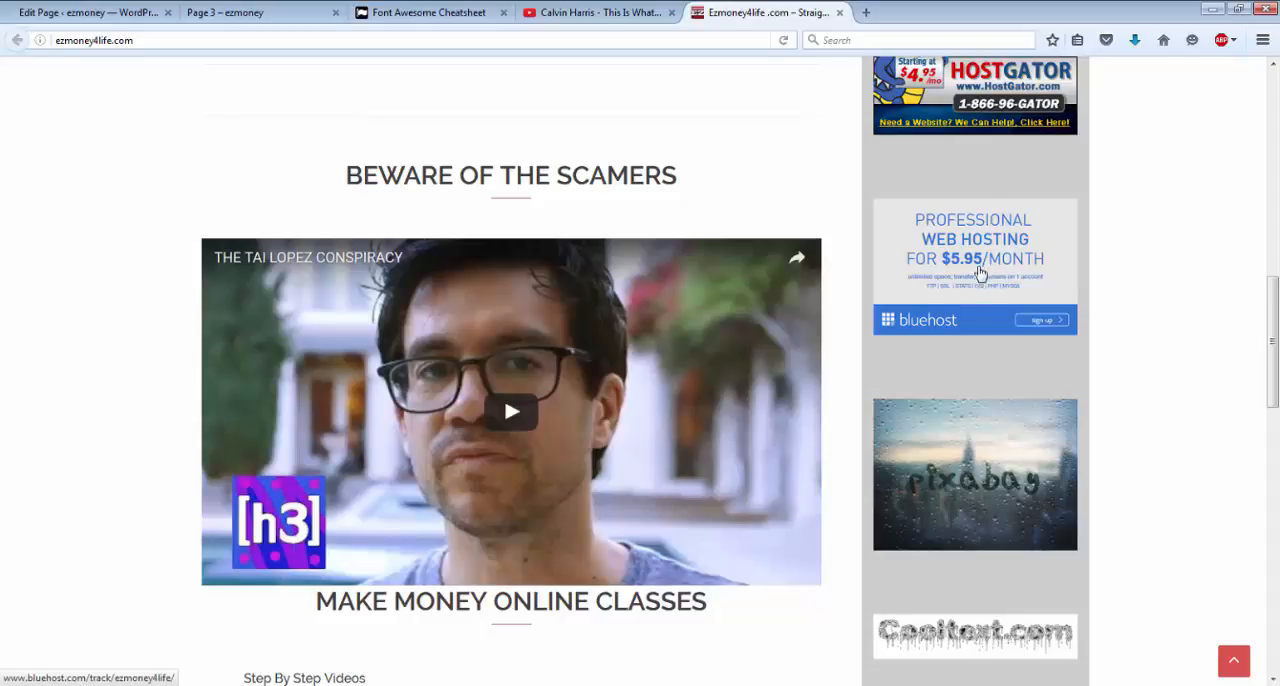
pyautogui.click(964, 444)
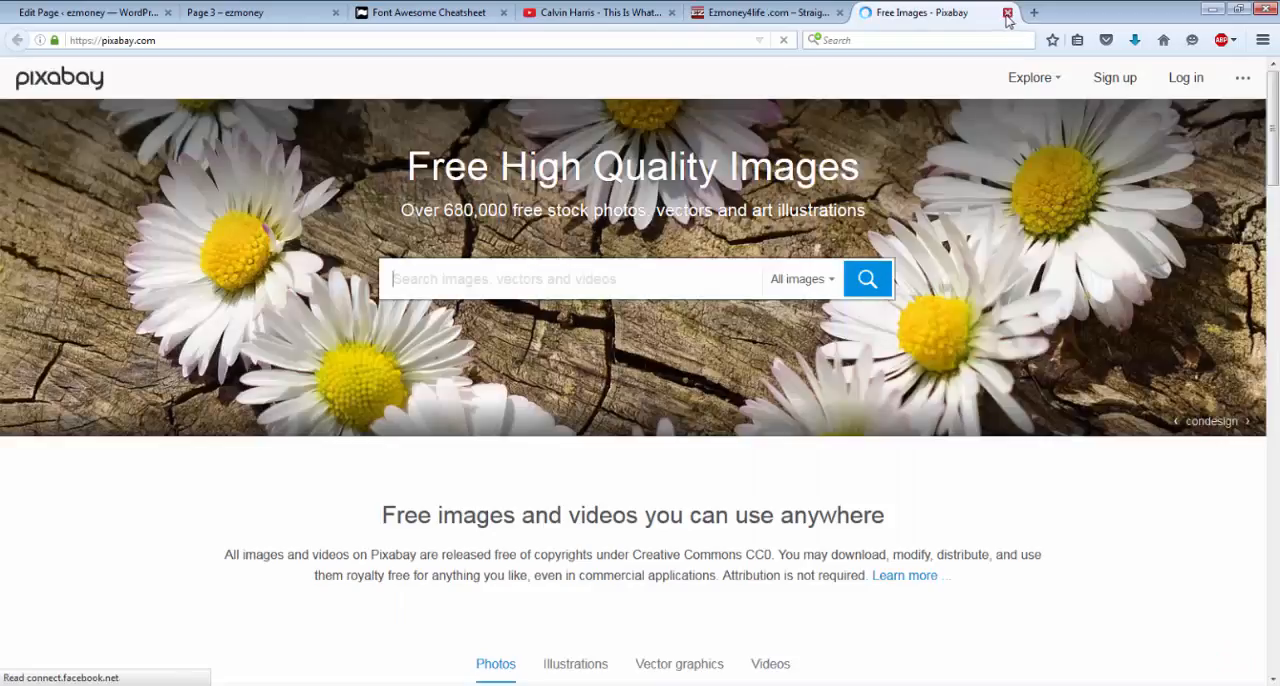
pyautogui.click(1006, 13)
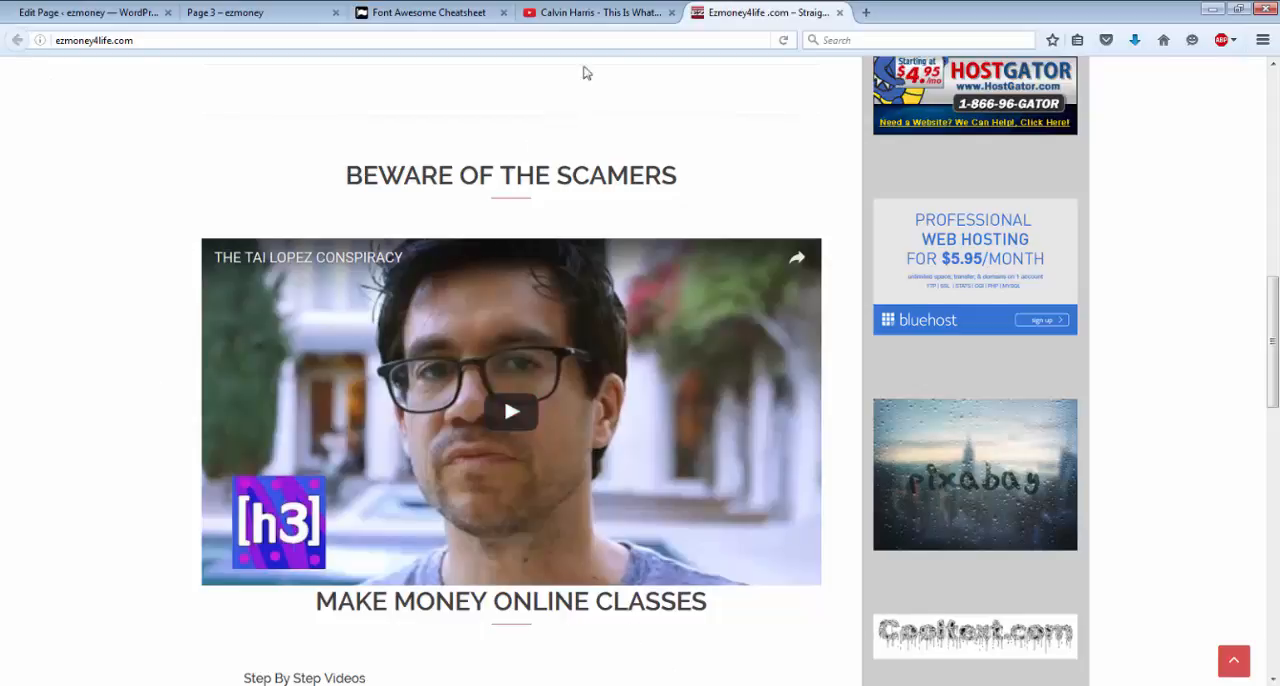
# Return to the ezmoney dashboard and reopen the youtube service for editing from the list of all services.
pyautogui.click(236, 14)
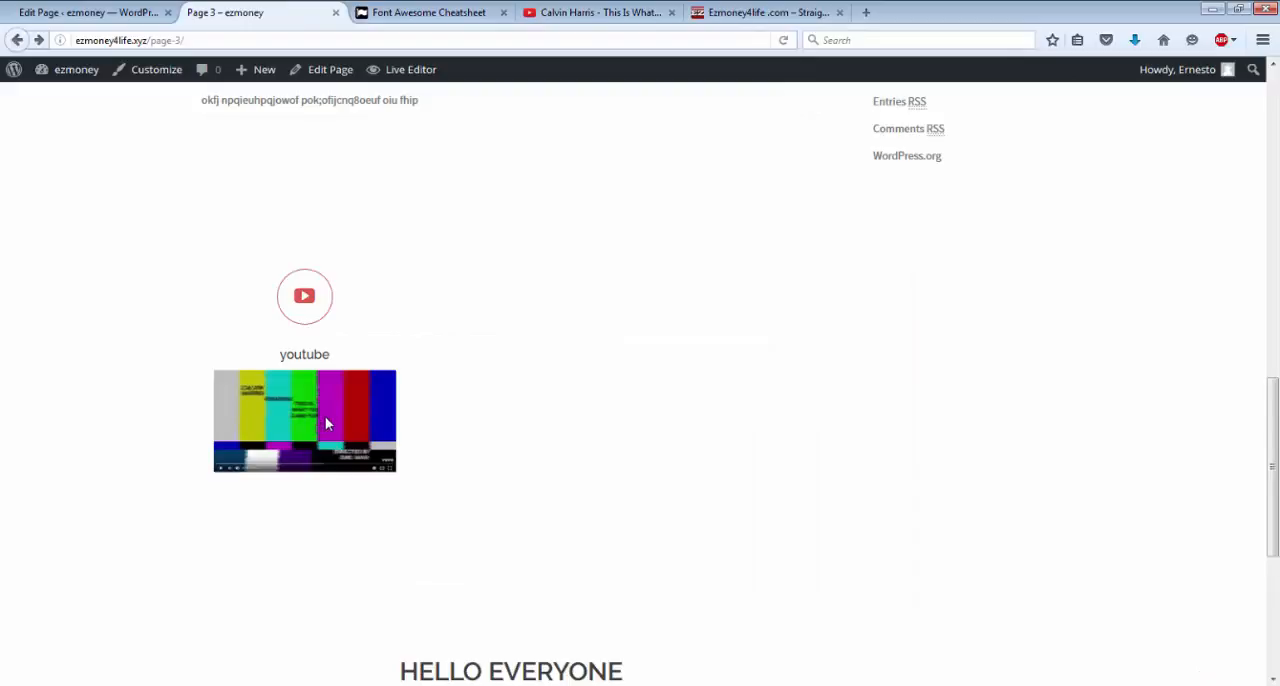
pyautogui.click(73, 76)
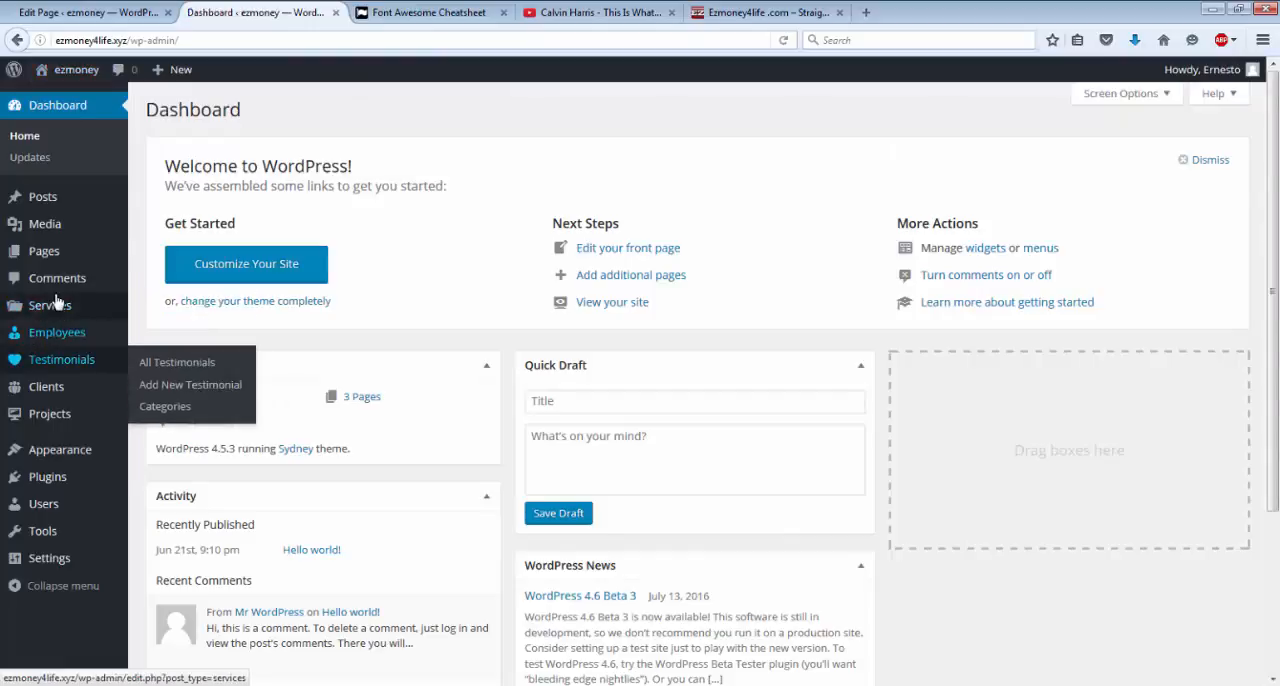
pyautogui.moveTo(57, 304)
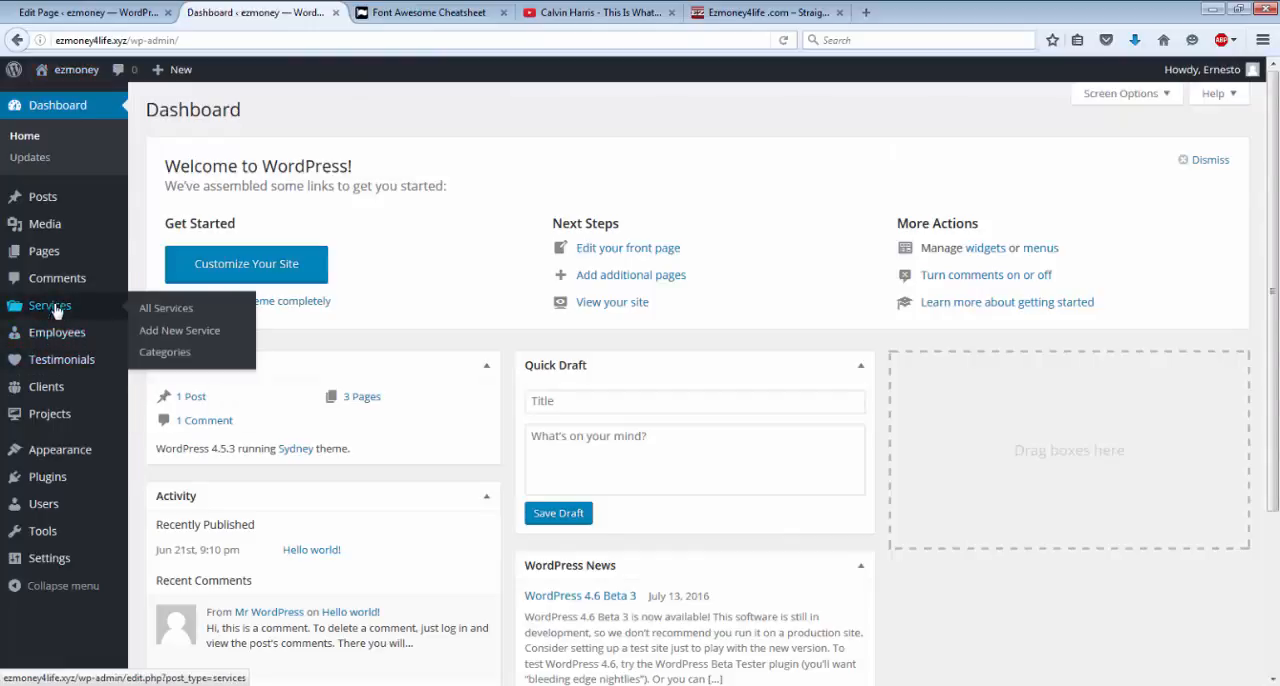
pyautogui.click(186, 316)
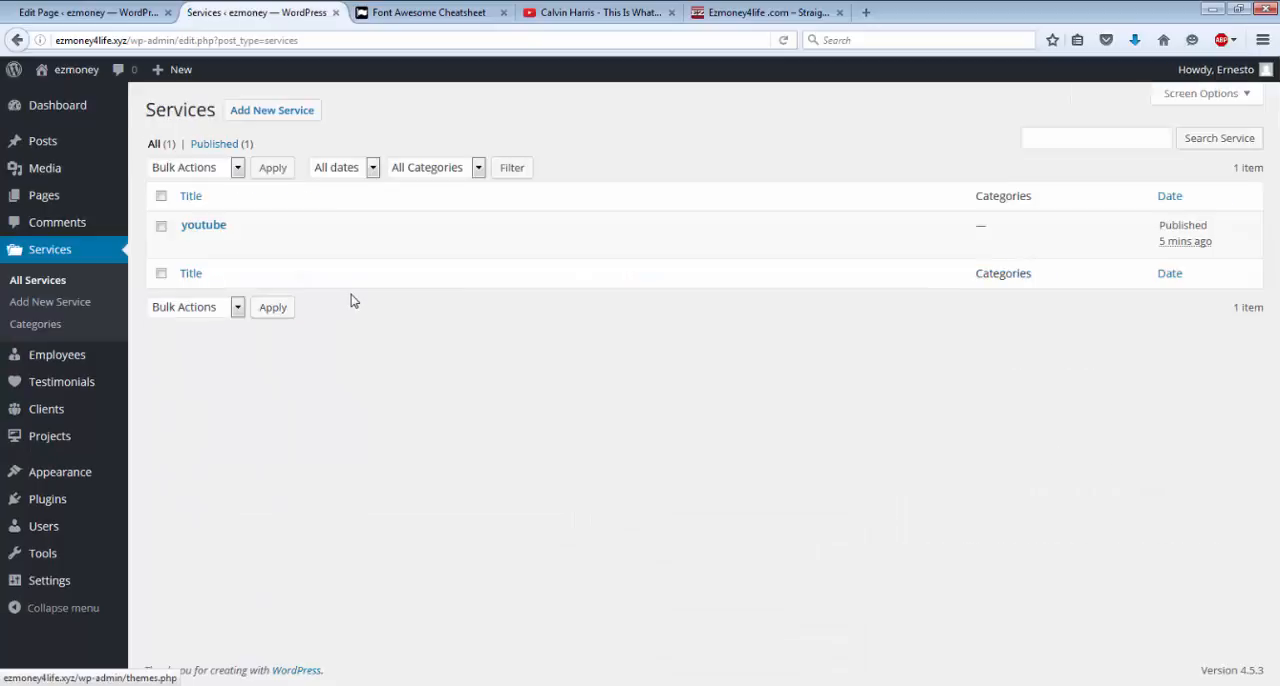
pyautogui.moveTo(254, 249)
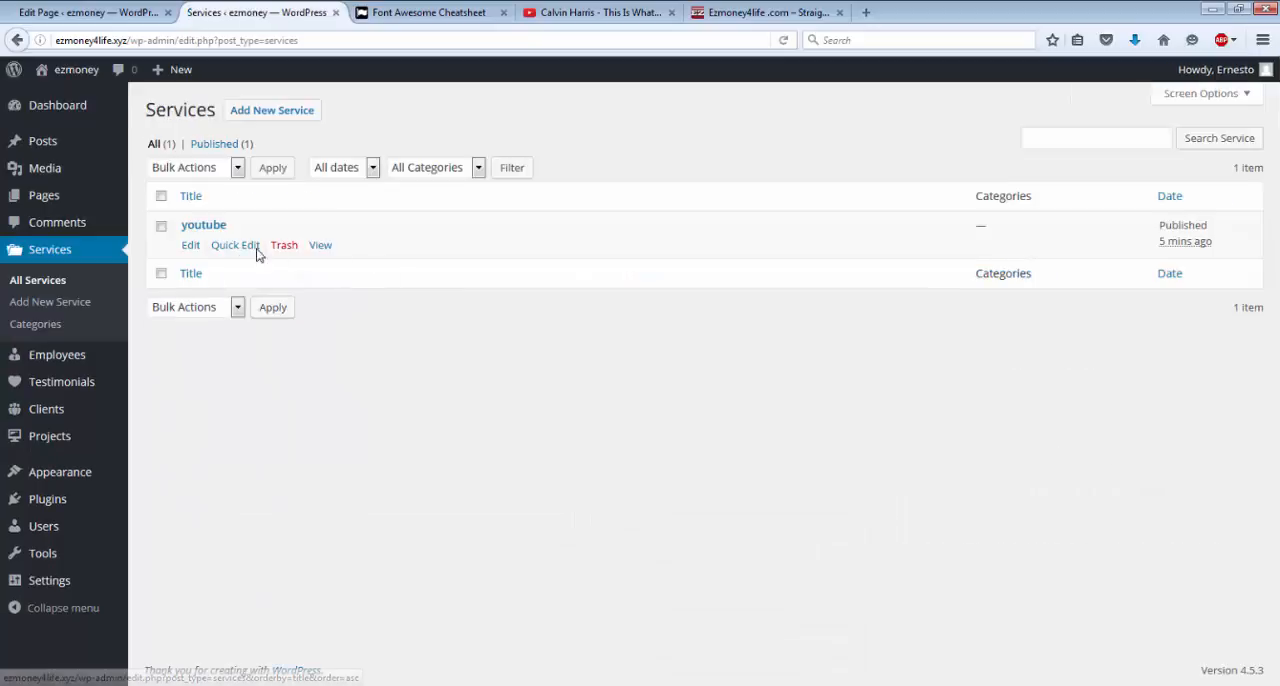
pyautogui.click(191, 247)
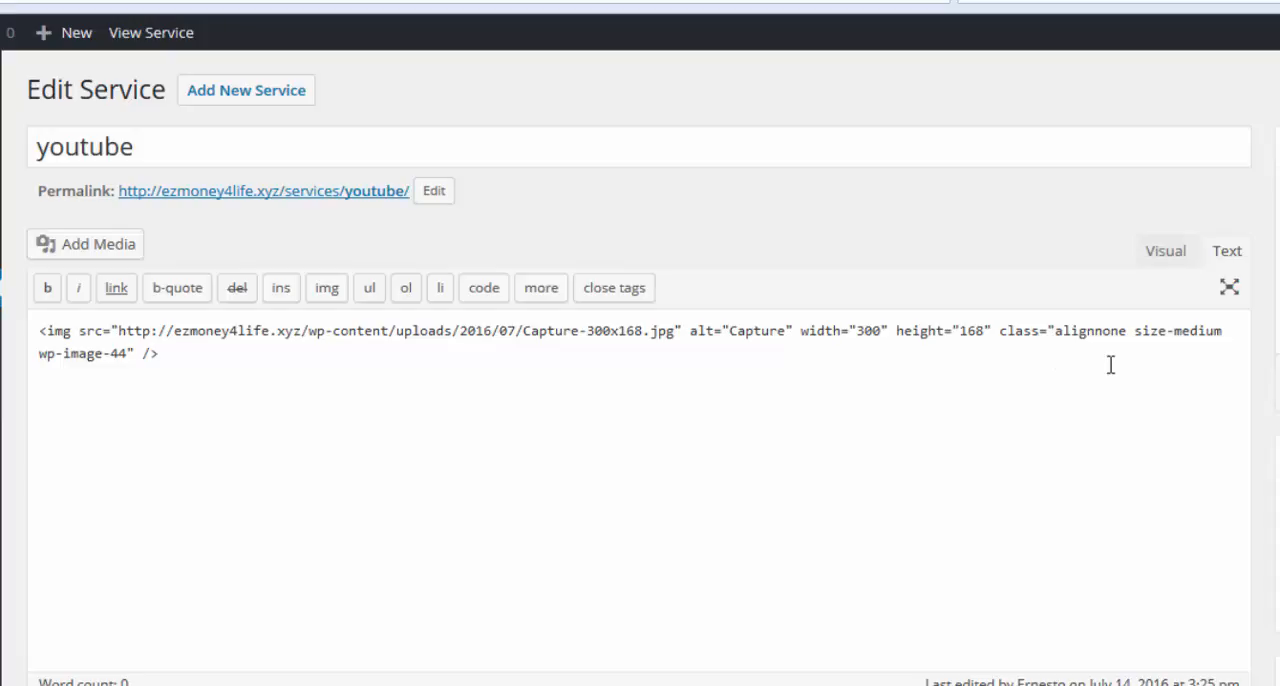
pyautogui.click(1168, 251)
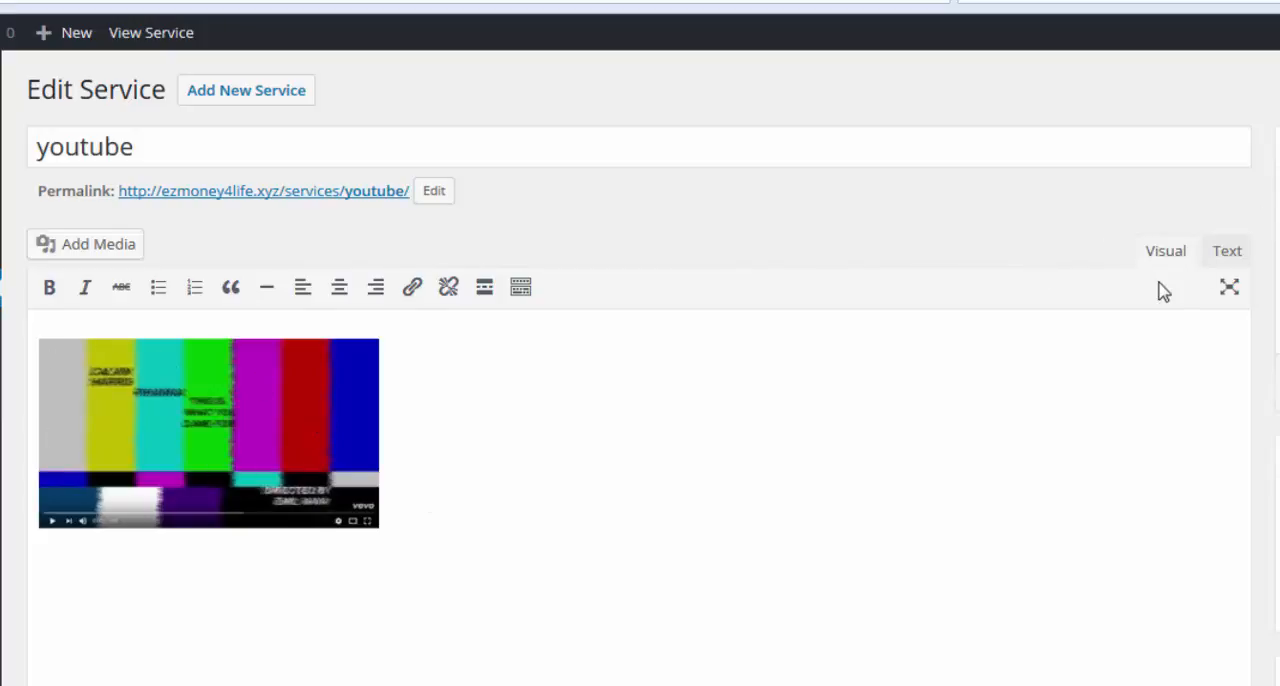
pyautogui.click(1222, 262)
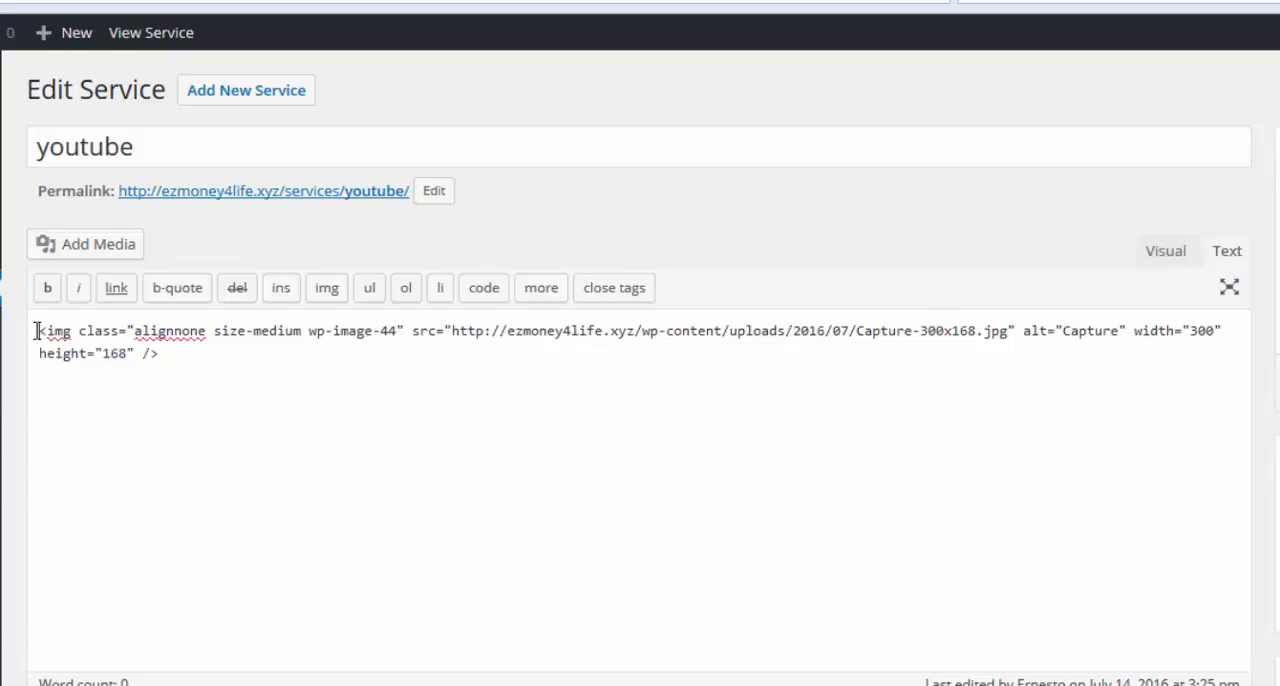
pyautogui.moveTo(35, 330); pyautogui.dragTo(172, 365)
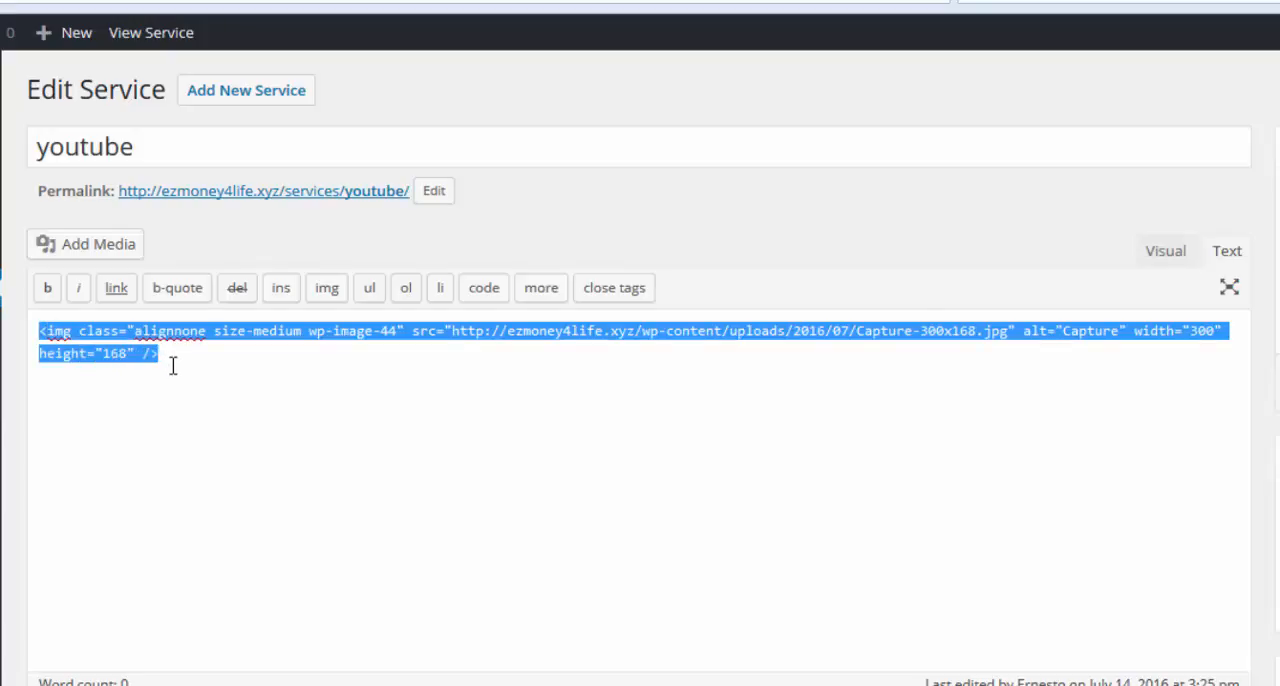
pyautogui.click(113, 289)
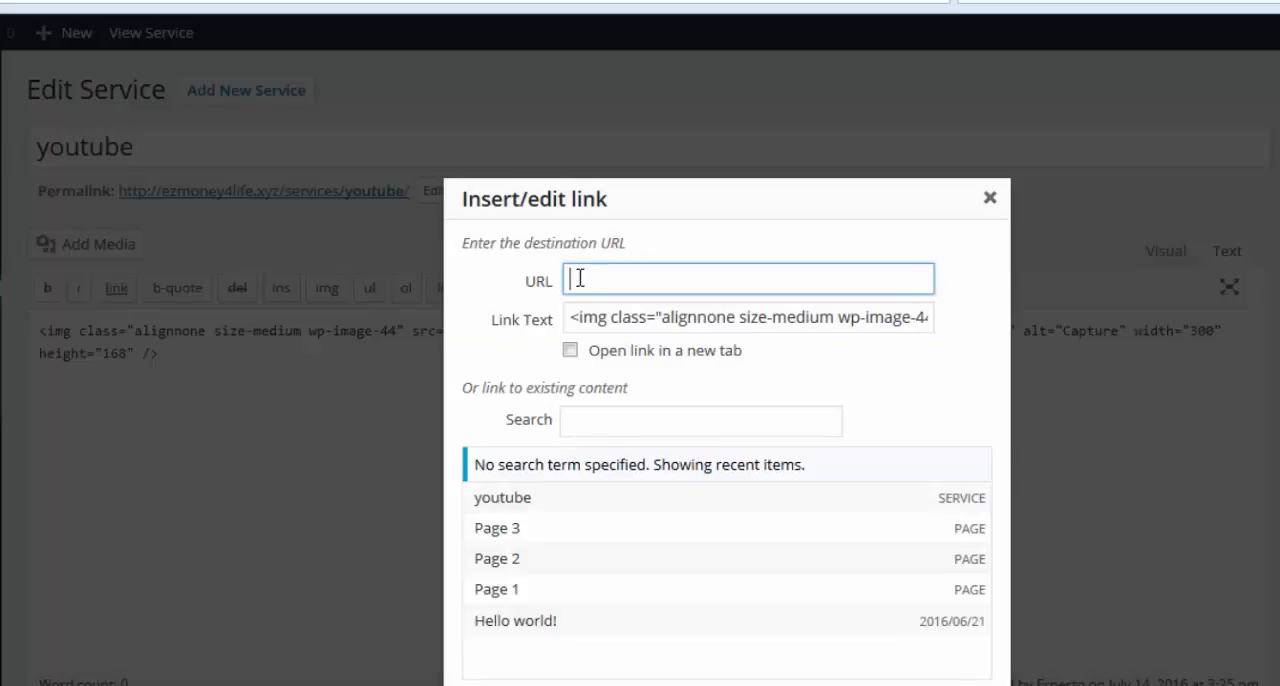
pyautogui.click(580, 280)
pyautogui.rightClick(585, 280)
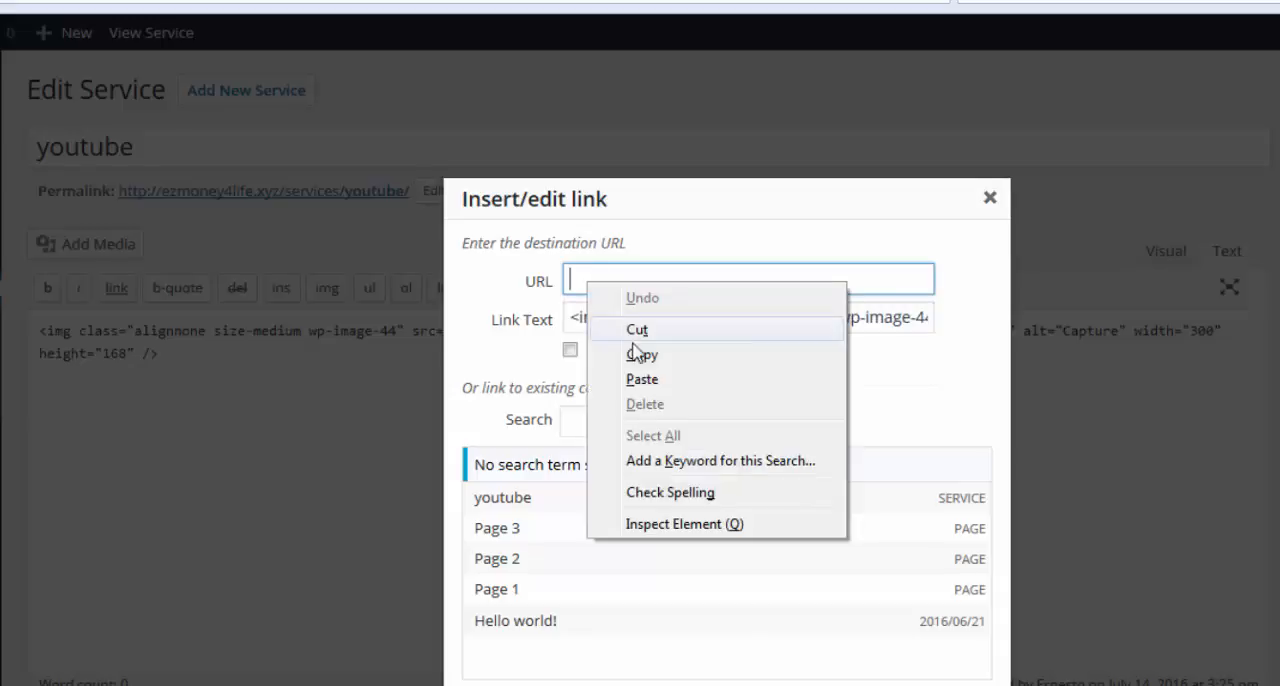
pyautogui.click(644, 381)
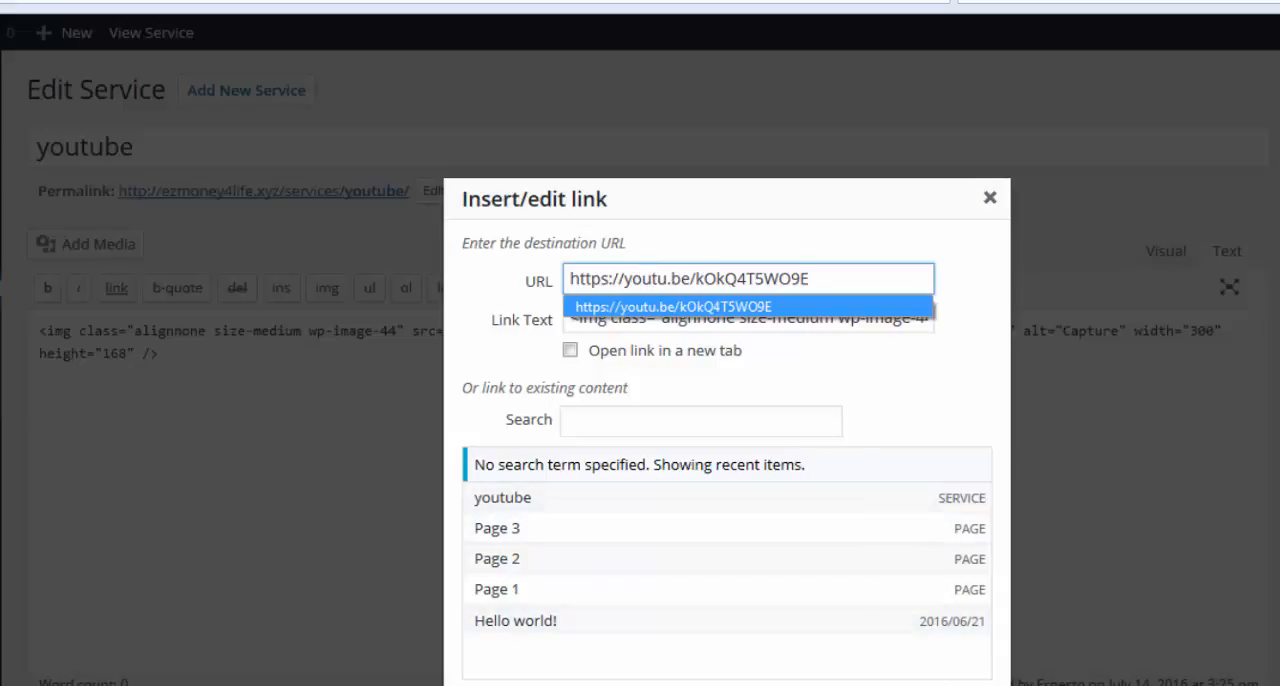
pyautogui.click(784, 538)
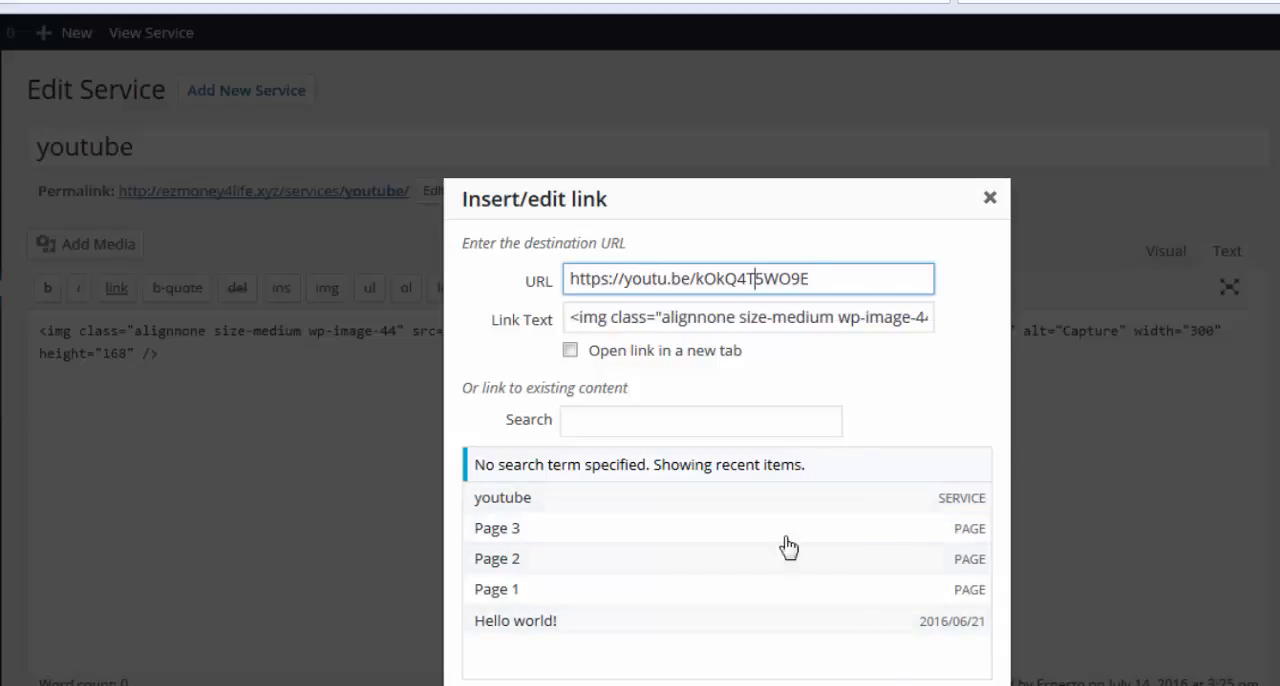
pyautogui.click(570, 352)
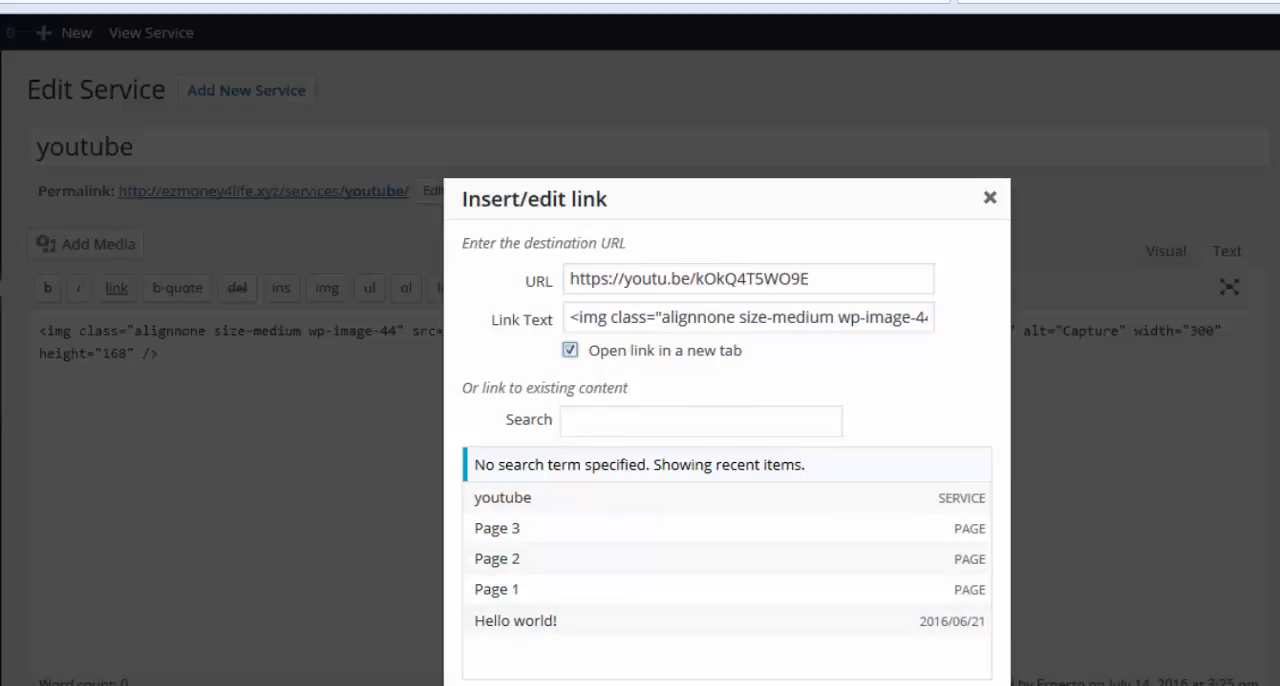
pyautogui.click(940, 684)
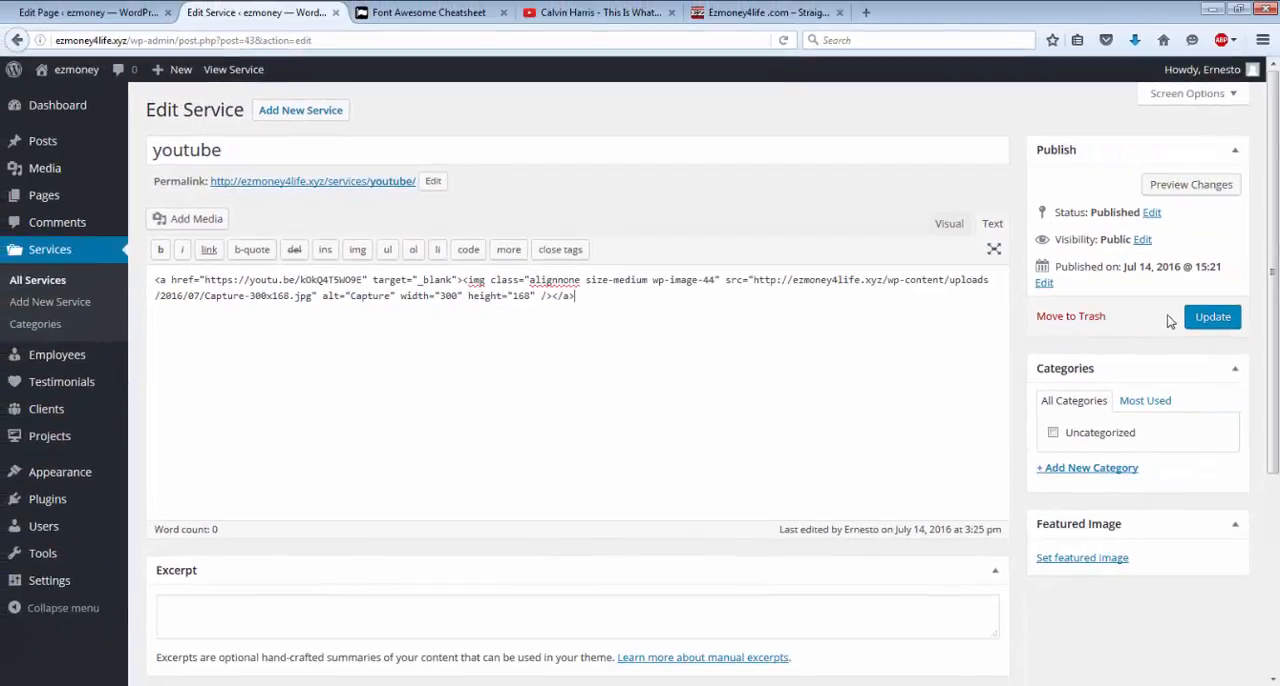
pyautogui.click(1202, 324)
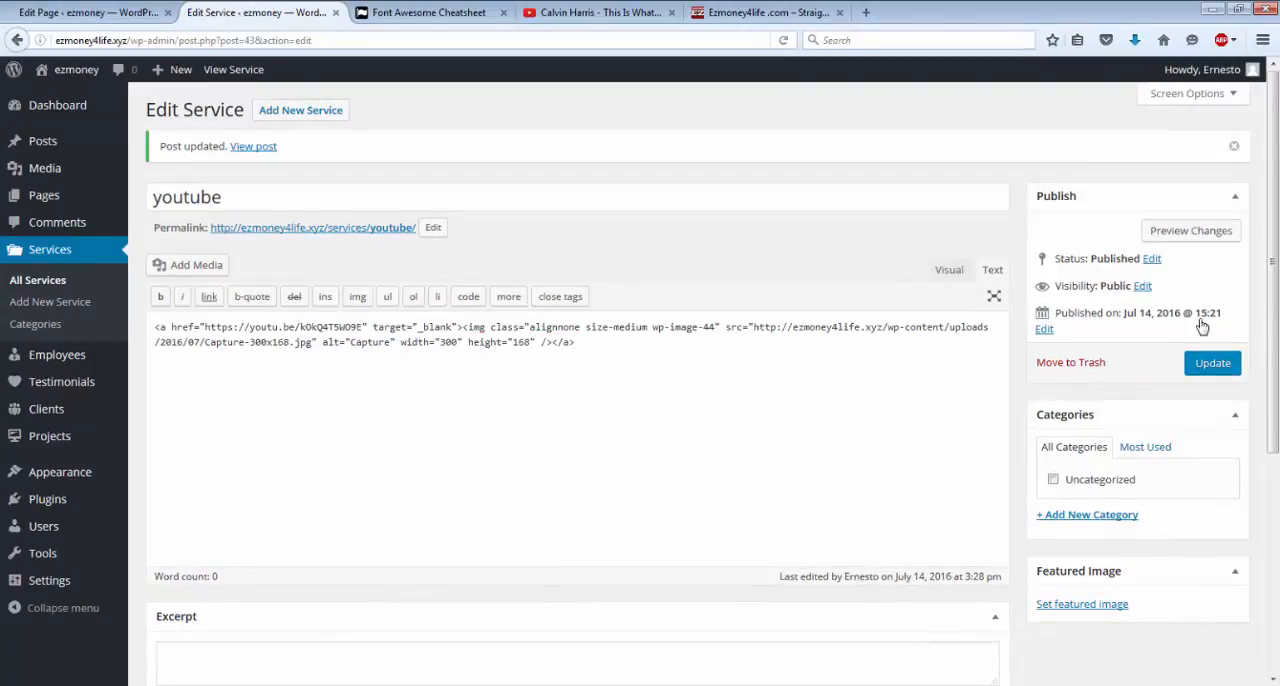
# View the published Page 3 through the site menu, test the youtube service image's link, pause the opened video and return to Page 3.
pyautogui.click(75, 76)
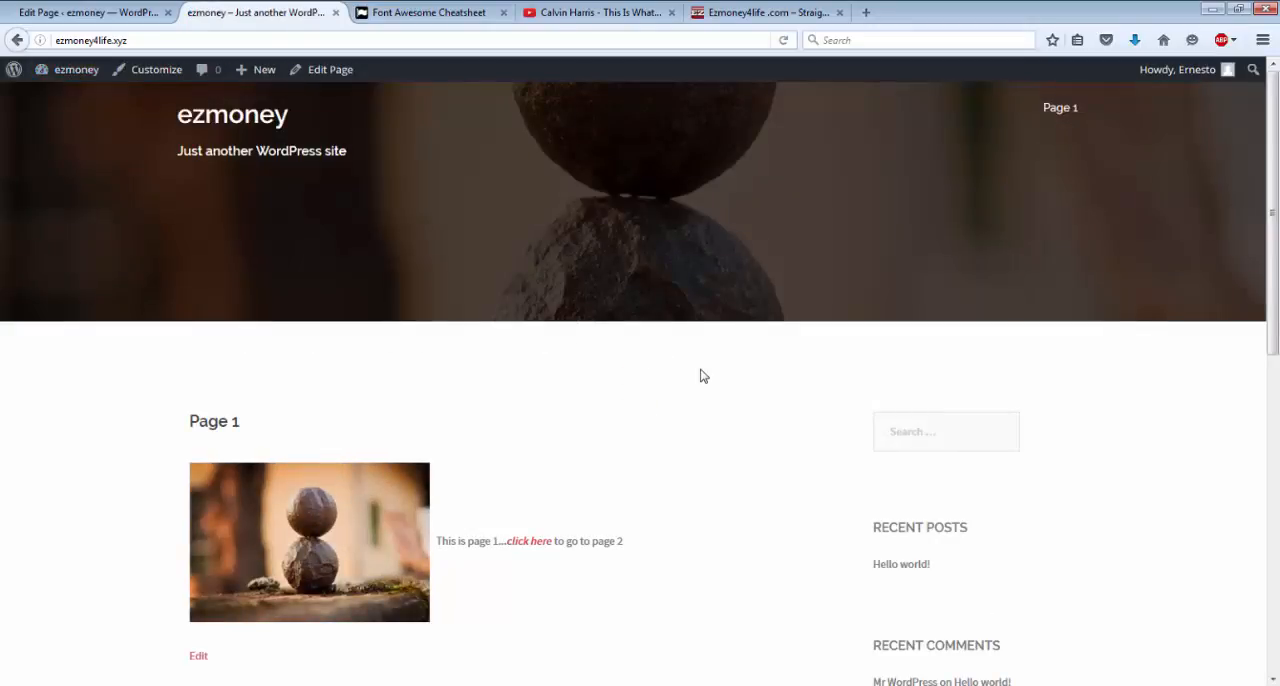
pyautogui.moveTo(1058, 107)
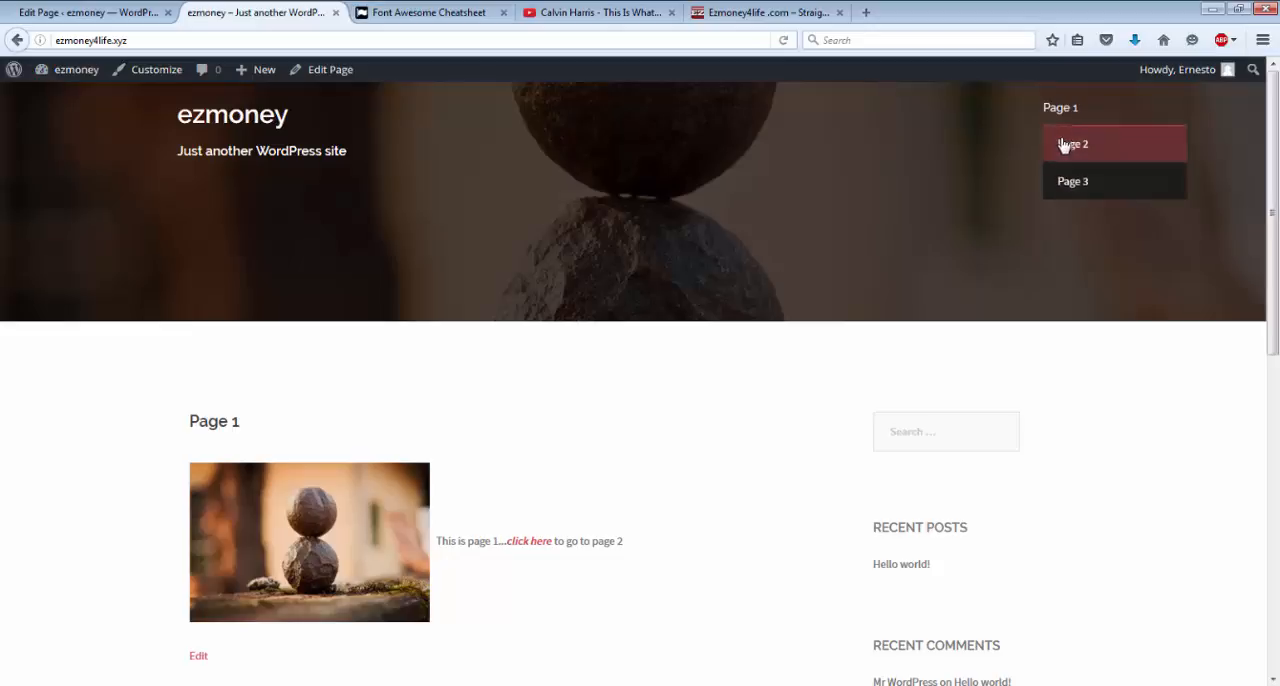
pyautogui.click(1077, 188)
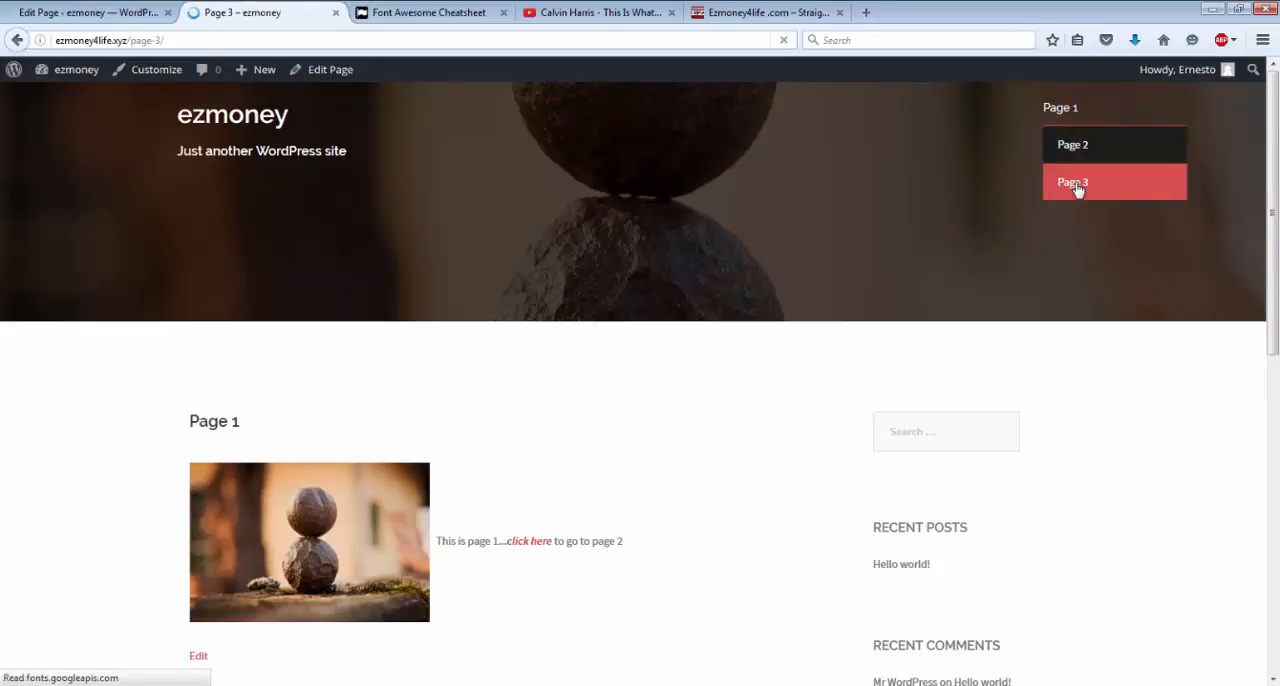
pyautogui.scroll(-5, 551, 520)
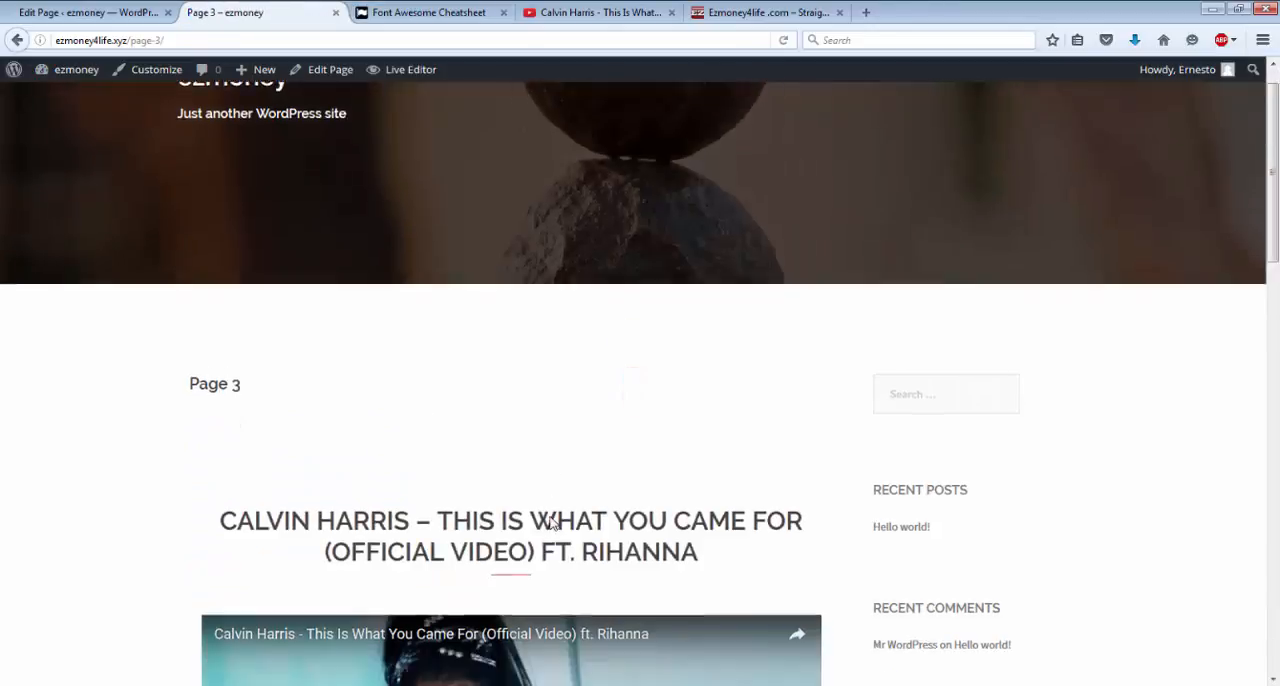
pyautogui.scroll(-4, 551, 523)
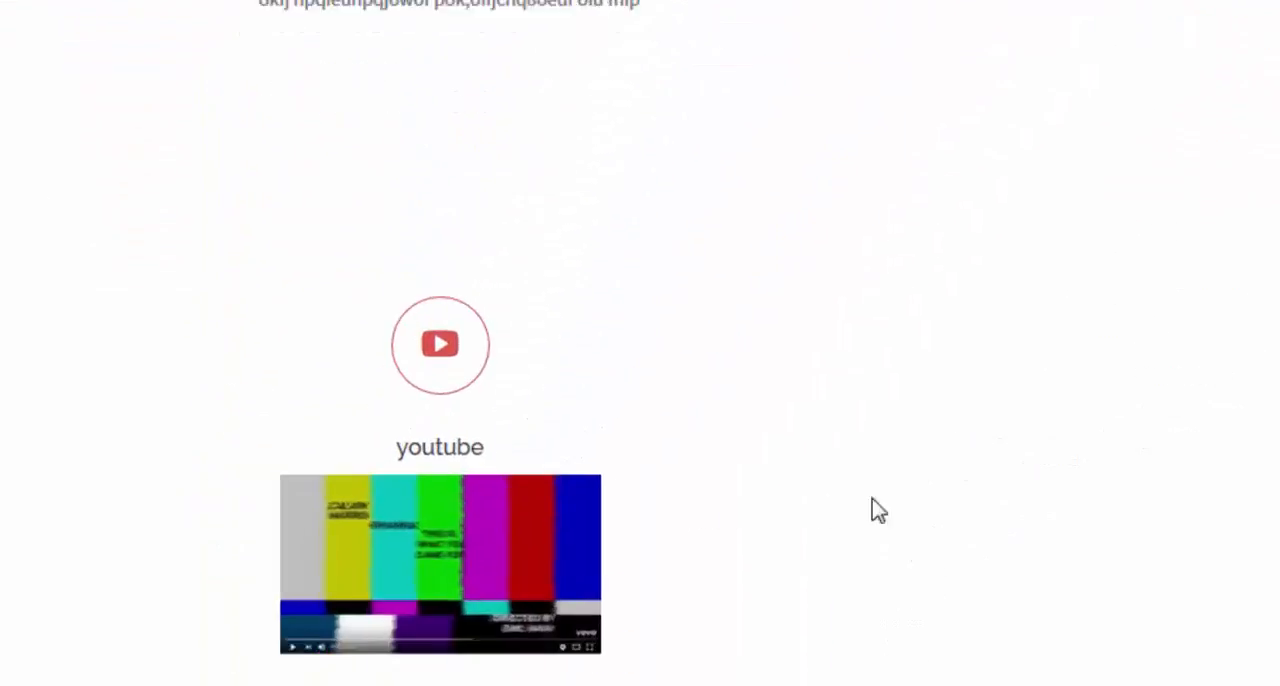
pyautogui.scroll(-1, 1194, 479)
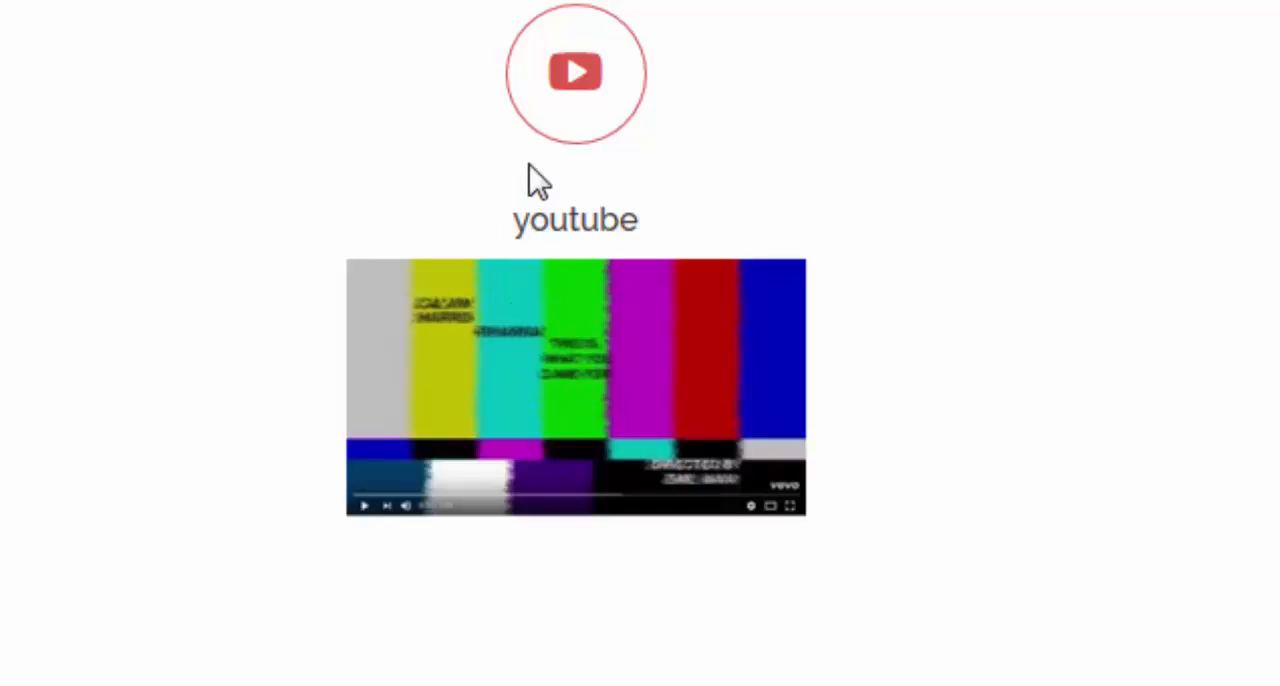
pyautogui.click(598, 368)
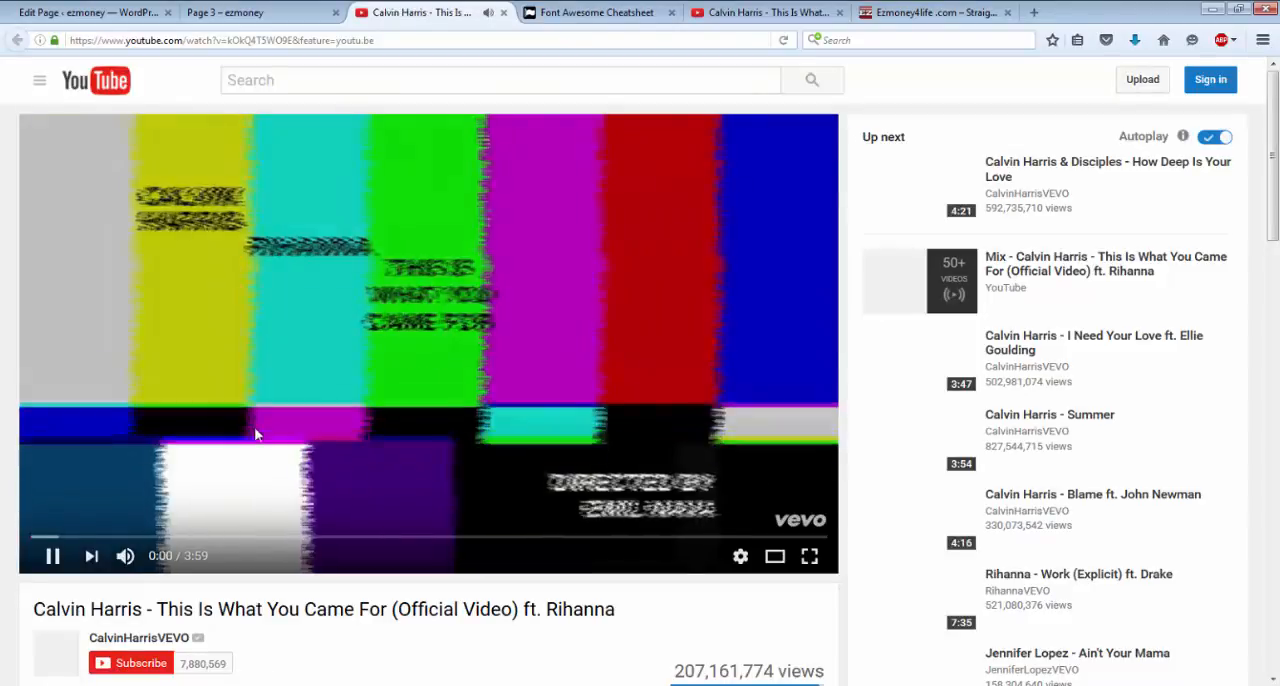
pyautogui.click(255, 436)
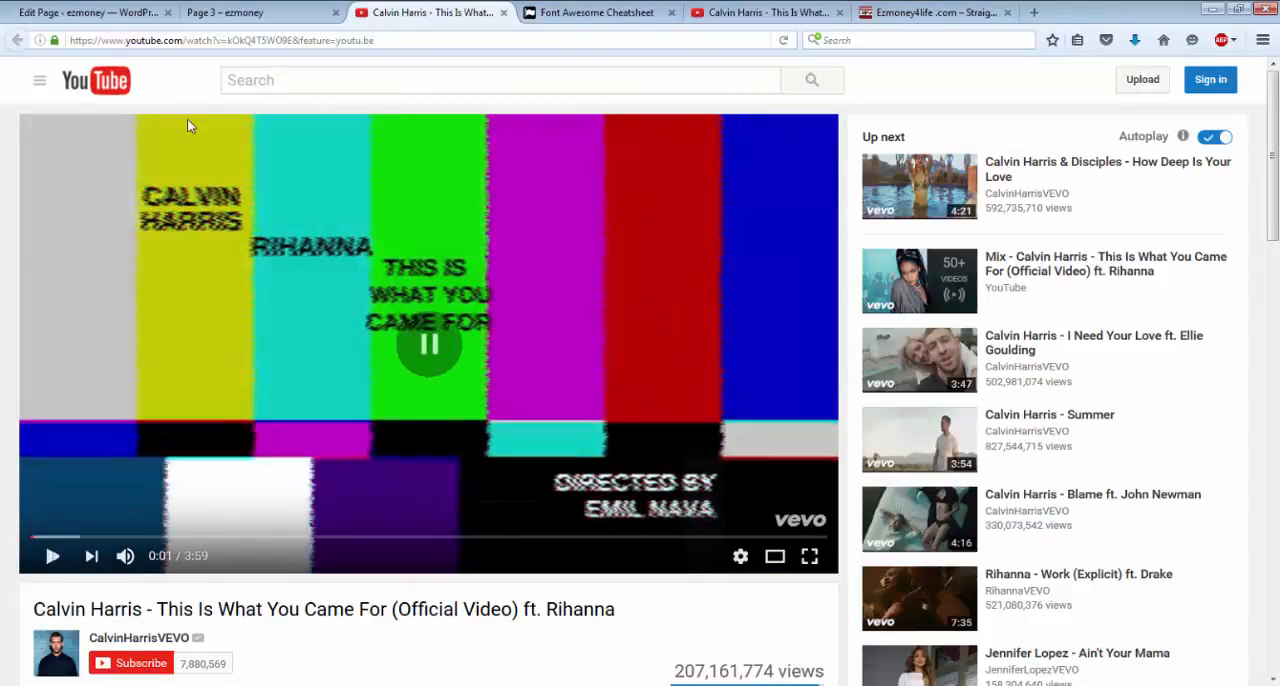
pyautogui.click(232, 14)
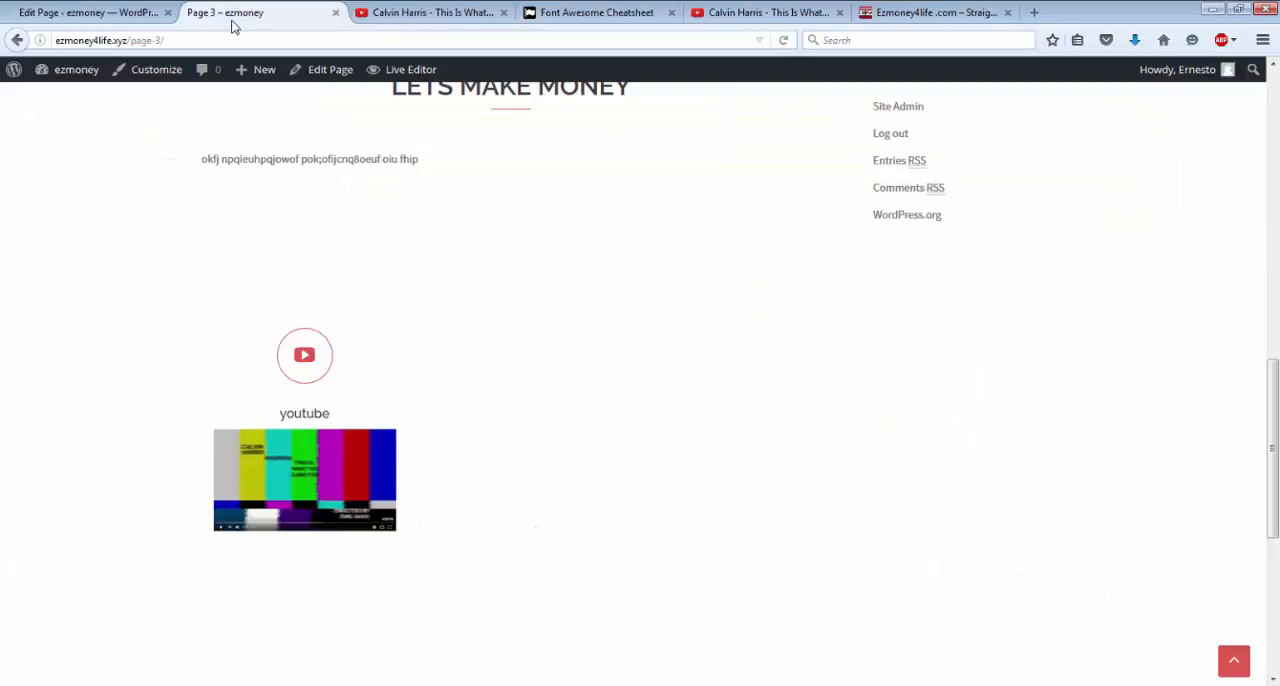
# Close the published Page 3 and switch back to the Page 3 editor.
pyautogui.click(116, 14)
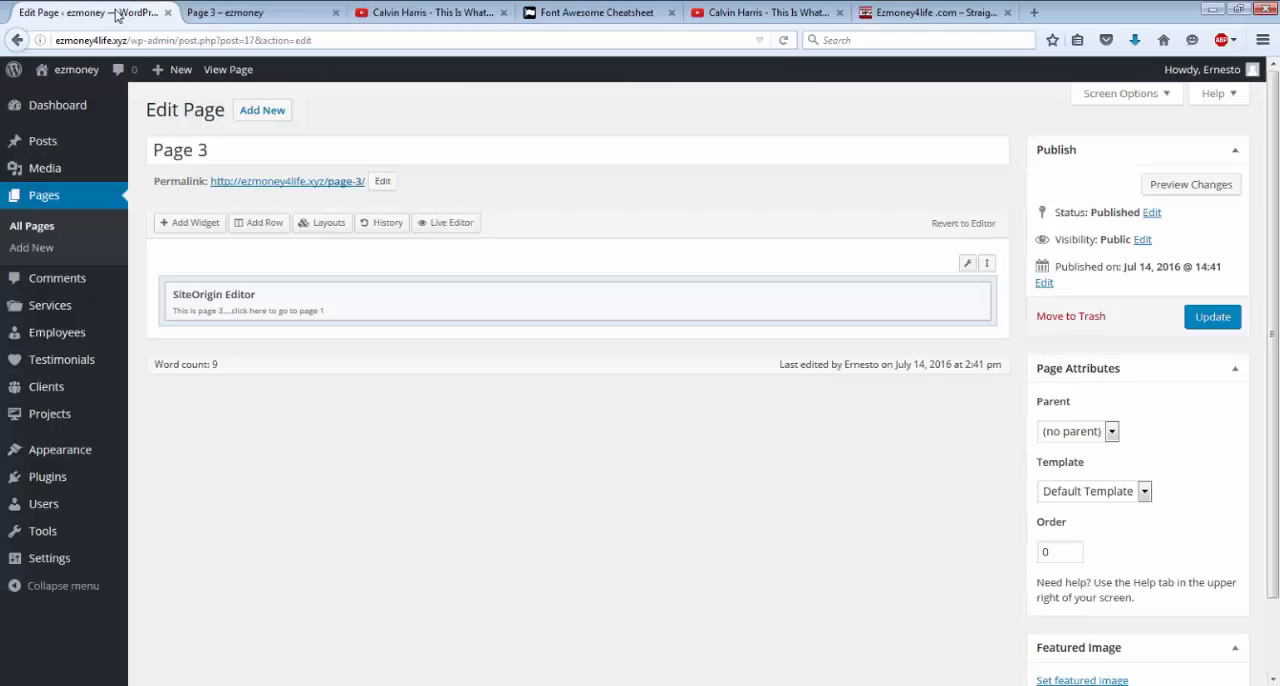
pyautogui.click(249, 15)
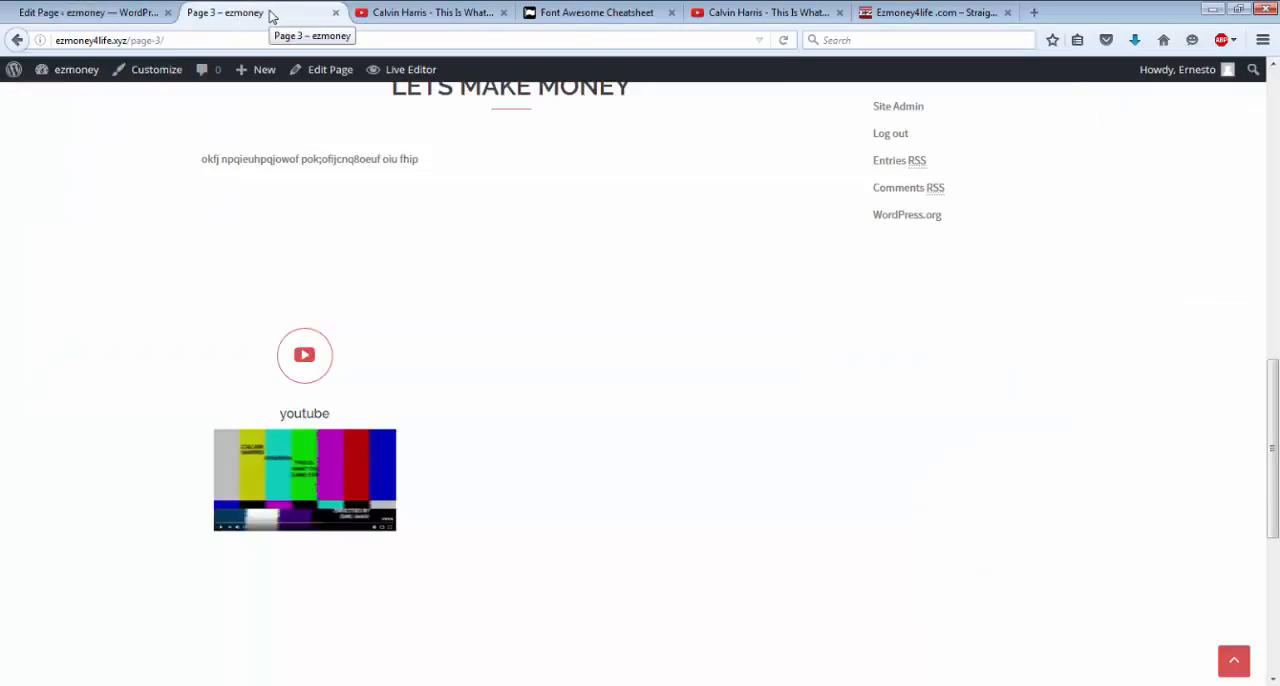
pyautogui.click(336, 13)
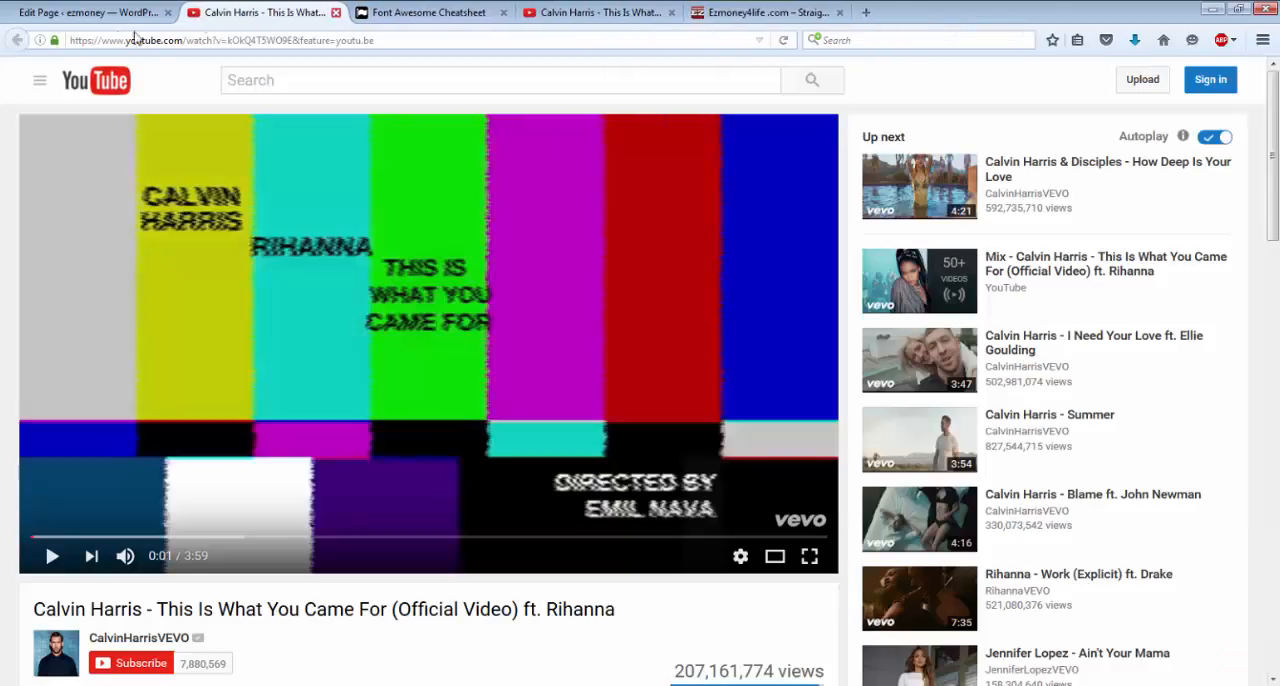
pyautogui.click(82, 13)
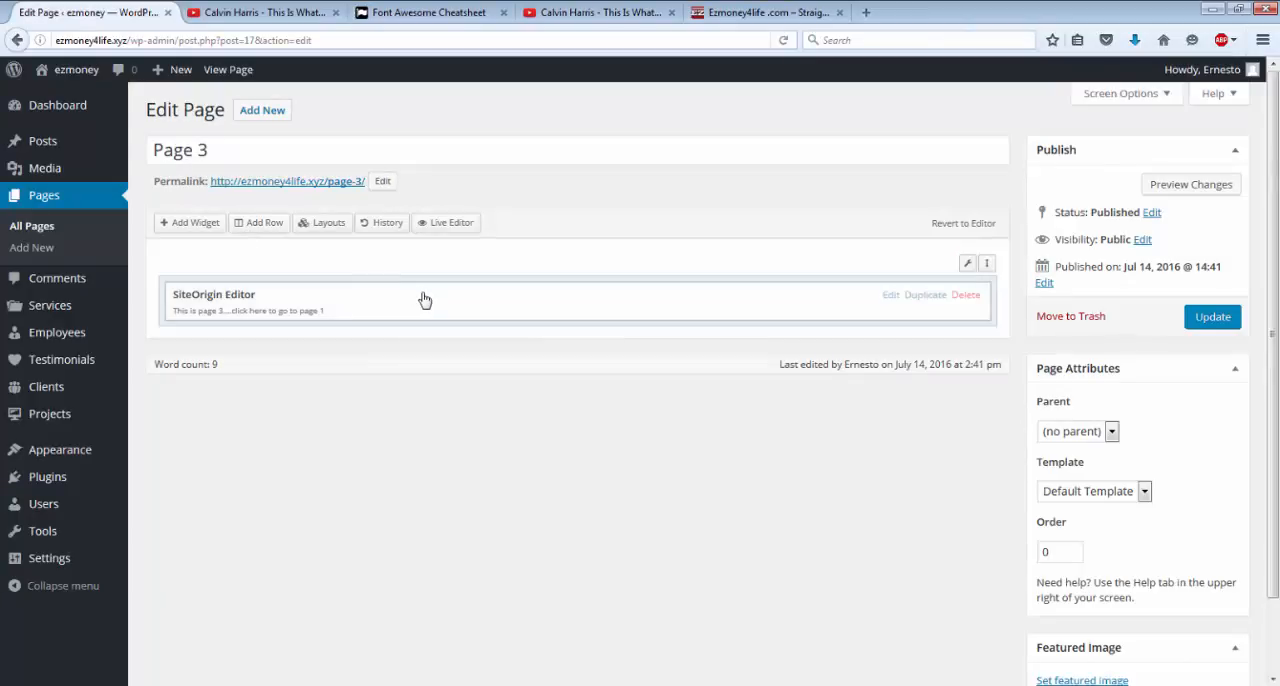
# Visit the ezmoney site, open Page 3 from its menu and examine the page down to the youtube service.
pyautogui.click(76, 74)
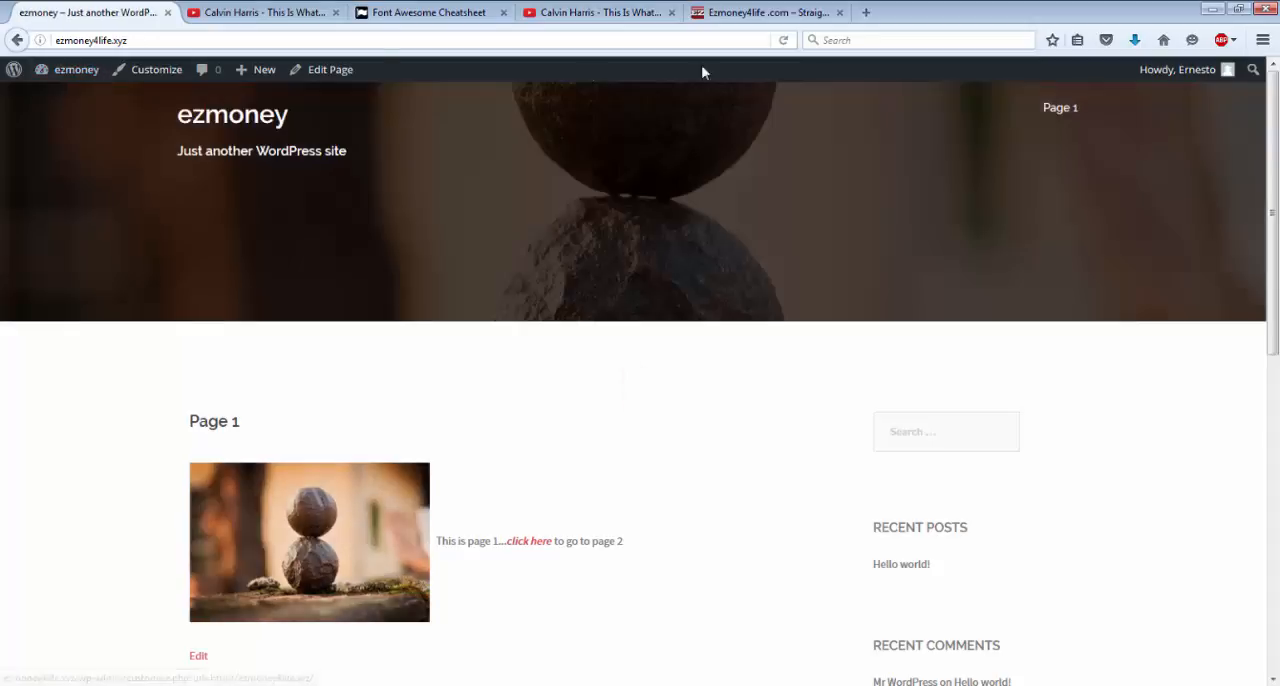
pyautogui.moveTo(1060, 110)
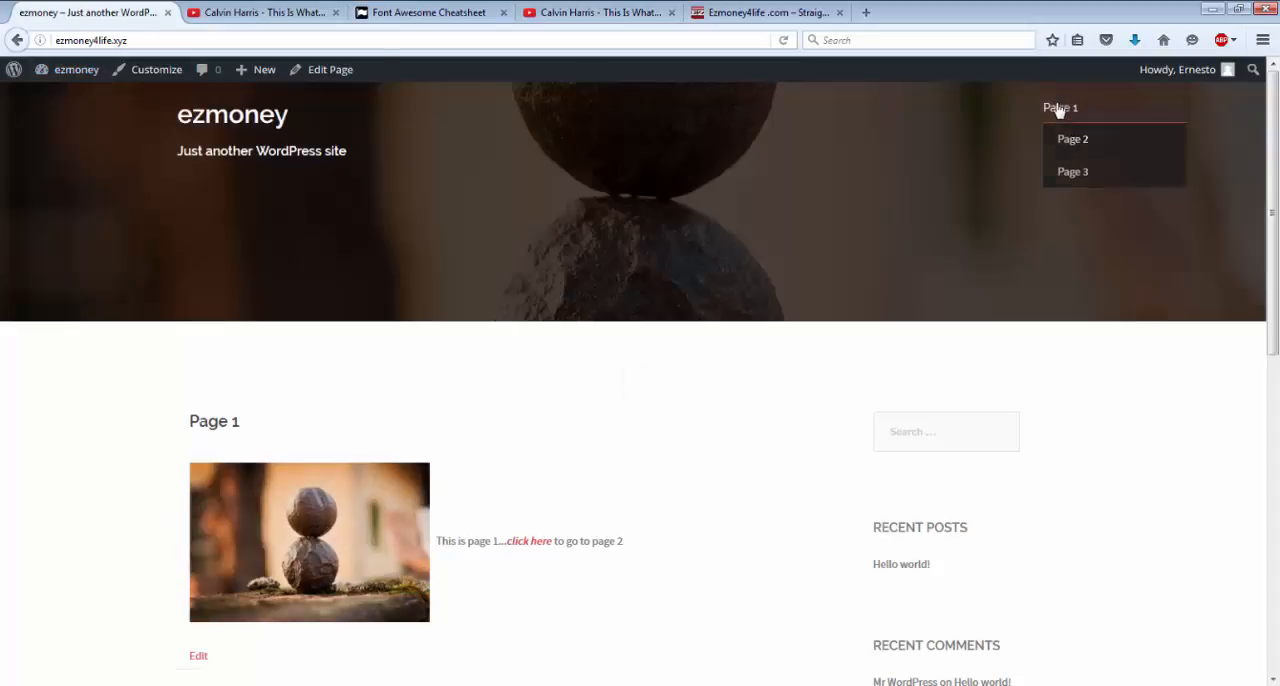
pyautogui.click(1062, 184)
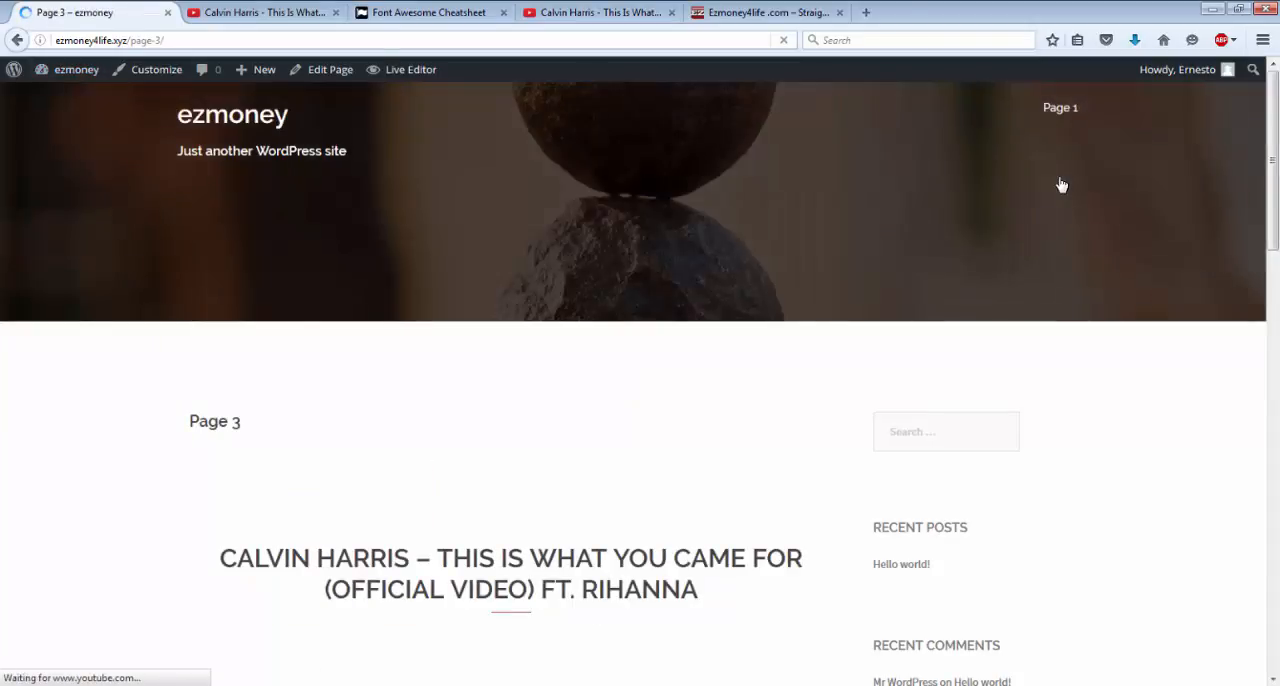
pyautogui.scroll(-1, 613, 342)
pyautogui.scroll(-8, 613, 342)
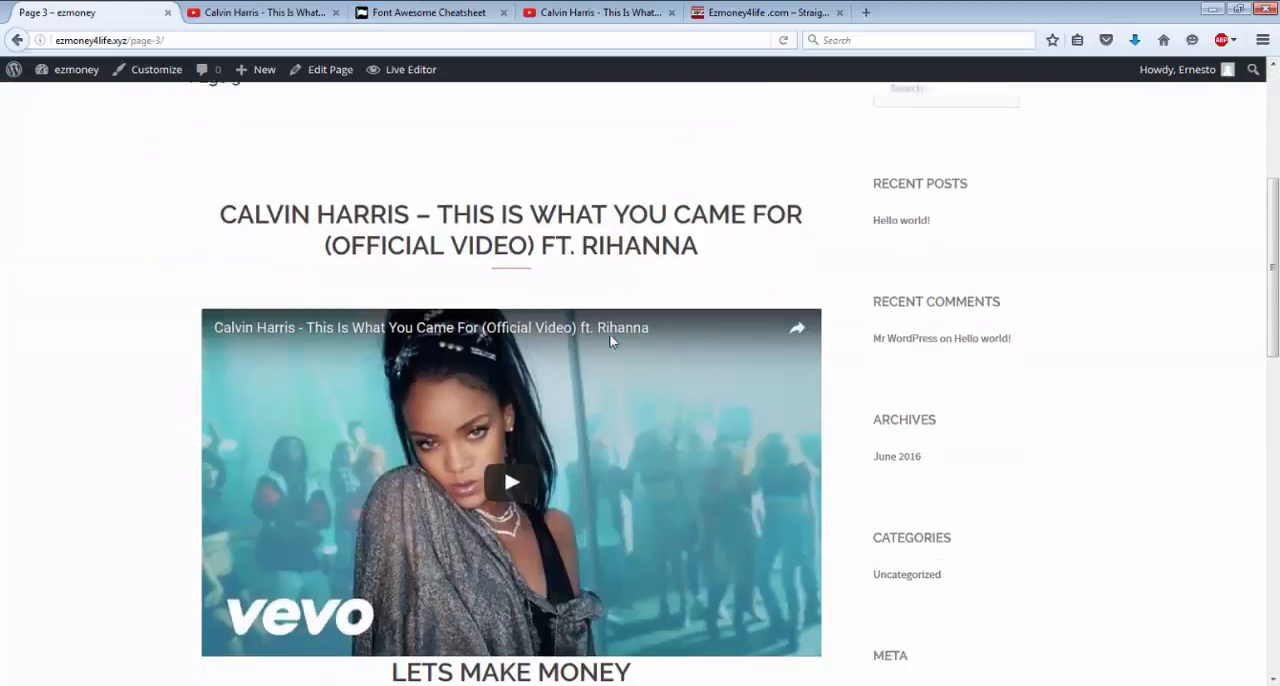
pyautogui.scroll(-2, 613, 342)
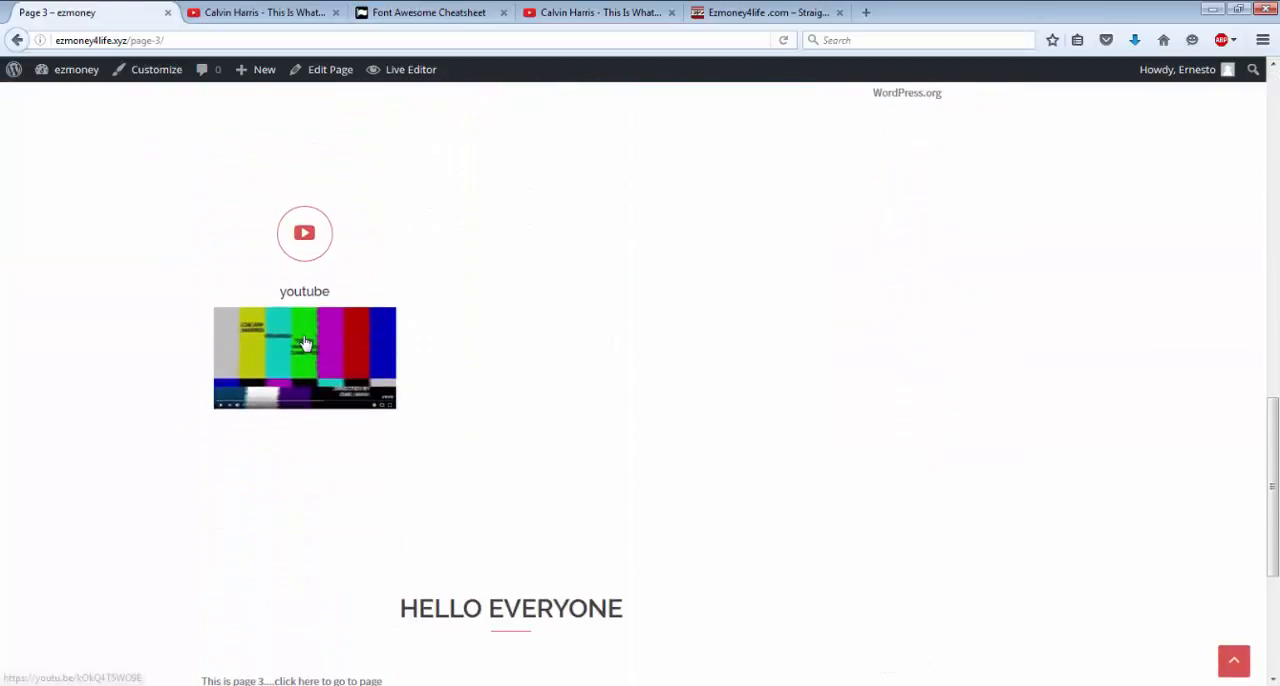
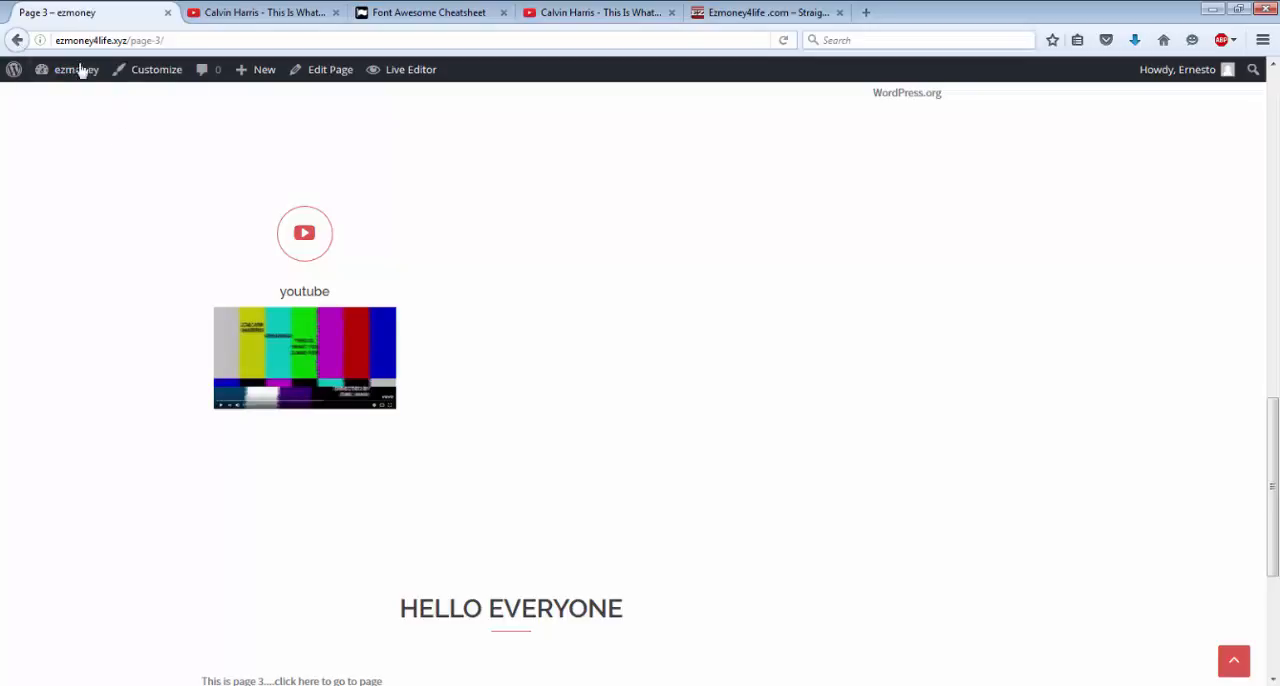
# Return to the ezmoney dashboard, visit the site and check which page is shown as the front page.
pyautogui.moveTo(52, 75)
pyautogui.click(76, 78)
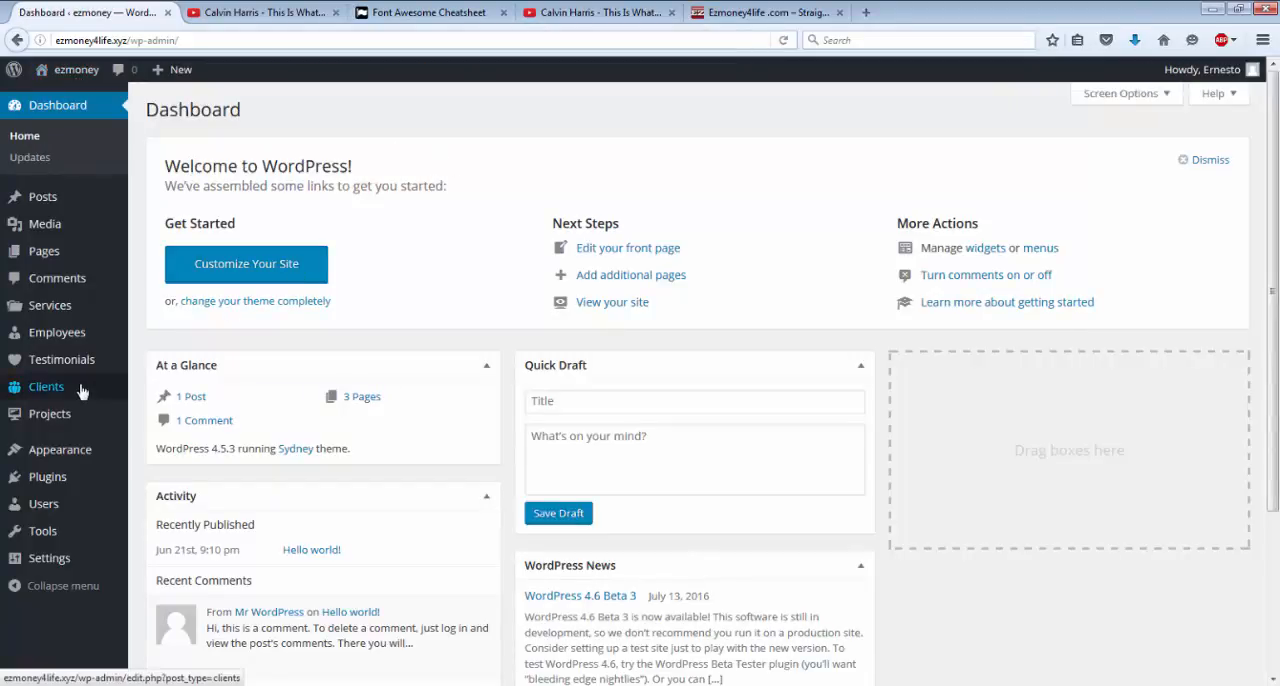
pyautogui.moveTo(72, 403)
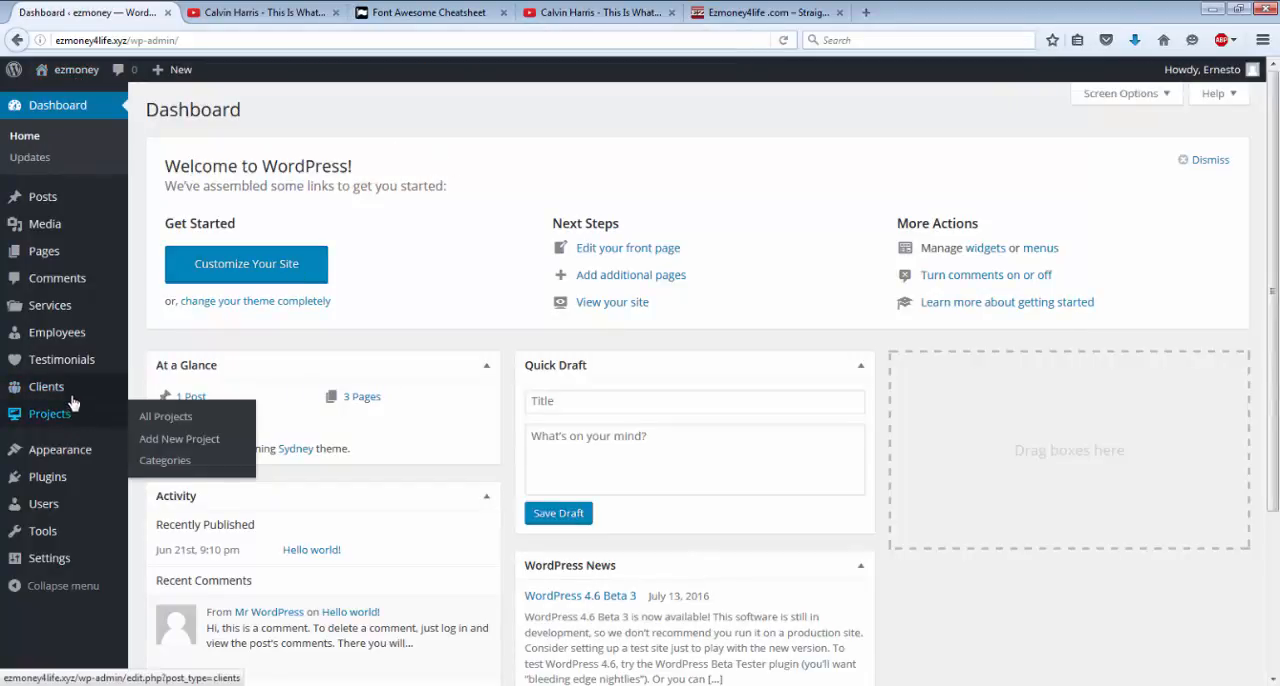
pyautogui.click(73, 73)
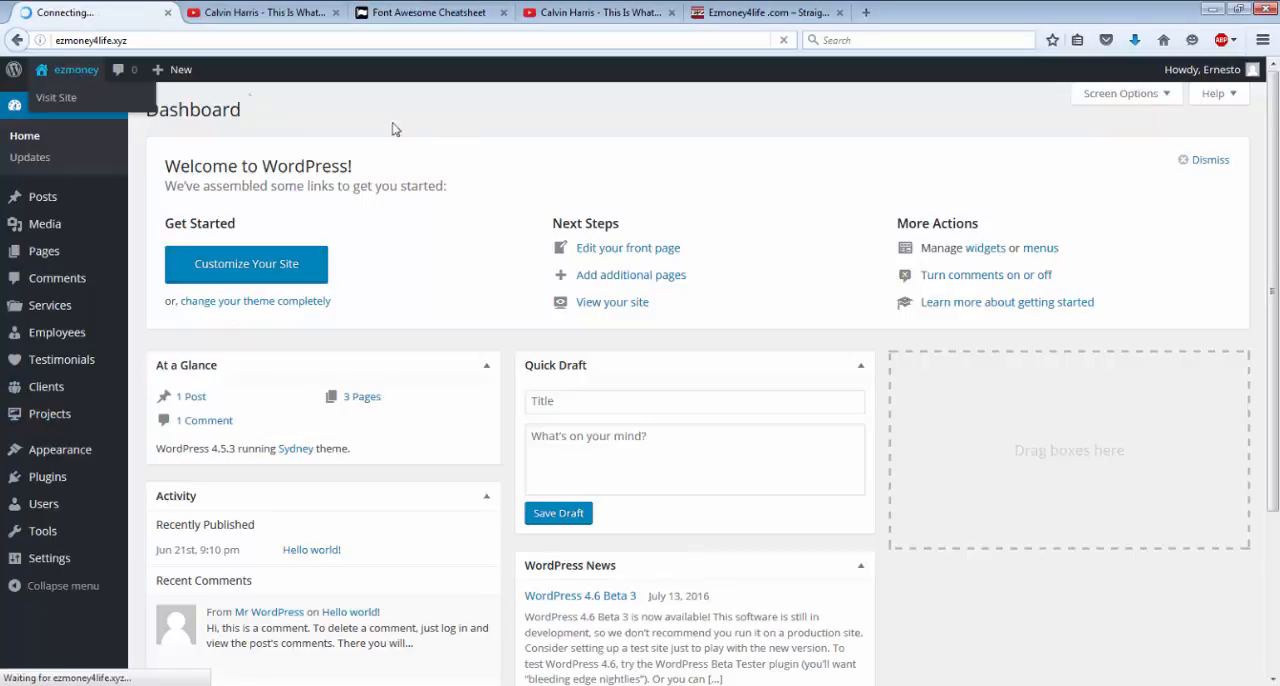
pyautogui.scroll(-5, 462, 148)
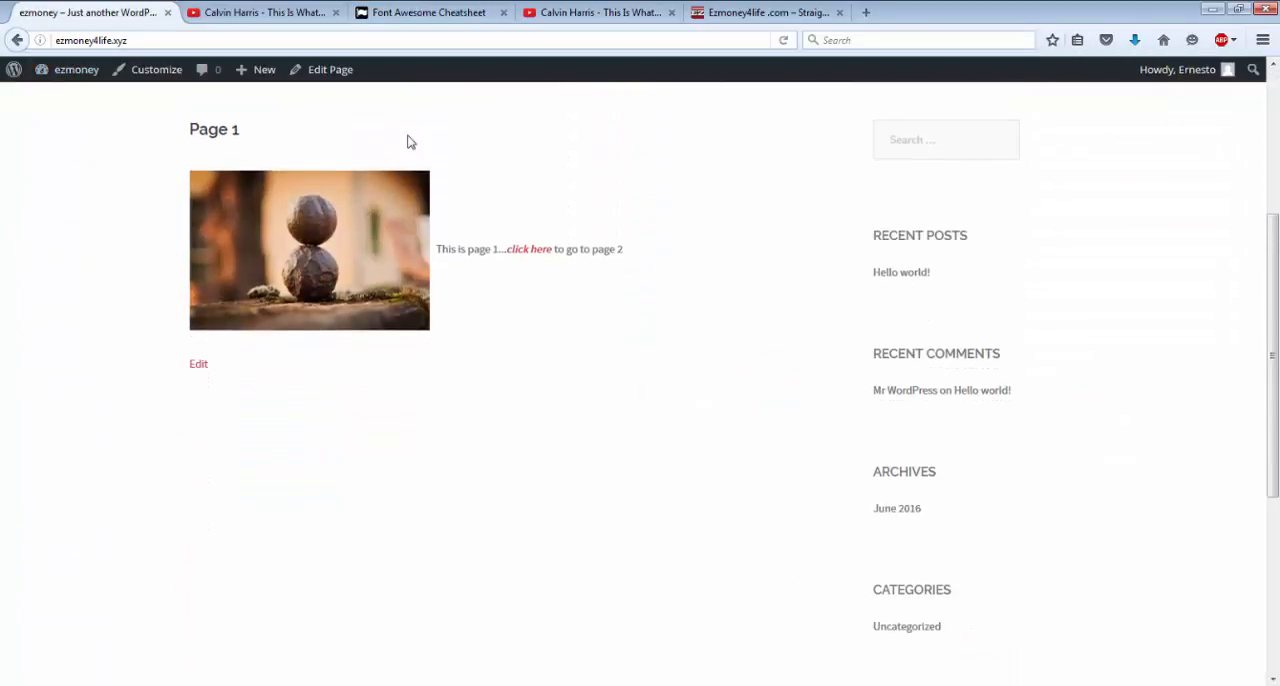
# Set Page 3 as the site's static front page in the Reading Settings and save the changes.
pyautogui.click(75, 79)
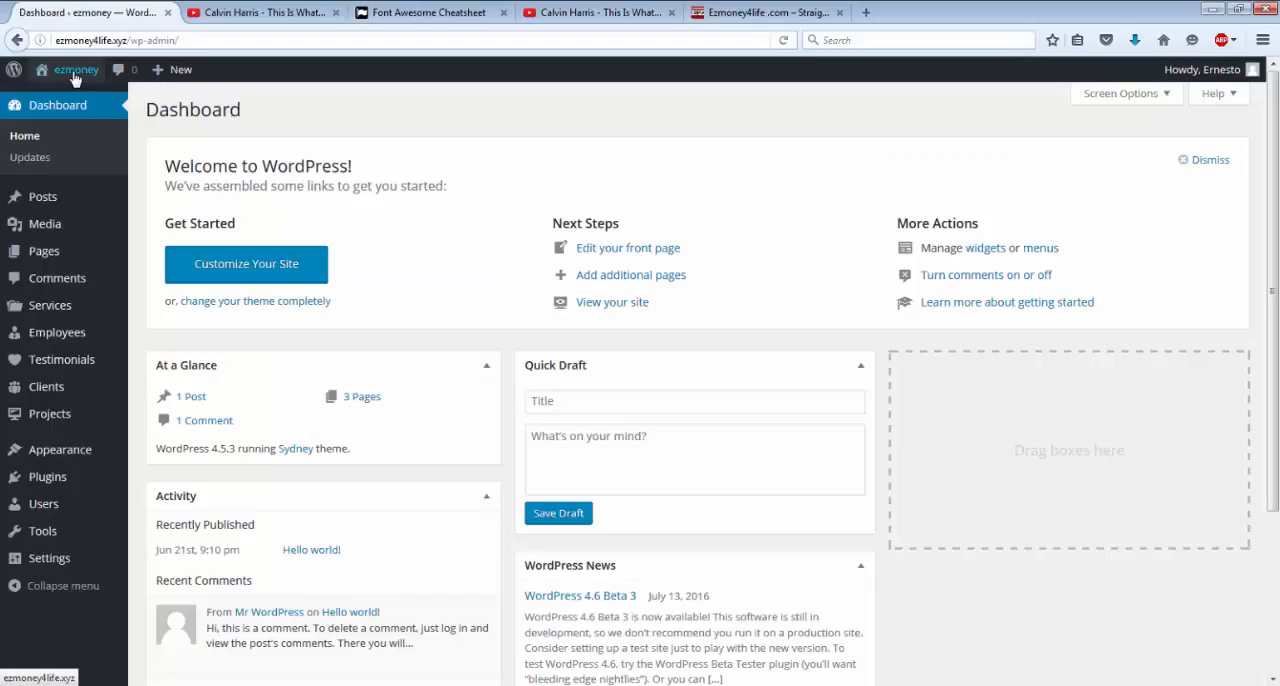
pyautogui.moveTo(58, 557)
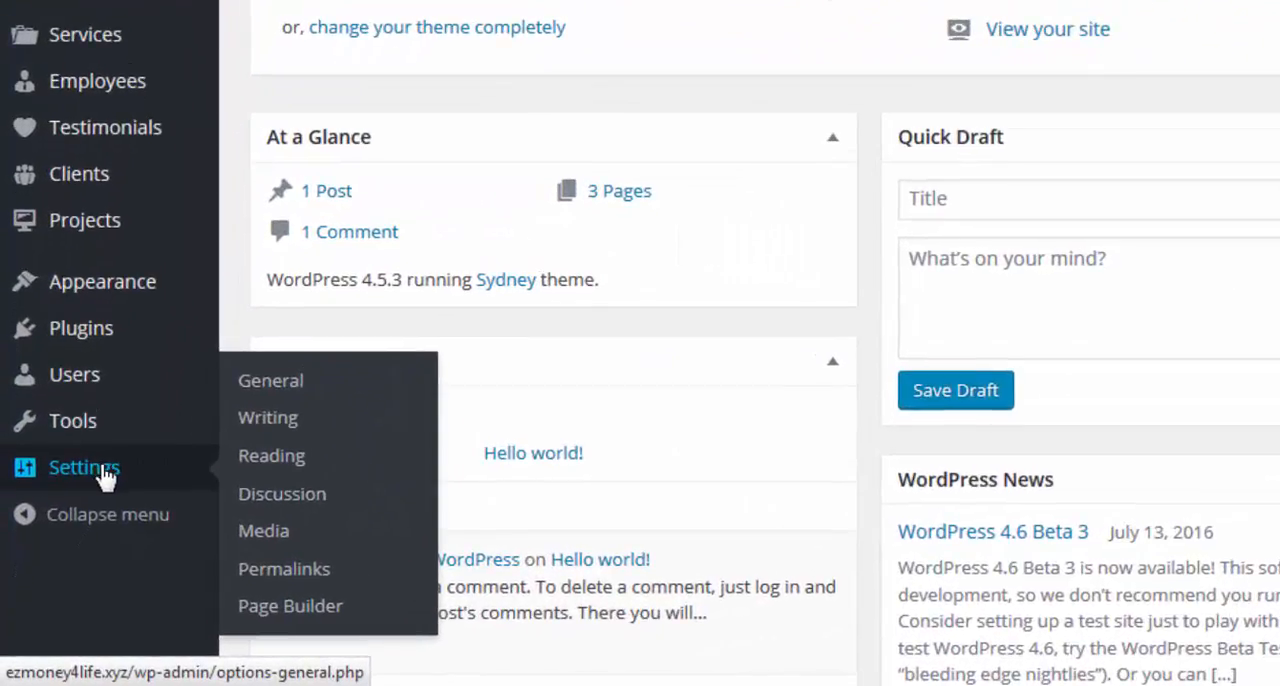
pyautogui.click(270, 466)
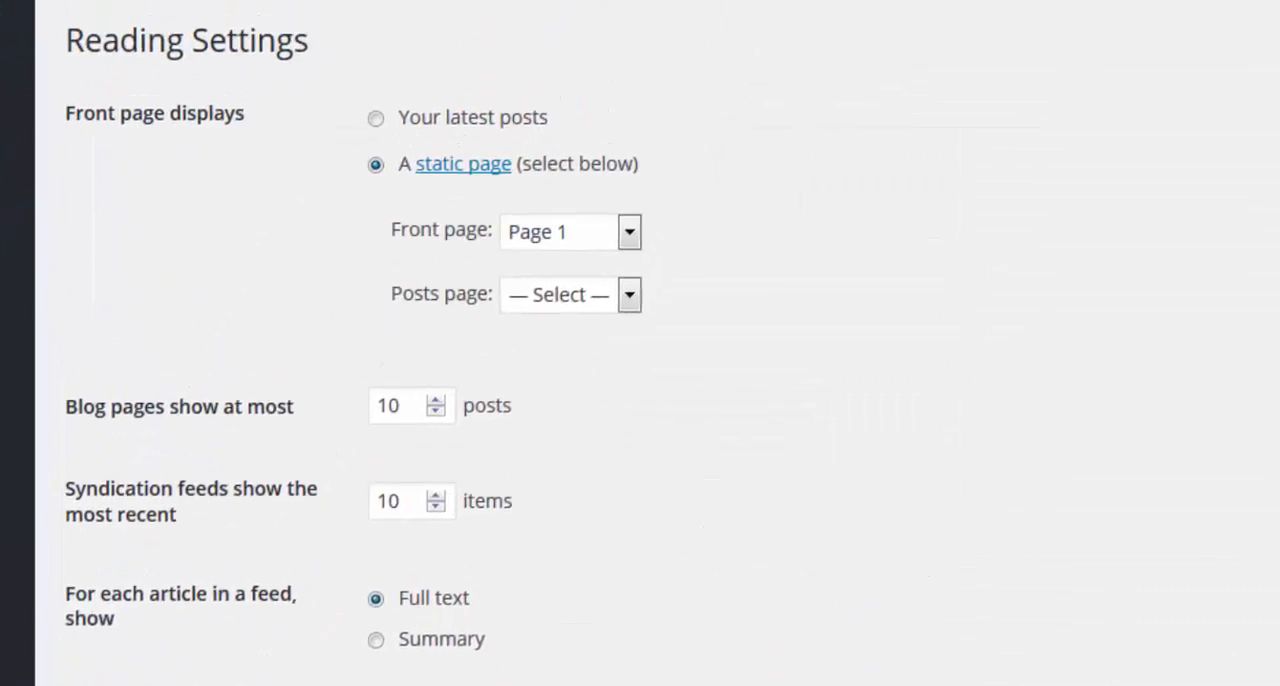
pyautogui.click(623, 244)
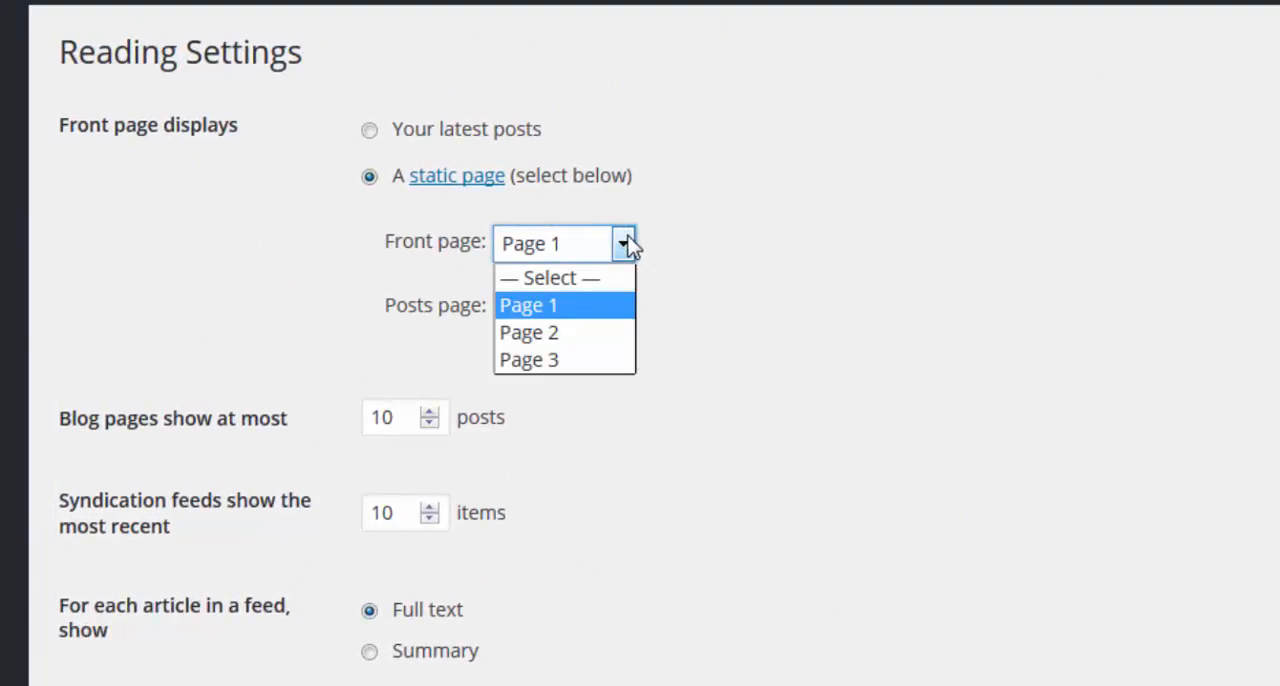
pyautogui.click(588, 360)
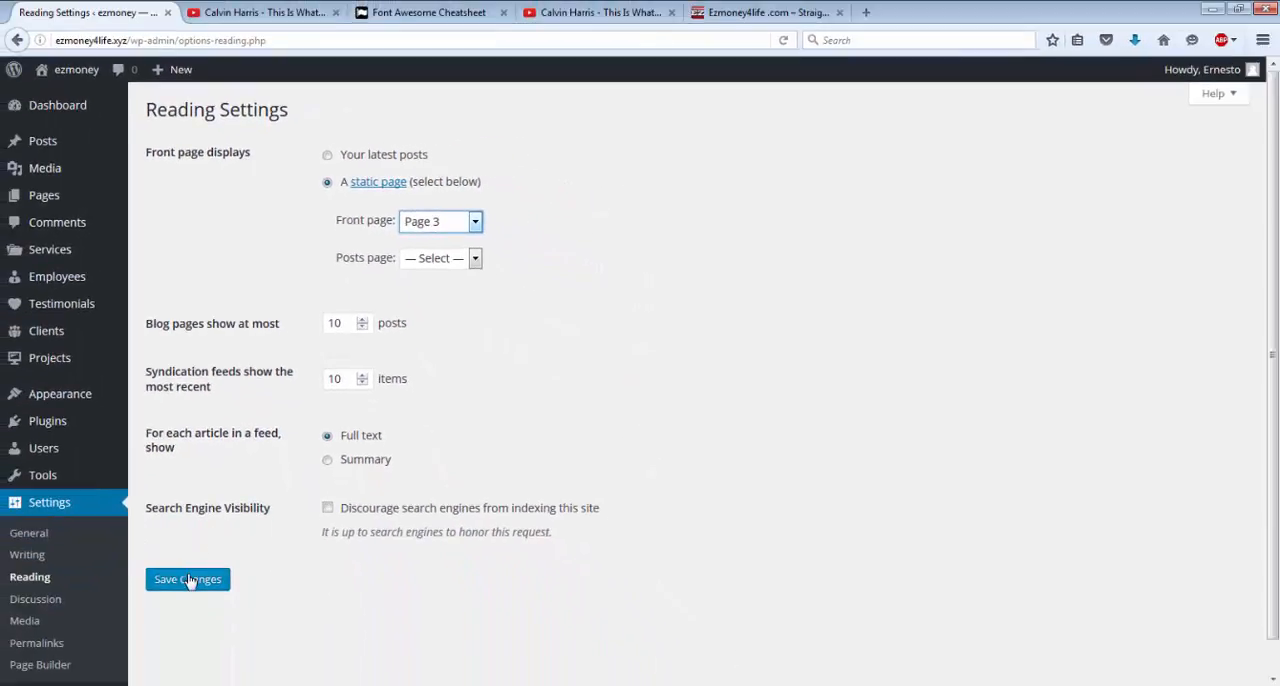
pyautogui.click(190, 581)
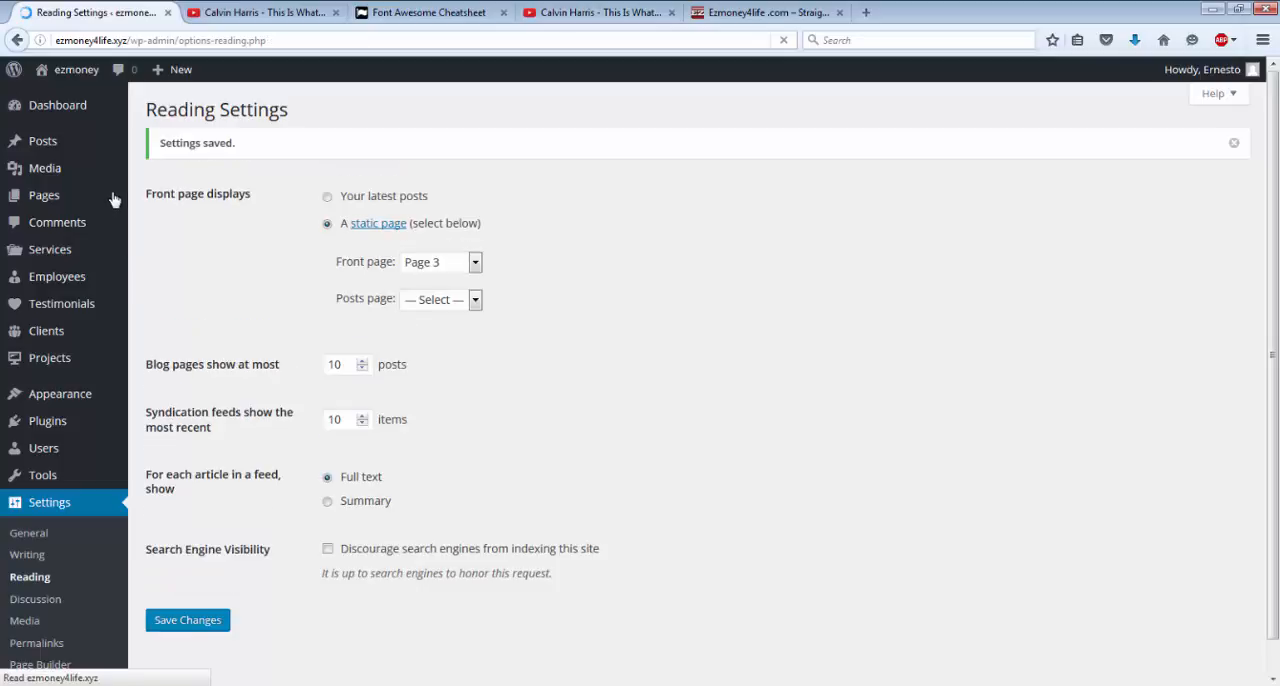
# Visit the site, examine the front page and its sidebar, and compare them with the ezmoney4life.com sidebar.
pyautogui.click(77, 79)
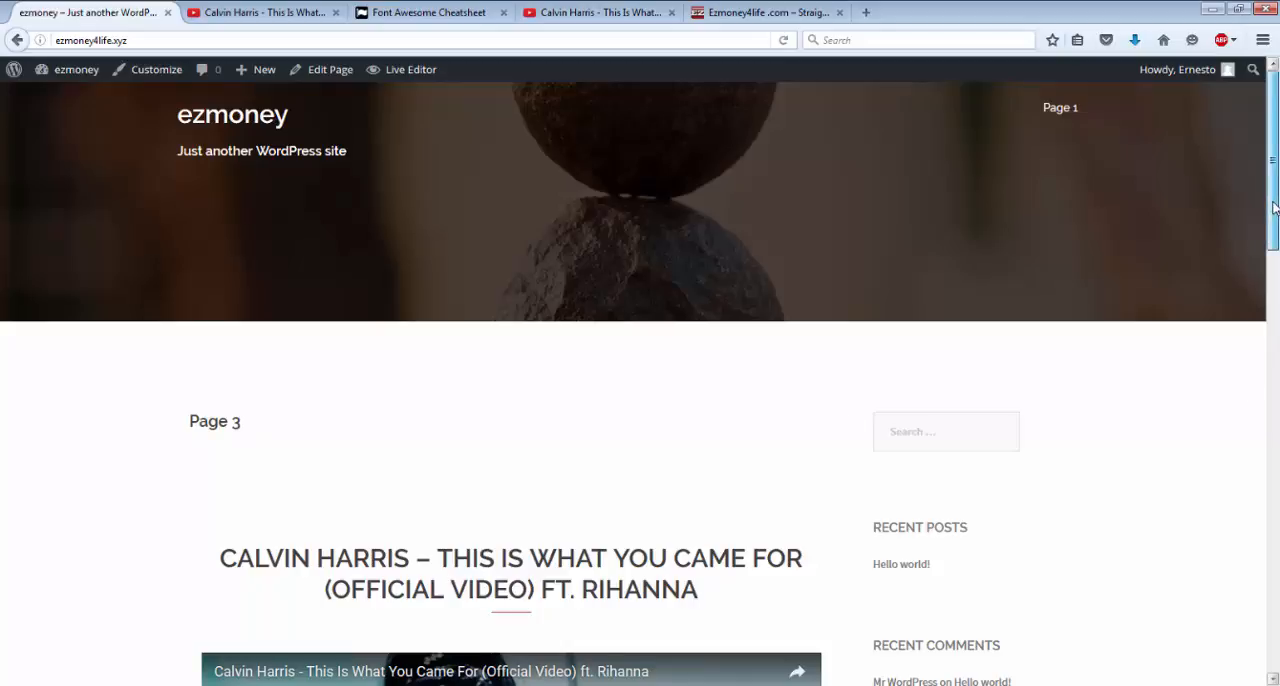
pyautogui.moveTo(1274, 207); pyautogui.dragTo(1246, 62)
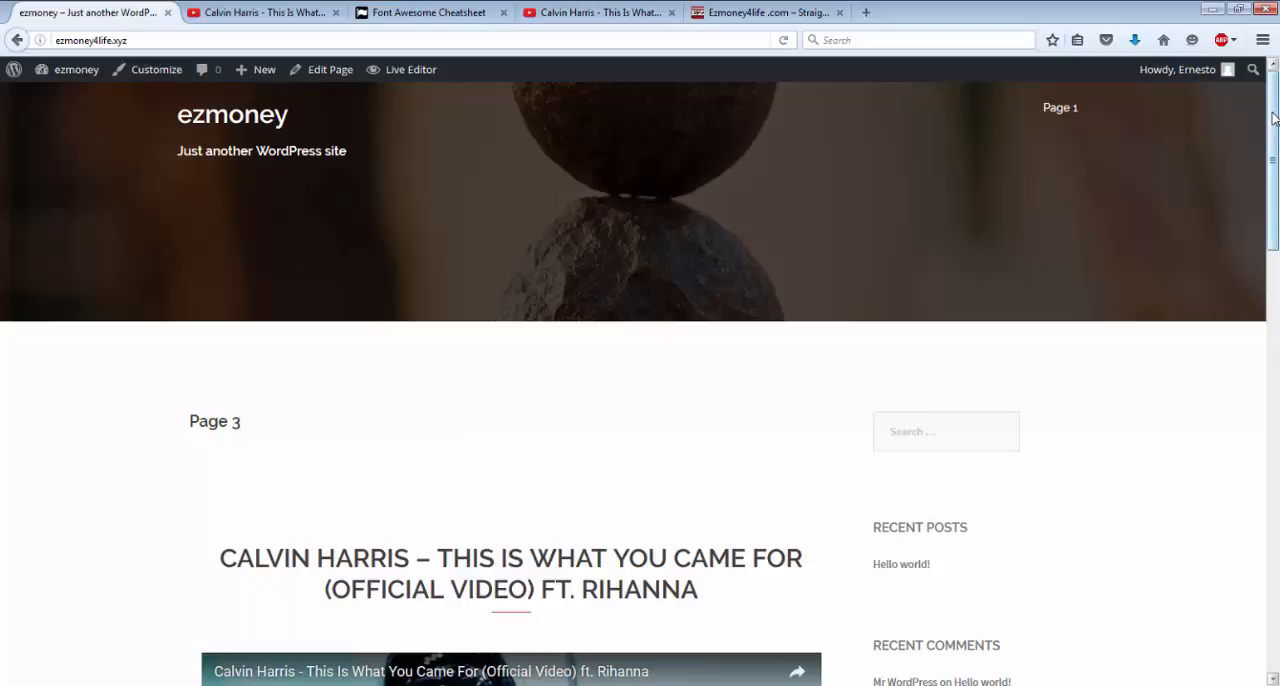
pyautogui.moveTo(1273, 118); pyautogui.dragTo(1276, 240)
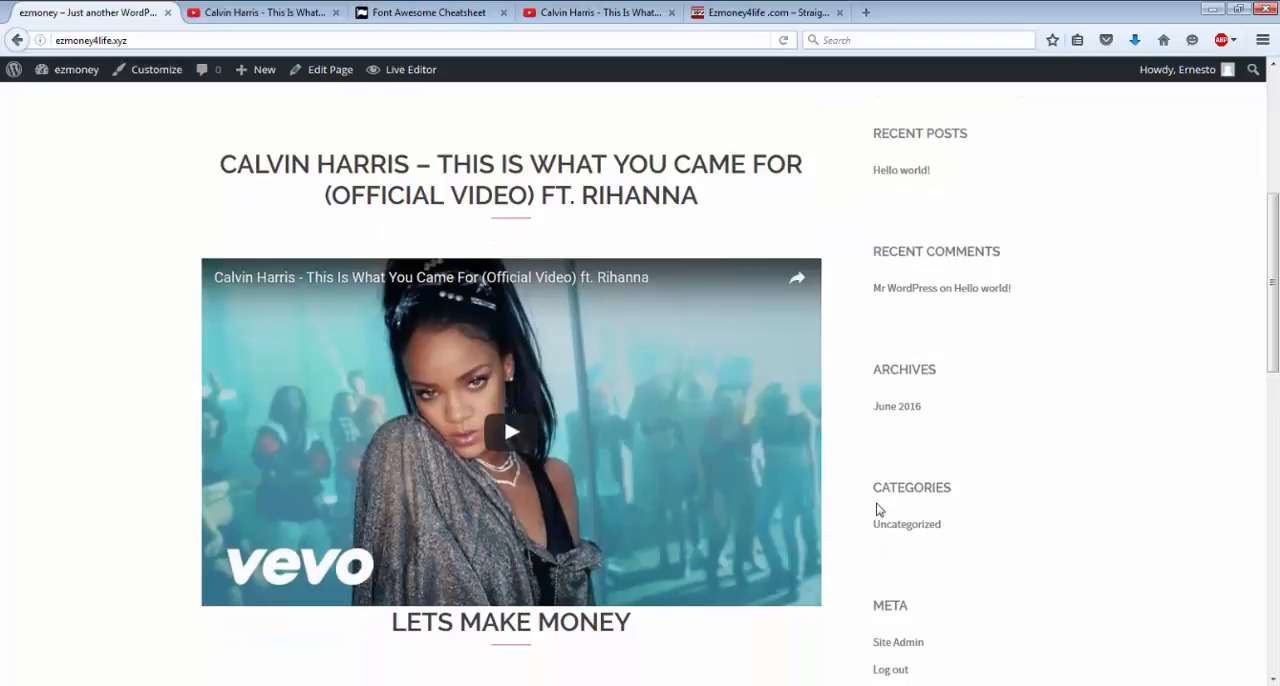
pyautogui.moveTo(66, 69)
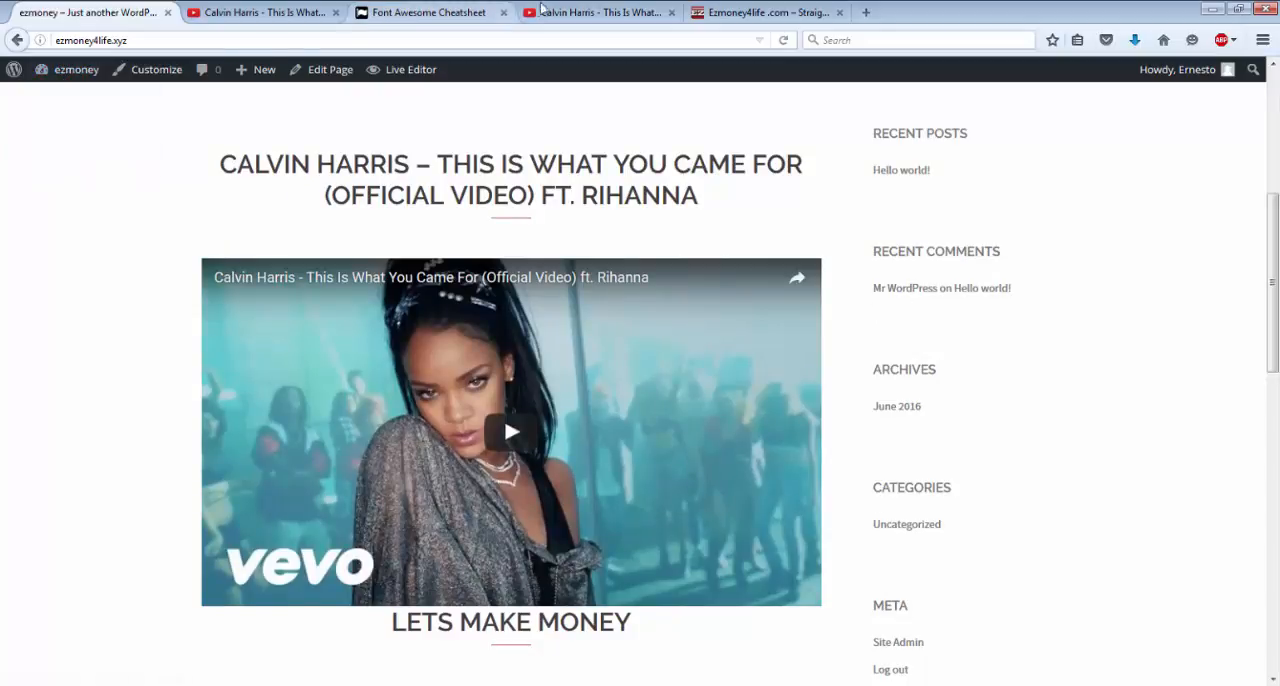
pyautogui.click(755, 12)
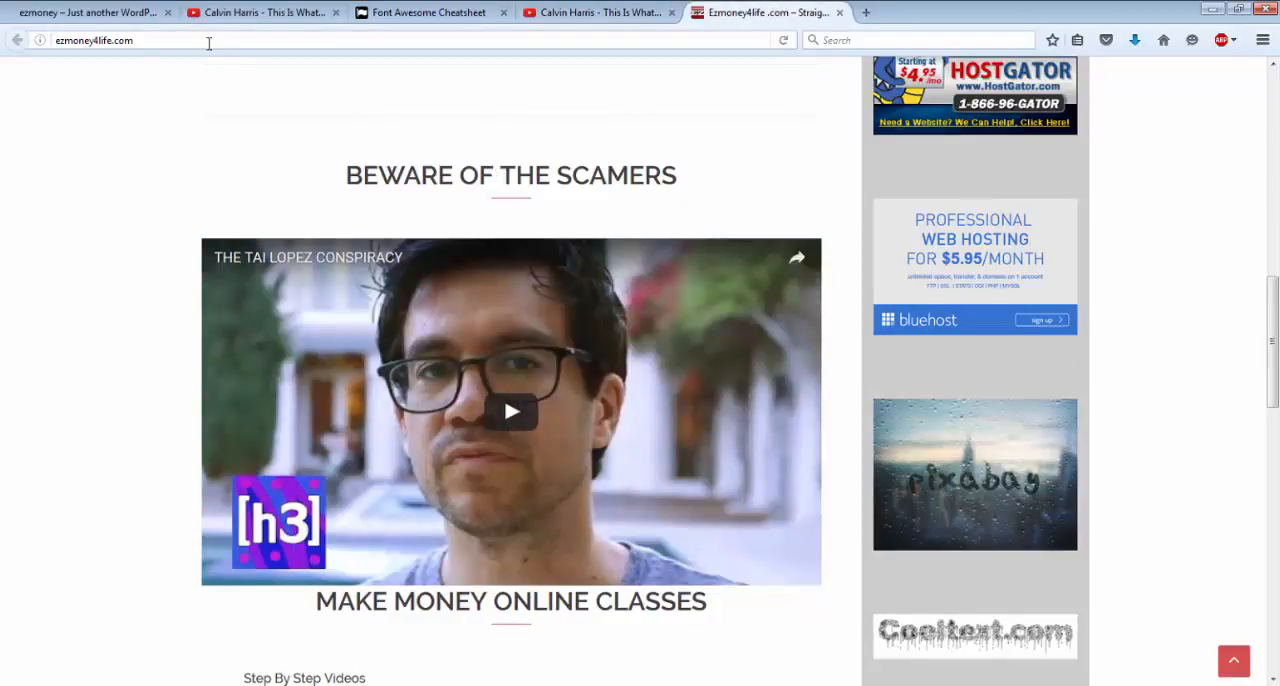
pyautogui.click(78, 18)
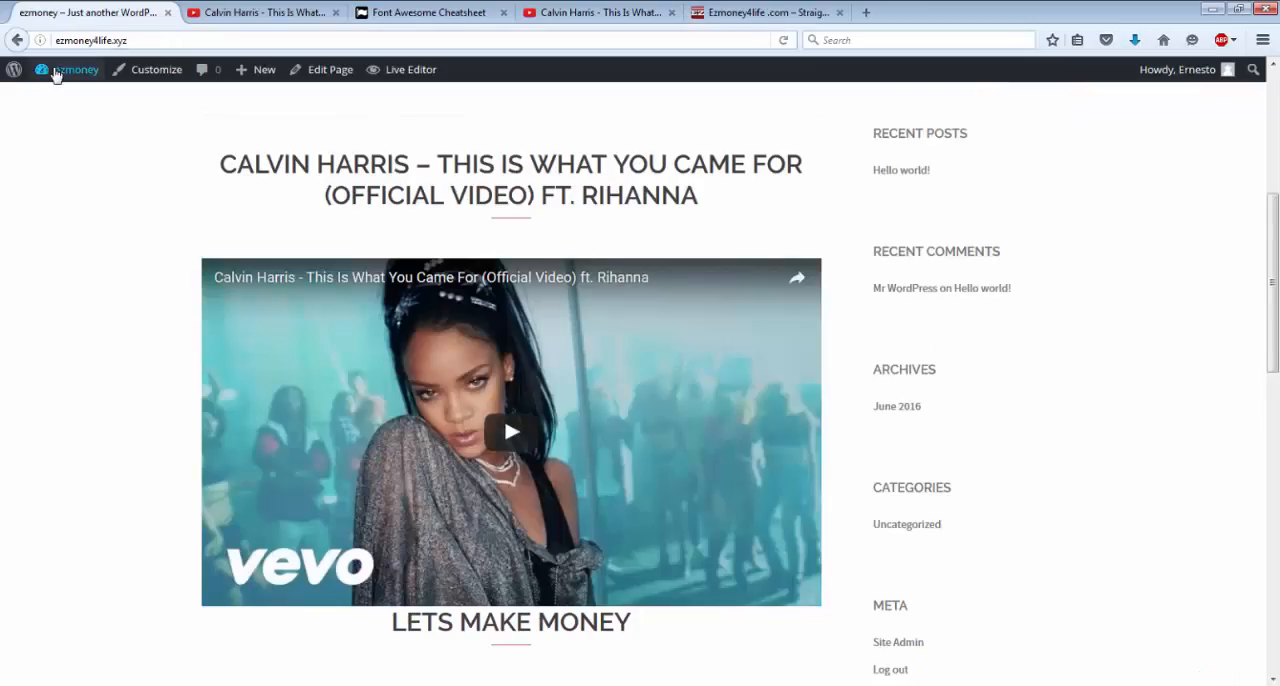
# Open the site's Widgets settings and remove the Search, Recent Posts and Recent Comments widgets from the Sidebar.
pyautogui.click(57, 76)
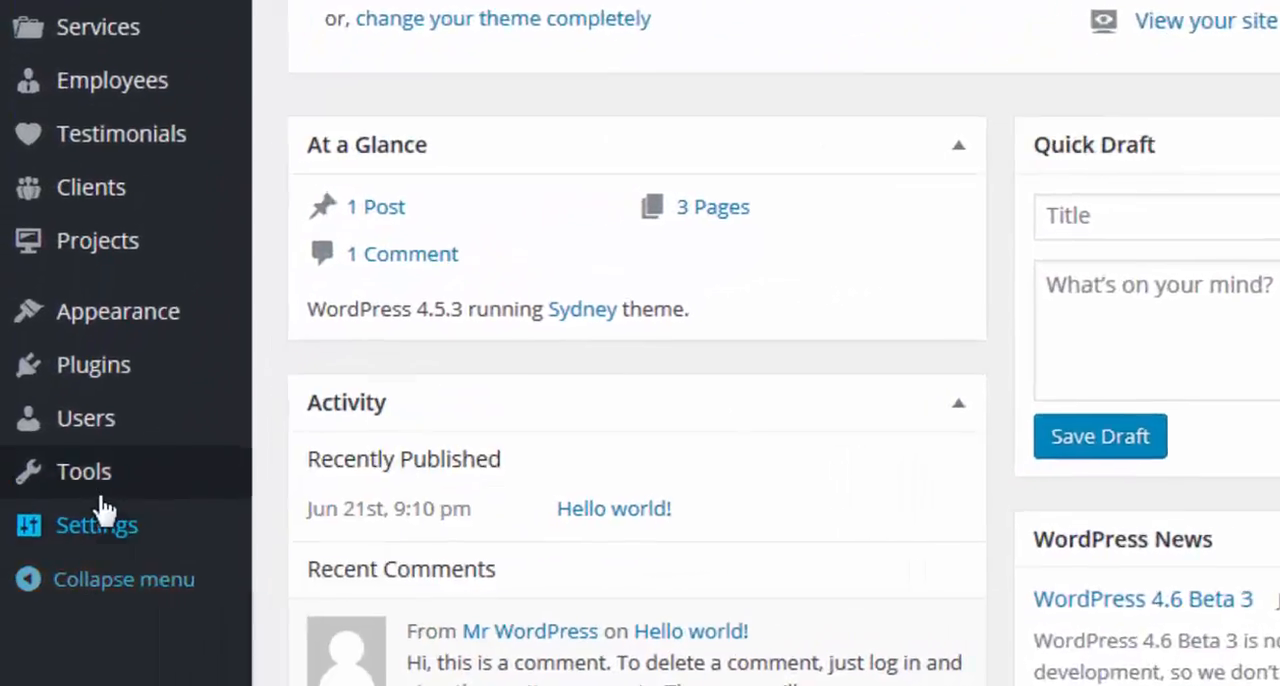
pyautogui.moveTo(52, 540)
pyautogui.moveTo(117, 368)
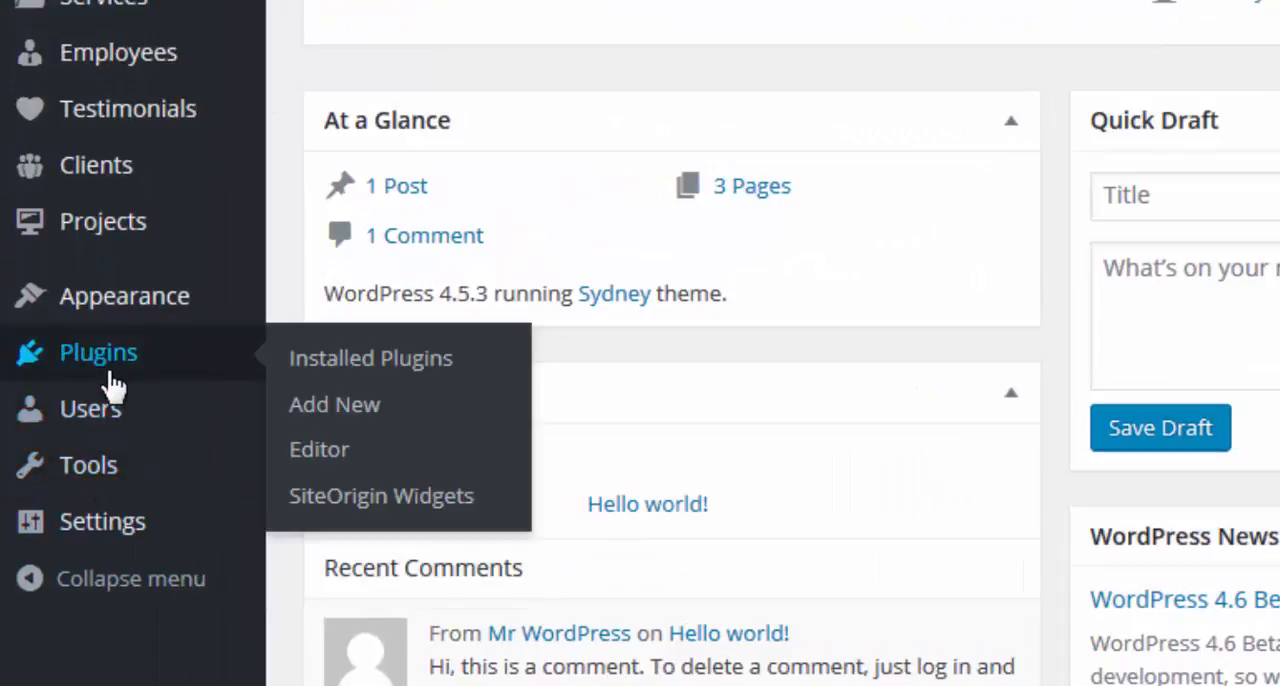
pyautogui.moveTo(126, 316)
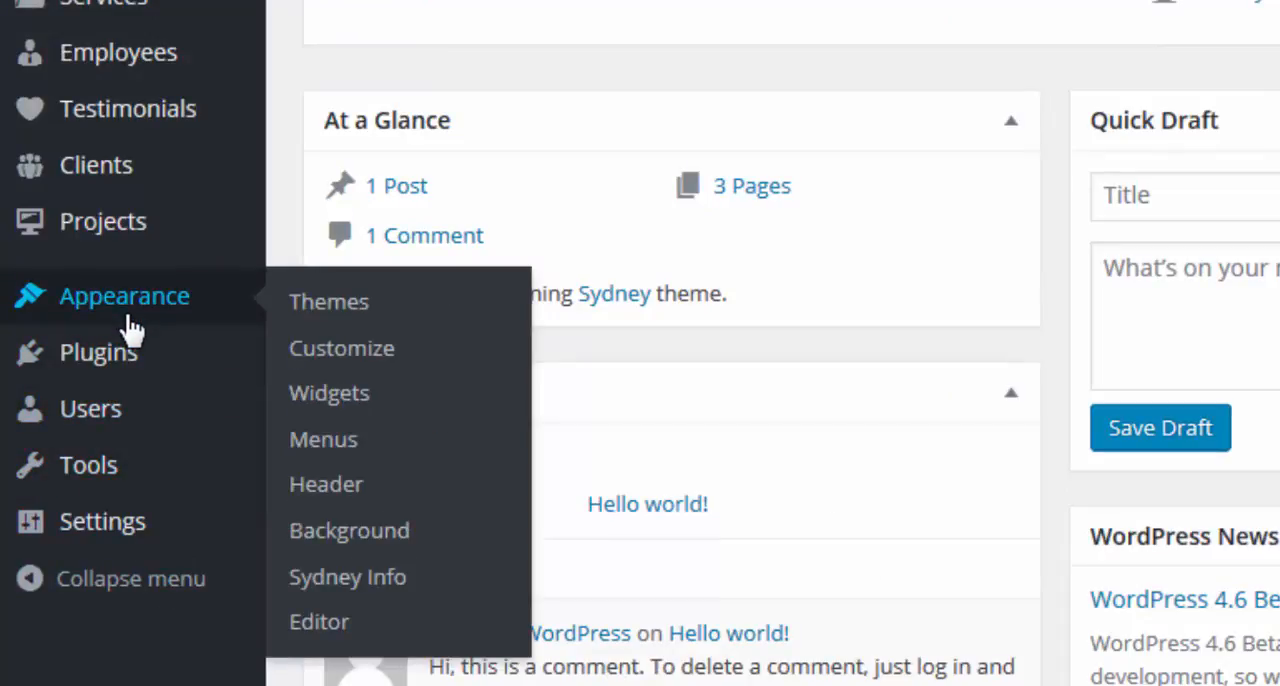
pyautogui.click(330, 394)
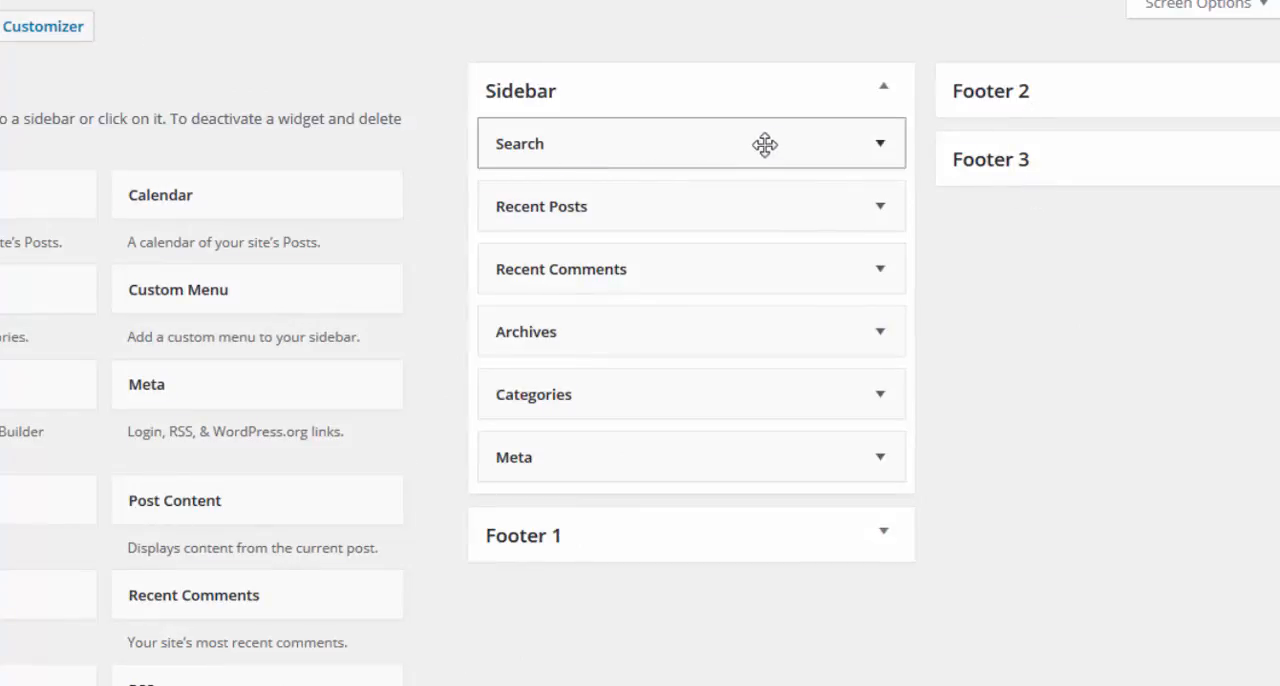
pyautogui.moveTo(773, 144); pyautogui.dragTo(68, 136)
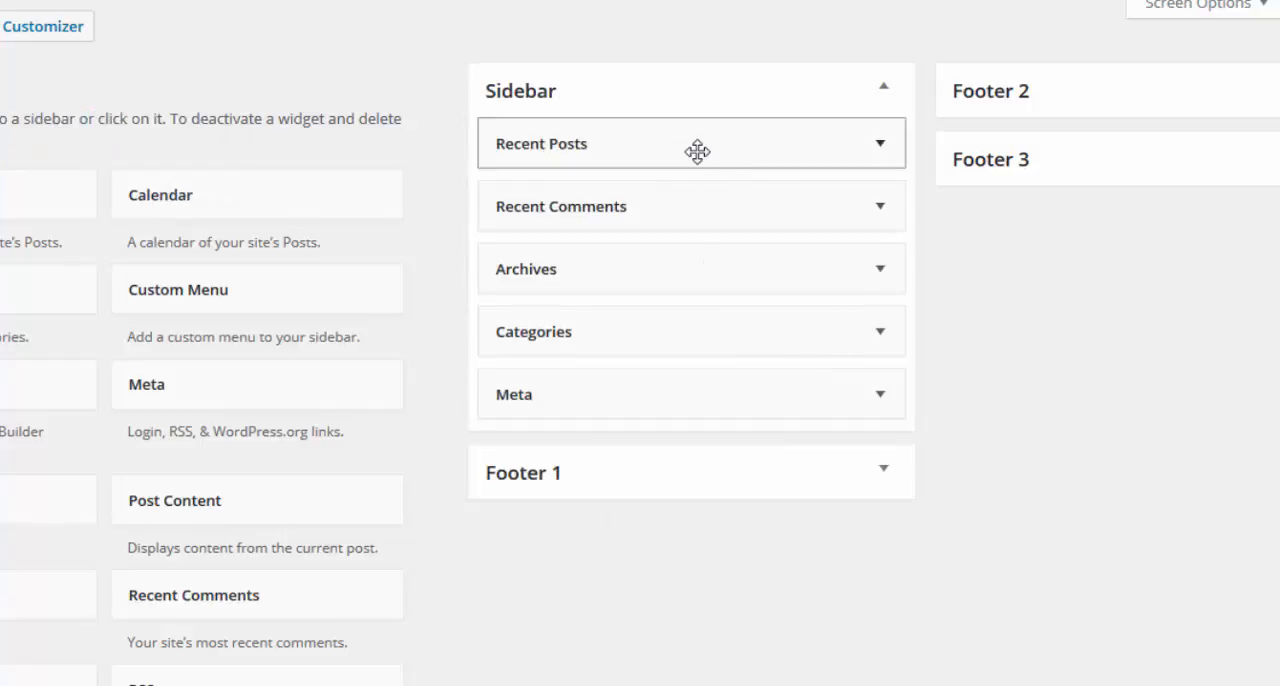
pyautogui.moveTo(663, 134); pyautogui.dragTo(118, 248)
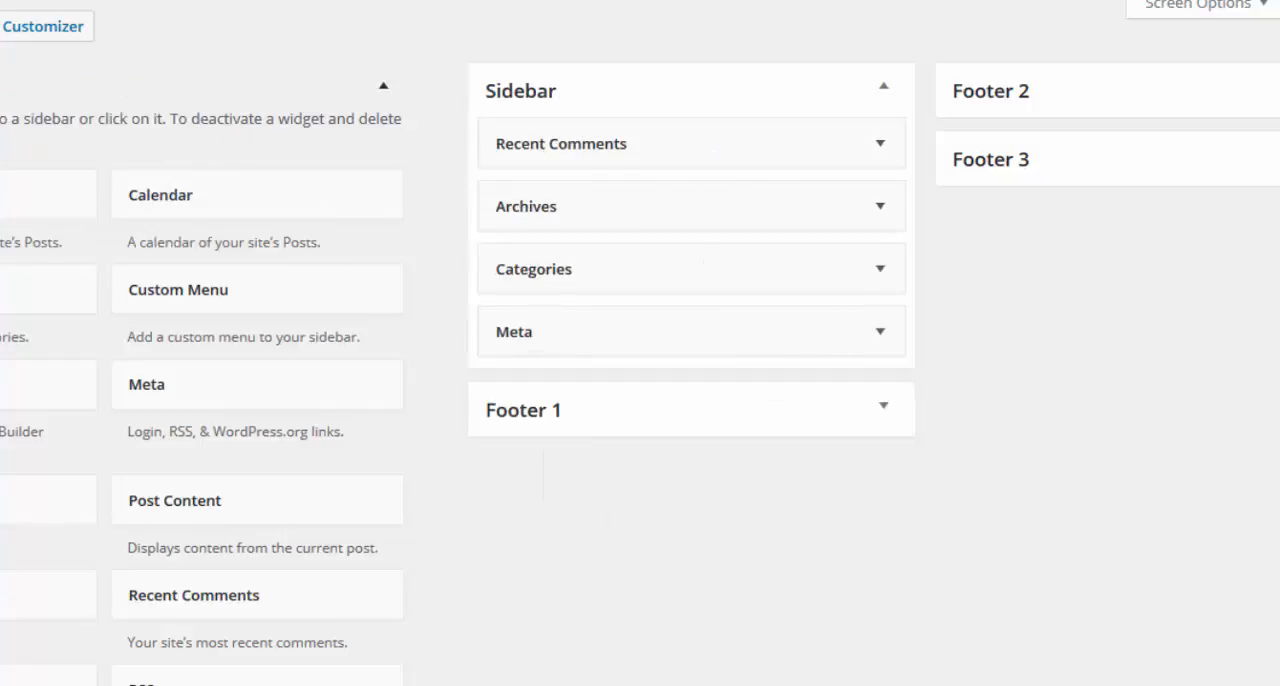
pyautogui.moveTo(674, 148); pyautogui.dragTo(42, 145)
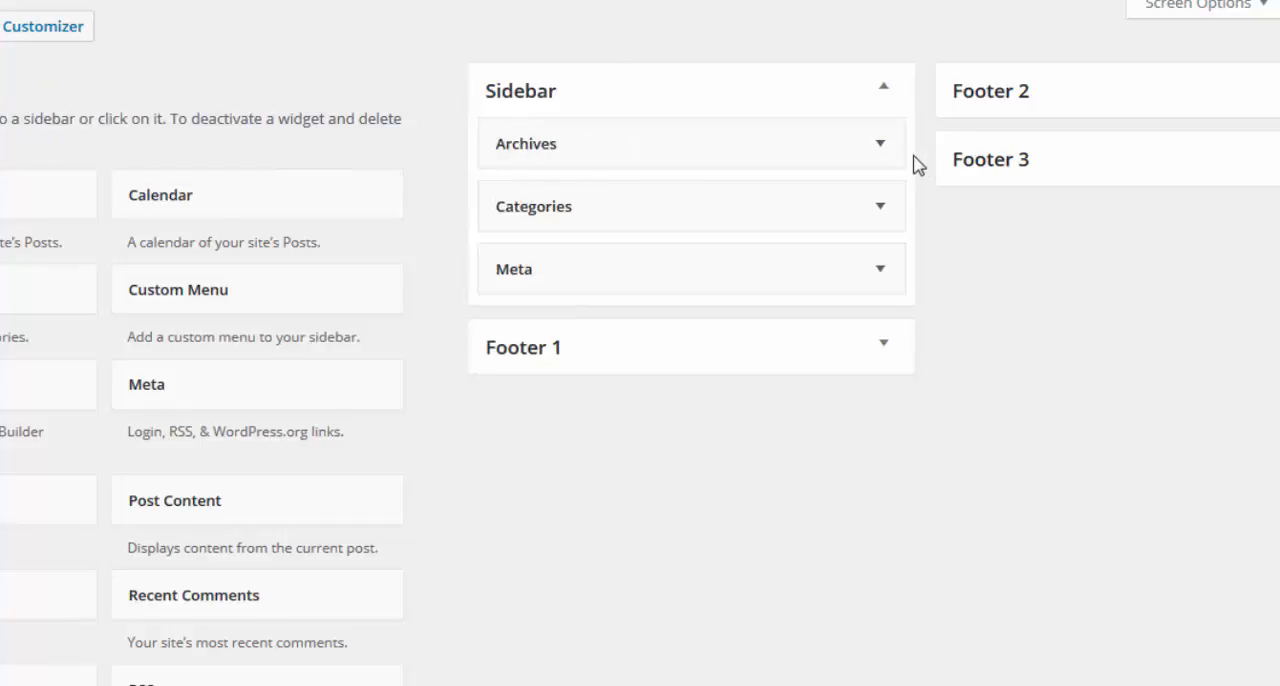
# Delete the Archives, Categories and Meta widgets from the Sidebar.
pyautogui.click(878, 145)
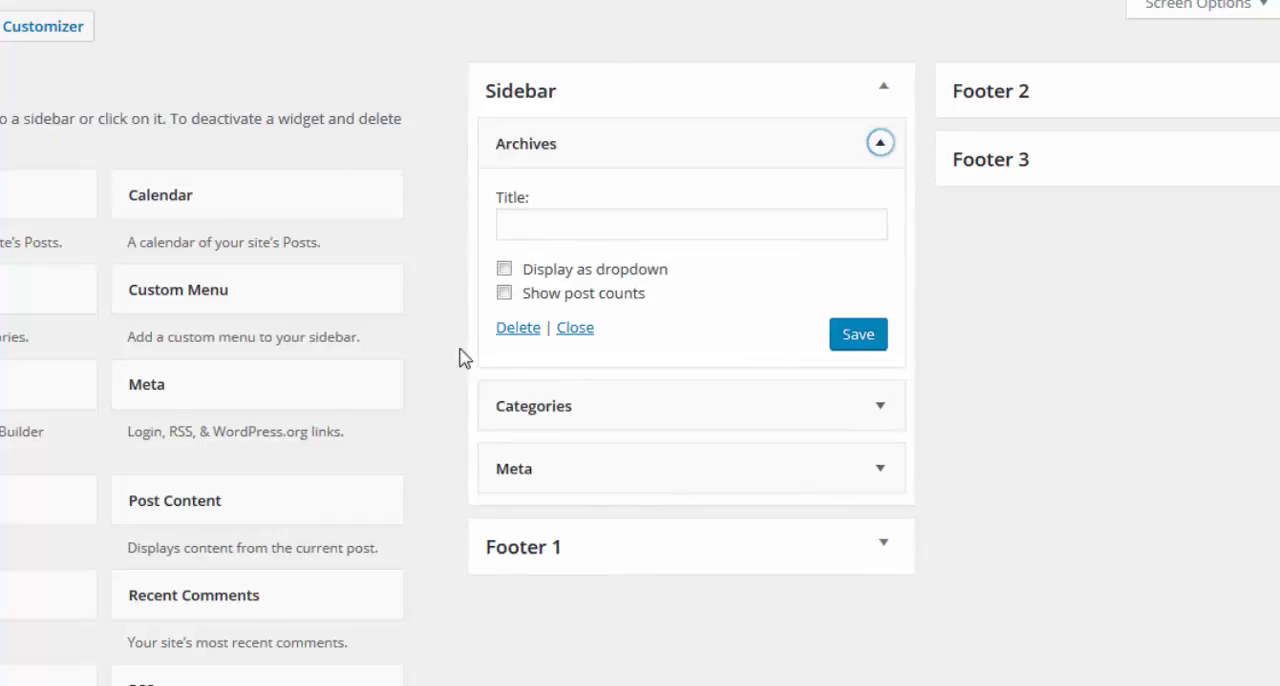
pyautogui.click(522, 334)
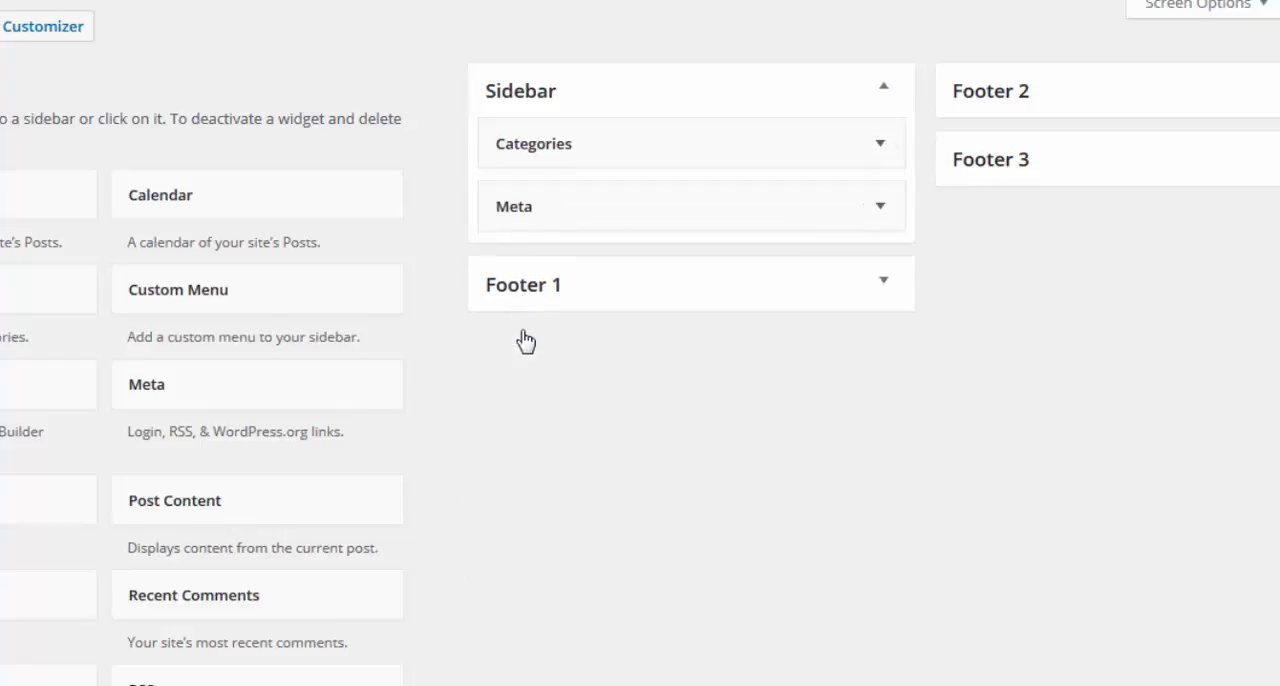
pyautogui.click(880, 145)
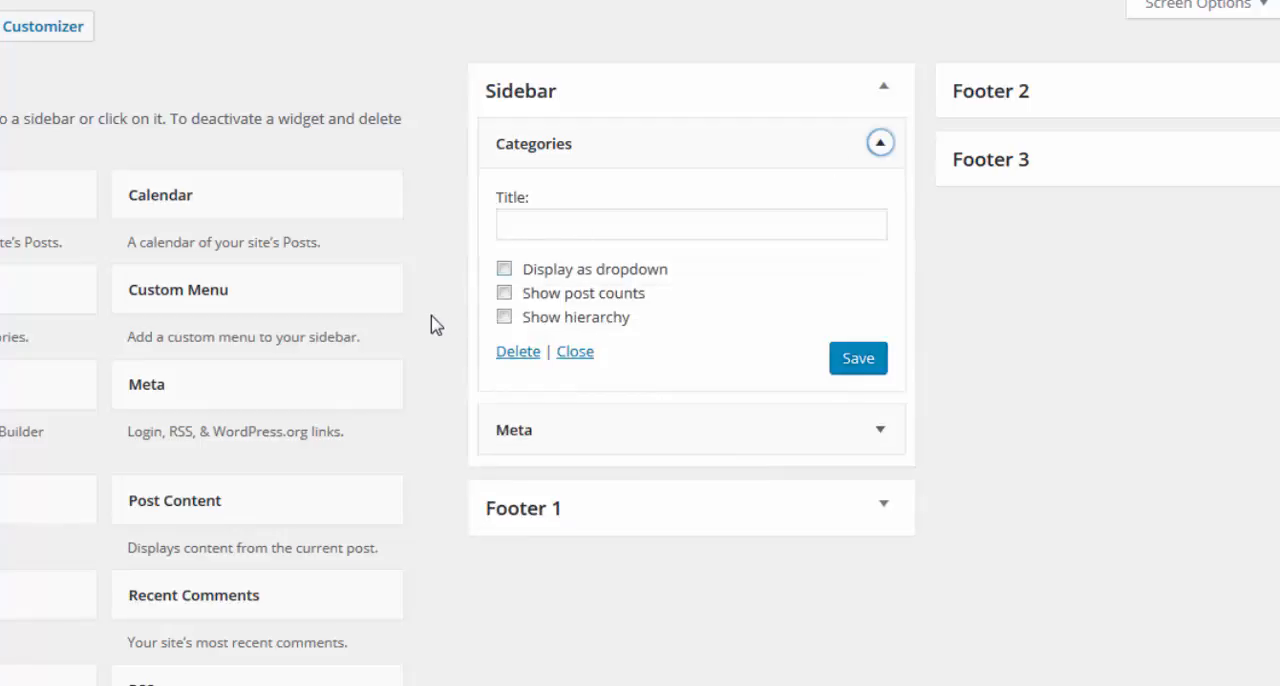
pyautogui.click(516, 358)
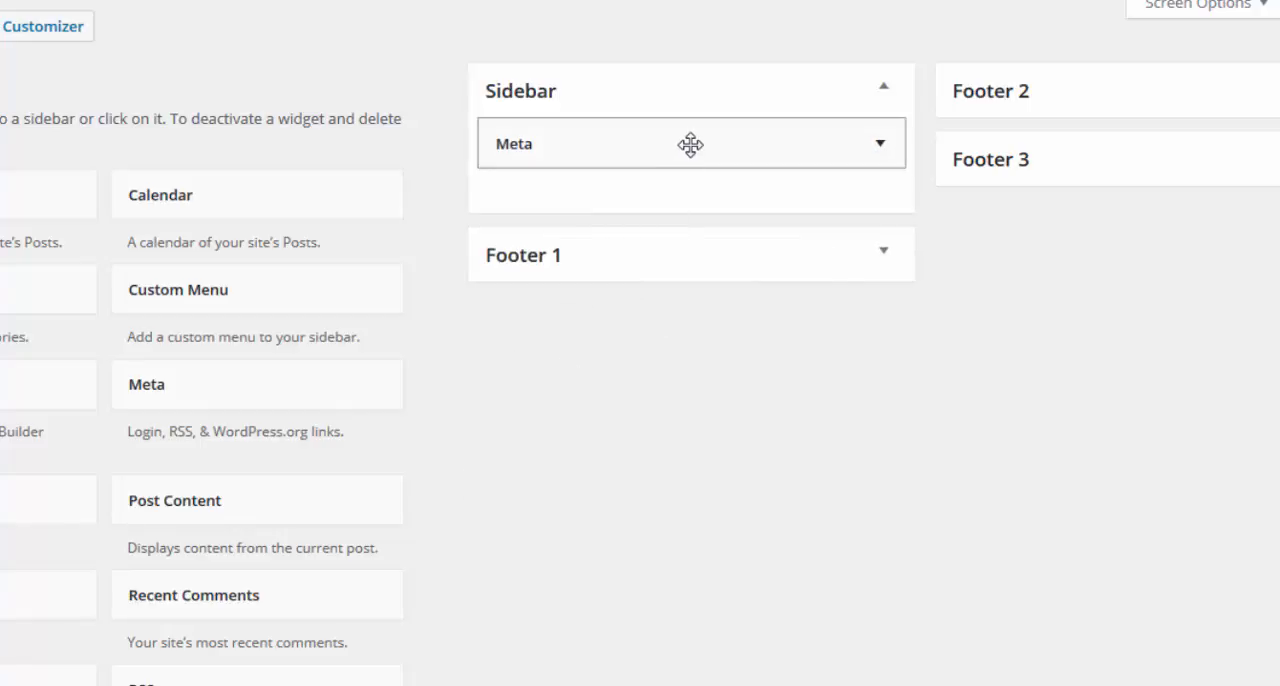
pyautogui.click(882, 146)
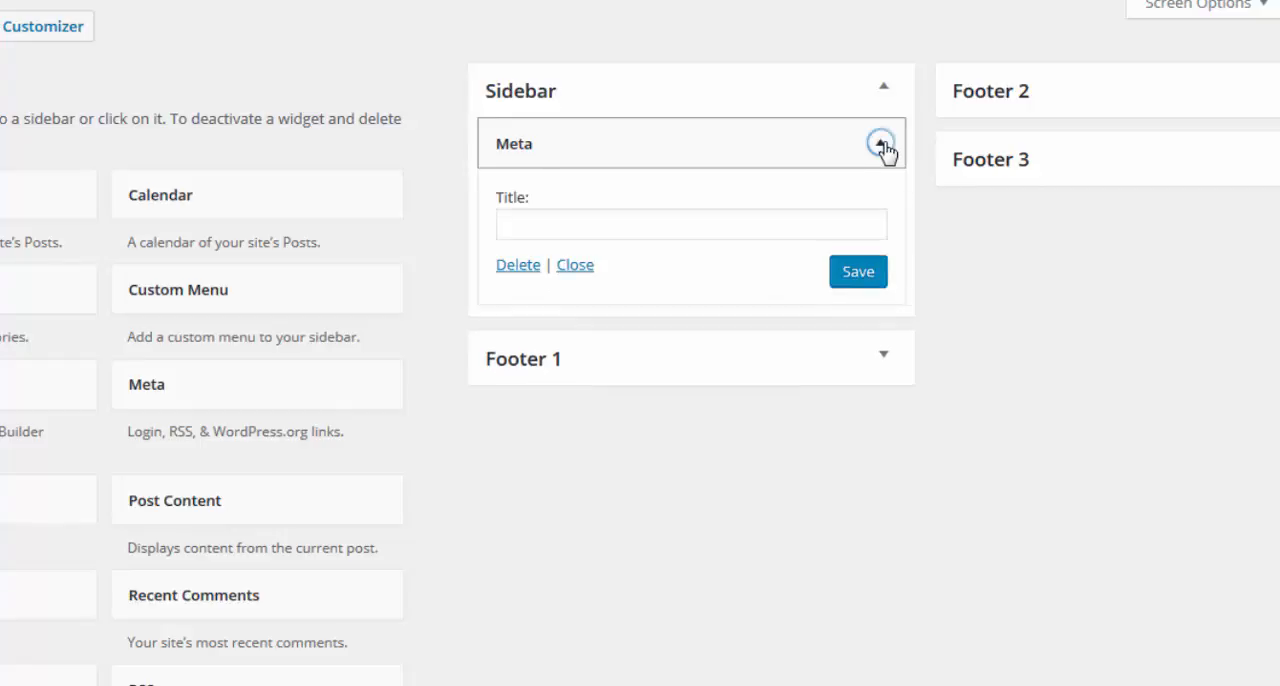
pyautogui.click(518, 268)
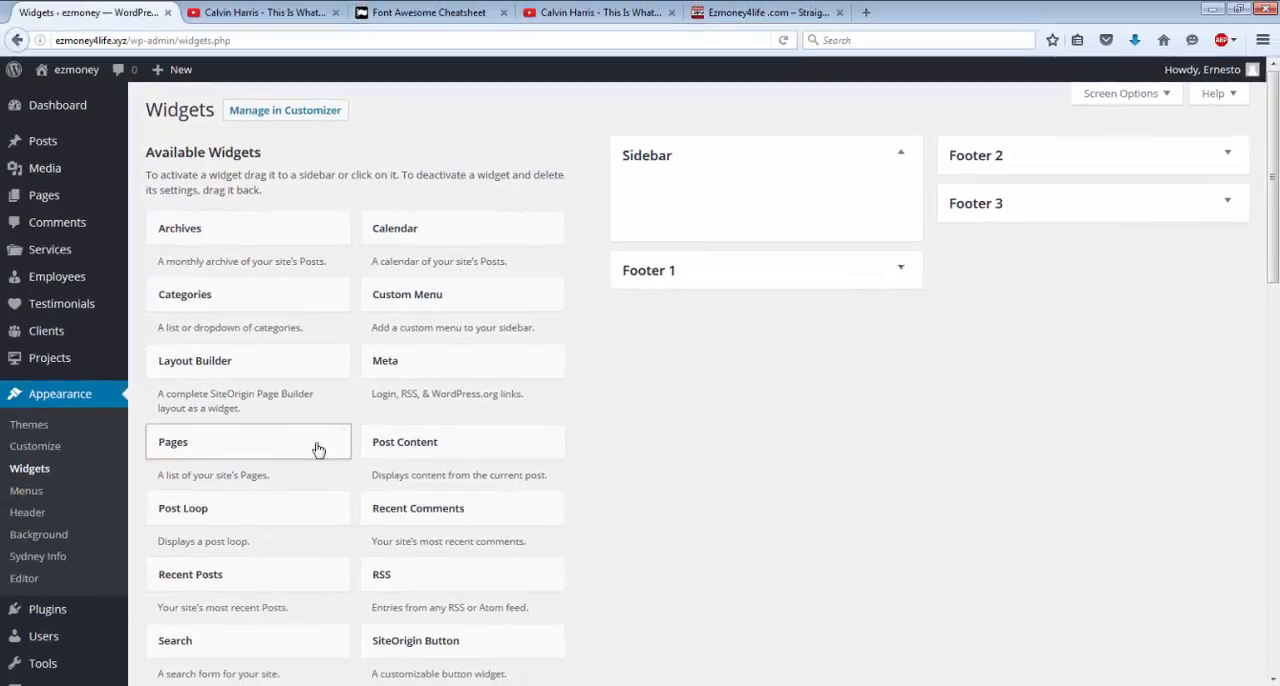
# Add a Text widget to the Sidebar and open its content for editing.
pyautogui.scroll(-5, 325, 465)
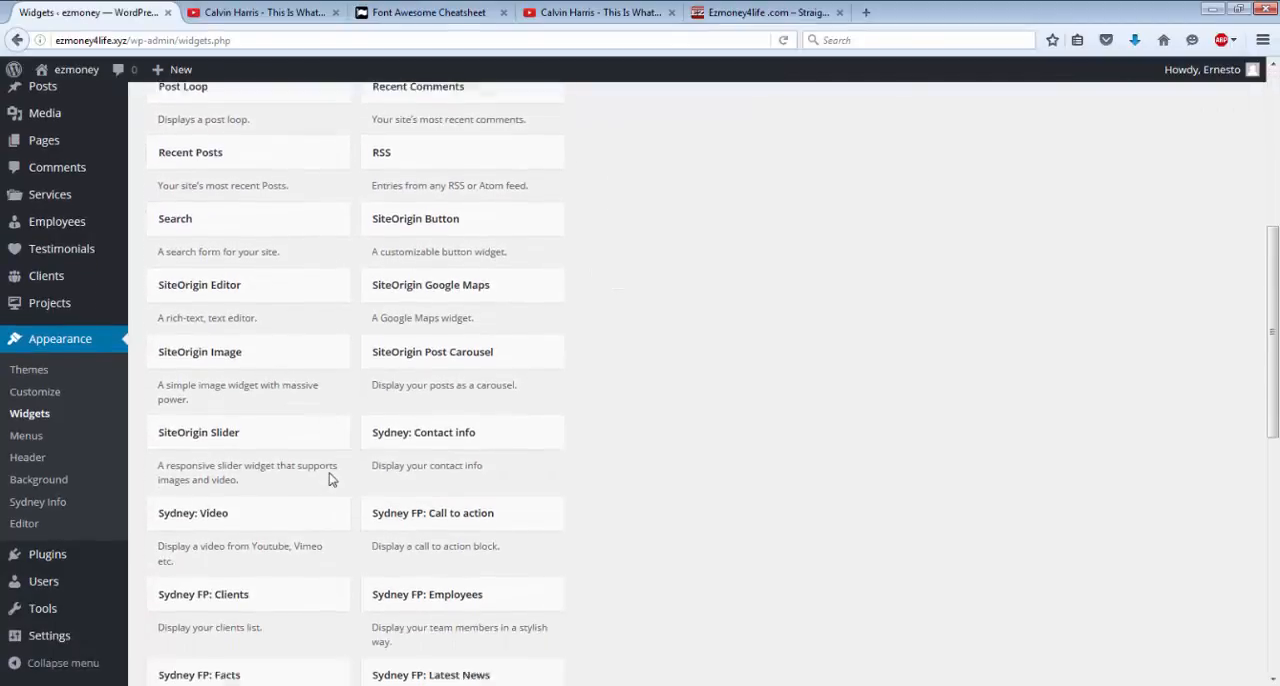
pyautogui.scroll(-4, 332, 481)
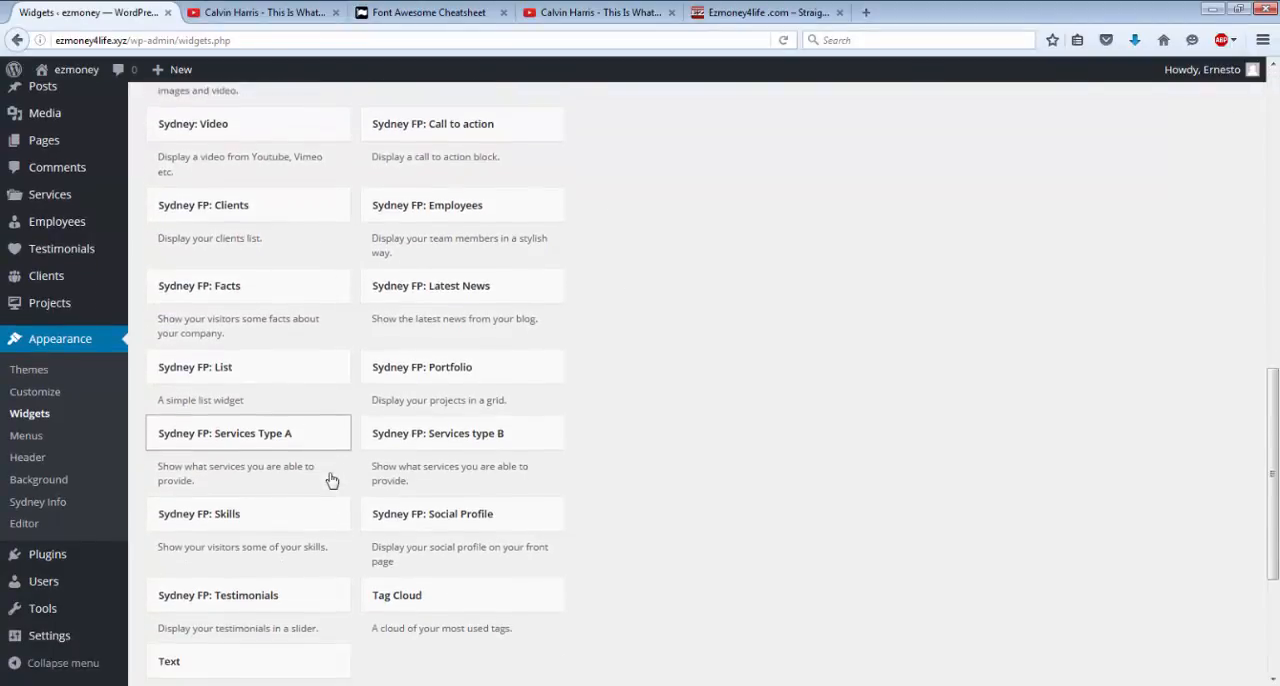
pyautogui.scroll(-2, 332, 481)
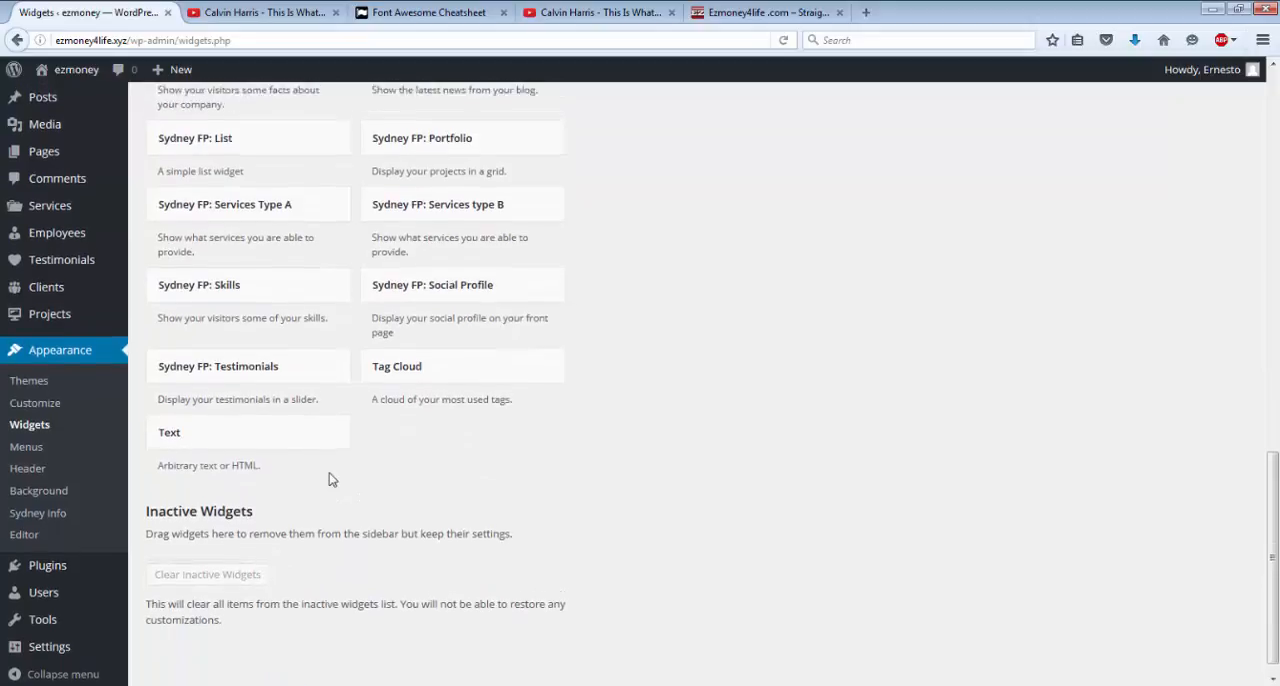
pyautogui.click(176, 446)
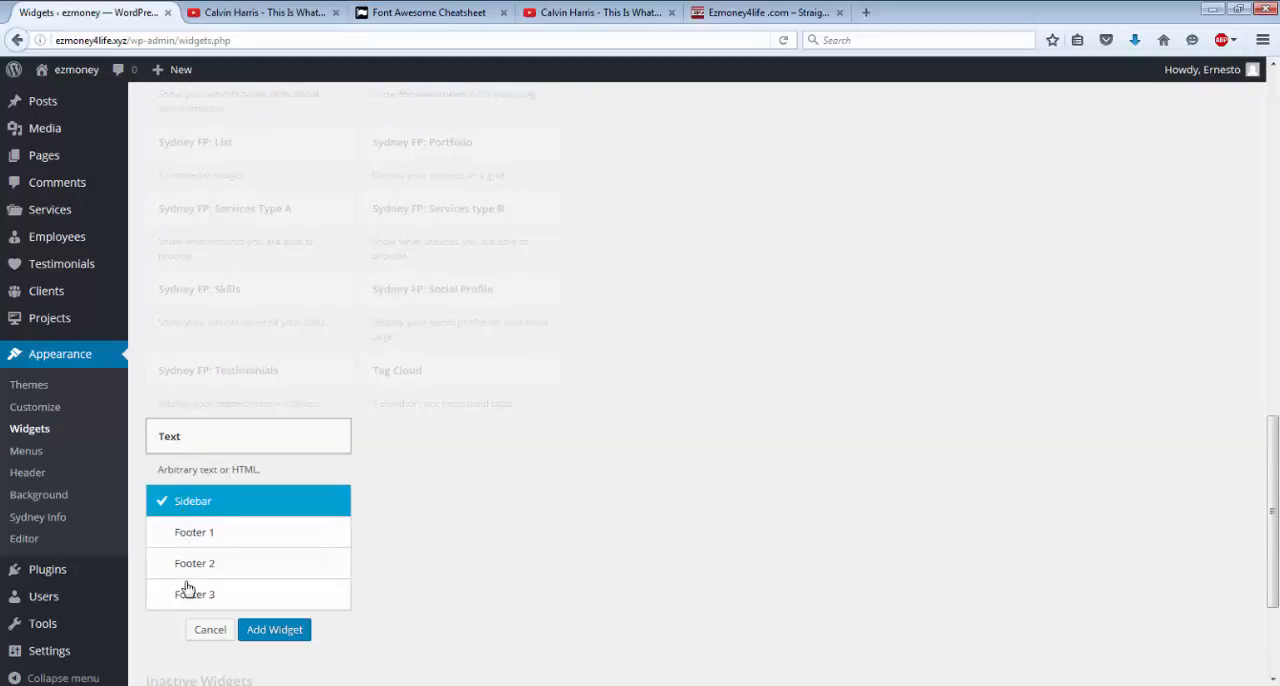
pyautogui.click(272, 630)
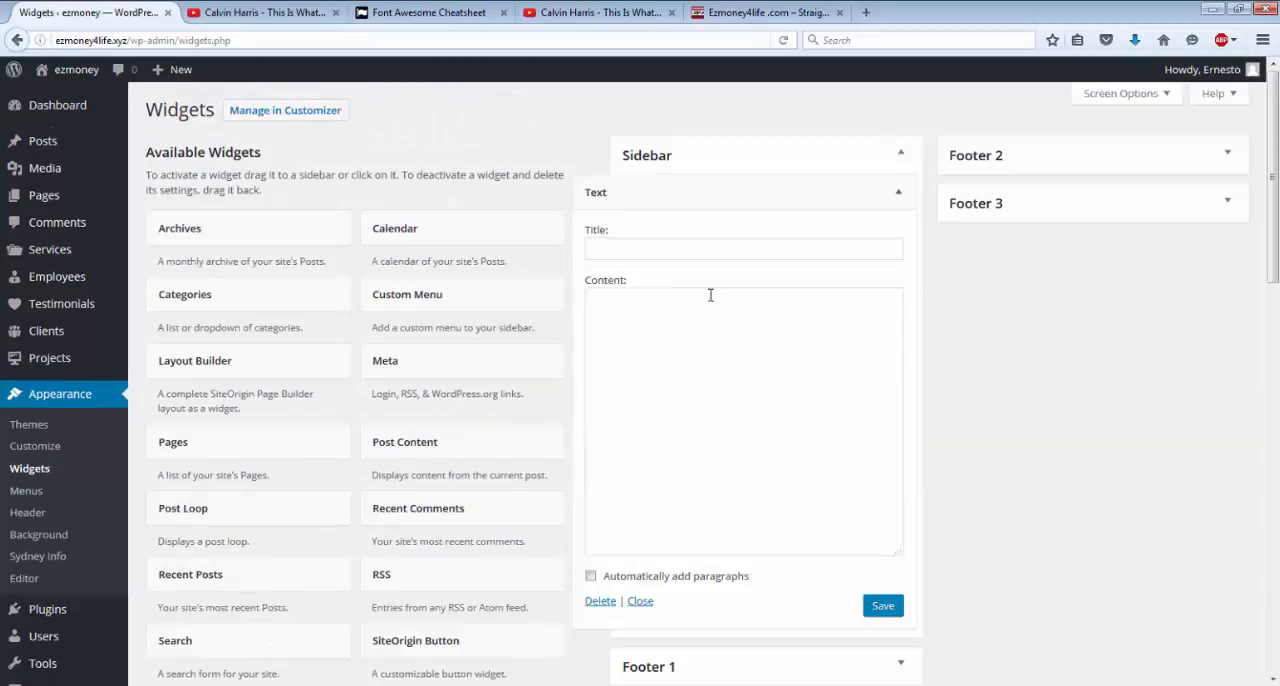
pyautogui.click(705, 311)
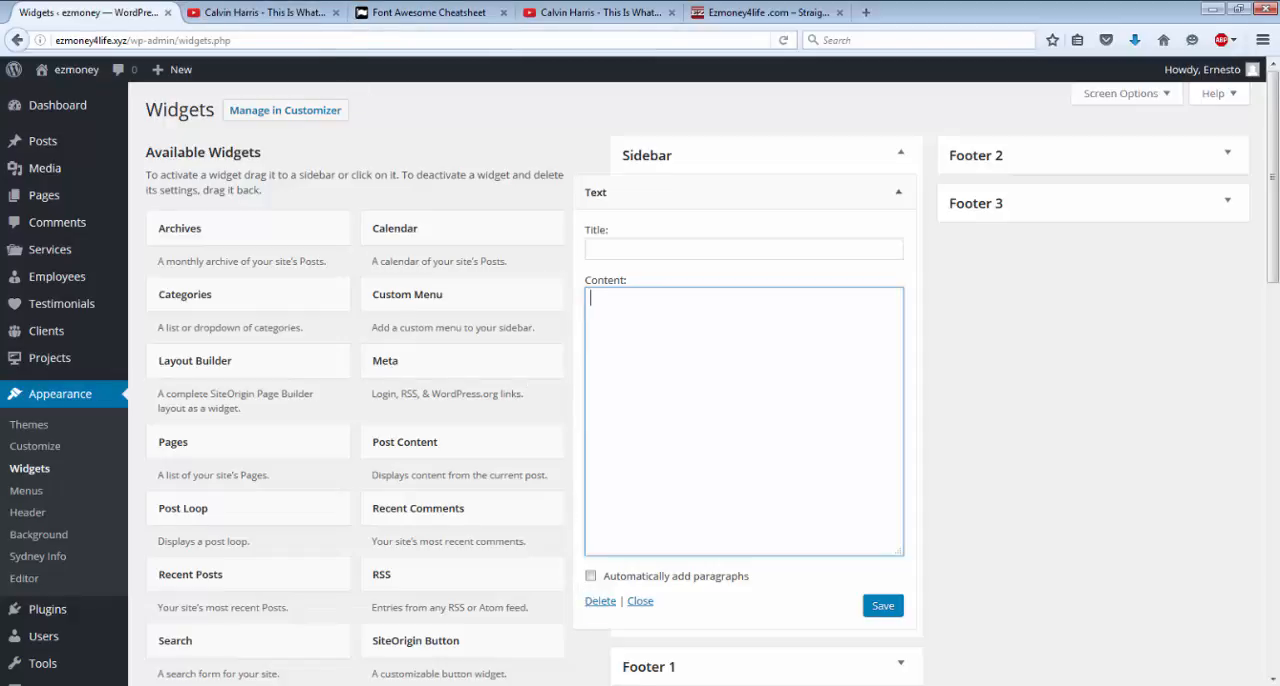
# Leave the Widgets settings for the site's dashboard and start a new page from the Pages list.
pyautogui.moveTo(110, 87)
pyautogui.click(80, 75)
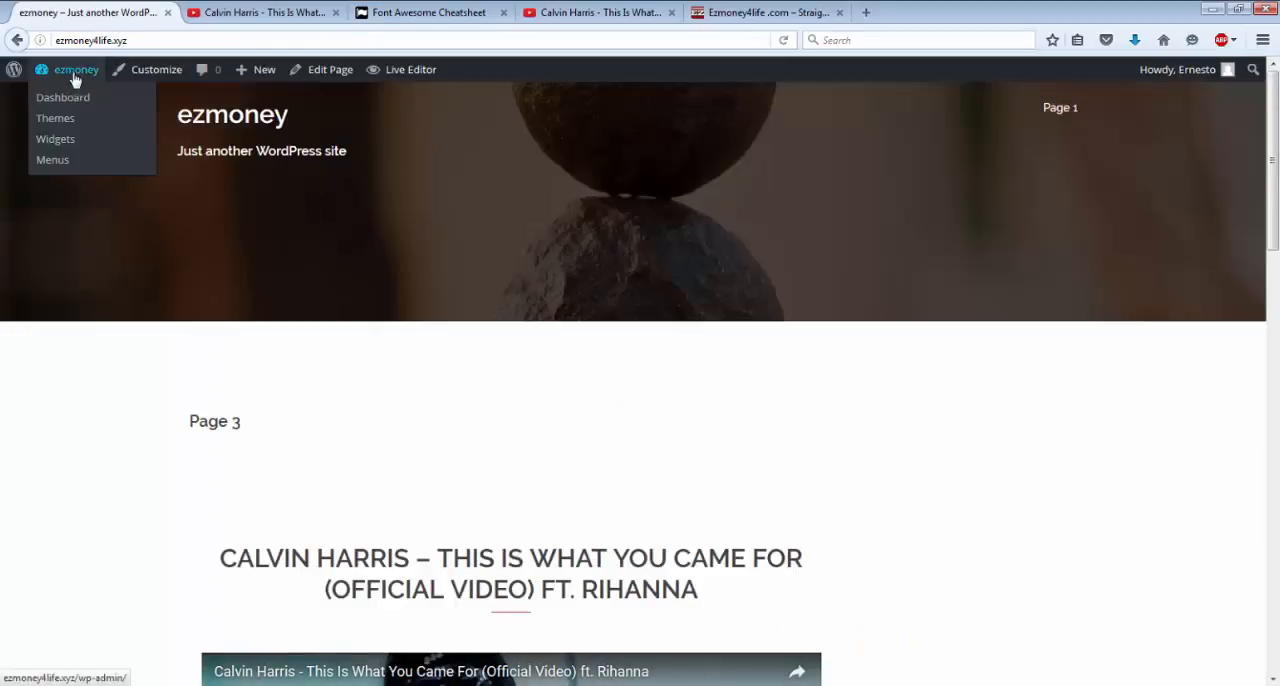
pyautogui.click(70, 103)
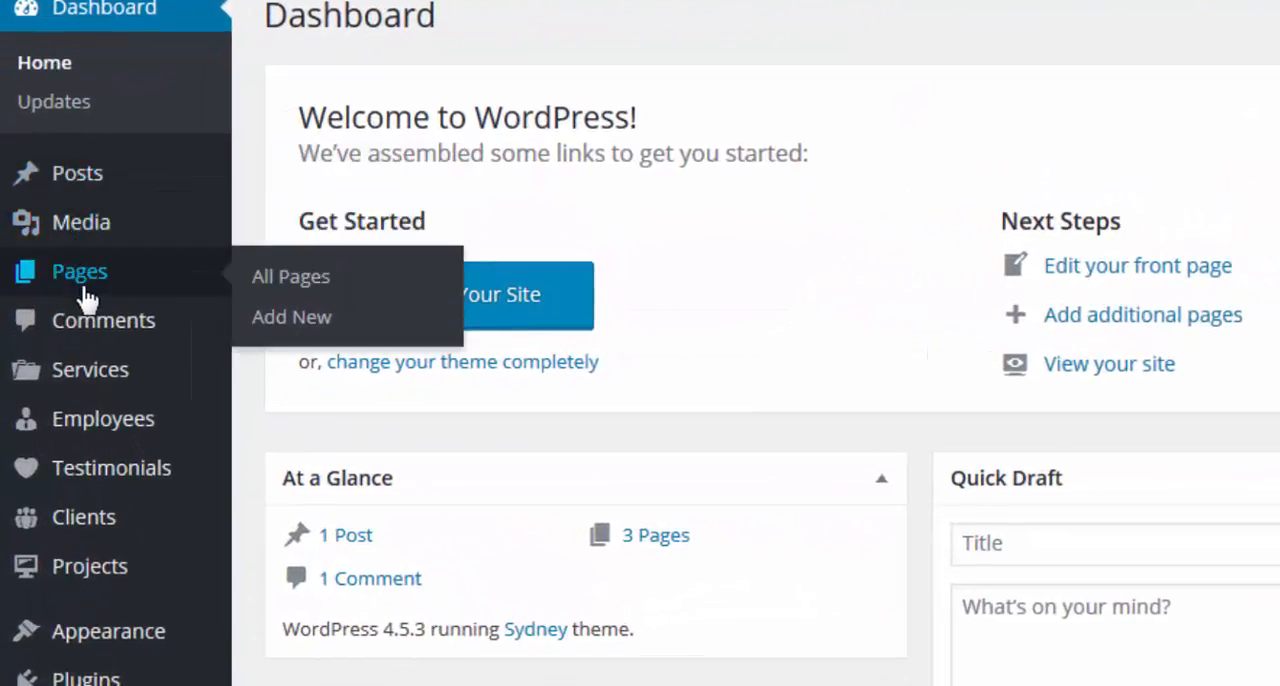
pyautogui.click(85, 288)
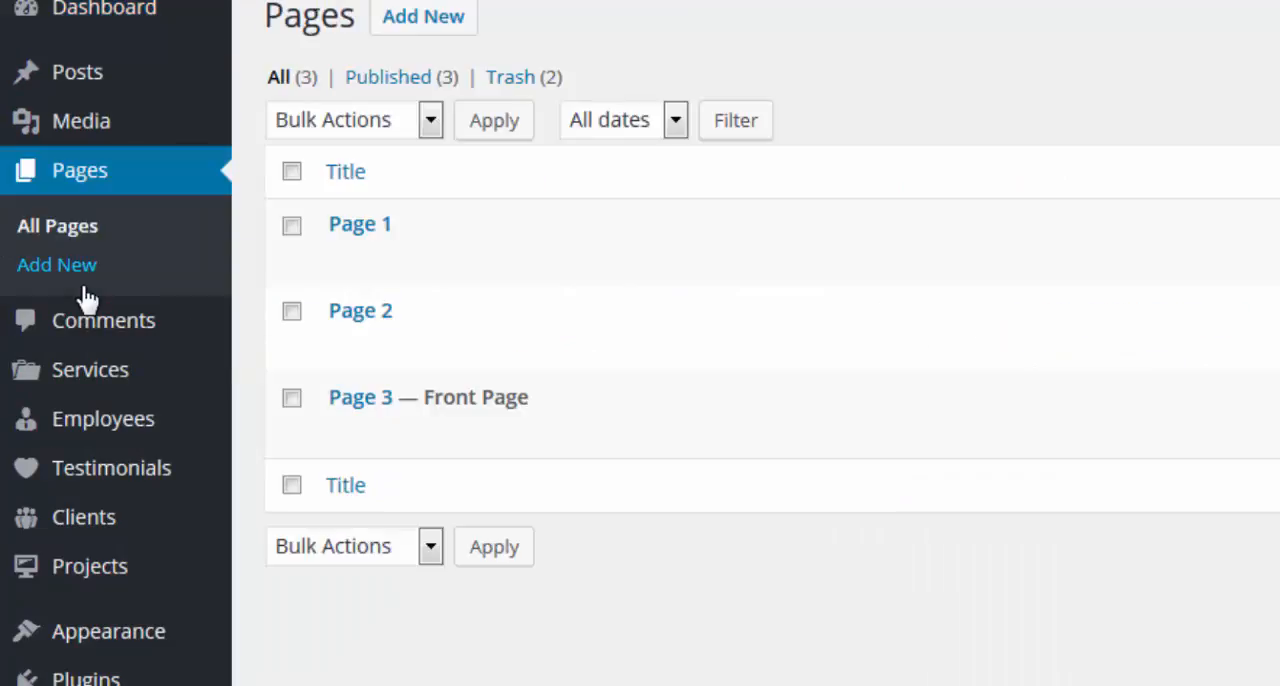
pyautogui.click(417, 18)
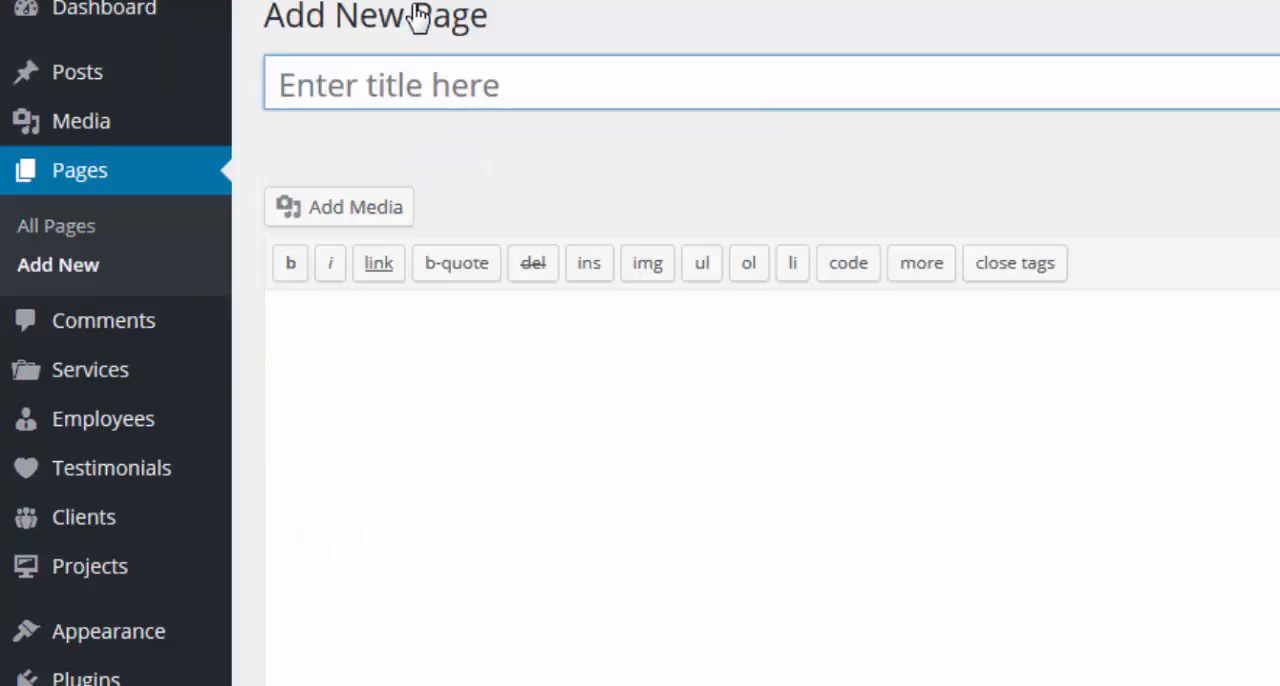
# Insert the image lotus-1205631_1280.jpg from the Media Library into the new page at Medium size, 300 × 200.
pyautogui.click(334, 218)
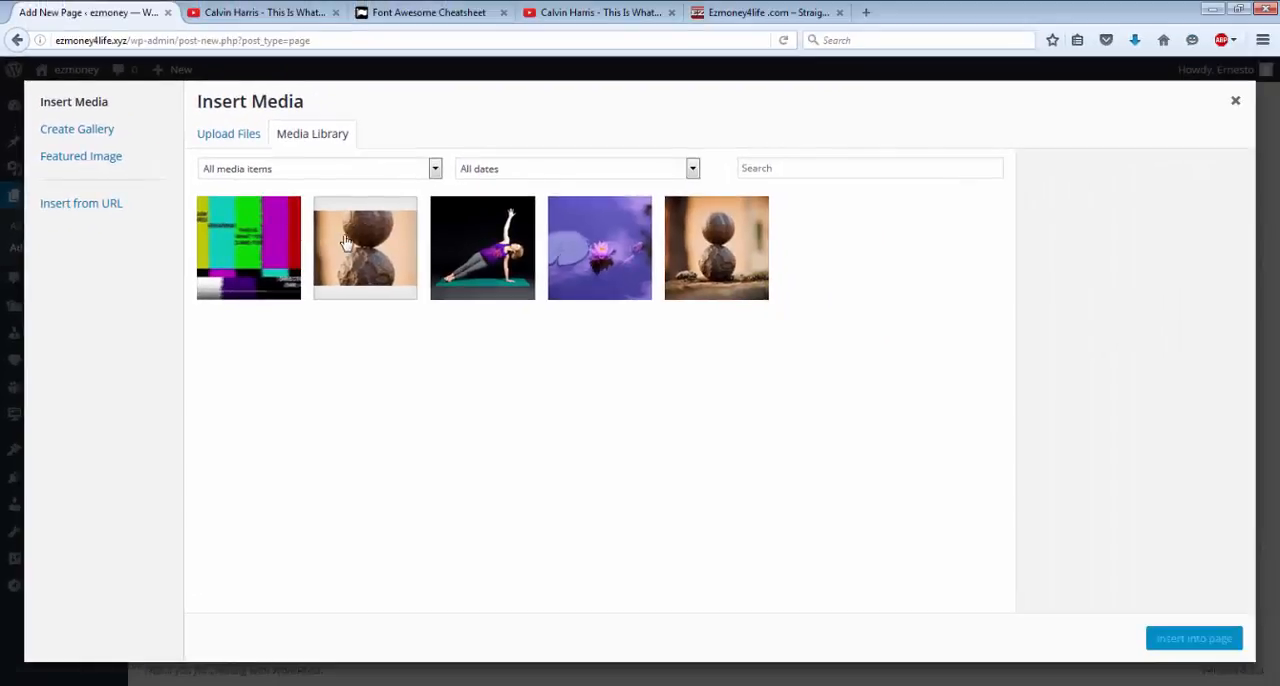
pyautogui.click(615, 263)
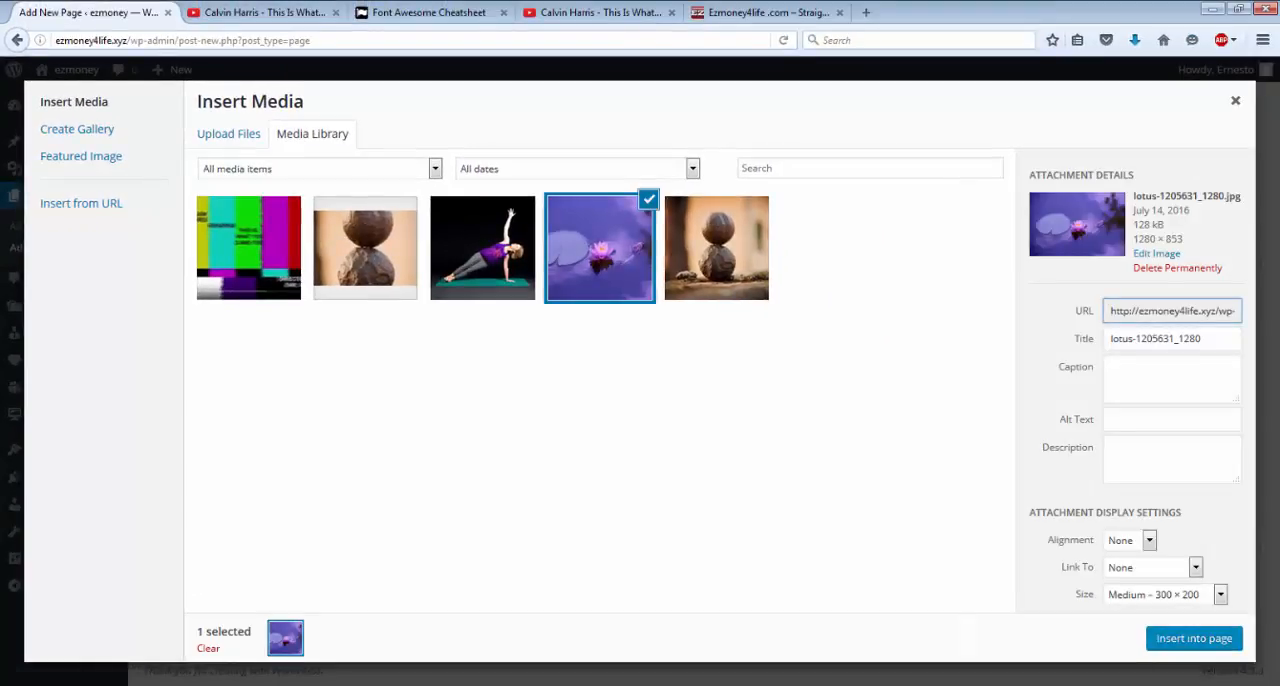
pyautogui.click(1194, 638)
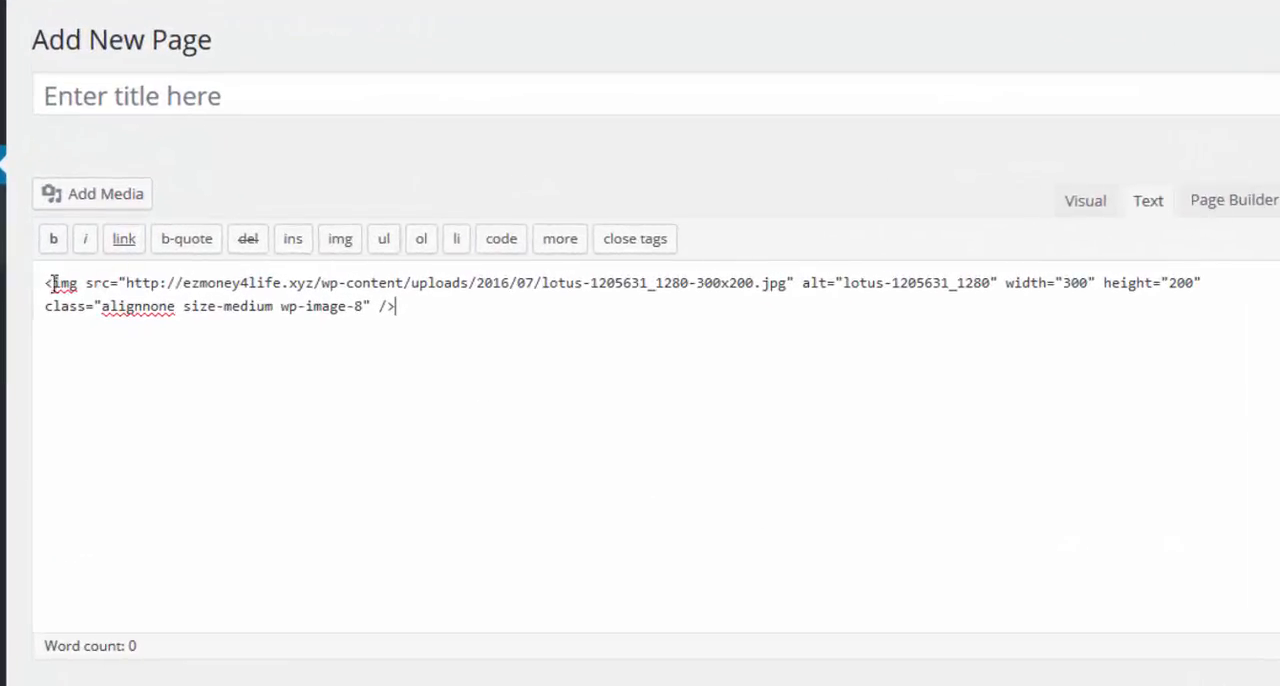
# Select the whole lotus image code in the page text and open the link settings for it.
pyautogui.moveTo(42, 286); pyautogui.dragTo(396, 320)
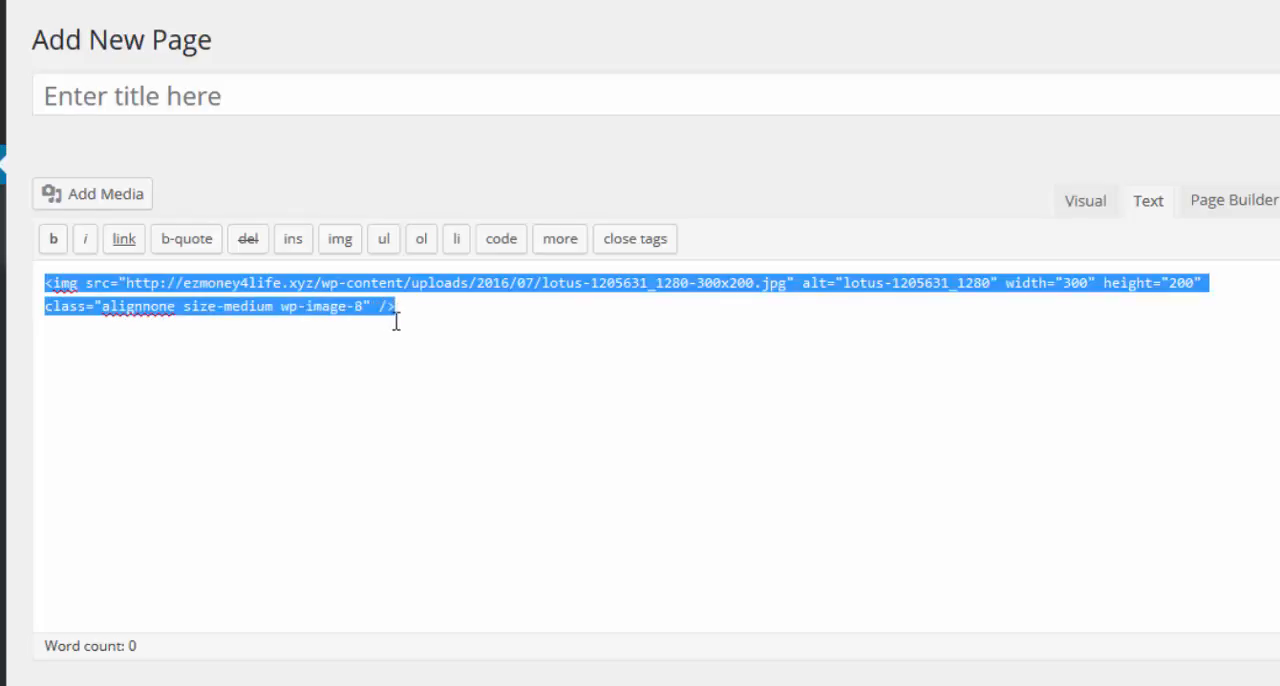
pyautogui.click(361, 371)
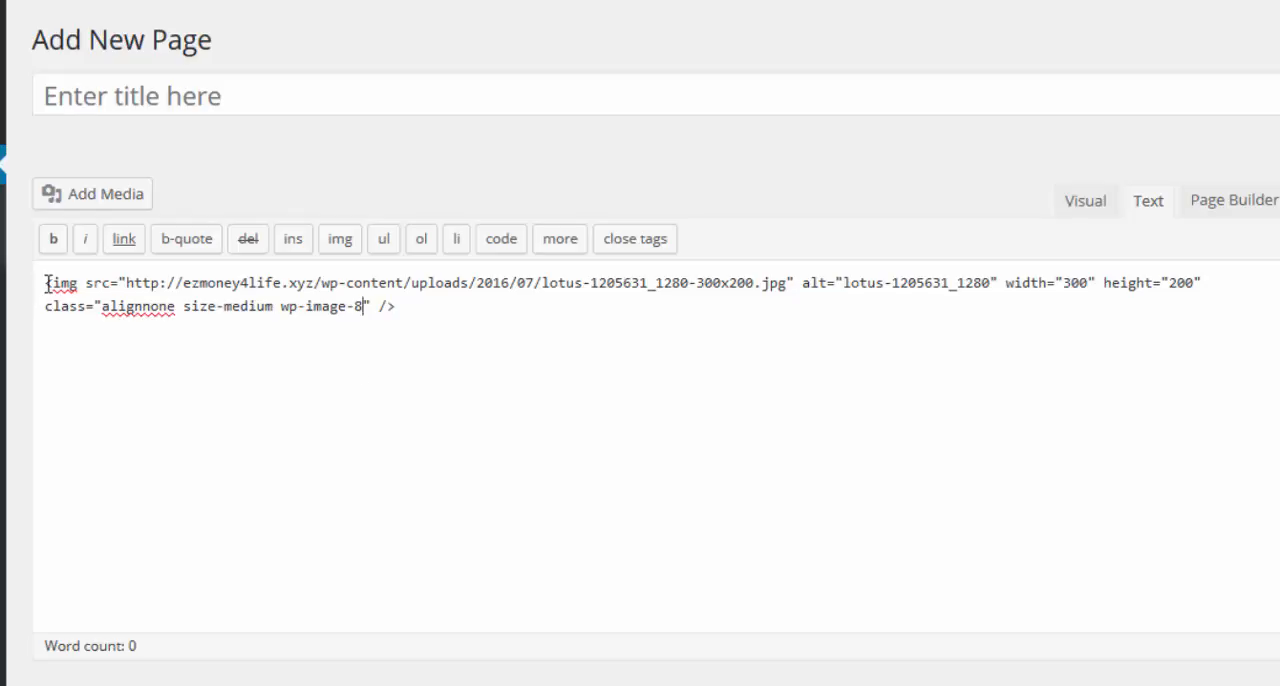
pyautogui.moveTo(45, 285); pyautogui.dragTo(415, 332)
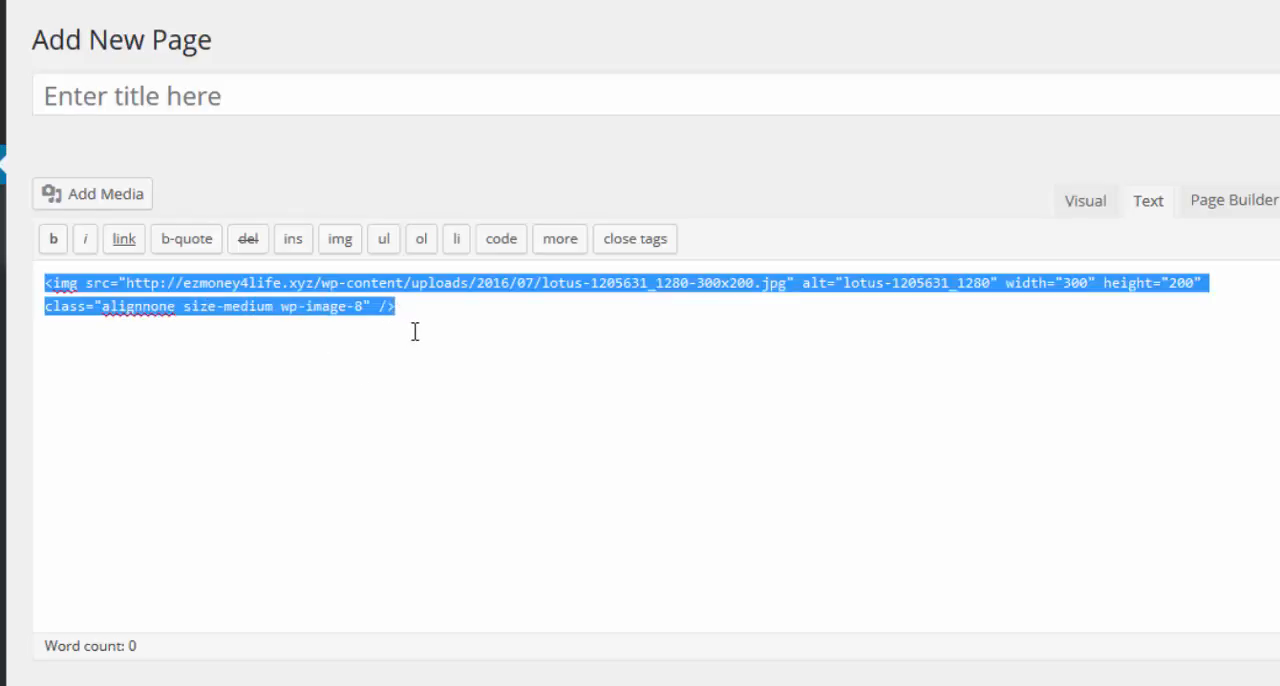
pyautogui.click(123, 250)
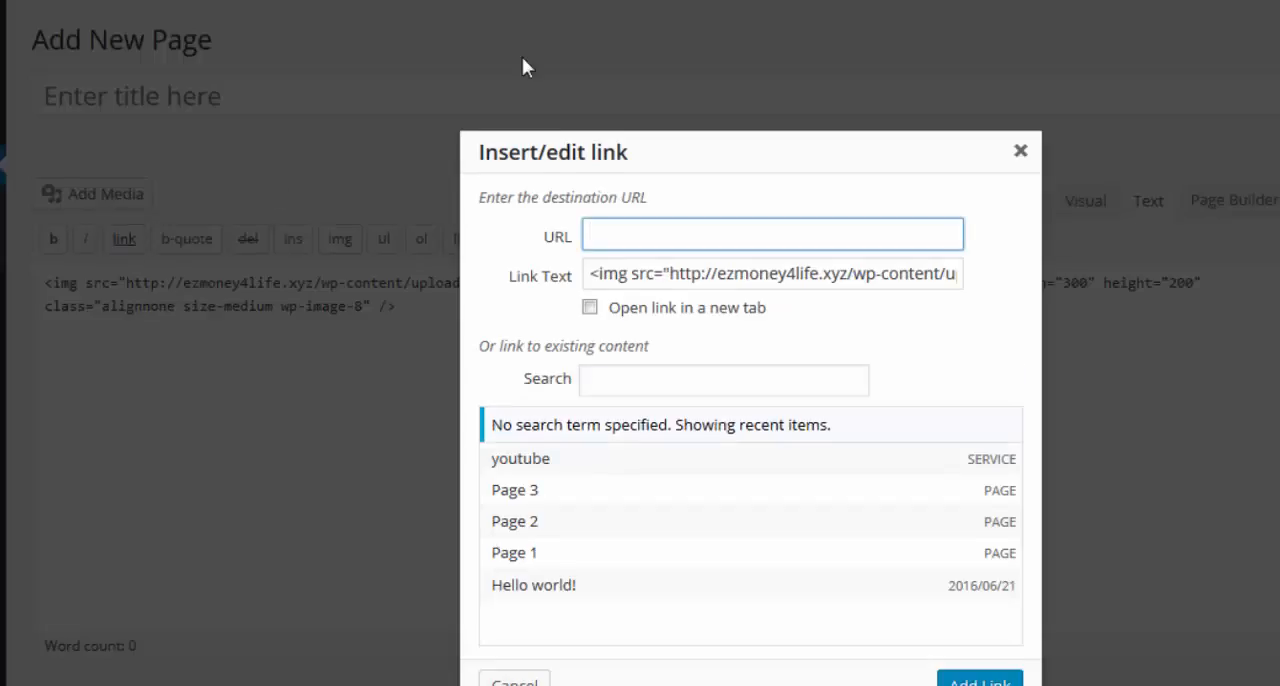
# Switch to the ezmoney4life.com site, open its Getting Started page and copy that page's web address.
pyautogui.click(763, 18)
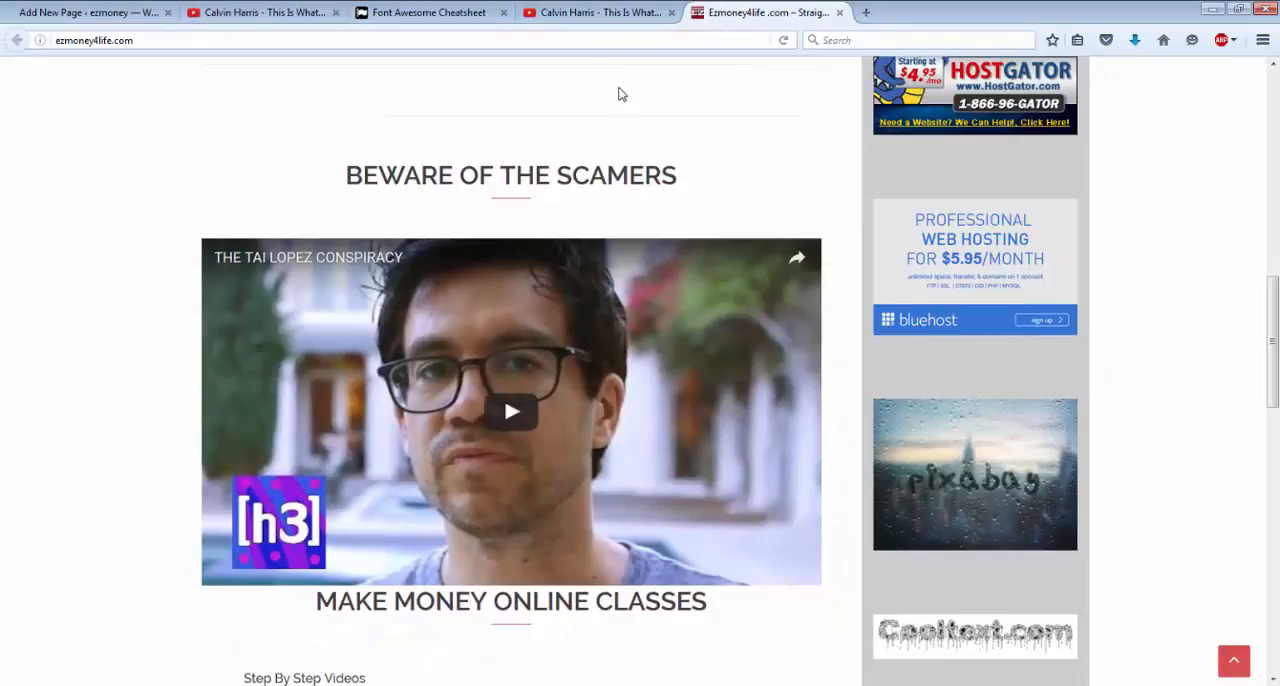
pyautogui.scroll(2, 618, 92)
pyautogui.scroll(8, 620, 95)
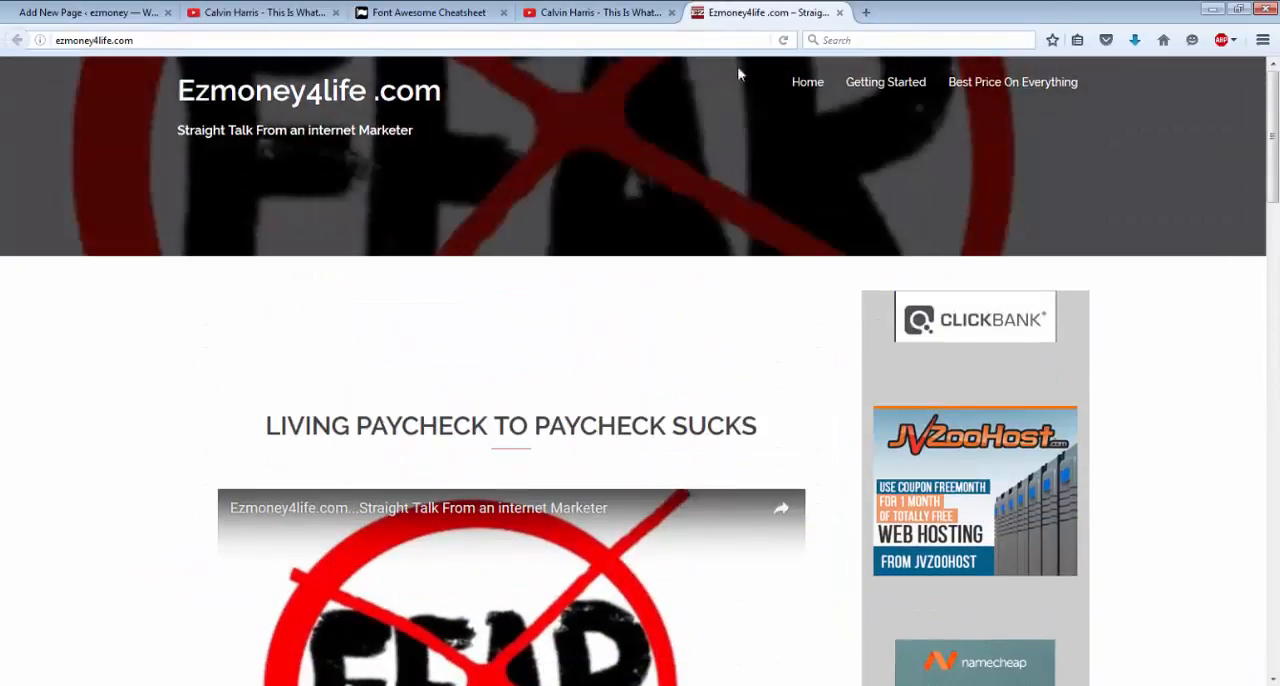
pyautogui.click(881, 93)
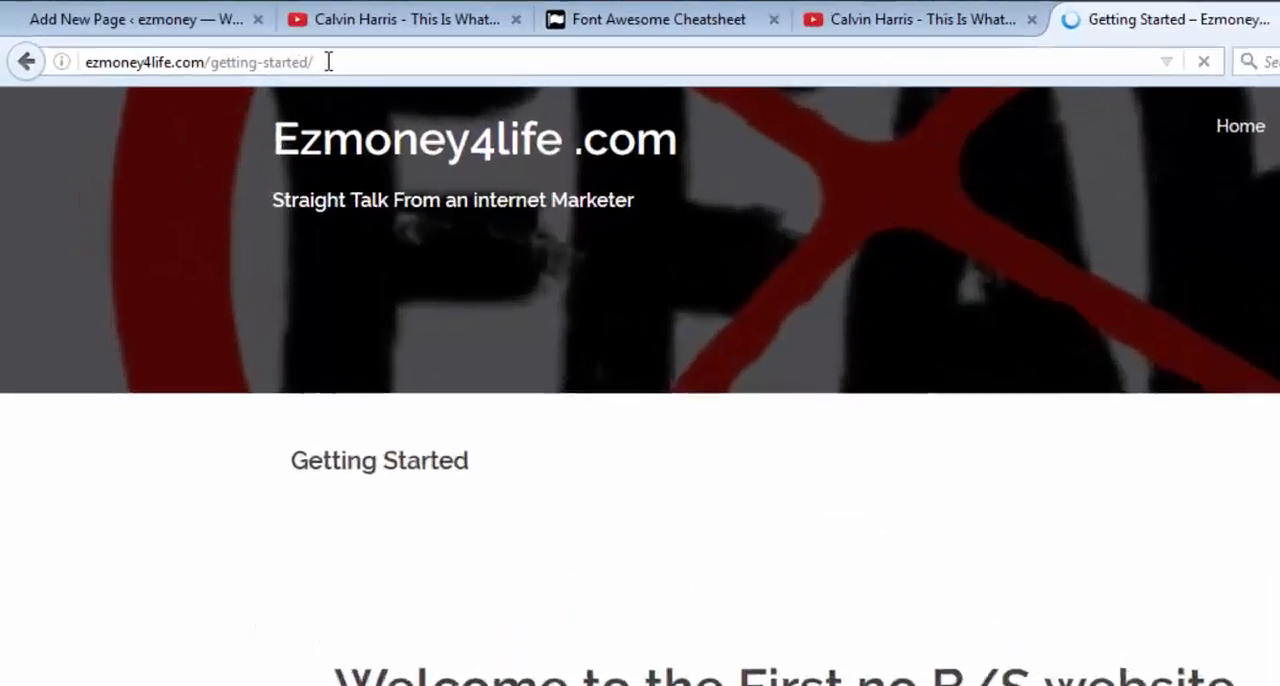
pyautogui.moveTo(207, 40); pyautogui.dragTo(110, 33)
pyautogui.moveTo(333, 100); pyautogui.dragTo(170, 114)
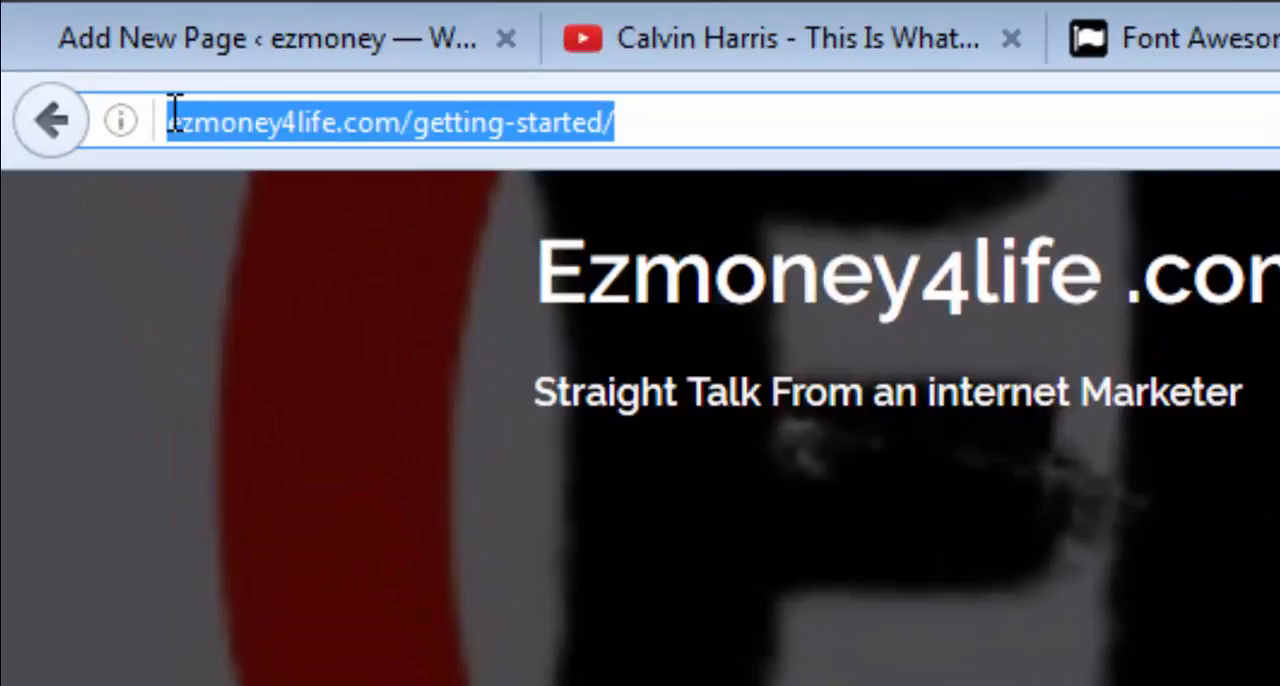
pyautogui.rightClick(266, 138)
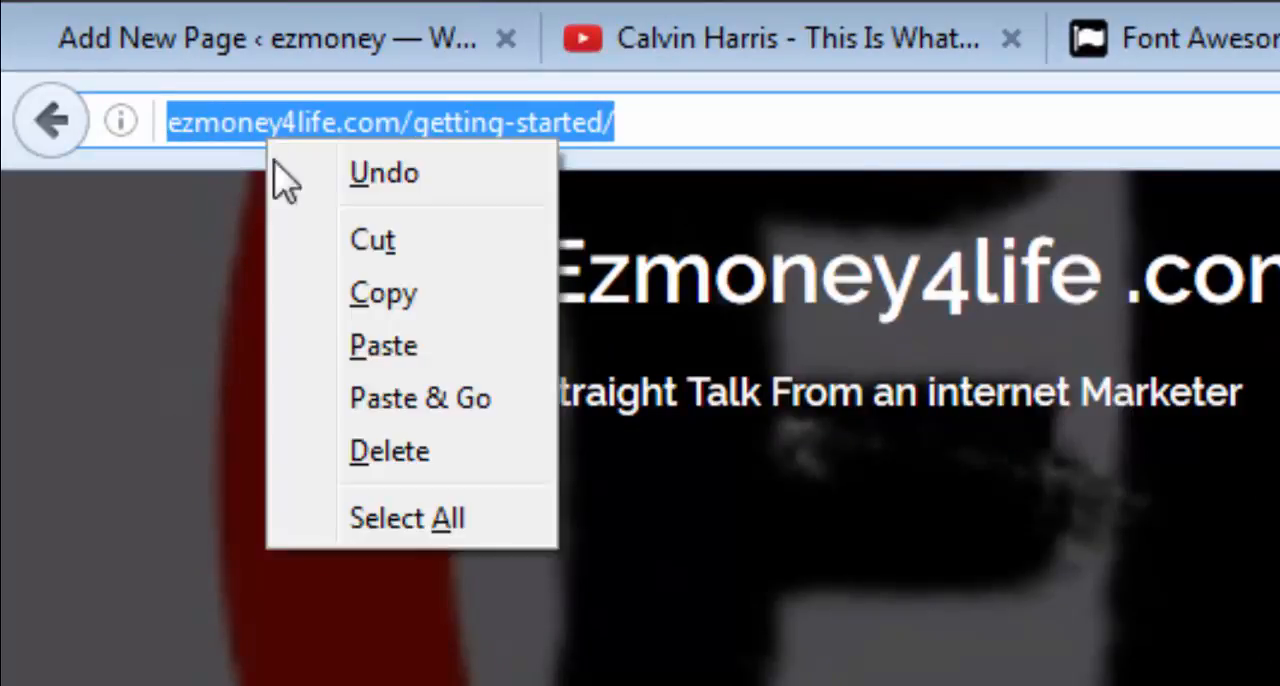
pyautogui.click(385, 306)
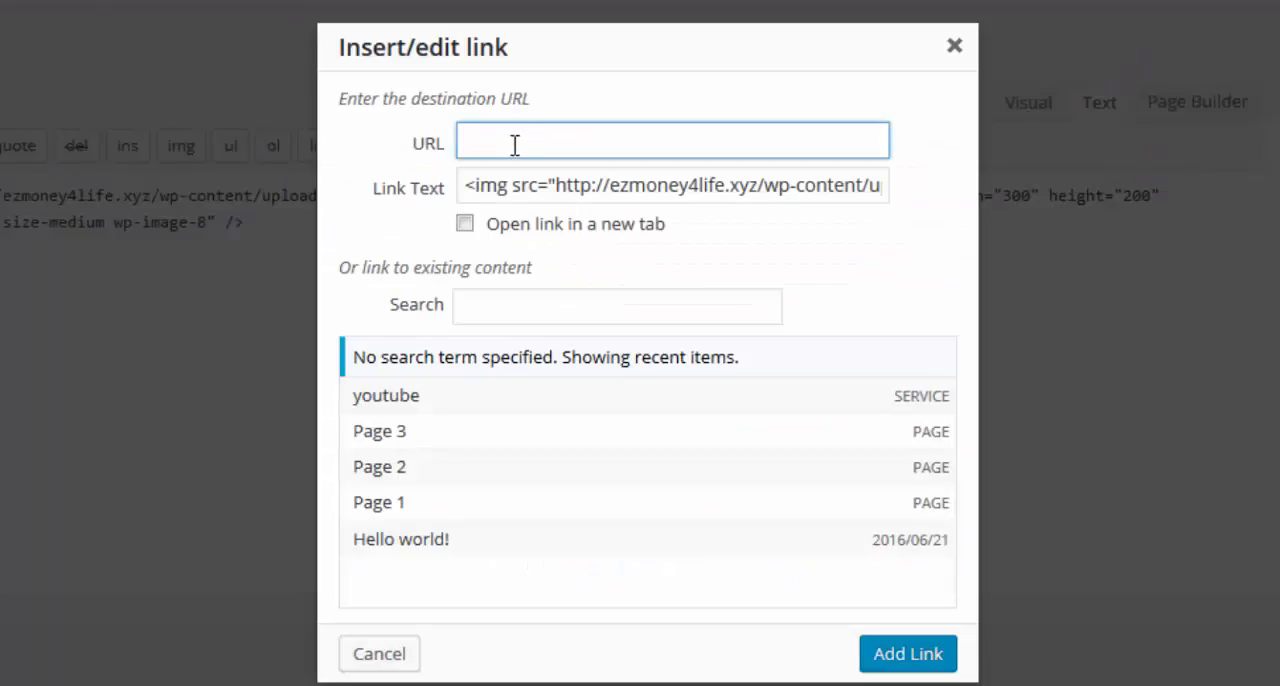
pyautogui.click(514, 145)
pyautogui.rightClick(514, 146)
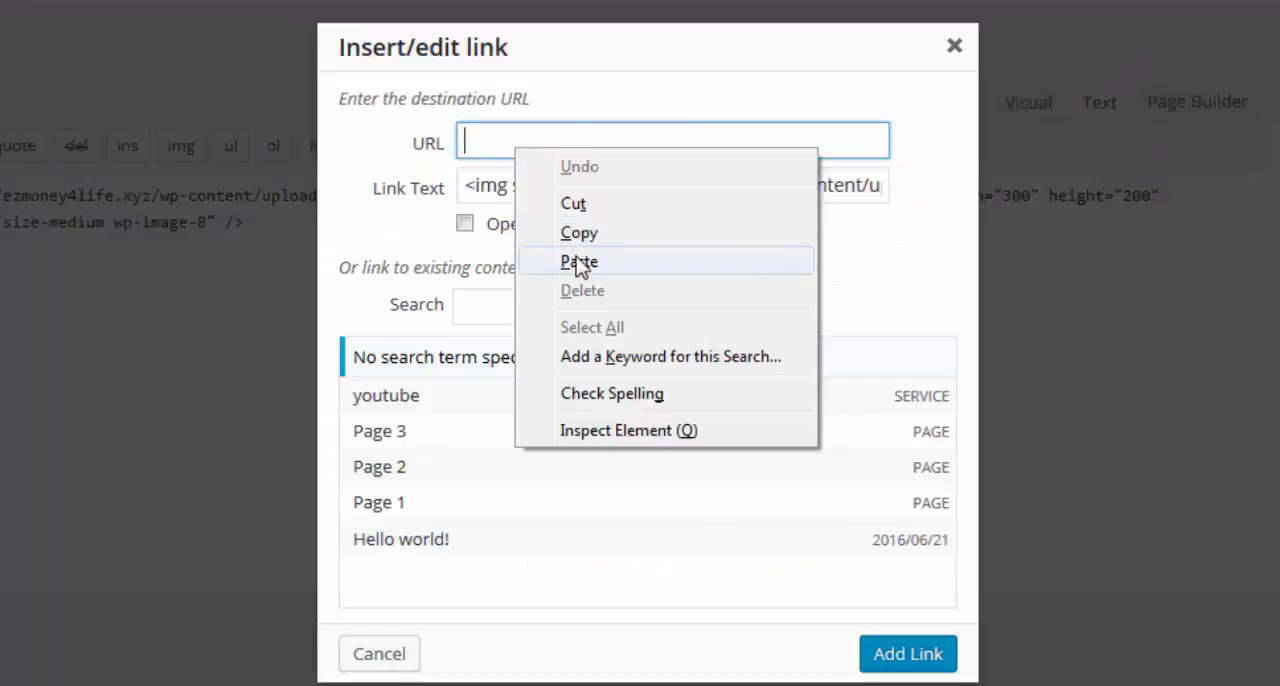
pyautogui.click(578, 262)
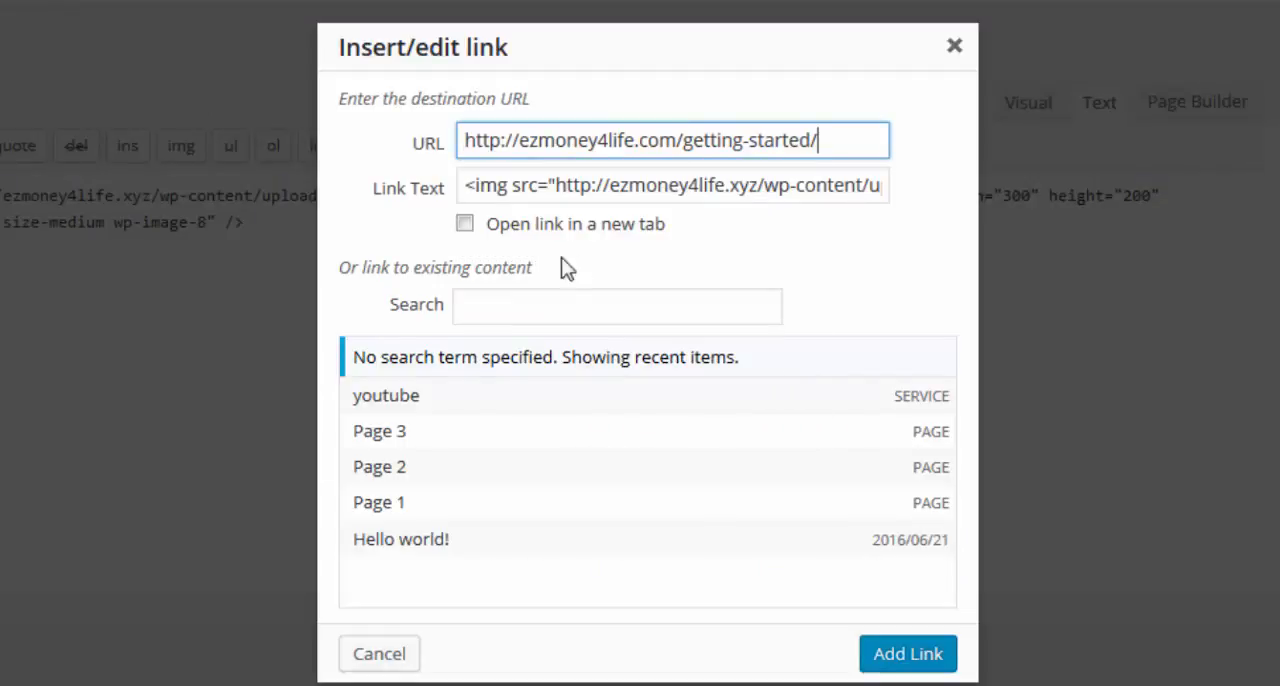
pyautogui.click(465, 226)
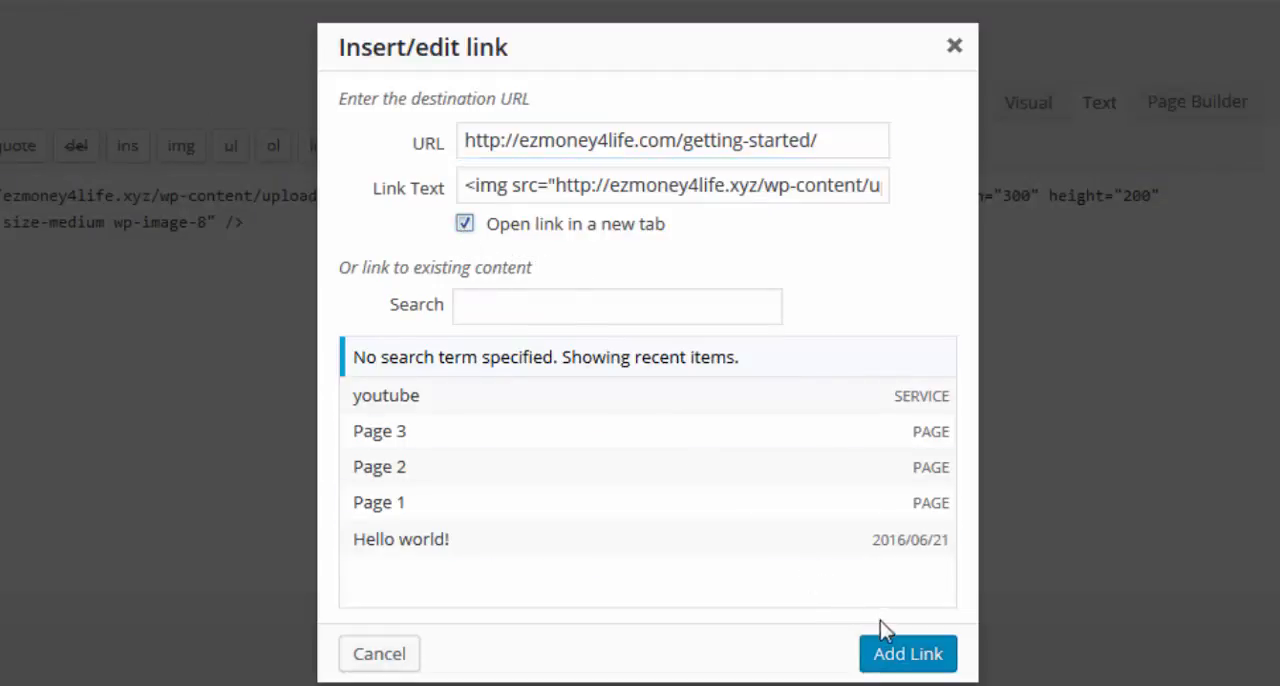
pyautogui.click(895, 650)
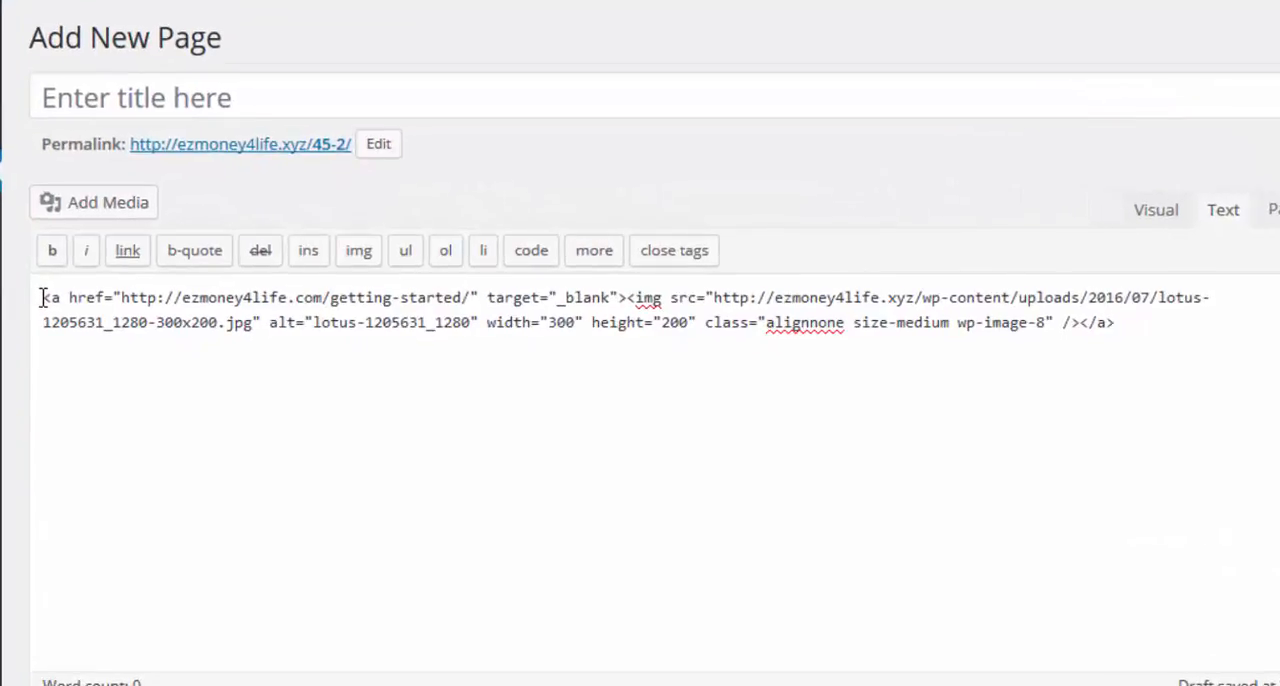
# Copy the complete linked-image code, then move the untitled draft page to the trash and leave it unsaved.
pyautogui.moveTo(40, 297); pyautogui.dragTo(1163, 365)
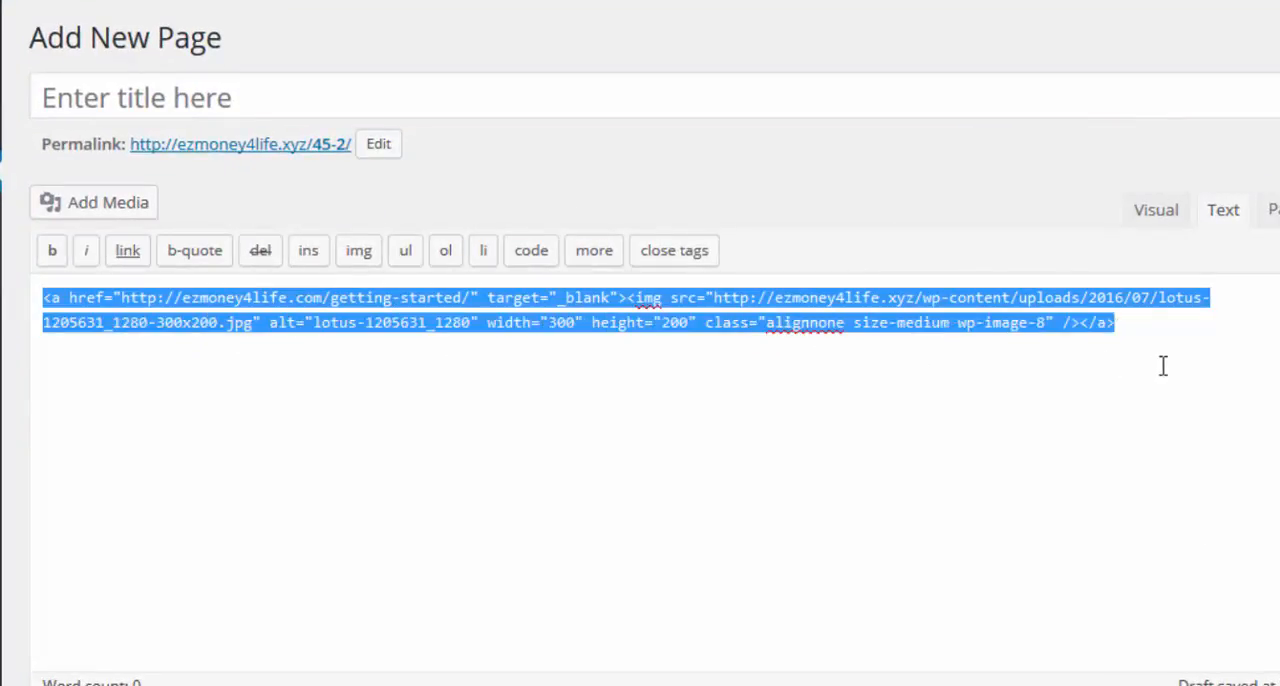
pyautogui.rightClick(942, 322)
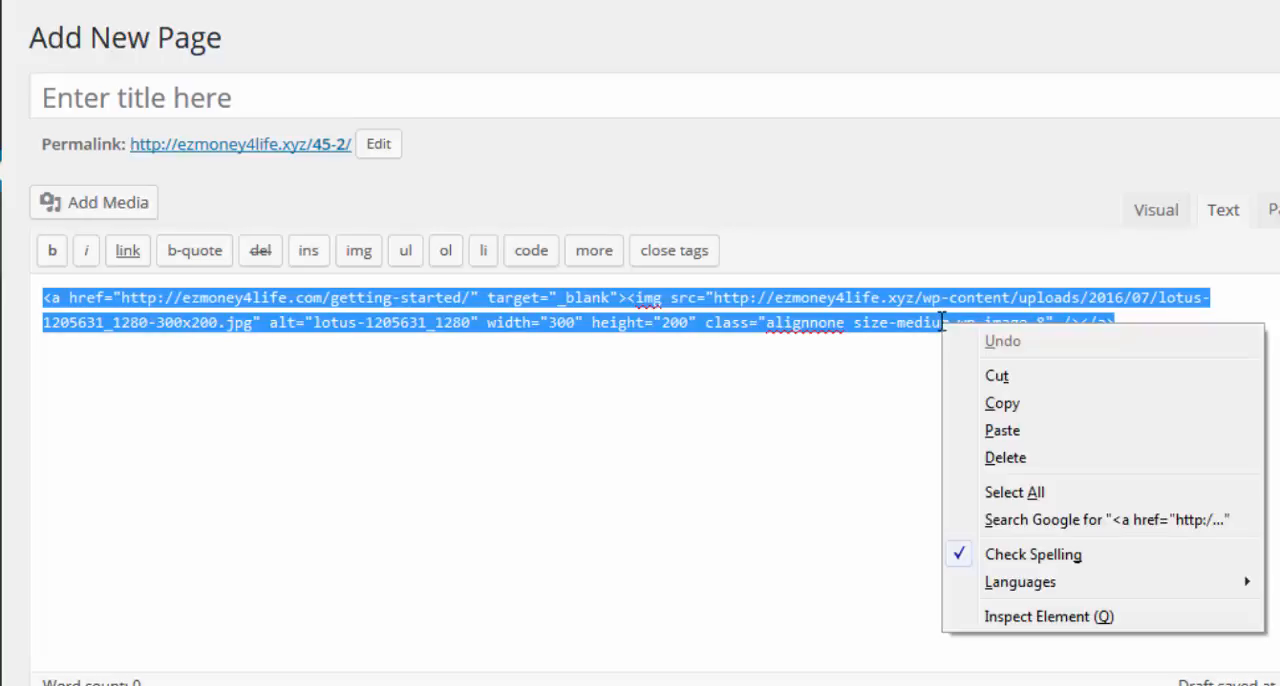
pyautogui.click(1003, 404)
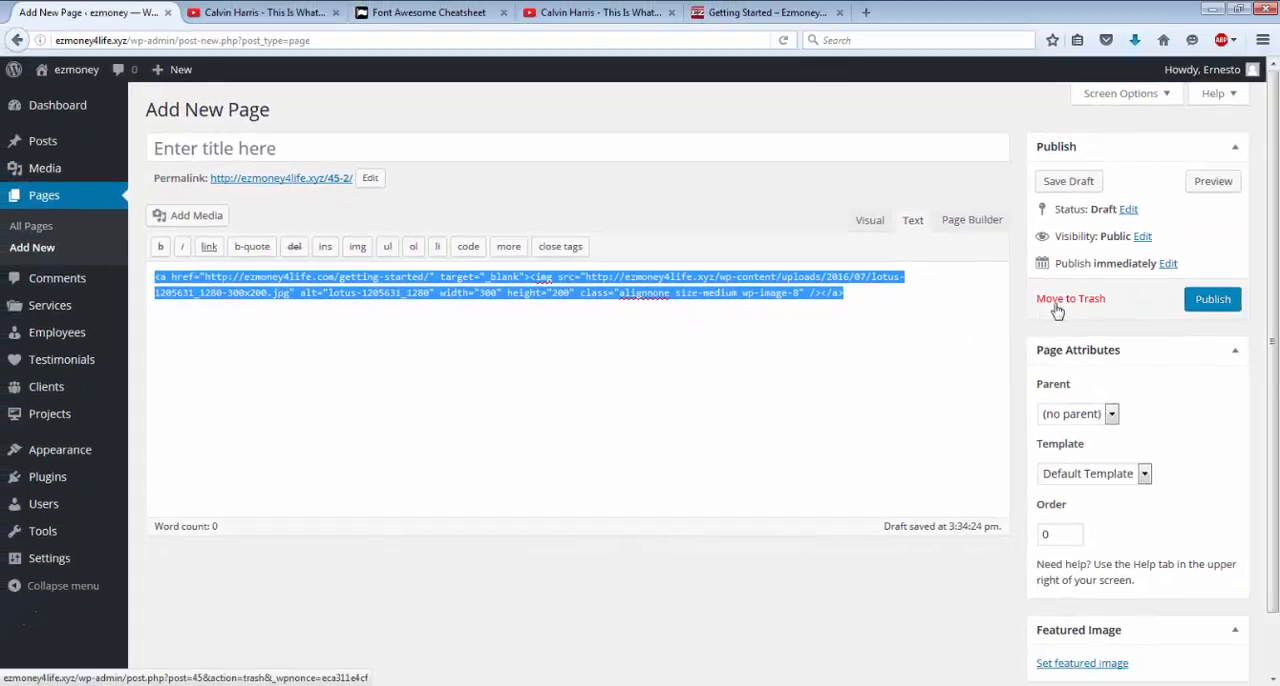
pyautogui.click(1058, 303)
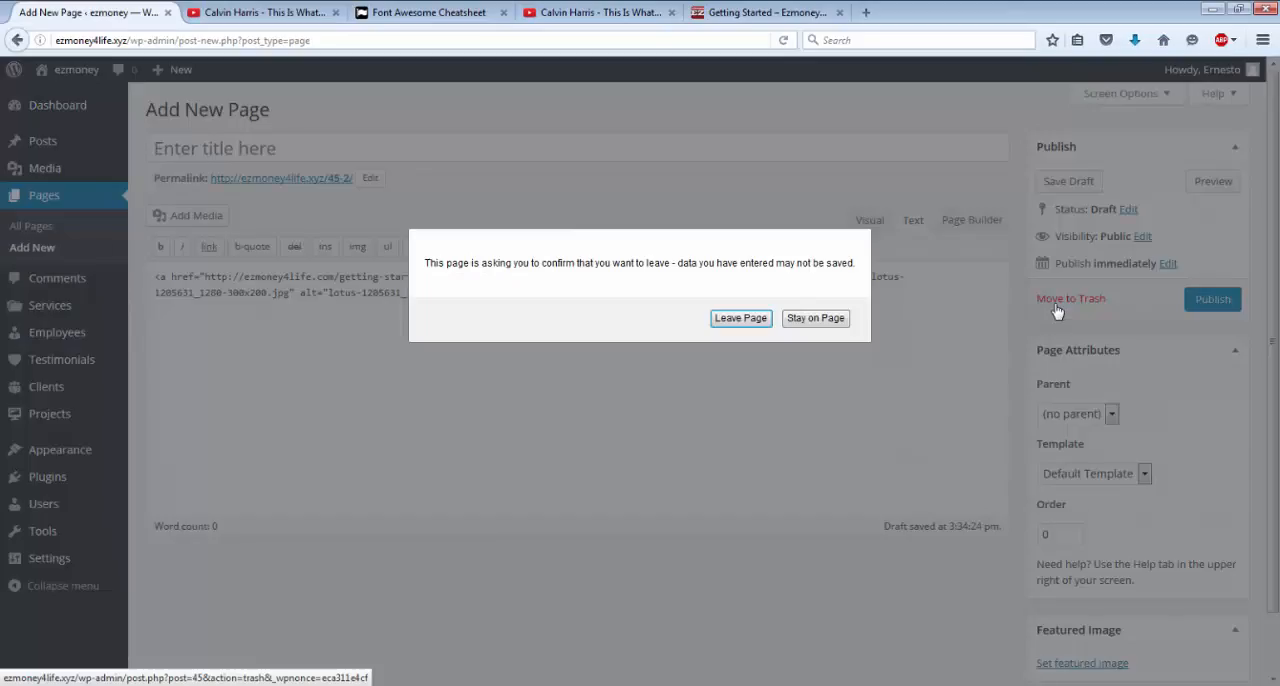
pyautogui.click(741, 318)
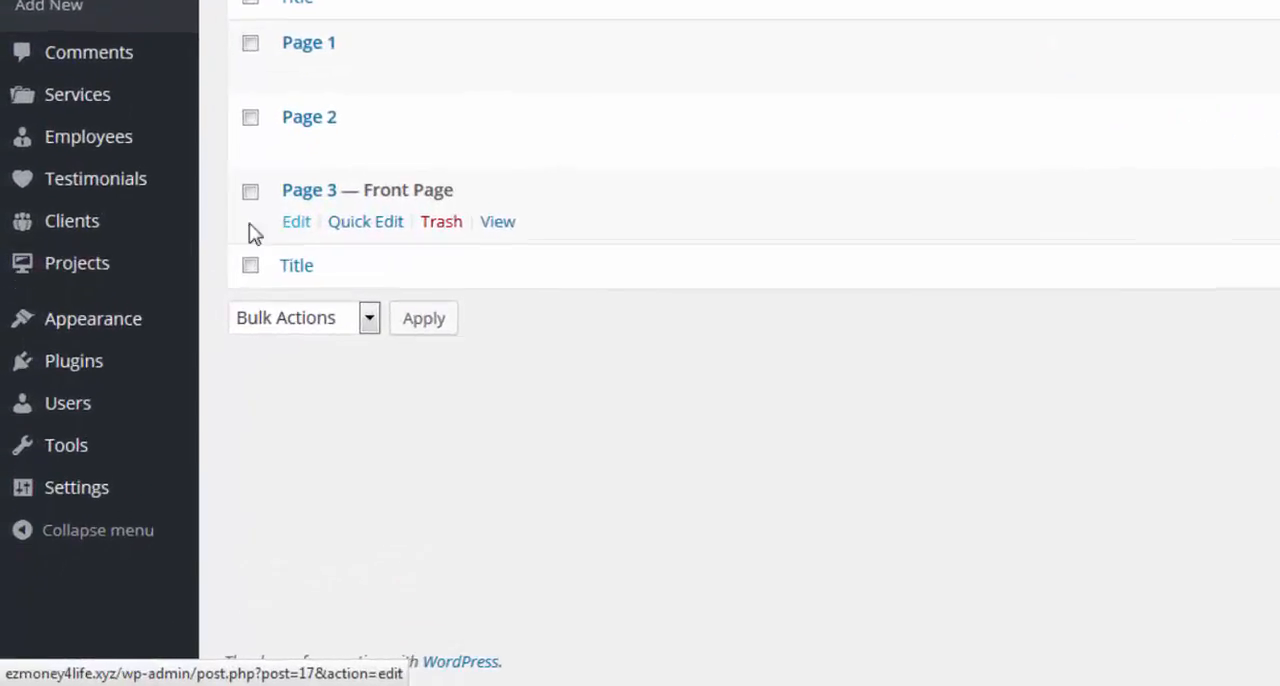
# Return to the Widgets settings, paste the linked lotus image code as the Sidebar Text widget's content, and save the widget.
pyautogui.moveTo(92, 474)
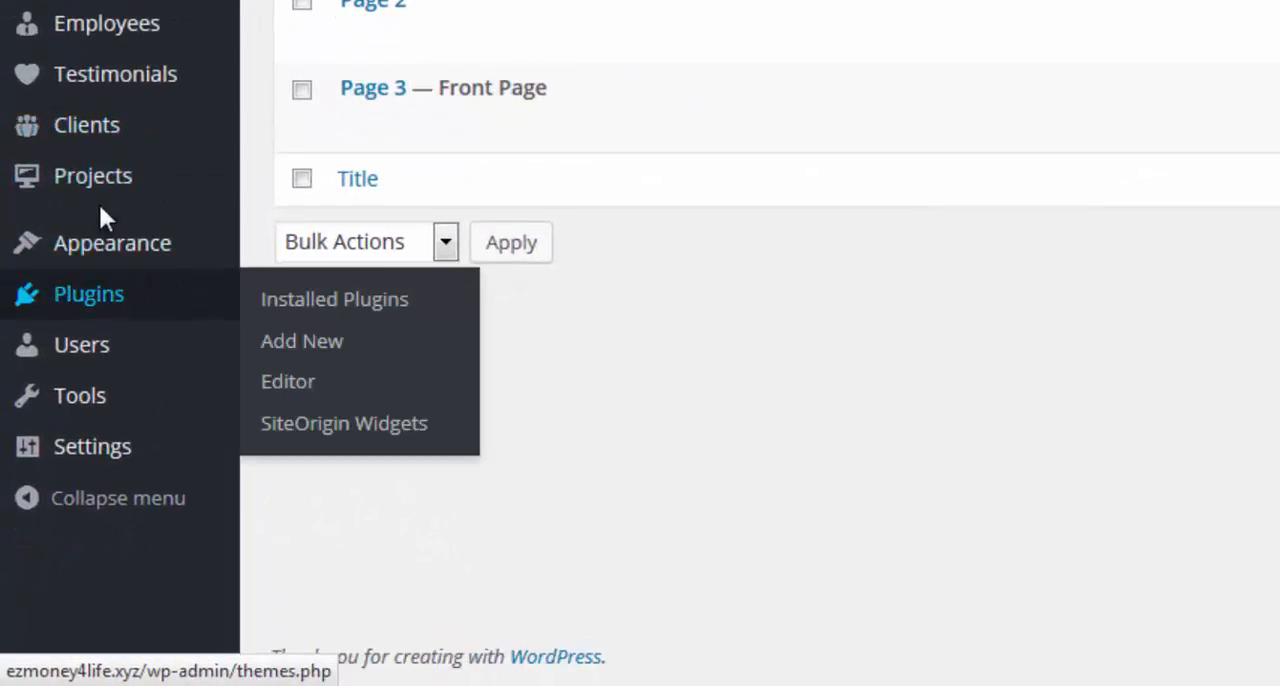
pyautogui.moveTo(110, 252)
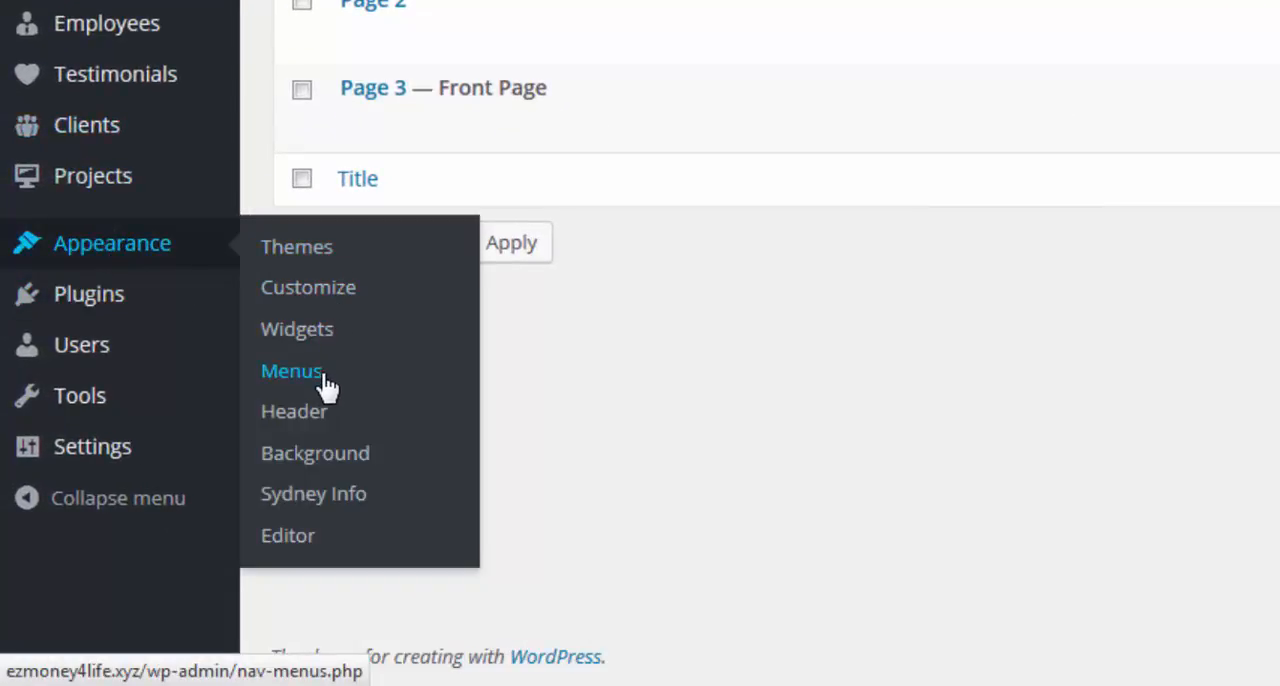
pyautogui.click(297, 330)
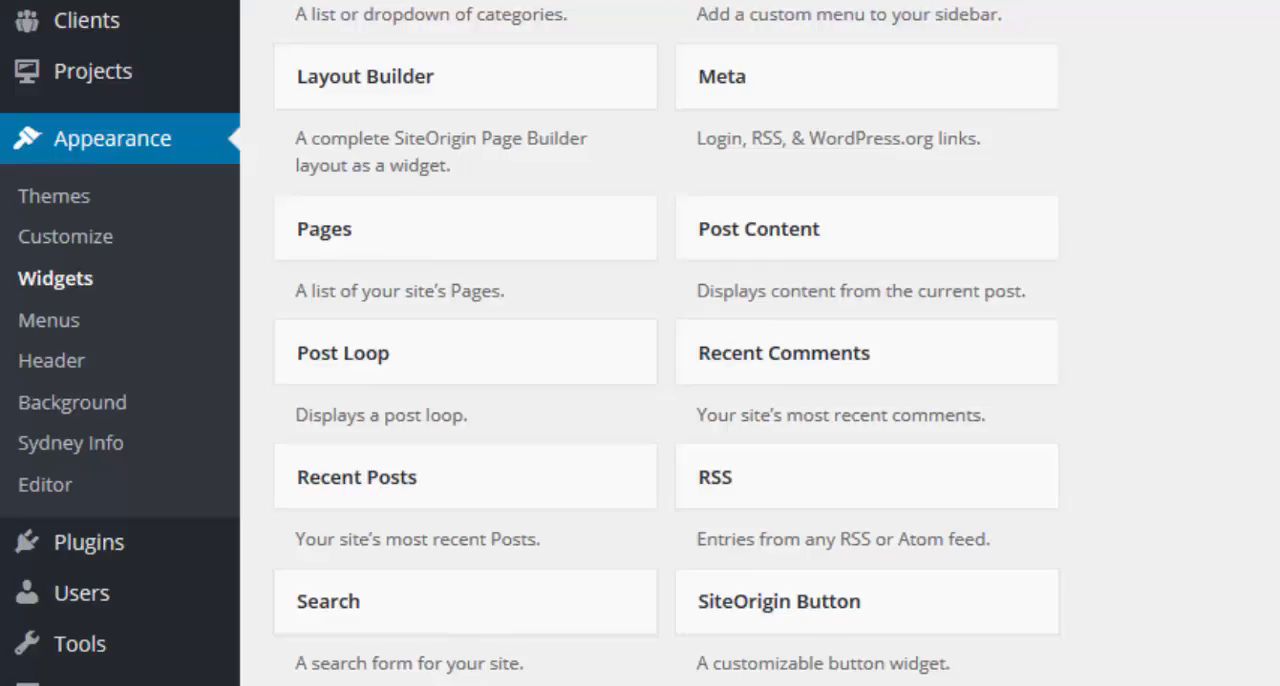
pyautogui.click(854, 64)
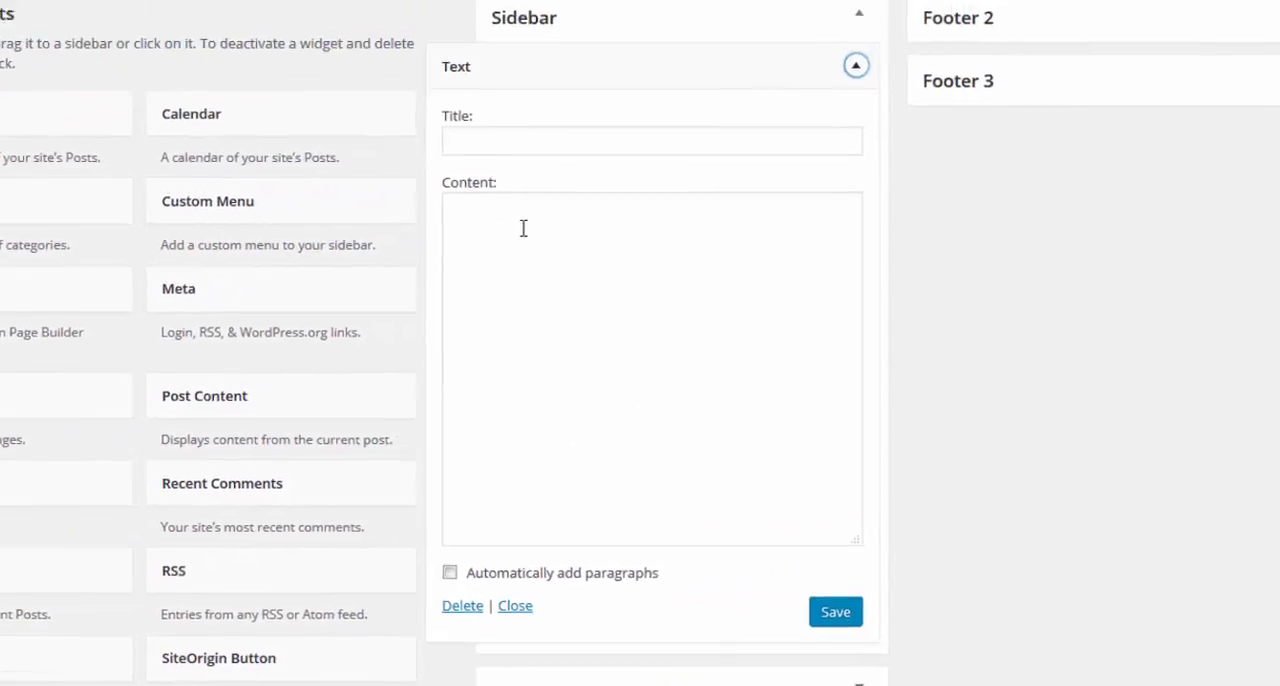
pyautogui.click(496, 236)
pyautogui.rightClick(496, 236)
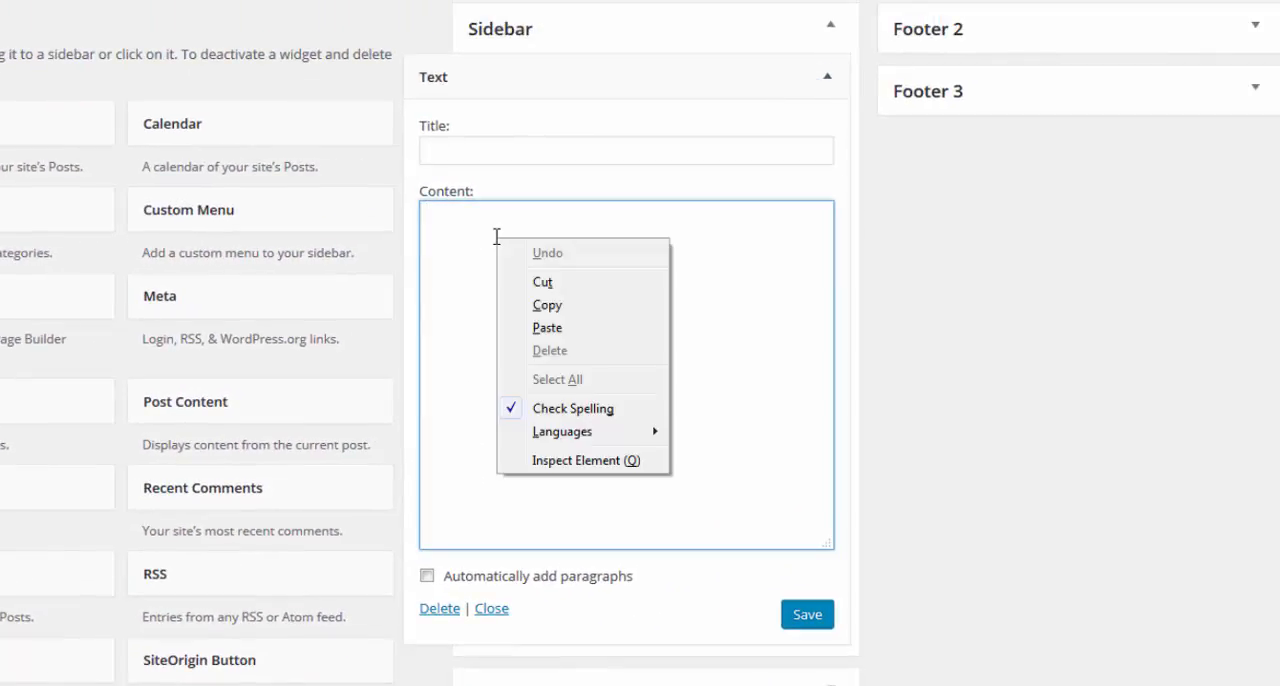
pyautogui.click(548, 328)
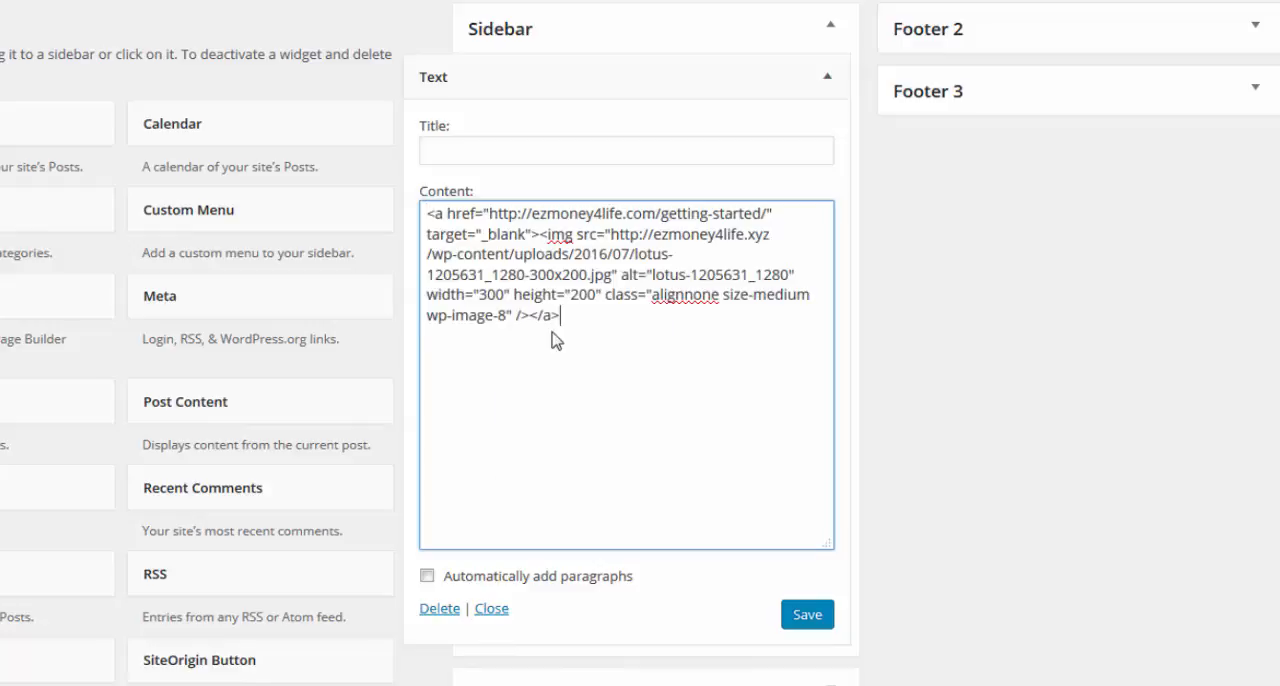
pyautogui.click(807, 622)
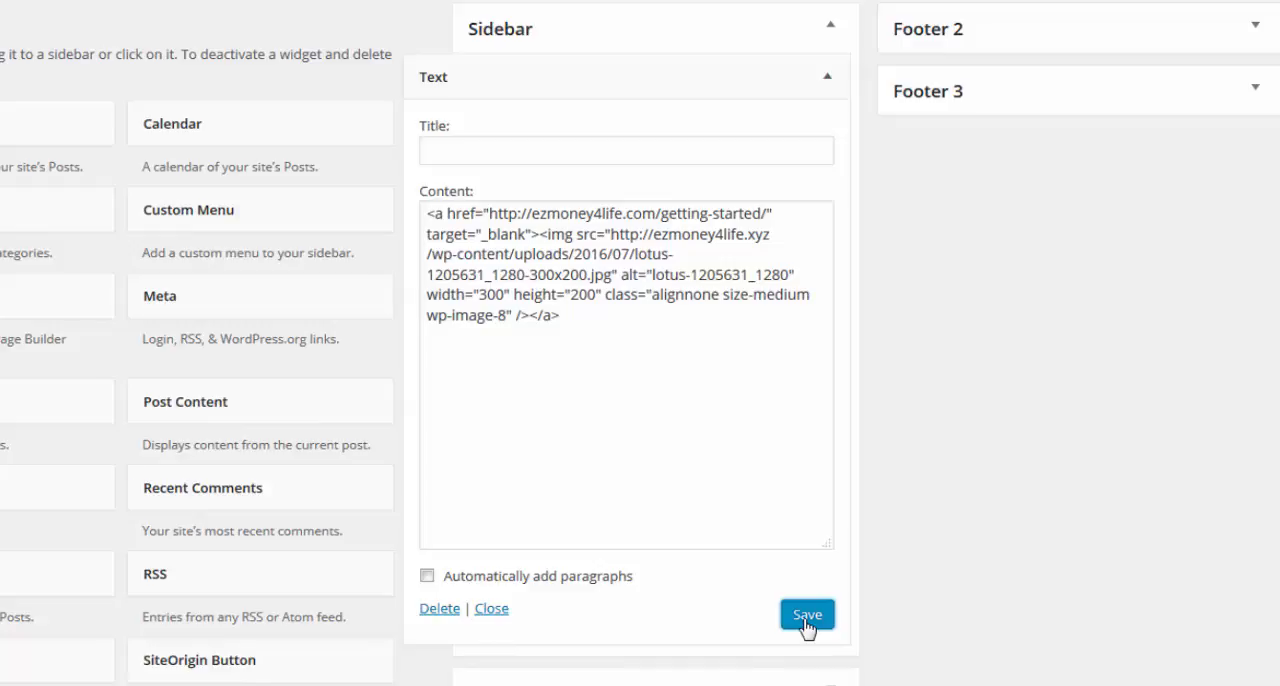
pyautogui.click(807, 622)
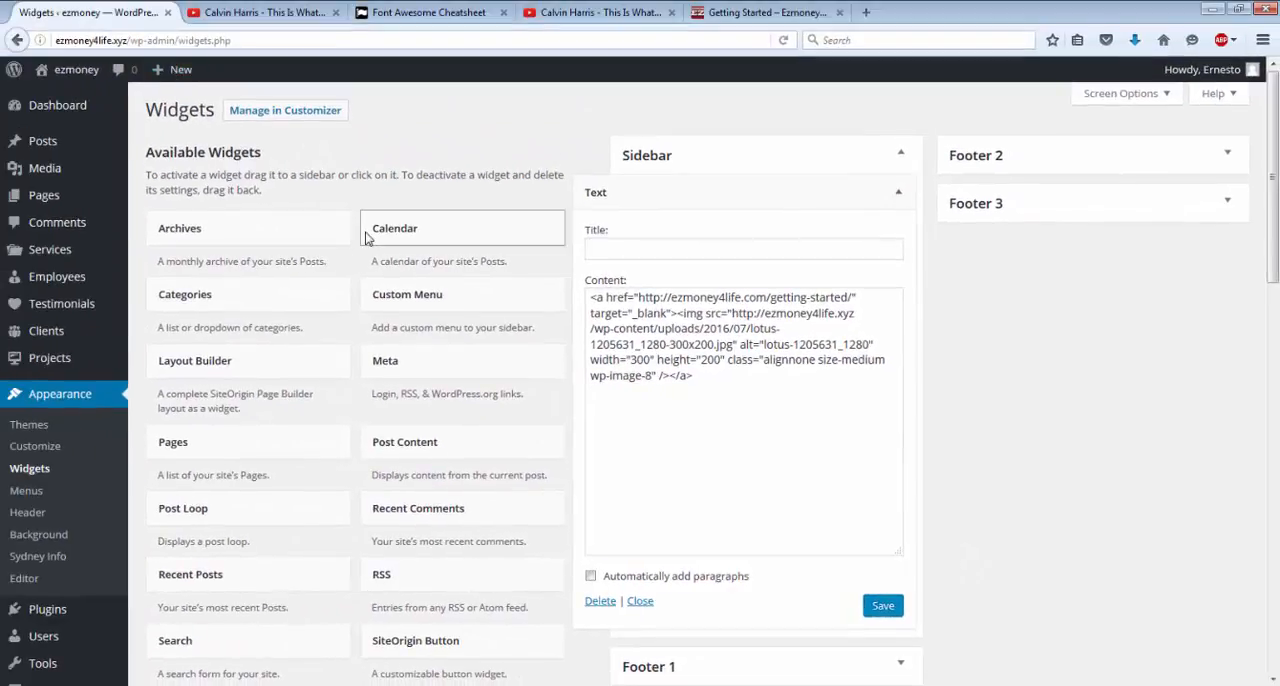
# View the live site, test that the sidebar lotus image opens its linked page, and close the opened page.
pyautogui.scroll(-6, 304, 215)
pyautogui.scroll(5, 366, 238)
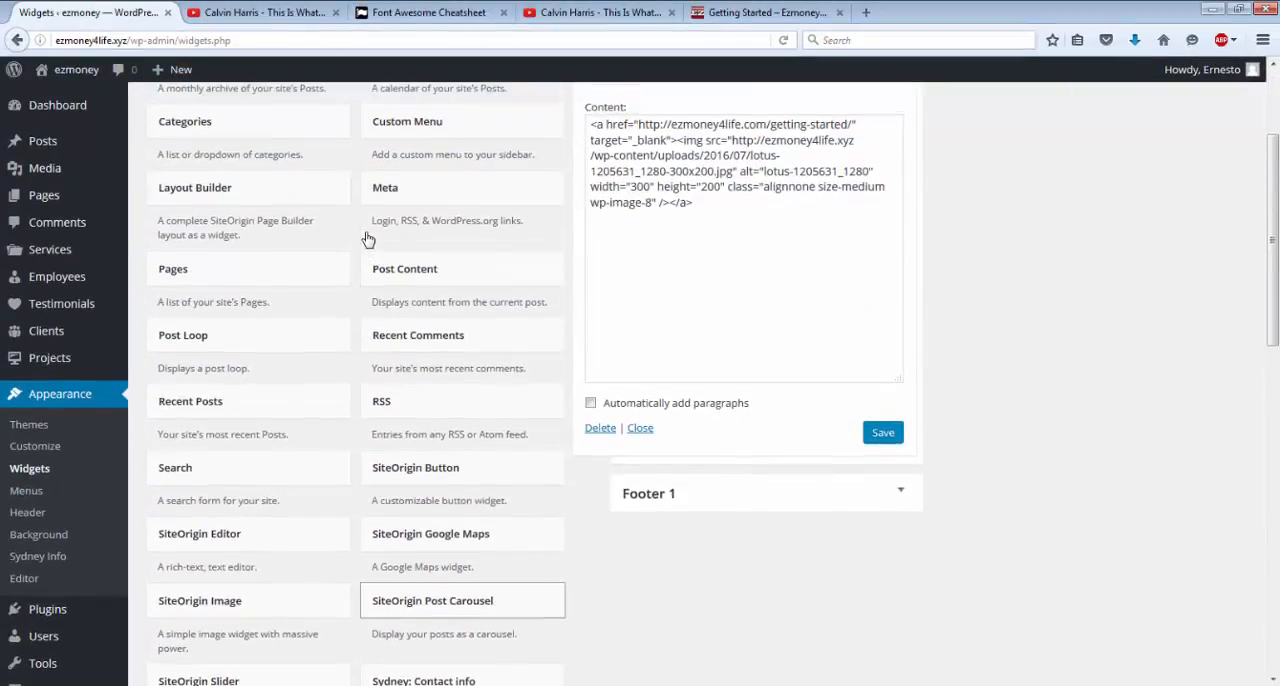
pyautogui.moveTo(61, 80)
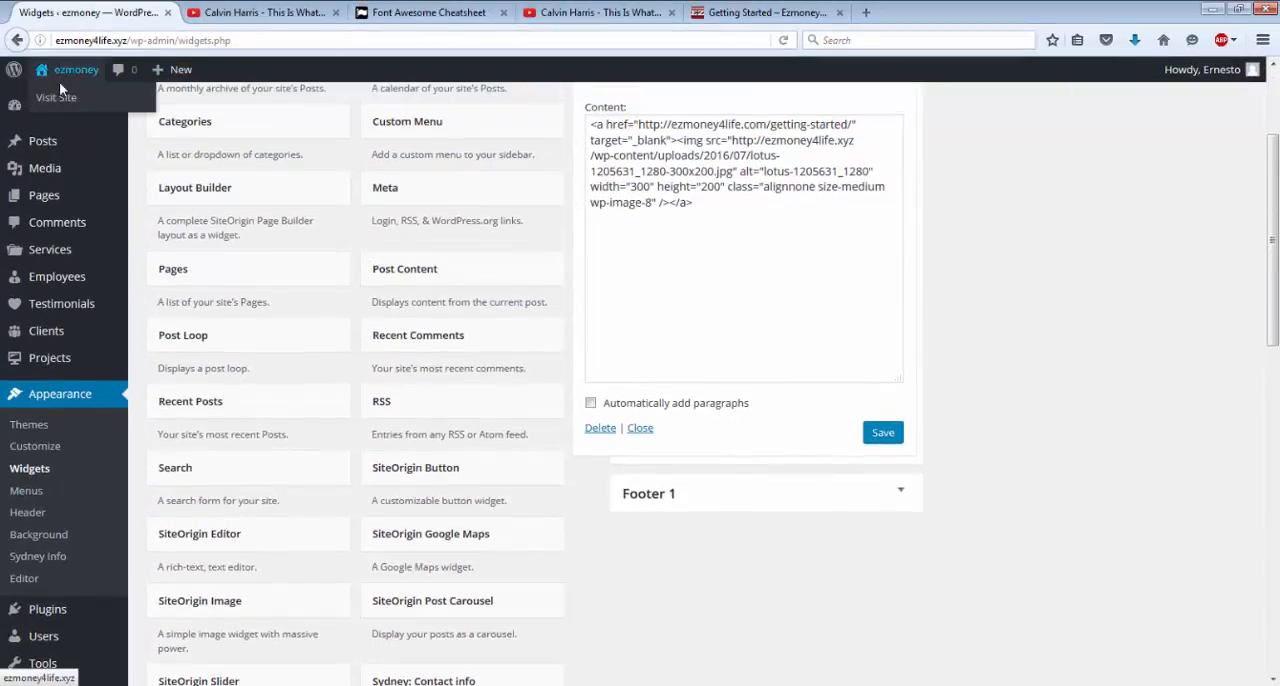
pyautogui.click(57, 98)
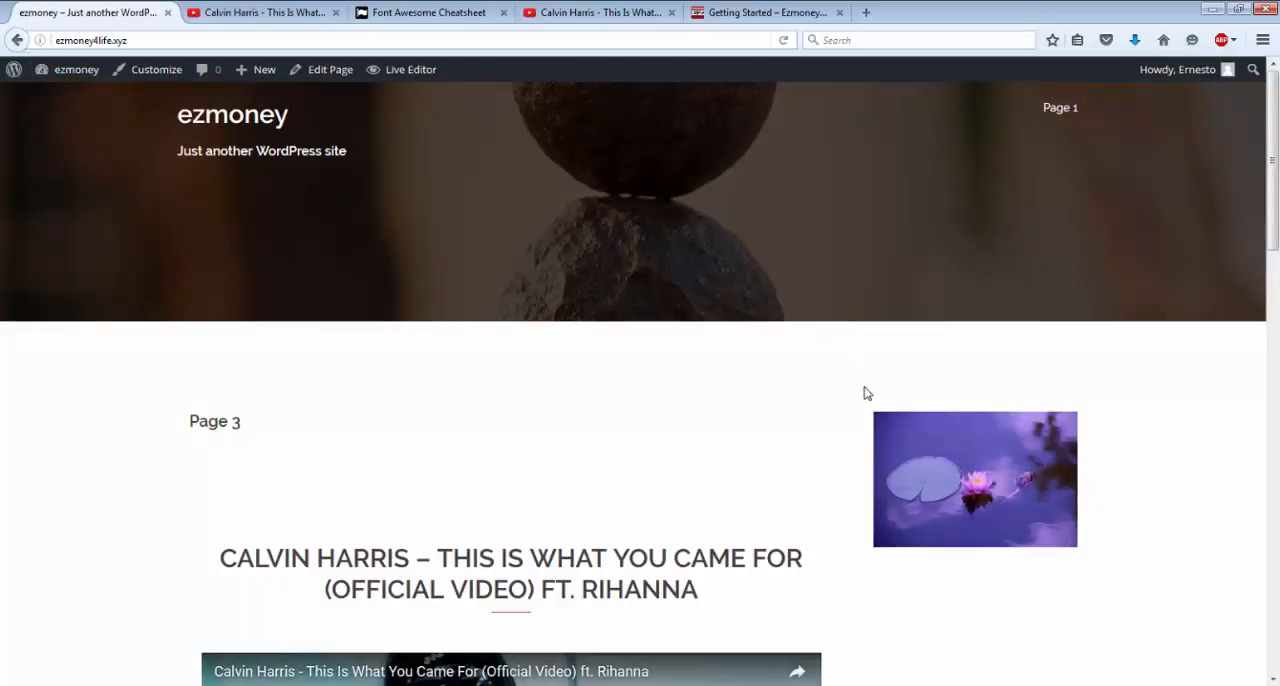
pyautogui.click(972, 484)
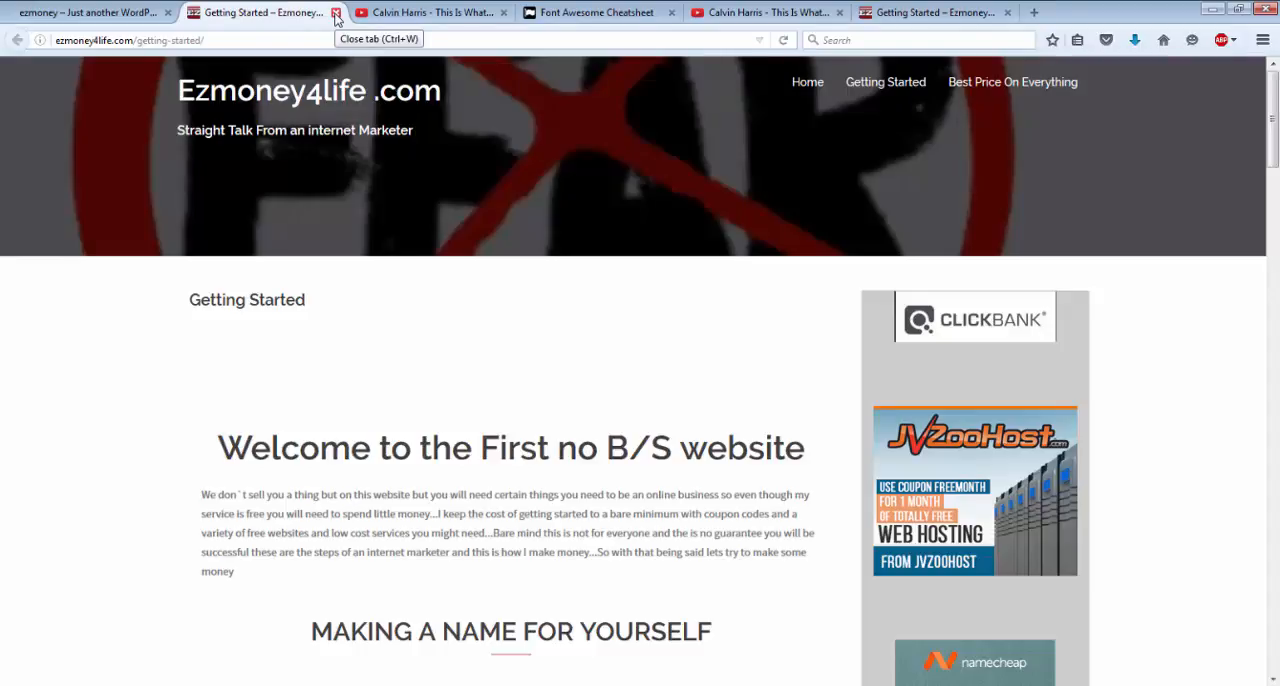
pyautogui.click(336, 13)
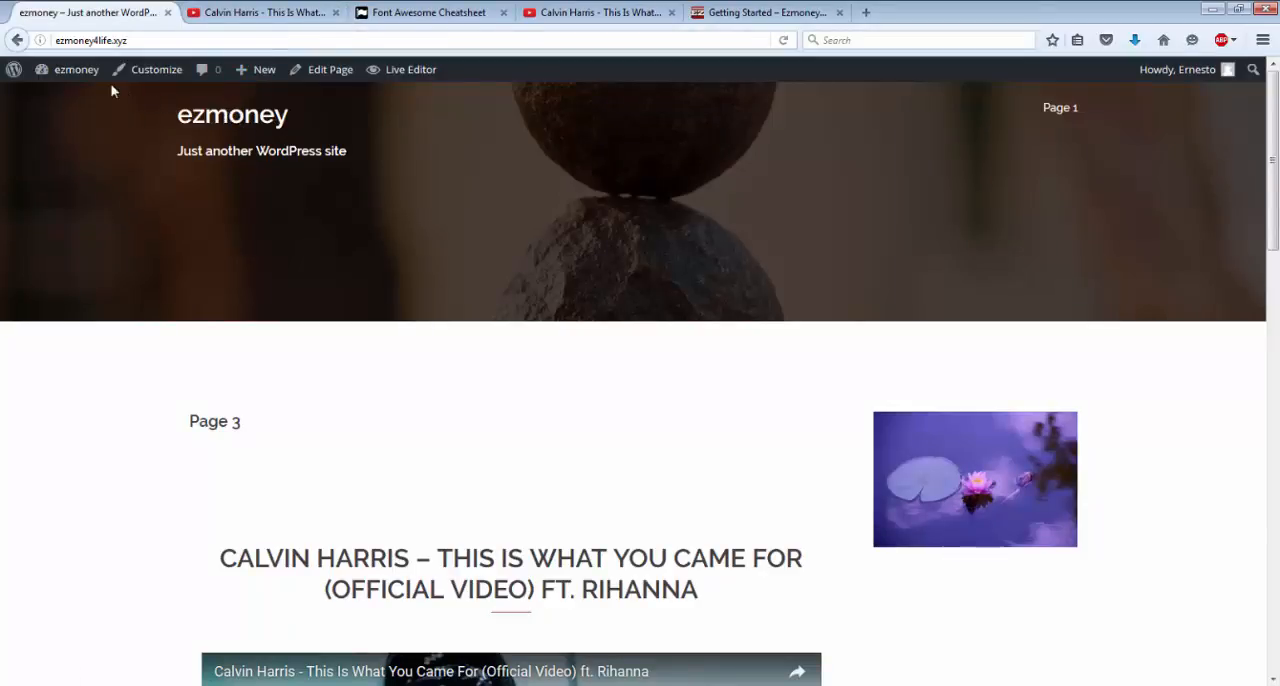
# Return to the Widgets settings and add a second Text widget to the Sidebar.
pyautogui.moveTo(72, 82)
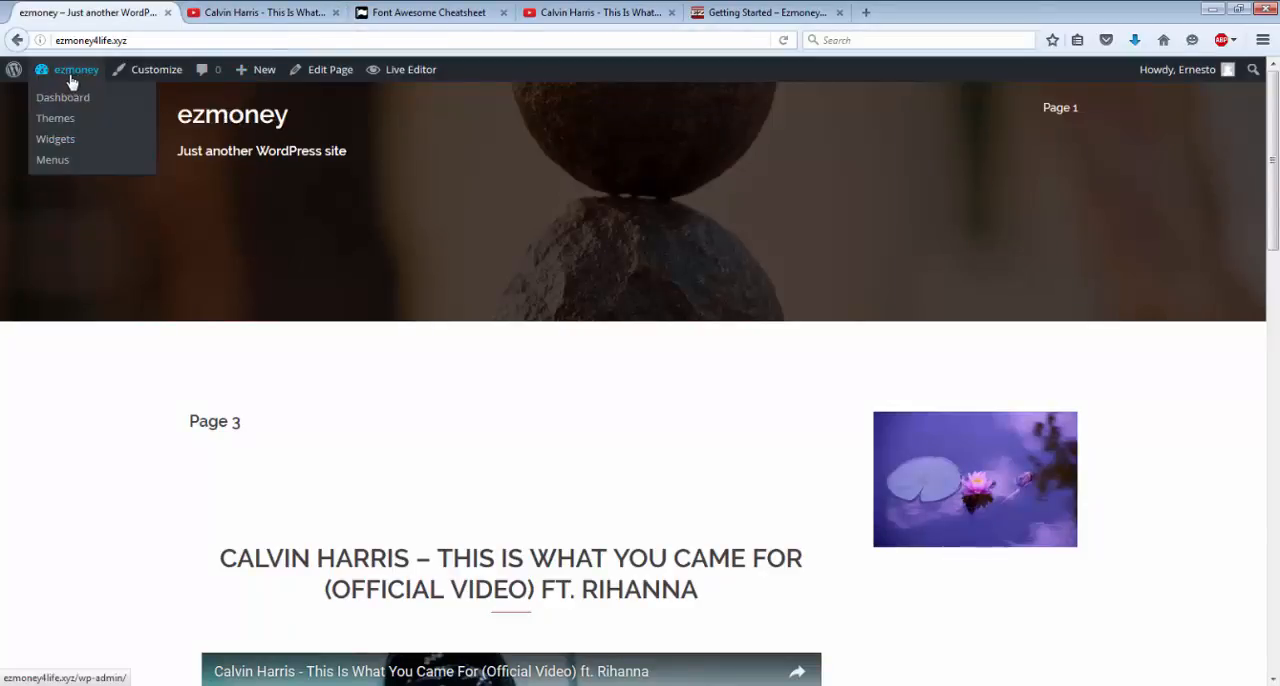
pyautogui.click(55, 140)
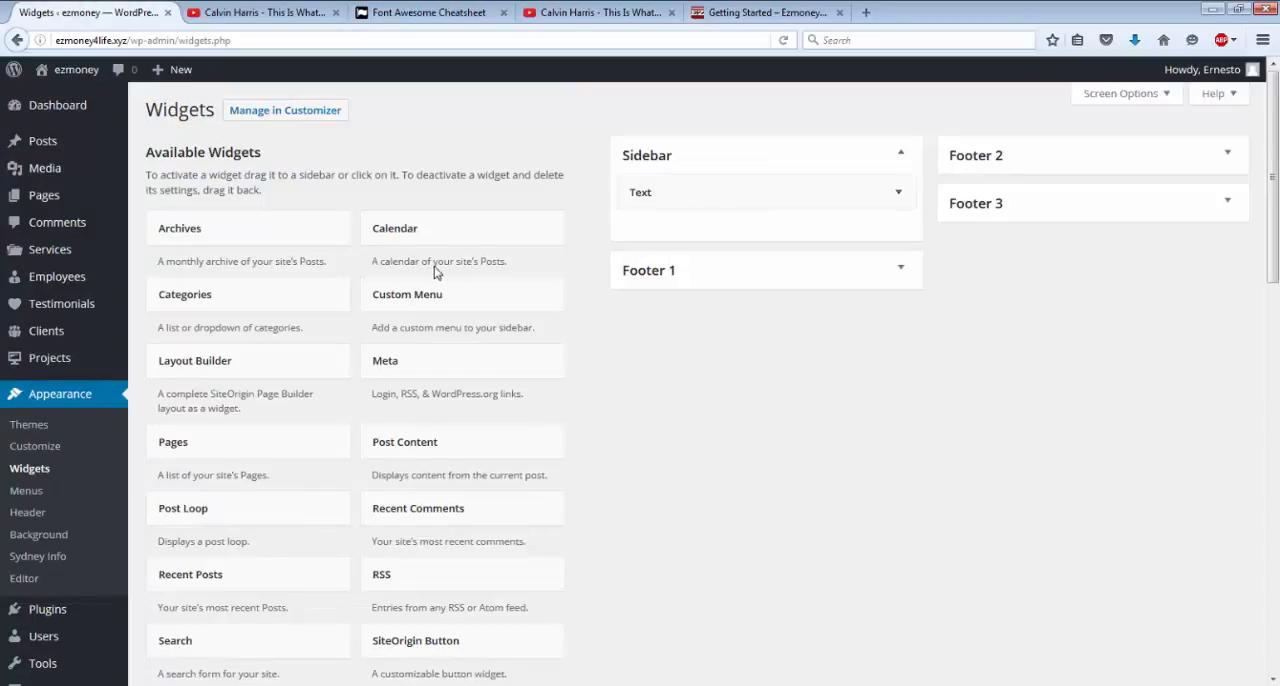
pyautogui.scroll(-7, 435, 272)
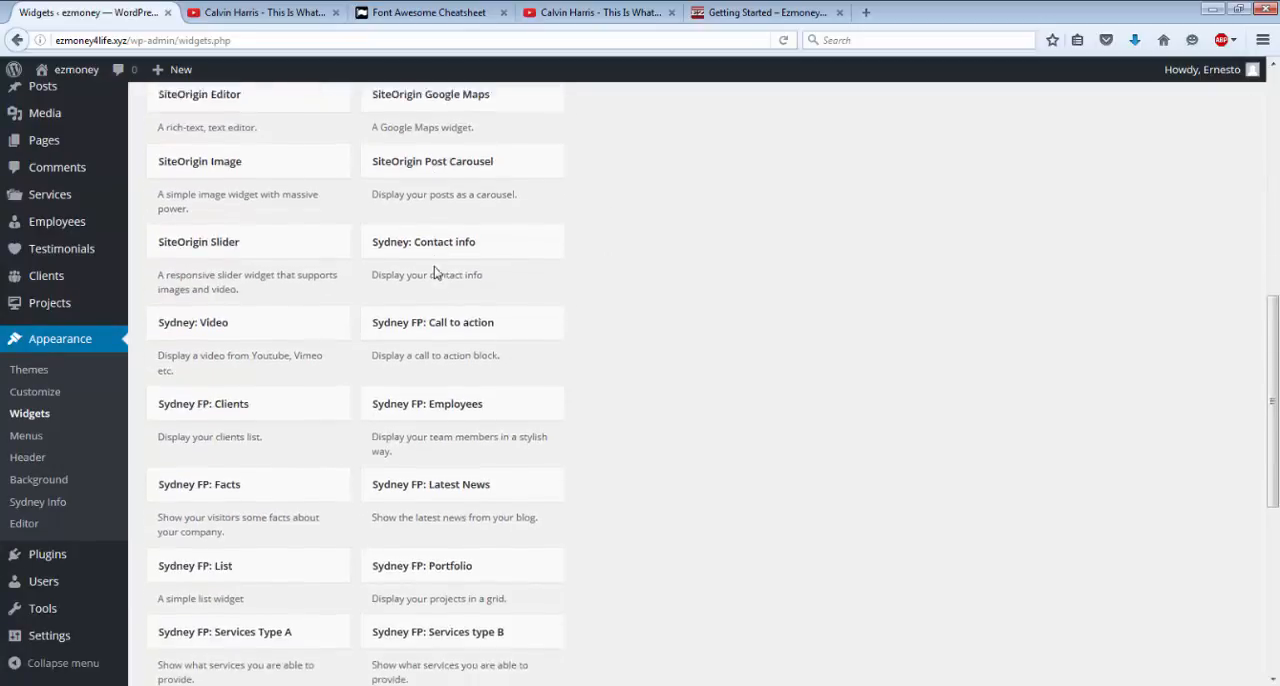
pyautogui.scroll(-3, 435, 272)
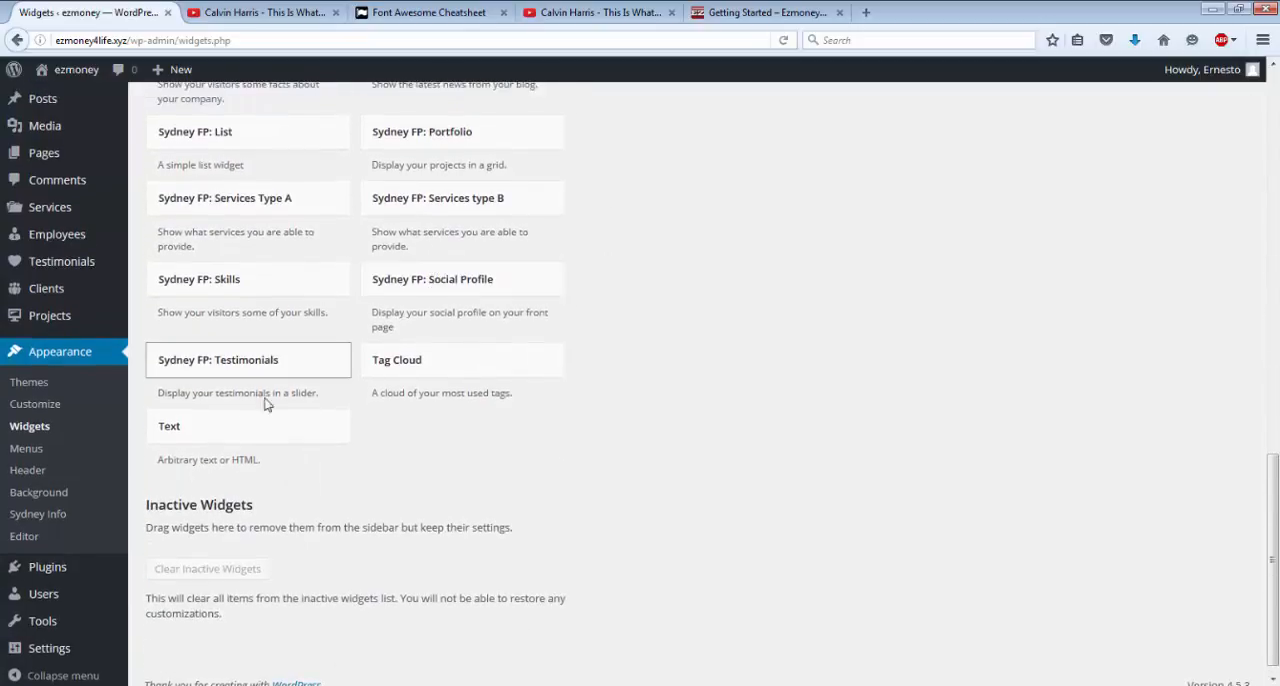
pyautogui.click(240, 426)
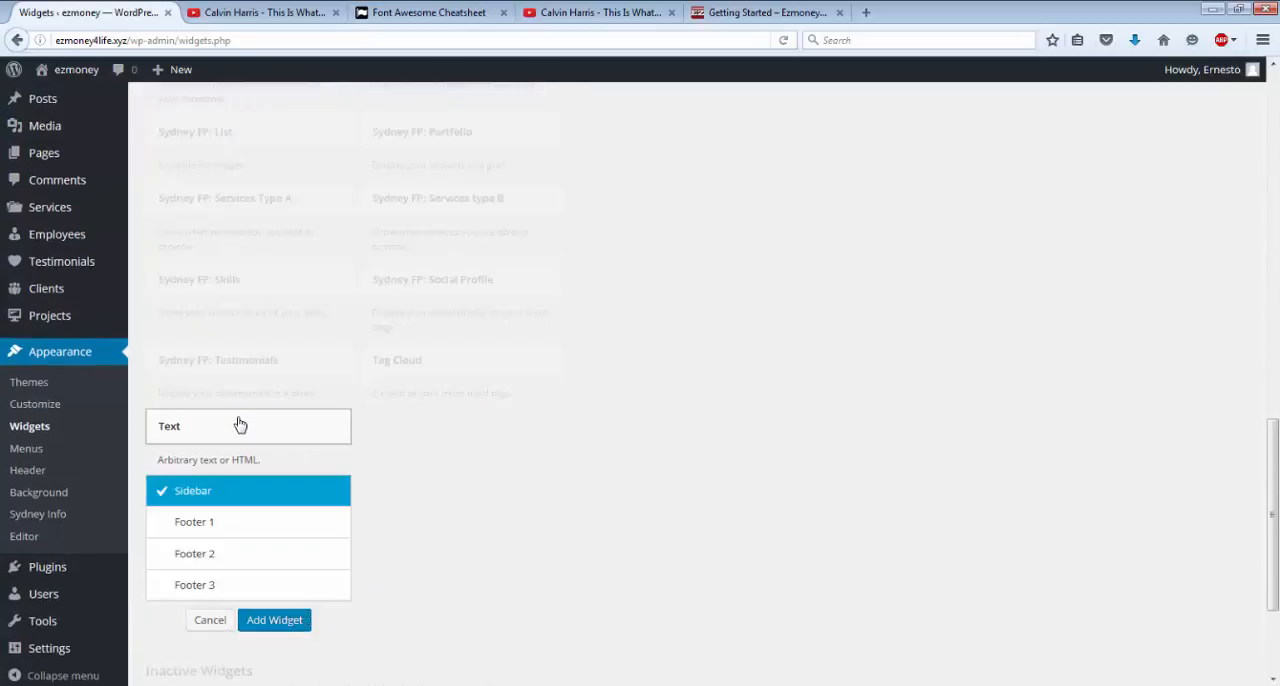
pyautogui.click(272, 622)
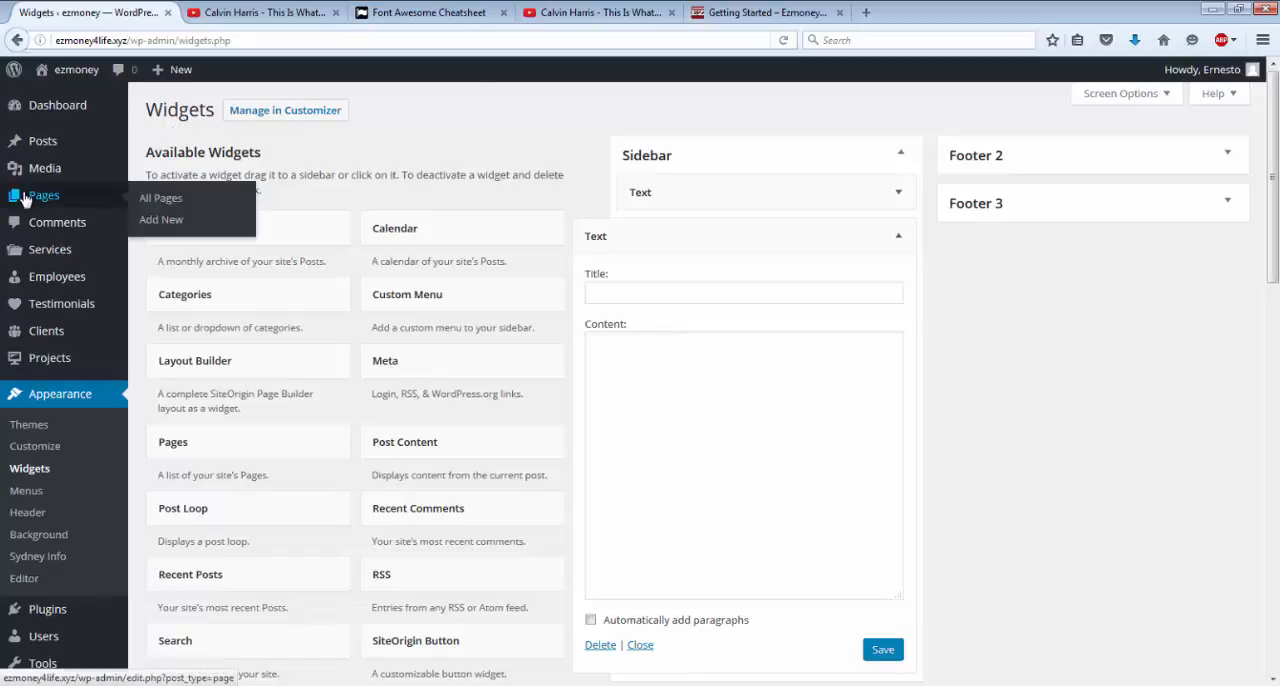
# Insert the harmony-1229893_1280.jpg image into a new page and open the link settings for its entire image code.
pyautogui.click(24, 200)
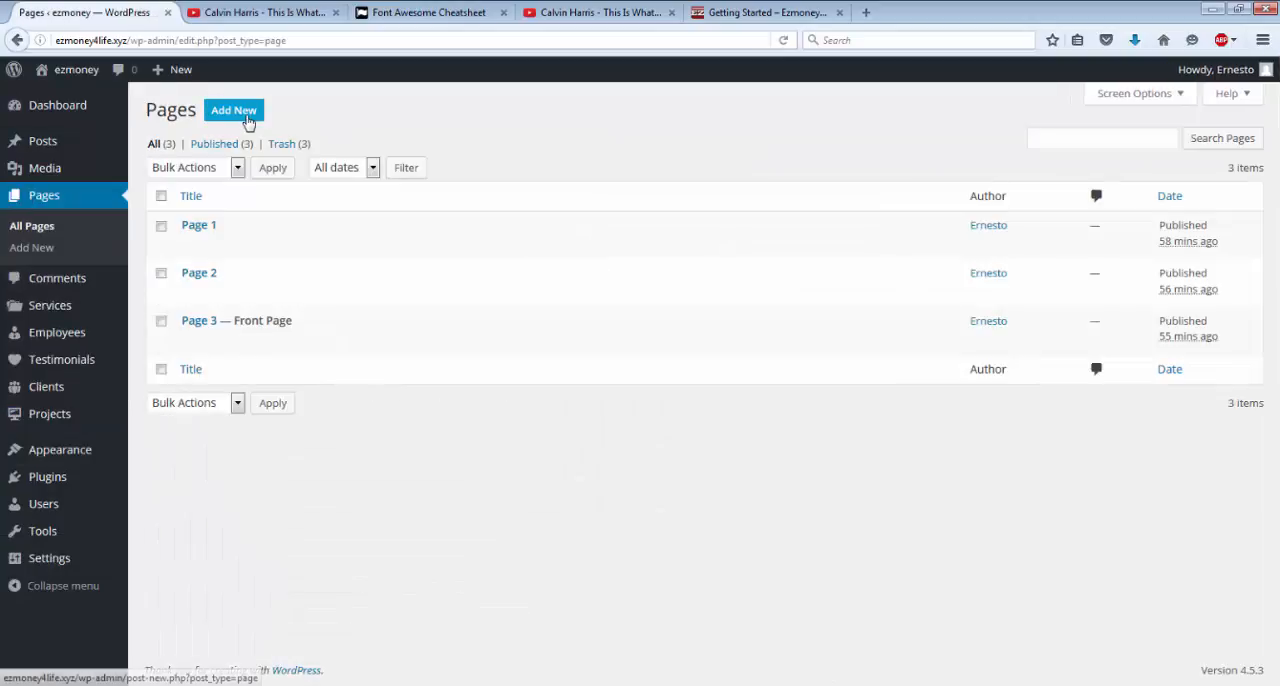
pyautogui.click(248, 121)
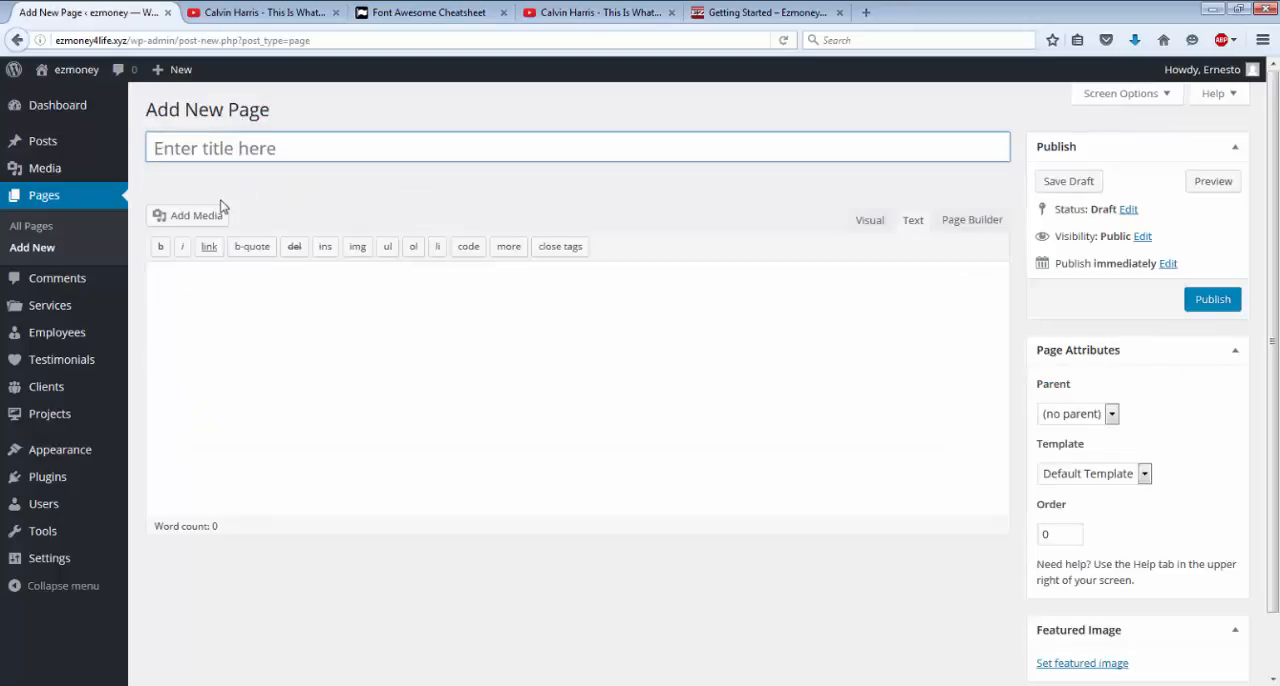
pyautogui.click(199, 219)
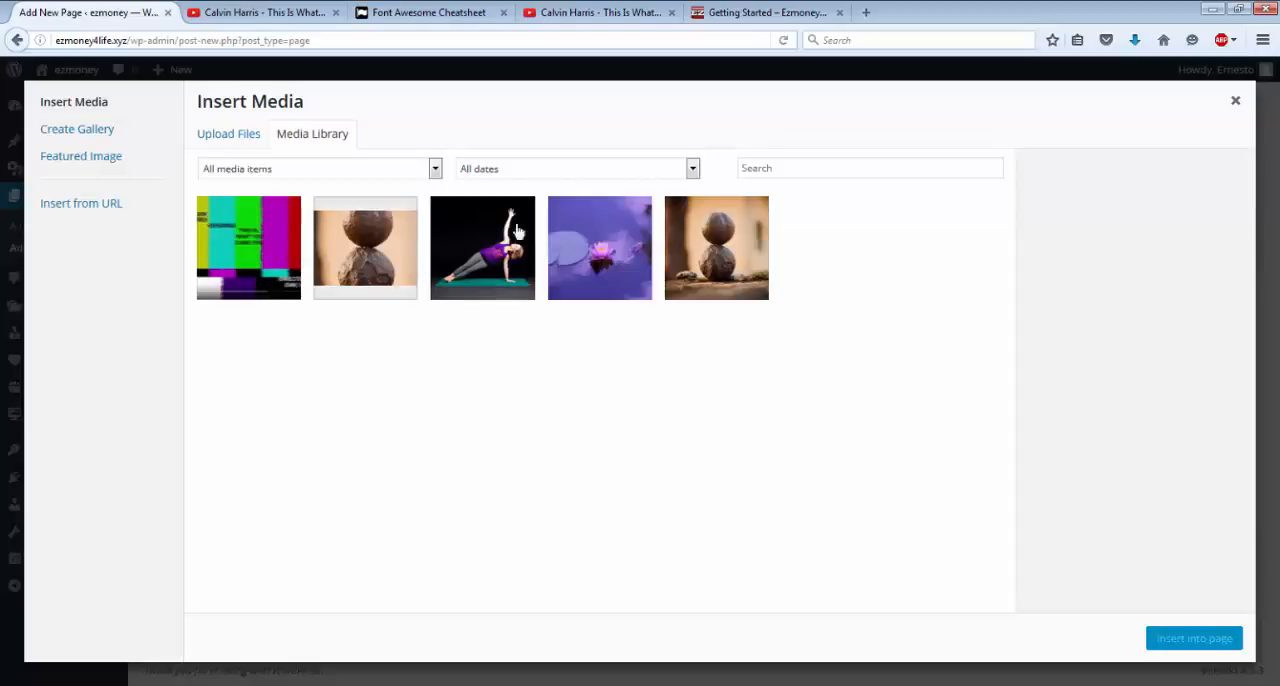
pyautogui.click(747, 261)
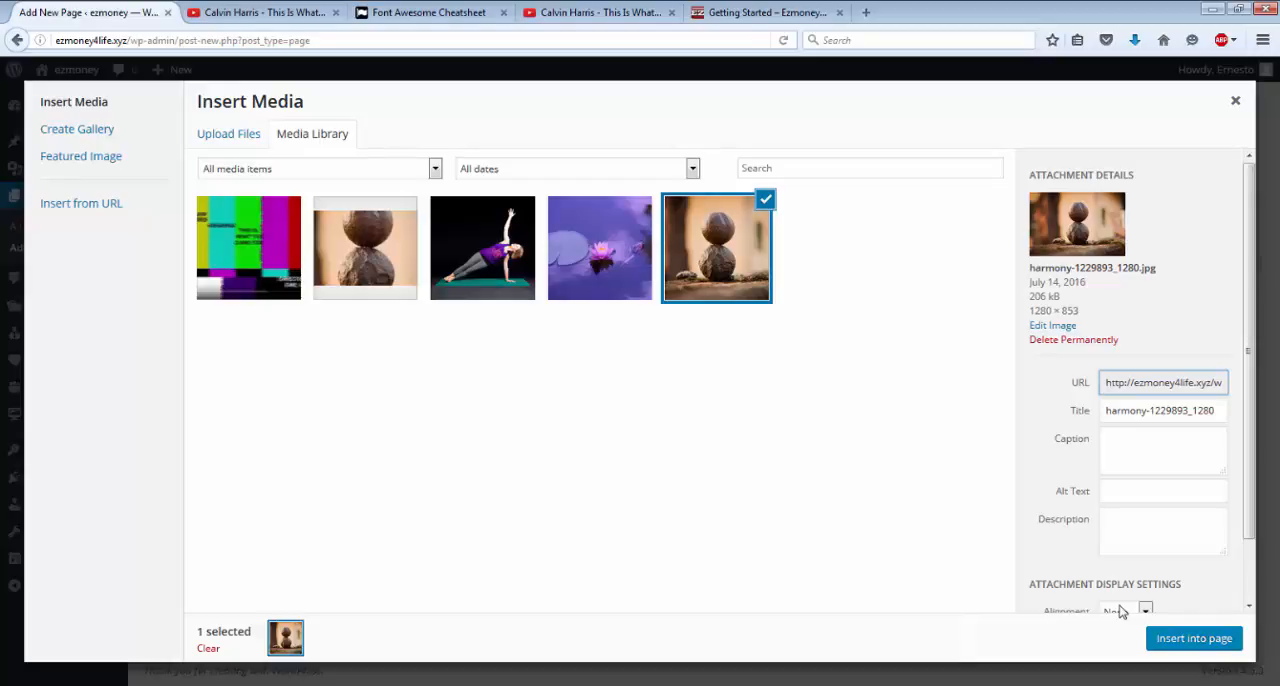
pyautogui.click(1185, 644)
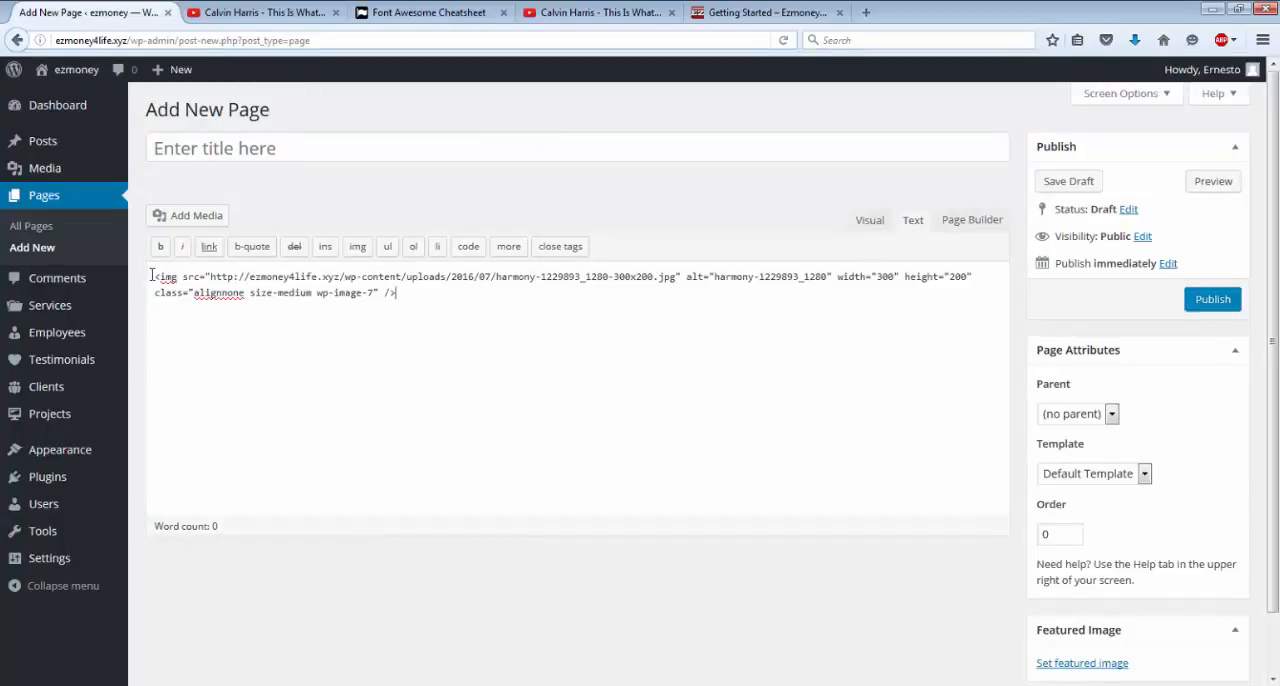
pyautogui.moveTo(155, 276); pyautogui.dragTo(427, 312)
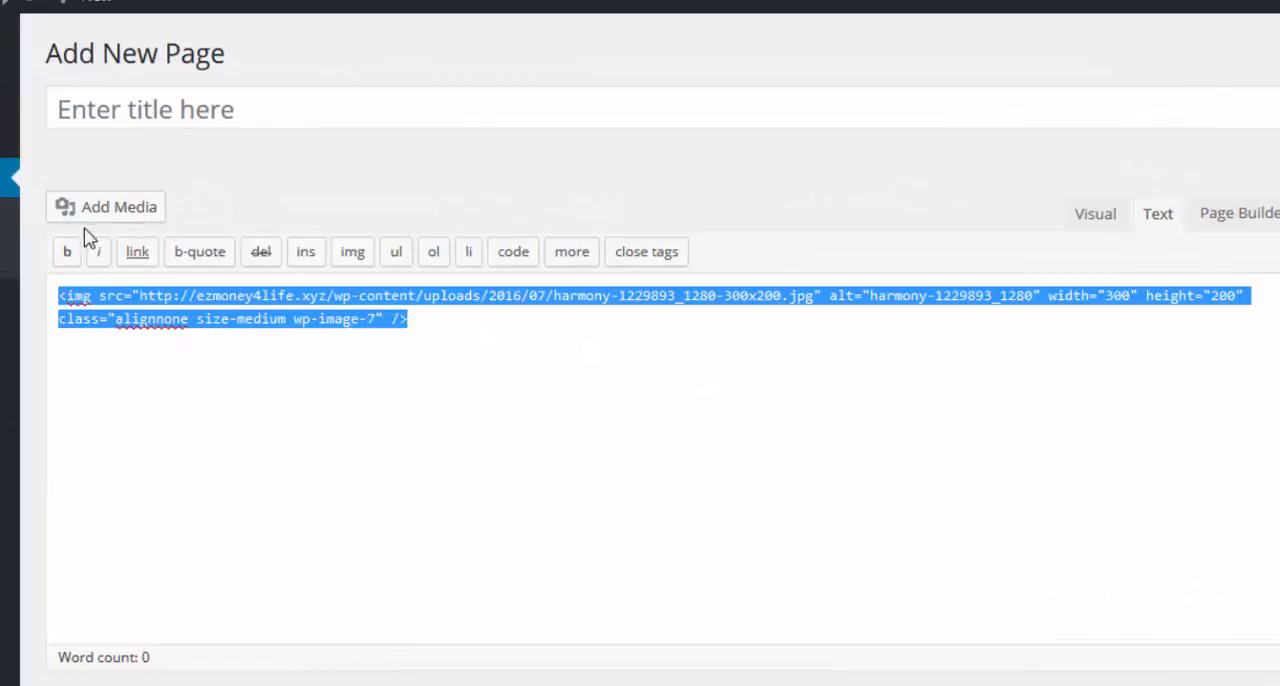
pyautogui.click(134, 253)
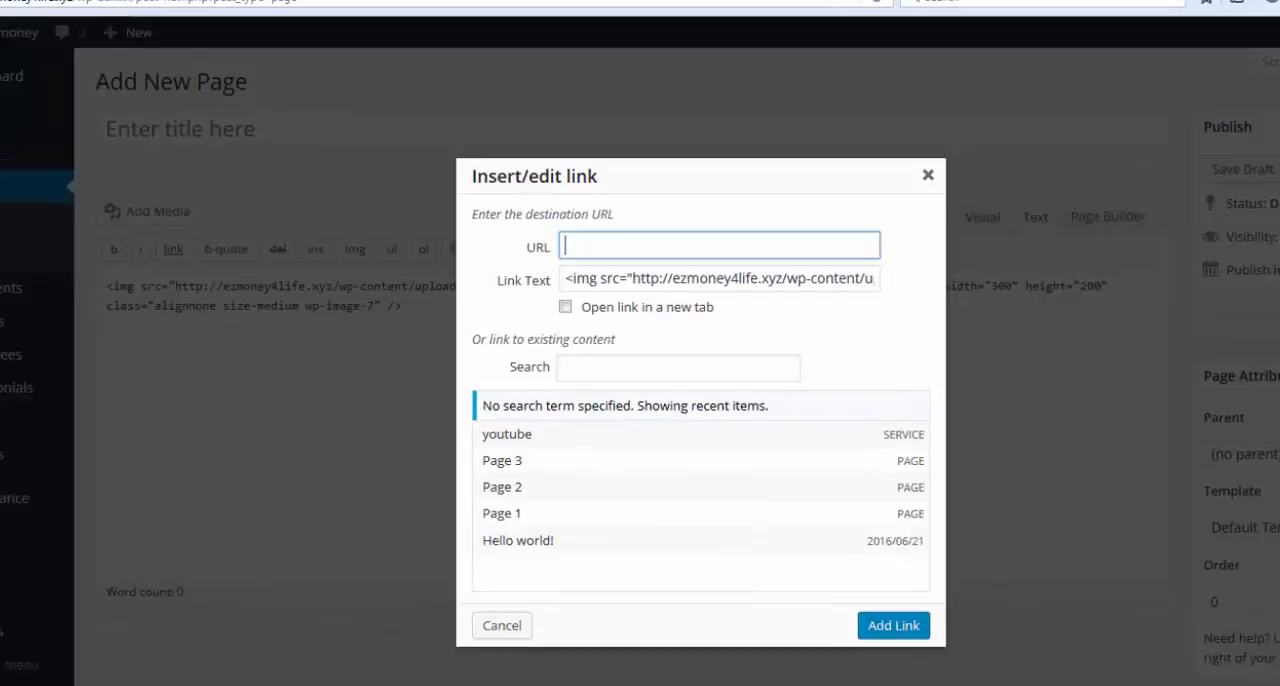
# Switch to the Getting Started page, open Pixabay from its sidebar image, and copy the Pixabay web address.
pyautogui.click(770, 13)
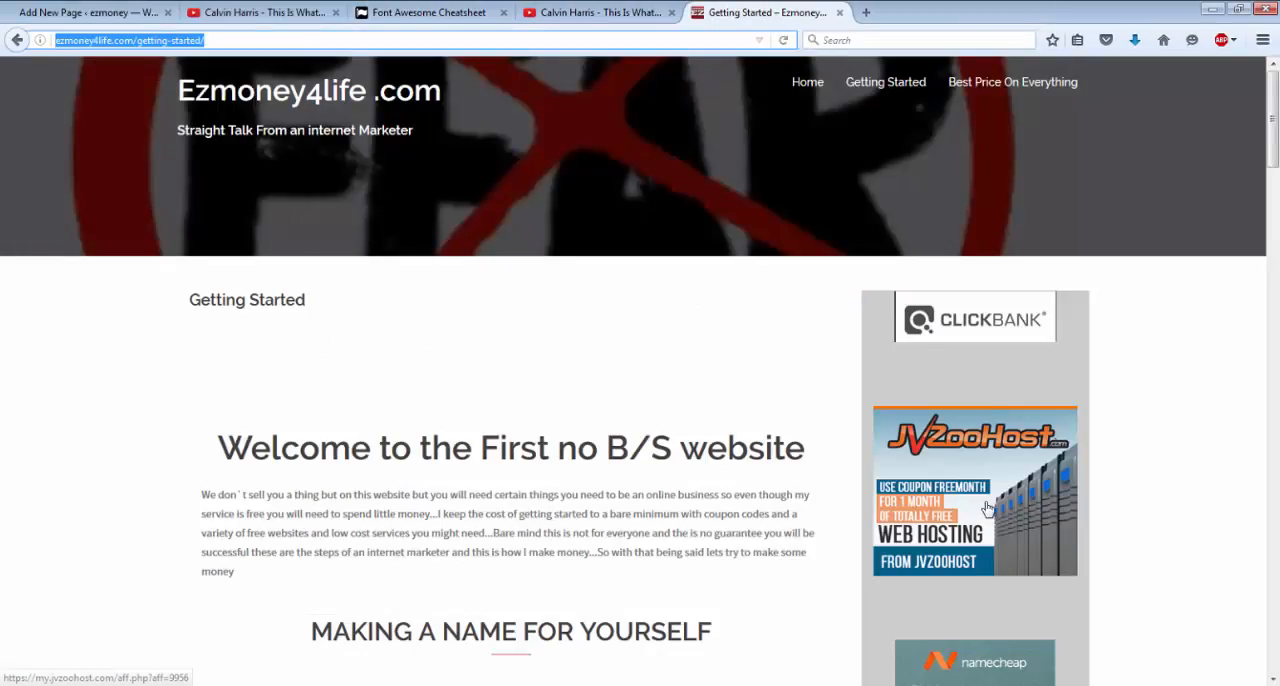
pyautogui.scroll(-4, 987, 533)
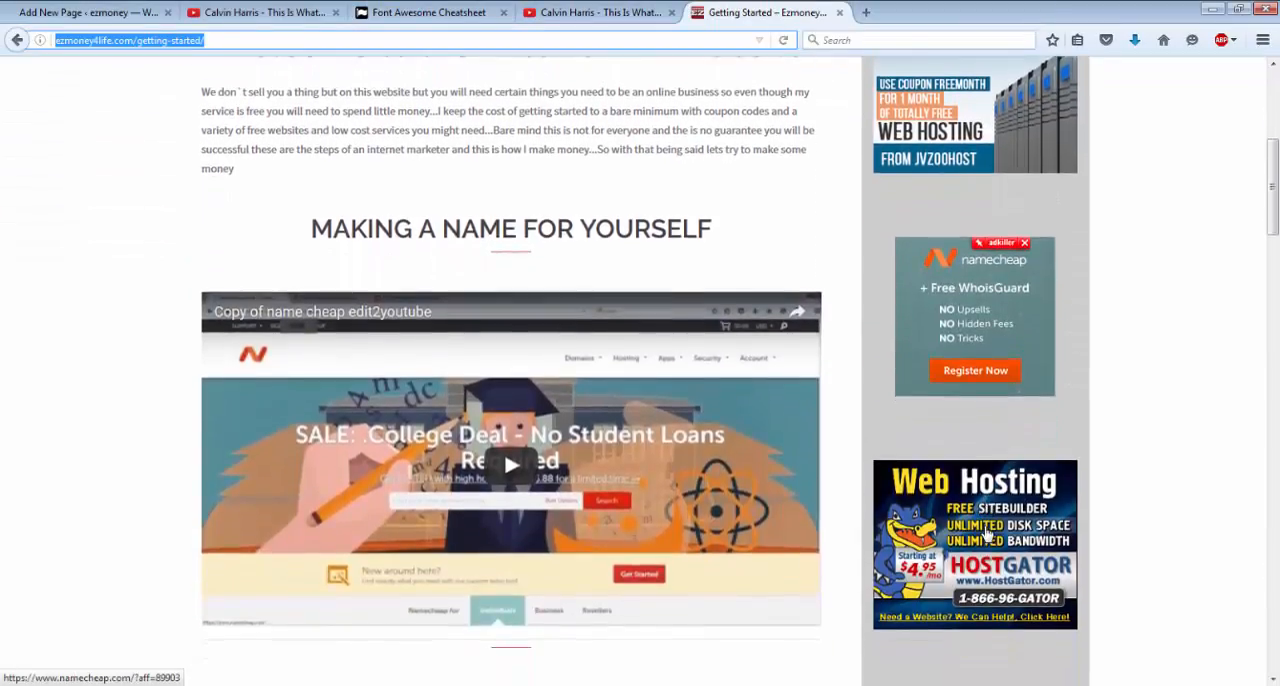
pyautogui.scroll(-5, 987, 533)
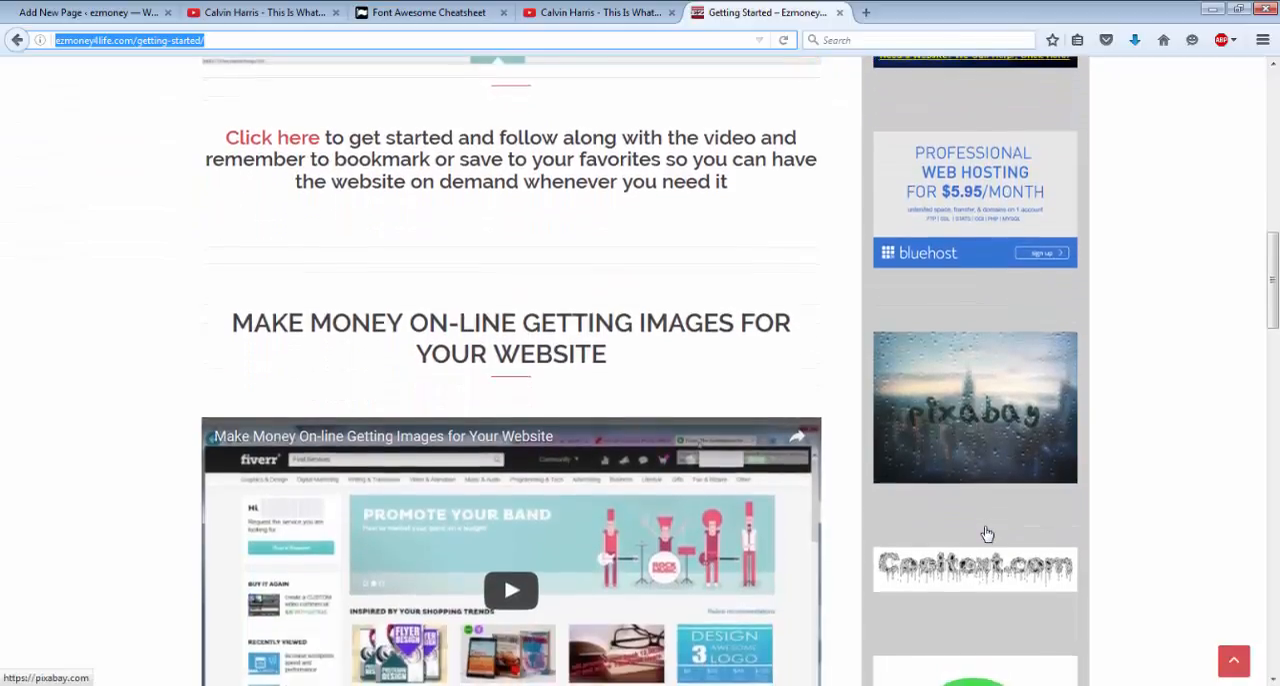
pyautogui.scroll(2, 987, 534)
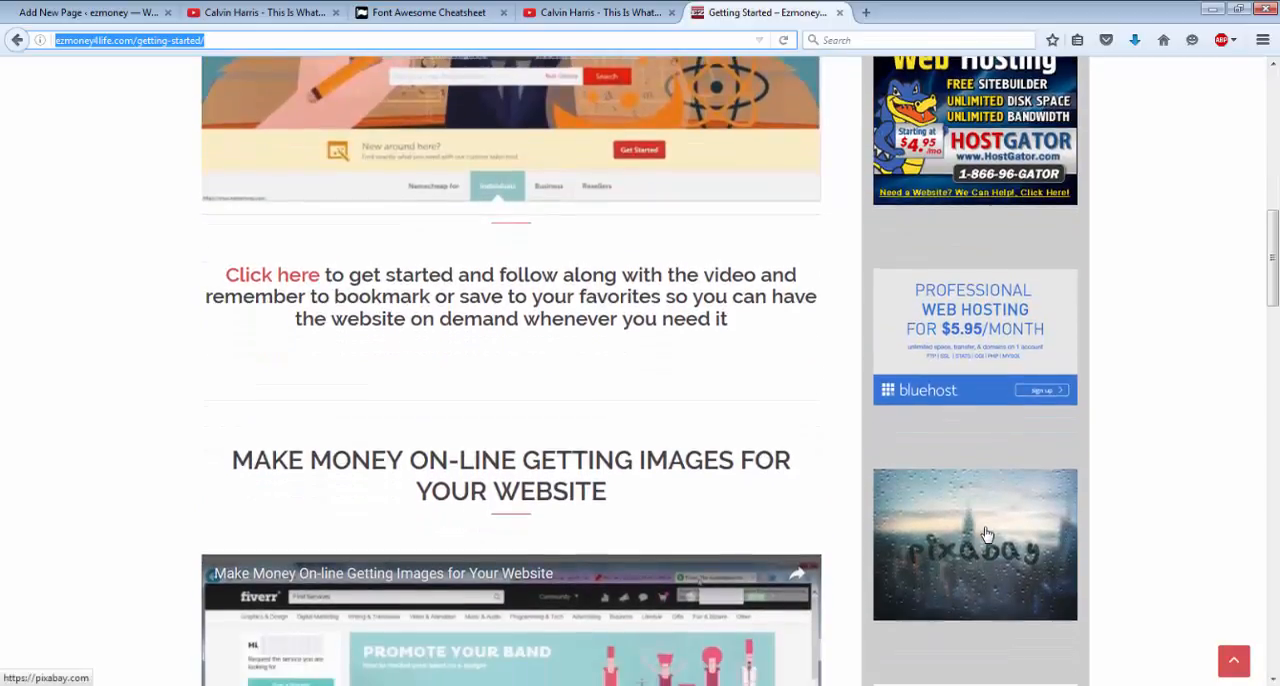
pyautogui.click(987, 534)
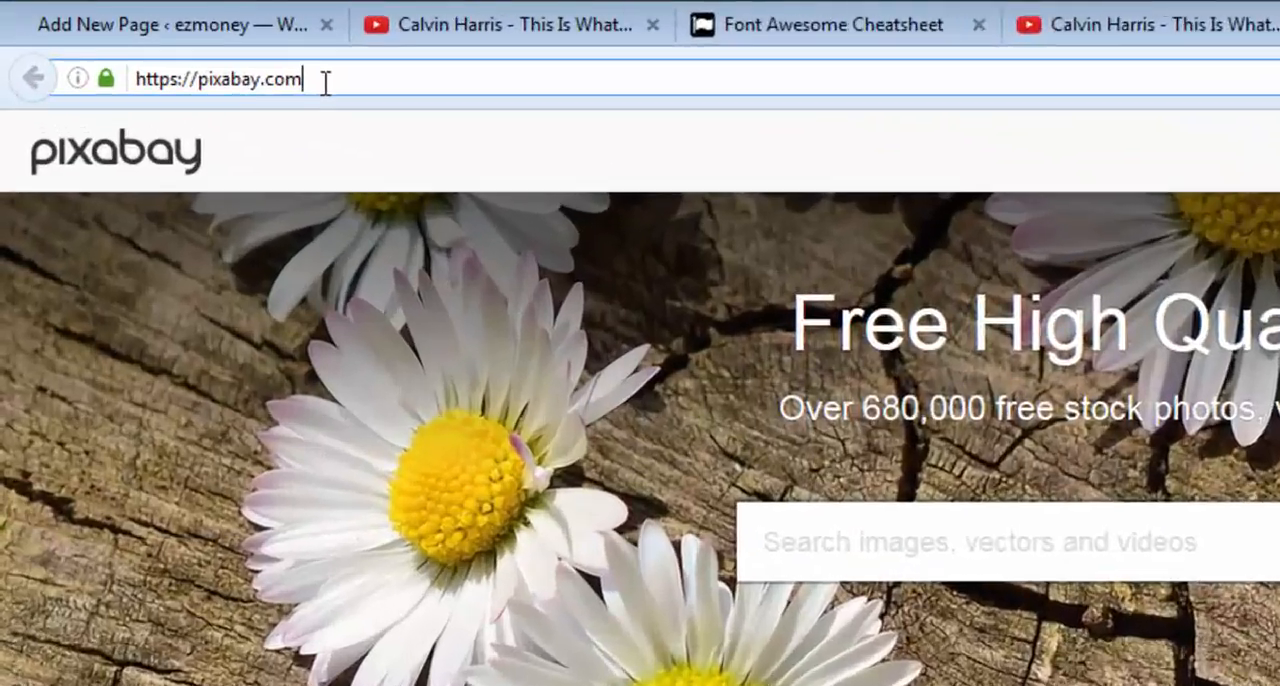
pyautogui.moveTo(167, 40); pyautogui.dragTo(129, 40)
pyautogui.moveTo(393, 128); pyautogui.dragTo(210, 133)
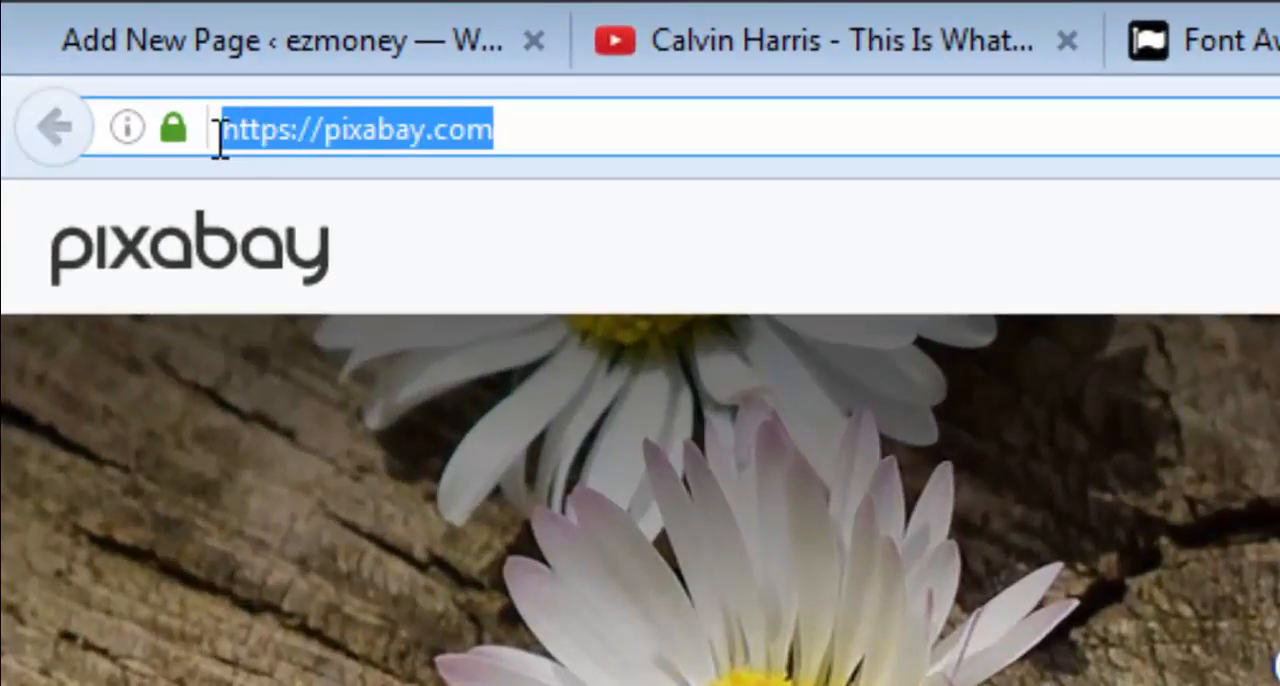
pyautogui.rightClick(284, 128)
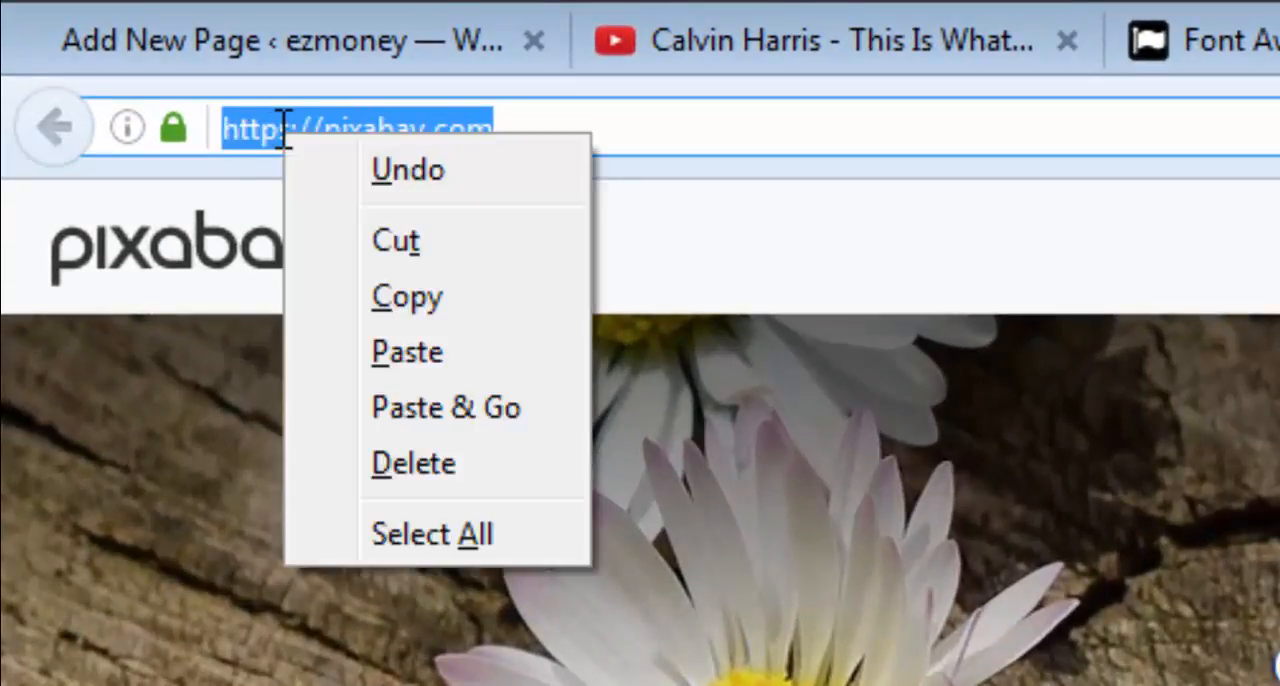
pyautogui.click(428, 298)
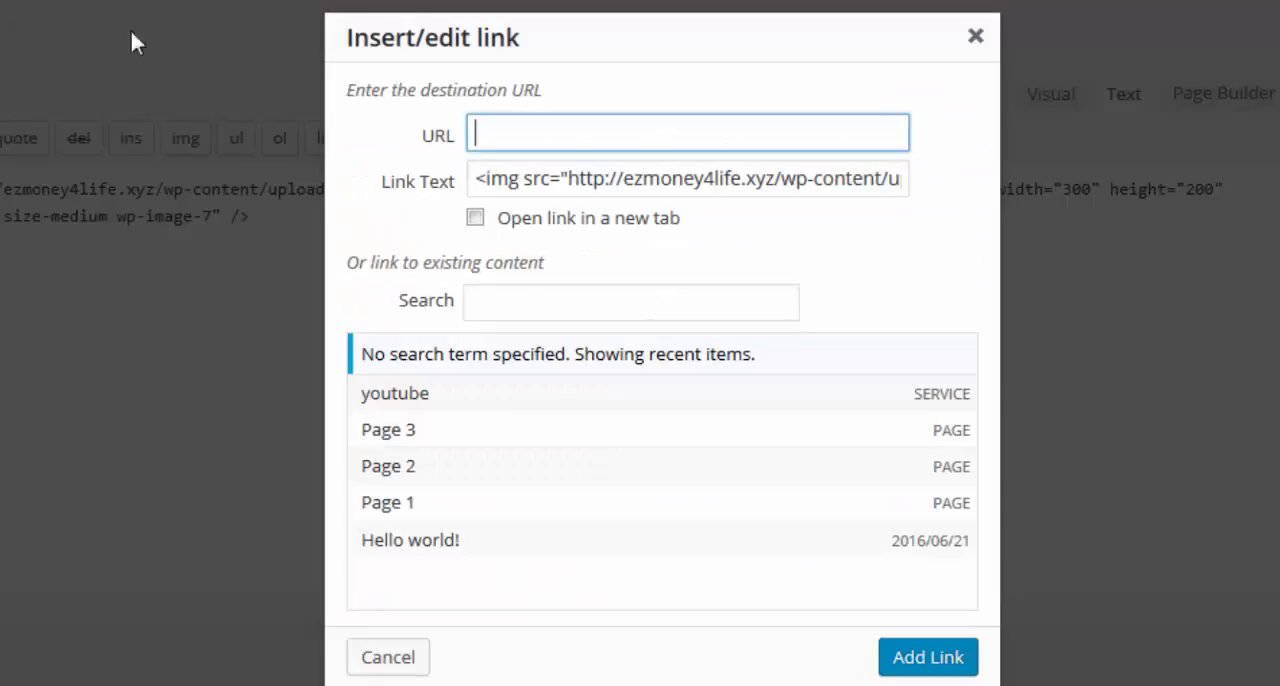
pyautogui.click(514, 133)
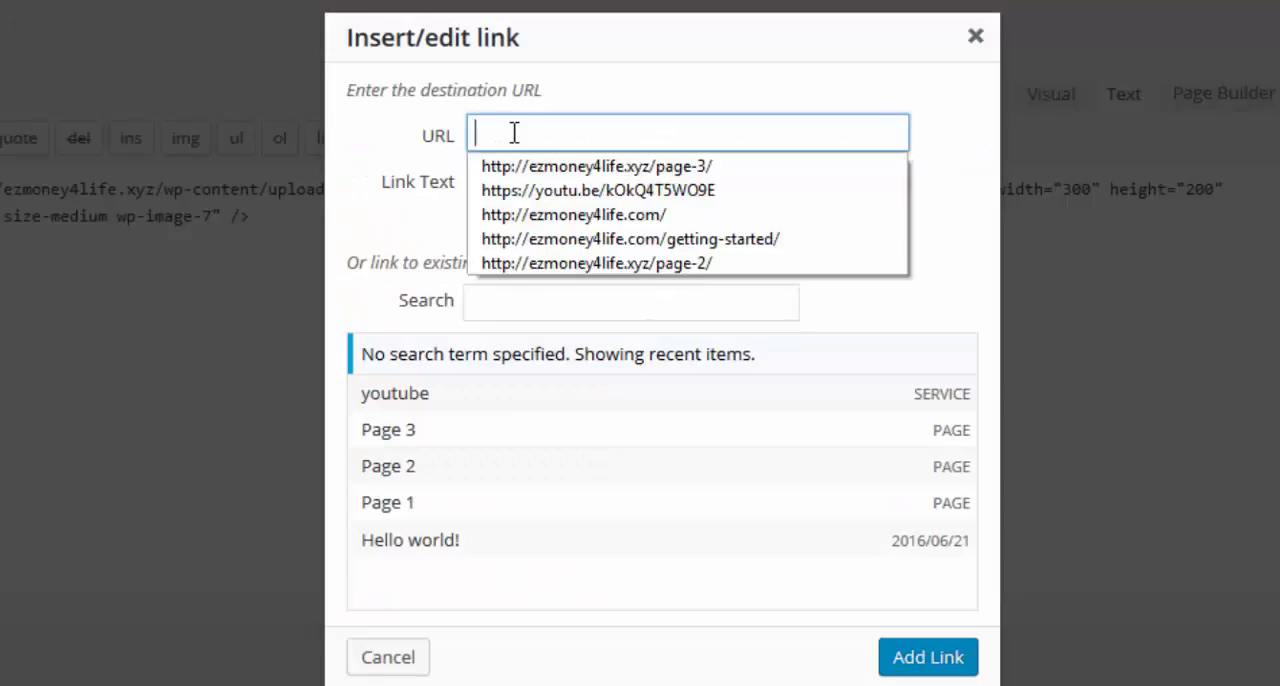
pyautogui.rightClick(514, 133)
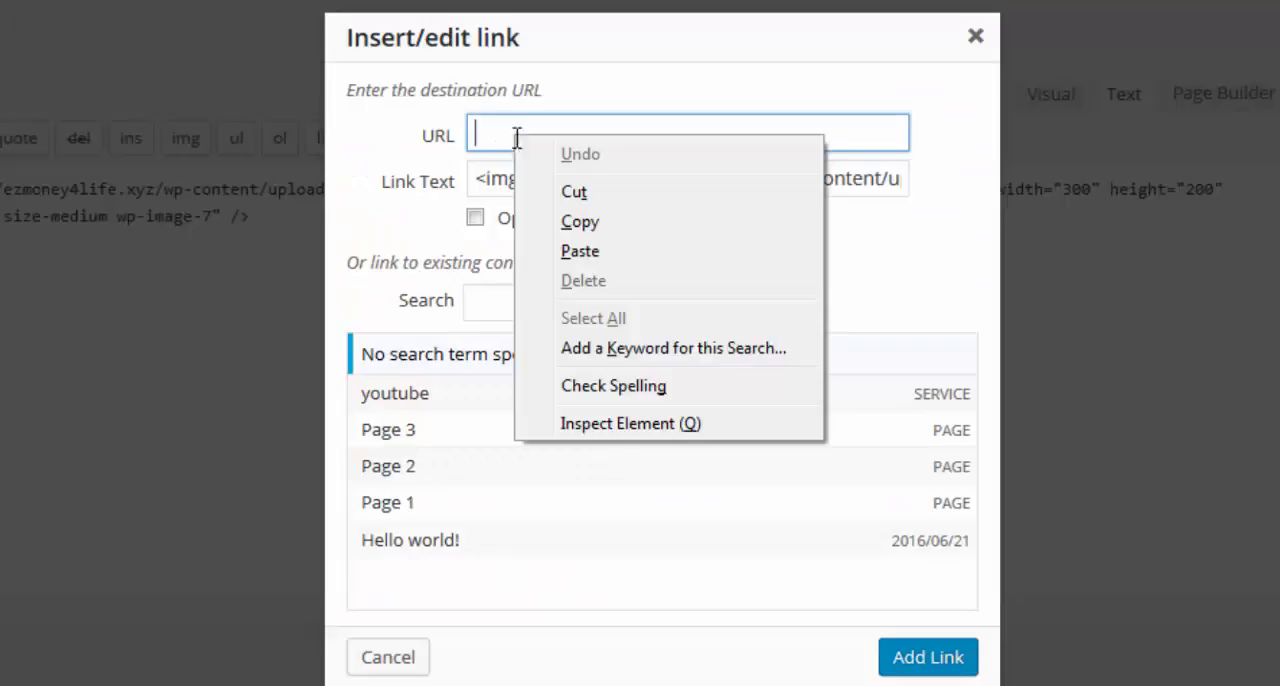
pyautogui.click(580, 251)
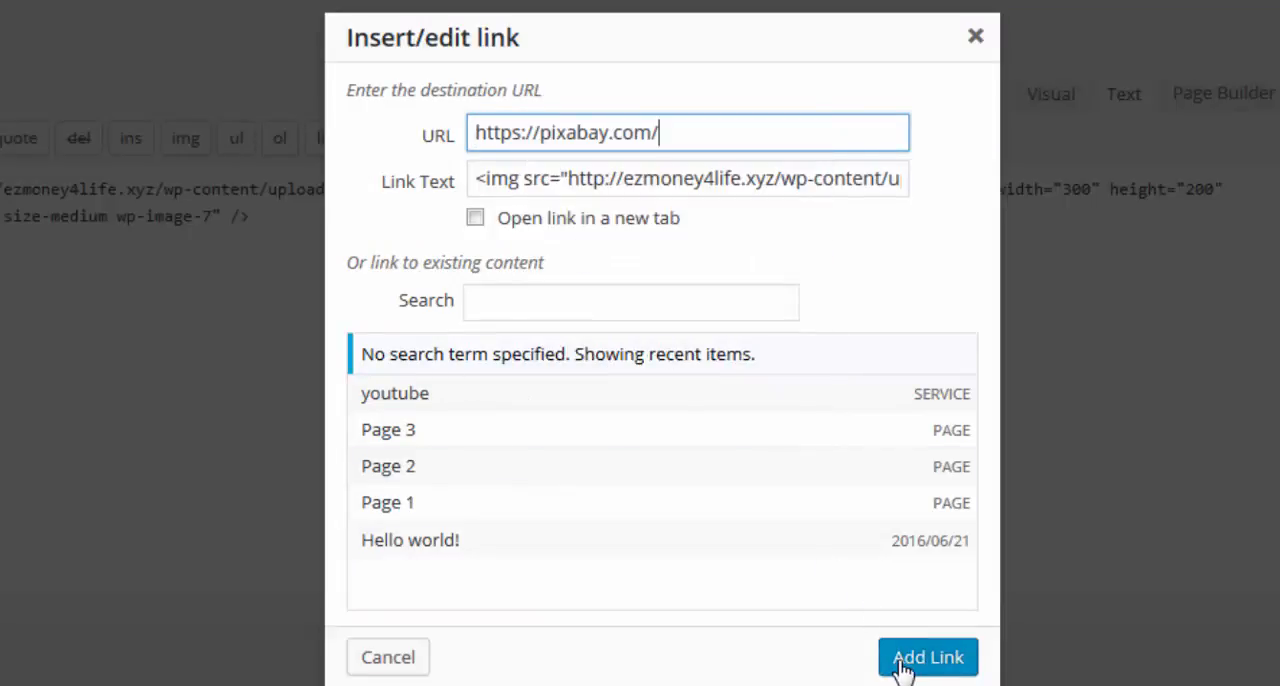
pyautogui.click(474, 219)
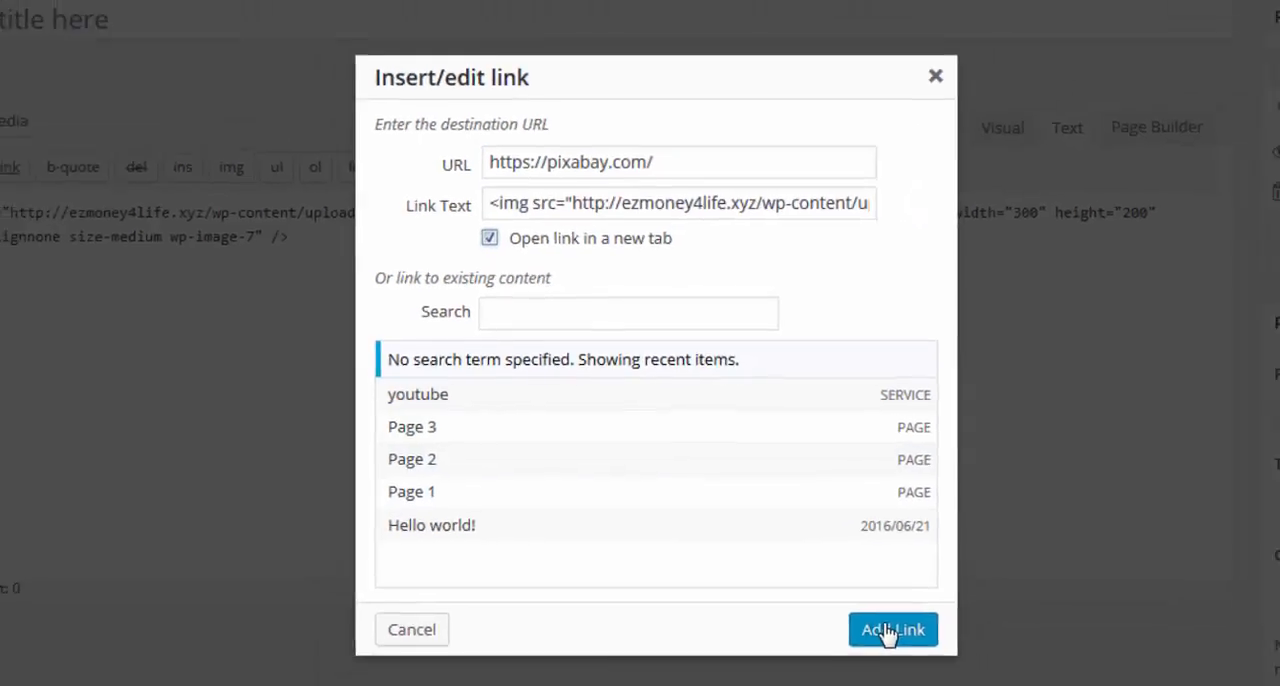
pyautogui.click(887, 632)
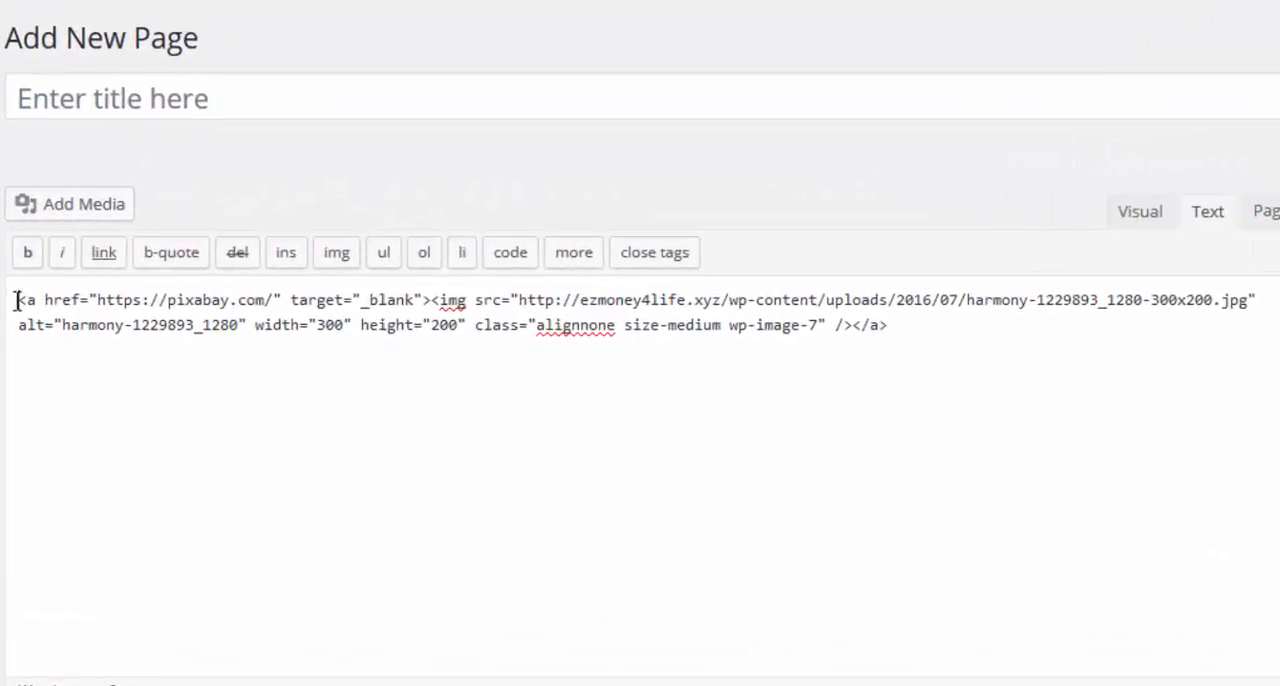
# Copy the full Pixabay-linked harmony image code, then move the untitled draft to the trash and leave without saving.
pyautogui.moveTo(150, 279); pyautogui.dragTo(890, 330)
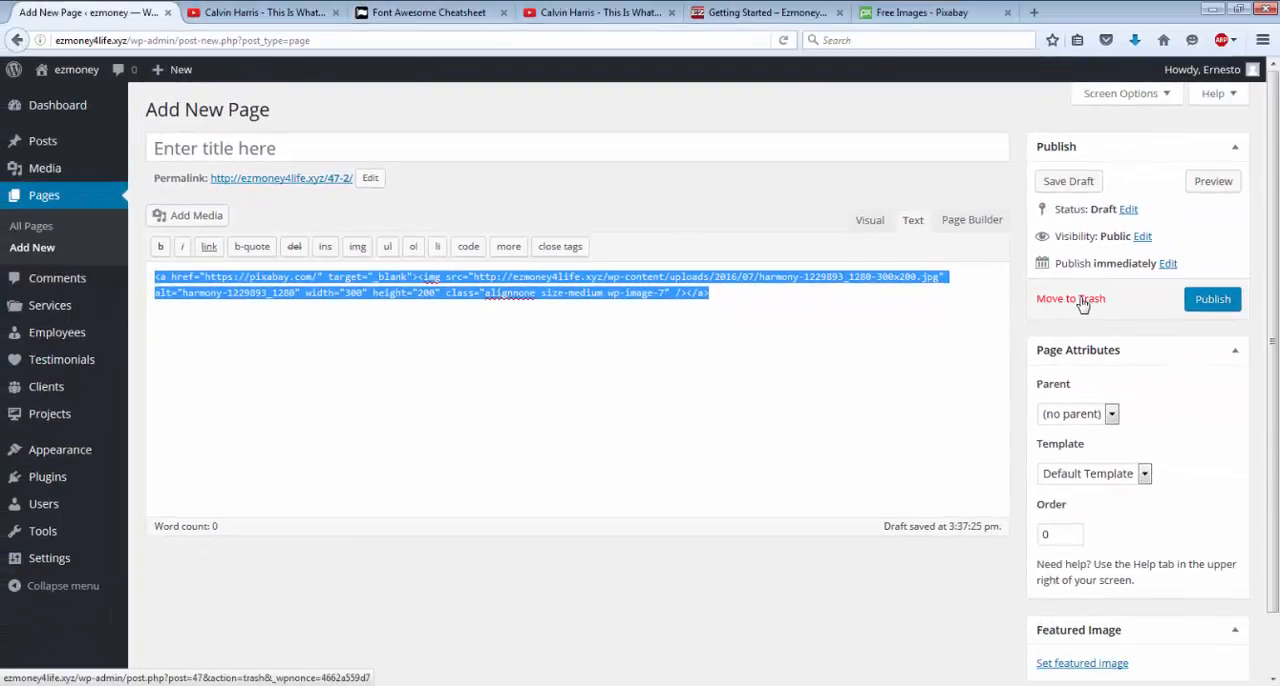
pyautogui.click(1083, 299)
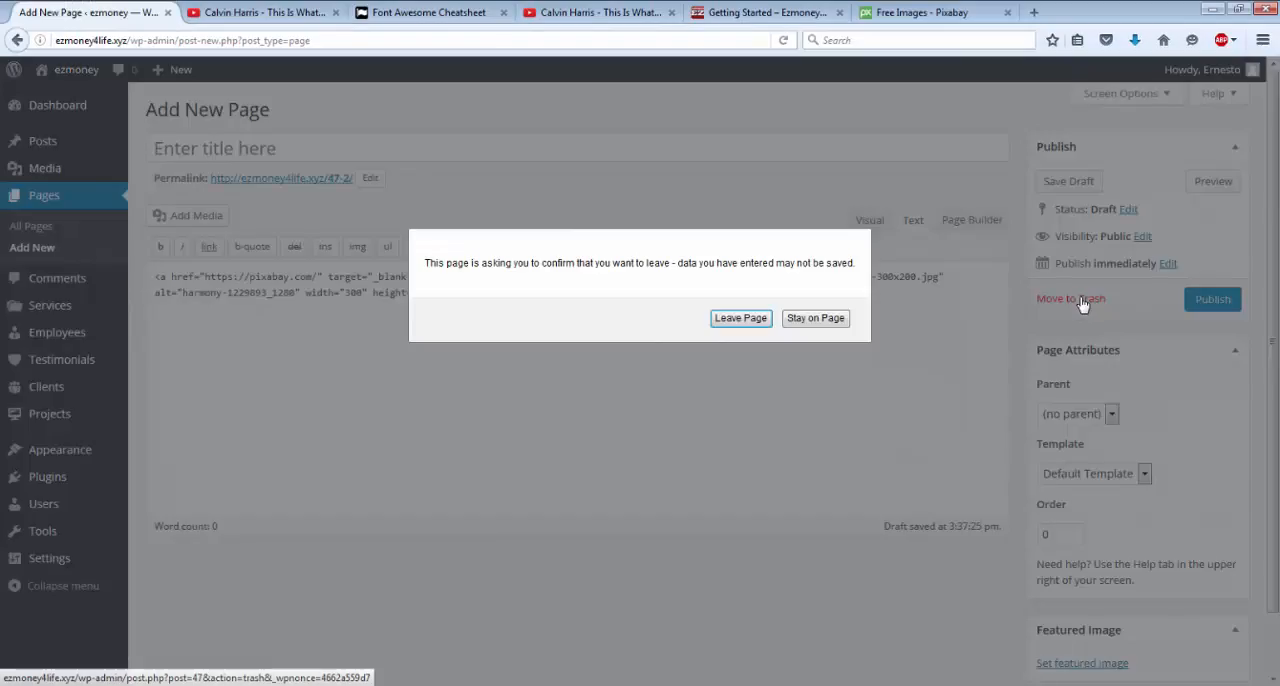
pyautogui.click(744, 319)
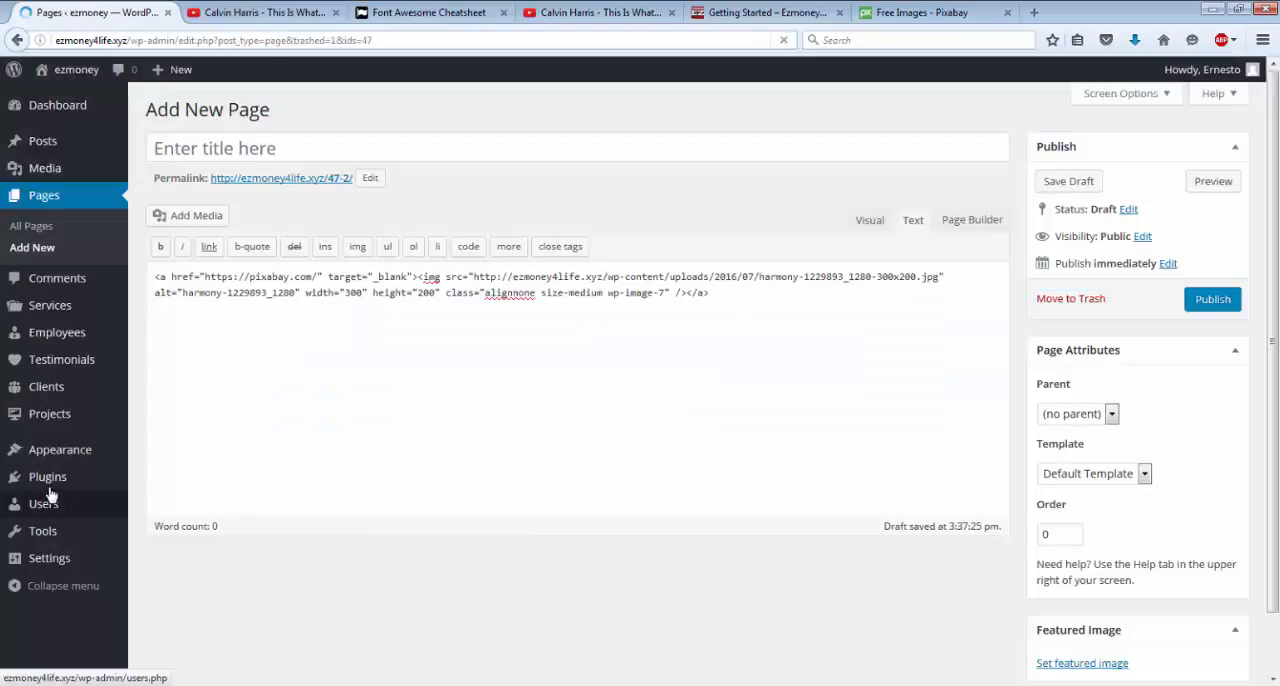
# Open the widget settings and save the sidebar's first Text widget holding the linked lotus image code.
pyautogui.moveTo(53, 465)
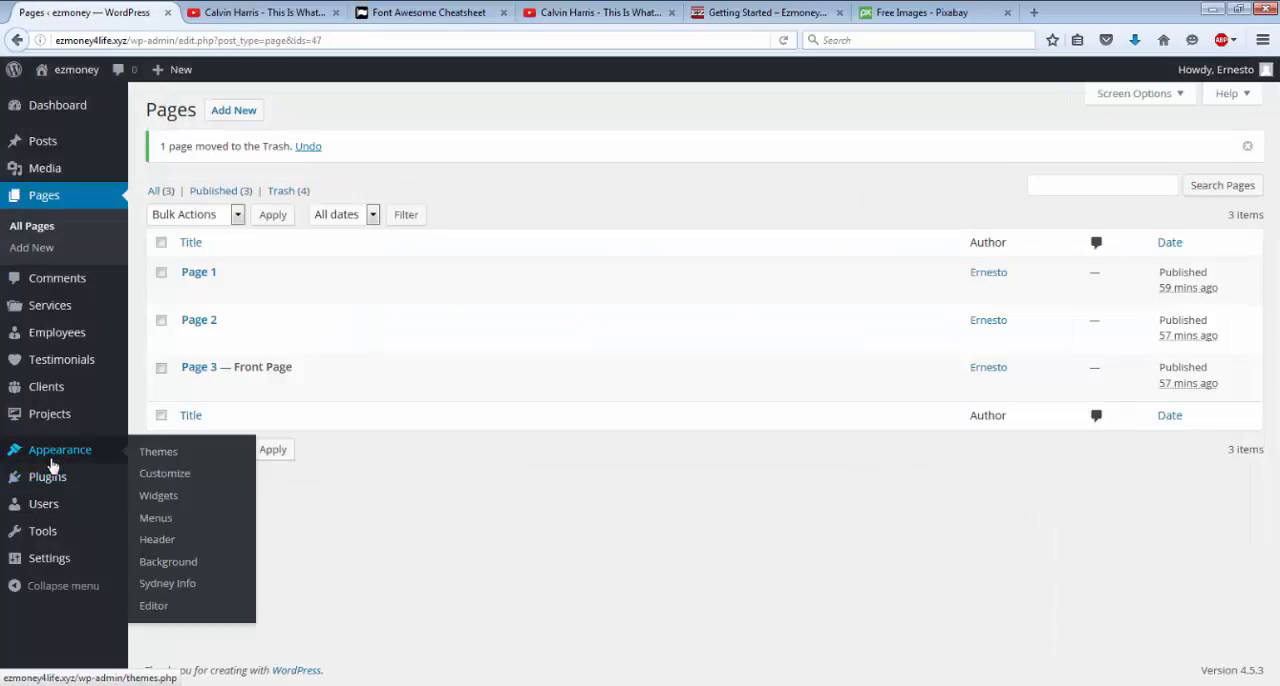
pyautogui.click(160, 499)
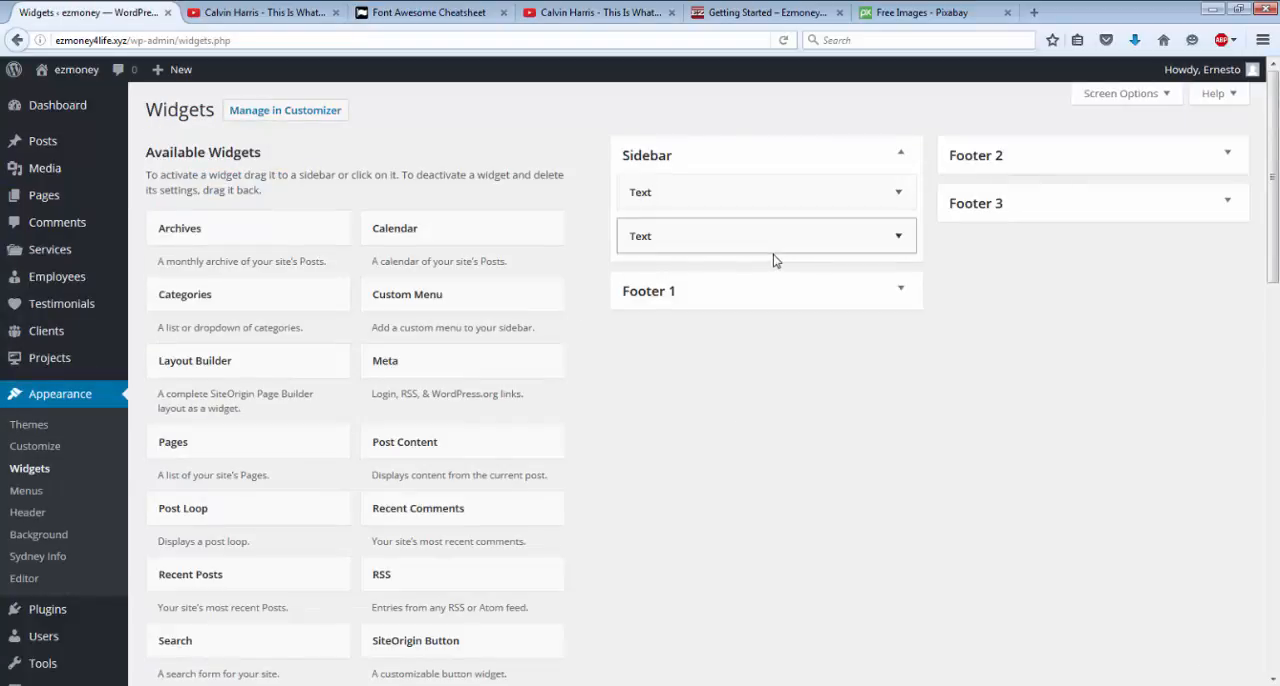
pyautogui.click(768, 204)
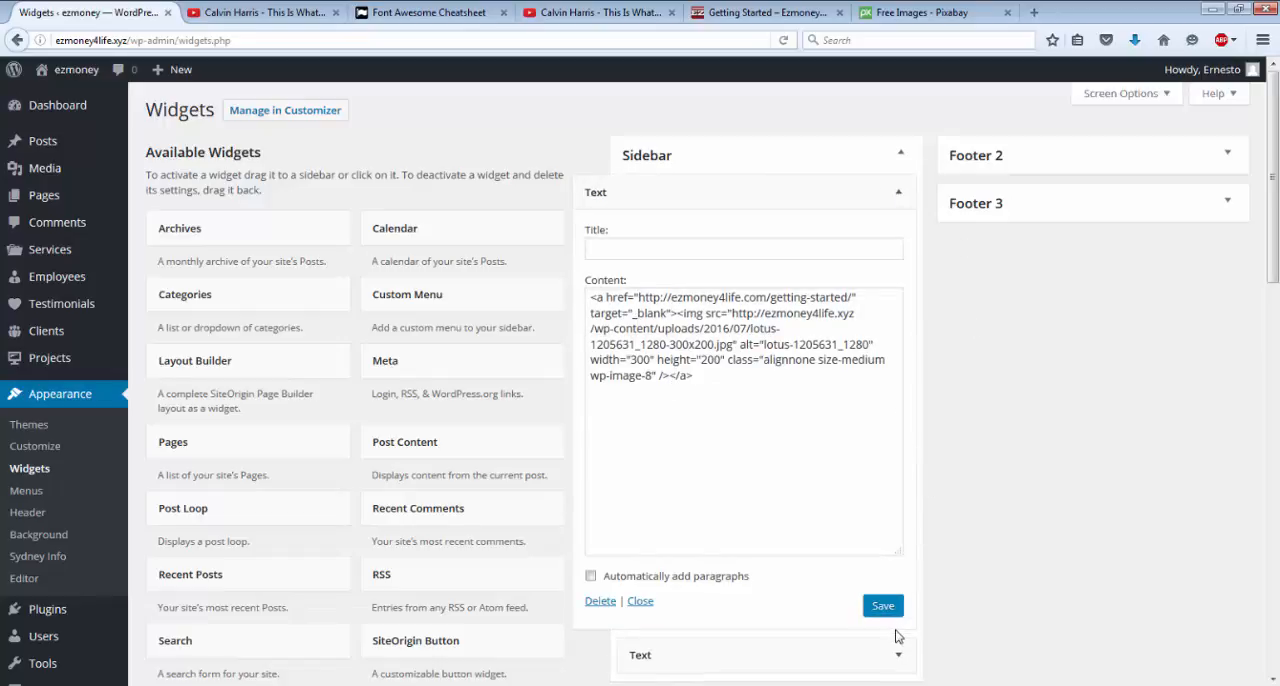
pyautogui.click(881, 610)
pyautogui.click(881, 610)
pyautogui.click(898, 193)
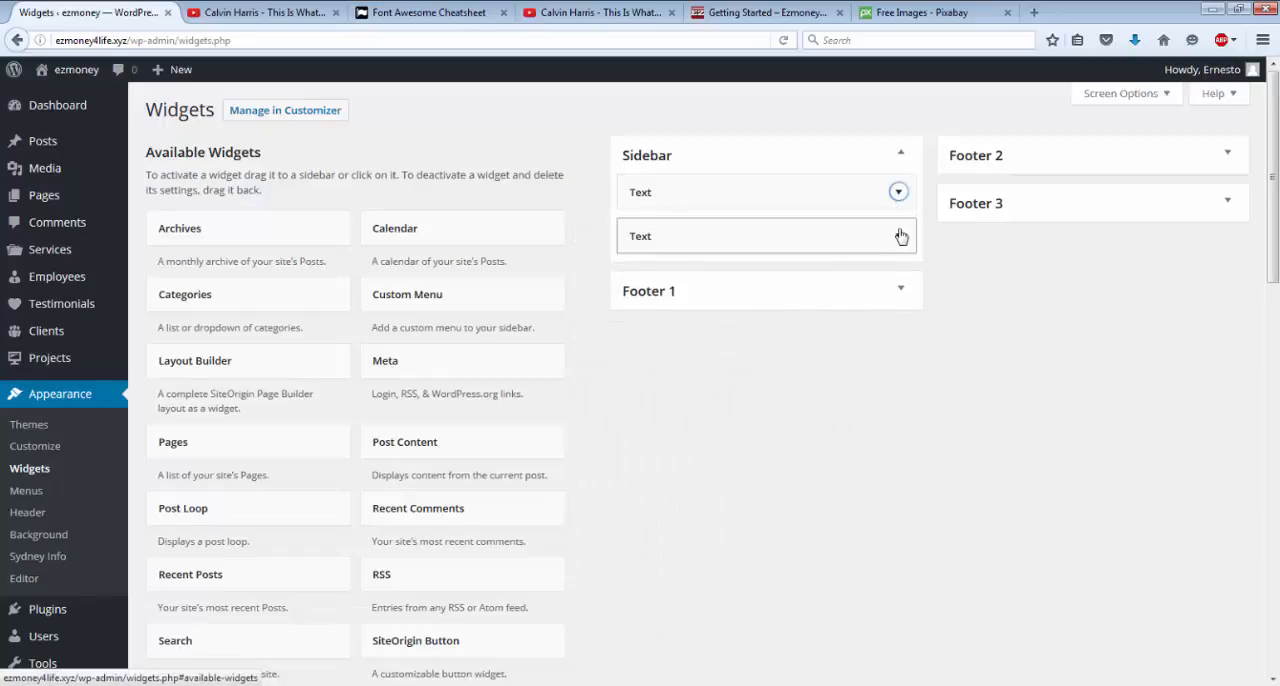
pyautogui.click(898, 236)
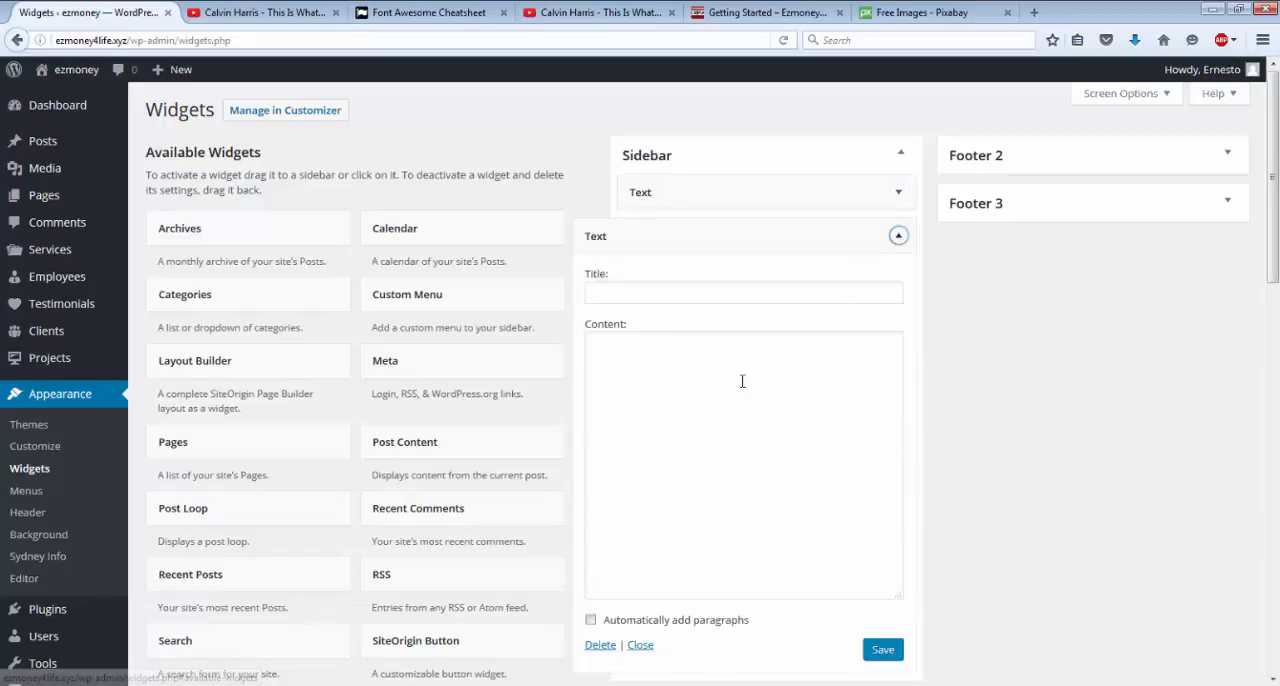
pyautogui.click(705, 372)
pyautogui.rightClick(705, 373)
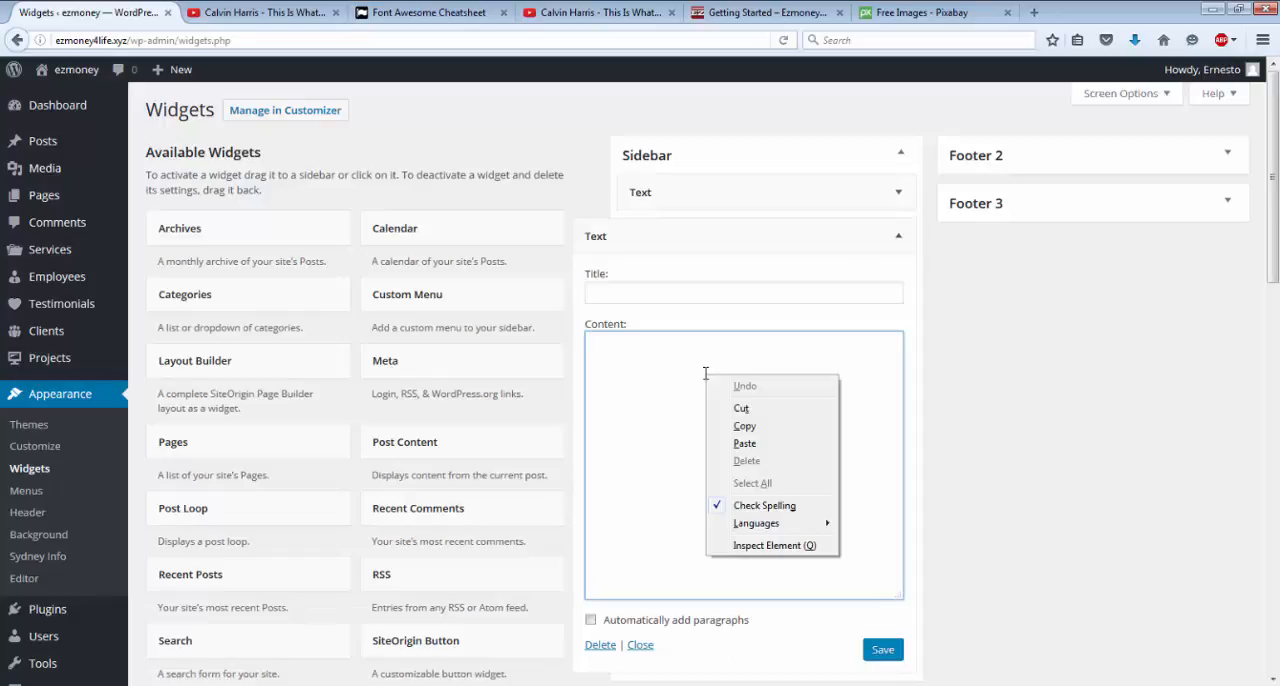
pyautogui.click(745, 443)
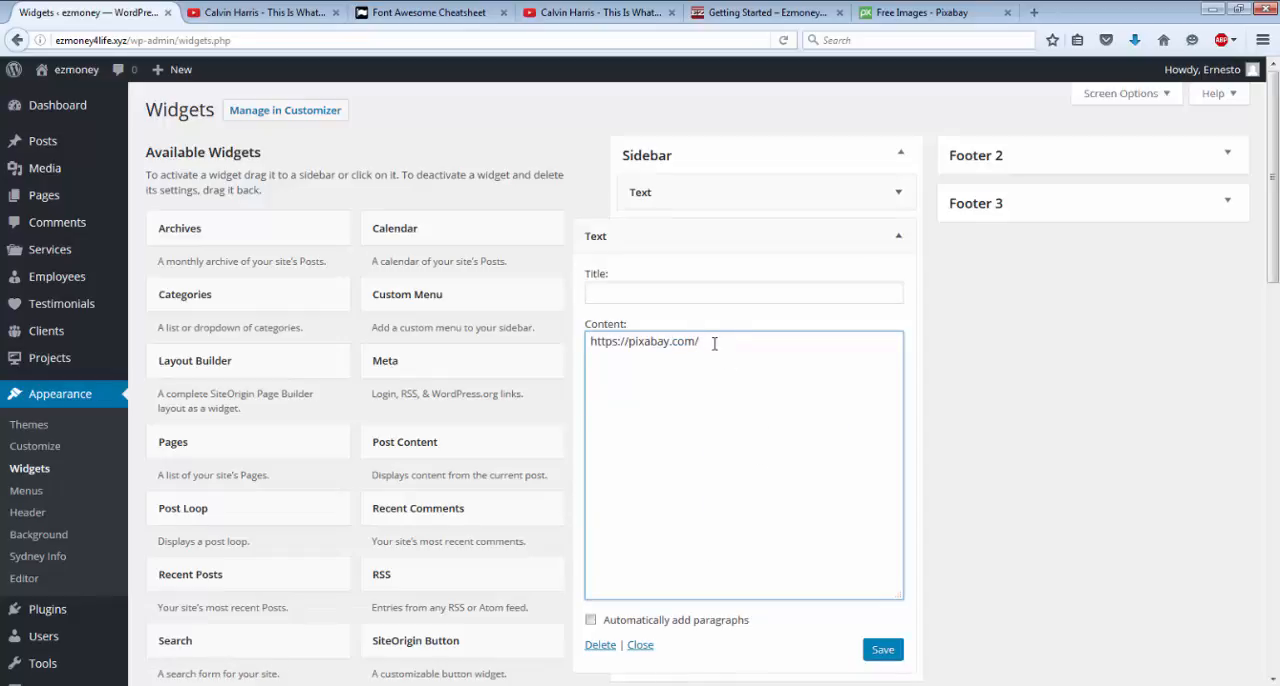
pyautogui.moveTo(714, 343); pyautogui.dragTo(594, 355)
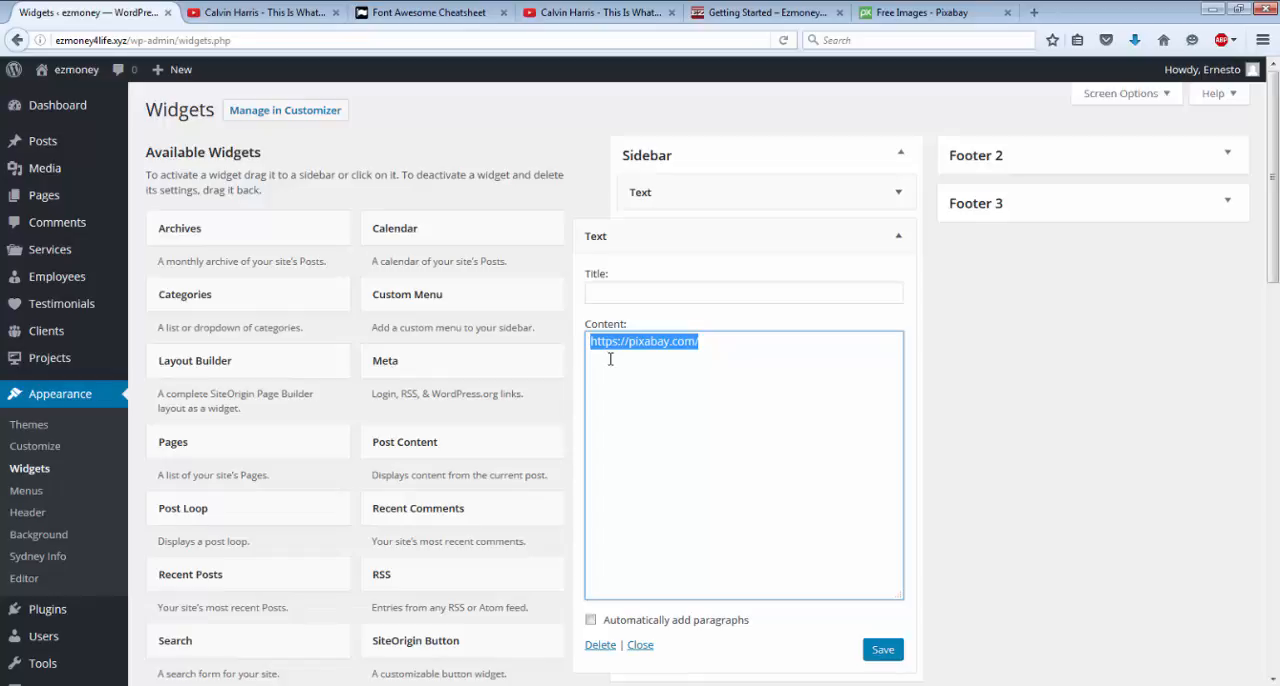
pyautogui.press('BackSpace')
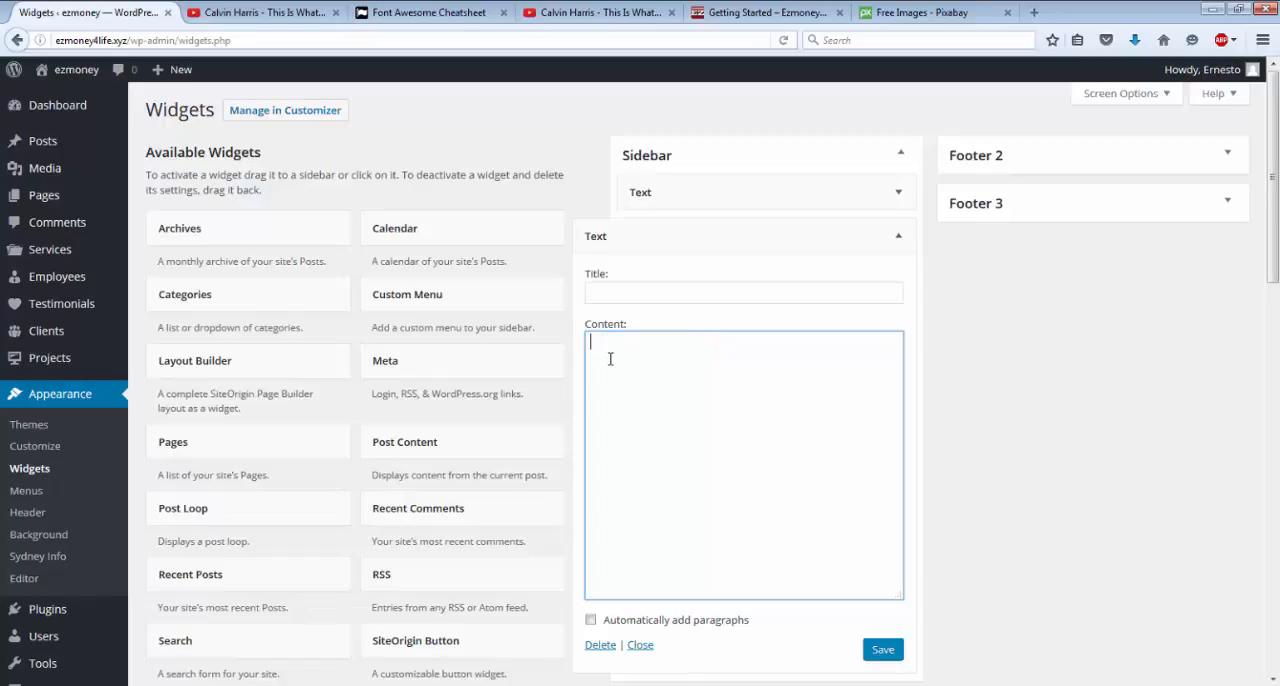
# Create a new page and insert harmony-1229893_1280.jpg from the media library into it.
pyautogui.click(44, 196)
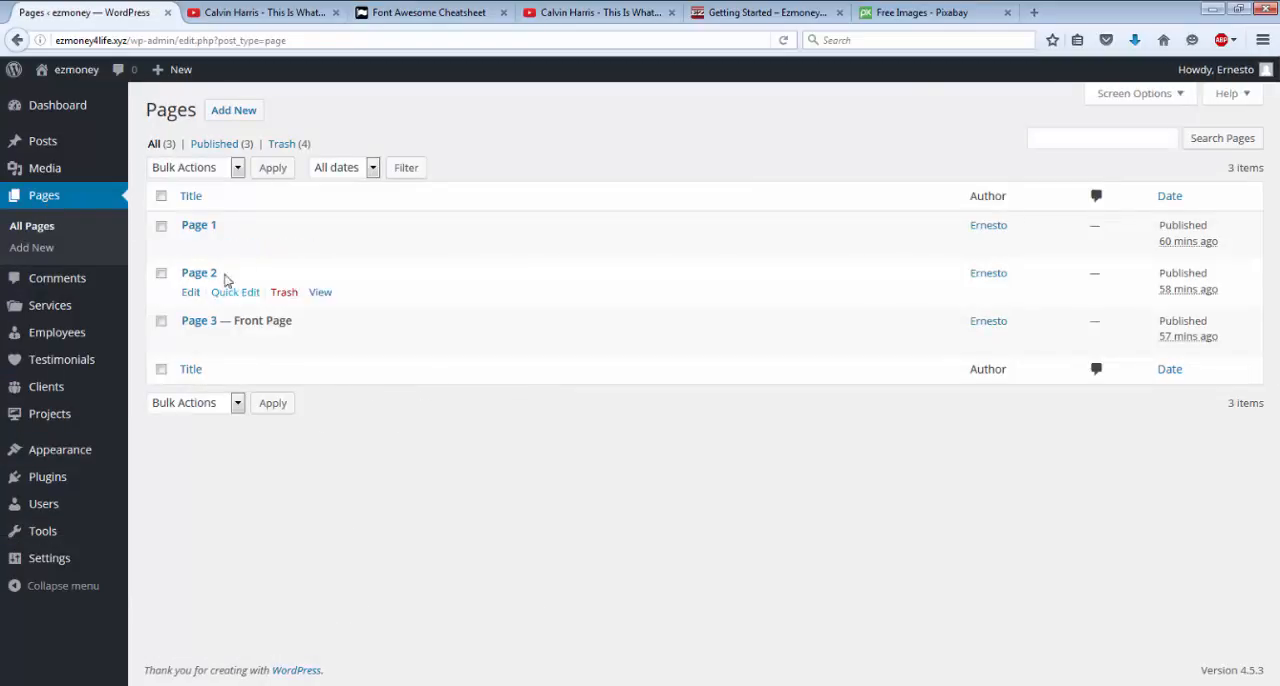
pyautogui.click(231, 115)
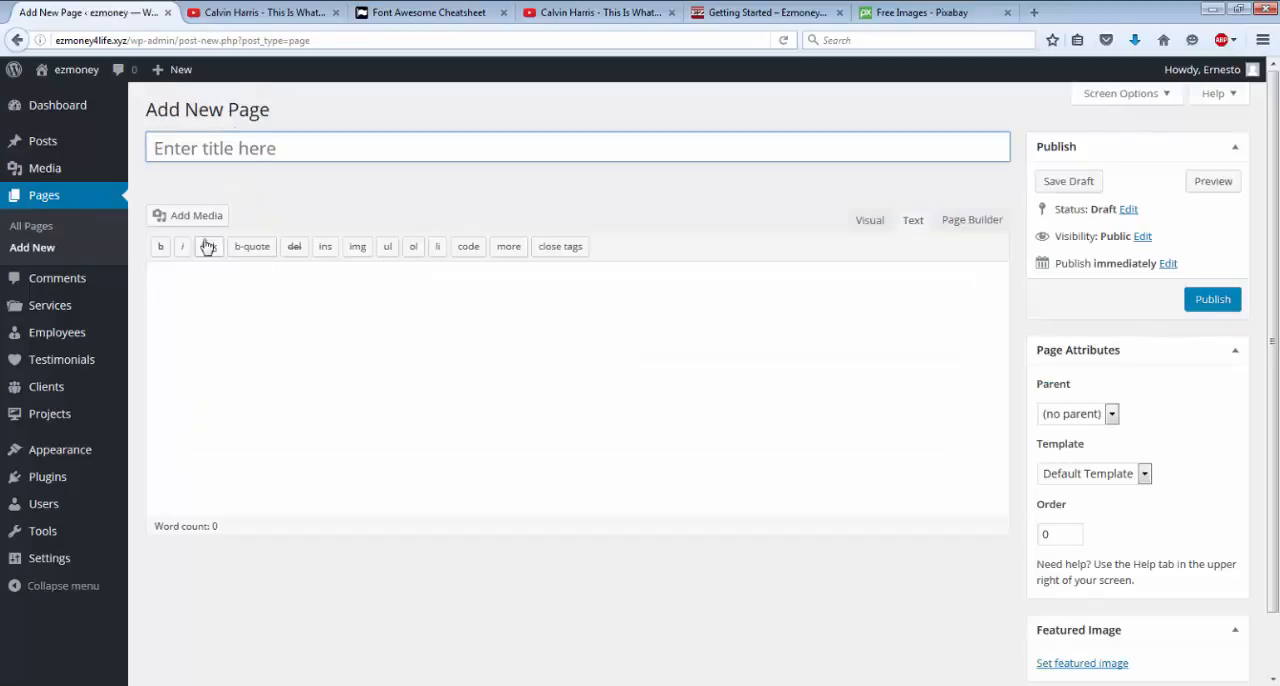
pyautogui.click(190, 226)
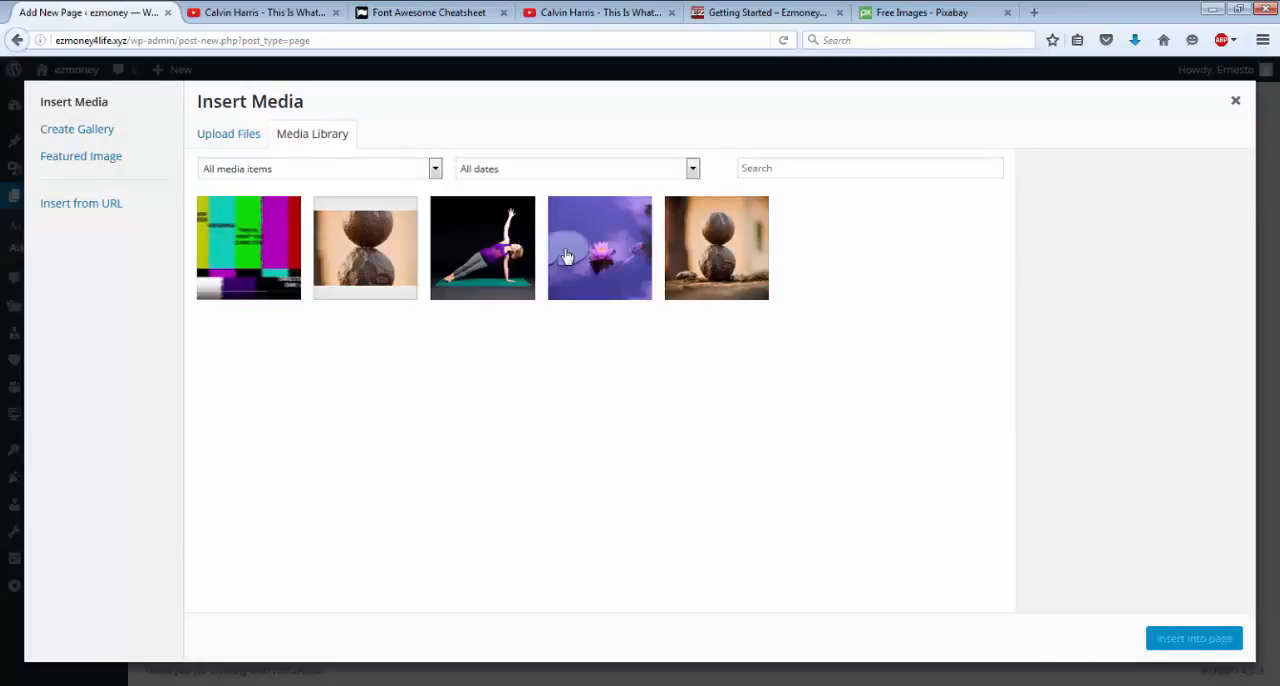
pyautogui.click(732, 262)
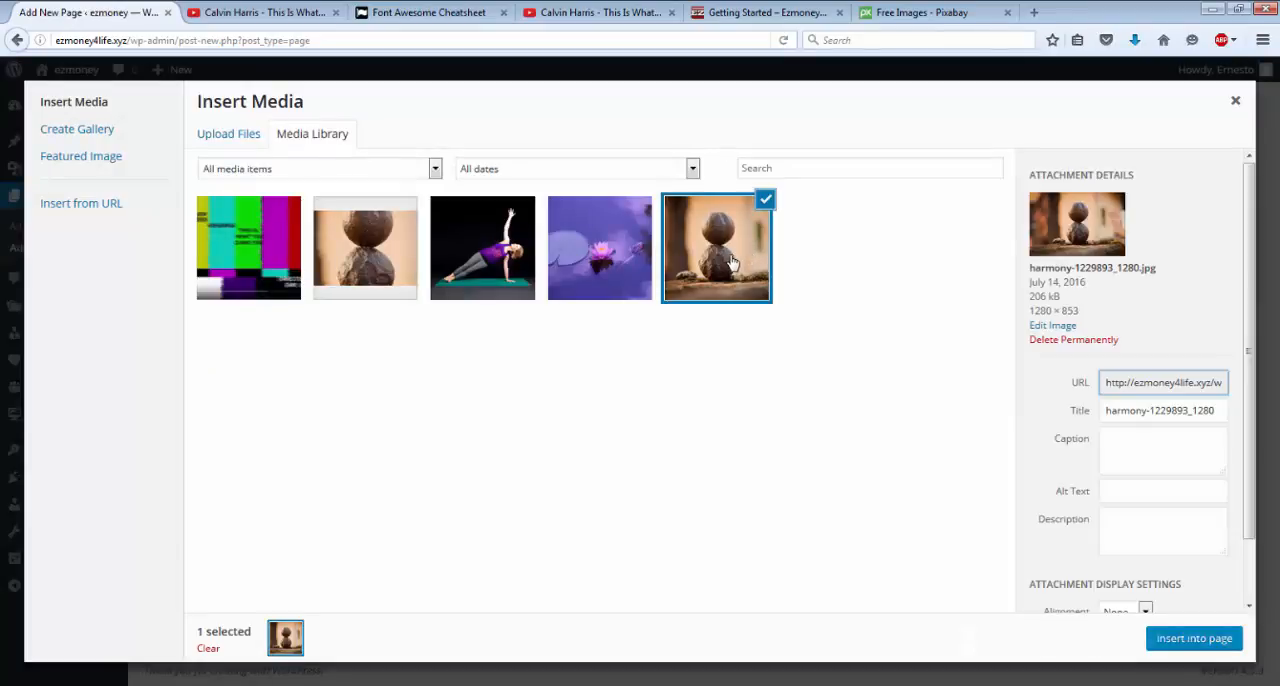
pyautogui.click(1188, 645)
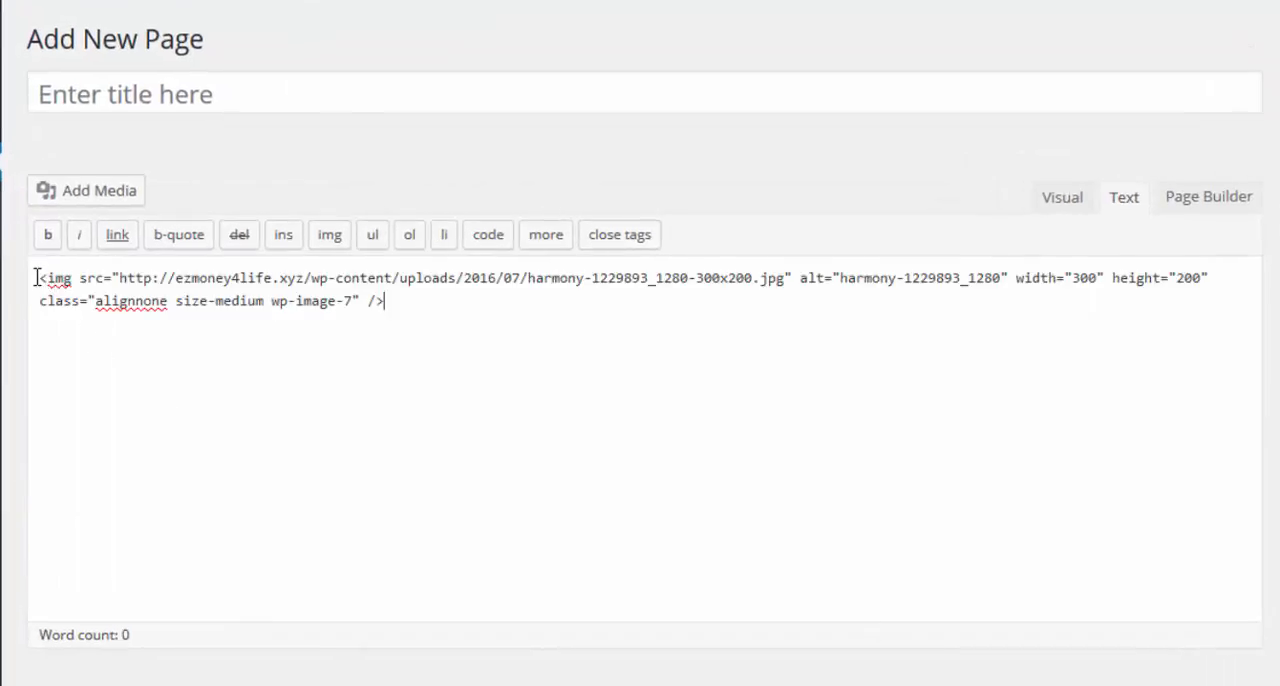
pyautogui.moveTo(36, 277); pyautogui.dragTo(389, 323)
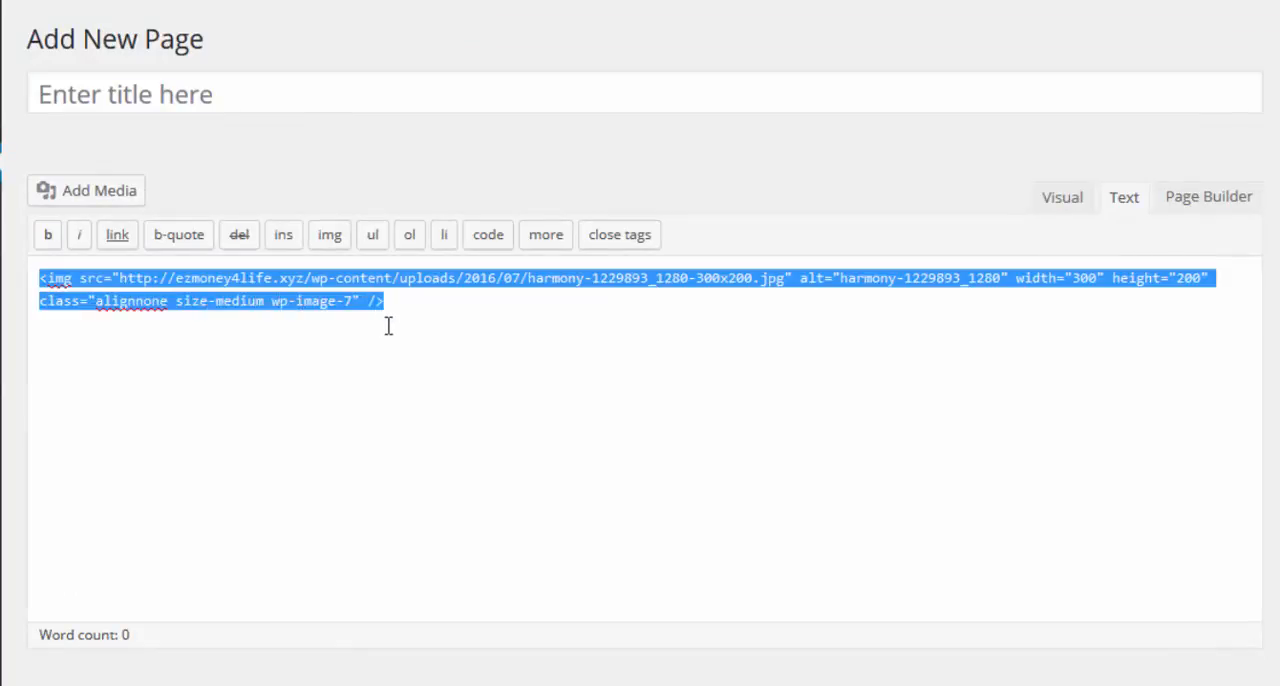
pyautogui.click(118, 238)
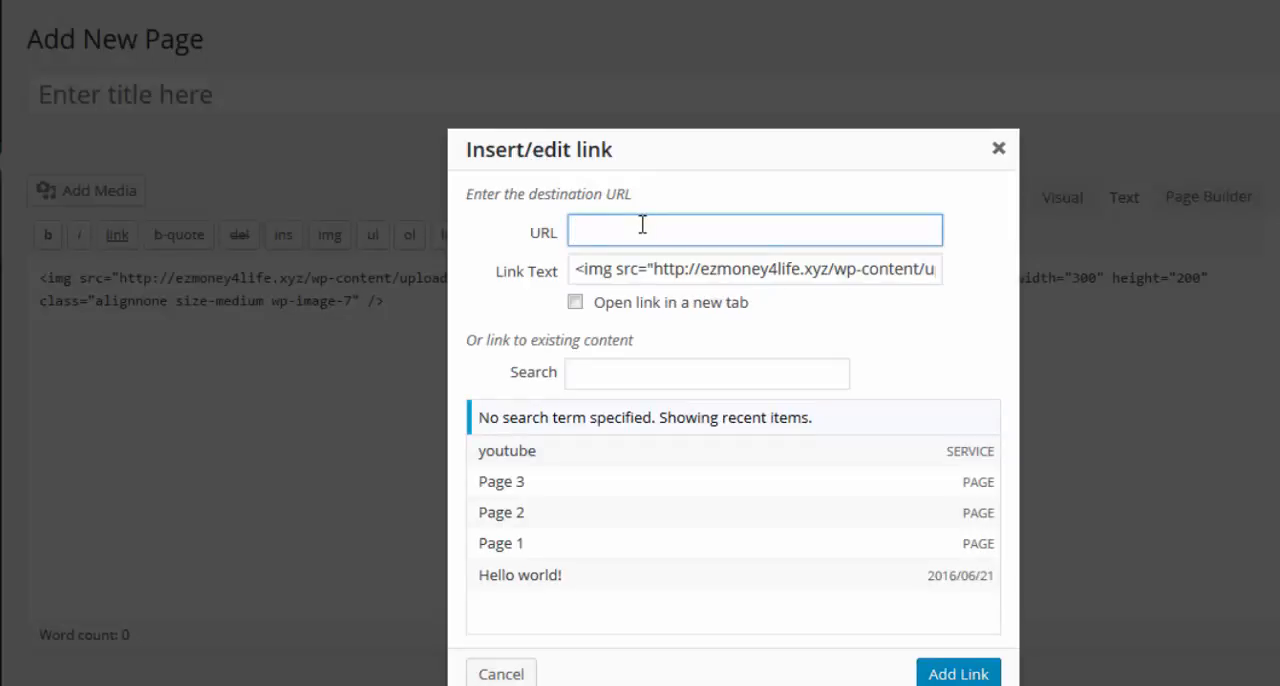
pyautogui.rightClick(642, 224)
pyautogui.click(662, 324)
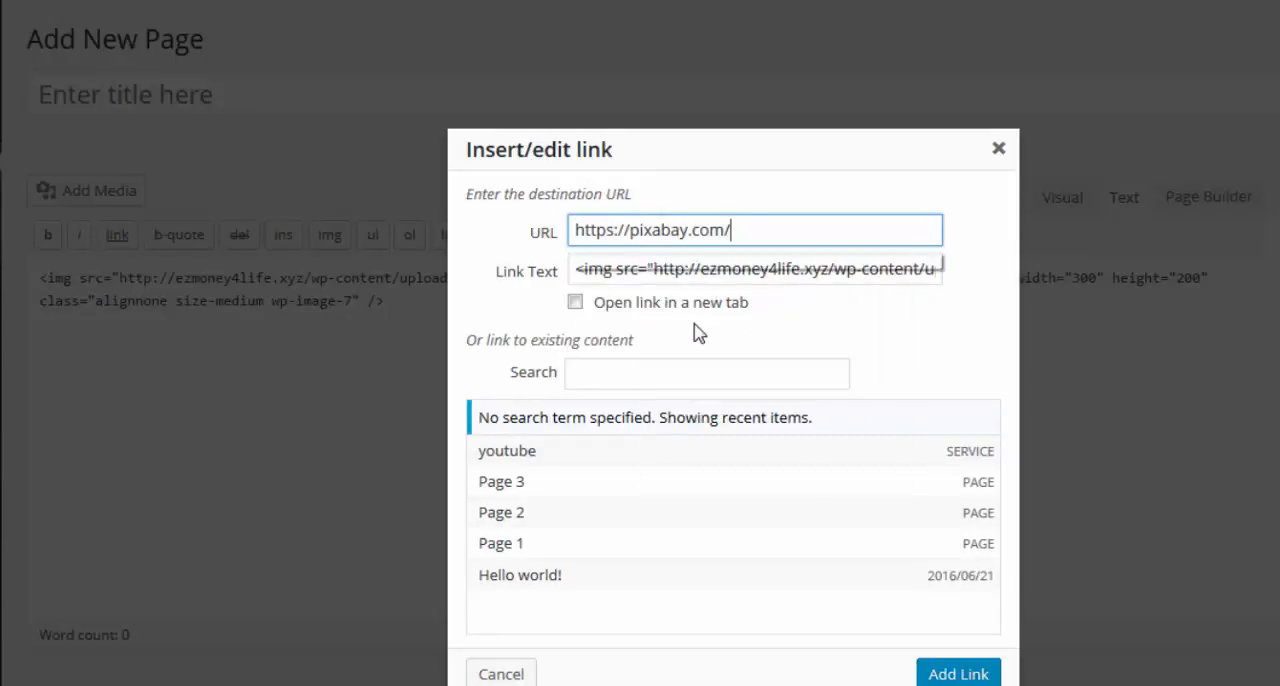
pyautogui.click(576, 303)
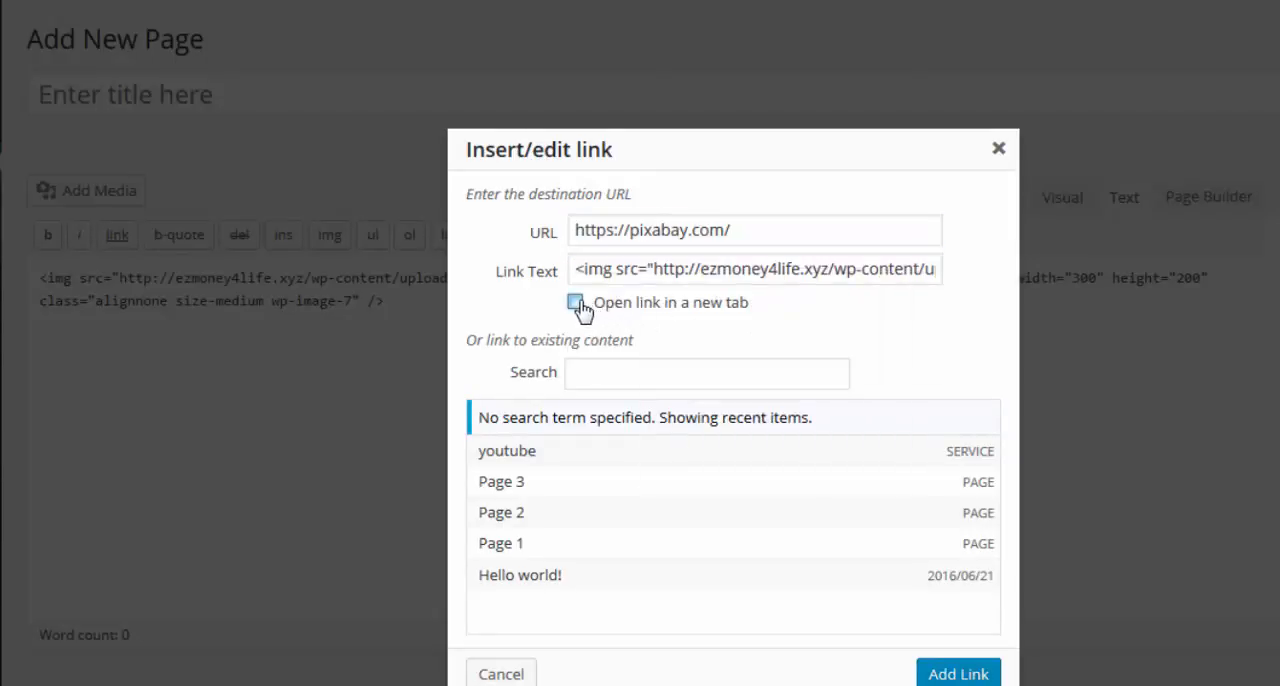
pyautogui.click(942, 676)
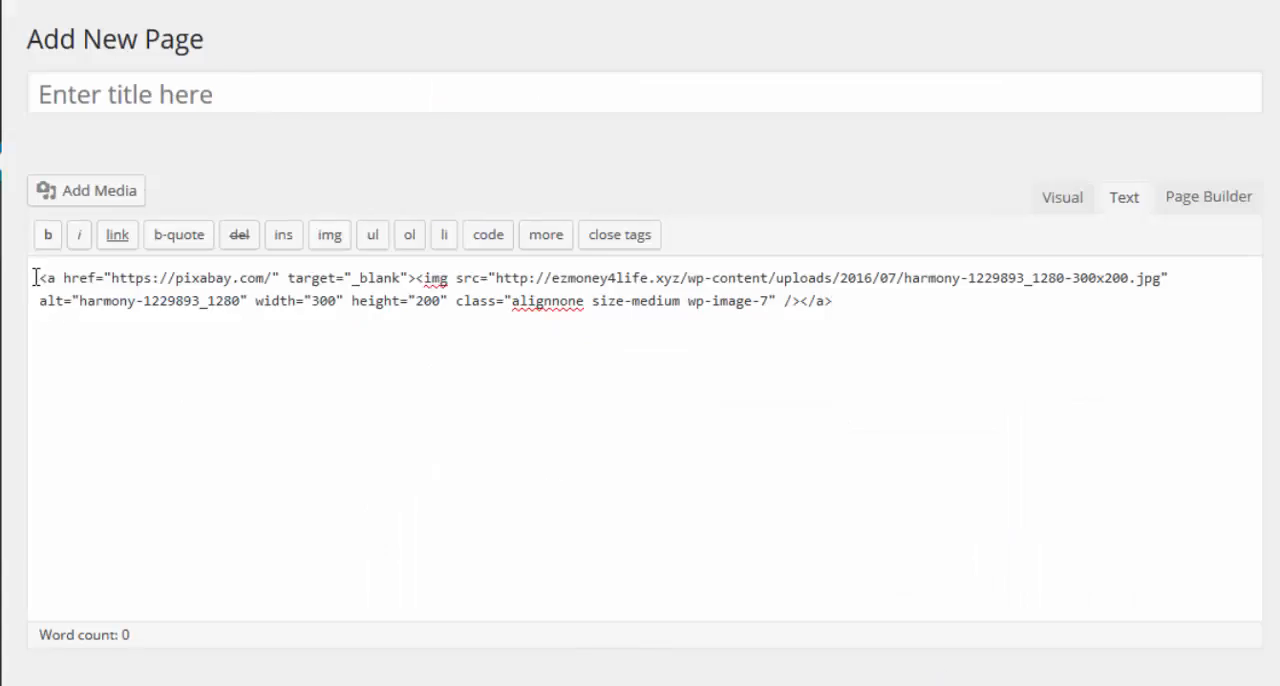
# Copy the full linked harmony image code and leave the unsaved page for the widget settings.
pyautogui.moveTo(34, 278); pyautogui.dragTo(912, 326)
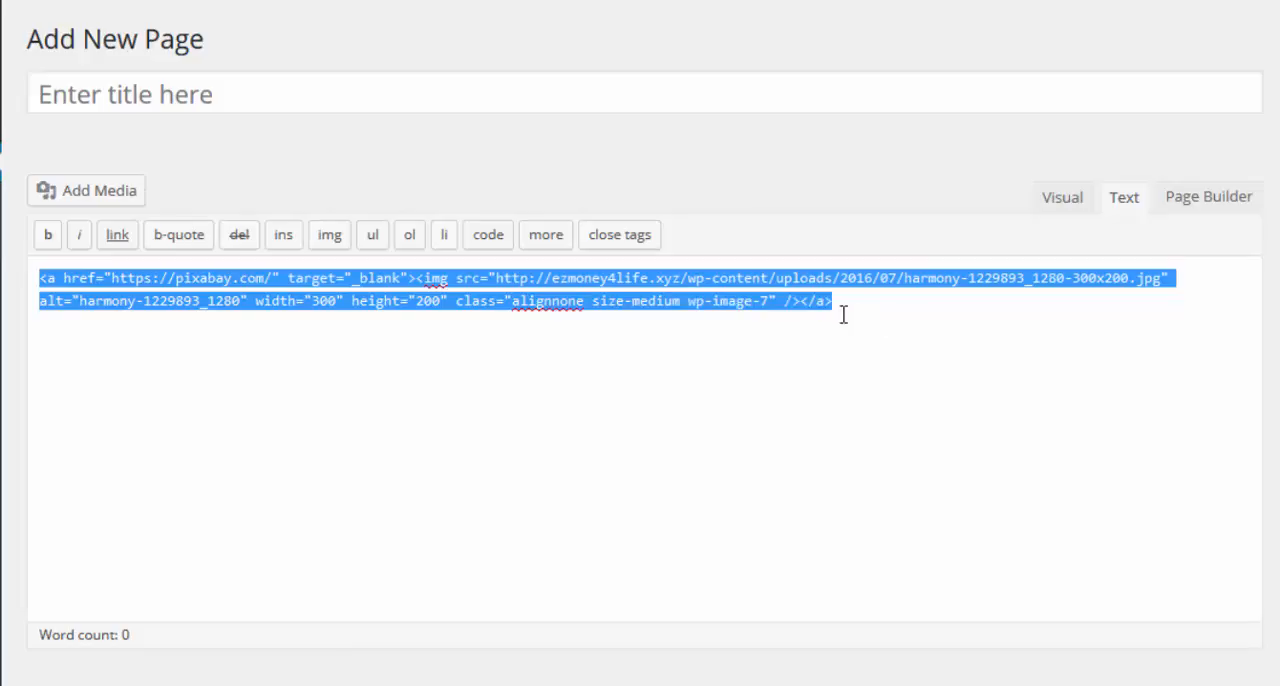
pyautogui.rightClick(802, 310)
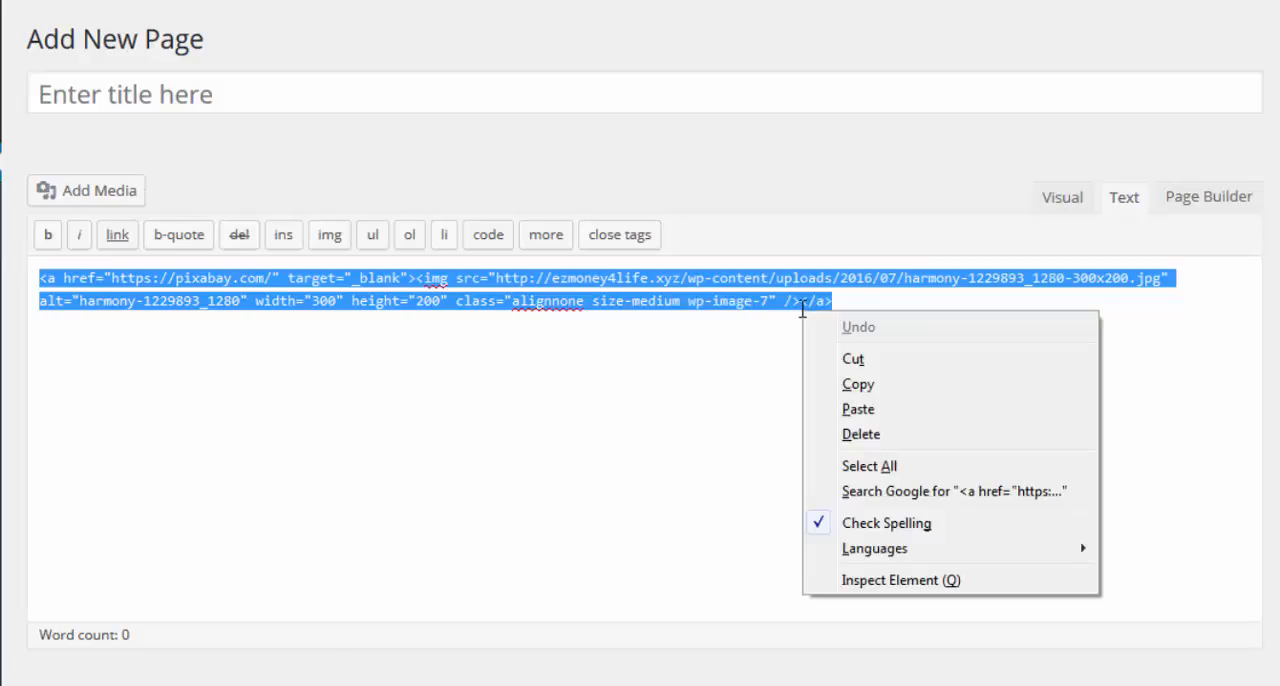
pyautogui.click(858, 385)
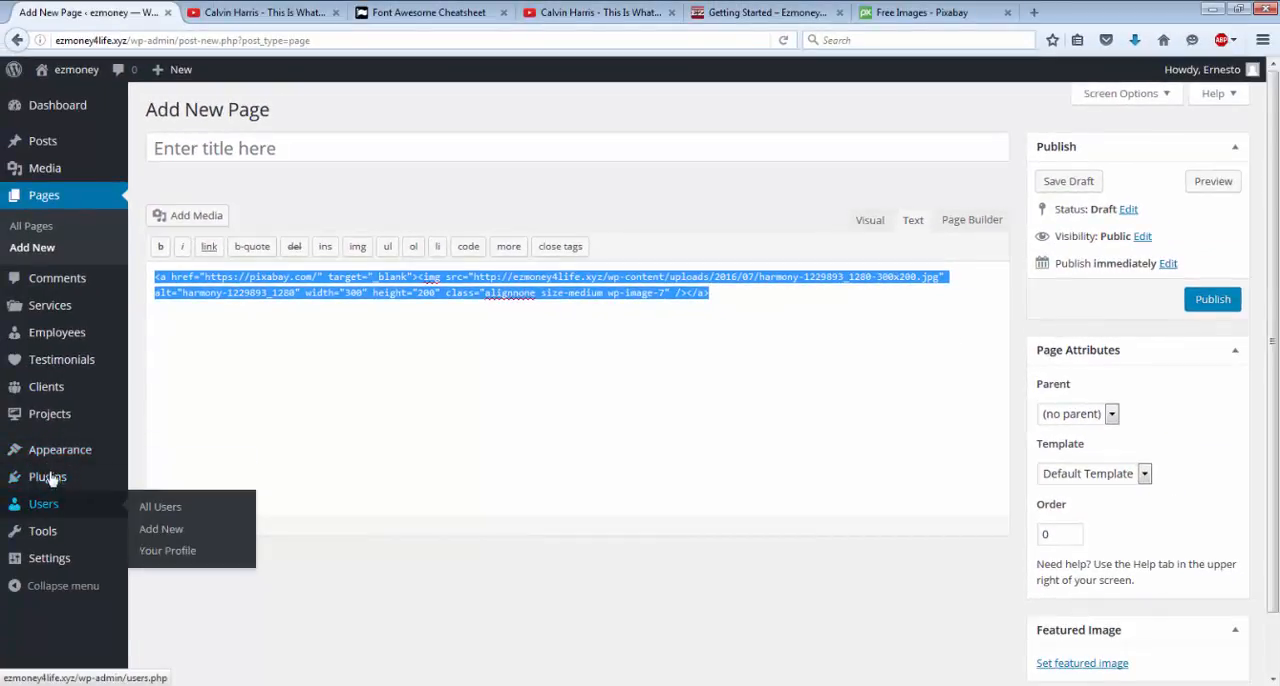
pyautogui.moveTo(52, 457)
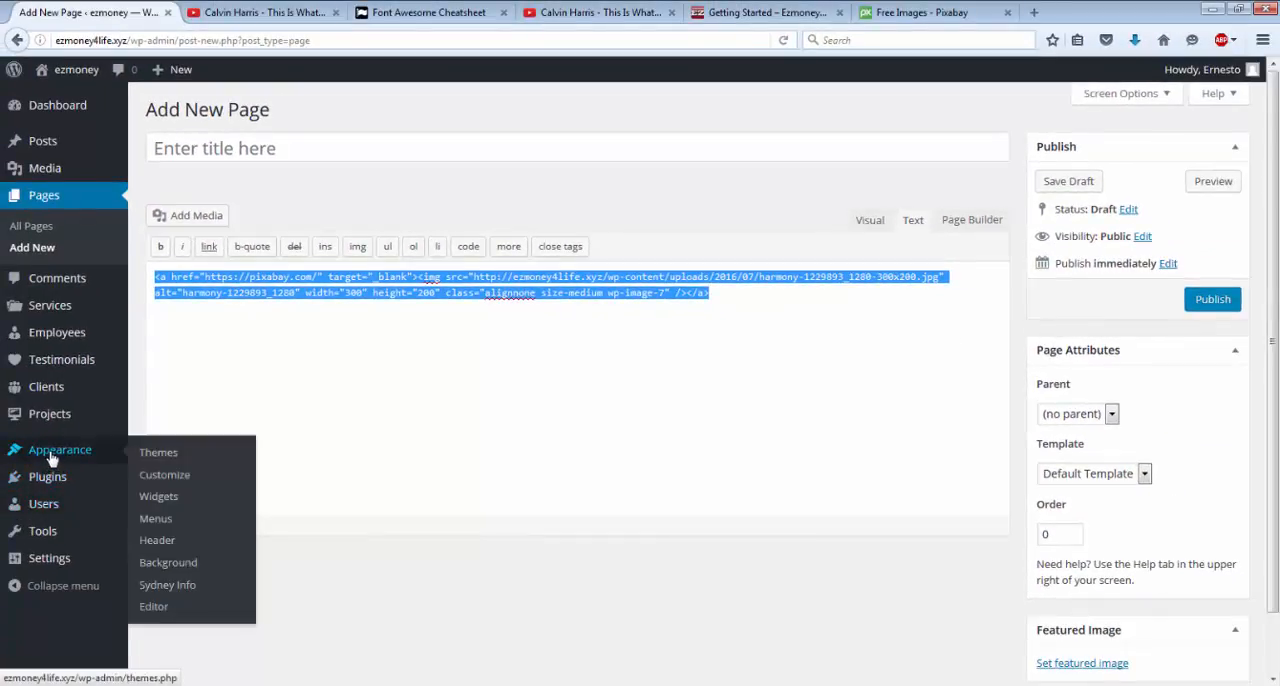
pyautogui.click(165, 495)
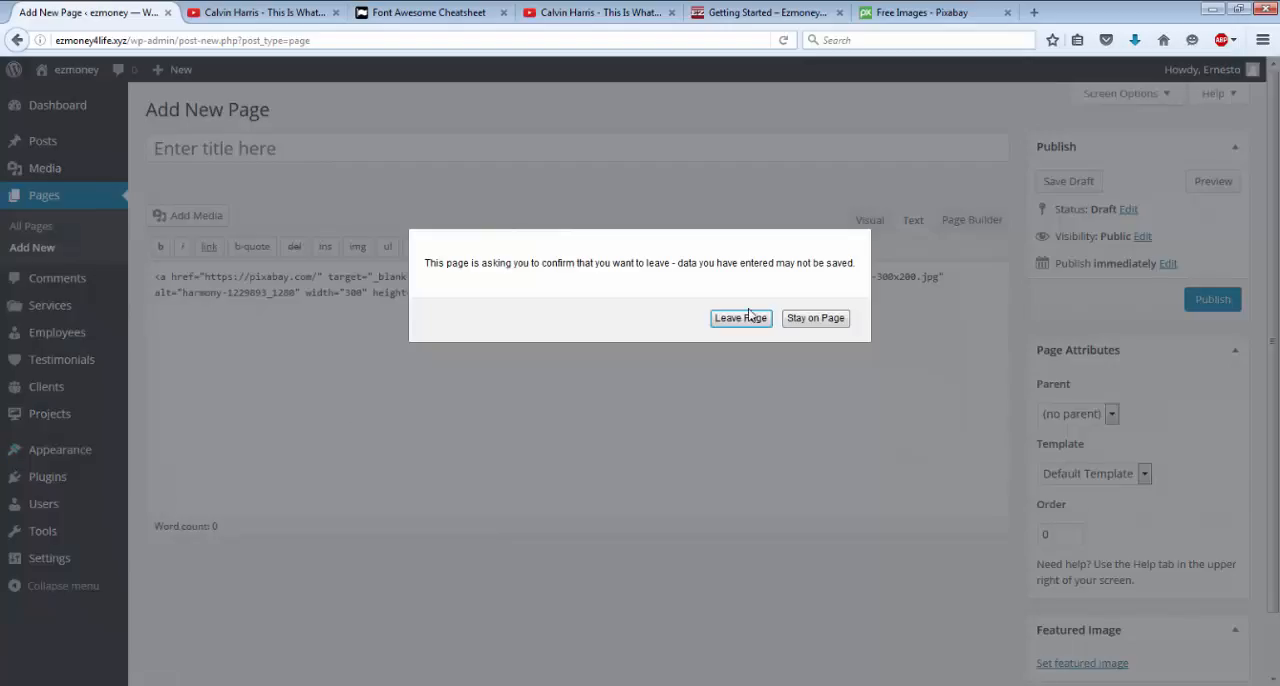
pyautogui.click(741, 318)
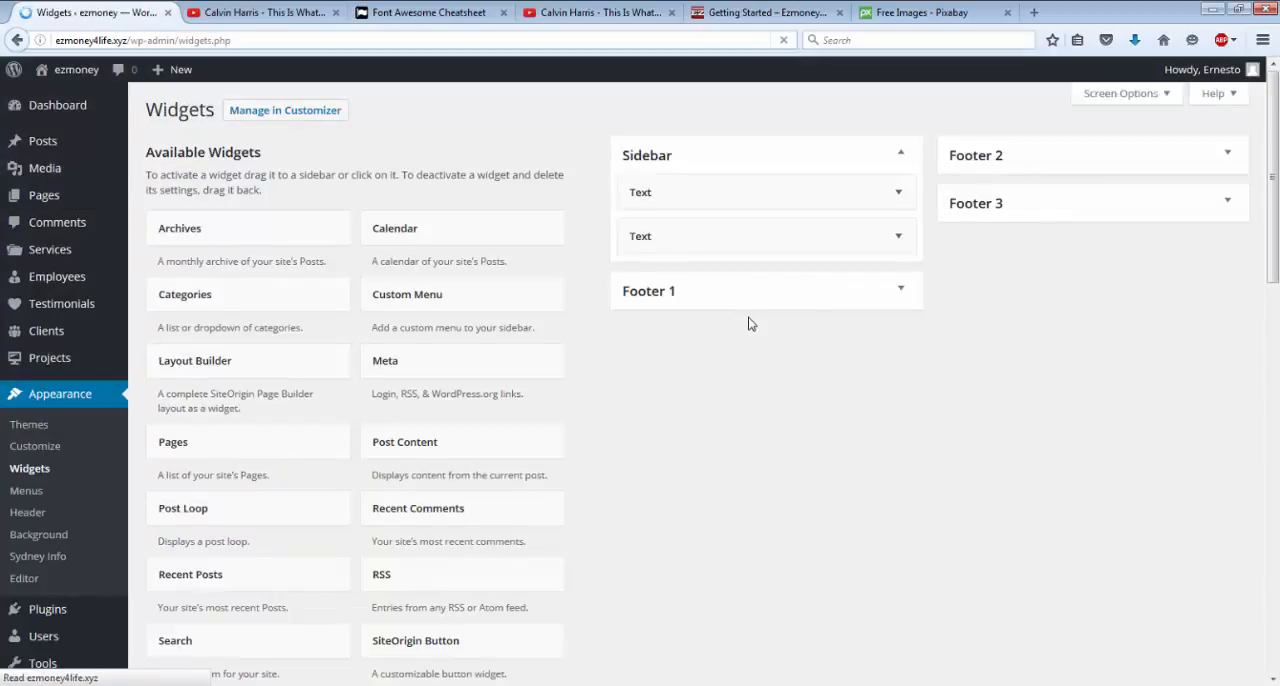
# Paste the linked harmony image code into the sidebar's second Text widget and save the widget.
pyautogui.click(899, 240)
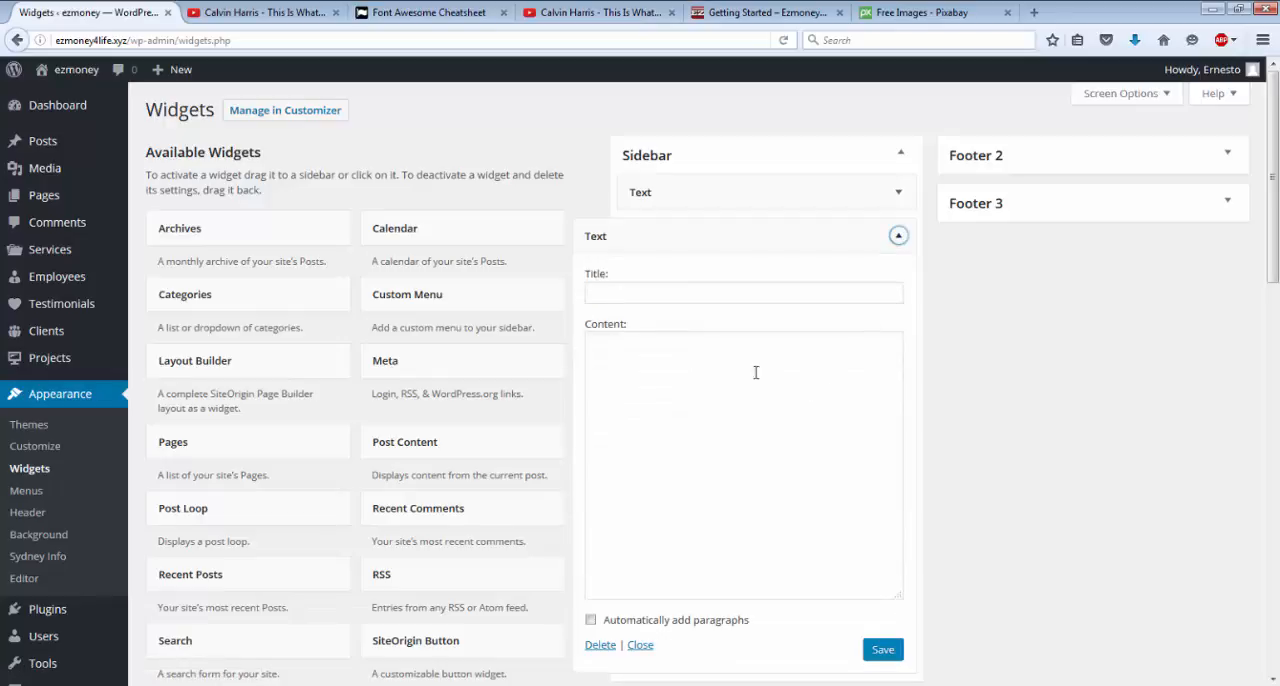
pyautogui.click(720, 359)
pyautogui.rightClick(720, 359)
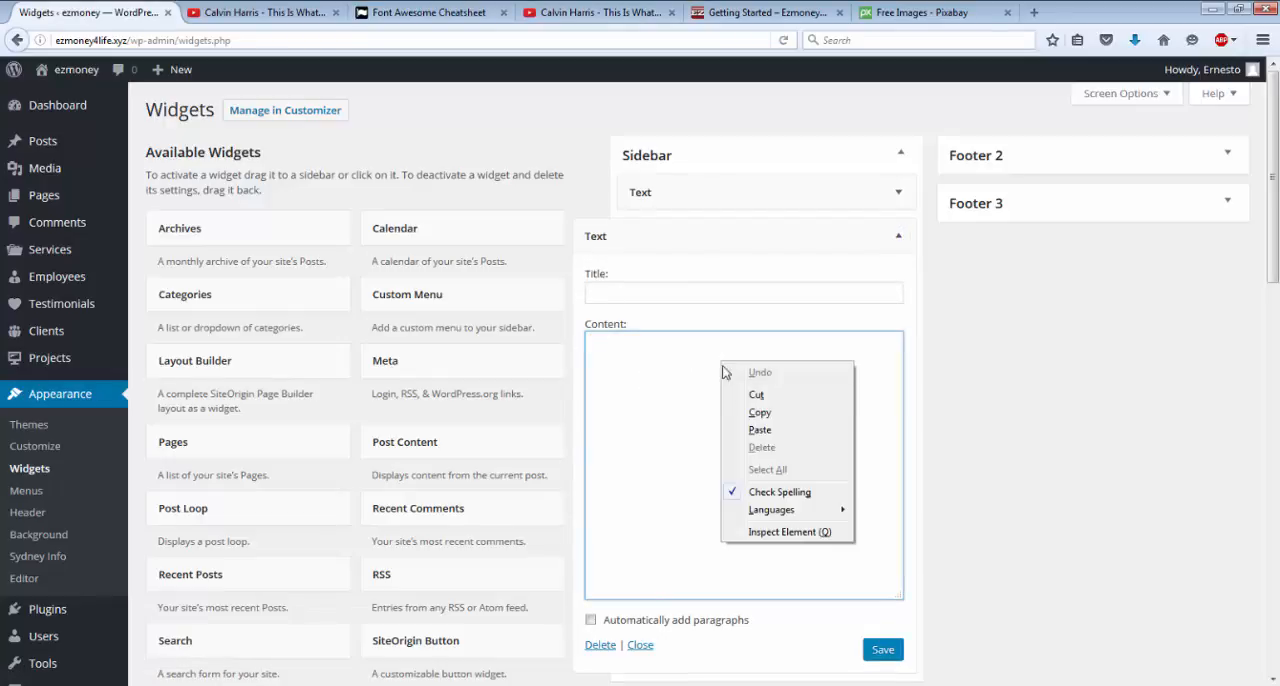
pyautogui.click(759, 431)
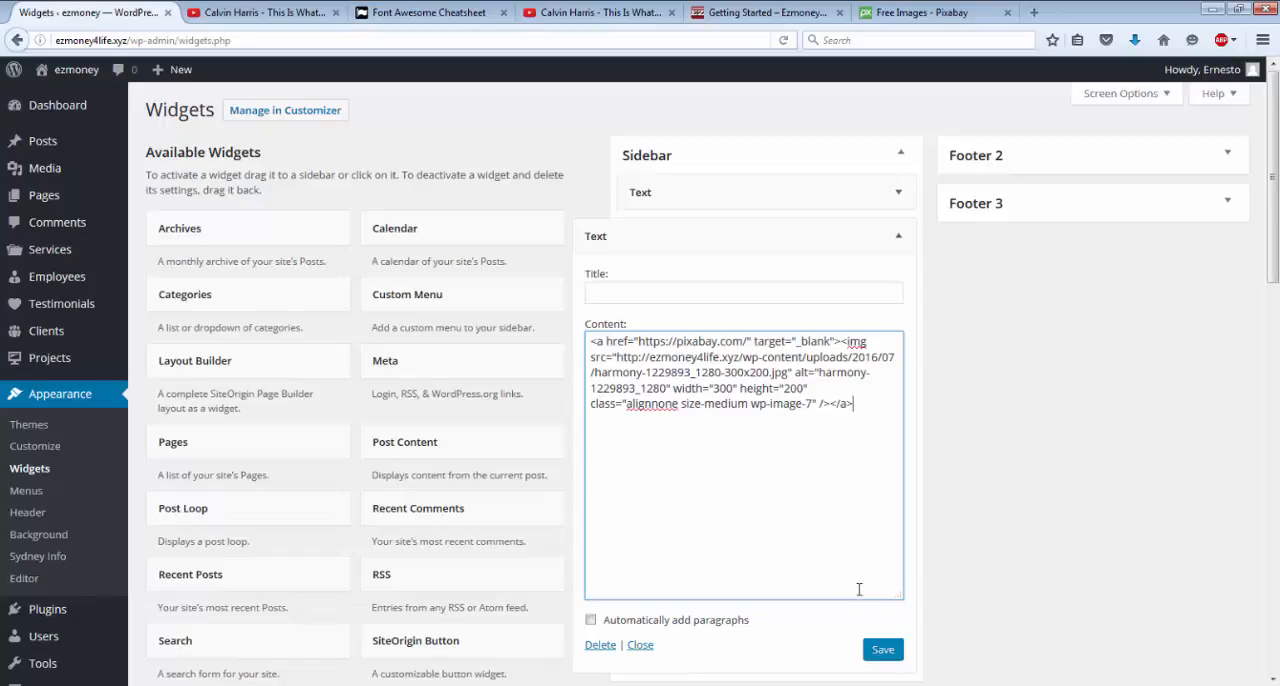
pyautogui.click(882, 651)
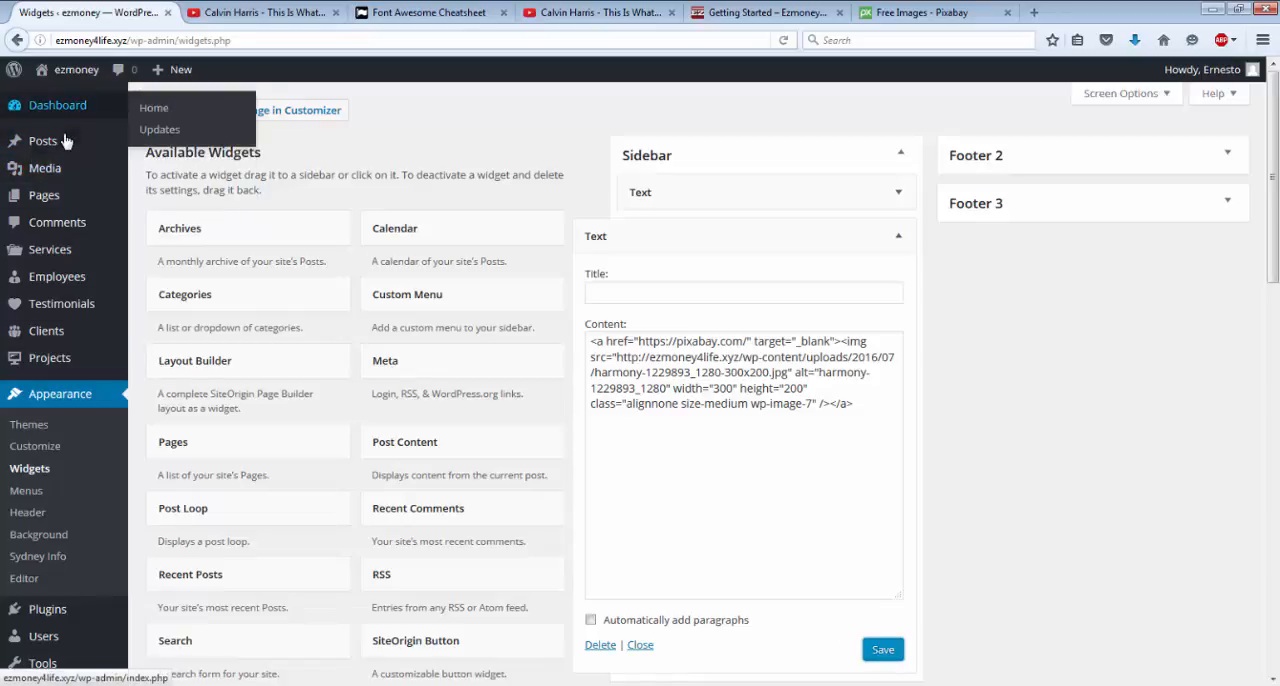
# View the live site, test the harmony image's link in the sidebar, and close the Pixabay page it opens.
pyautogui.moveTo(60, 141)
pyautogui.moveTo(50, 120)
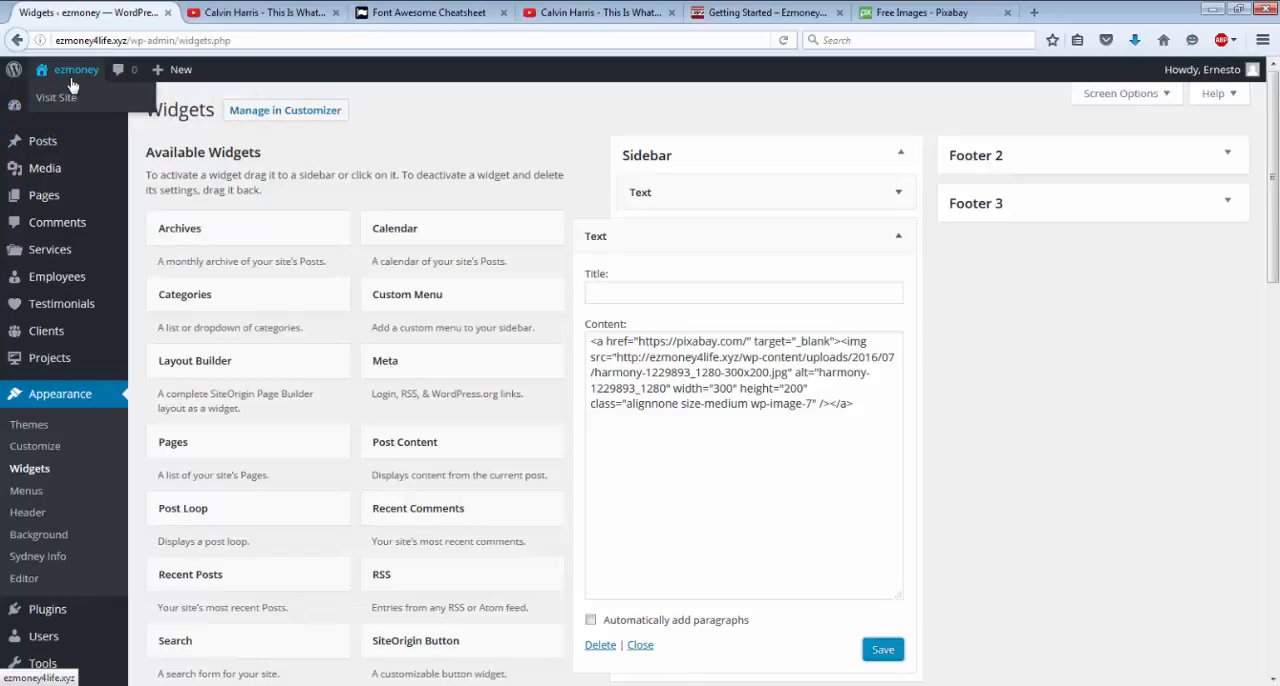
pyautogui.click(72, 86)
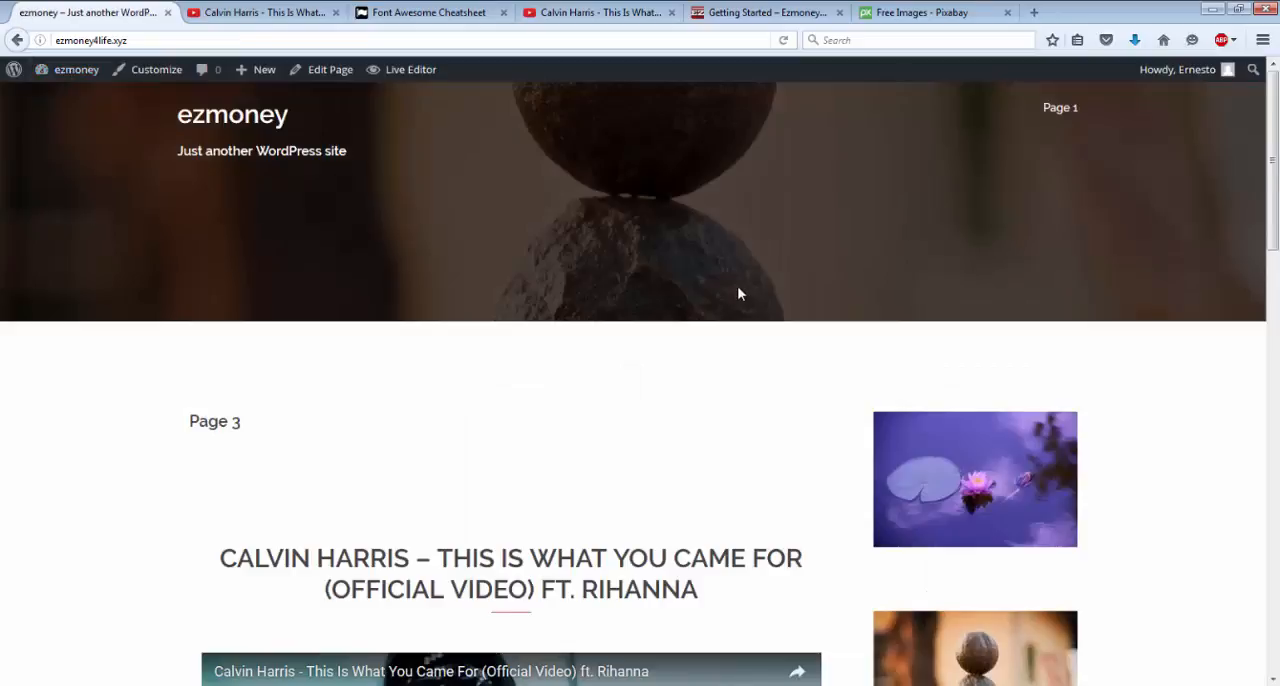
pyautogui.scroll(-3, 737, 289)
pyautogui.scroll(-3, 737, 293)
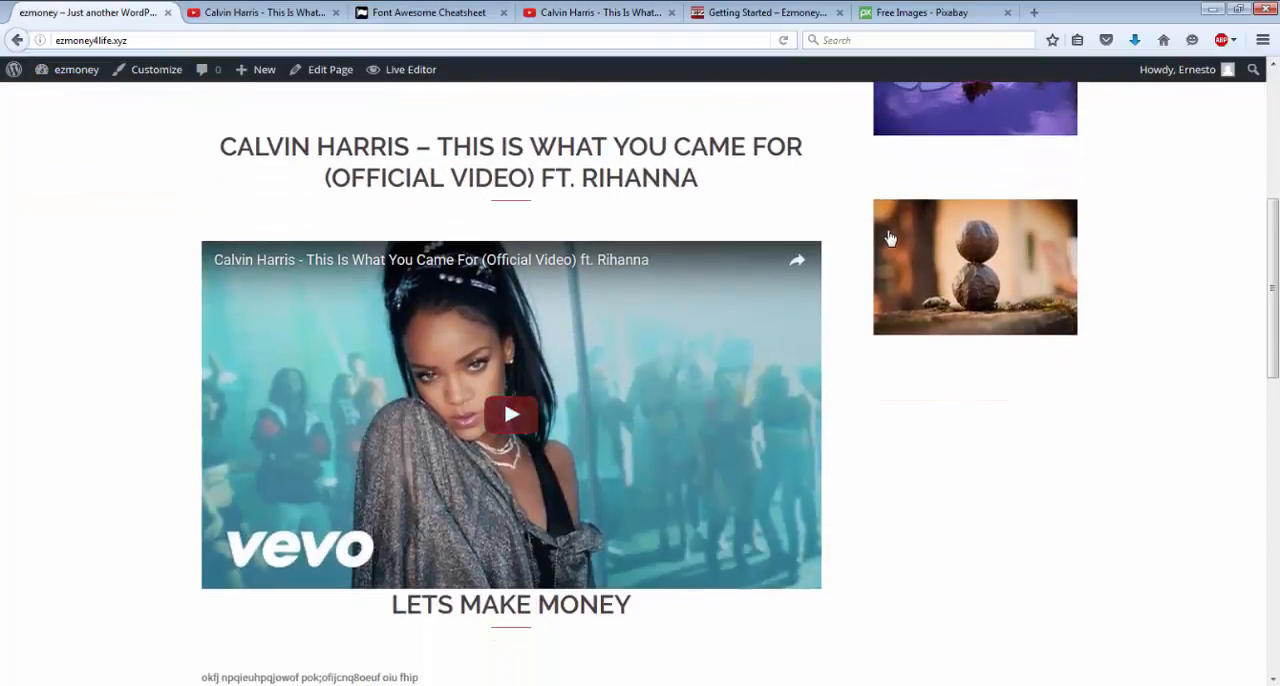
pyautogui.click(926, 269)
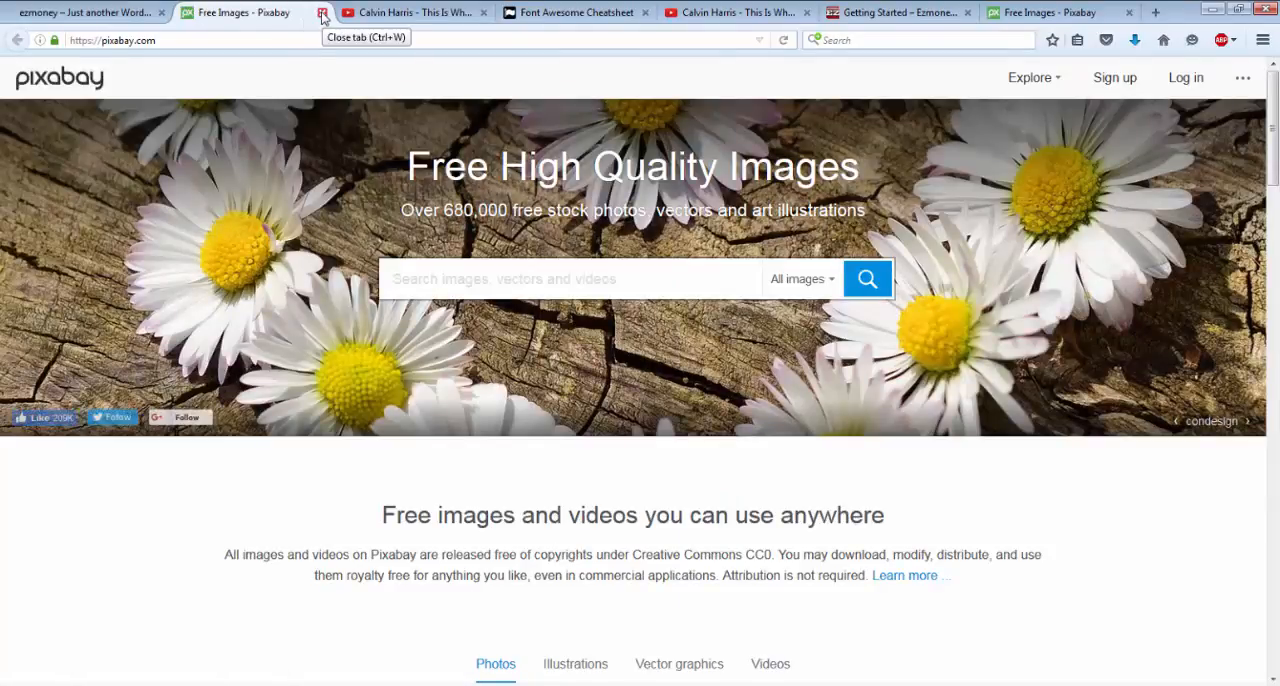
pyautogui.click(322, 13)
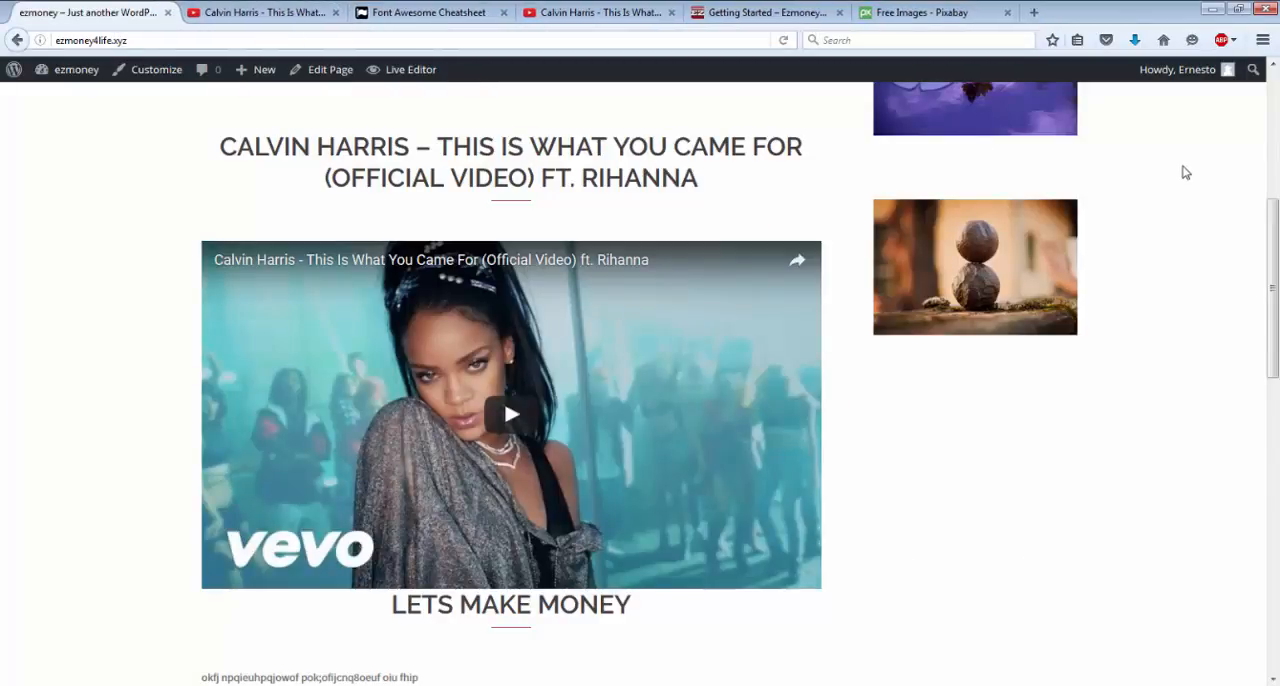
# Test the lotus image's link in the sidebar and return to the live site.
pyautogui.scroll(3, 1183, 165)
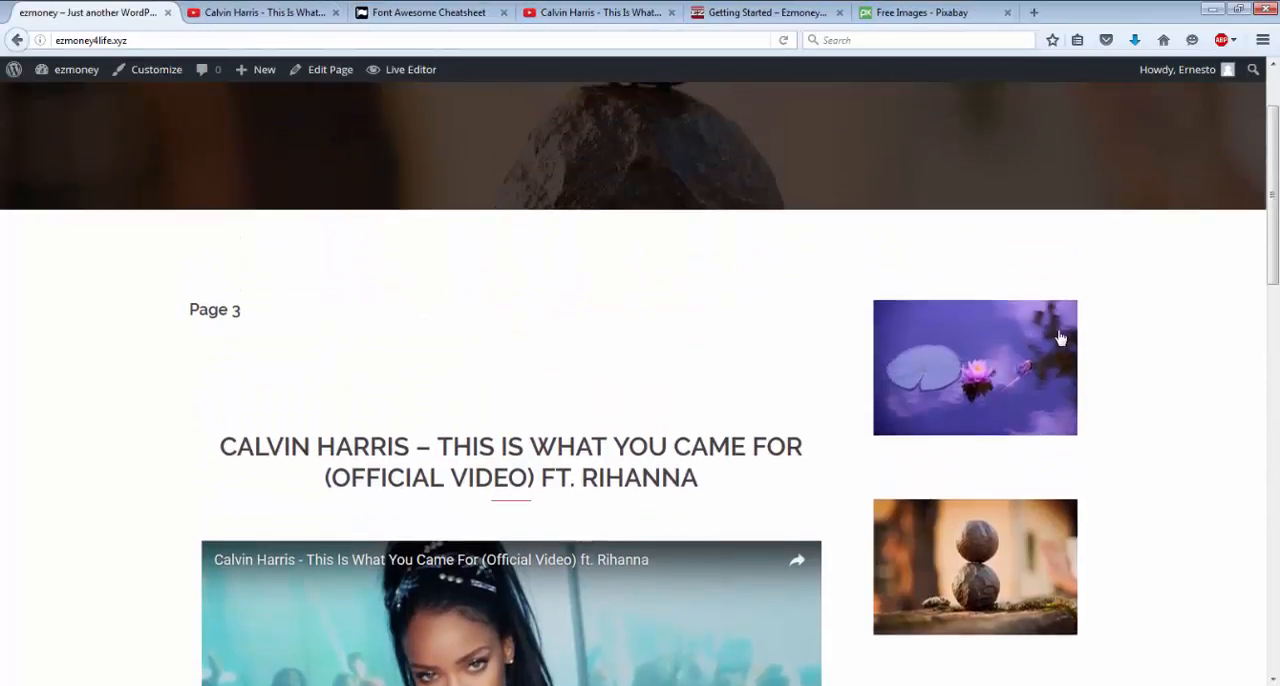
pyautogui.click(1061, 338)
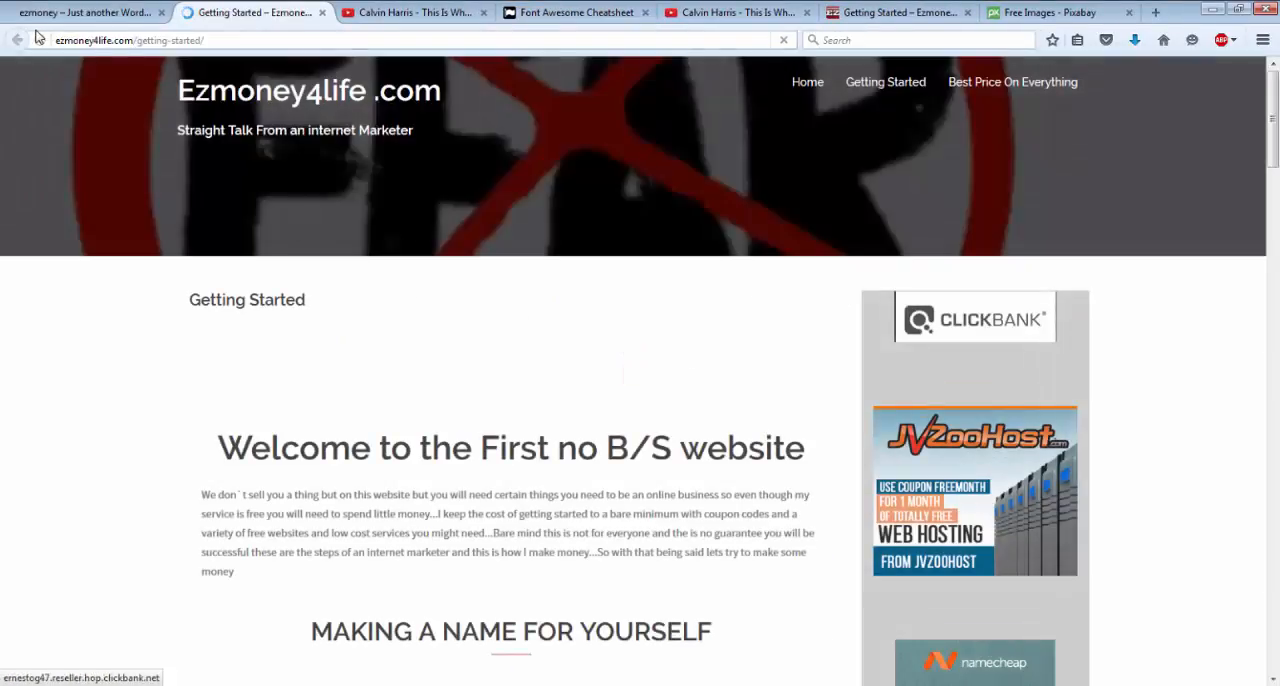
pyautogui.click(68, 14)
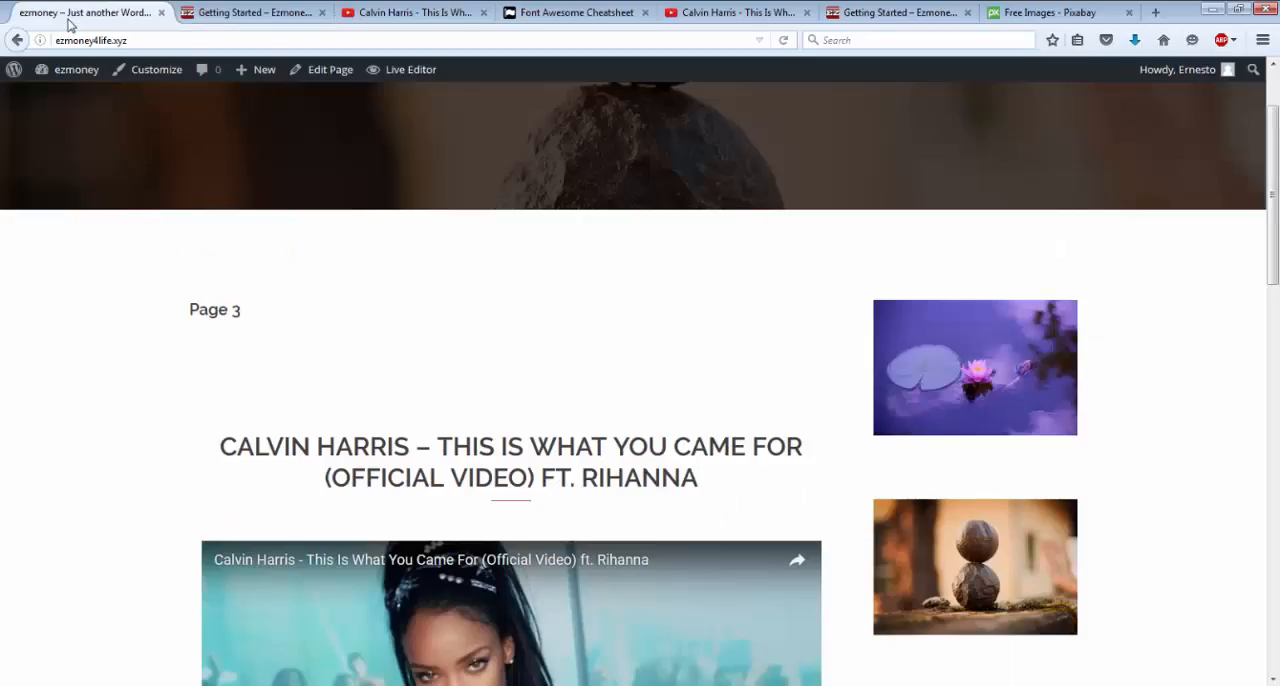
pyautogui.moveTo(58, 79)
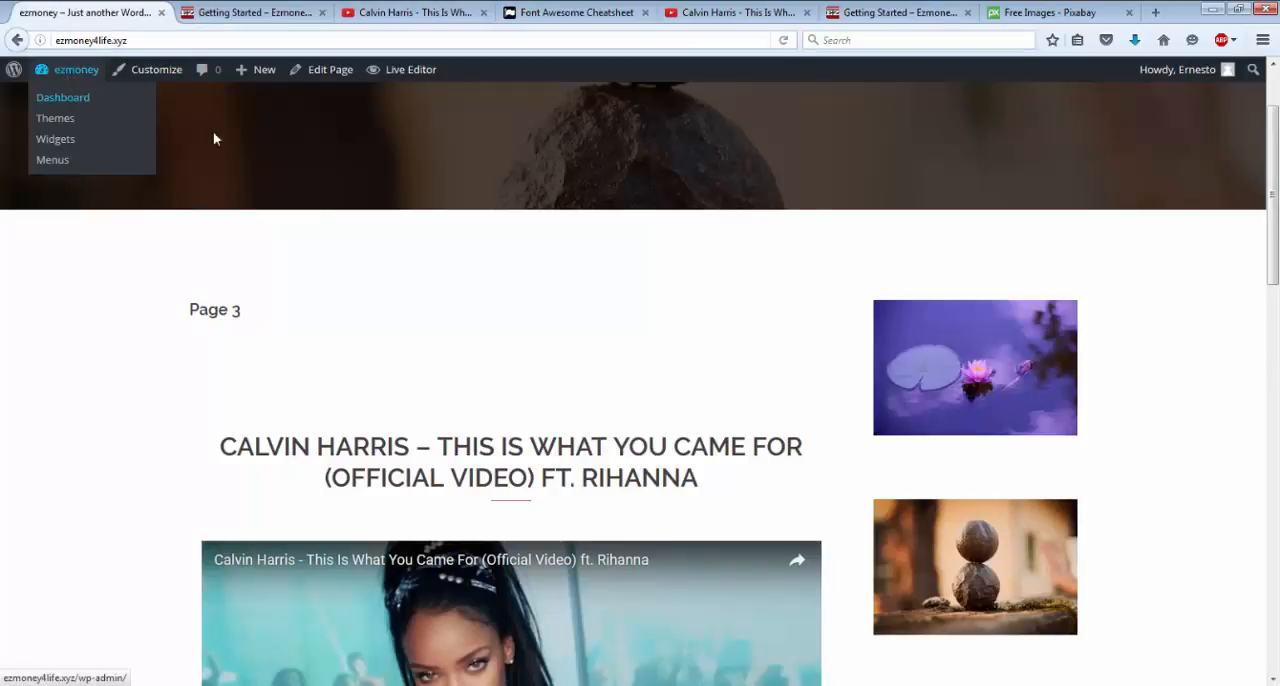
# Open Pixabay through the harmony image in the sidebar and search it for "puzzle pieces".
pyautogui.click(977, 585)
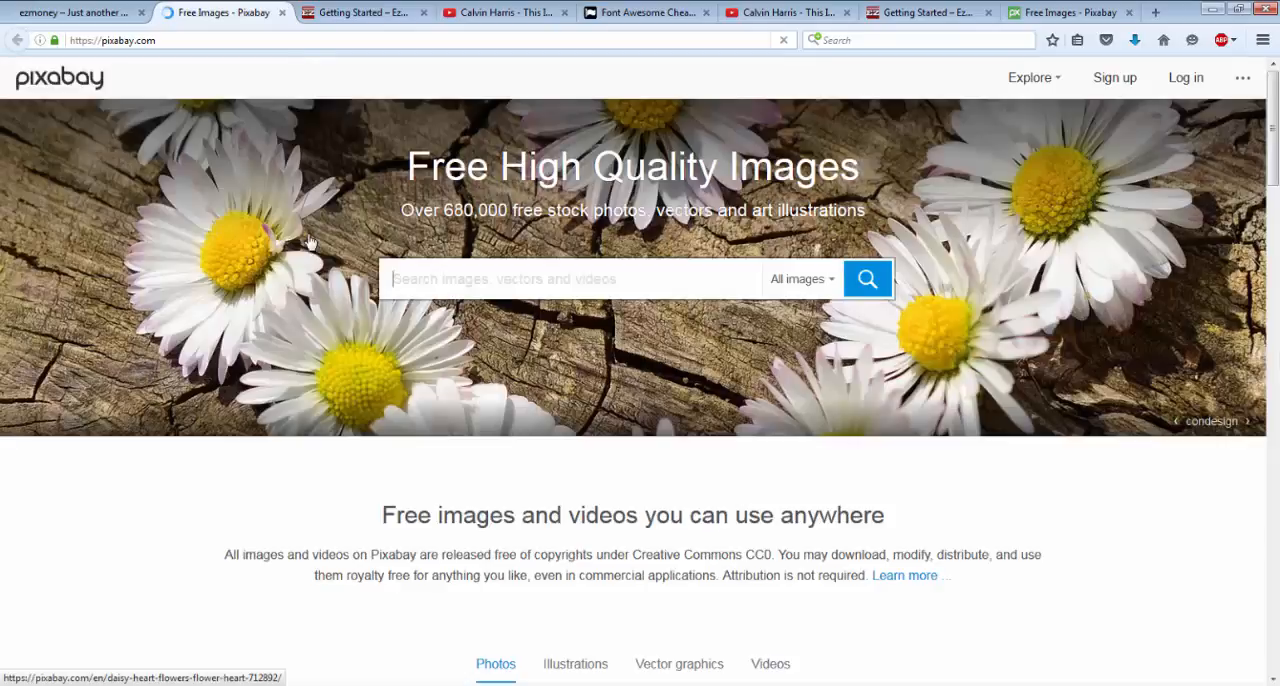
pyautogui.click(481, 279)
pyautogui.write('puz')
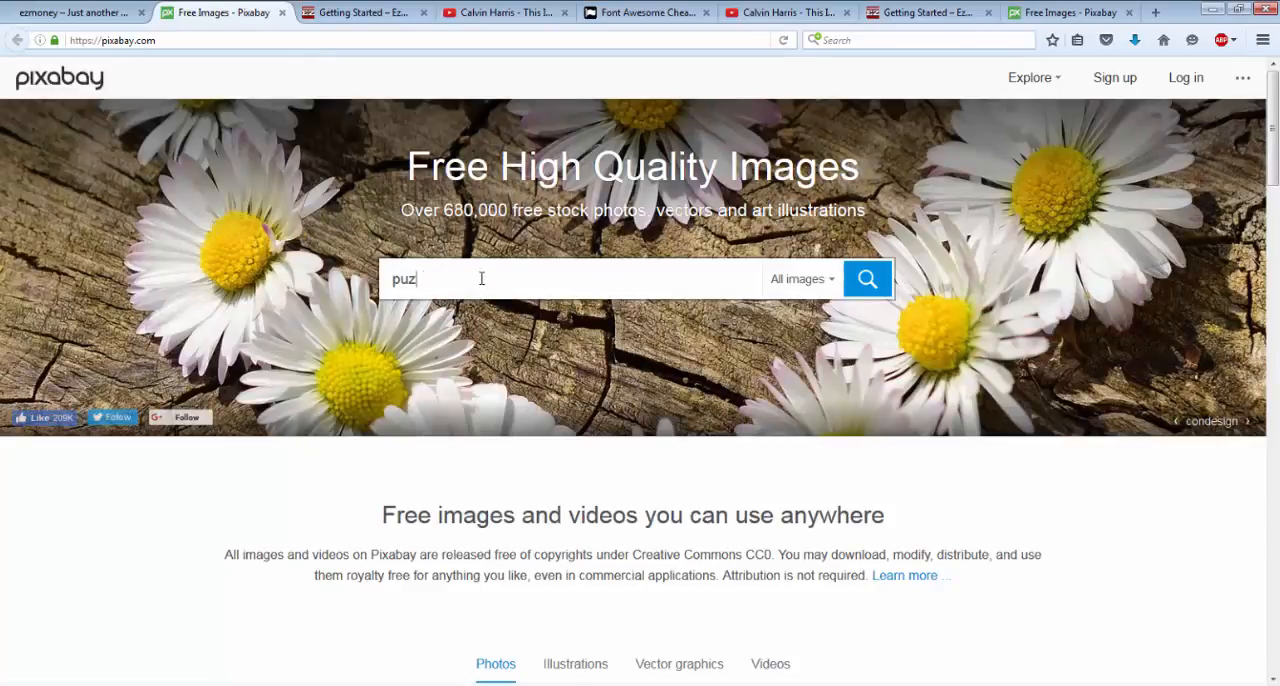
pyautogui.write('ze')
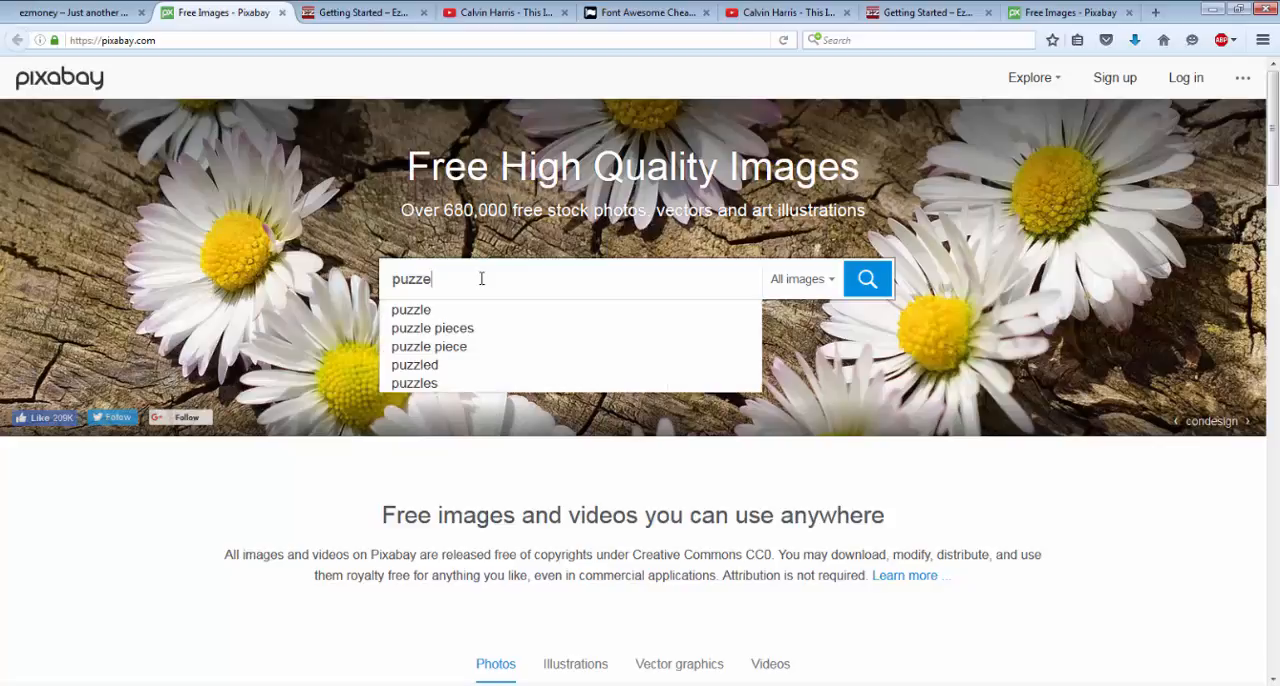
pyautogui.click(465, 333)
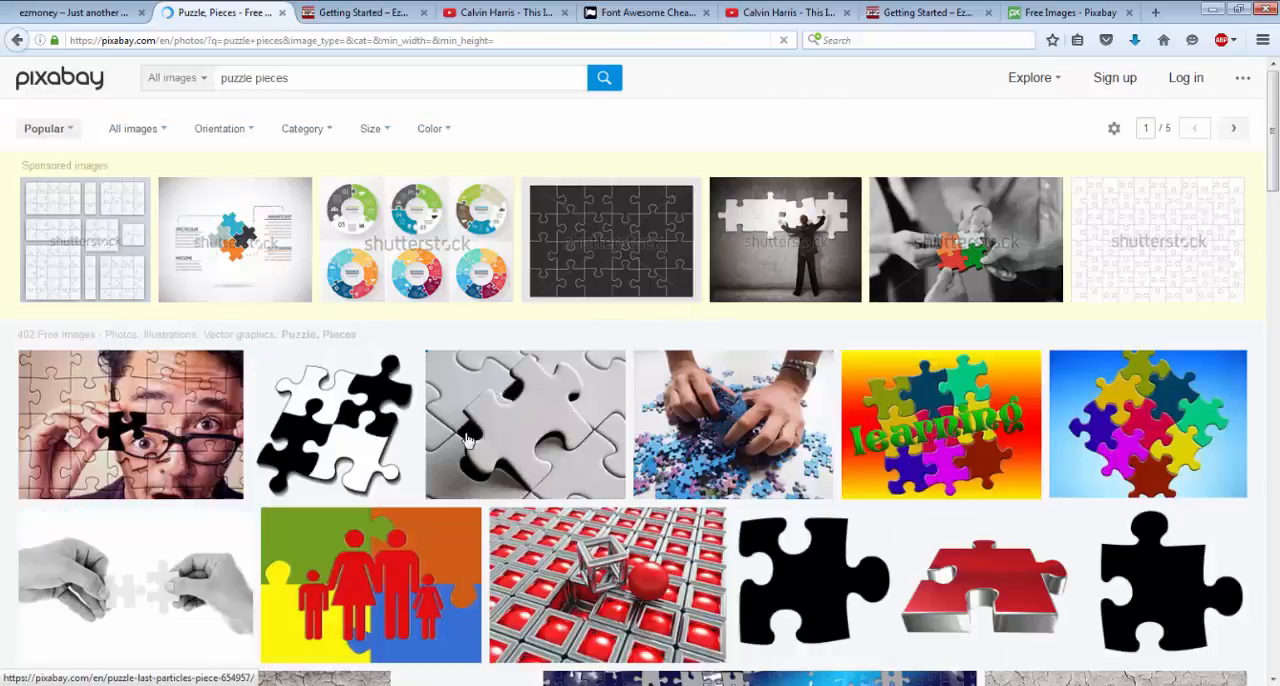
pyautogui.moveTo(497, 441)
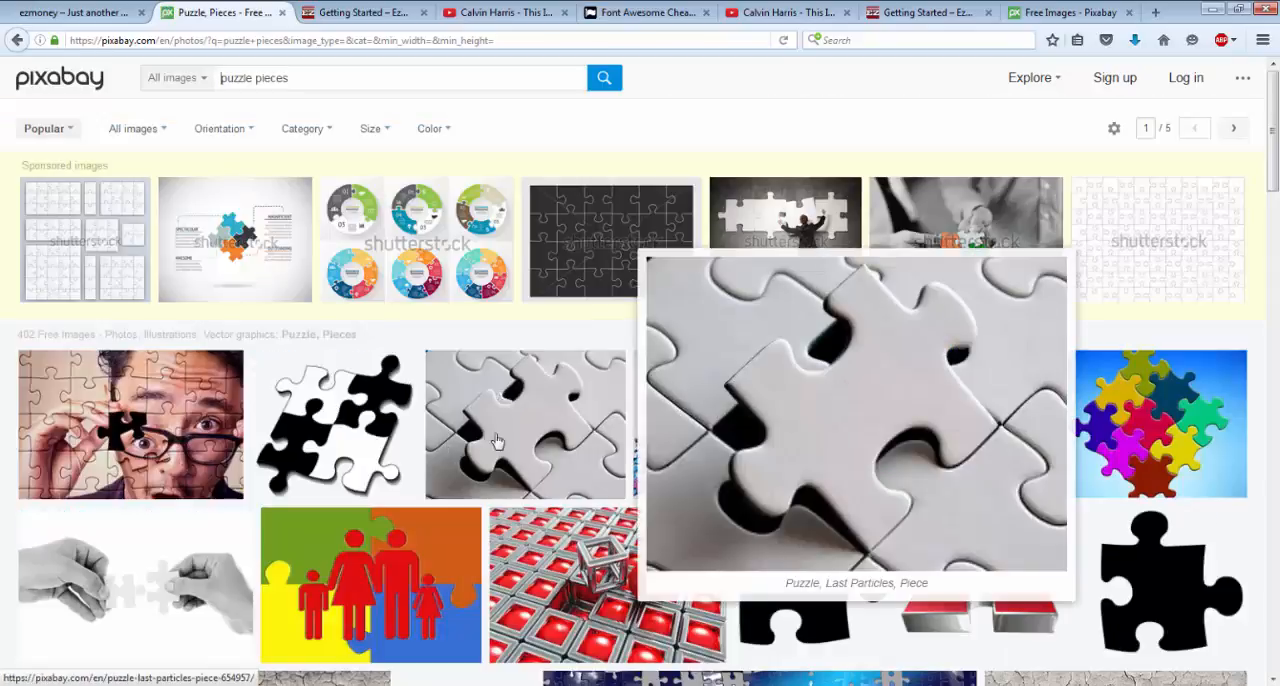
# Download the white puzzle photo with the raised piece in size L (1920×1440), completing the captcha and saving puzzle-654957_1920.jpg to the Pictures folder.
pyautogui.click(511, 440)
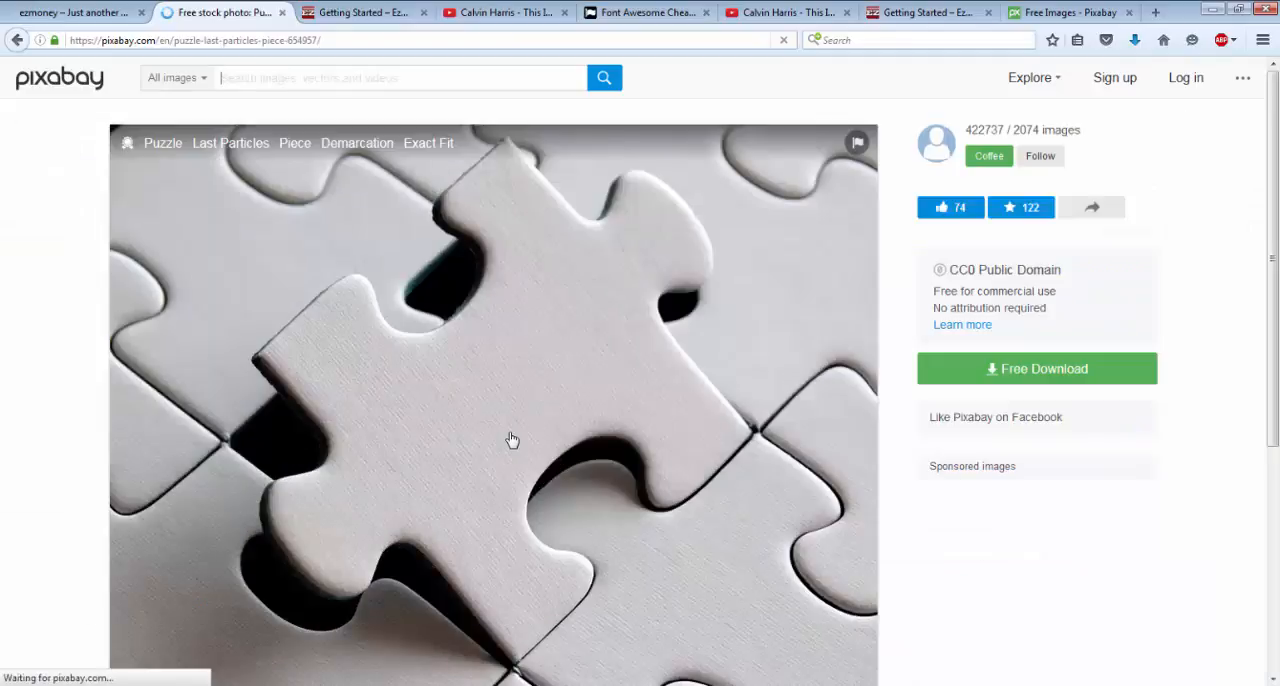
pyautogui.click(994, 370)
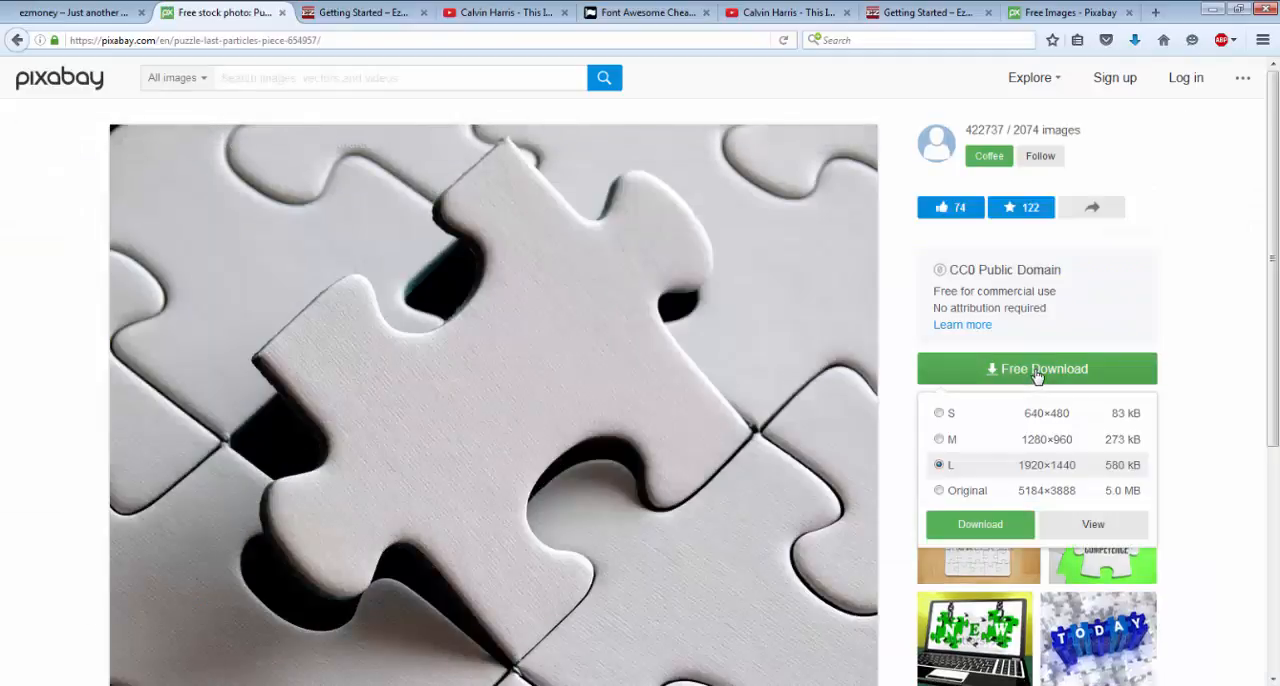
pyautogui.click(972, 524)
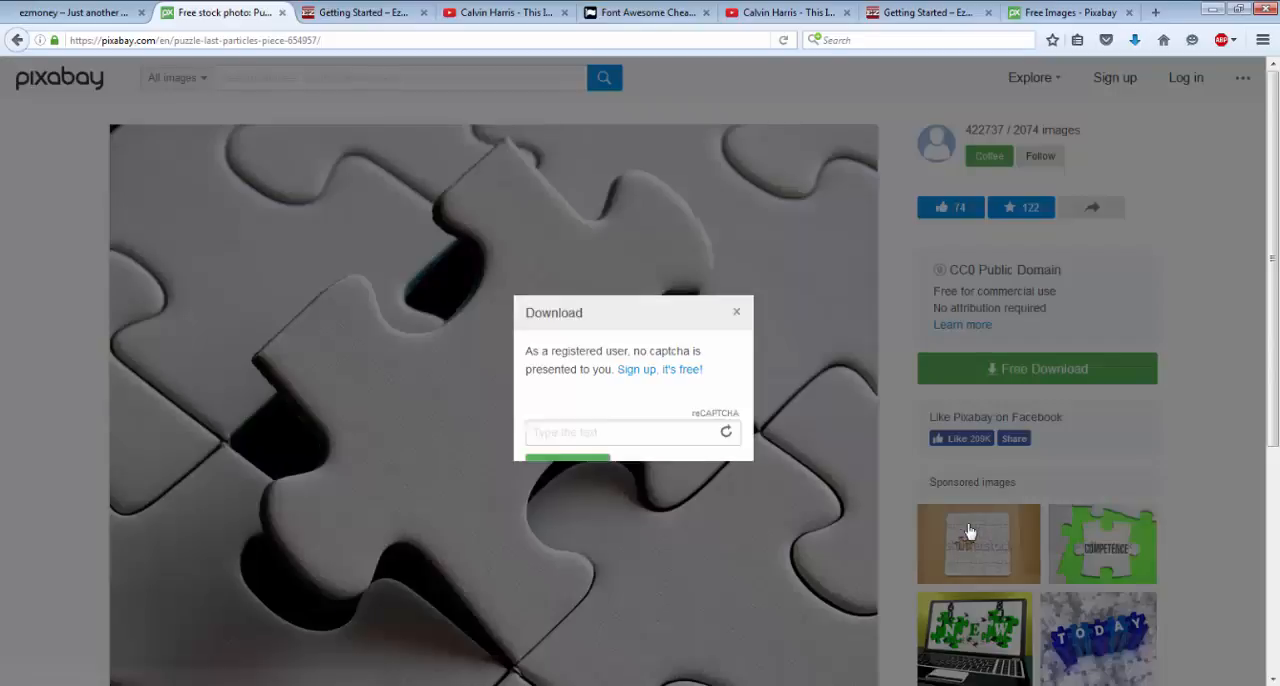
pyautogui.click(583, 443)
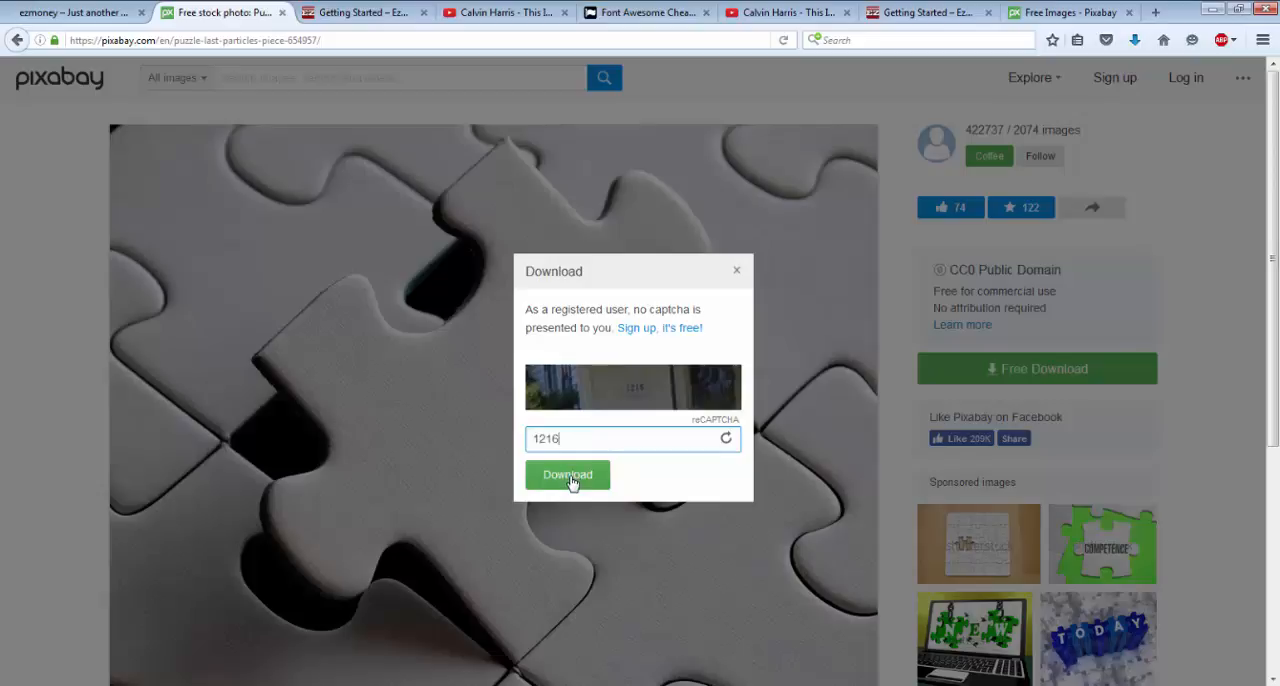
pyautogui.click(569, 476)
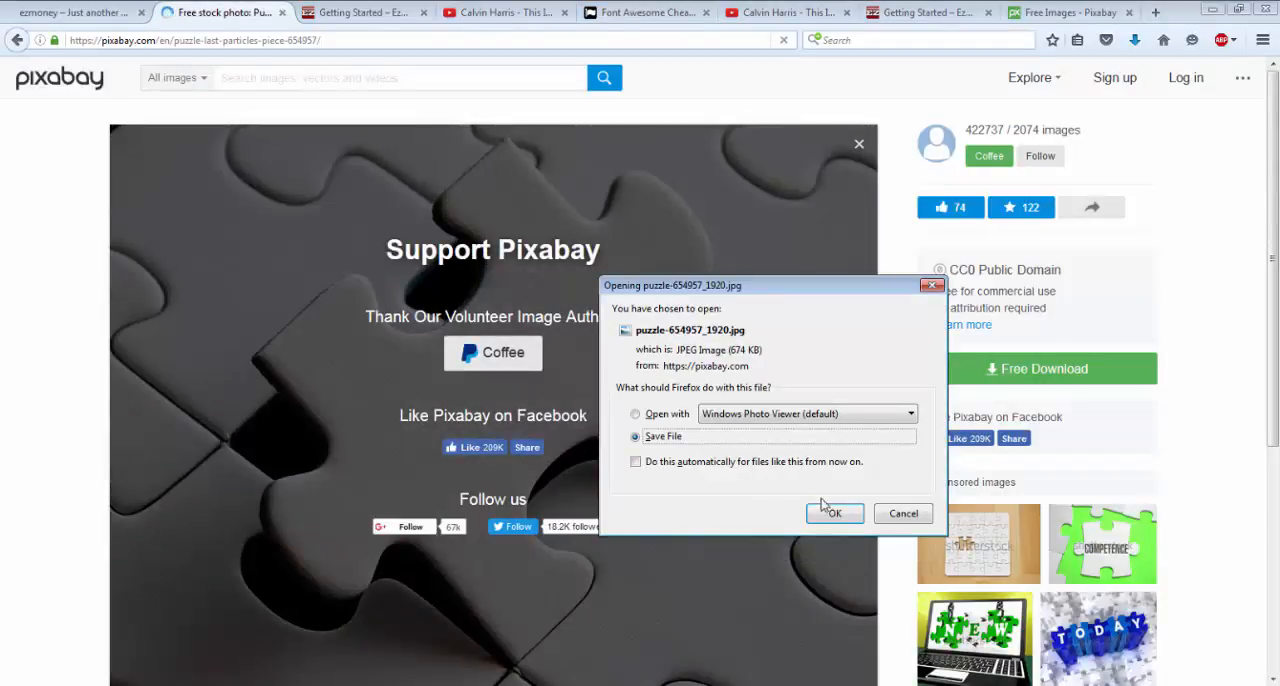
pyautogui.click(826, 511)
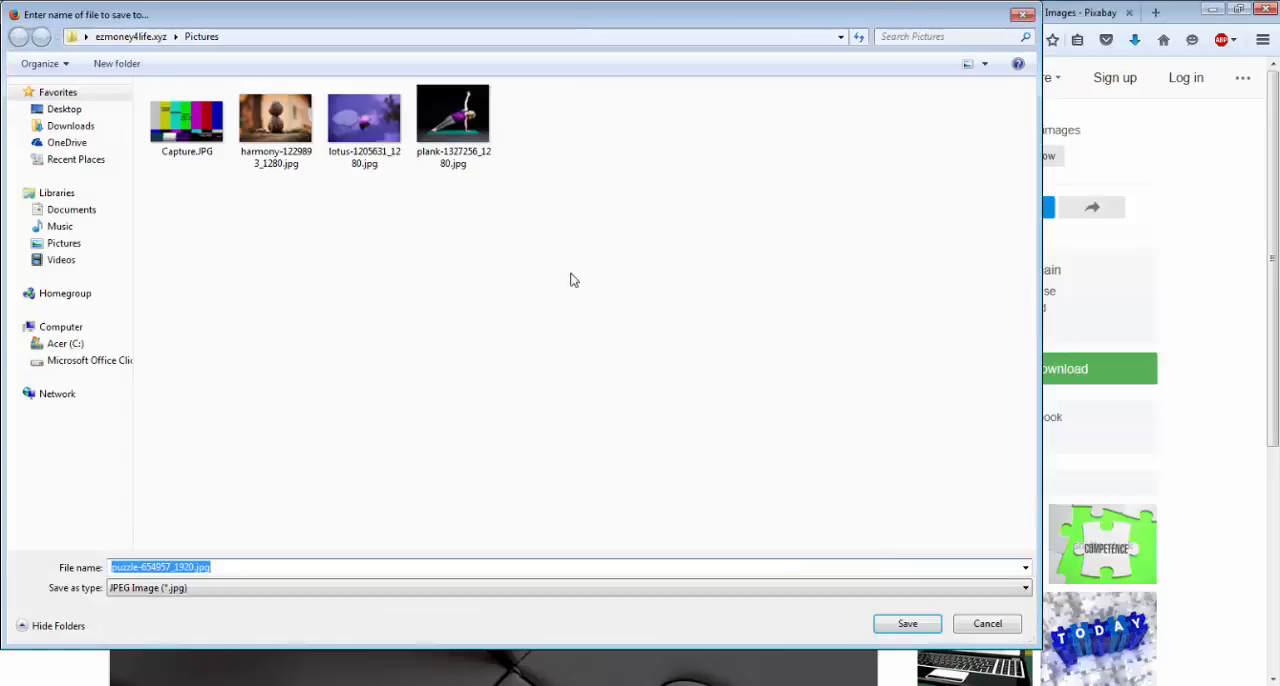
pyautogui.click(905, 625)
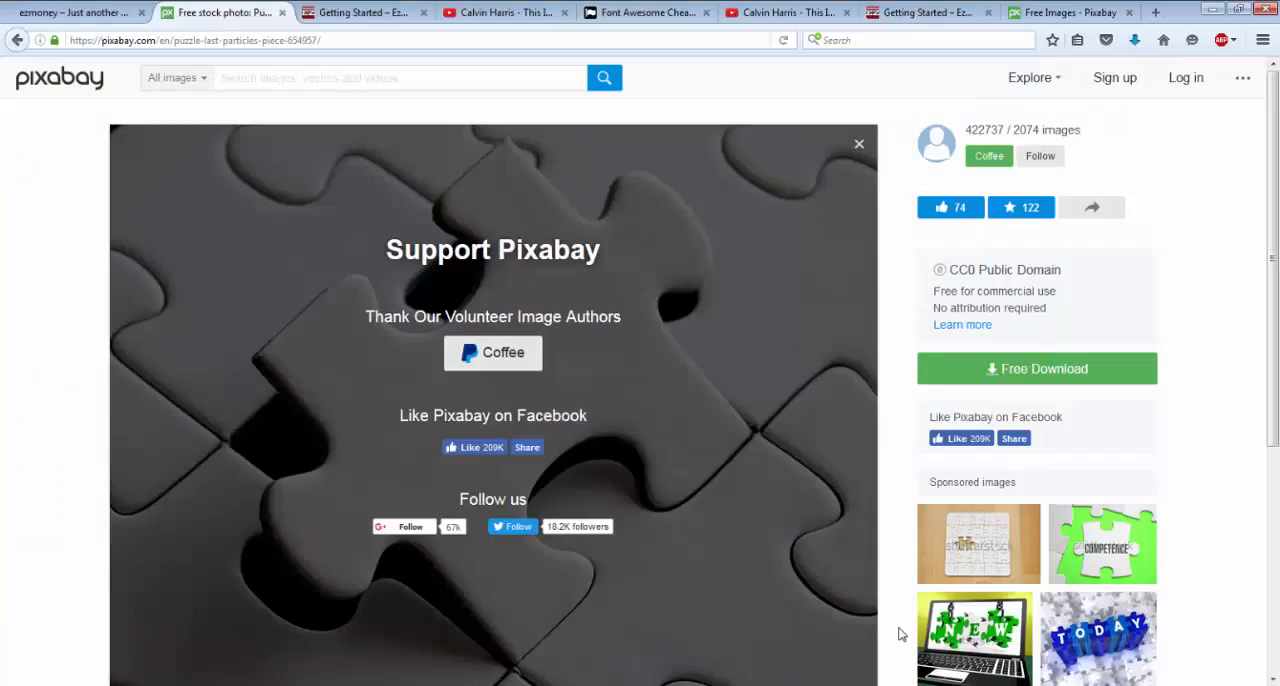
# Upload puzzle-654957_1920.jpg to the ezmoney site's Media Library.
pyautogui.click(101, 14)
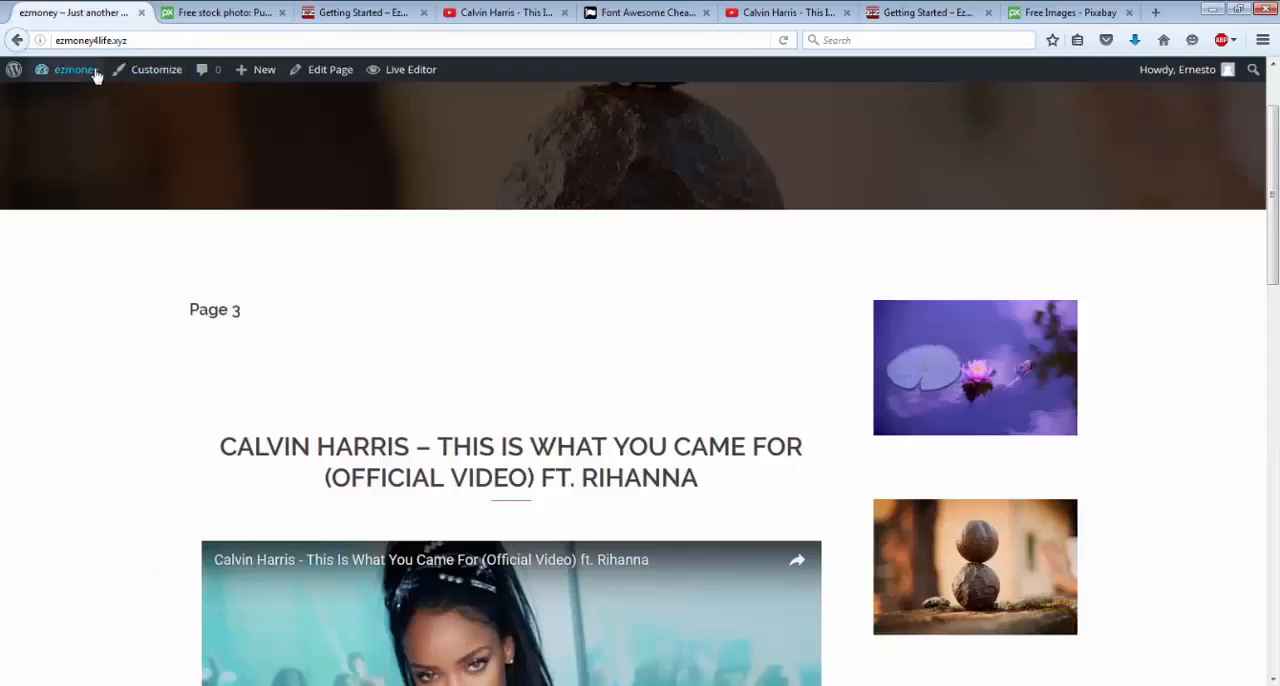
pyautogui.moveTo(97, 77)
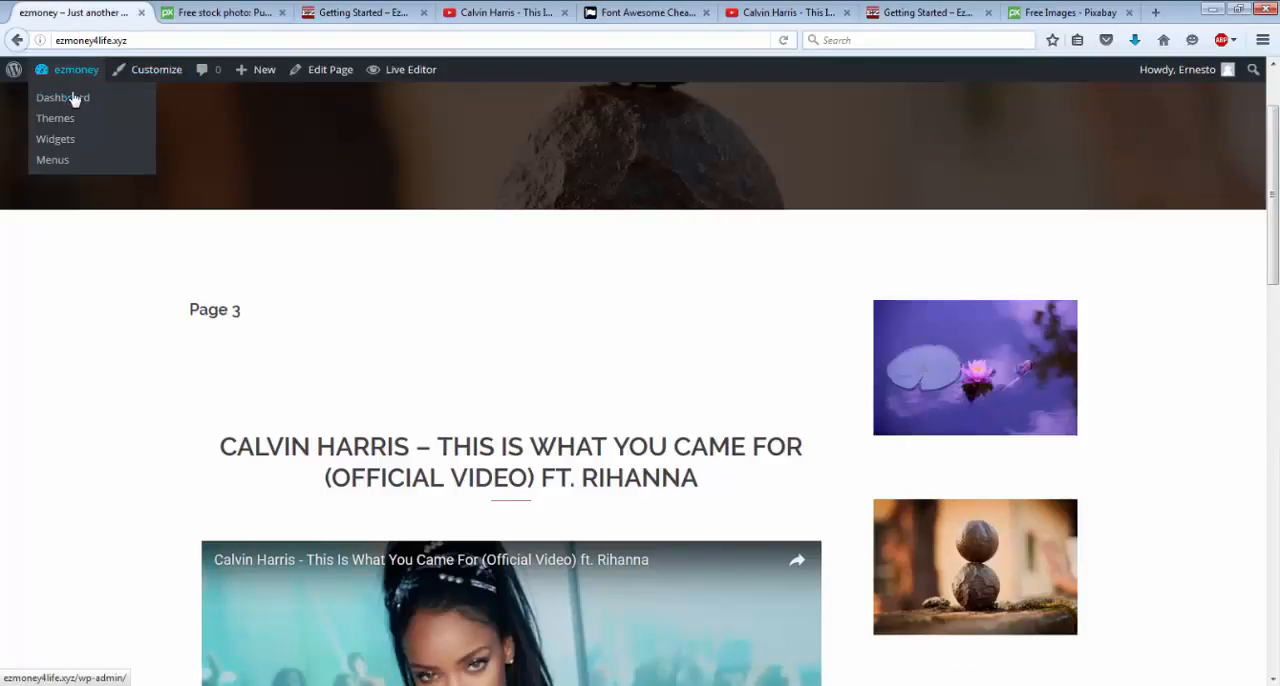
pyautogui.click(72, 103)
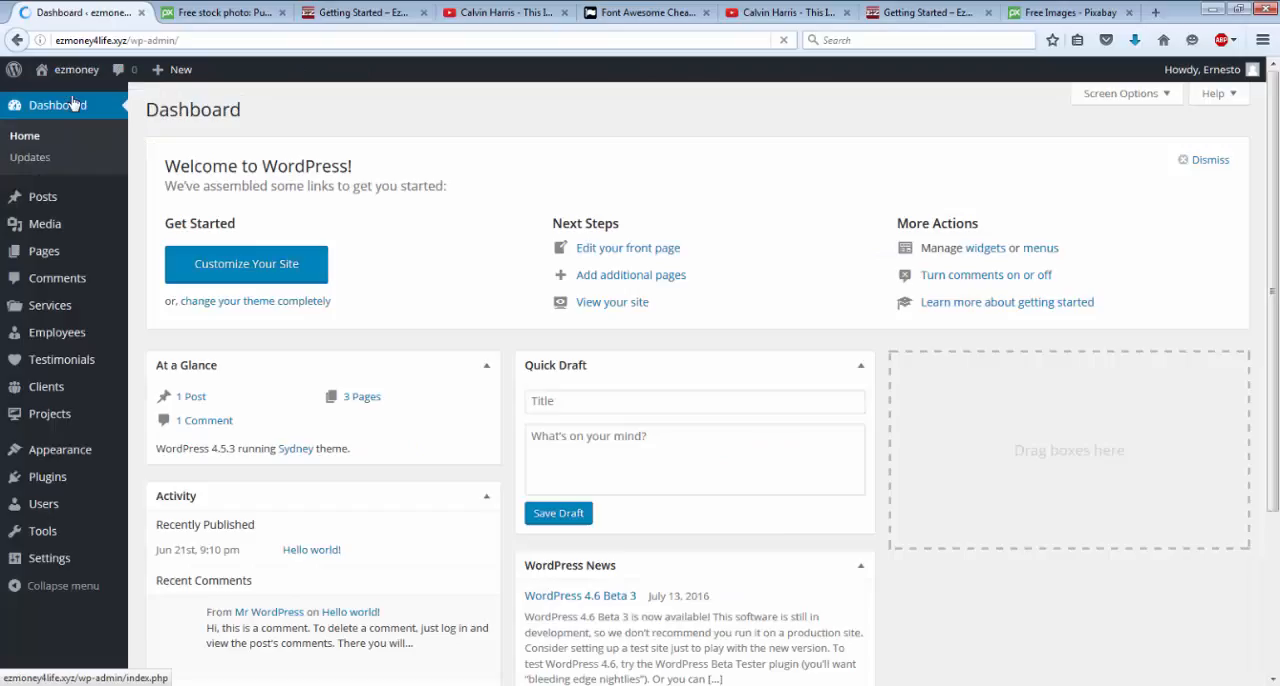
pyautogui.moveTo(46, 232)
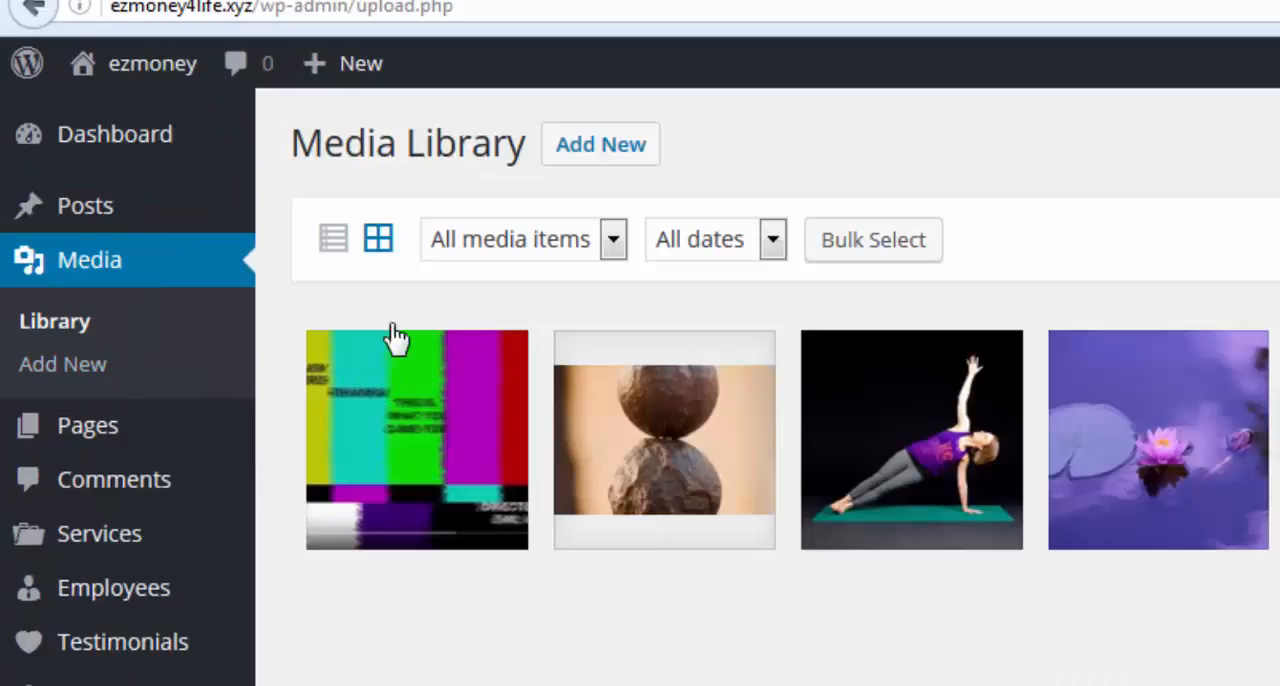
pyautogui.click(643, 140)
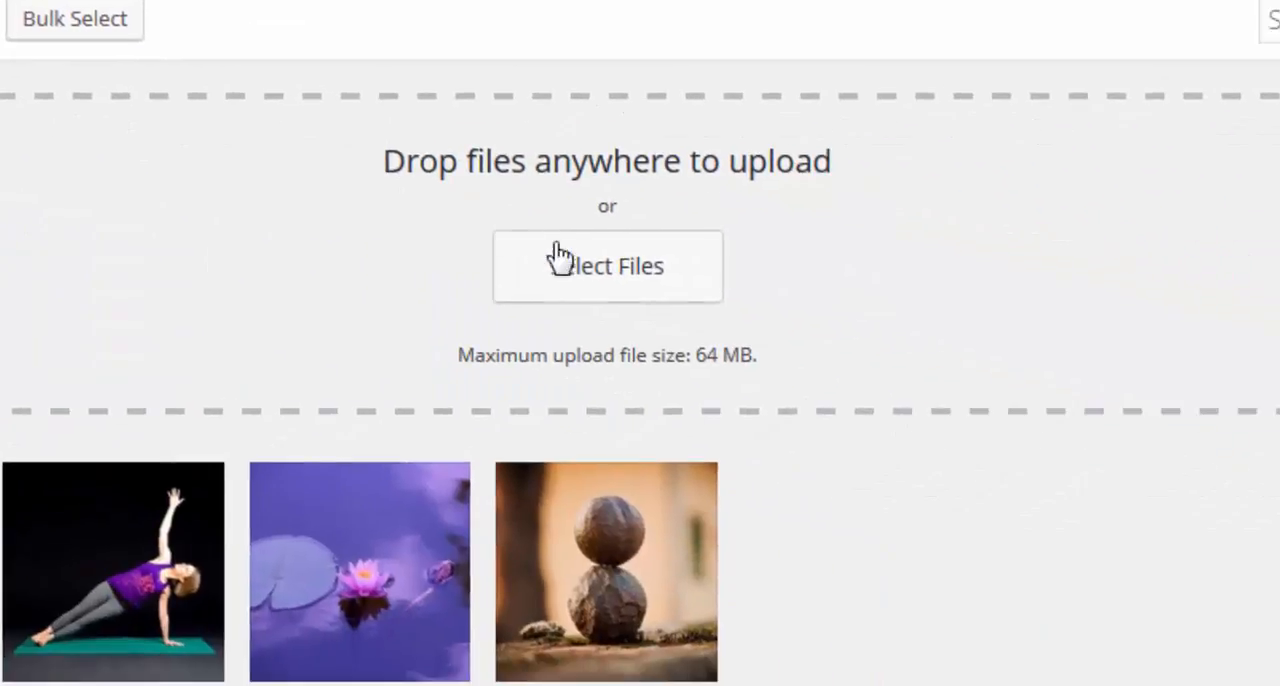
pyautogui.click(586, 272)
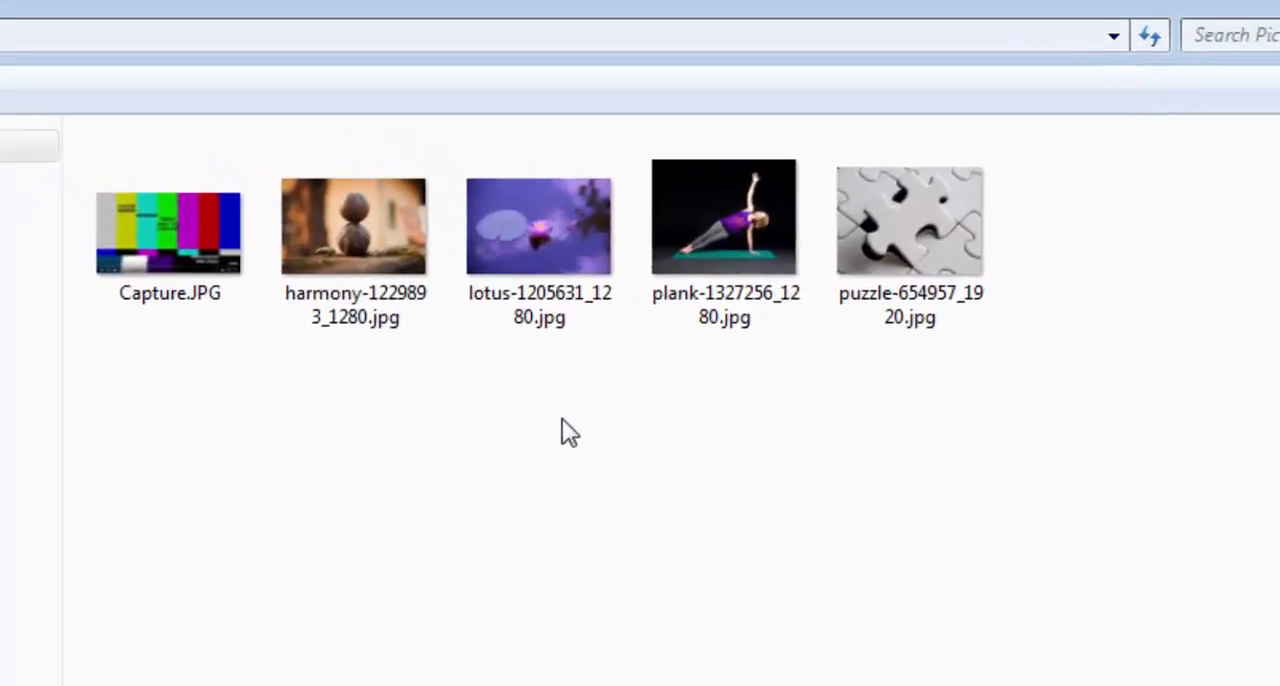
pyautogui.click(829, 160)
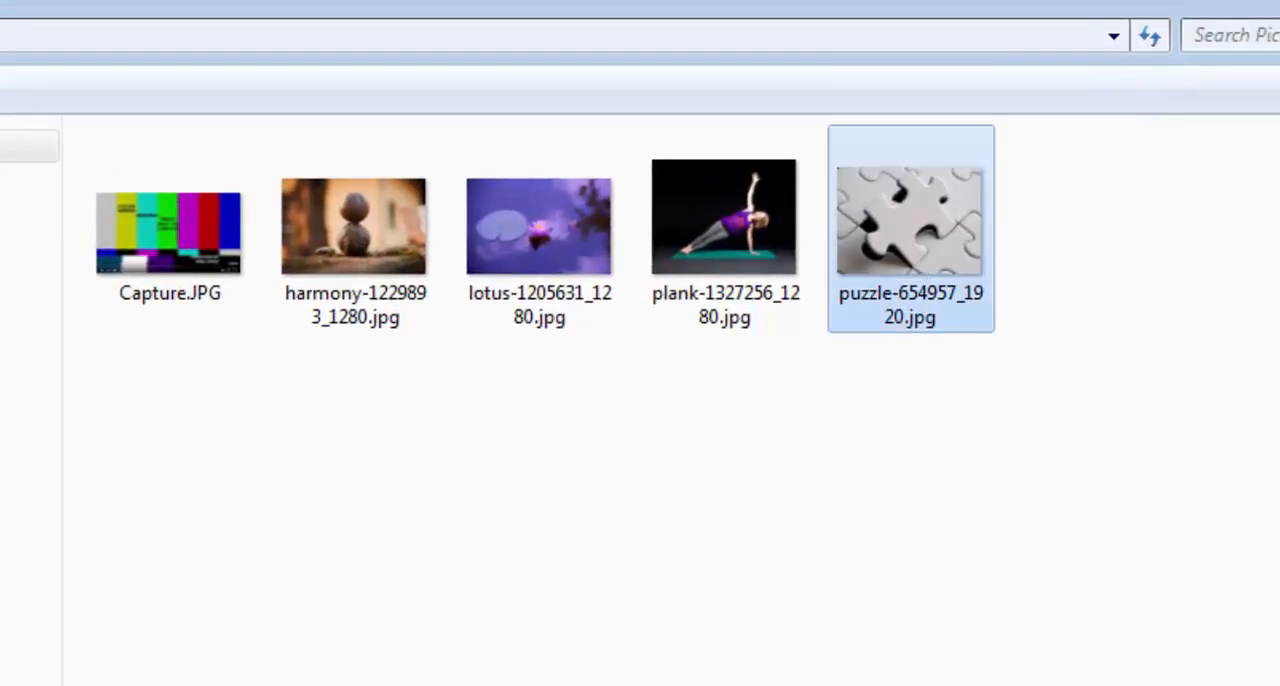
pyautogui.doubleClick(898, 268)
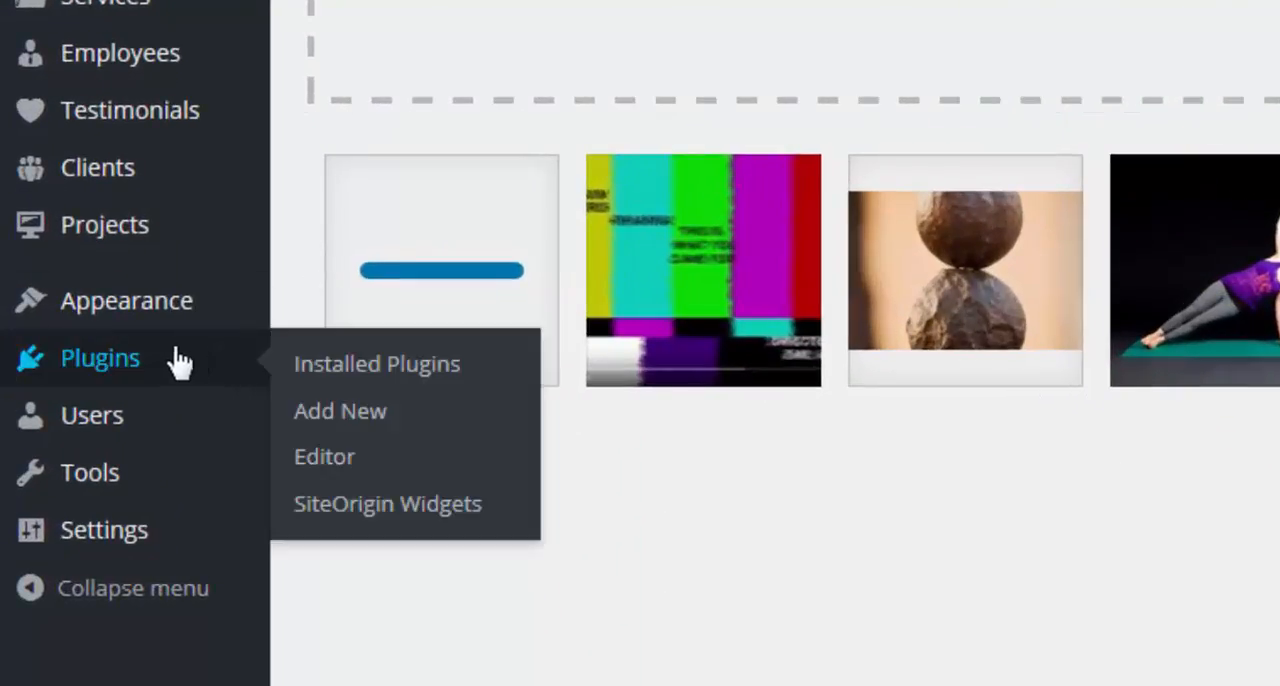
# Set puzzle-654957_1920.jpg from the Media Library as the site's background image in the theme customizer.
pyautogui.moveTo(100, 322)
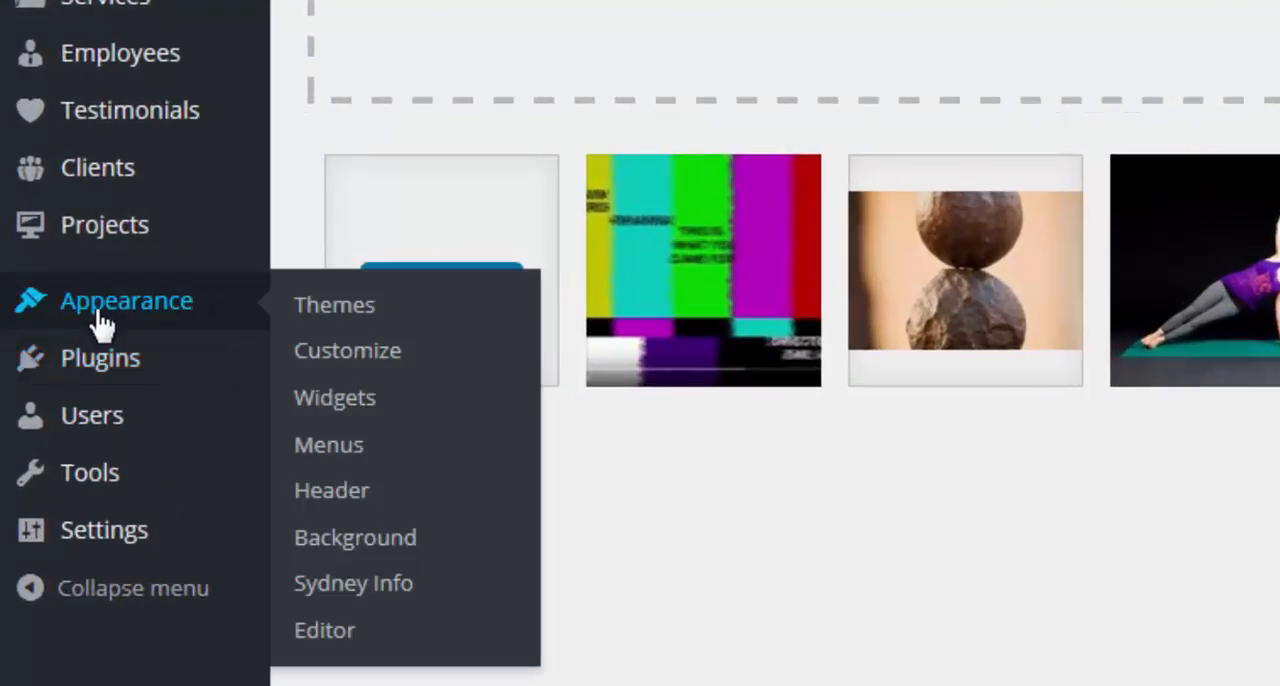
pyautogui.click(403, 355)
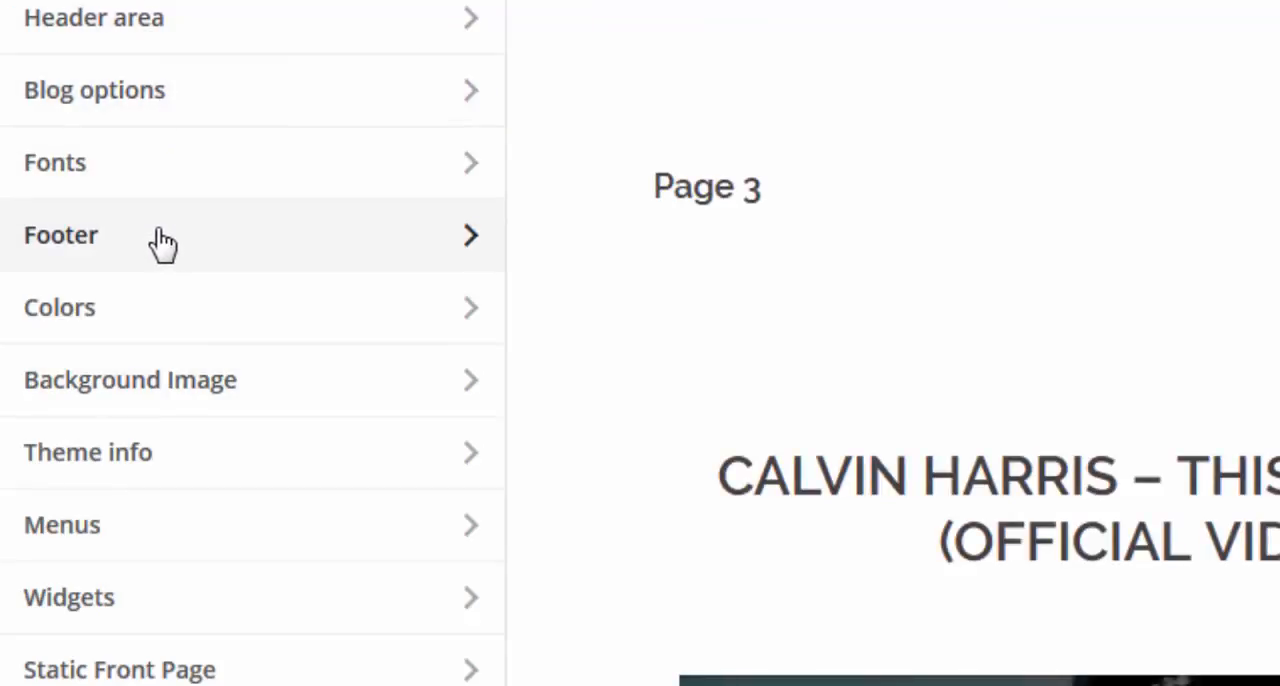
pyautogui.click(140, 392)
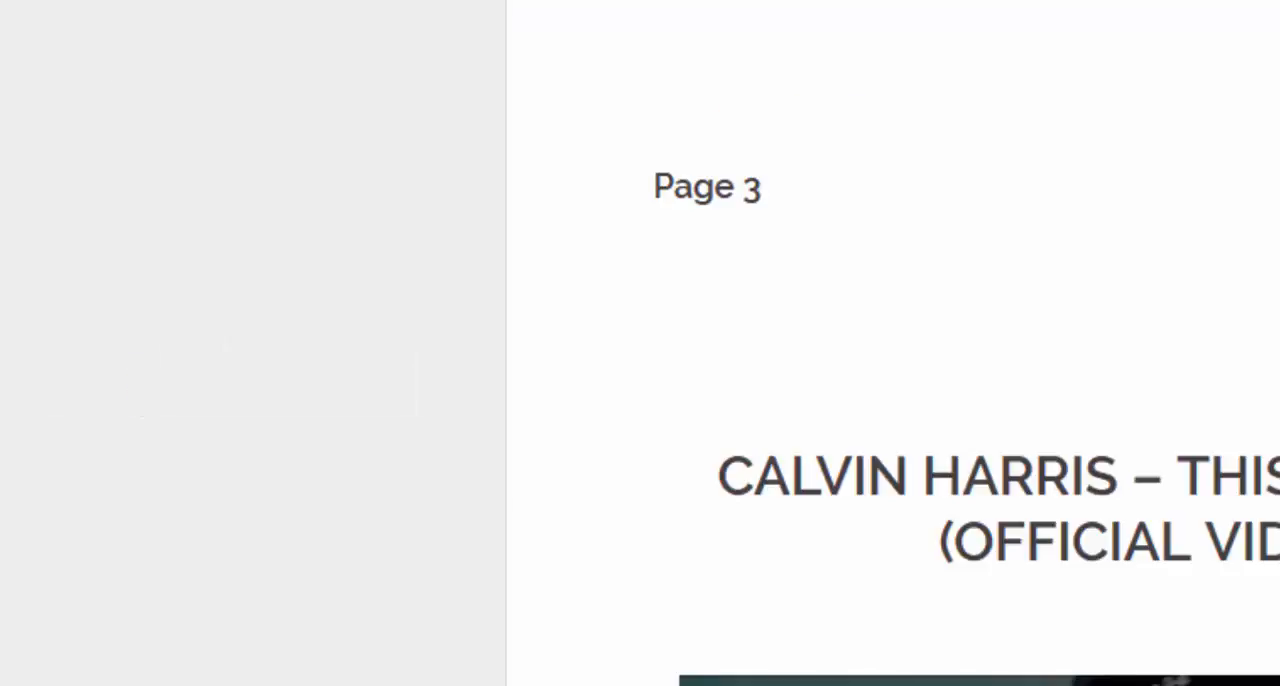
pyautogui.click(320, 29)
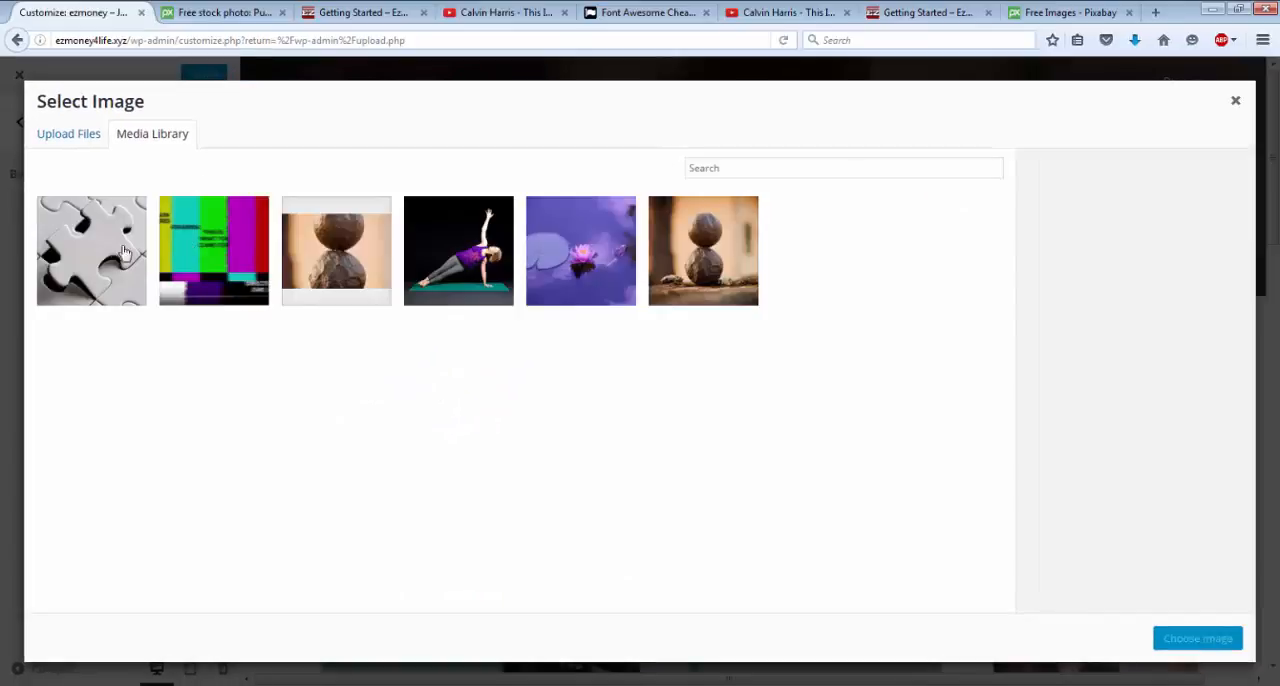
pyautogui.click(124, 253)
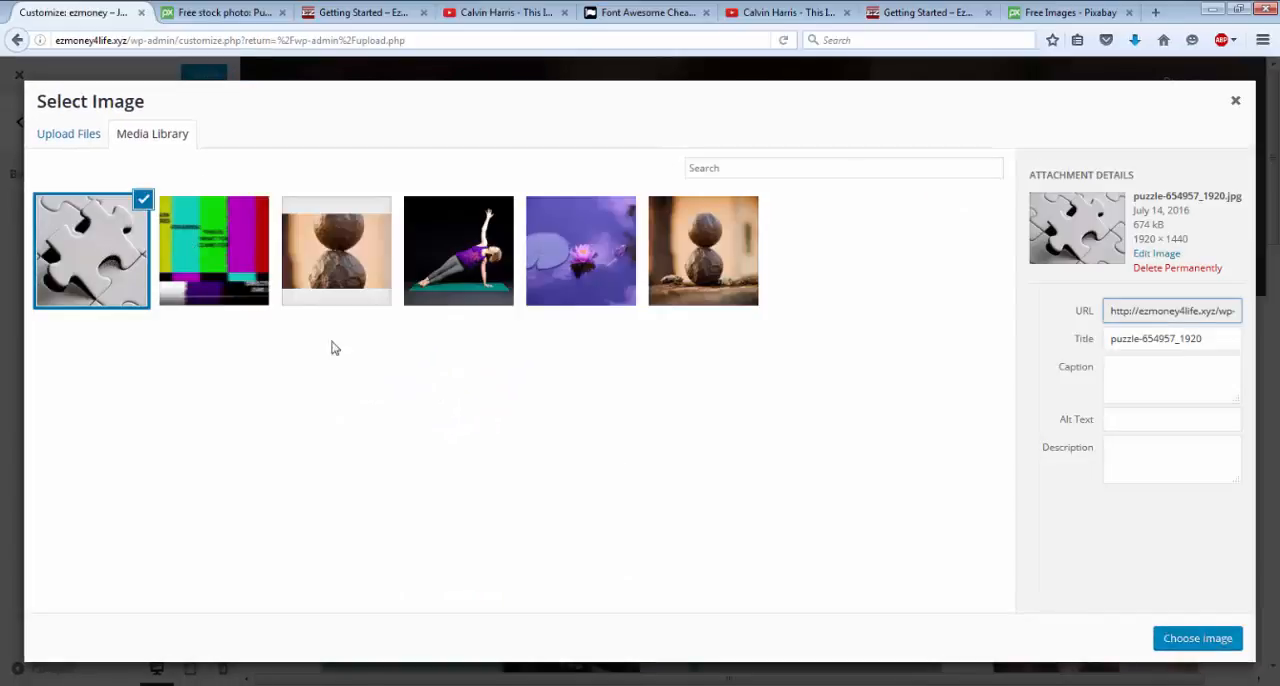
pyautogui.click(1176, 638)
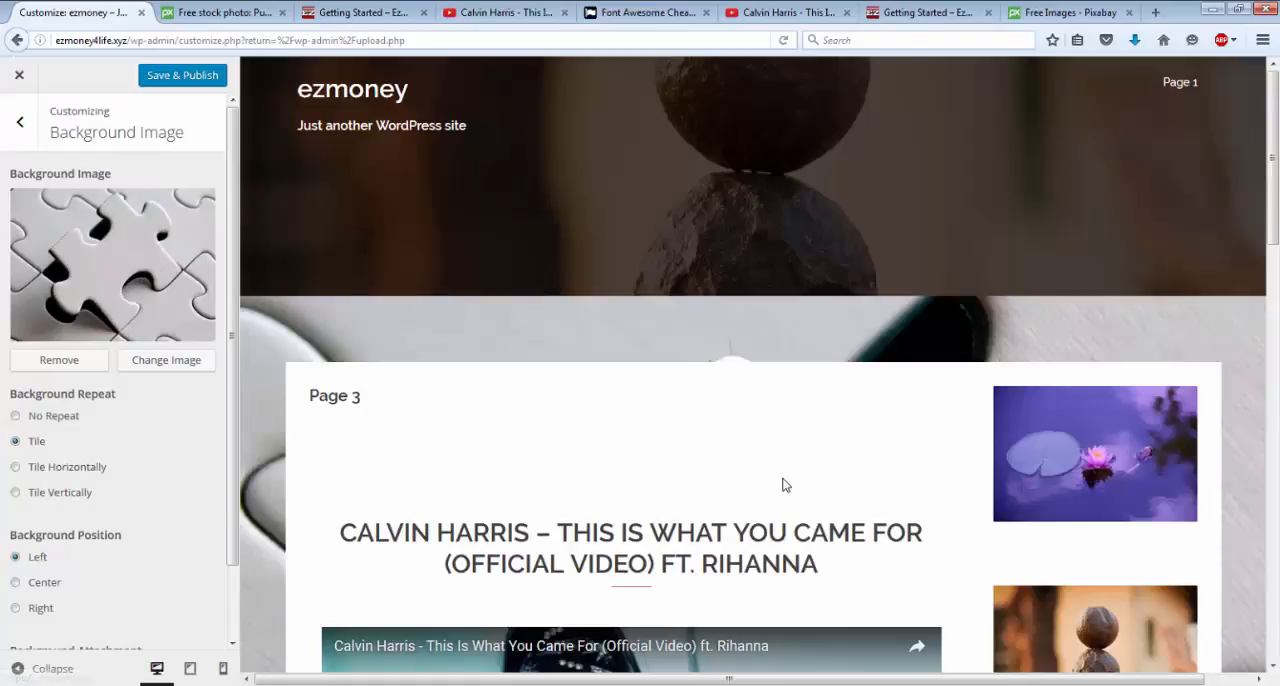
# Check the new background in the page preview, save and publish it, and leave the background image settings.
pyautogui.scroll(-8, 855, 443)
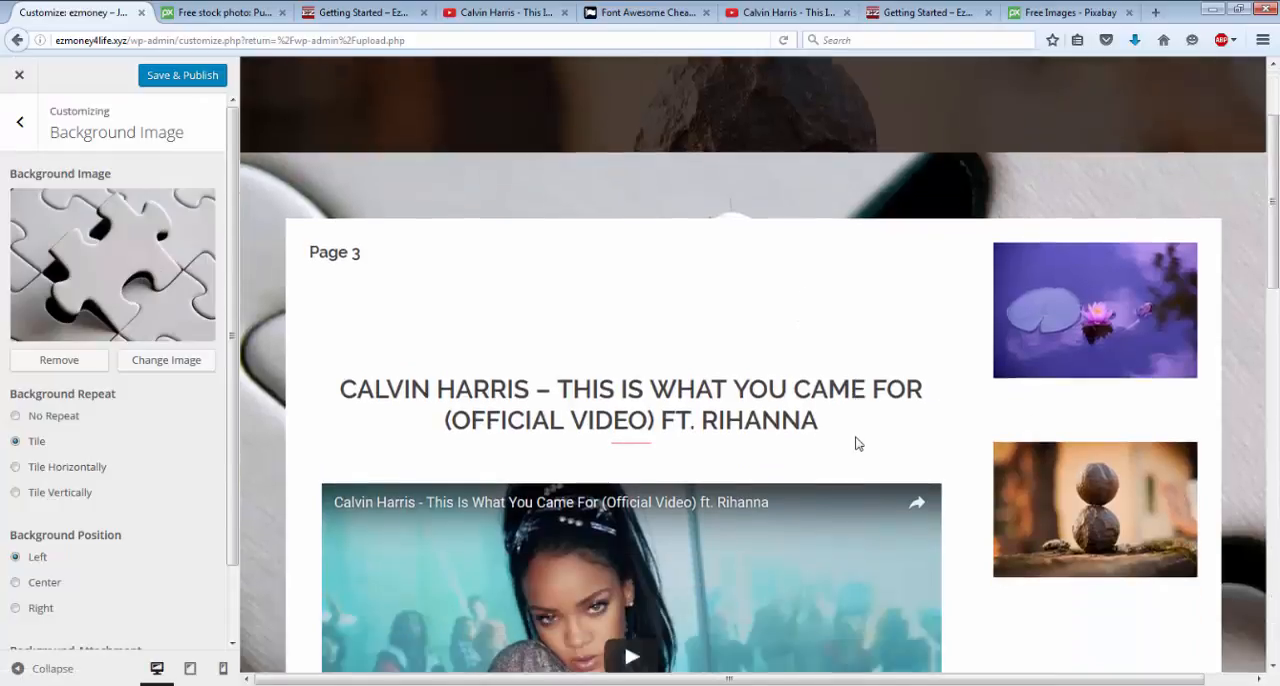
pyautogui.scroll(-4, 855, 443)
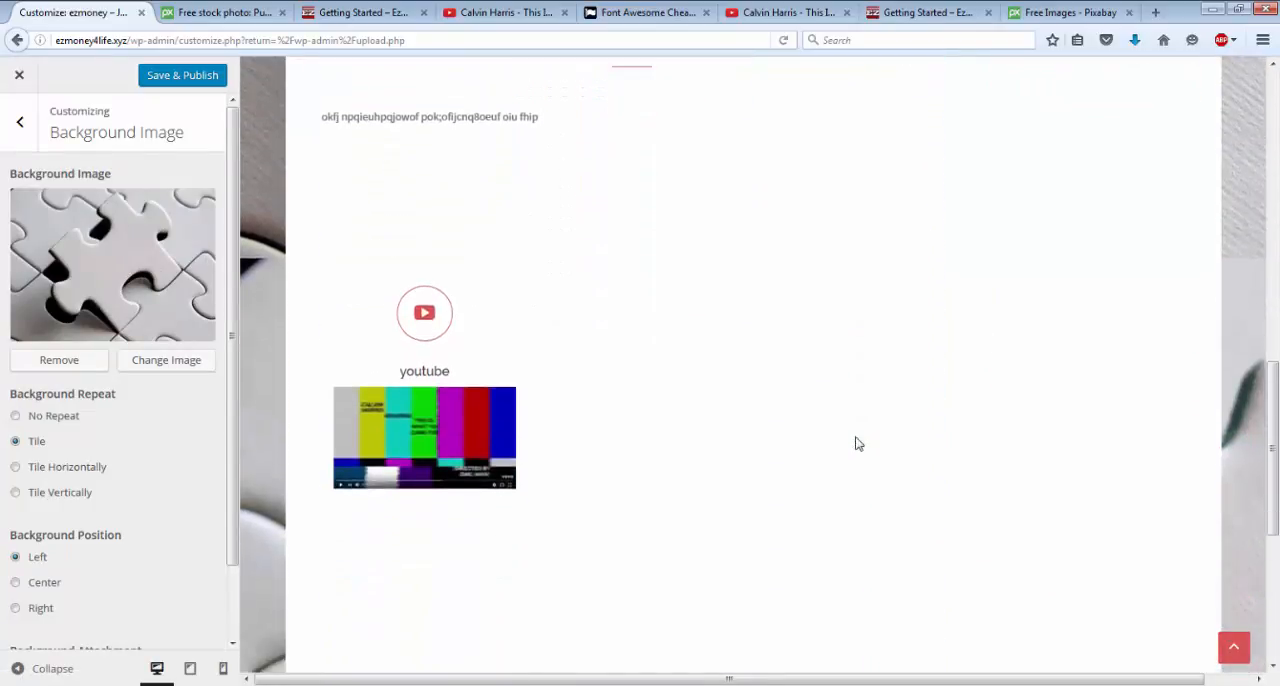
pyautogui.scroll(7, 855, 443)
pyautogui.scroll(1, 855, 443)
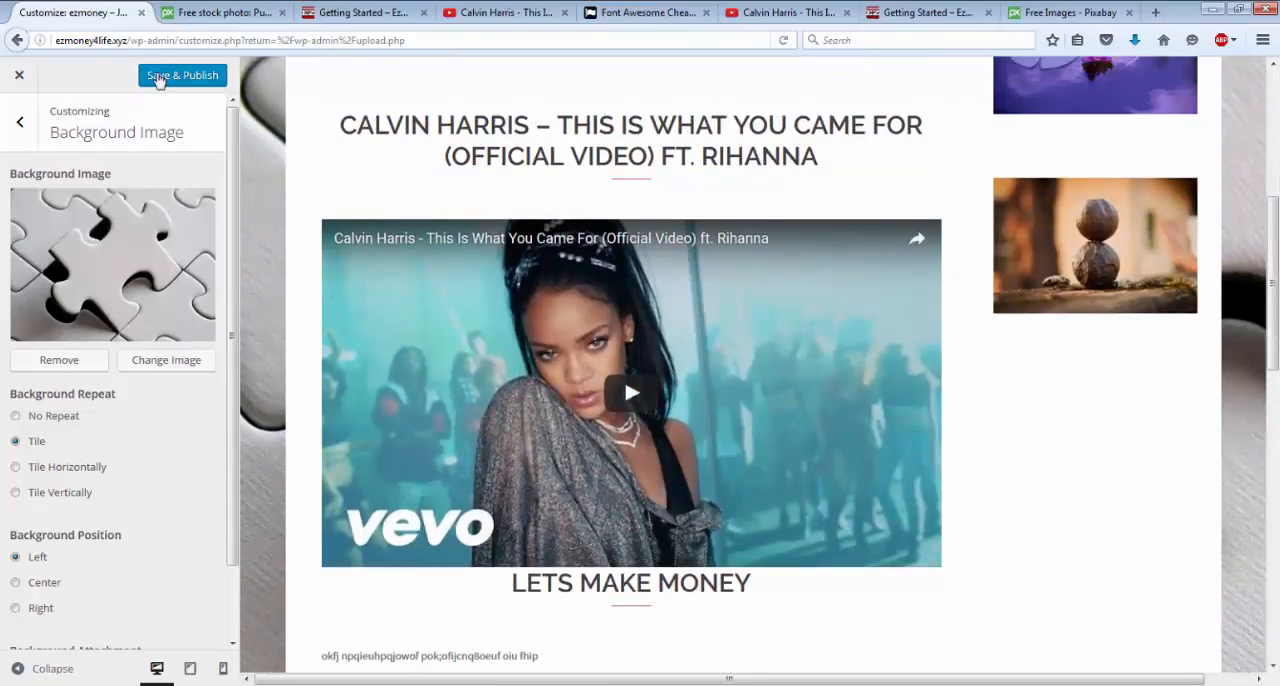
pyautogui.click(157, 77)
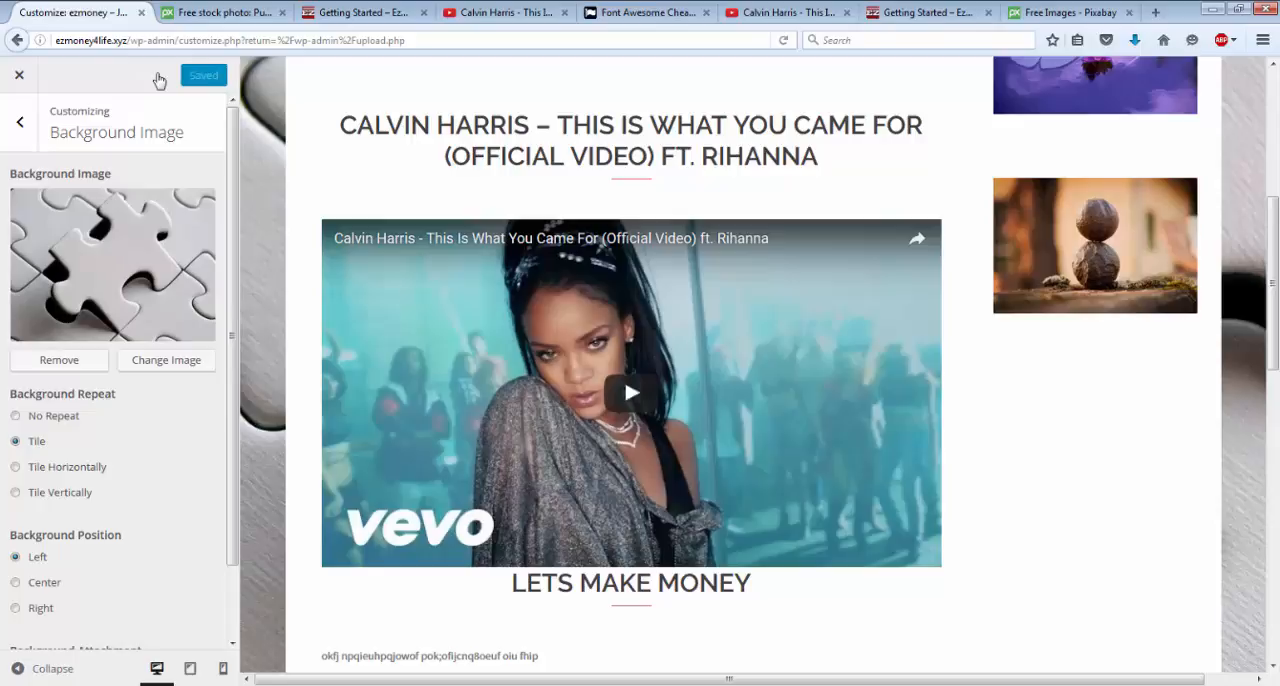
pyautogui.click(19, 121)
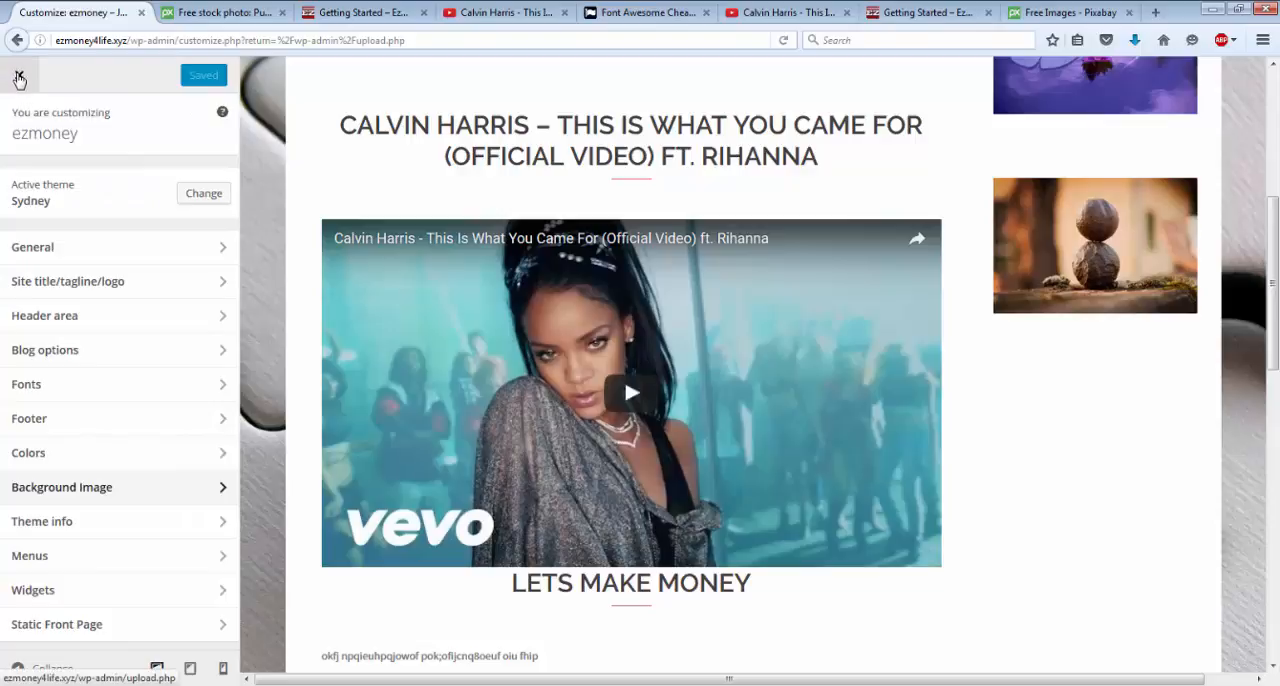
# Close the customizer and look over the puzzle background along the whole live front page of the ezmoney site.
pyautogui.click(19, 79)
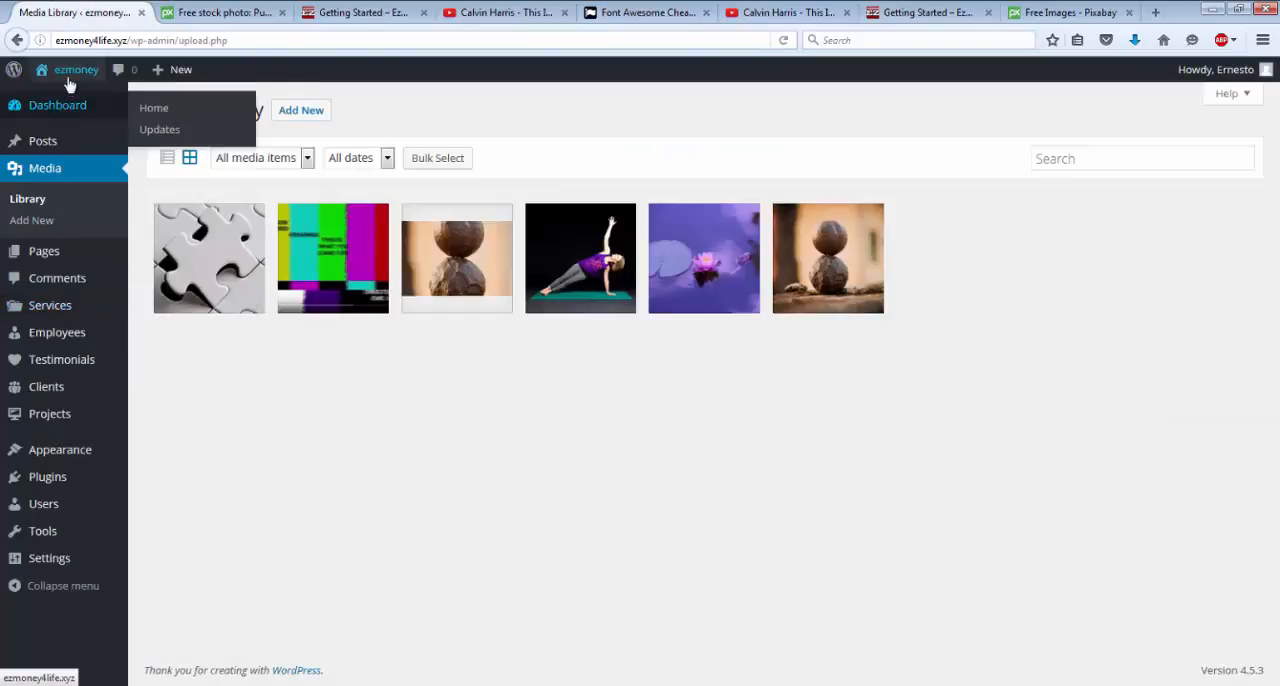
pyautogui.click(69, 80)
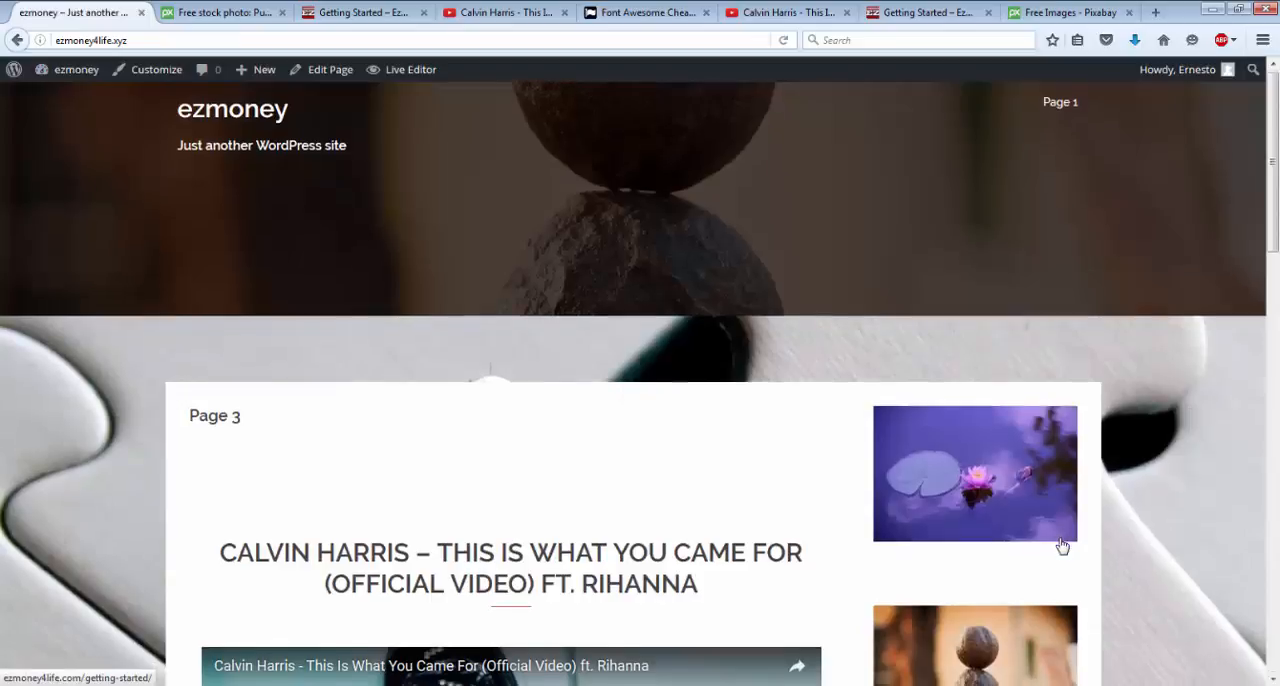
pyautogui.scroll(-10, 1062, 545)
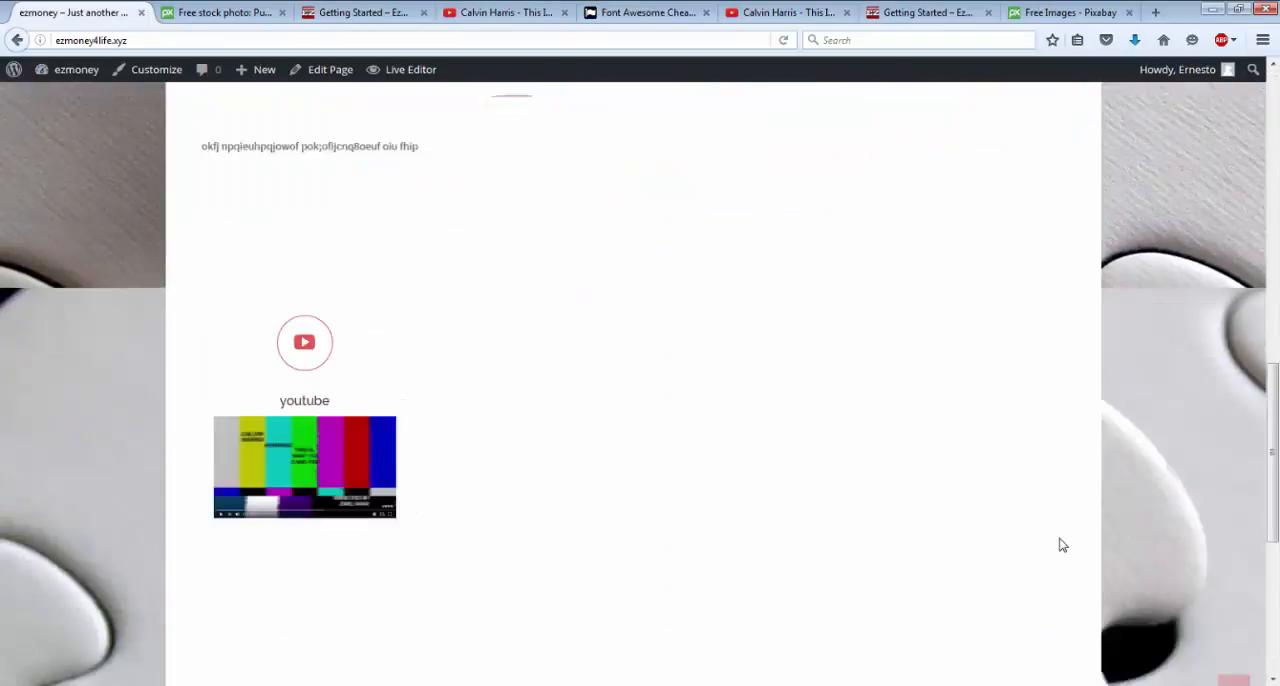
pyautogui.scroll(-4, 1062, 545)
pyautogui.scroll(7, 1062, 545)
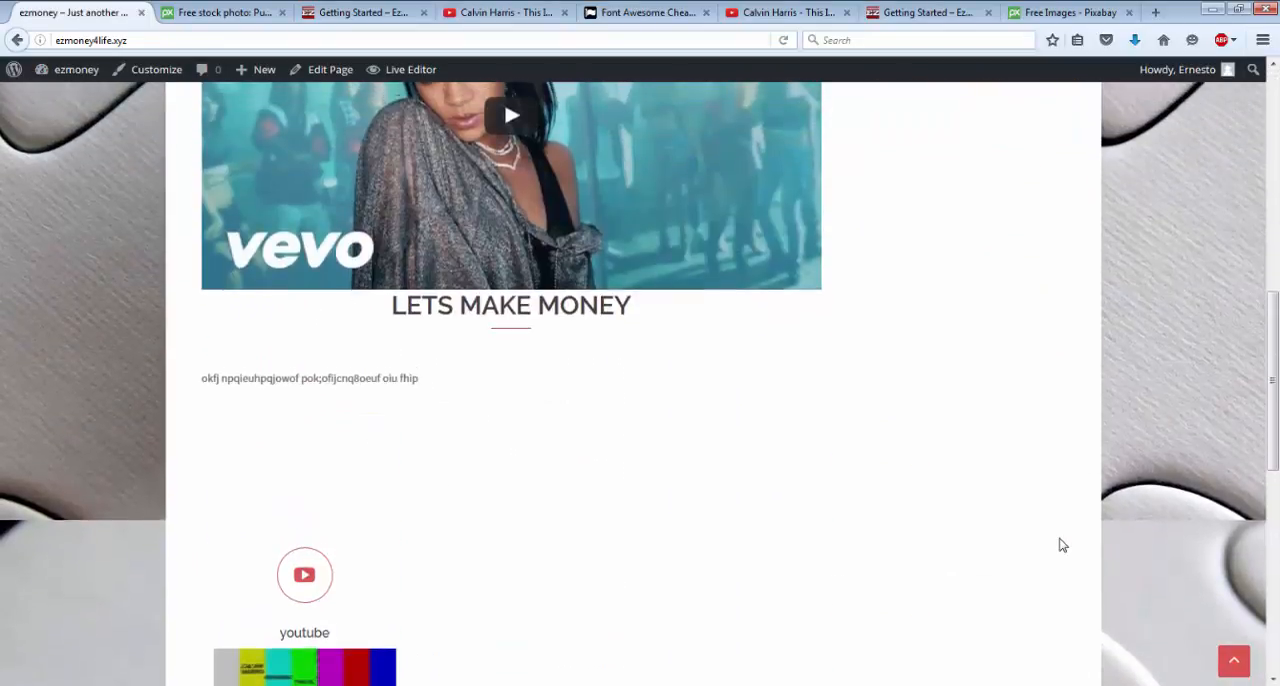
pyautogui.scroll(5, 1062, 545)
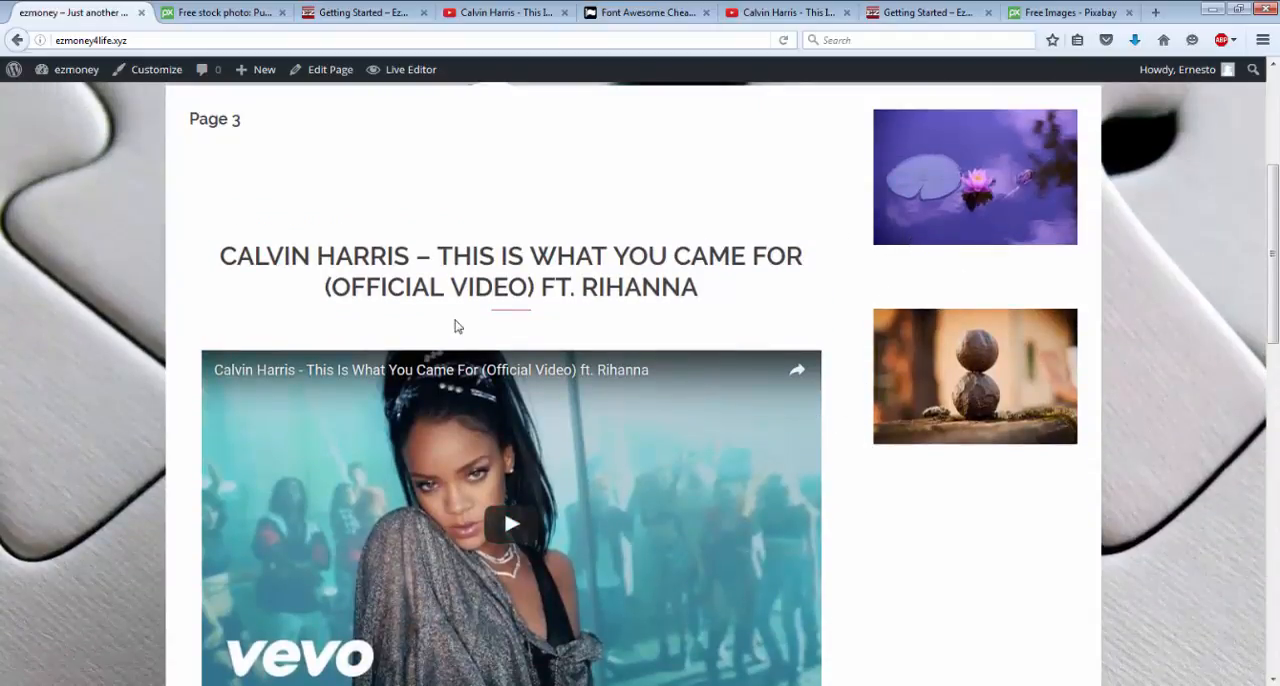
# Return to the site's dashboard and open the Colors settings in the theme customizer.
pyautogui.moveTo(66, 72)
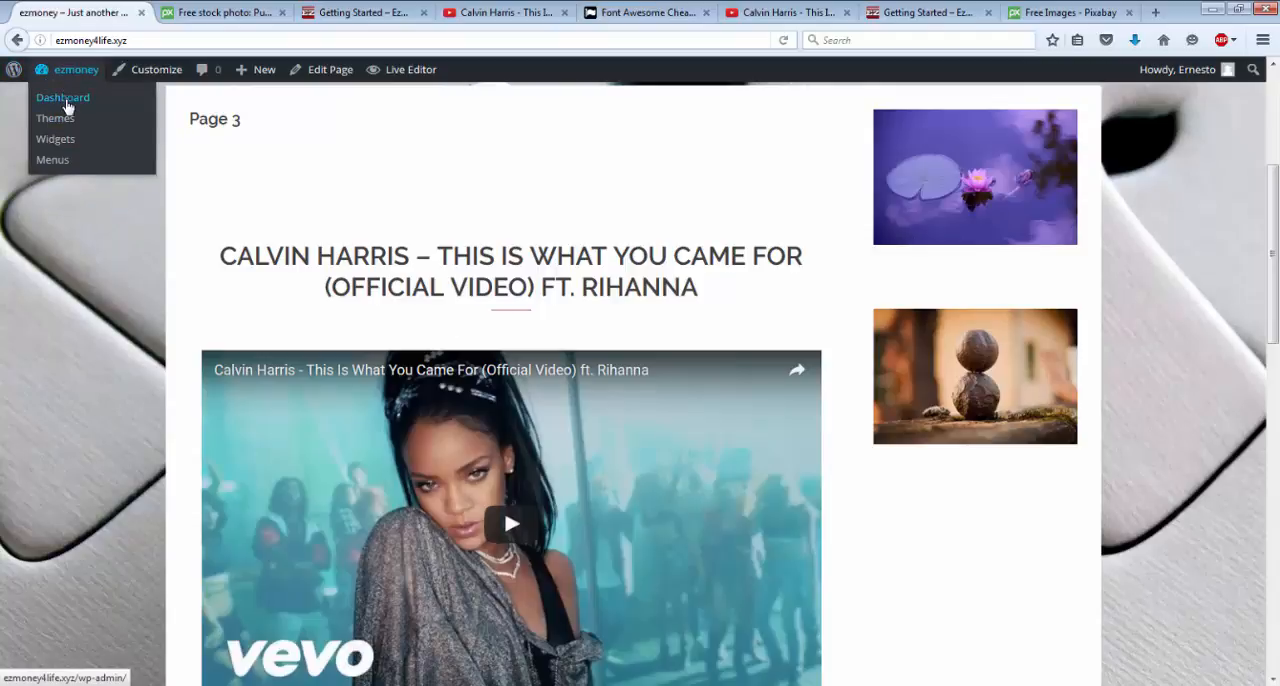
pyautogui.click(64, 100)
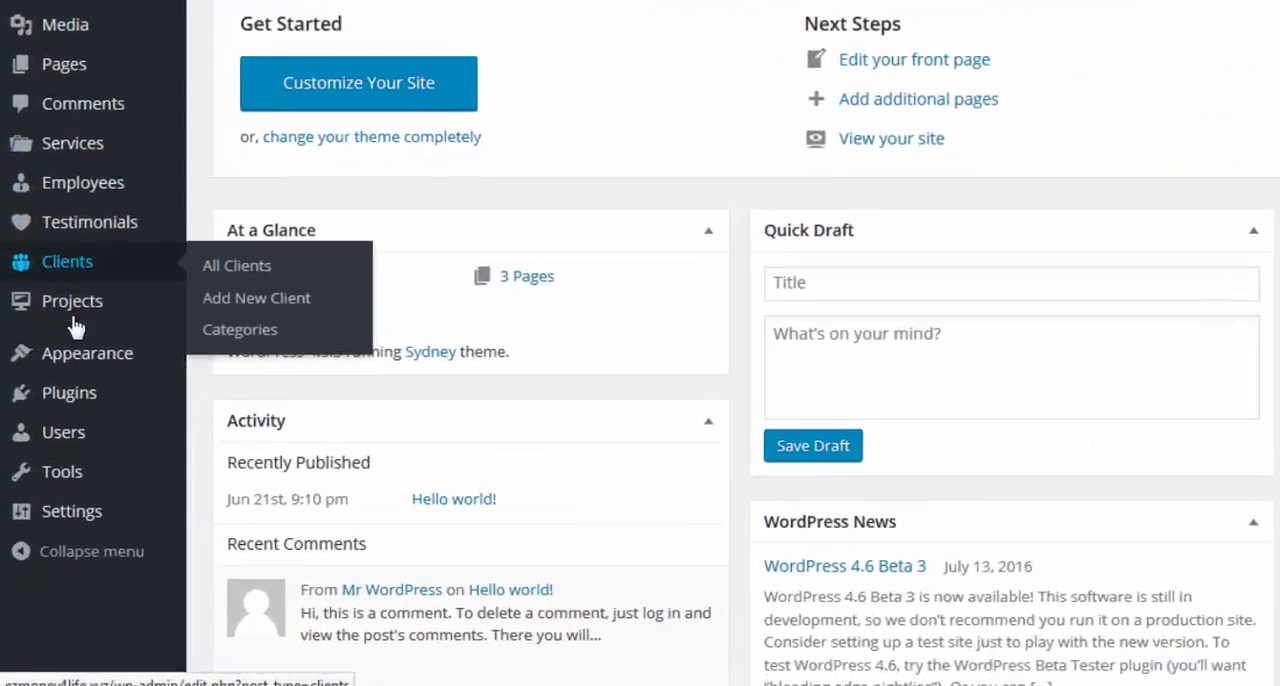
pyautogui.moveTo(45, 358)
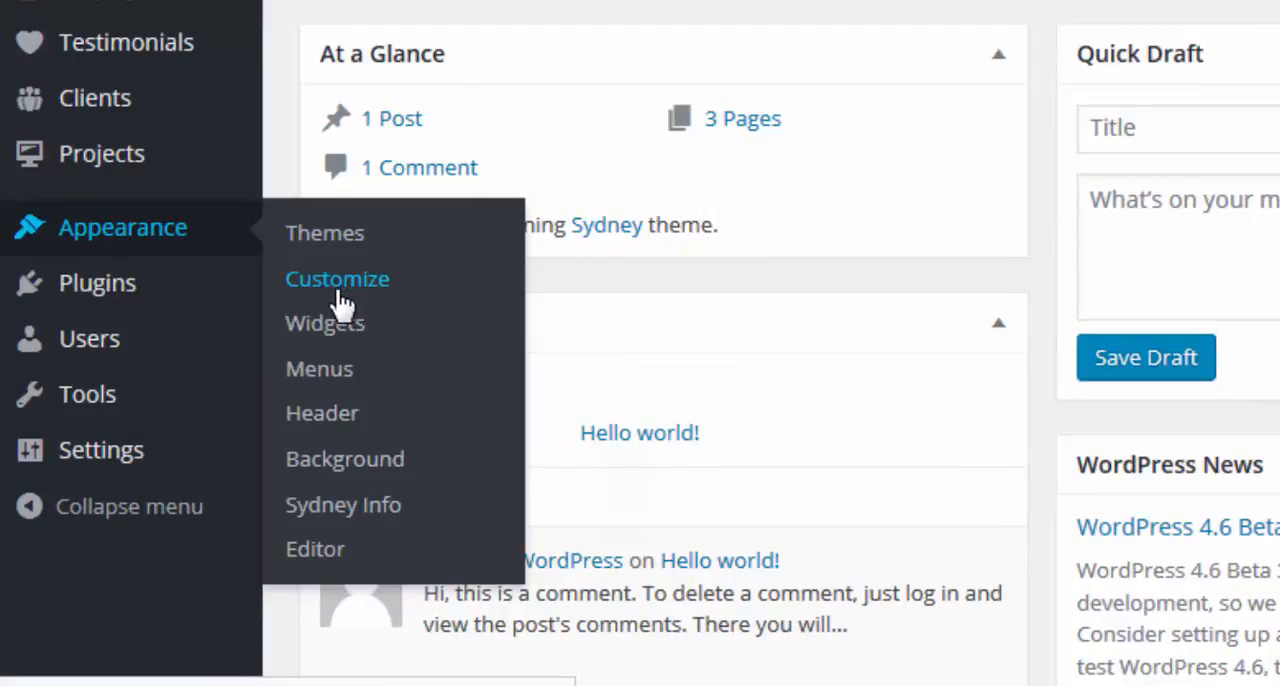
pyautogui.click(341, 291)
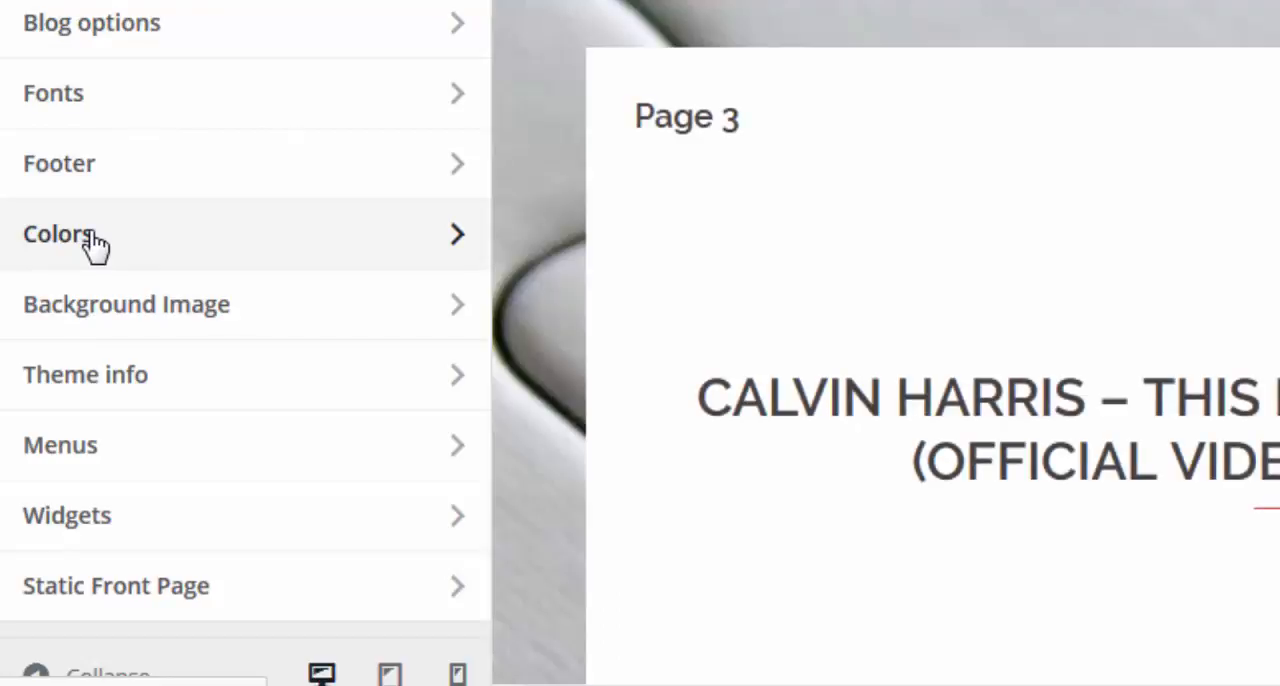
pyautogui.click(95, 245)
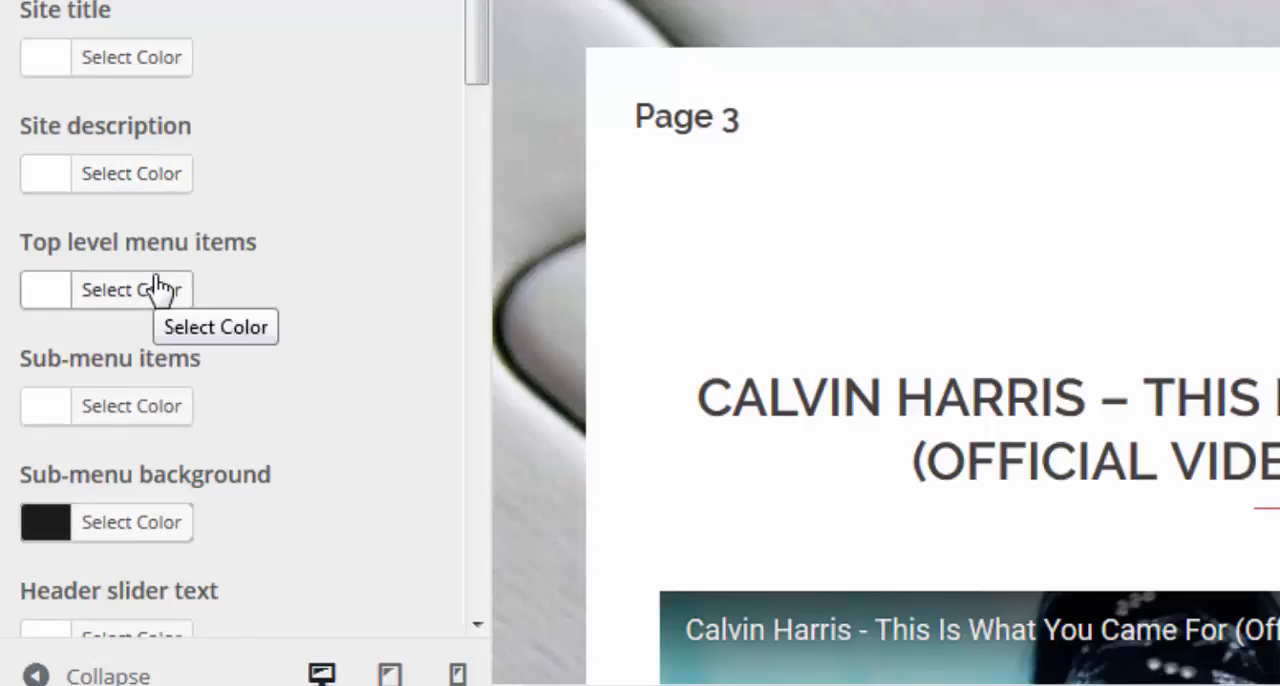
# Set the sidebar background color to light gray #cccccc.
pyautogui.scroll(-1, 162, 288)
pyautogui.scroll(-5, 160, 288)
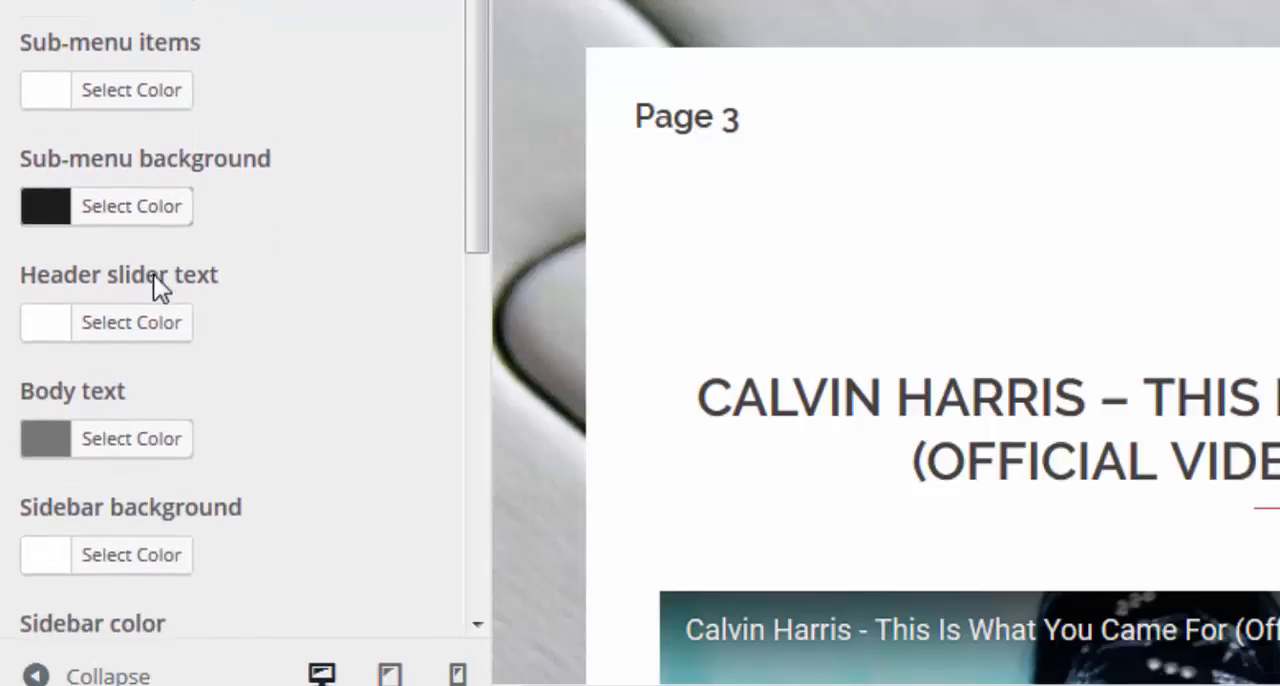
pyautogui.scroll(-4, 155, 280)
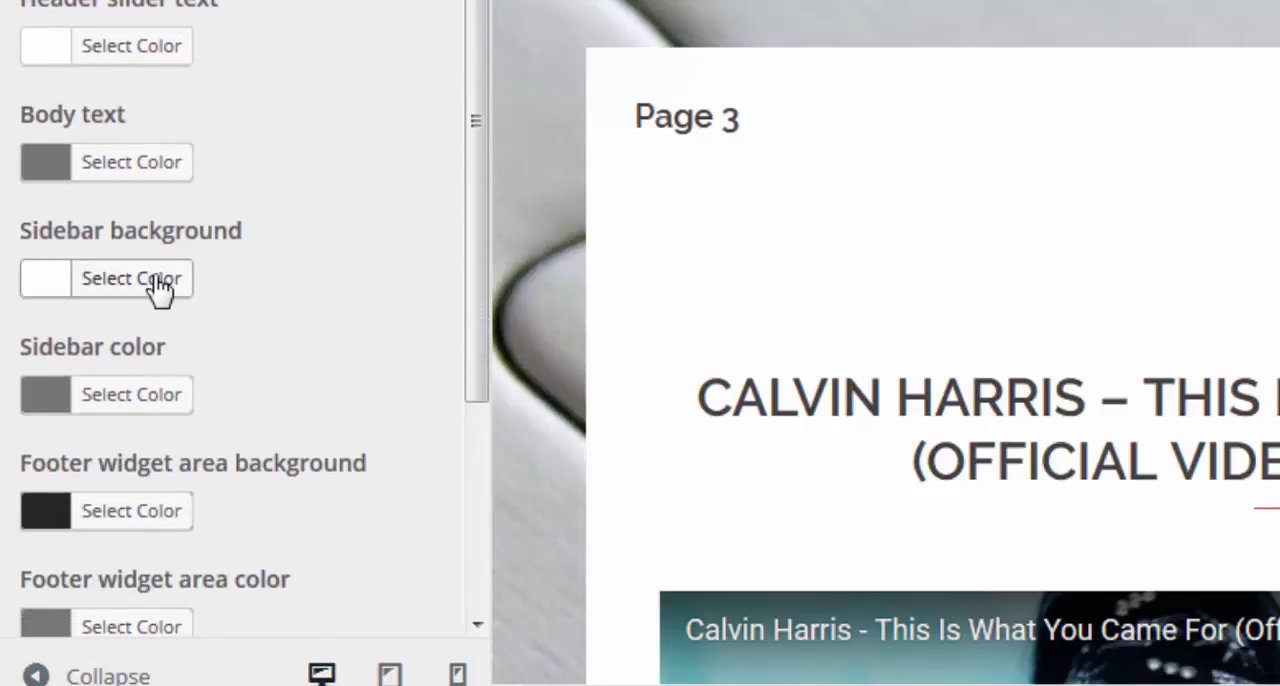
pyautogui.scroll(-1, 160, 290)
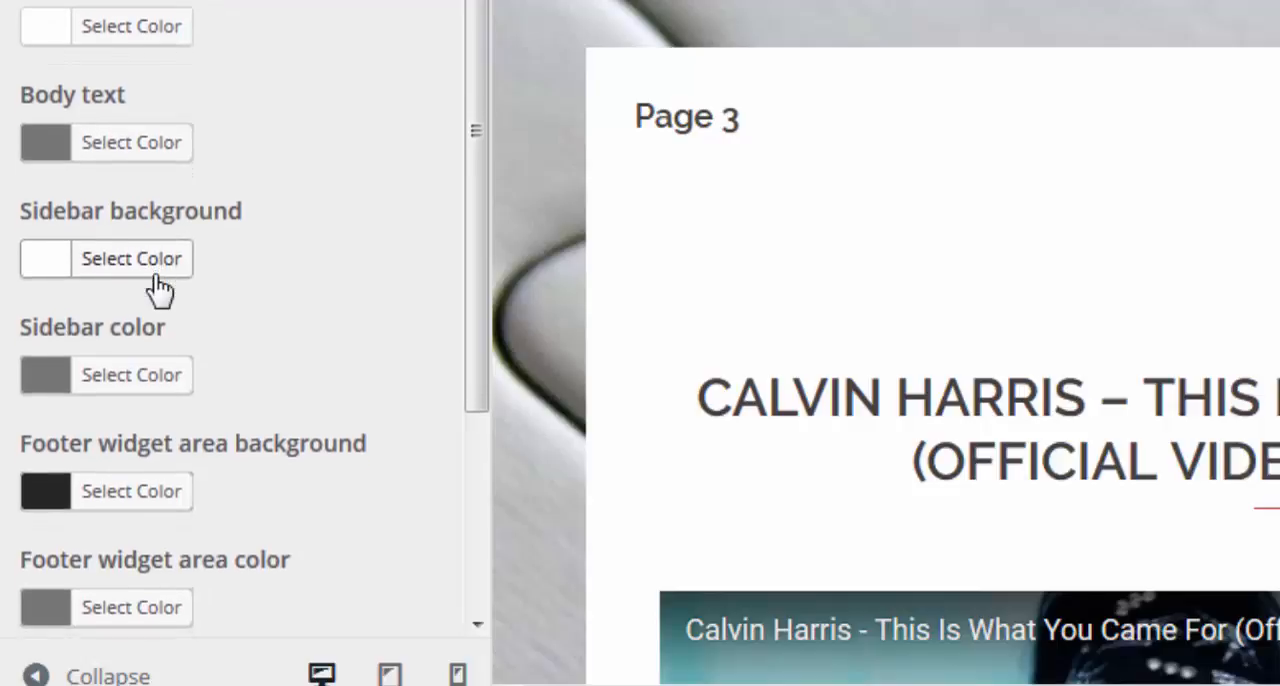
pyautogui.click(90, 280)
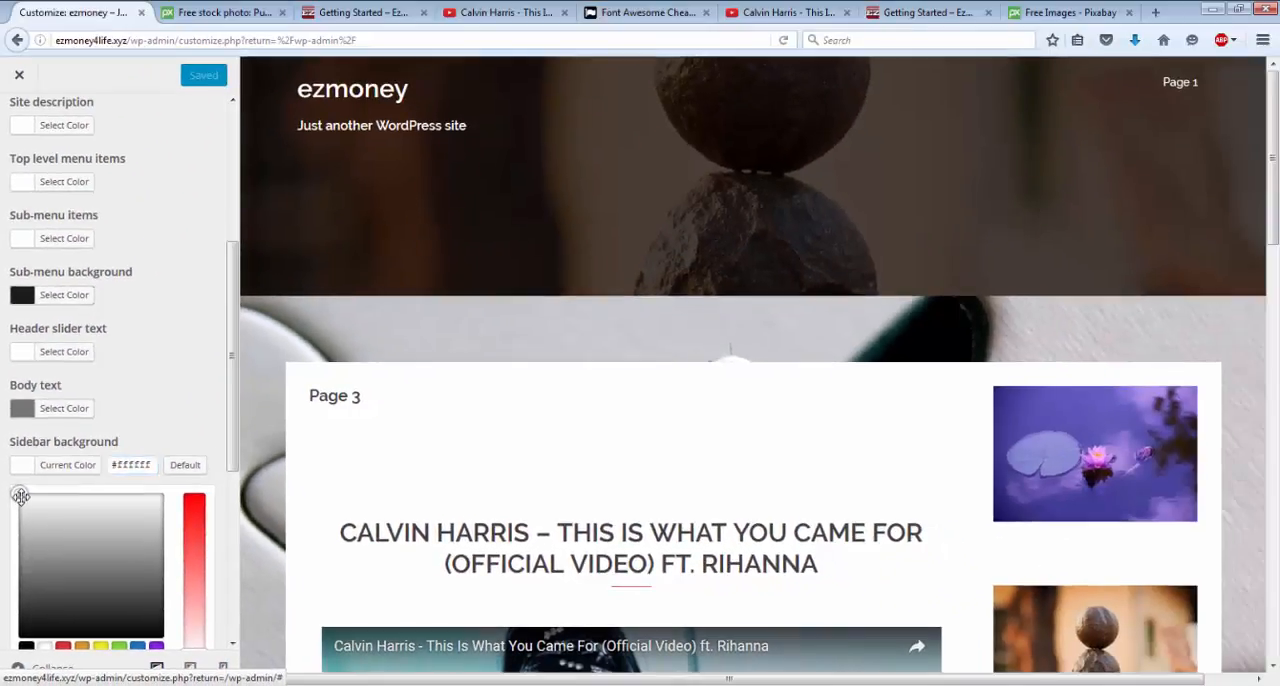
pyautogui.click(77, 351)
pyautogui.moveTo(38, 510); pyautogui.dragTo(90, 531)
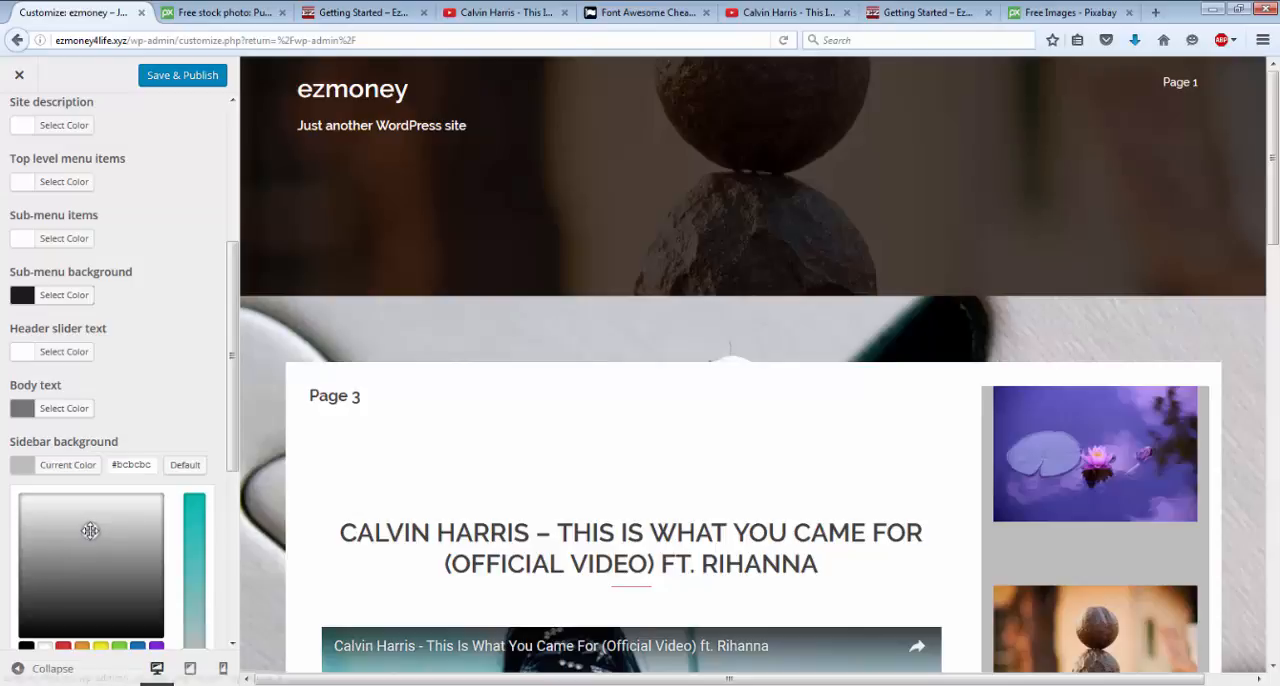
pyautogui.moveTo(90, 531); pyautogui.dragTo(84, 522)
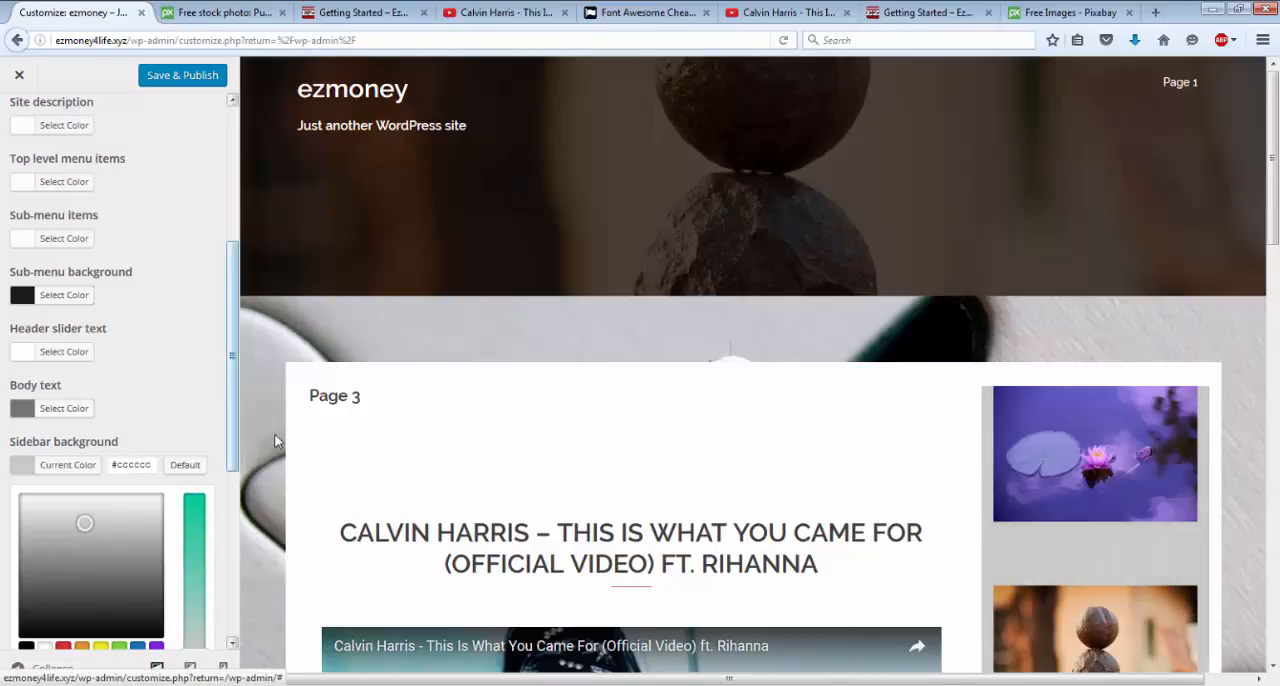
# Save and publish the sidebar background color, and close the customizer.
pyautogui.moveTo(232, 414); pyautogui.dragTo(250, 456)
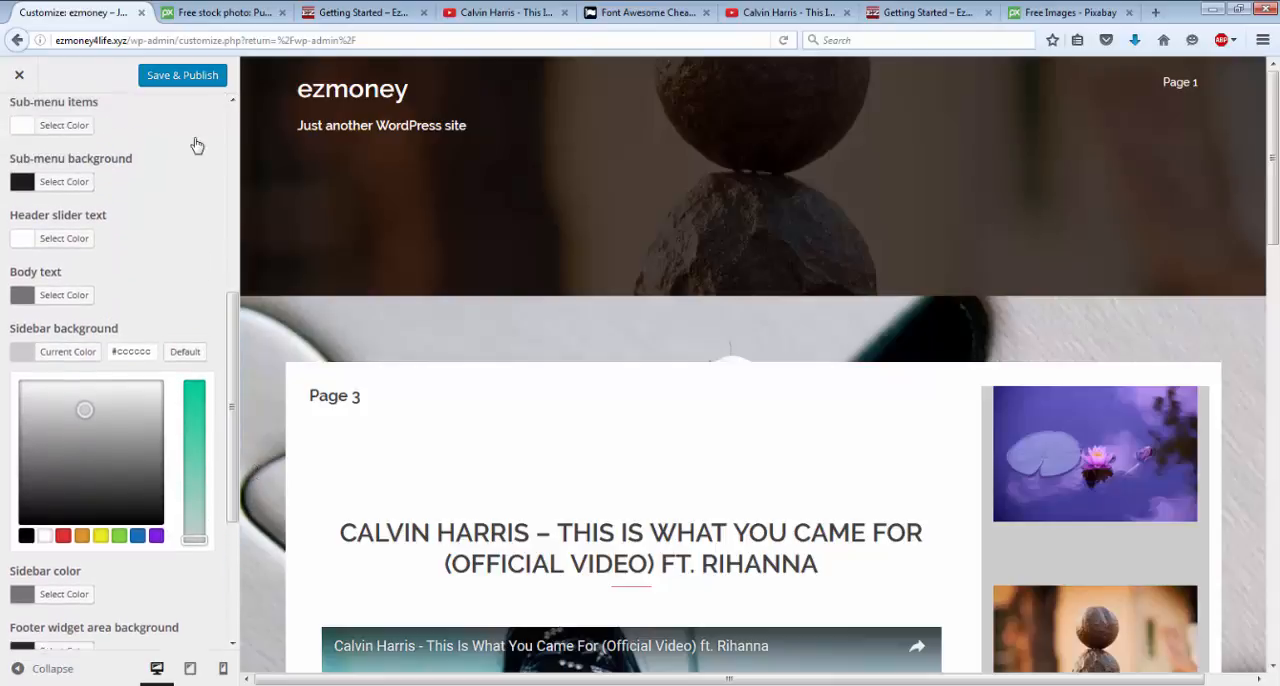
pyautogui.click(183, 76)
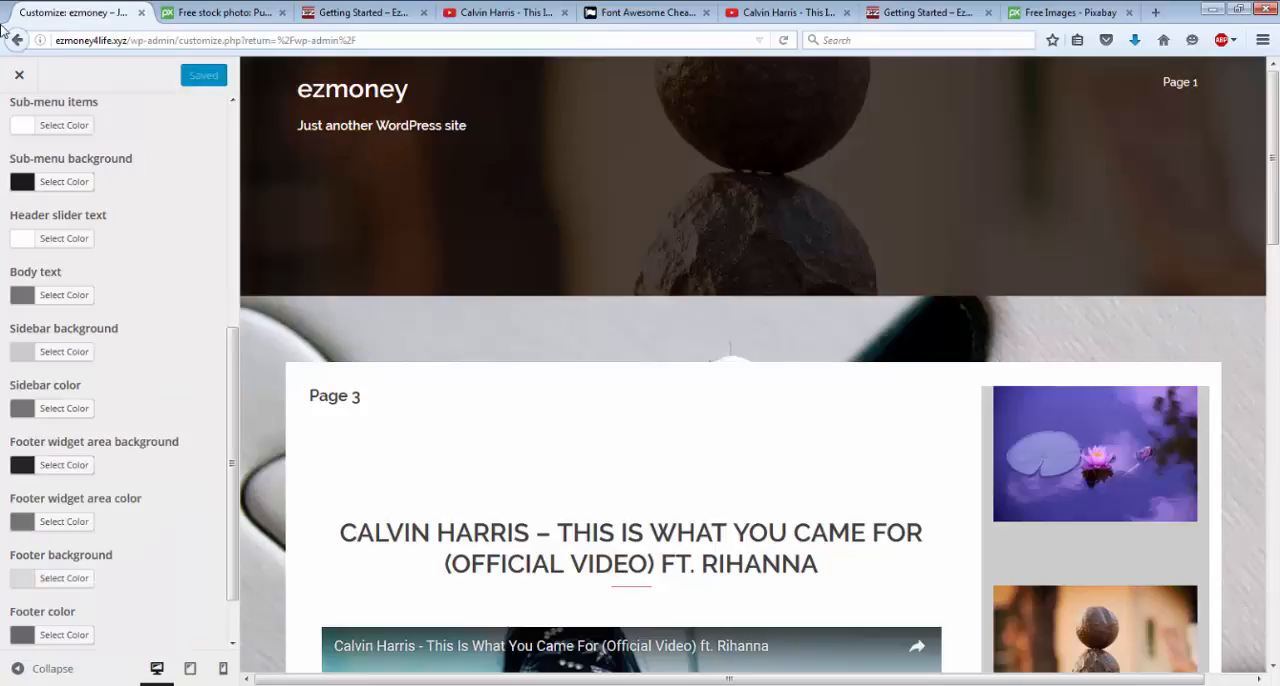
pyautogui.click(19, 74)
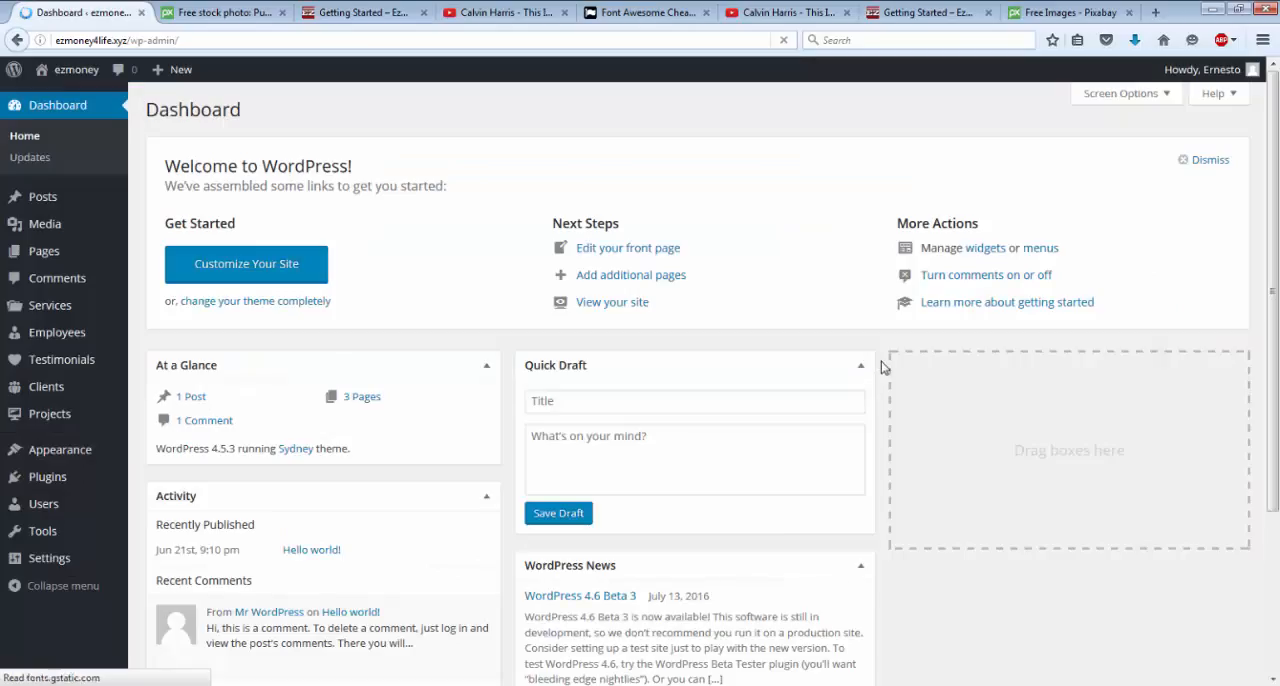
# Visit the live ezmoney site and examine the sidebar background around the linked images and the rest of Page 3.
pyautogui.click(63, 80)
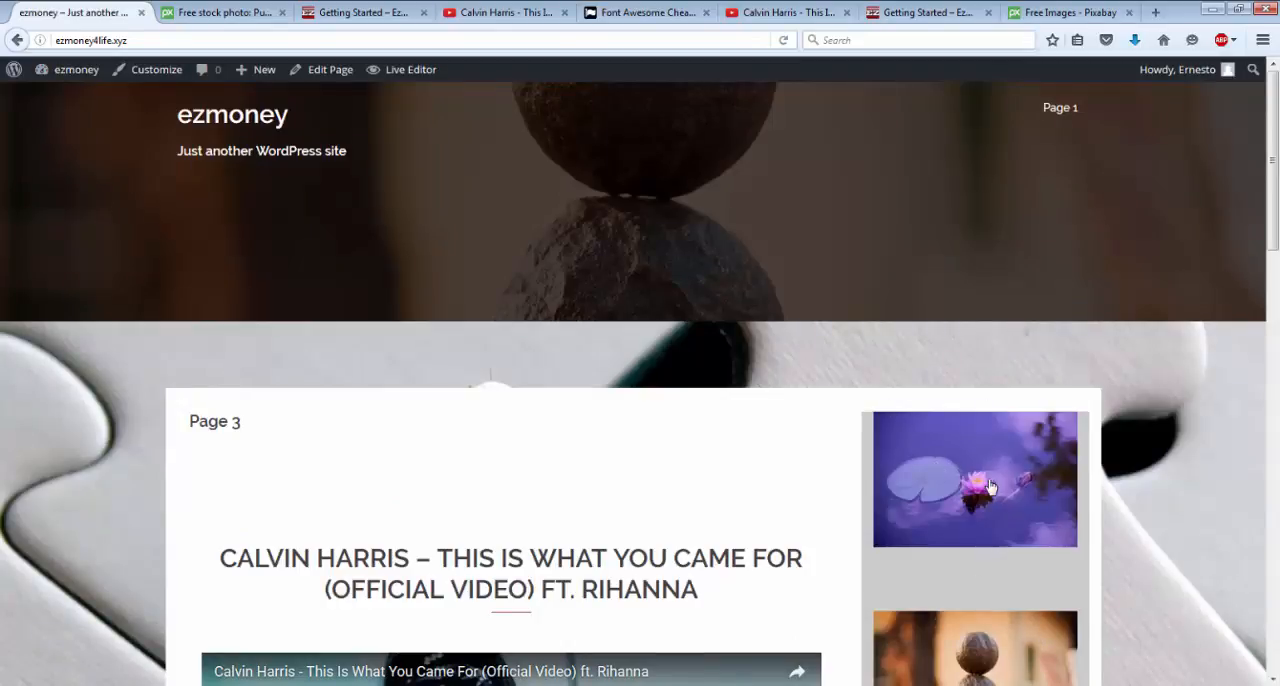
pyautogui.scroll(-10, 991, 485)
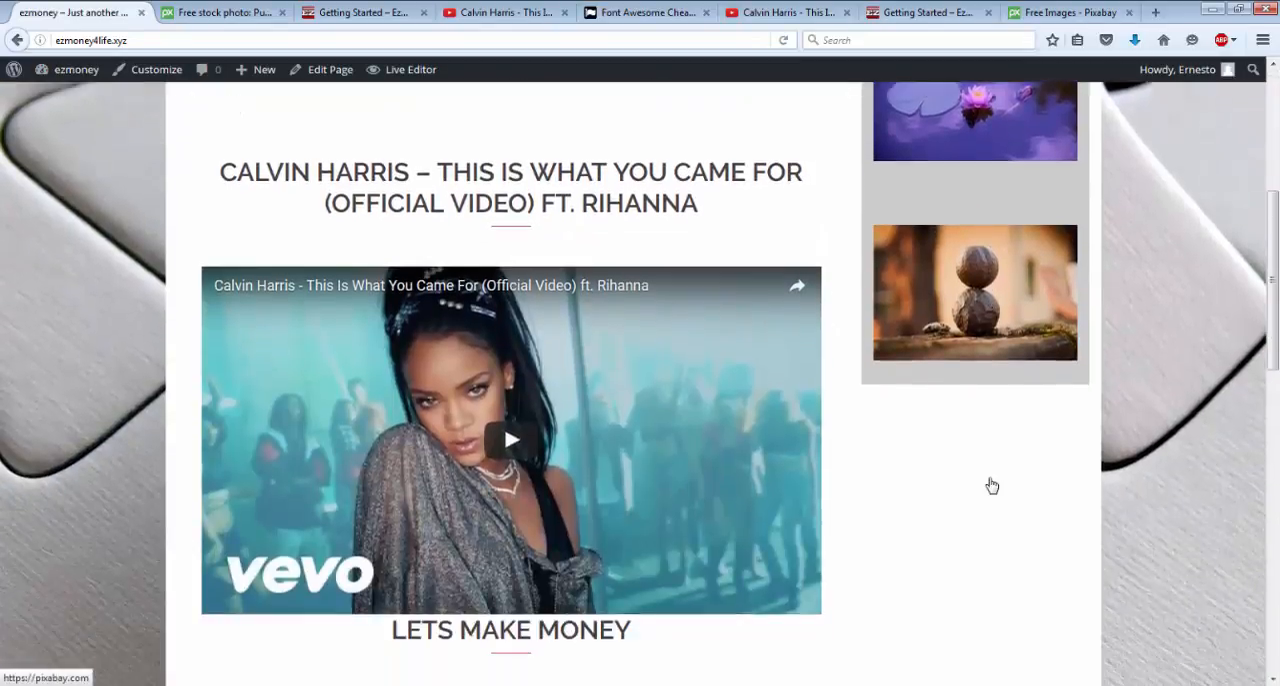
pyautogui.scroll(12, 991, 485)
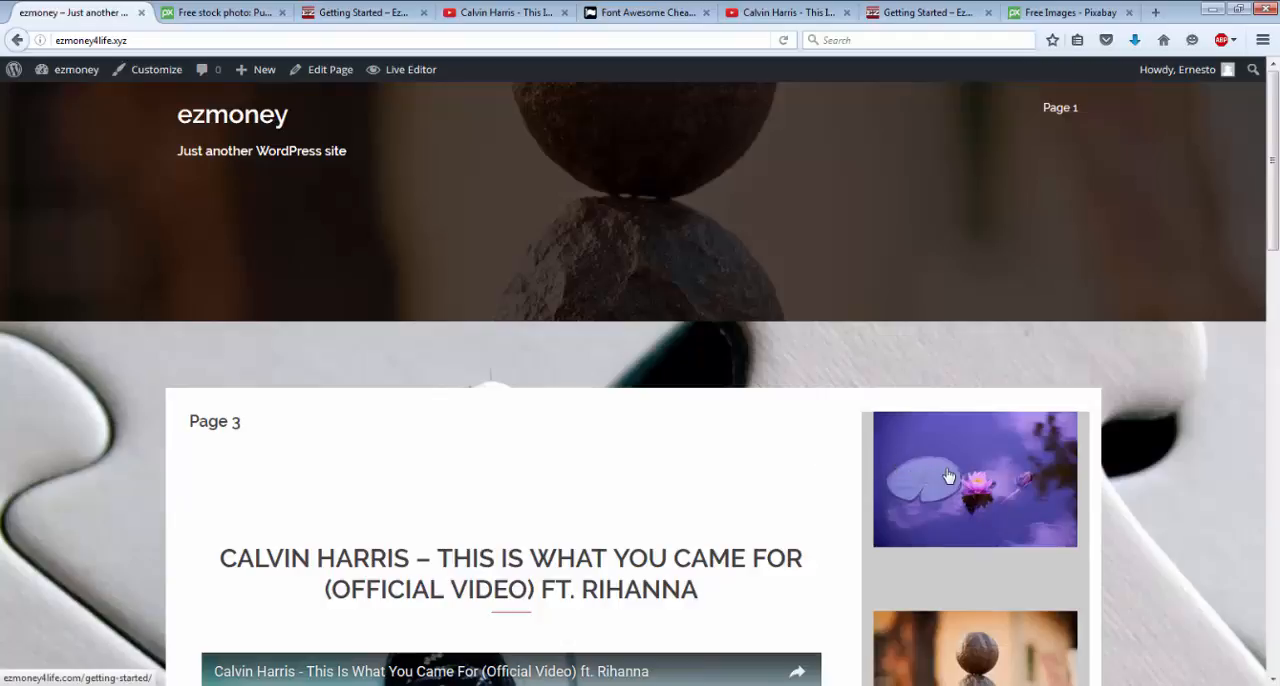
pyautogui.scroll(-8, 923, 514)
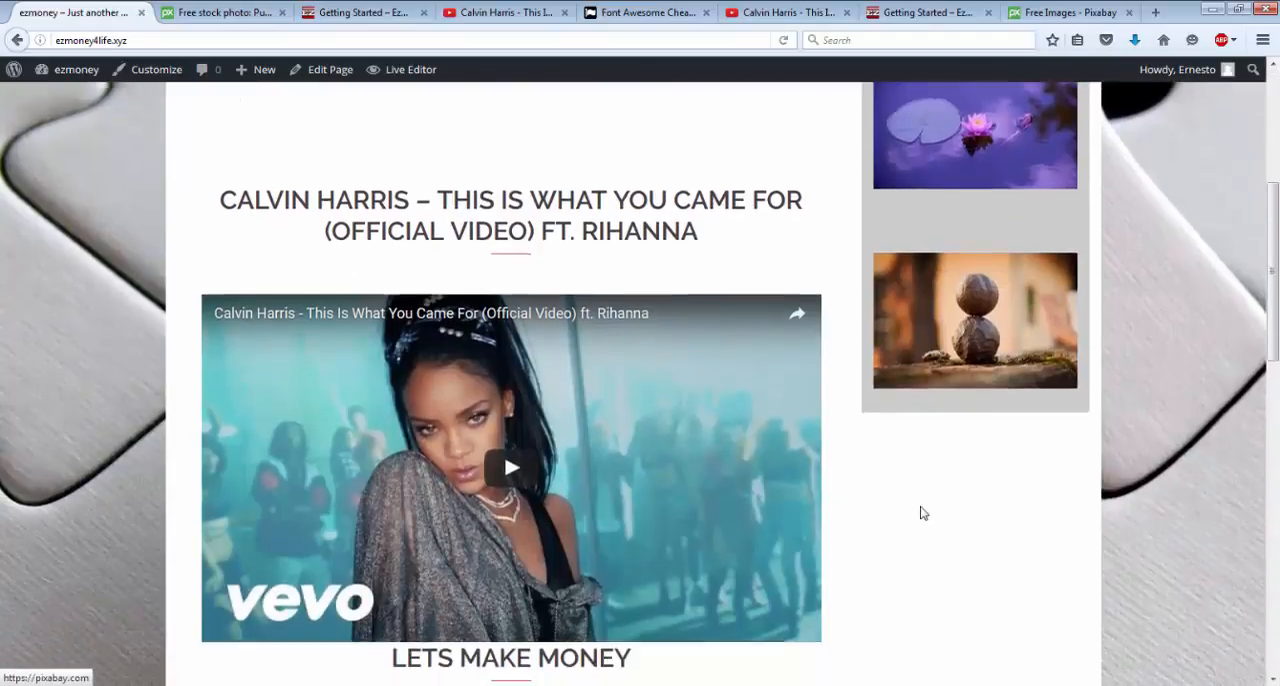
pyautogui.scroll(3, 923, 514)
pyautogui.scroll(2, 923, 514)
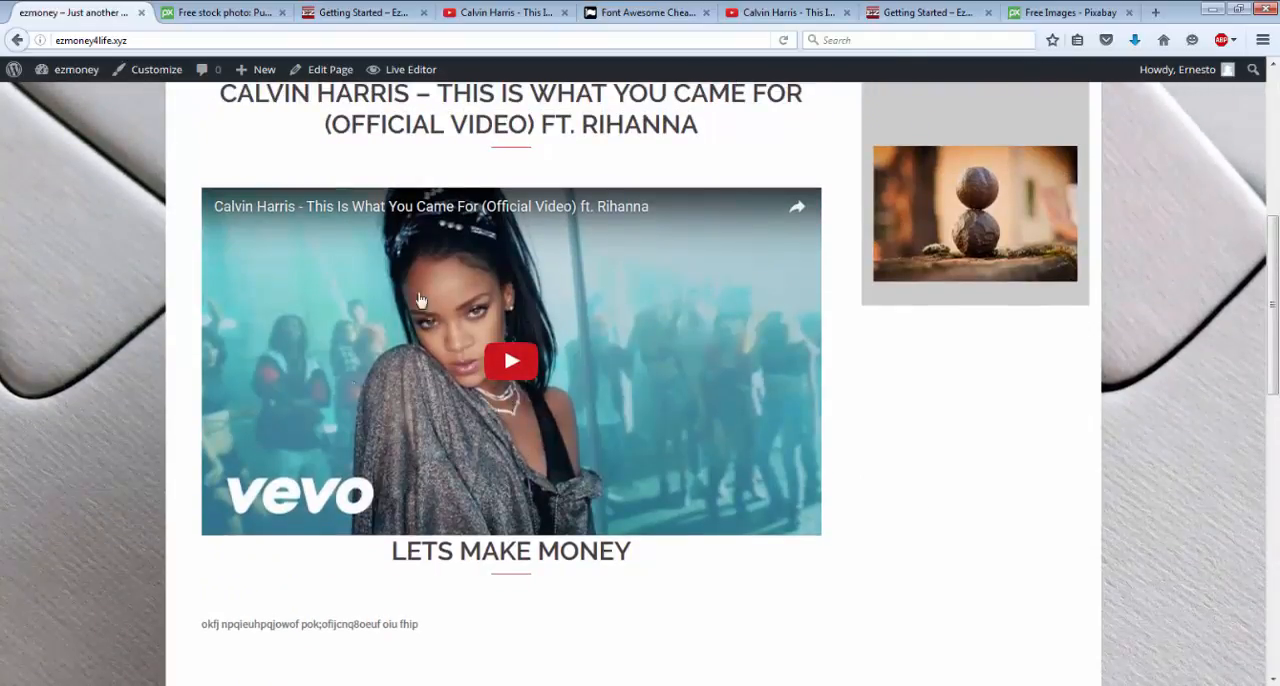
pyautogui.scroll(-5, 520, 390)
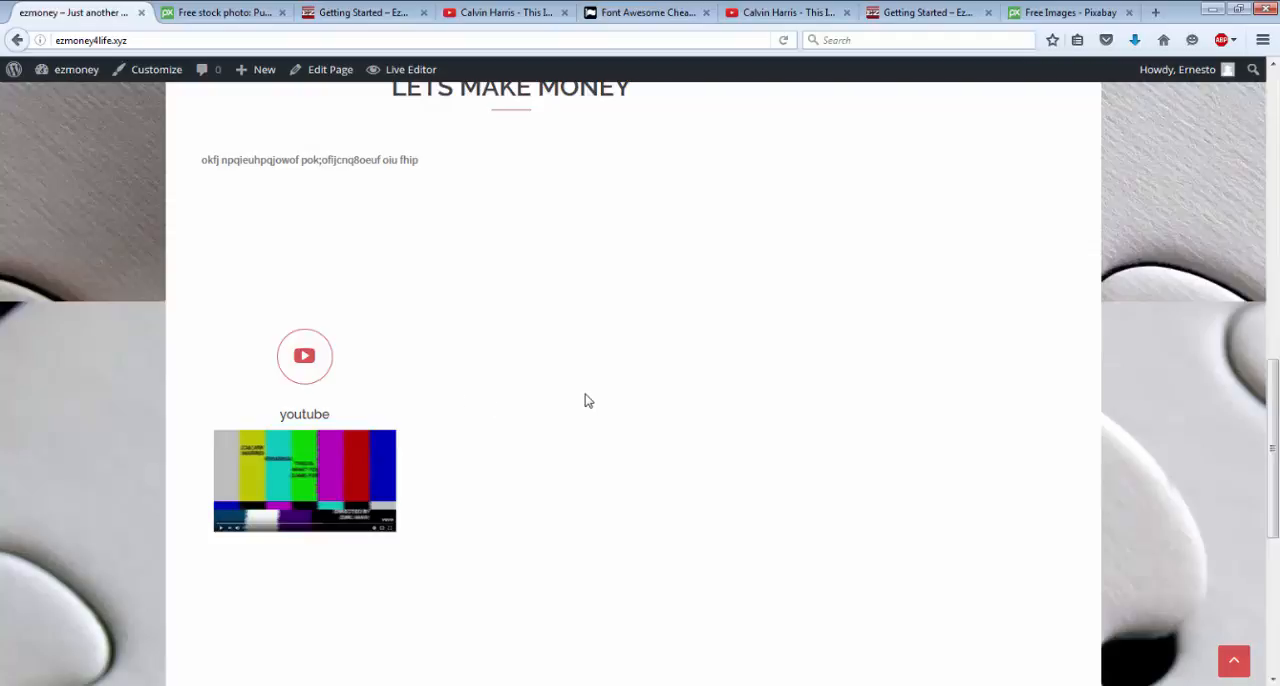
pyautogui.scroll(5, 588, 400)
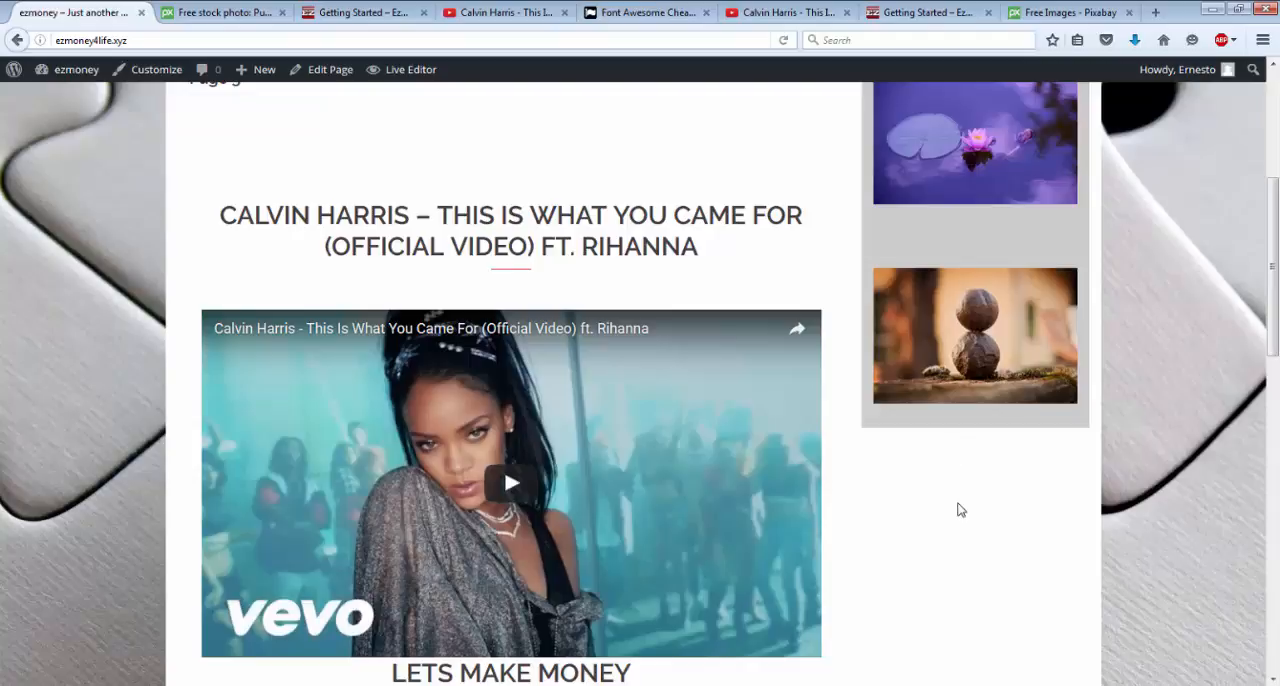
pyautogui.scroll(-2, 960, 509)
pyautogui.scroll(3, 960, 509)
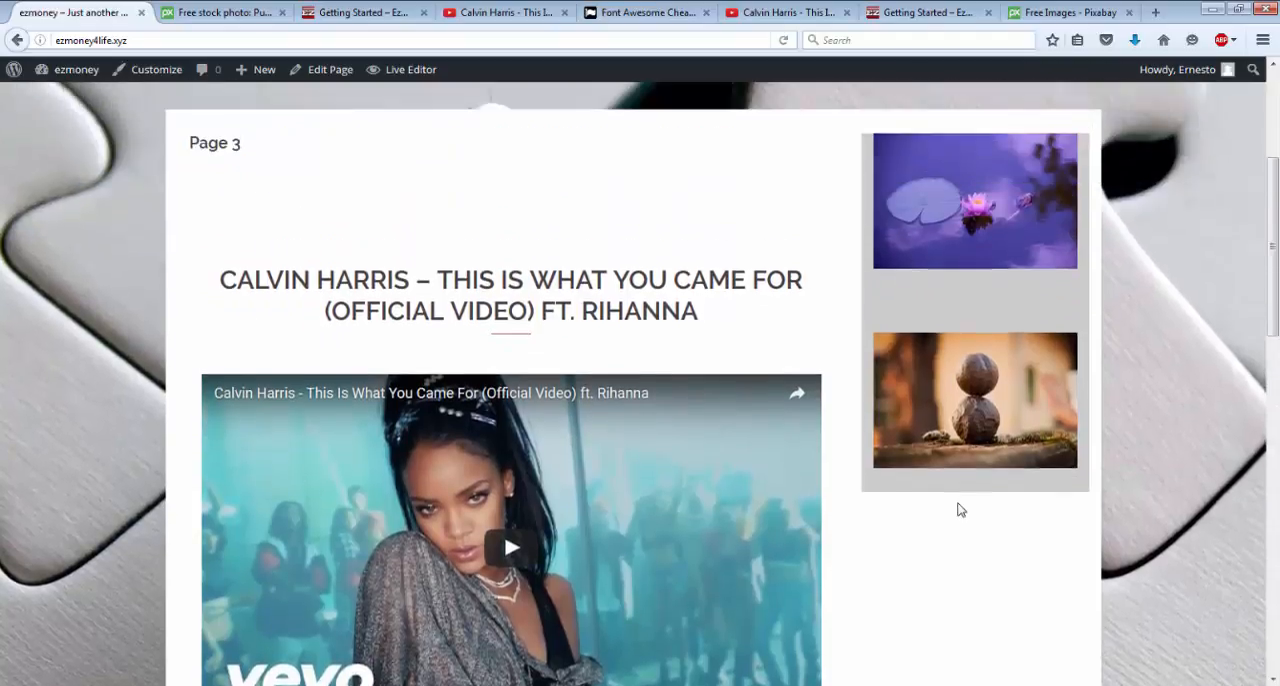
# Examine the sidebar and layout of the ezmoney4life.com Getting Started page for comparison, and return to the ezmoney front page.
pyautogui.click(899, 14)
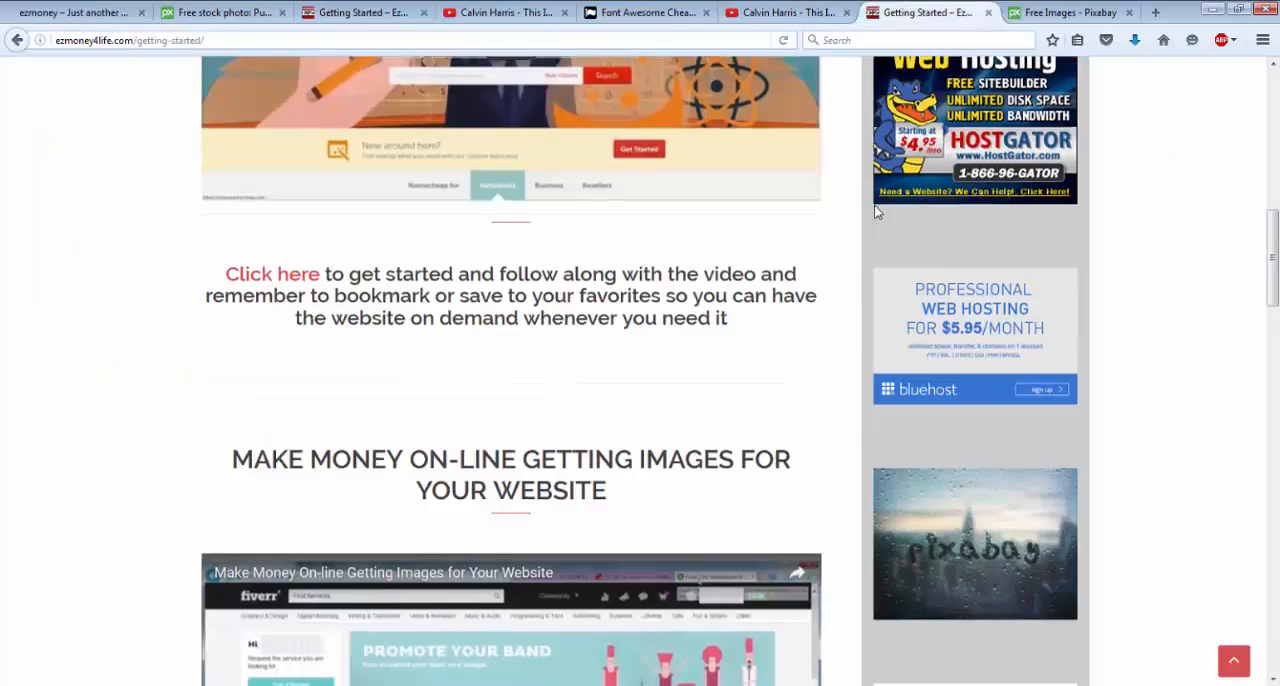
pyautogui.scroll(-10, 875, 210)
pyautogui.scroll(-3, 875, 210)
pyautogui.scroll(8, 875, 210)
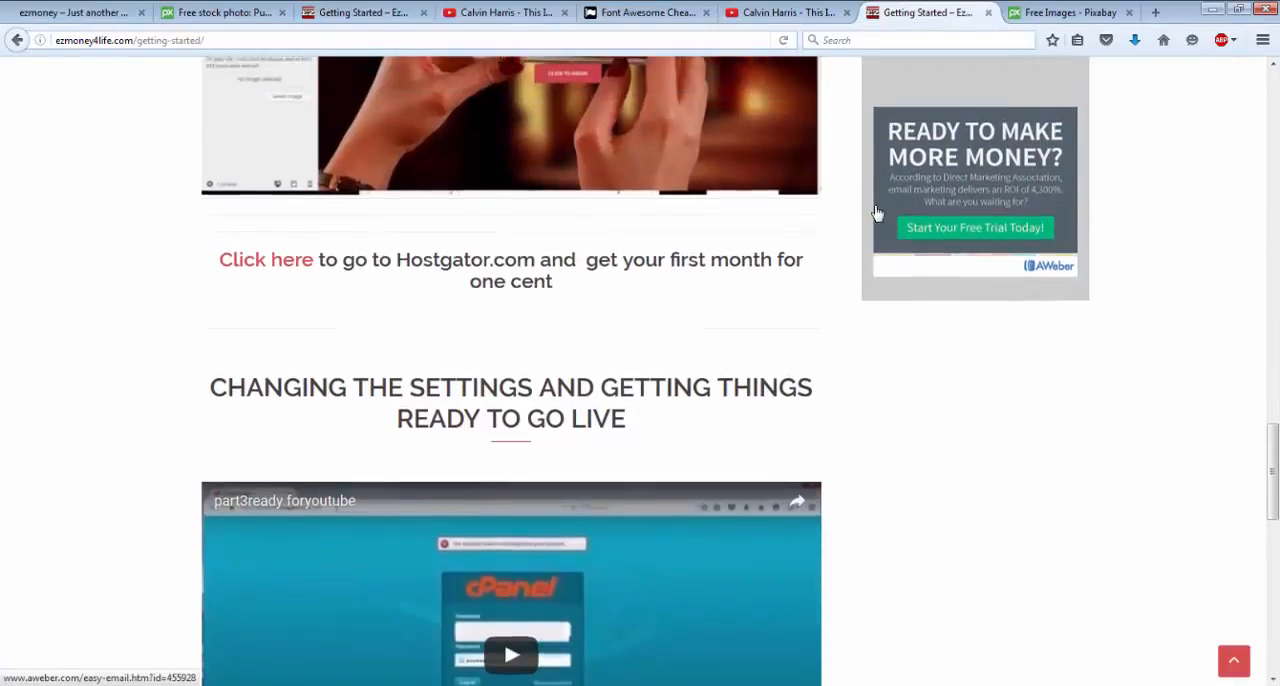
pyautogui.scroll(10, 875, 210)
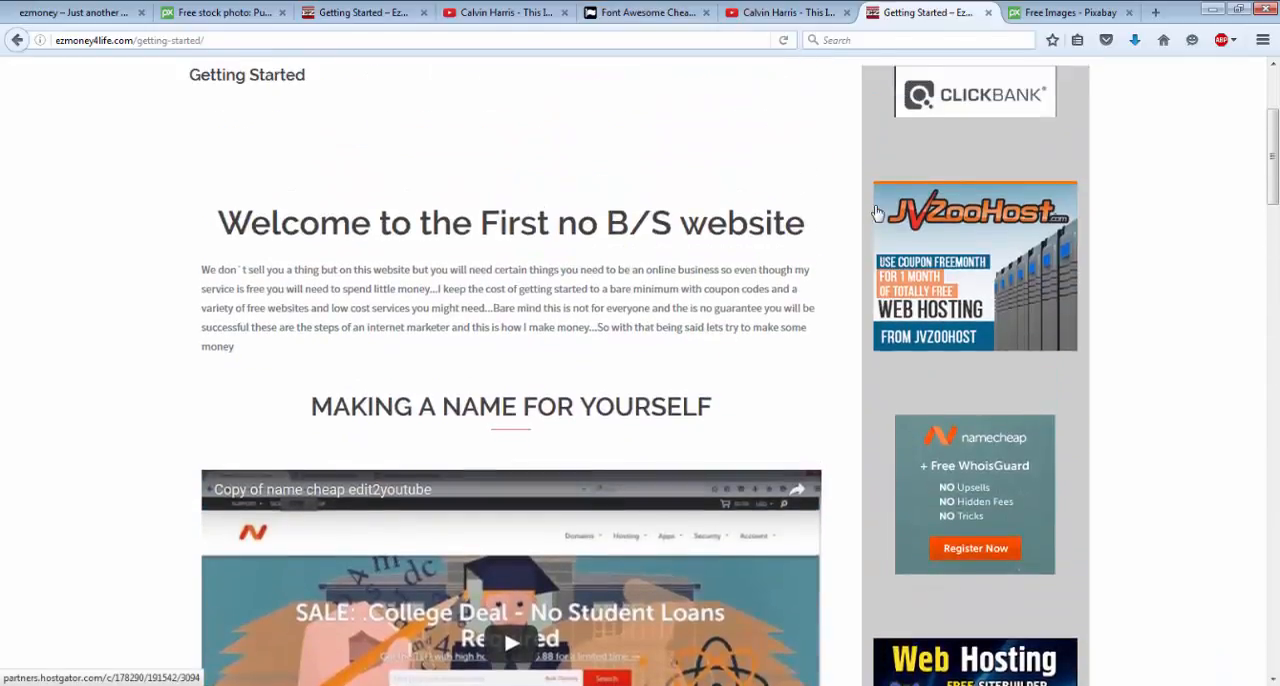
pyautogui.scroll(3, 877, 212)
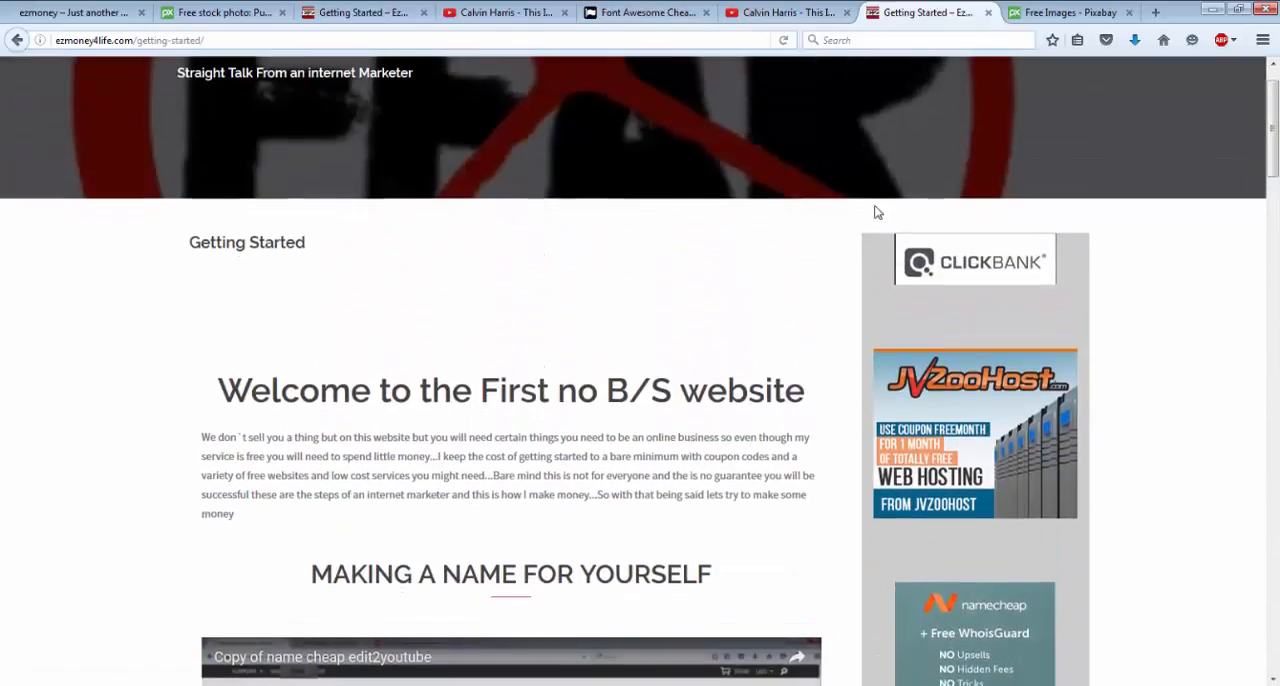
pyautogui.scroll(-10, 877, 212)
pyautogui.scroll(-10, 877, 212)
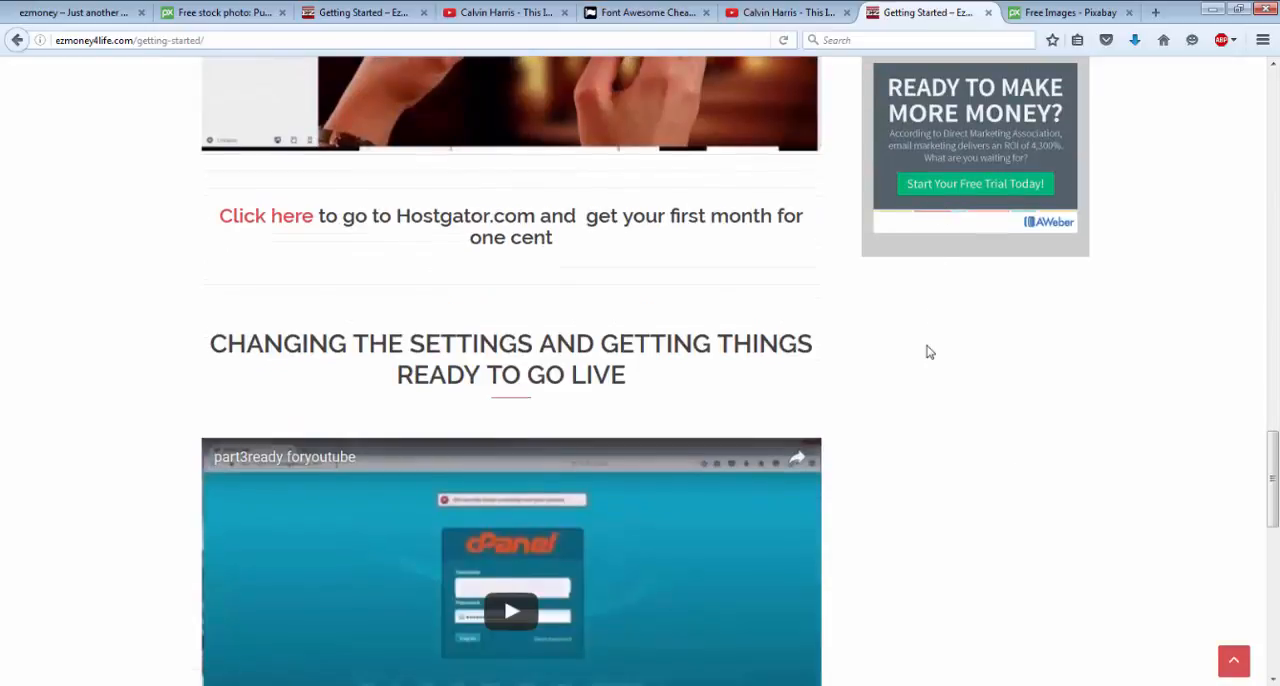
pyautogui.scroll(-5, 928, 352)
pyautogui.scroll(20, 928, 352)
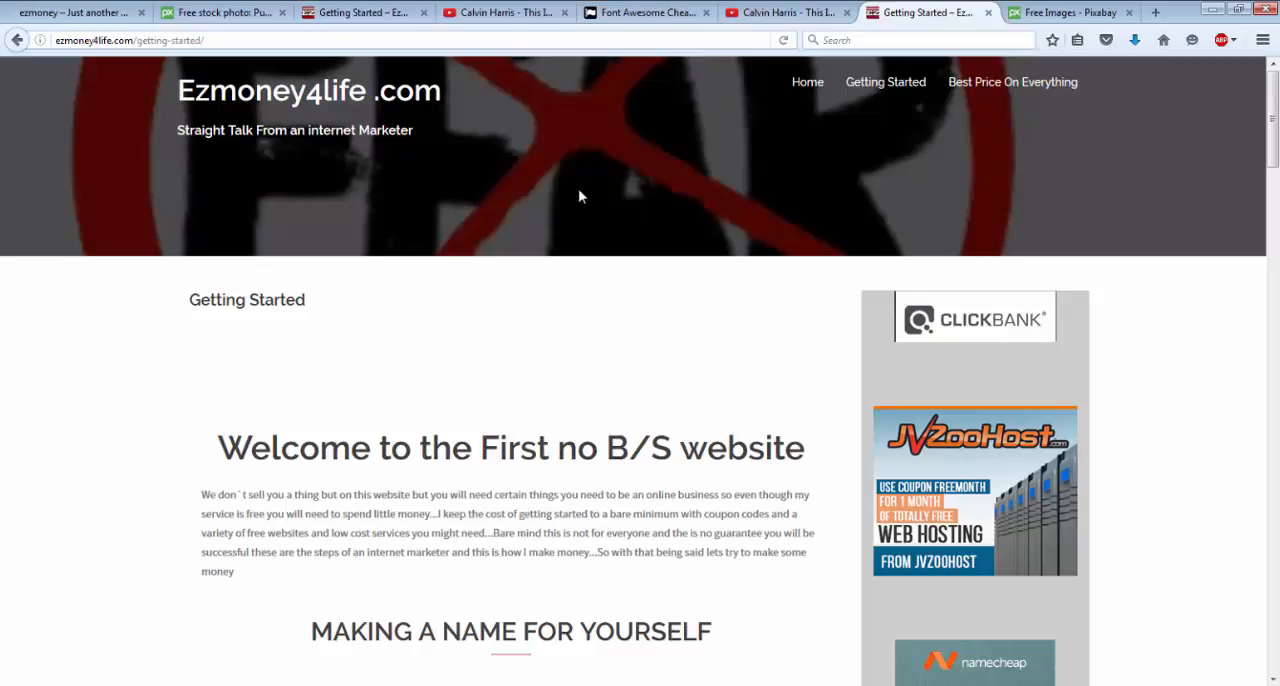
pyautogui.click(75, 13)
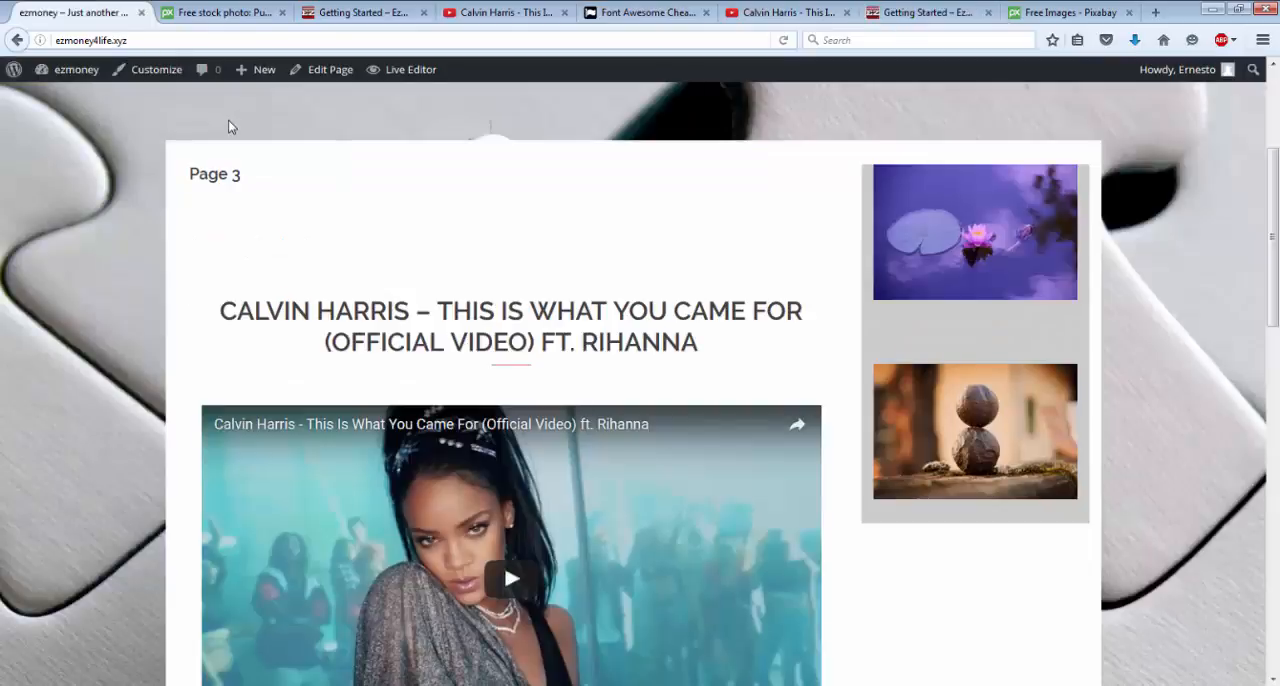